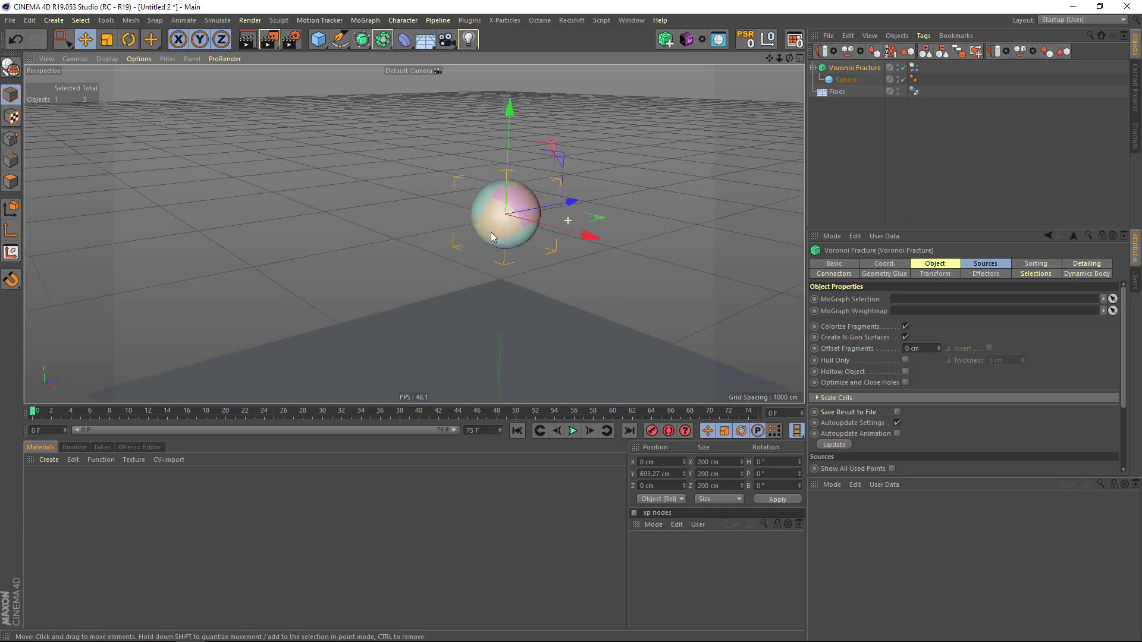
- Take the Sphere out of the Voronoi Fracture object and nest it back inside to compare the unfractured and fractured states
{"action": "left_click_drag", "start_coordinate": [846, 79], "coordinate": [840, 169]}
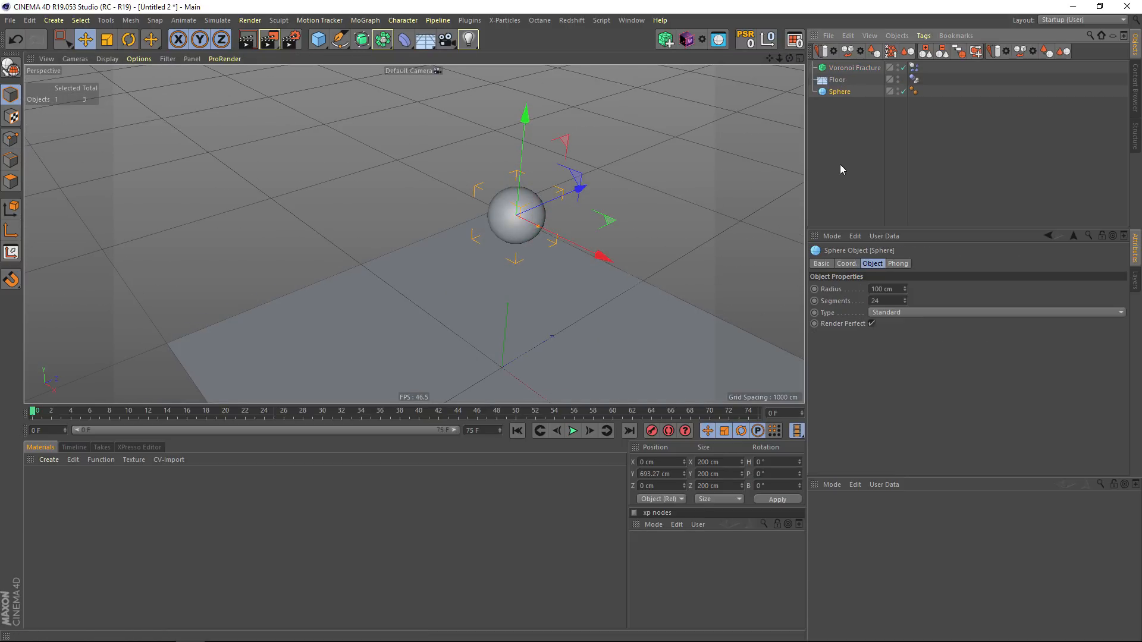
{"action": "left_click", "coordinate": [839, 71]}
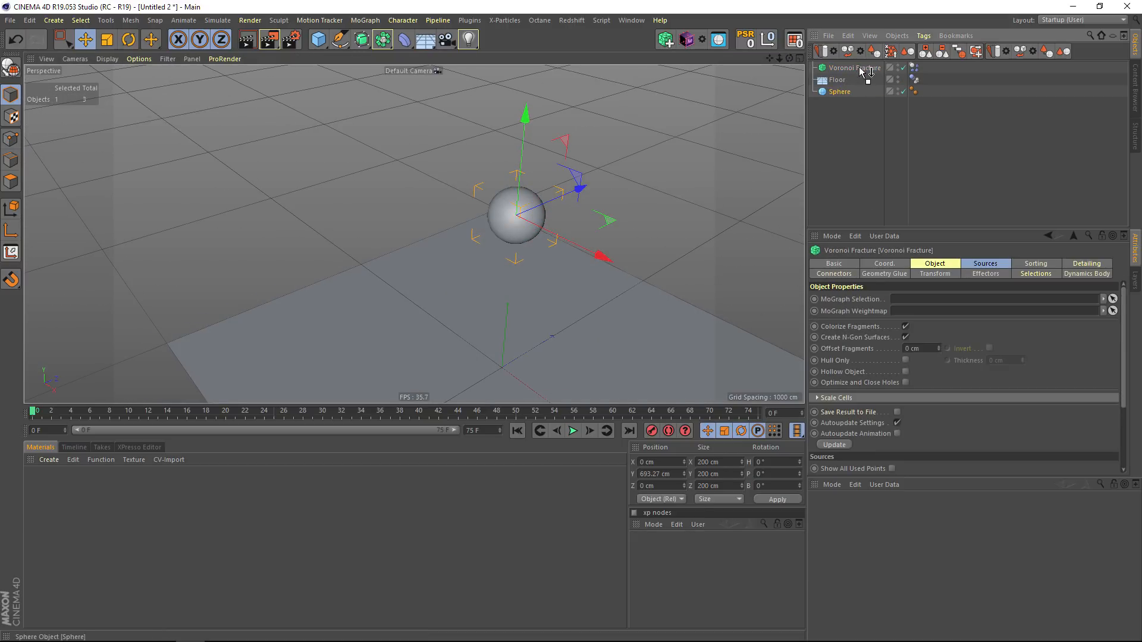
{"action": "left_click_drag", "start_coordinate": [859, 68], "coordinate": [858, 68]}
{"action": "scroll", "coordinate": [495, 193], "scroll_direction": "up", "scroll_amount": 6}
{"action": "left_click_drag", "start_coordinate": [589, 199], "coordinate": [594, 156], "text": "alt"}
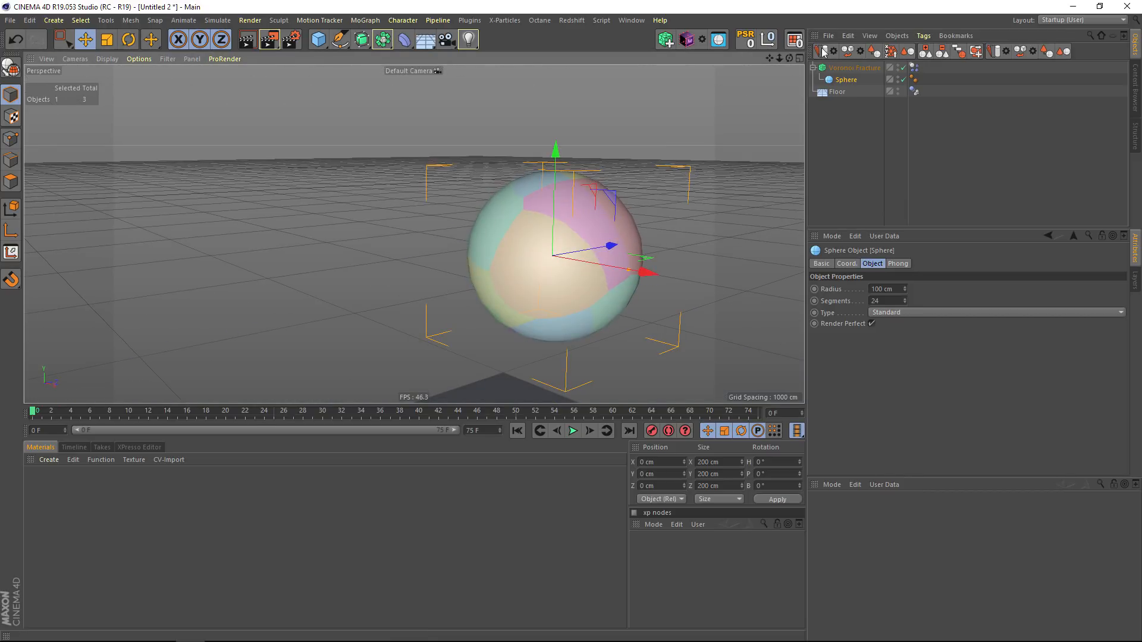
- Set the point amount of the Voronoi Fracture's distribution point generator to 20
{"action": "left_click", "coordinate": [851, 68]}
{"action": "left_click", "coordinate": [986, 266]}
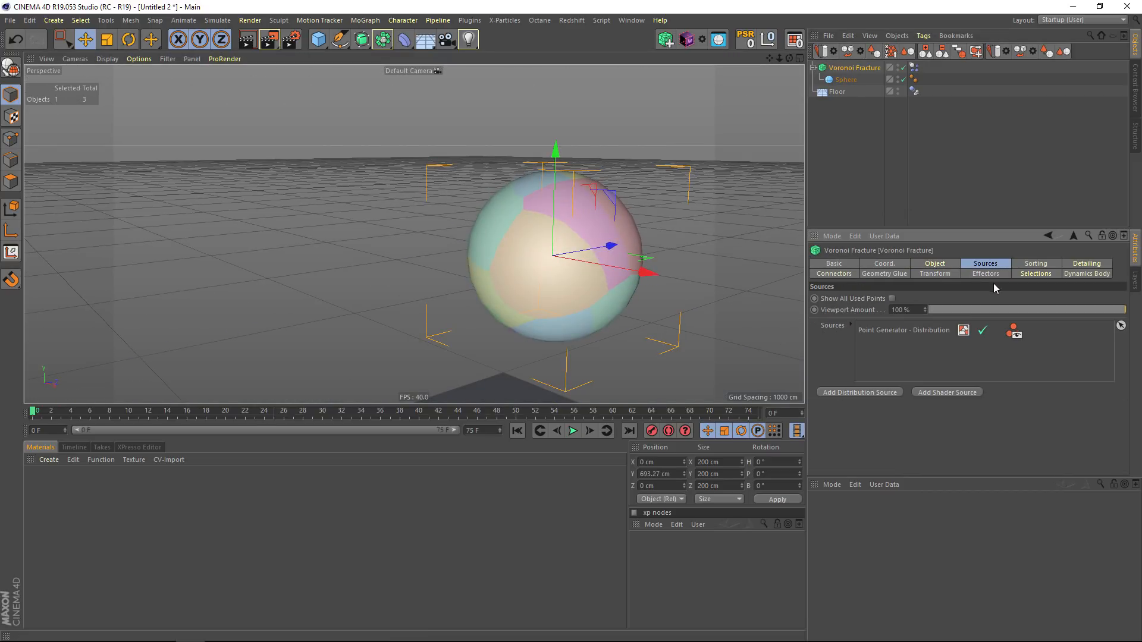
{"action": "left_click", "coordinate": [903, 332]}
{"action": "left_click_drag", "start_coordinate": [918, 449], "coordinate": [918, 468]}
{"action": "left_click_drag", "start_coordinate": [505, 220], "coordinate": [702, 273], "text": "alt"}
{"action": "left_click", "coordinate": [898, 452]}
{"action": "type", "text": "20"}
{"action": "key", "text": "Return"}
- Play the dynamics simulation of the fractured sphere falling onto the floor, and return to frame 0
{"action": "scroll", "coordinate": [674, 244], "scroll_direction": "down", "scroll_amount": 6}
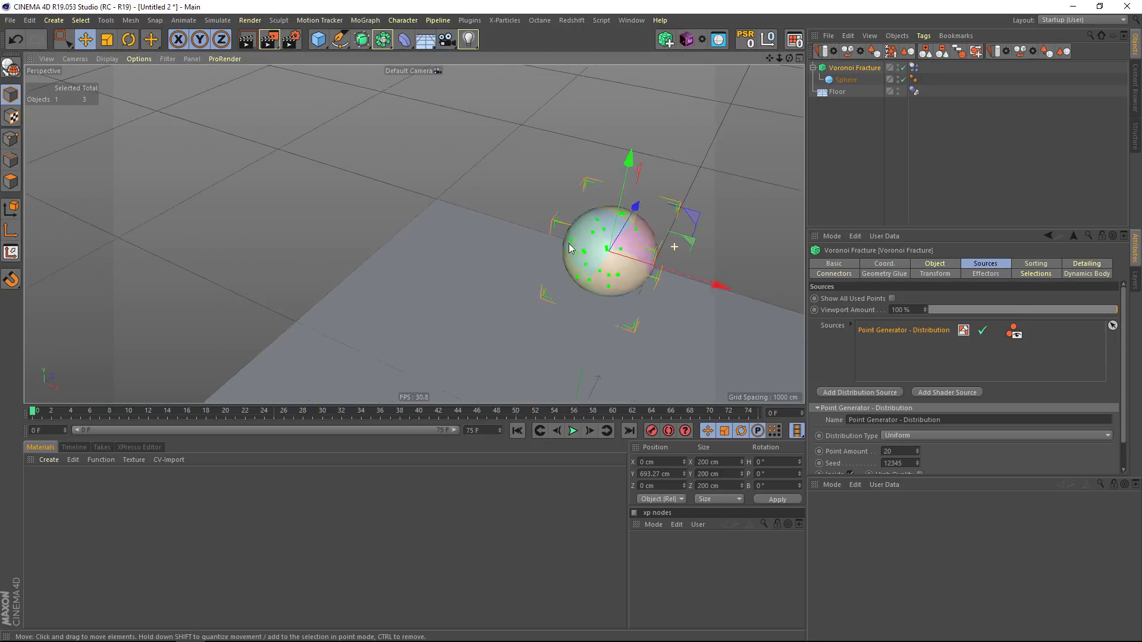
{"action": "middle_click_drag", "start_coordinate": [674, 243], "coordinate": [449, 224], "text": "alt"}
{"action": "left_click_drag", "start_coordinate": [448, 224], "coordinate": [468, 177], "text": "alt"}
{"action": "right_click_drag", "start_coordinate": [468, 177], "coordinate": [541, 152], "text": "alt"}
{"action": "middle_click_drag", "start_coordinate": [387, 245], "coordinate": [481, 208], "text": "alt"}
{"action": "left_click_drag", "start_coordinate": [482, 212], "coordinate": [530, 191], "text": "alt"}
{"action": "scroll", "coordinate": [529, 191], "scroll_direction": "down", "scroll_amount": 5}
{"action": "middle_click_drag", "start_coordinate": [508, 208], "coordinate": [460, 217], "text": "alt"}
{"action": "left_click_drag", "start_coordinate": [460, 217], "coordinate": [364, 247], "text": "alt"}
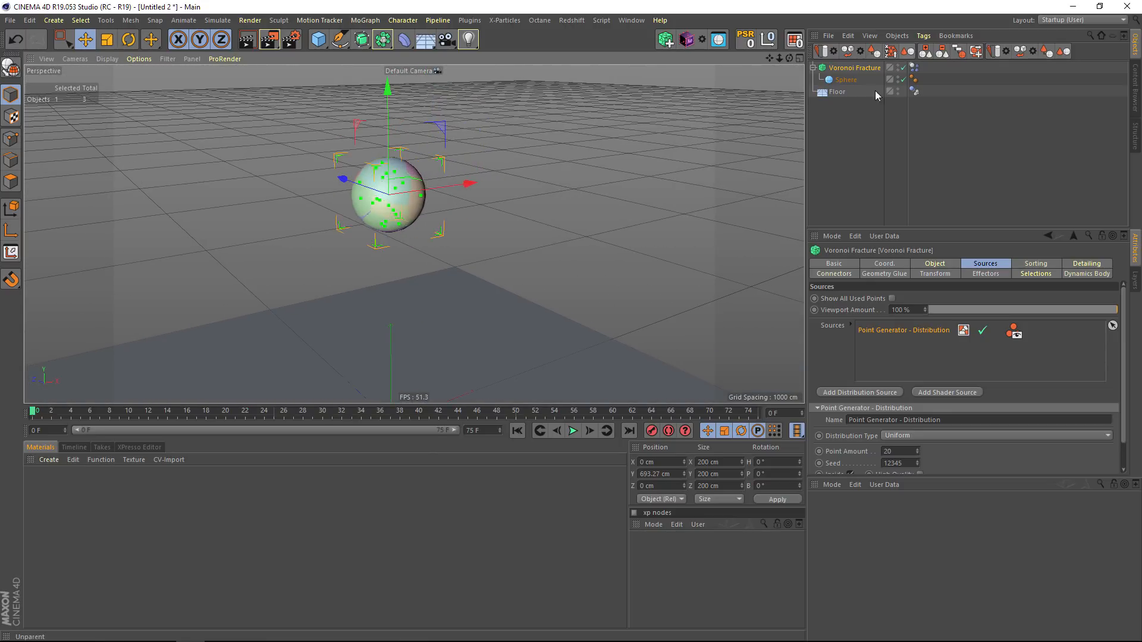
{"action": "scroll", "coordinate": [398, 245], "scroll_direction": "down", "scroll_amount": 3}
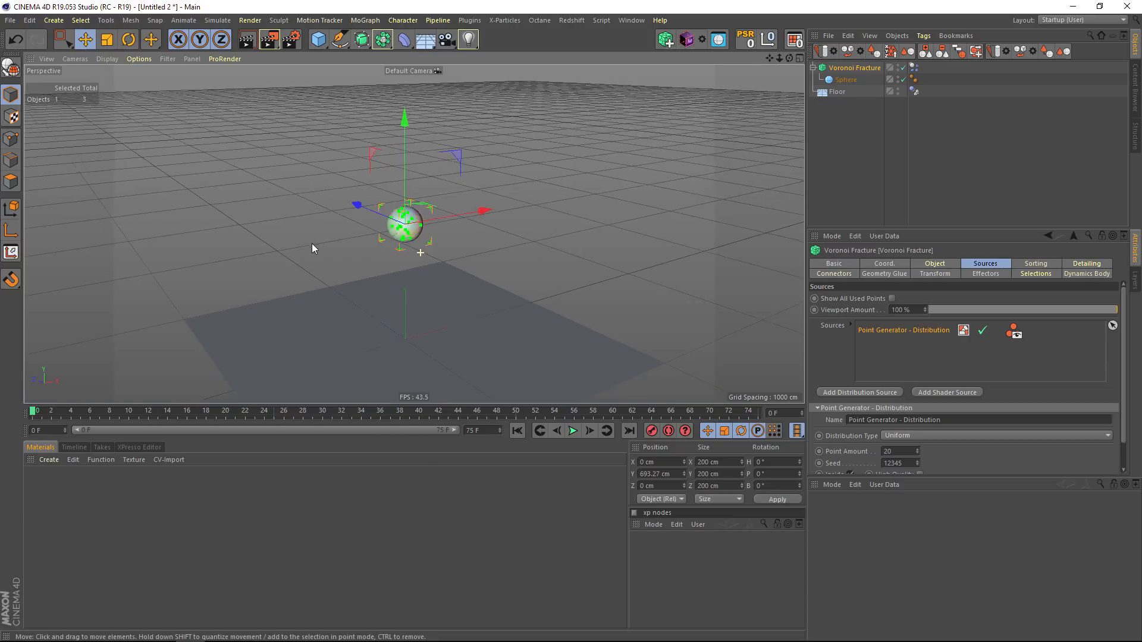
{"action": "left_click", "coordinate": [572, 430]}
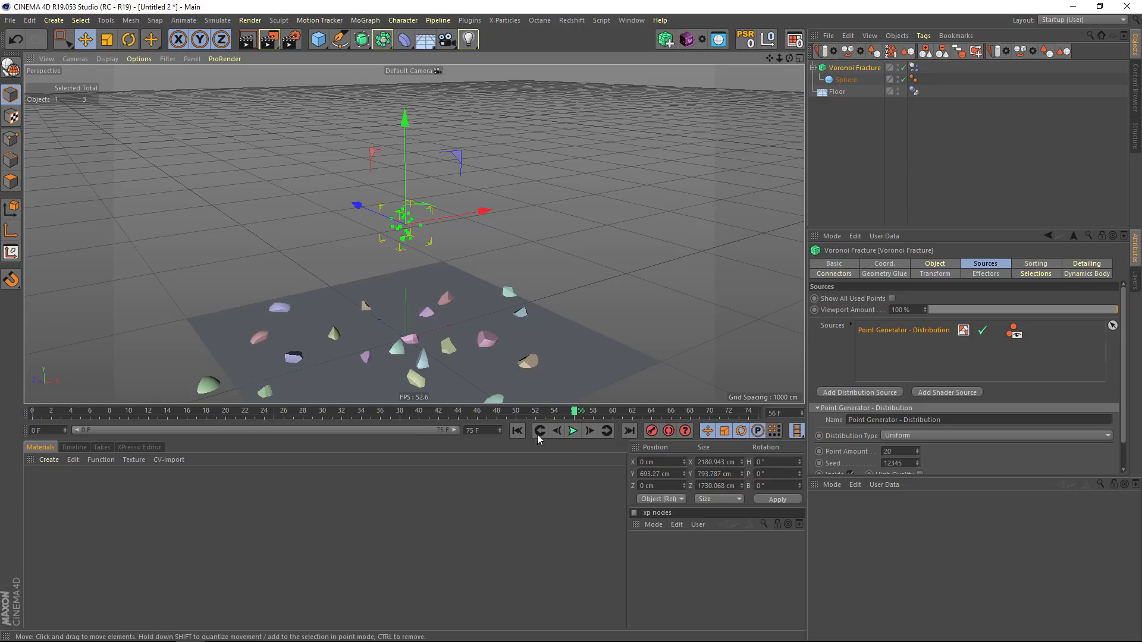
{"action": "left_click_drag", "start_coordinate": [577, 416], "coordinate": [29, 412]}
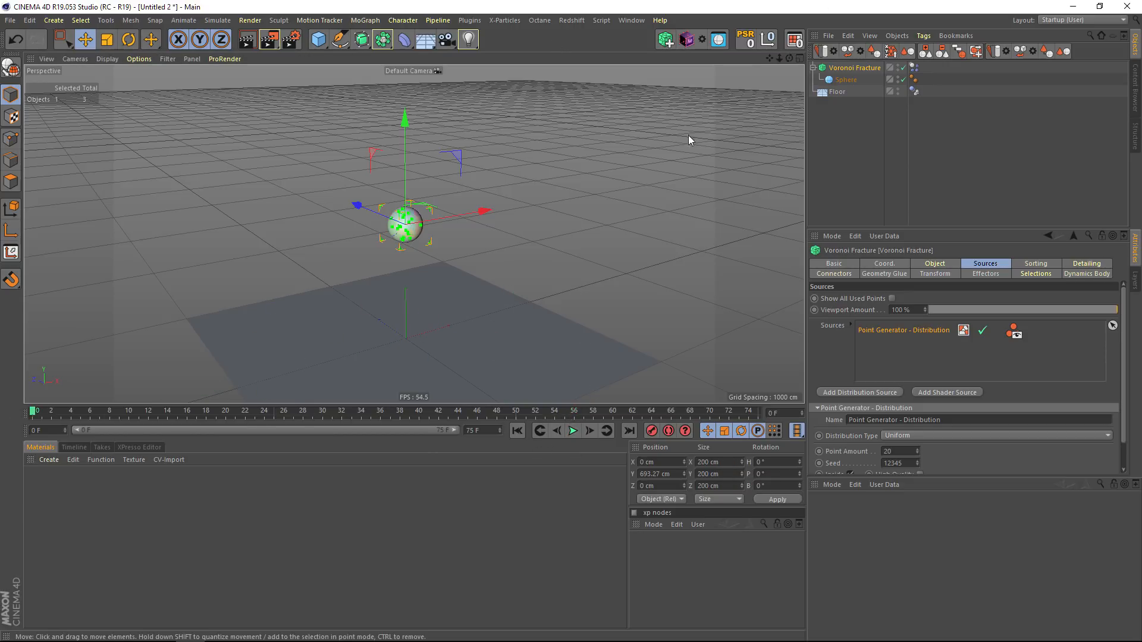
{"action": "middle_click_drag", "start_coordinate": [409, 165], "coordinate": [434, 191], "text": "alt"}
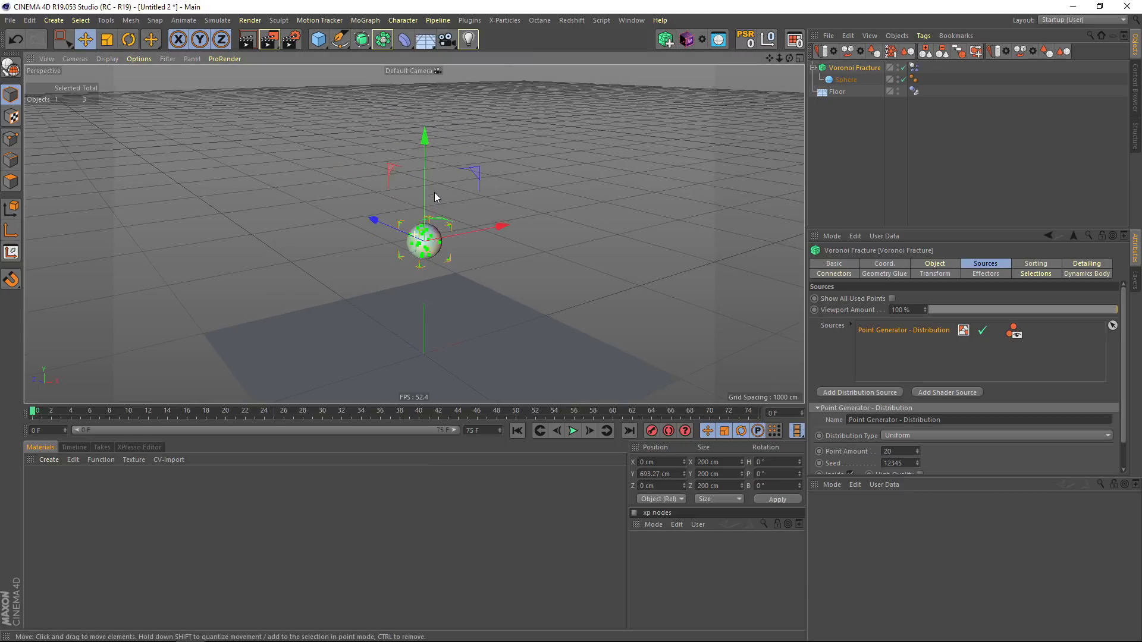
{"action": "right_click_drag", "start_coordinate": [434, 192], "coordinate": [461, 190], "text": "alt"}
{"action": "left_click_drag", "start_coordinate": [460, 190], "coordinate": [463, 185], "text": "alt"}
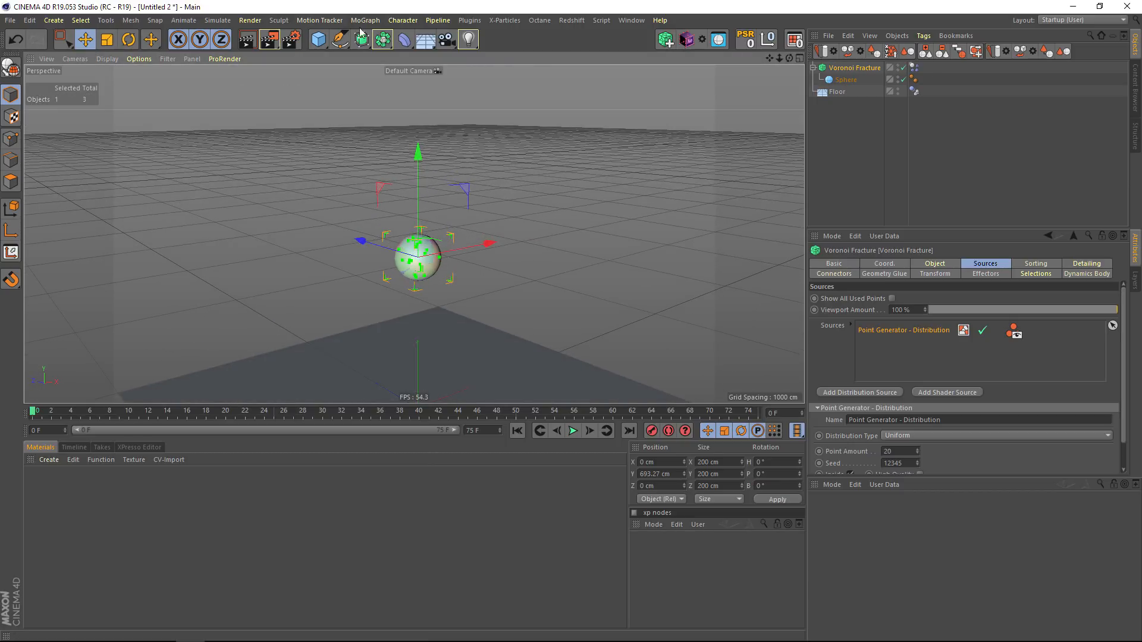
{"action": "left_click", "coordinate": [501, 20]}
{"action": "mouse_move", "coordinate": [359, 22]}
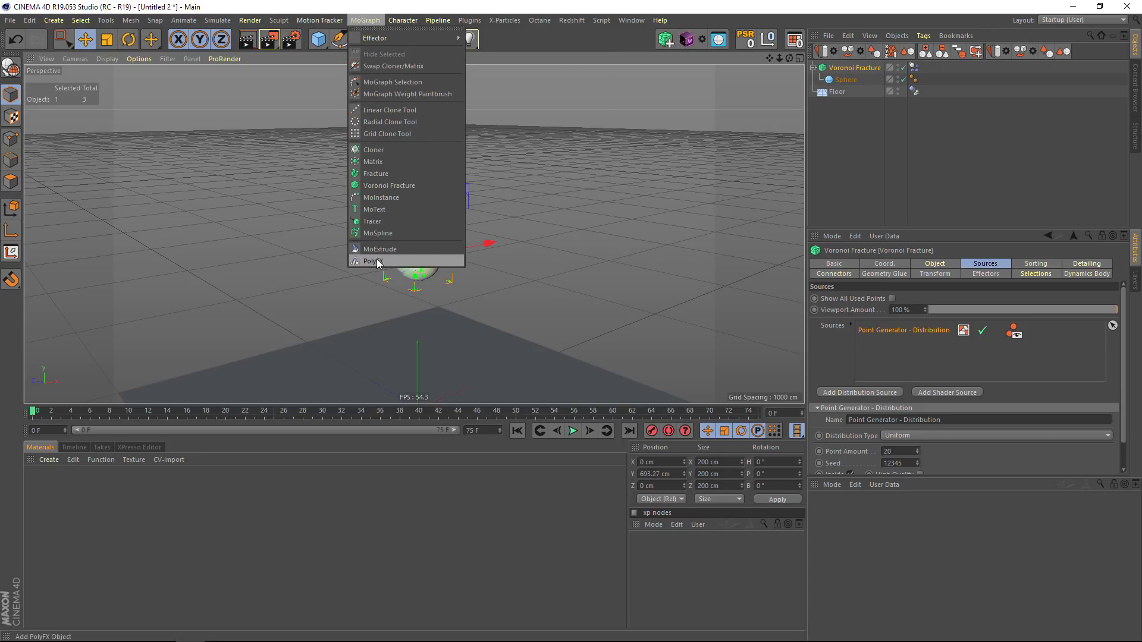
{"action": "left_click", "coordinate": [525, 41]}
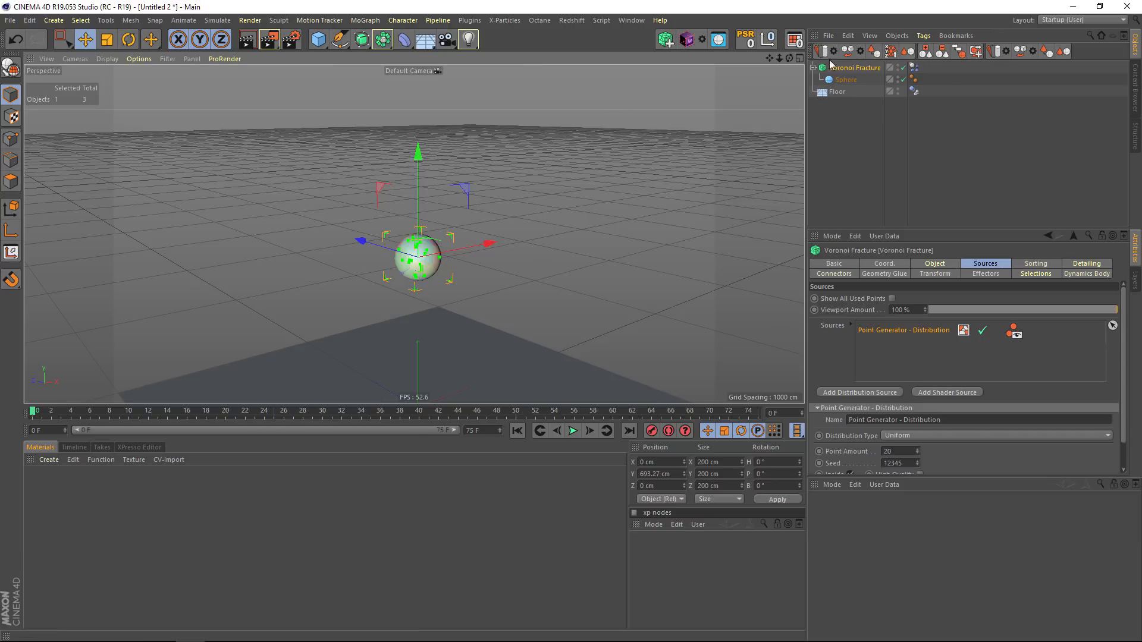
- Remove the dynamics body tag from the Voronoi Fracture and add a Push Apart effector to it
{"action": "left_click", "coordinate": [914, 67]}
{"action": "key", "text": "Delete"}
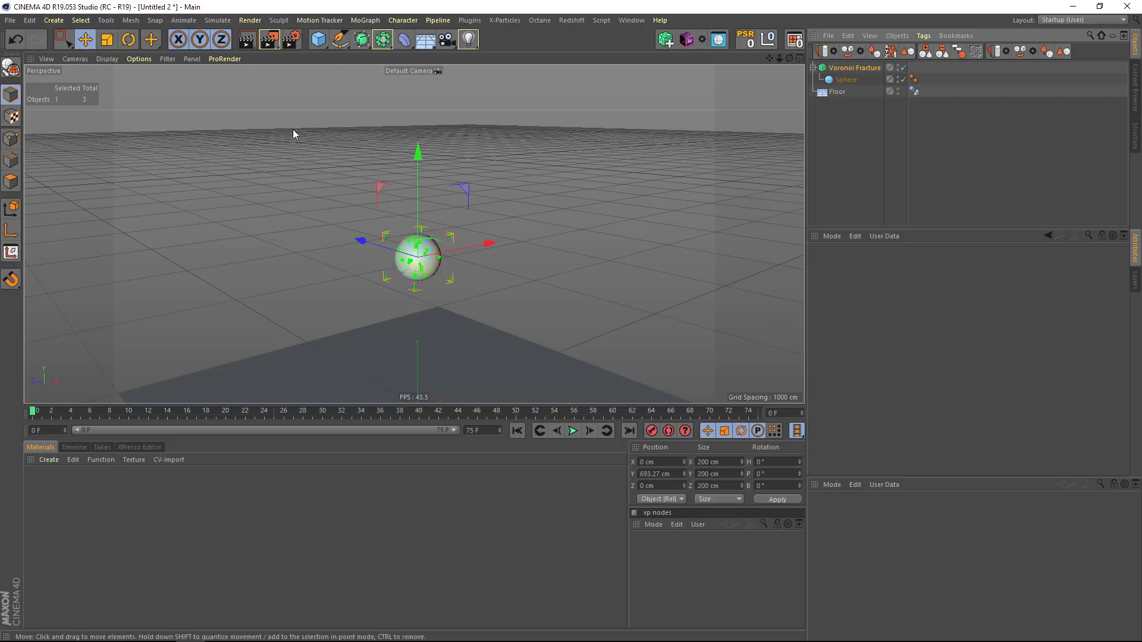
{"action": "left_click", "coordinate": [365, 20]}
{"action": "mouse_move", "coordinate": [377, 35]}
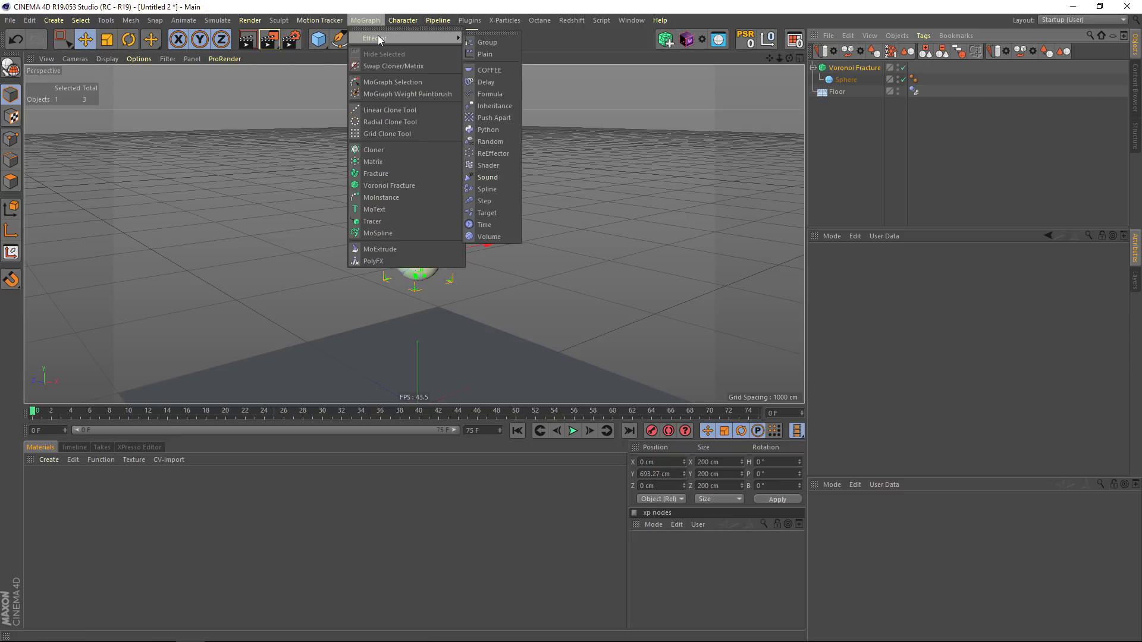
{"action": "left_click", "coordinate": [497, 118]}
{"action": "left_click_drag", "start_coordinate": [510, 257], "coordinate": [563, 571], "text": "alt"}
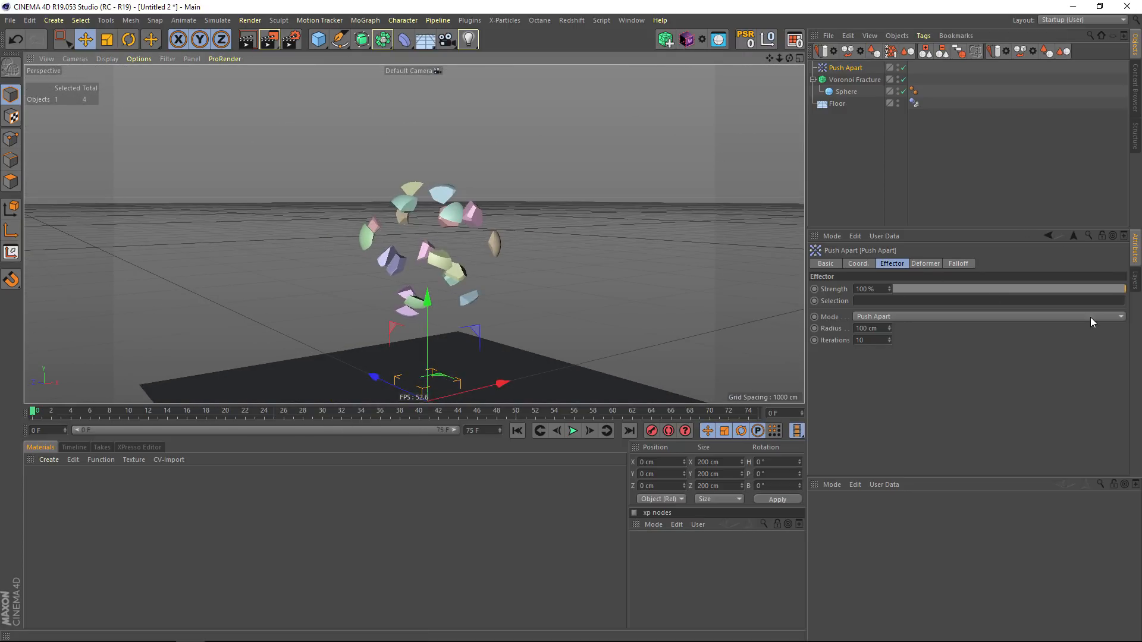
- Reduce the Push Apart radius by eye and add a Tracer linked to the Voronoi Fracture
{"action": "left_click_drag", "start_coordinate": [890, 330], "coordinate": [859, 339]}
{"action": "left_click", "coordinate": [834, 81]}
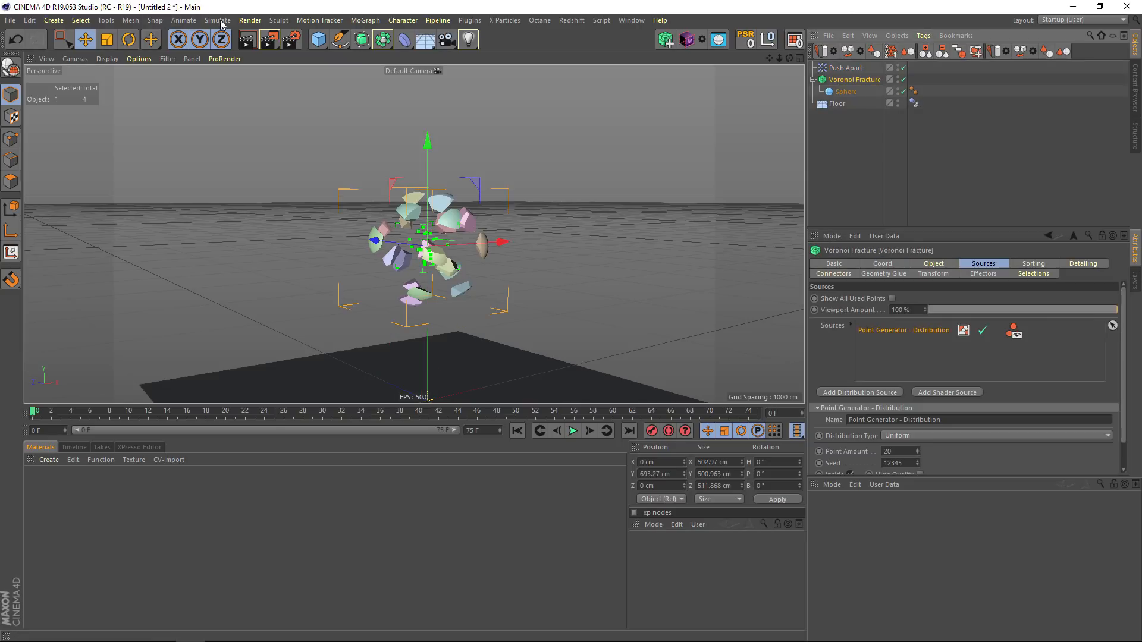
{"action": "left_click", "coordinate": [376, 22]}
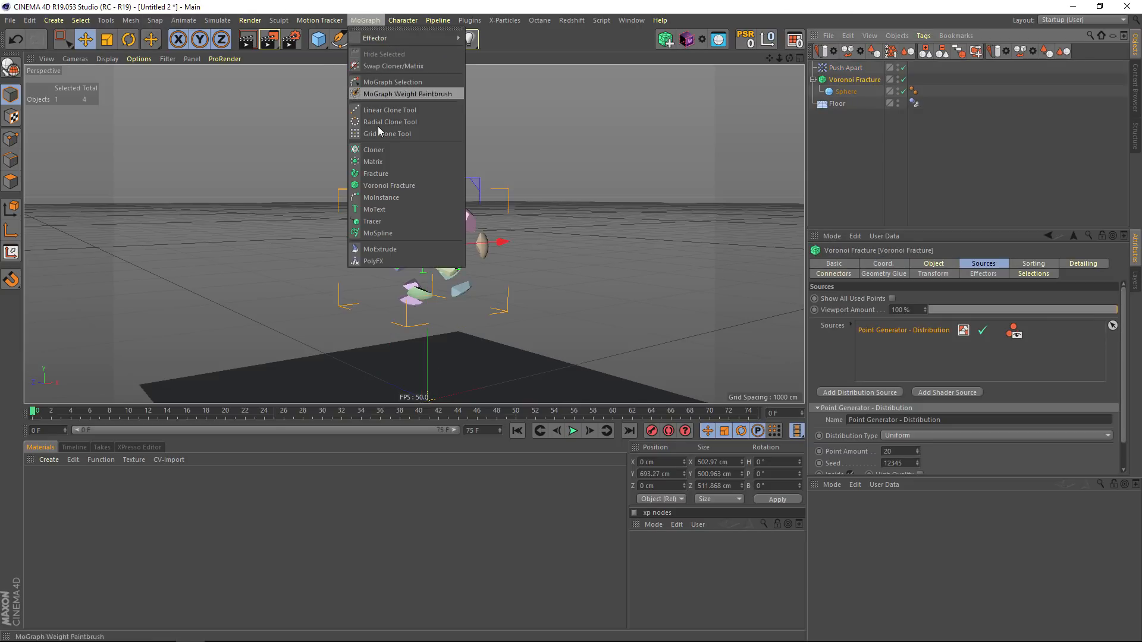
{"action": "left_click", "coordinate": [387, 220]}
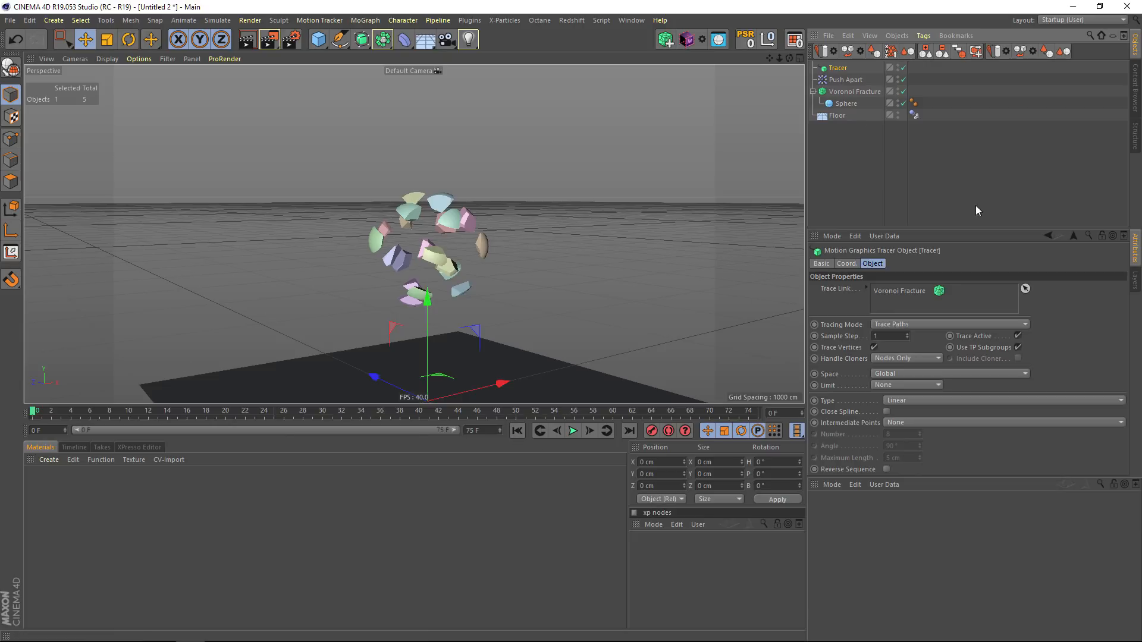
- Keyframe the Push Apart radius at 0 cm on frame 0 and at 70 cm on frame 23
{"action": "left_click", "coordinate": [836, 81]}
{"action": "left_click_drag", "start_coordinate": [889, 329], "coordinate": [875, 380]}
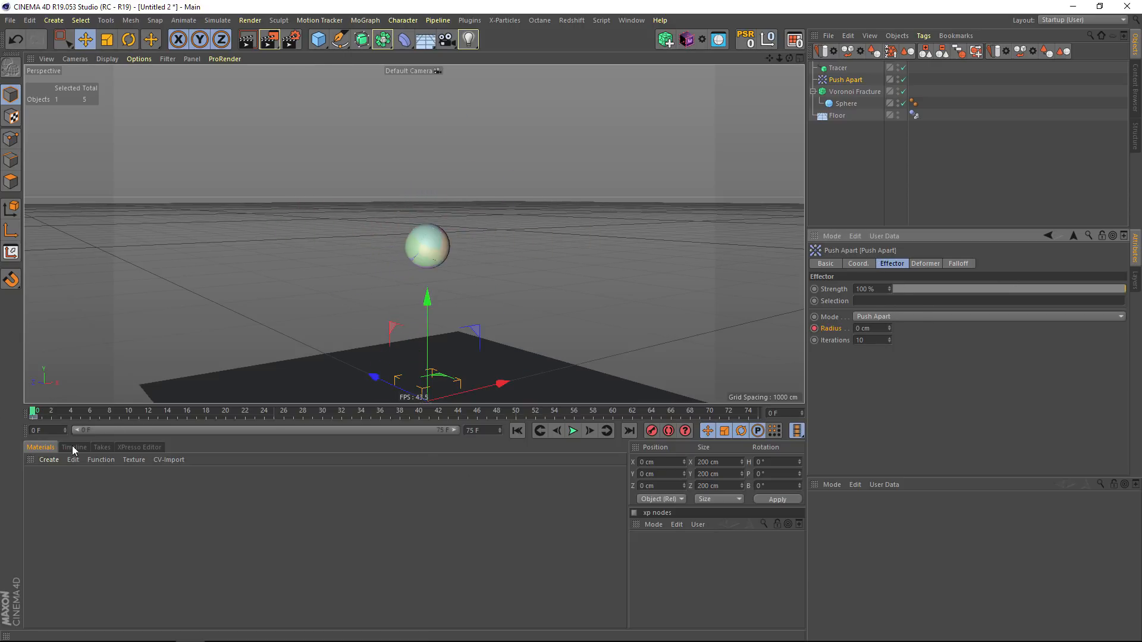
{"action": "left_click", "coordinate": [259, 415]}
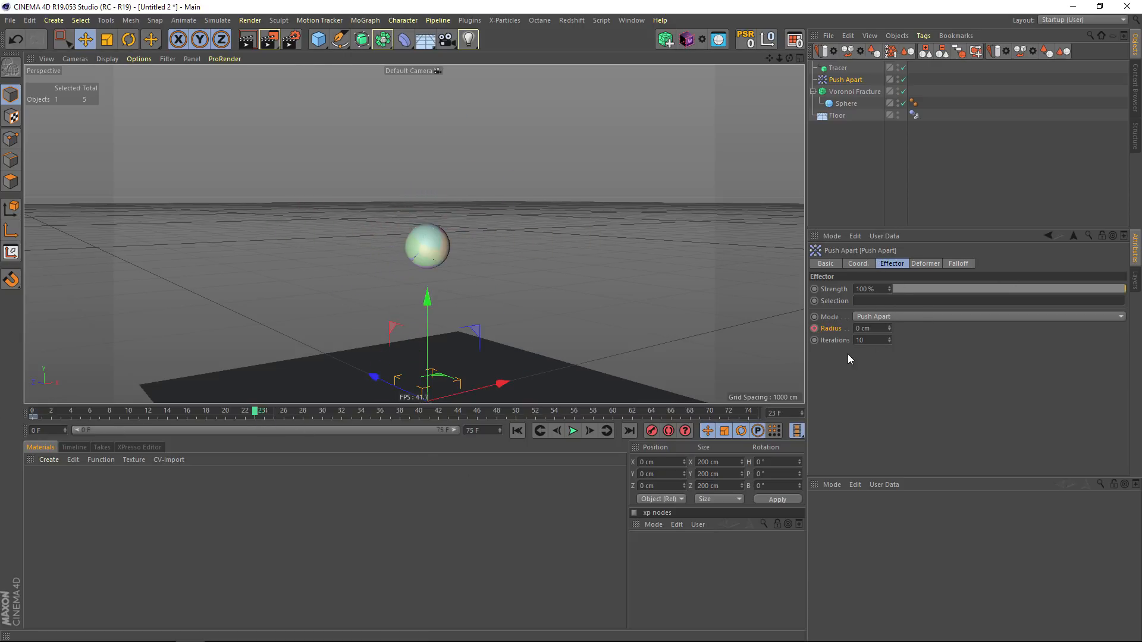
{"action": "left_click", "coordinate": [879, 329]}
{"action": "type", "text": "70"}
{"action": "key", "text": "Return"}
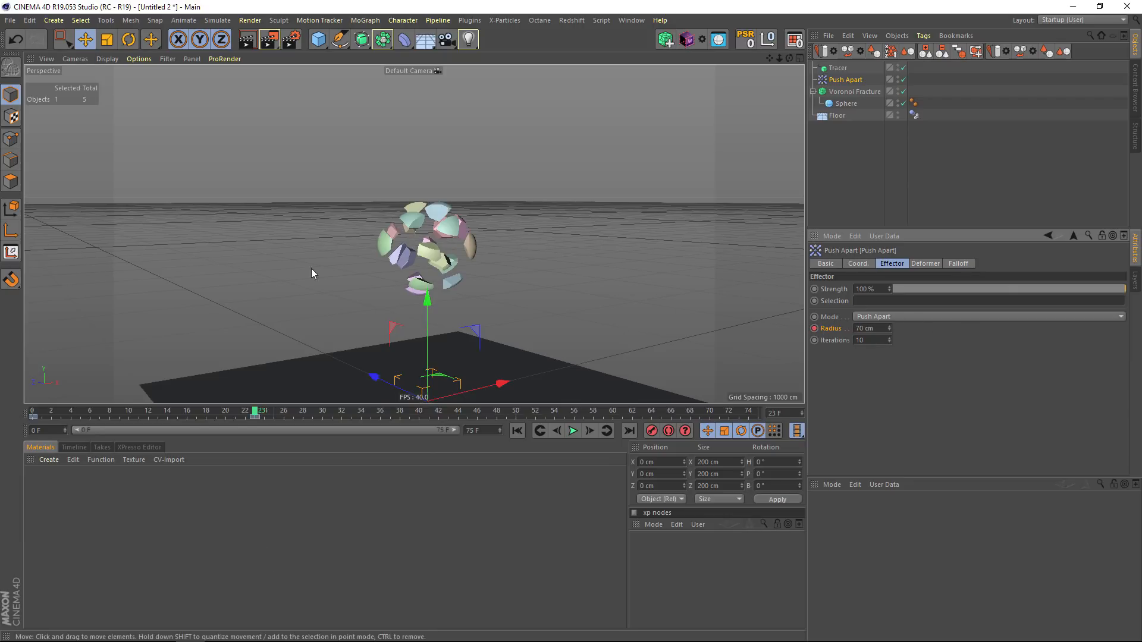
- Play the animation and examine the traced paths of the separating fragments up close
{"action": "scroll", "coordinate": [473, 237], "scroll_direction": "up", "scroll_amount": 5}
{"action": "scroll", "coordinate": [509, 265], "scroll_direction": "down", "scroll_amount": 2}
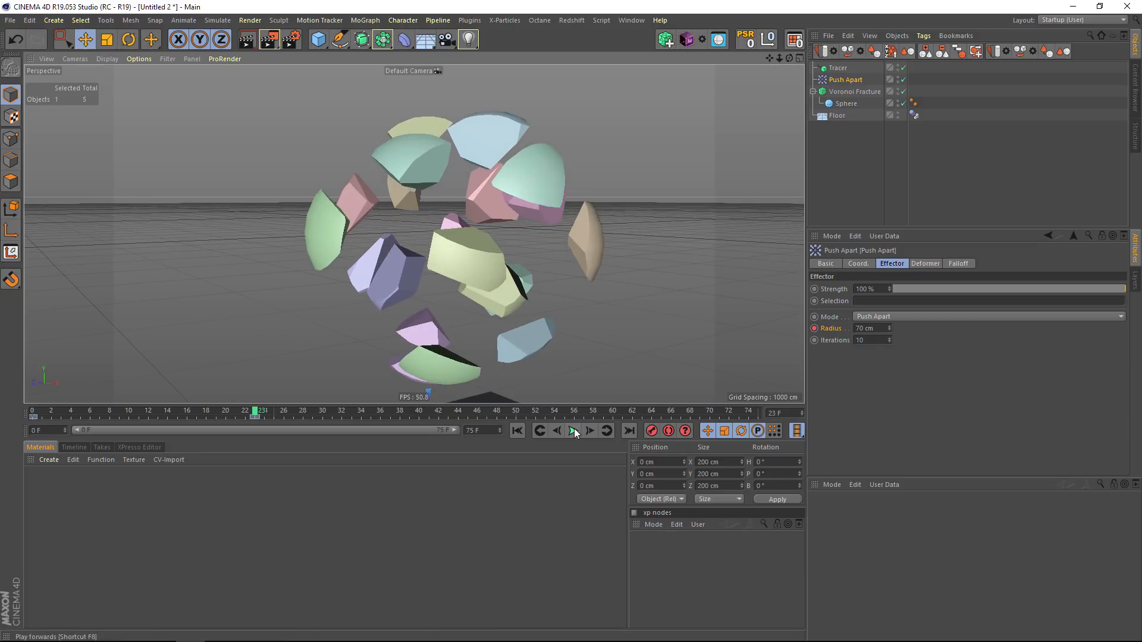
{"action": "left_click", "coordinate": [512, 433]}
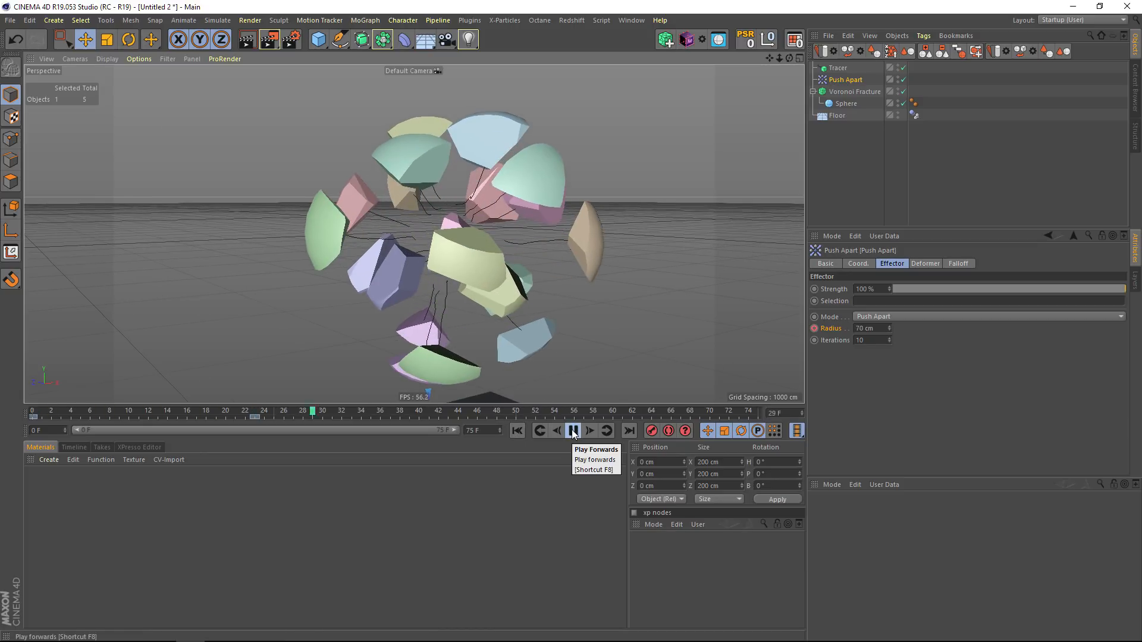
{"action": "left_click_drag", "start_coordinate": [504, 316], "coordinate": [530, 307], "text": "alt"}
- Set the Push Apart iterations to 1 and play the animation from the start to check the traced paths
{"action": "left_click", "coordinate": [869, 340]}
{"action": "key", "text": "BackSpace"}
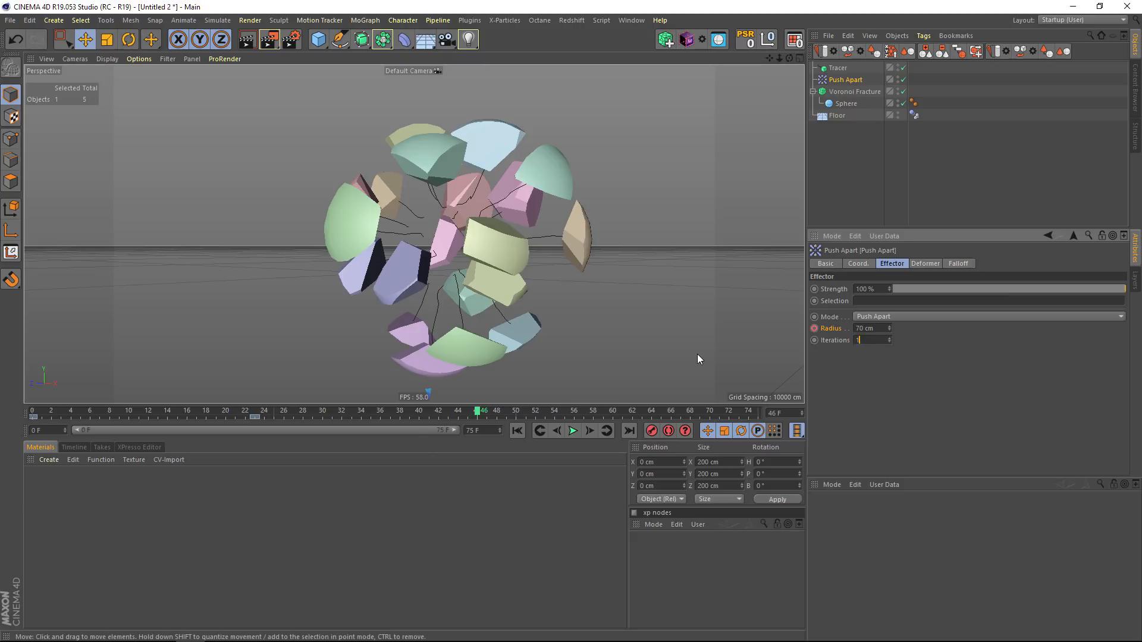
{"action": "key", "text": "Return"}
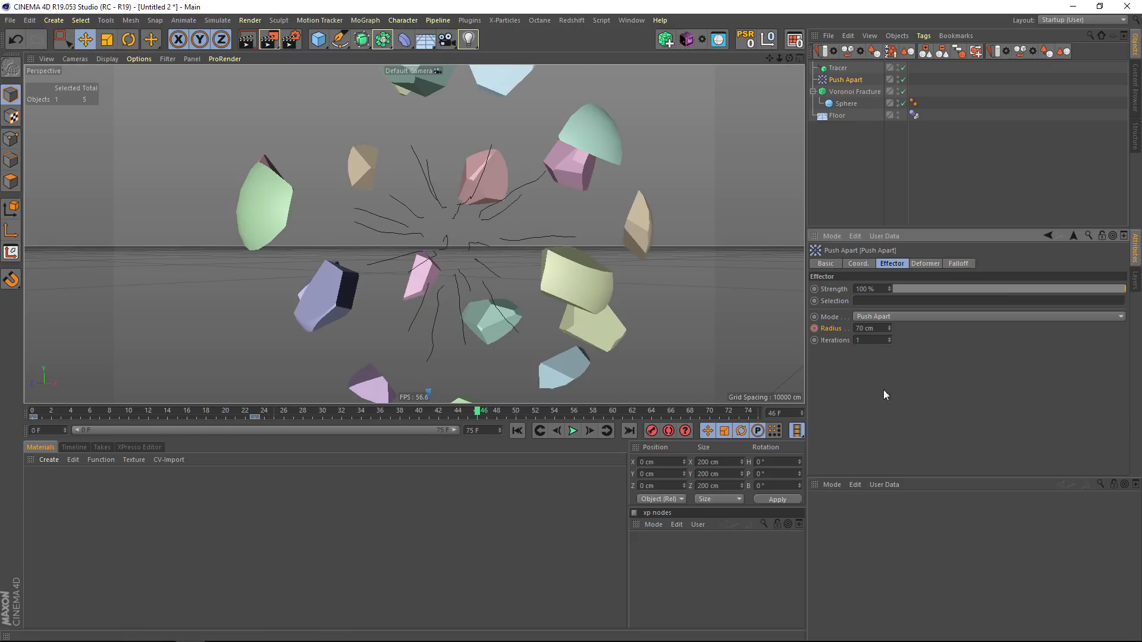
{"action": "left_click", "coordinate": [518, 430]}
{"action": "left_click", "coordinate": [573, 431]}
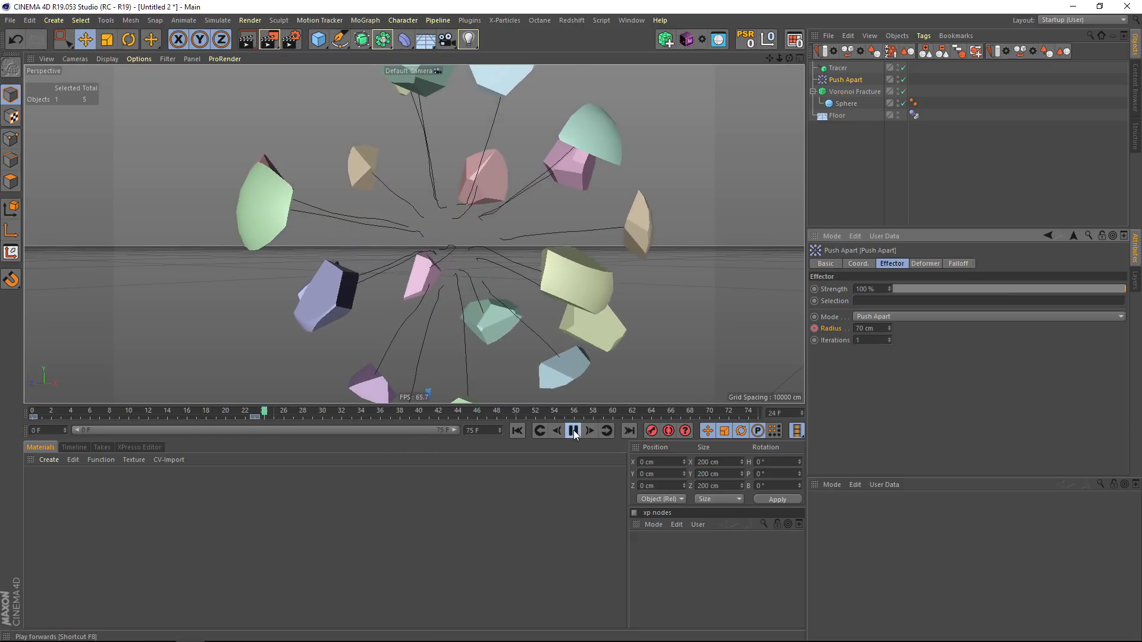
{"action": "left_click_drag", "start_coordinate": [524, 309], "coordinate": [471, 248], "text": "alt"}
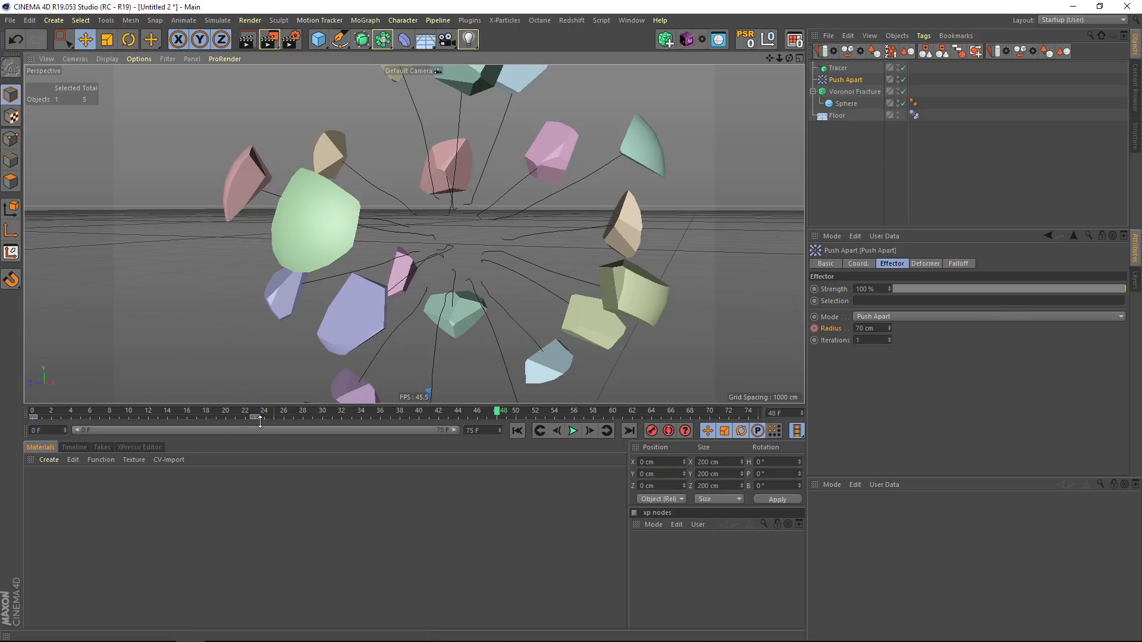
- Move the 70 cm radius keyframe to frame 6 and play the faster animation
{"action": "left_click_drag", "start_coordinate": [257, 417], "coordinate": [222, 417]}
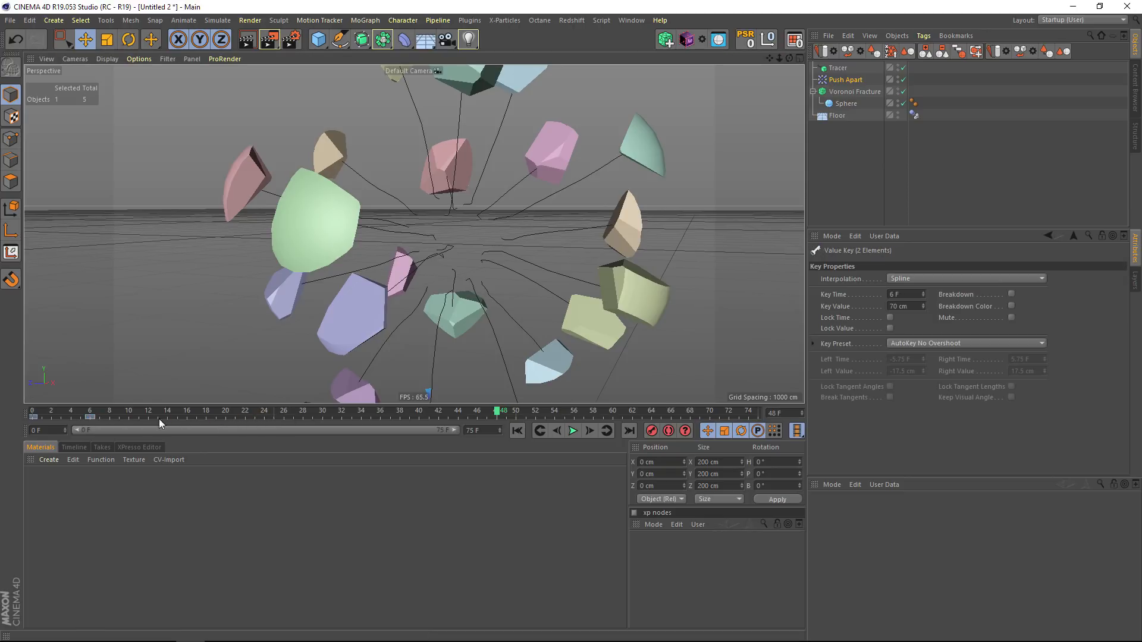
{"action": "left_click", "coordinate": [573, 431]}
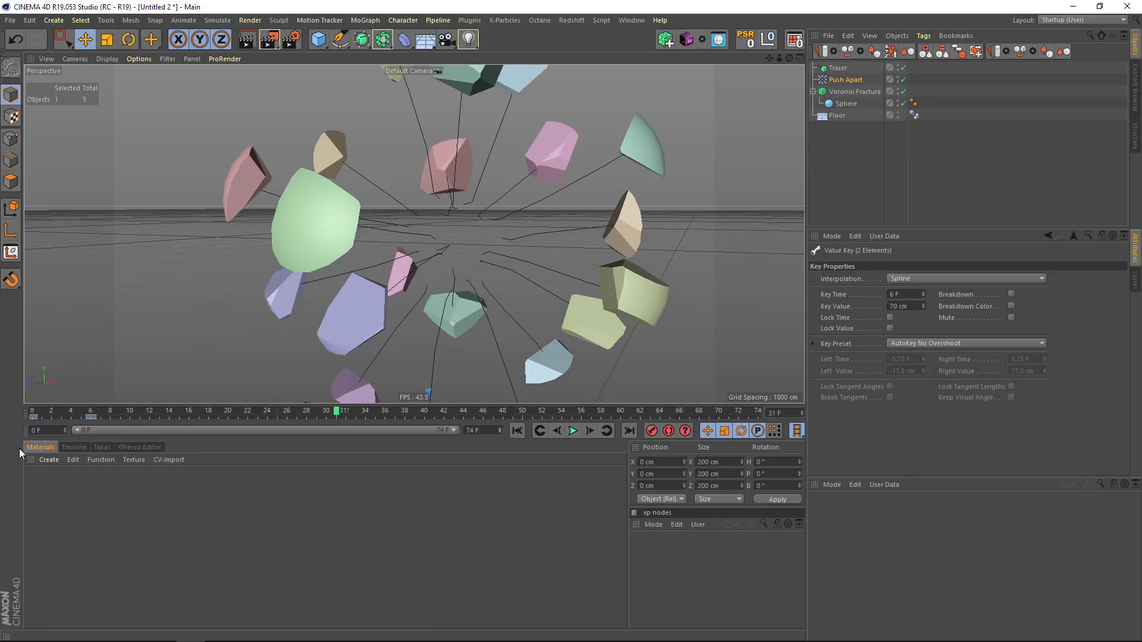
- Change both Push Apart radius keyframes to linear interpolation and replay the animation from the start
{"action": "left_click", "coordinate": [74, 447]}
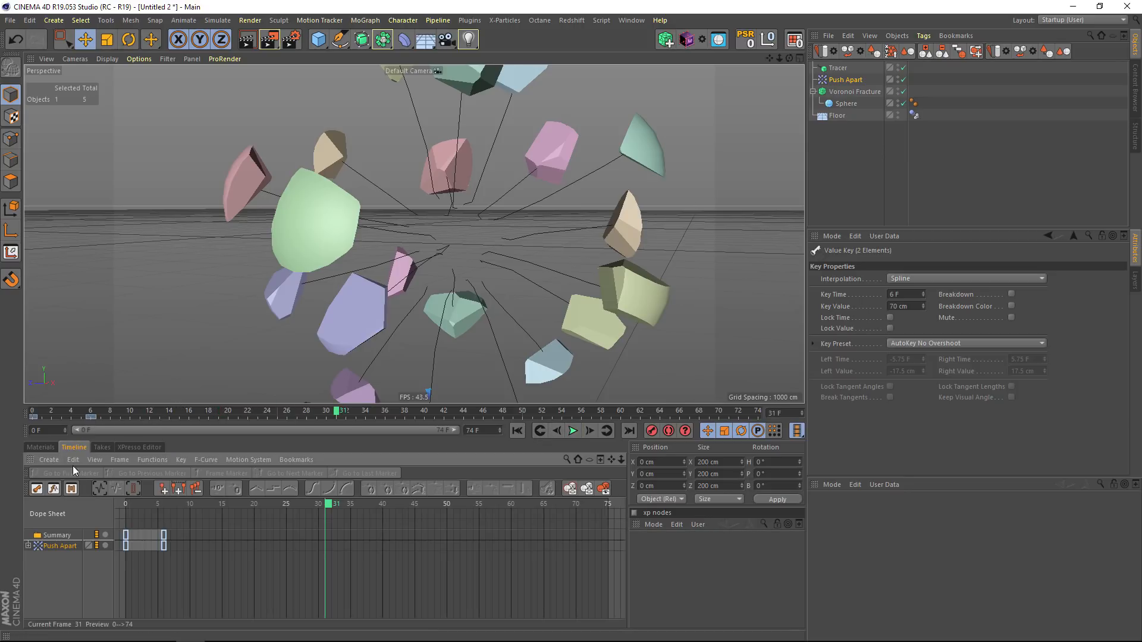
{"action": "left_click", "coordinate": [28, 546]}
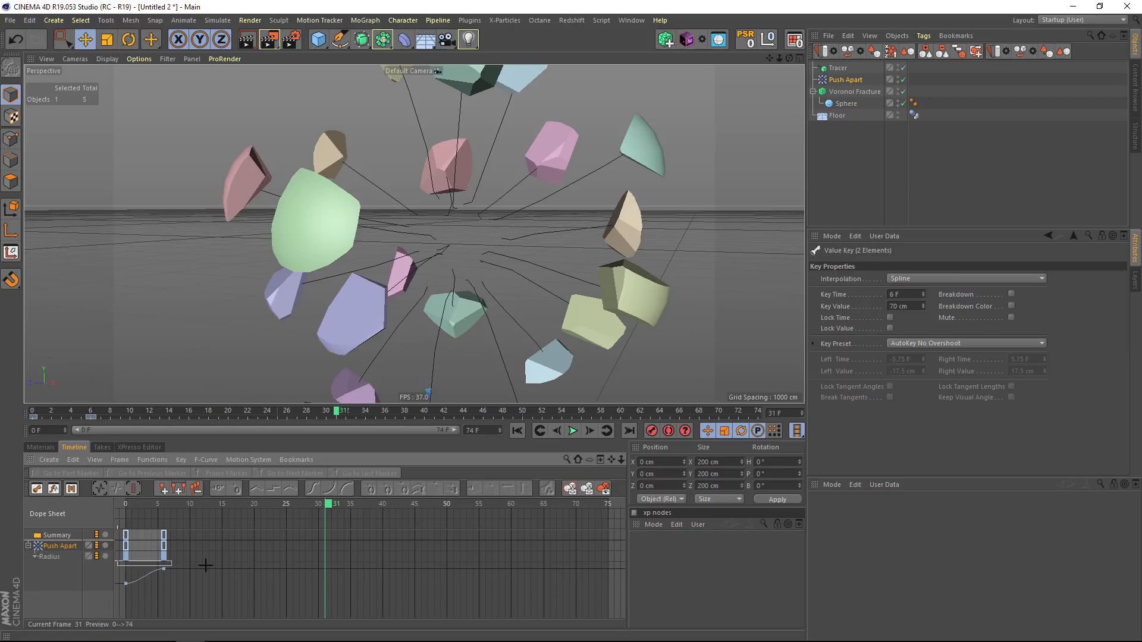
{"action": "left_click_drag", "start_coordinate": [205, 565], "coordinate": [215, 540]}
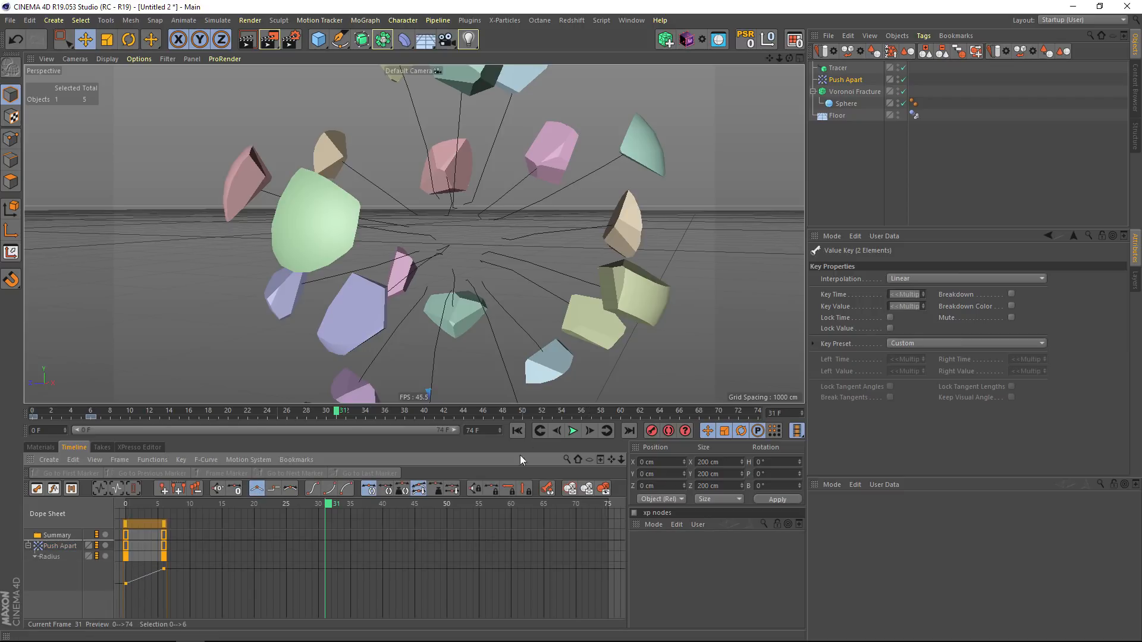
{"action": "left_click", "coordinate": [523, 430]}
{"action": "left_click", "coordinate": [573, 431]}
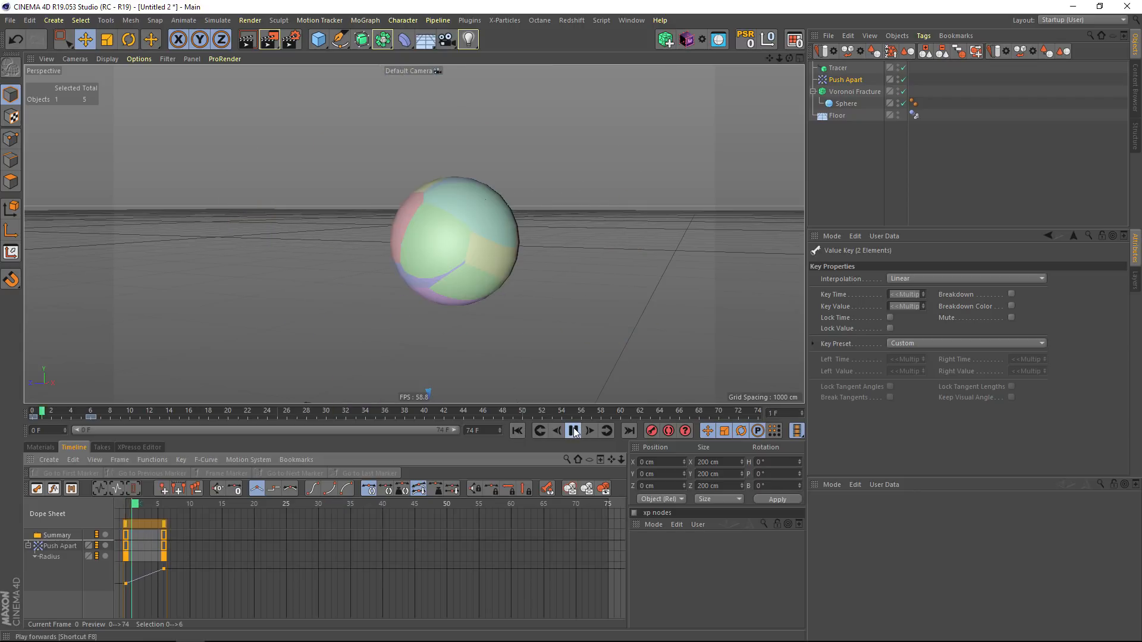
{"action": "left_click", "coordinate": [574, 438]}
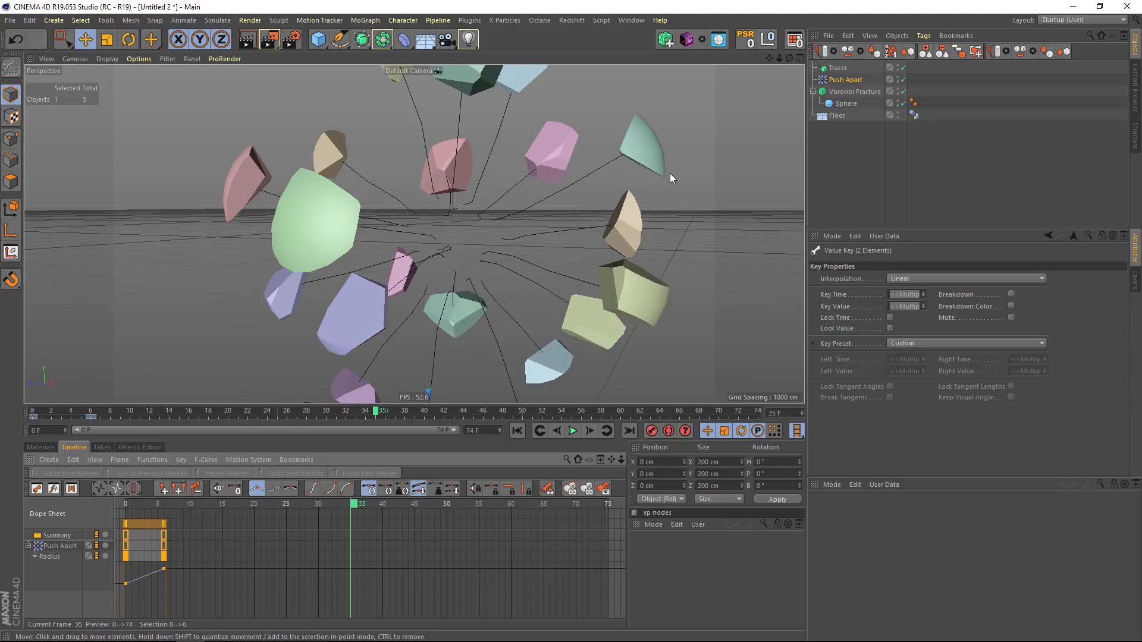
- Examine the traced paths of the separated fragments from several angles and distances, with the floor in view
{"action": "right_click_drag", "start_coordinate": [638, 209], "coordinate": [603, 198], "text": "alt"}
{"action": "left_click_drag", "start_coordinate": [603, 198], "coordinate": [639, 238], "text": "alt"}
{"action": "middle_click_drag", "start_coordinate": [639, 237], "coordinate": [596, 193], "text": "alt"}
{"action": "left_click_drag", "start_coordinate": [596, 193], "coordinate": [512, 192], "text": "alt"}
{"action": "right_click_drag", "start_coordinate": [467, 184], "coordinate": [494, 180], "text": "alt"}
{"action": "middle_click_drag", "start_coordinate": [493, 180], "coordinate": [486, 150], "text": "alt"}
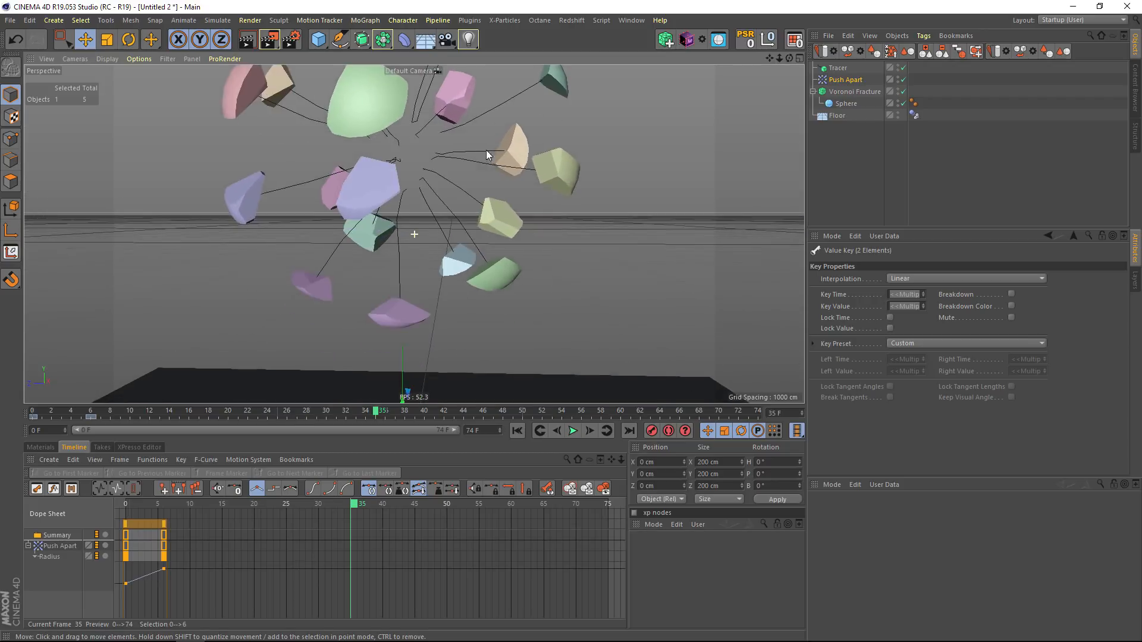
{"action": "right_click_drag", "start_coordinate": [486, 149], "coordinate": [465, 166], "text": "alt"}
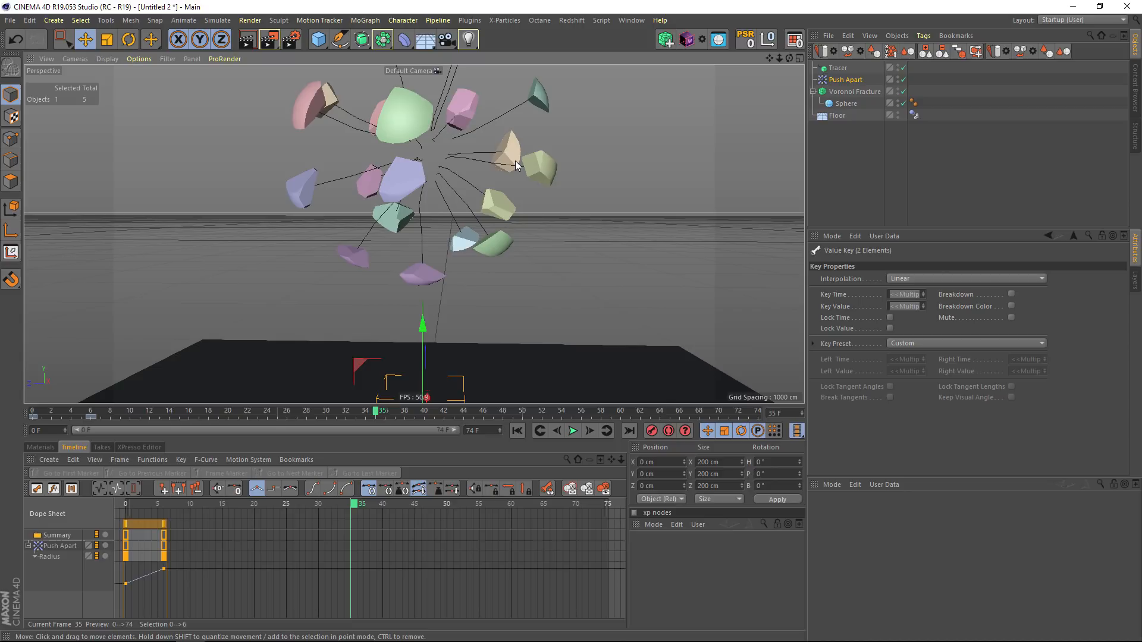
{"action": "middle_click_drag", "start_coordinate": [492, 189], "coordinate": [508, 252], "text": "alt"}
{"action": "right_click_drag", "start_coordinate": [508, 252], "coordinate": [469, 247], "text": "alt"}
{"action": "middle_click_drag", "start_coordinate": [469, 248], "coordinate": [455, 231], "text": "alt"}
{"action": "left_click_drag", "start_coordinate": [455, 231], "coordinate": [495, 226], "text": "alt"}
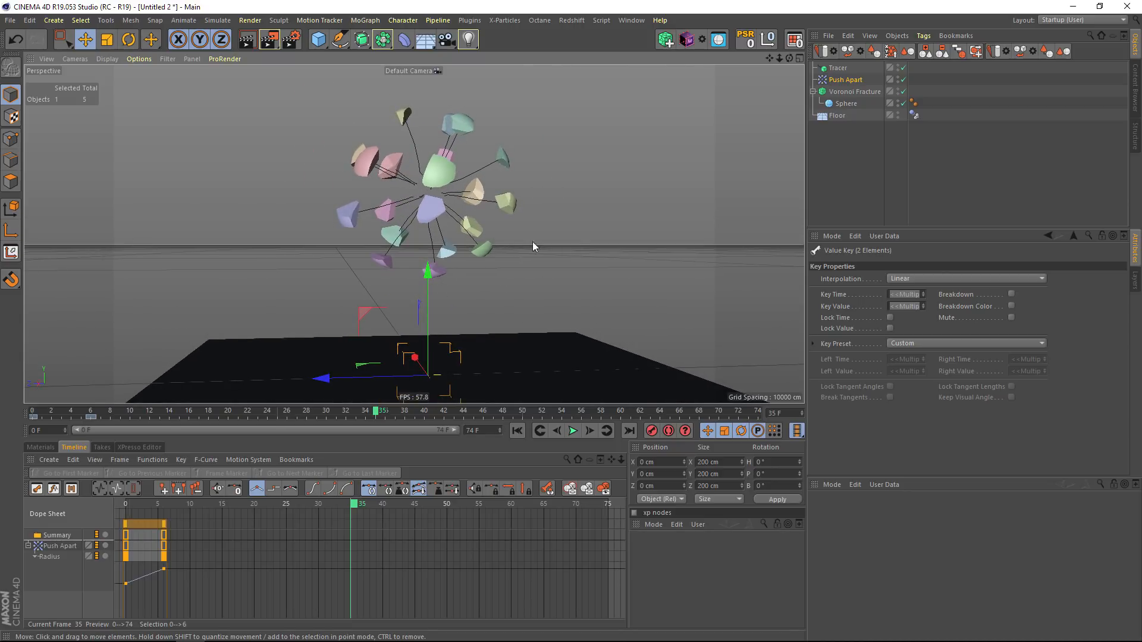
- Add a Rigid Body tag to the Voronoi Fracture object and play the simulation from frame 0
{"action": "left_click", "coordinate": [520, 436]}
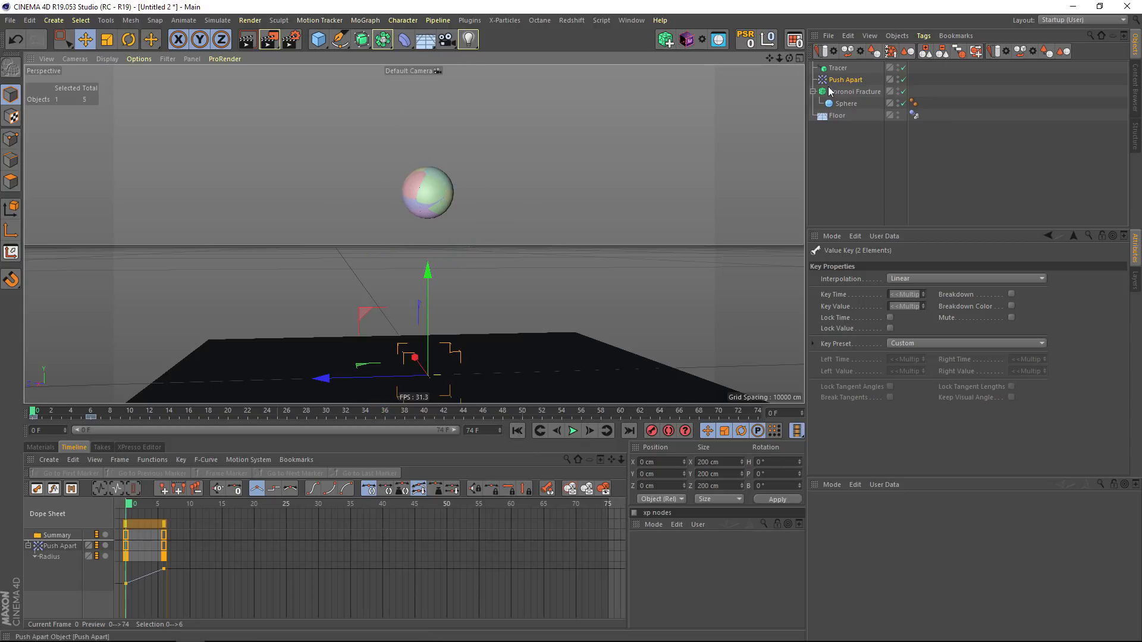
{"action": "left_click", "coordinate": [833, 93]}
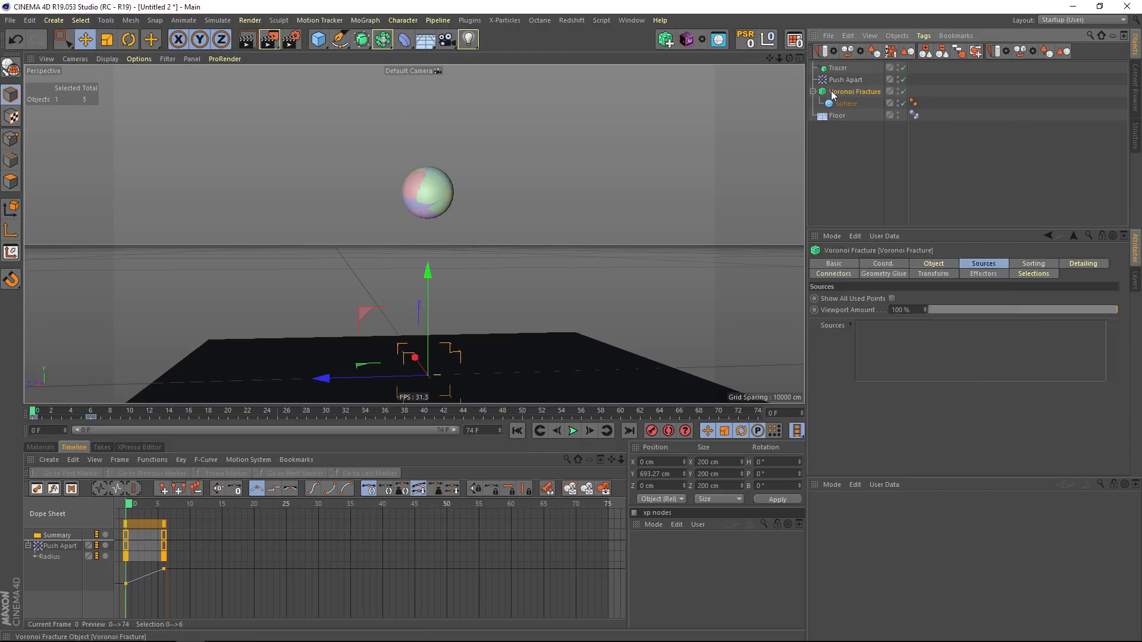
{"action": "right_click", "coordinate": [833, 93]}
{"action": "mouse_move", "coordinate": [975, 217]}
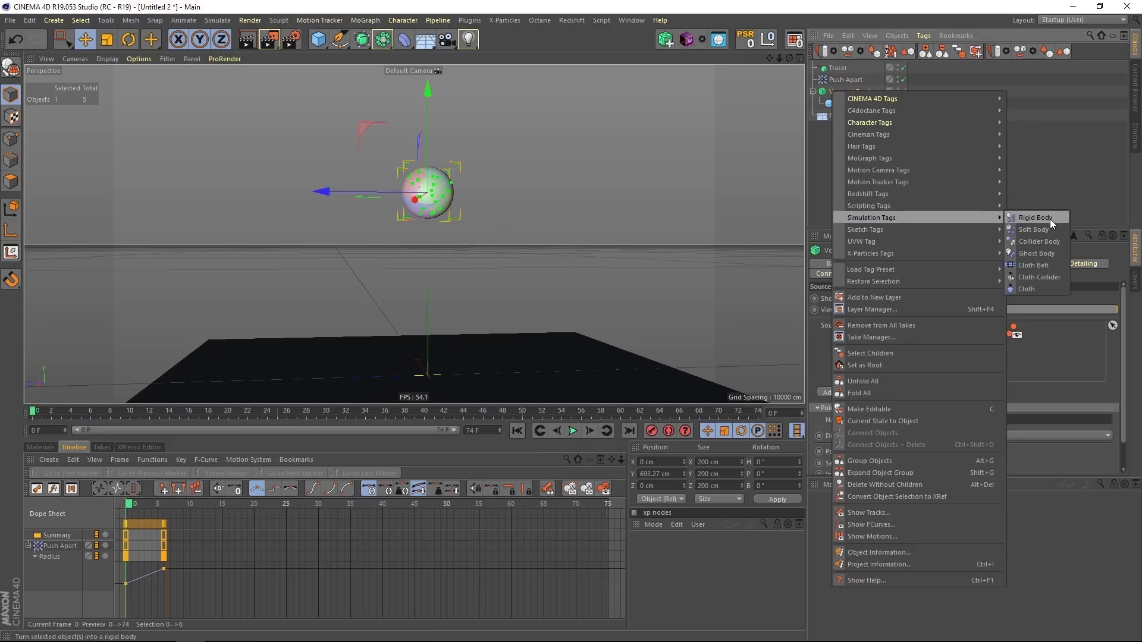
{"action": "left_click", "coordinate": [1035, 218]}
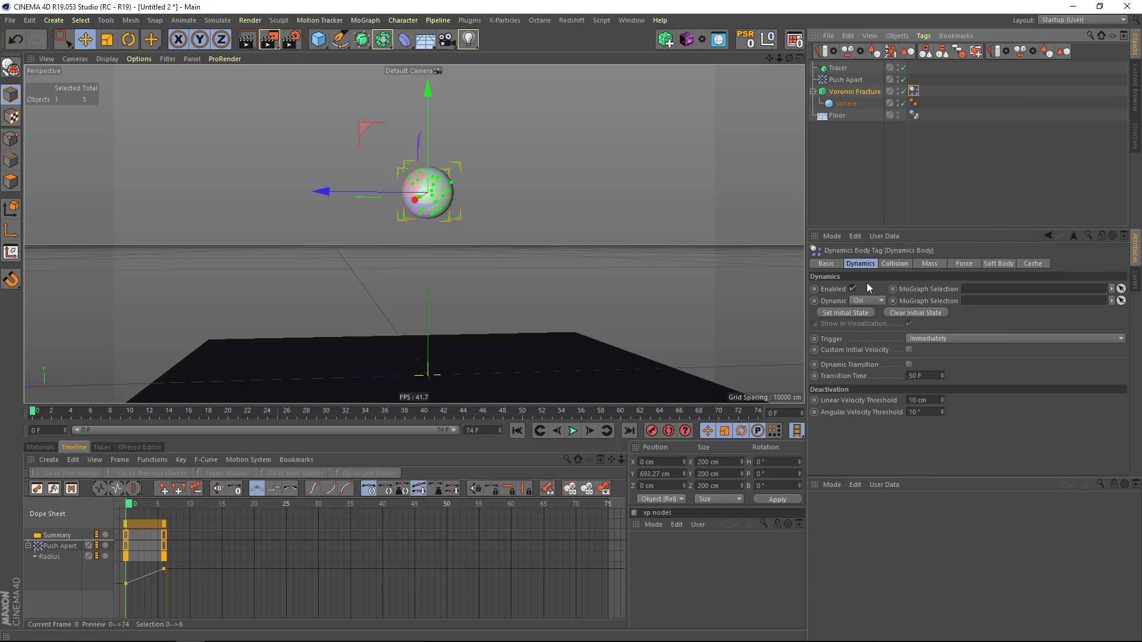
{"action": "left_click", "coordinate": [574, 431]}
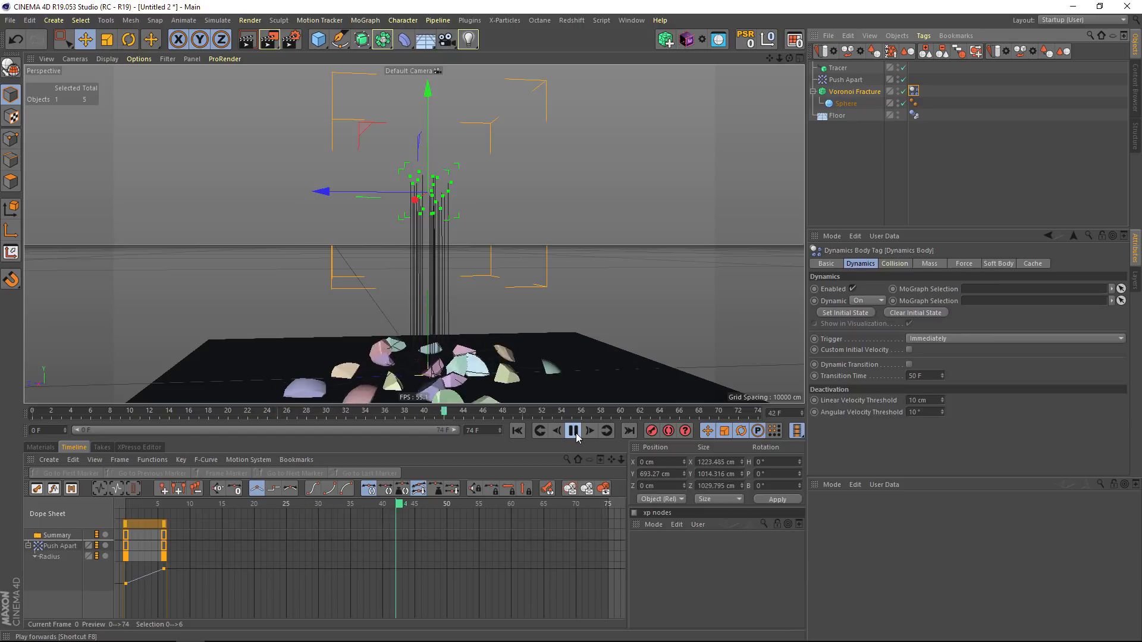
{"action": "left_click", "coordinate": [575, 433]}
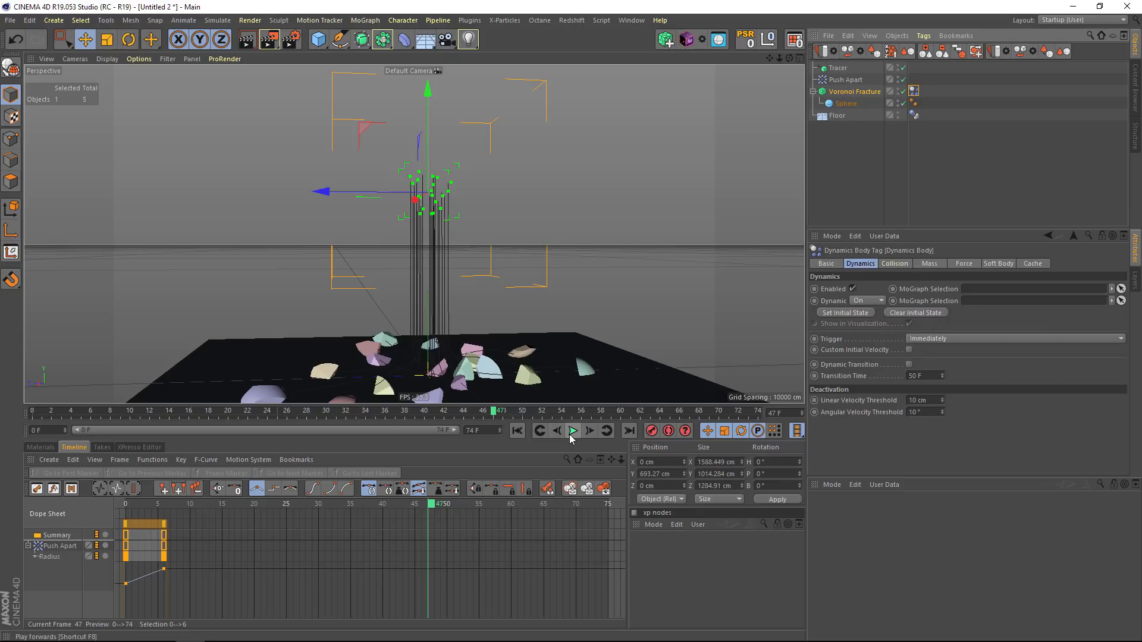
- Set the Rigid Body's Follow Position to 100 with a keyframe and play the simulation from the start
{"action": "left_click", "coordinate": [962, 263]}
{"action": "left_click", "coordinate": [897, 289]}
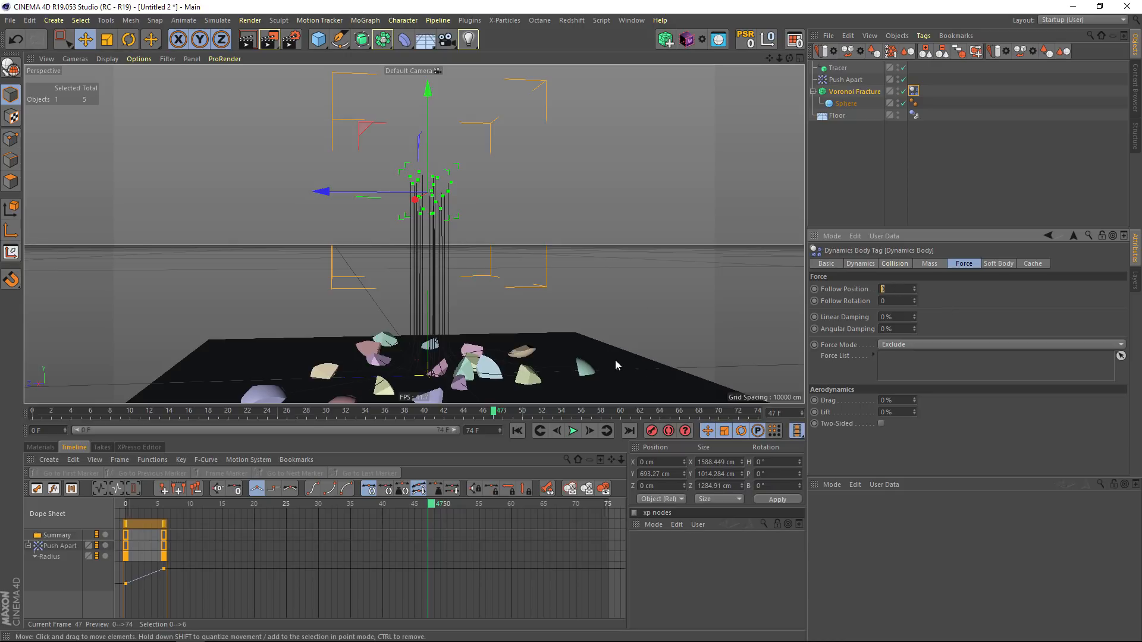
{"action": "left_click", "coordinate": [814, 289], "text": "ctrl"}
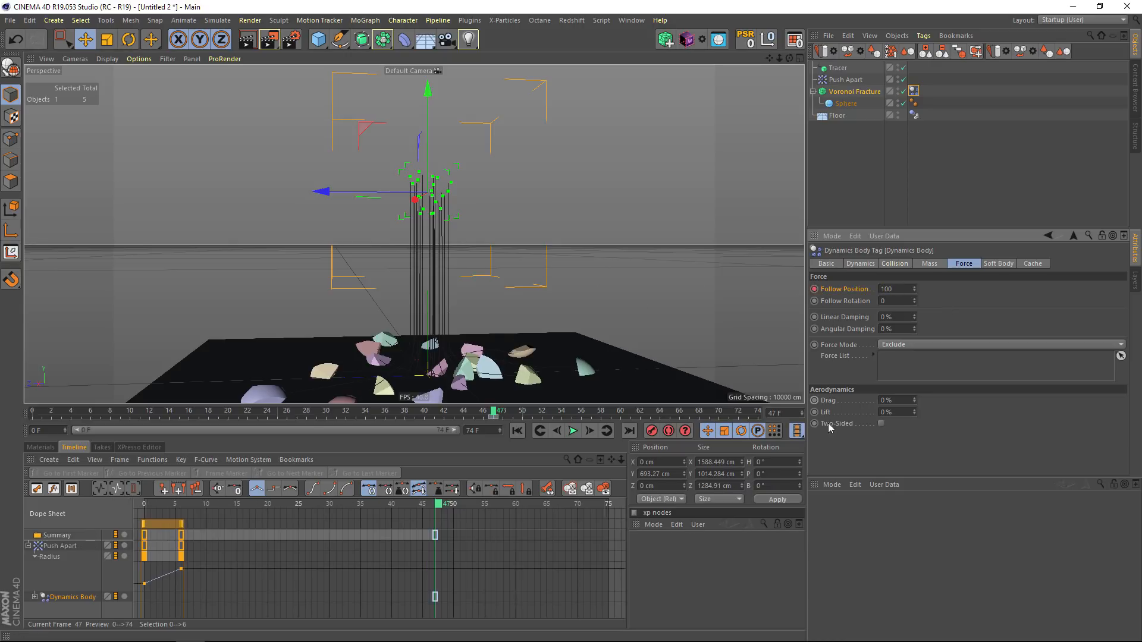
{"action": "left_click", "coordinate": [518, 430]}
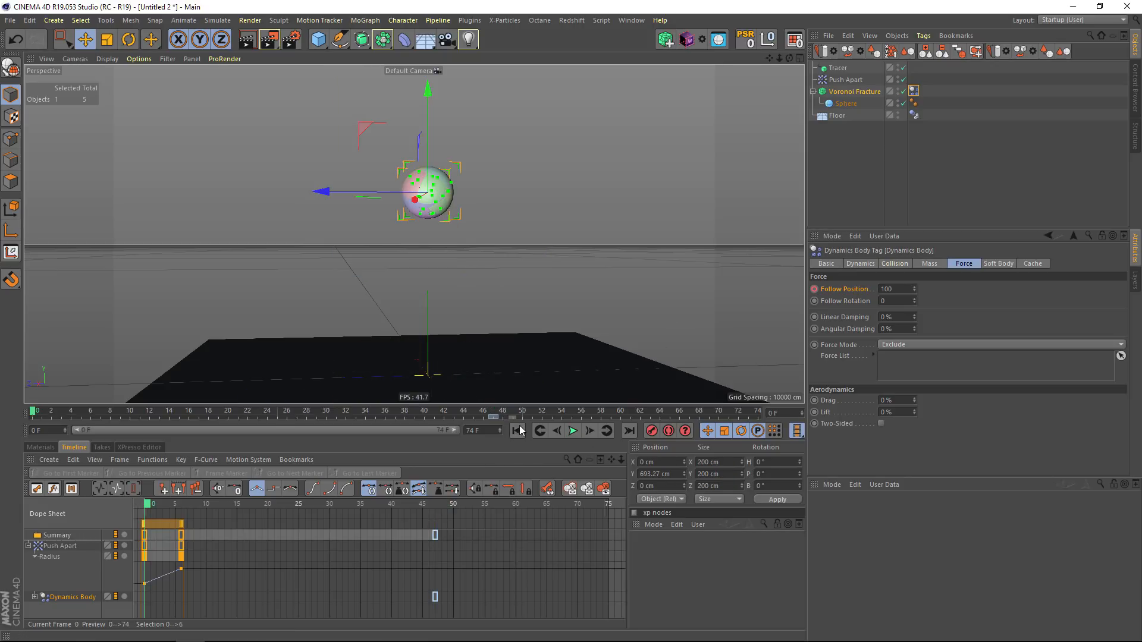
{"action": "left_click", "coordinate": [573, 431]}
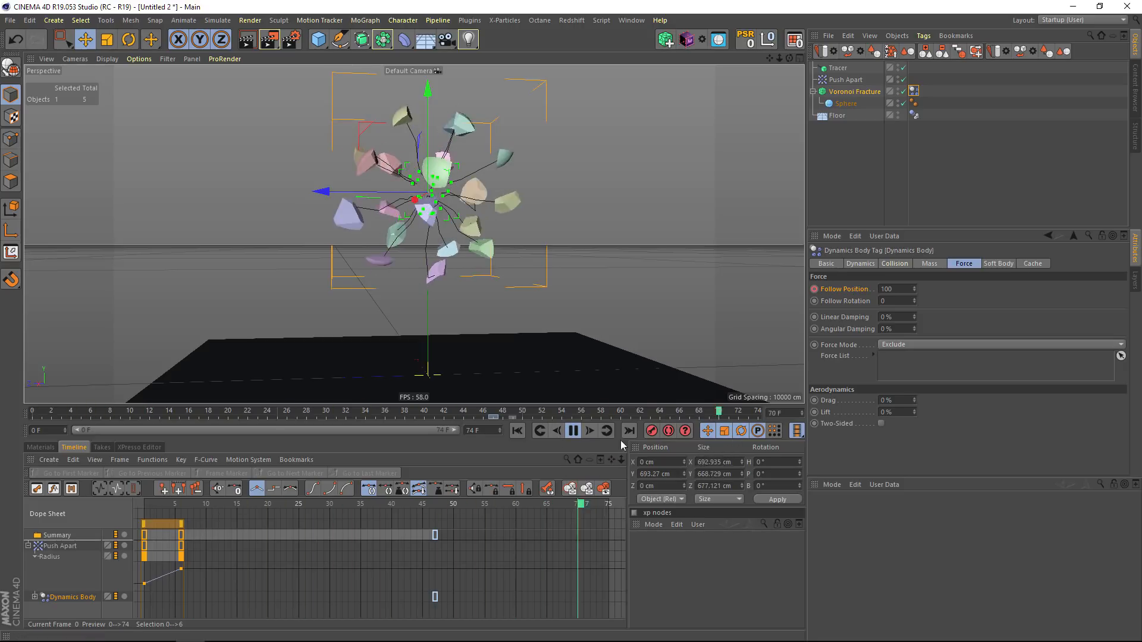
{"action": "left_click", "coordinate": [573, 430]}
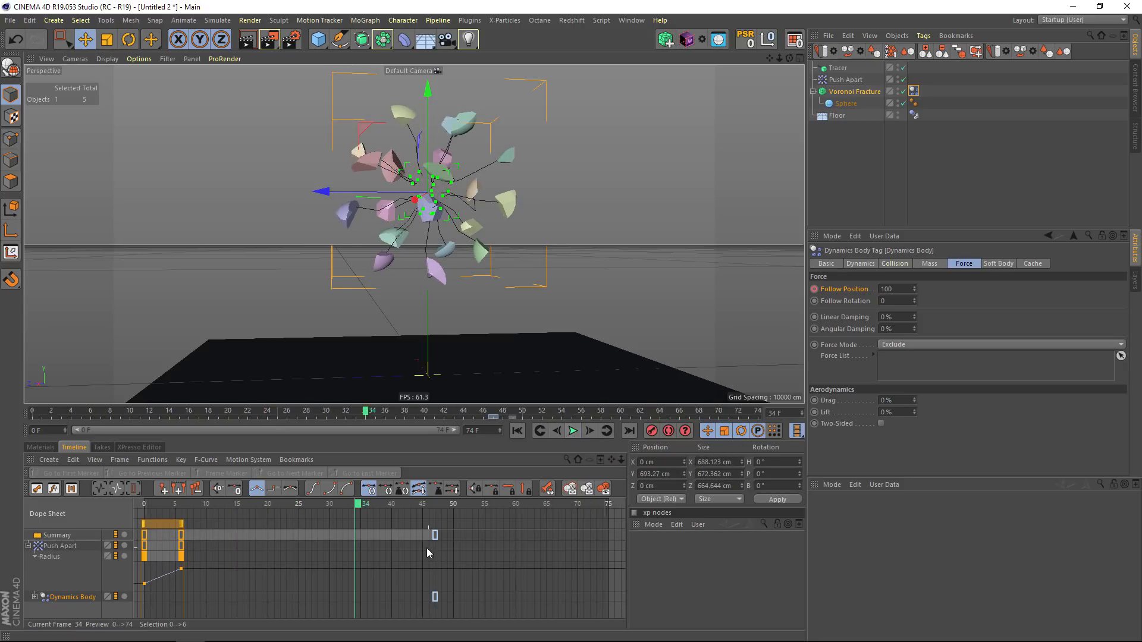
- Move the Follow Position keyframe of 100 to frame 0, keyframe a value of 0 at frame 20, and replay from the start
{"action": "left_click_drag", "start_coordinate": [436, 538], "coordinate": [169, 540]}
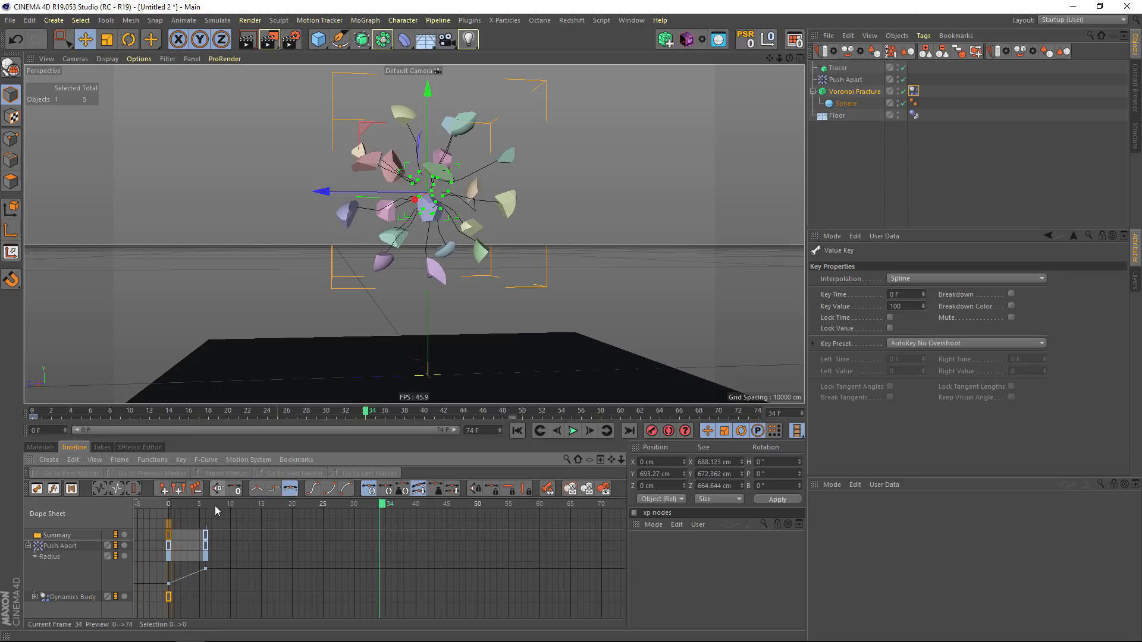
{"action": "left_click", "coordinate": [239, 504]}
{"action": "left_click_drag", "start_coordinate": [271, 517], "coordinate": [295, 516]}
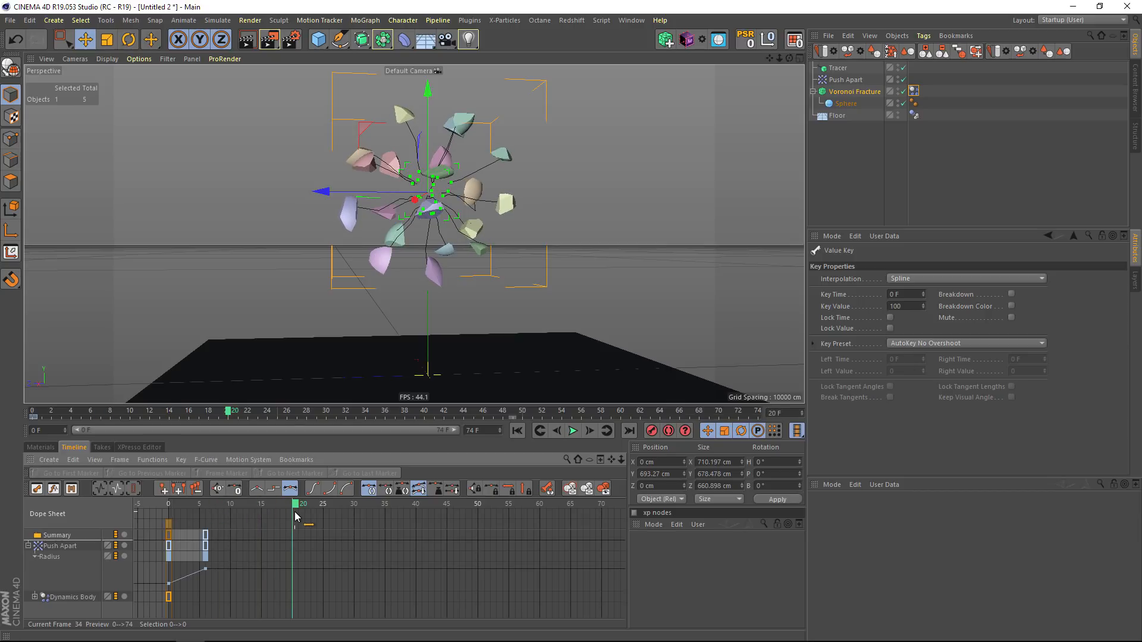
{"action": "left_click", "coordinate": [914, 91]}
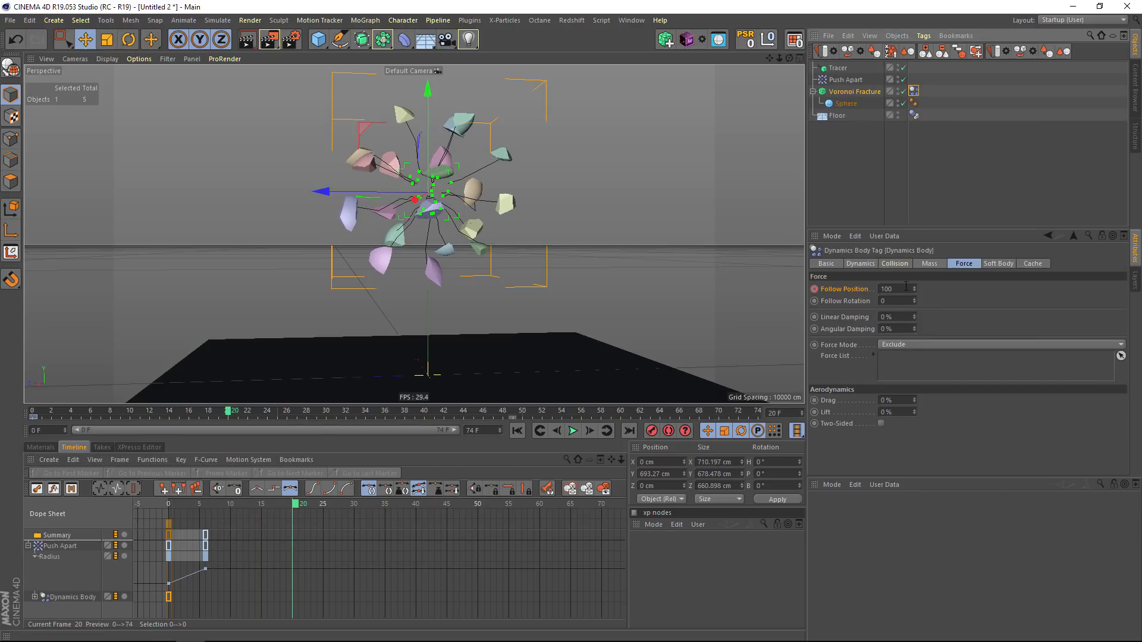
{"action": "double_click", "coordinate": [905, 288]}
{"action": "type", "text": "0"}
{"action": "key", "text": "Return"}
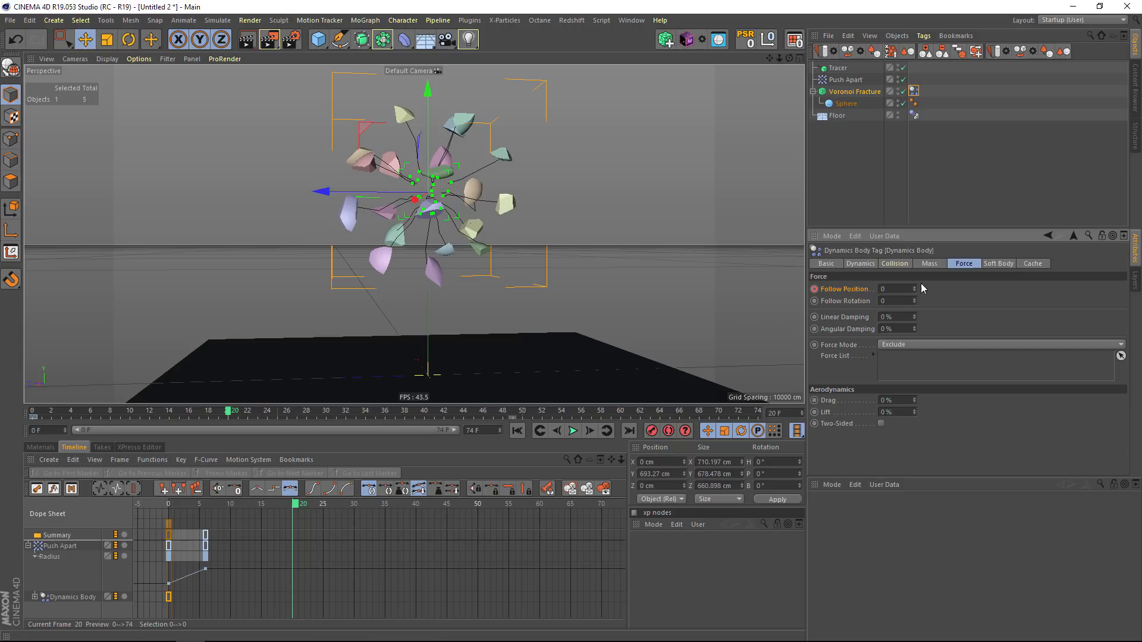
{"action": "left_click", "coordinate": [814, 289]}
{"action": "left_click", "coordinate": [517, 431]}
{"action": "left_click", "coordinate": [574, 432]}
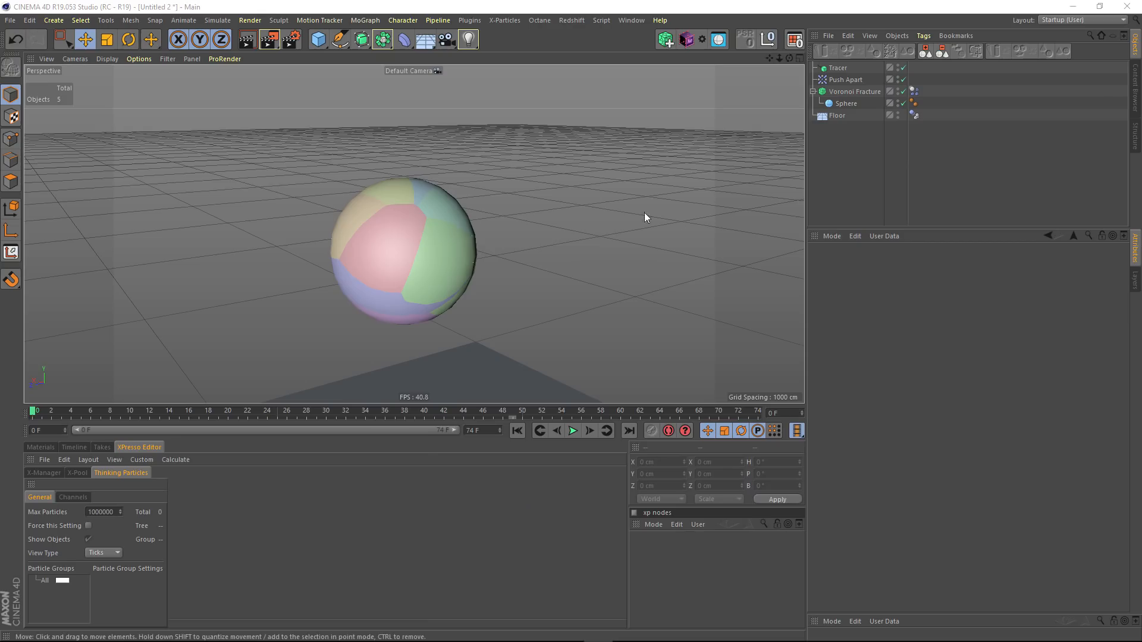
- Select the fractured sphere, frame it above the floor, and scrub the animation to frame 6
{"action": "left_click", "coordinate": [479, 229]}
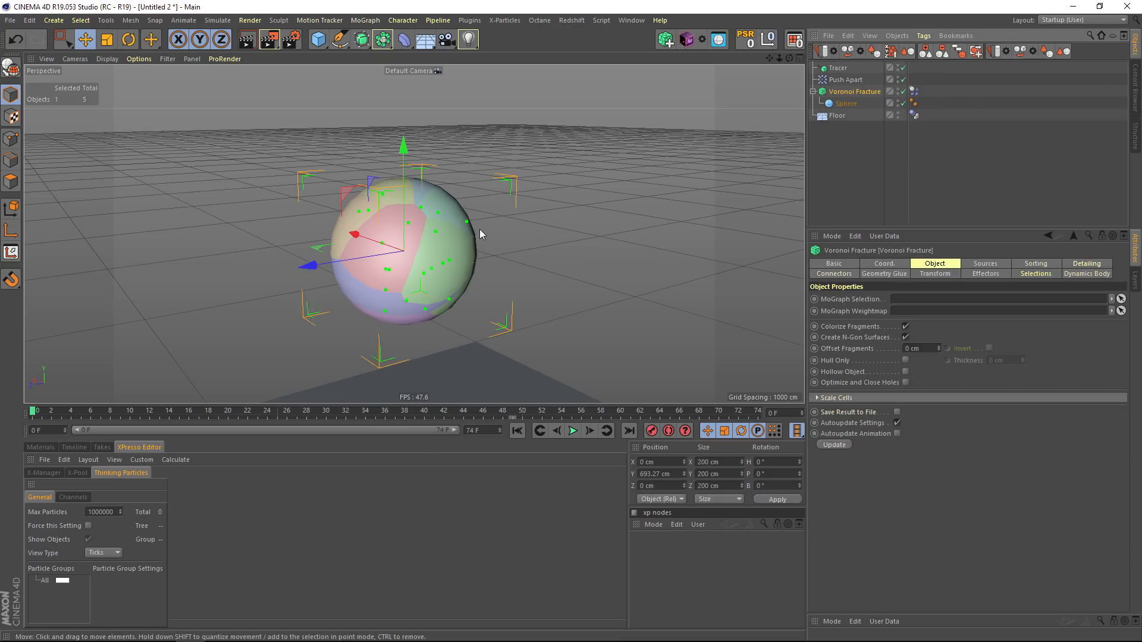
{"action": "left_click_drag", "start_coordinate": [482, 204], "coordinate": [495, 233], "text": "alt"}
{"action": "right_click_drag", "start_coordinate": [494, 234], "coordinate": [474, 220], "text": "alt"}
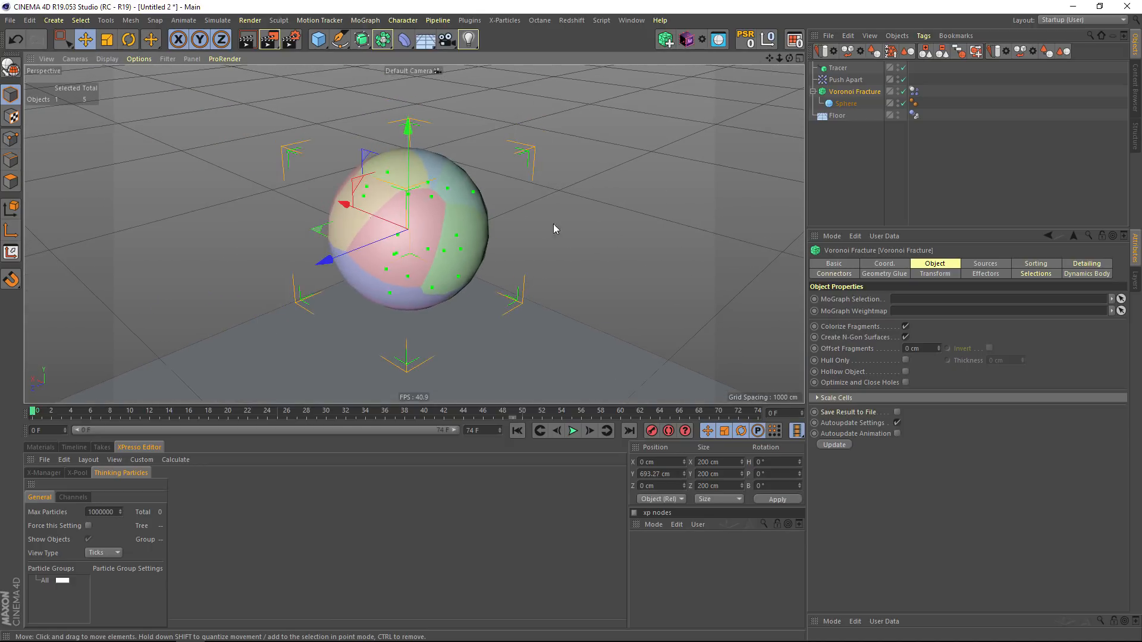
{"action": "middle_click_drag", "start_coordinate": [553, 225], "coordinate": [576, 204], "text": "alt"}
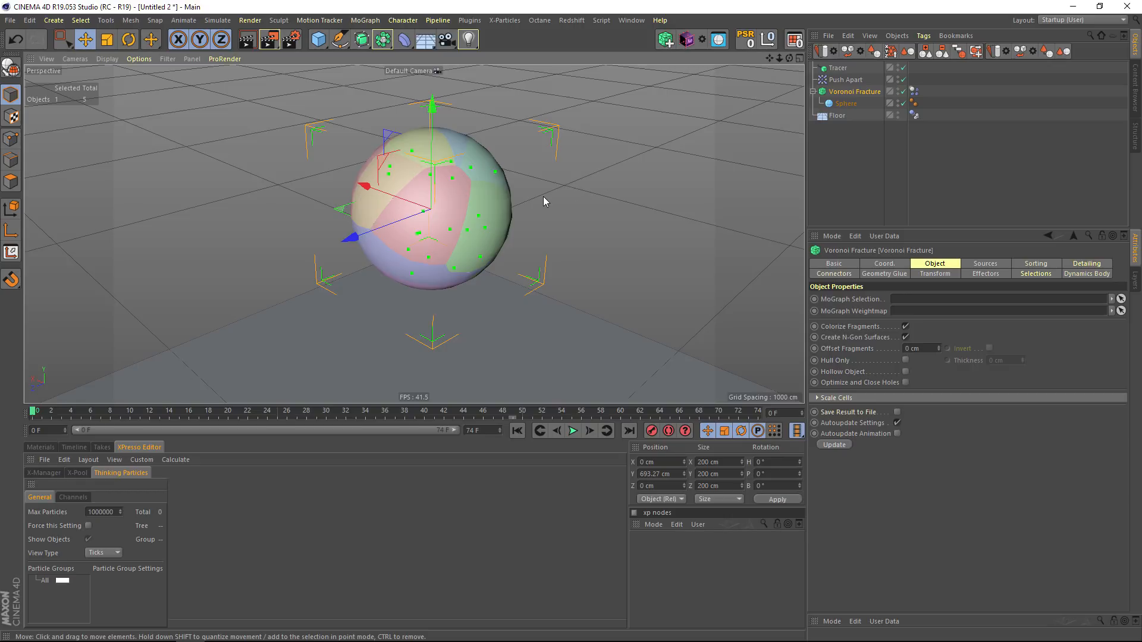
{"action": "scroll", "coordinate": [522, 156], "scroll_direction": "down", "scroll_amount": 6}
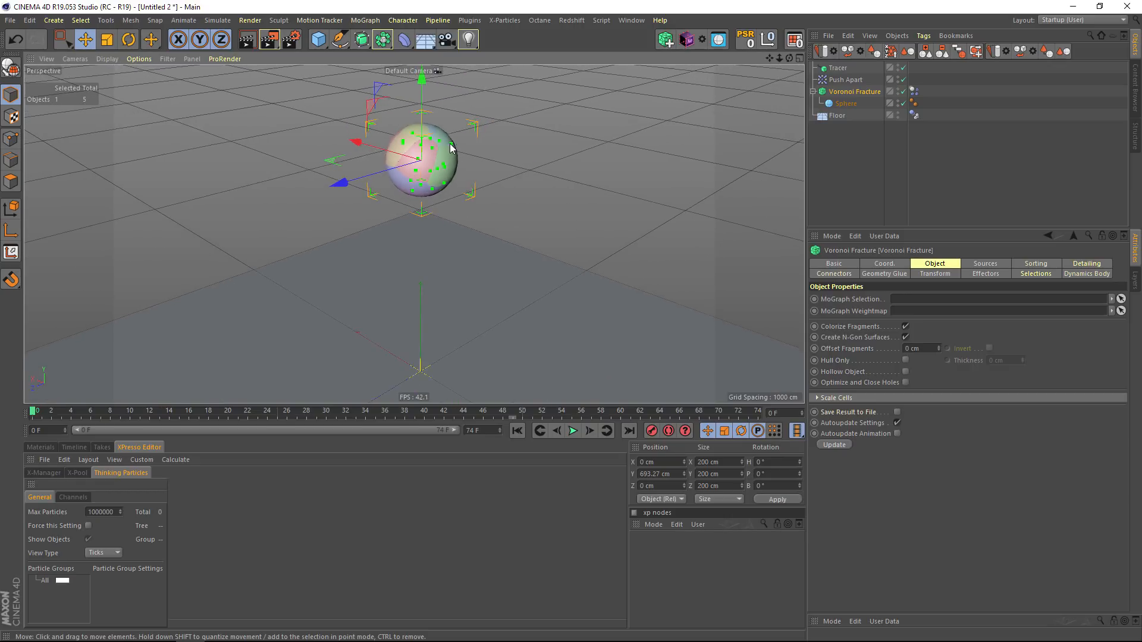
{"action": "middle_click_drag", "start_coordinate": [450, 144], "coordinate": [484, 184], "text": "alt"}
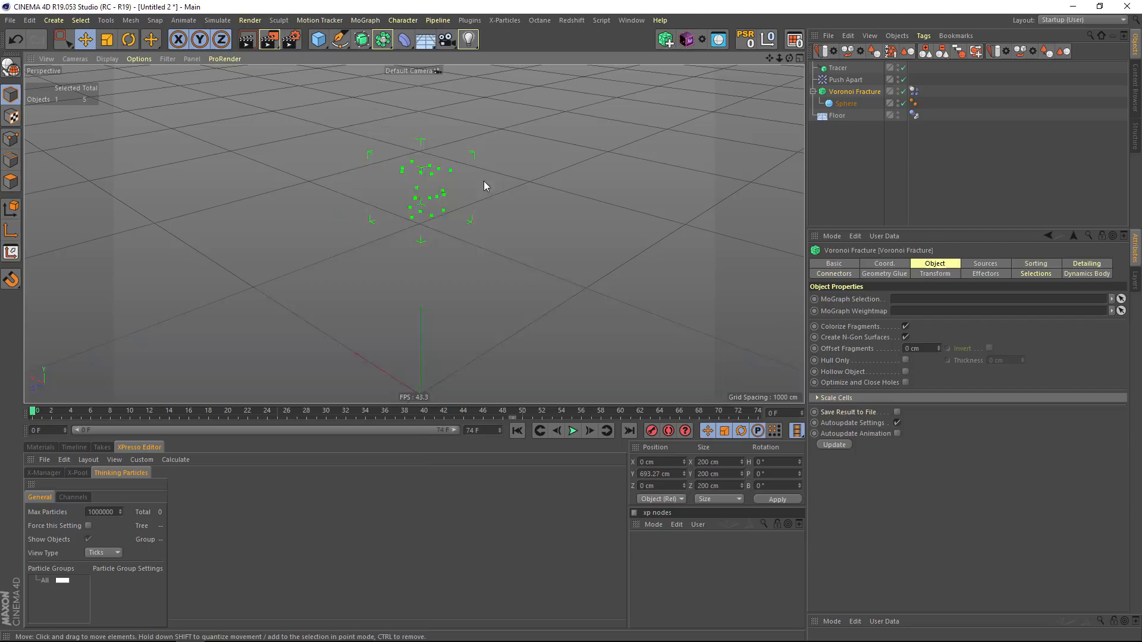
{"action": "left_click_drag", "start_coordinate": [37, 411], "coordinate": [91, 414]}
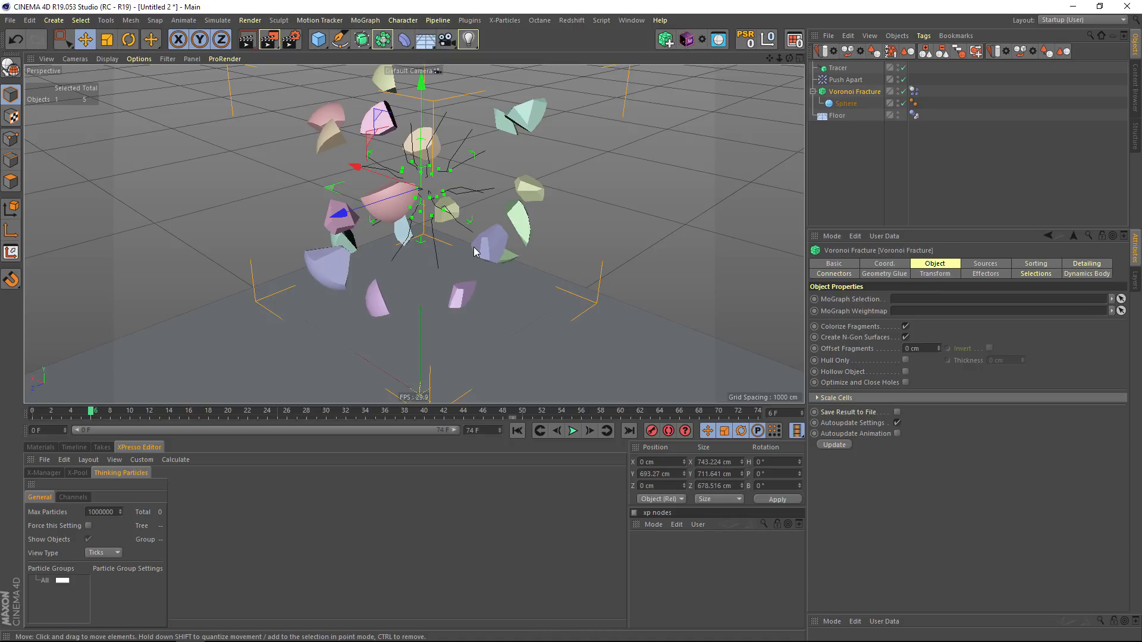
- Add an XPresso tag to the Voronoi Fracture object and enlarge the XPresso editor area
{"action": "left_click", "coordinate": [836, 145]}
{"action": "left_click", "coordinate": [842, 81]}
{"action": "left_click", "coordinate": [845, 92]}
{"action": "right_click", "coordinate": [845, 92]}
{"action": "mouse_move", "coordinate": [916, 97]}
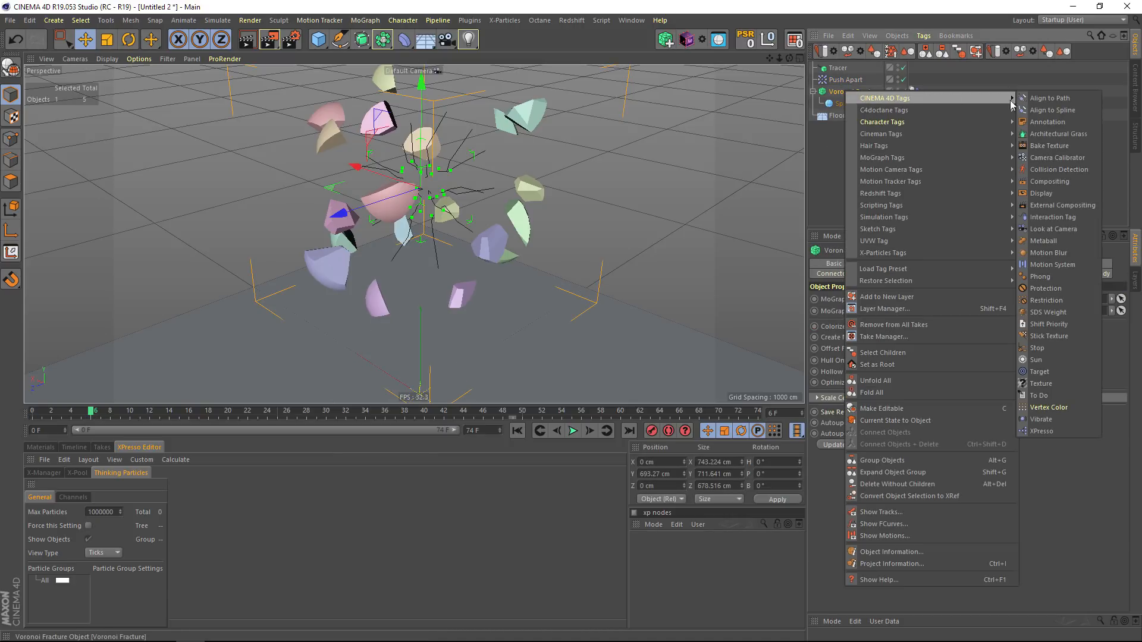
{"action": "left_click", "coordinate": [1068, 429]}
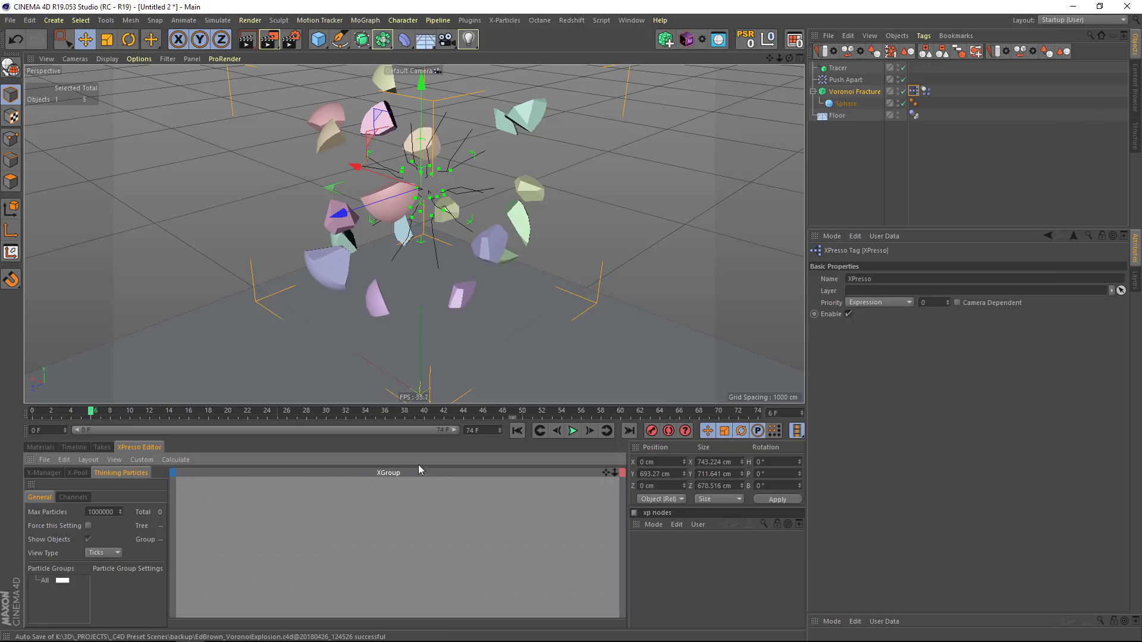
{"action": "left_click_drag", "start_coordinate": [324, 441], "coordinate": [322, 257]}
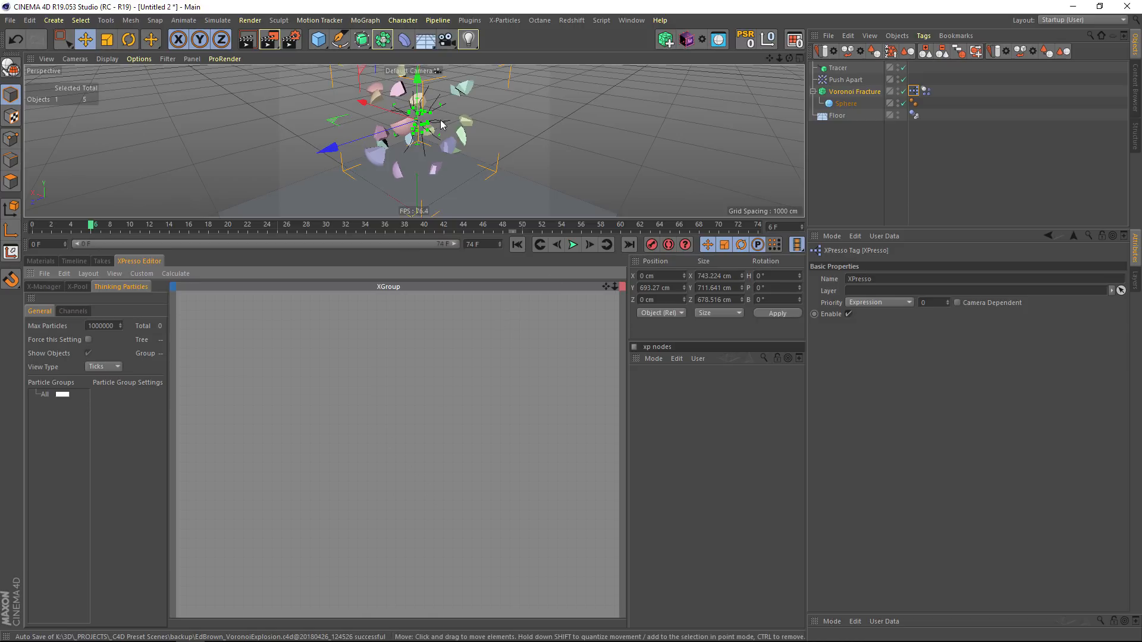
{"action": "scroll", "coordinate": [429, 133], "scroll_direction": "up", "scroll_amount": 5}
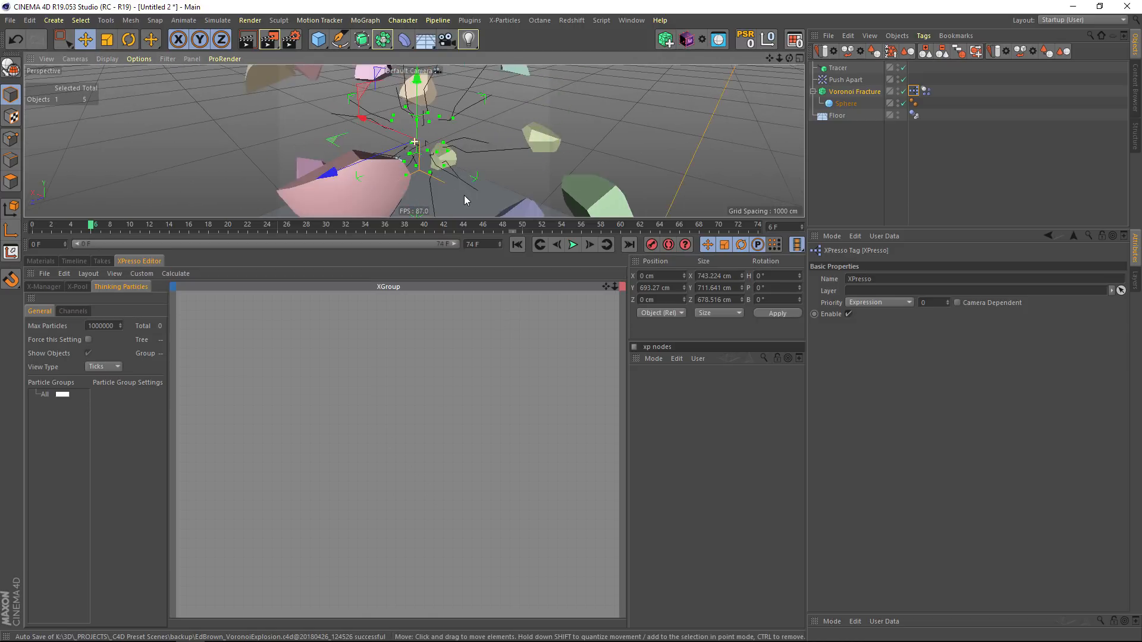
{"action": "left_click_drag", "start_coordinate": [449, 192], "coordinate": [490, 176], "text": "alt"}
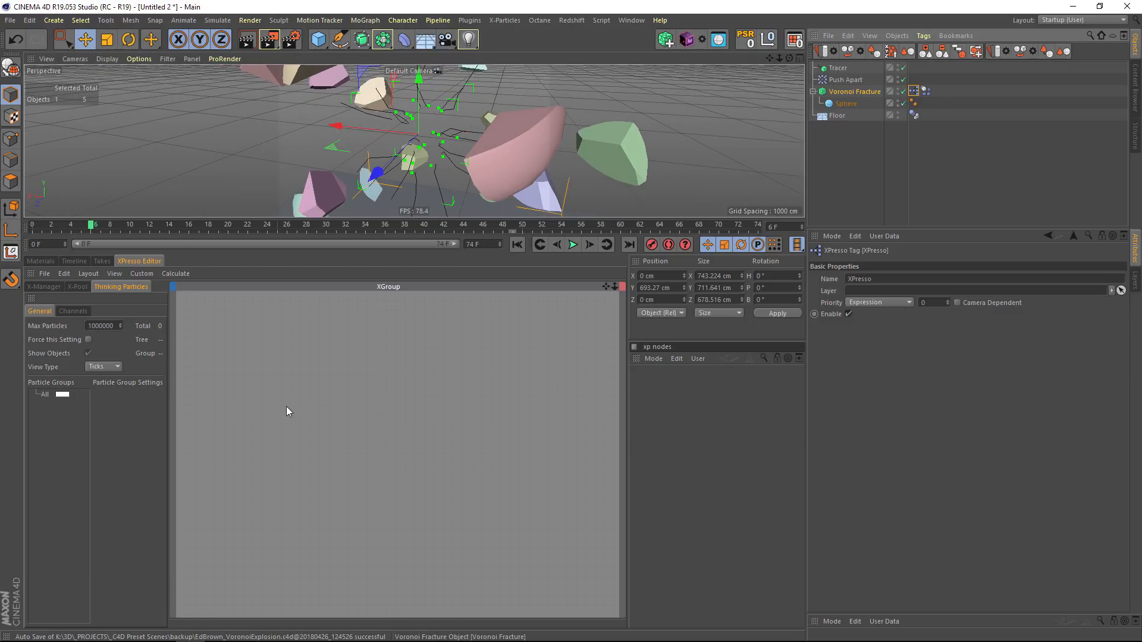
- Add the Voronoi Fracture object as an XPresso node with Reference Mode set to Use Start Position
{"action": "left_click_drag", "start_coordinate": [287, 412], "coordinate": [287, 410]}
{"action": "left_click", "coordinate": [720, 423]}
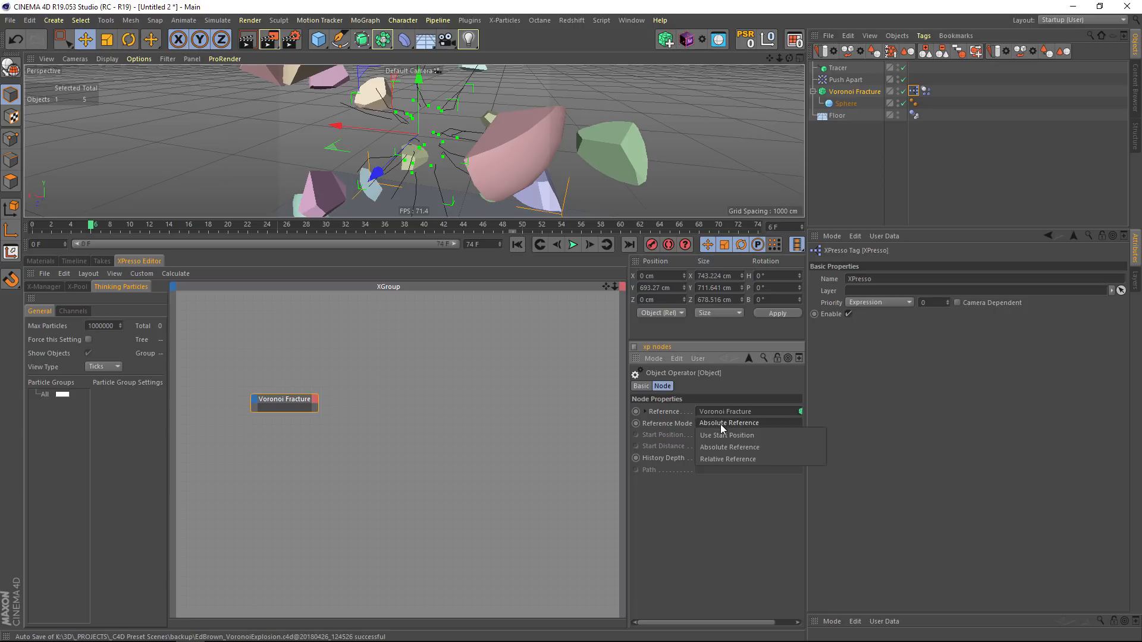
{"action": "left_click", "coordinate": [719, 437]}
{"action": "left_click_drag", "start_coordinate": [277, 403], "coordinate": [226, 402]}
{"action": "middle_click_drag", "start_coordinate": [300, 391], "coordinate": [308, 434], "text": "alt"}
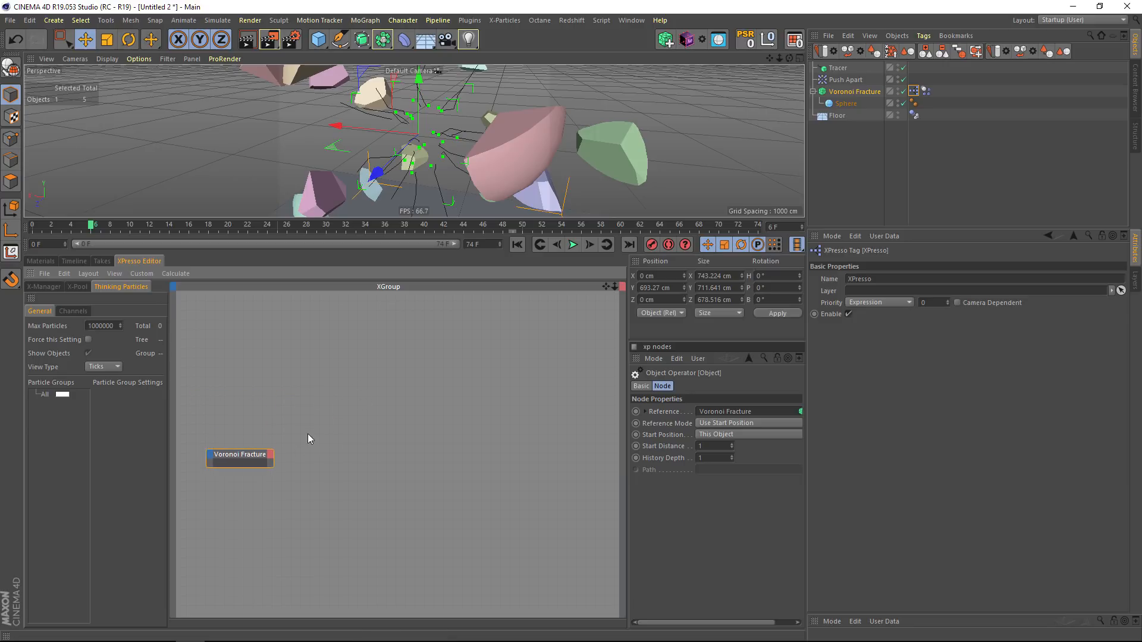
- Look up the Motion Graphics Data node in the X-Pool with "data" and add it to the XPresso graph
{"action": "right_click", "coordinate": [307, 366]}
{"action": "left_click", "coordinate": [58, 290]}
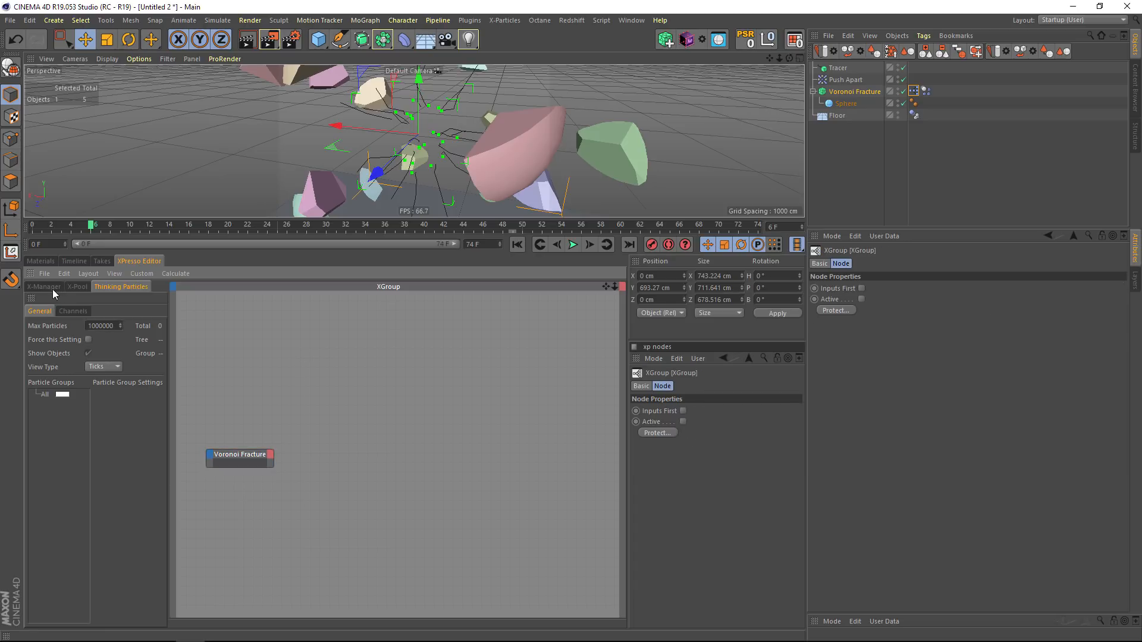
{"action": "left_click", "coordinate": [52, 289]}
{"action": "left_click", "coordinate": [74, 288]}
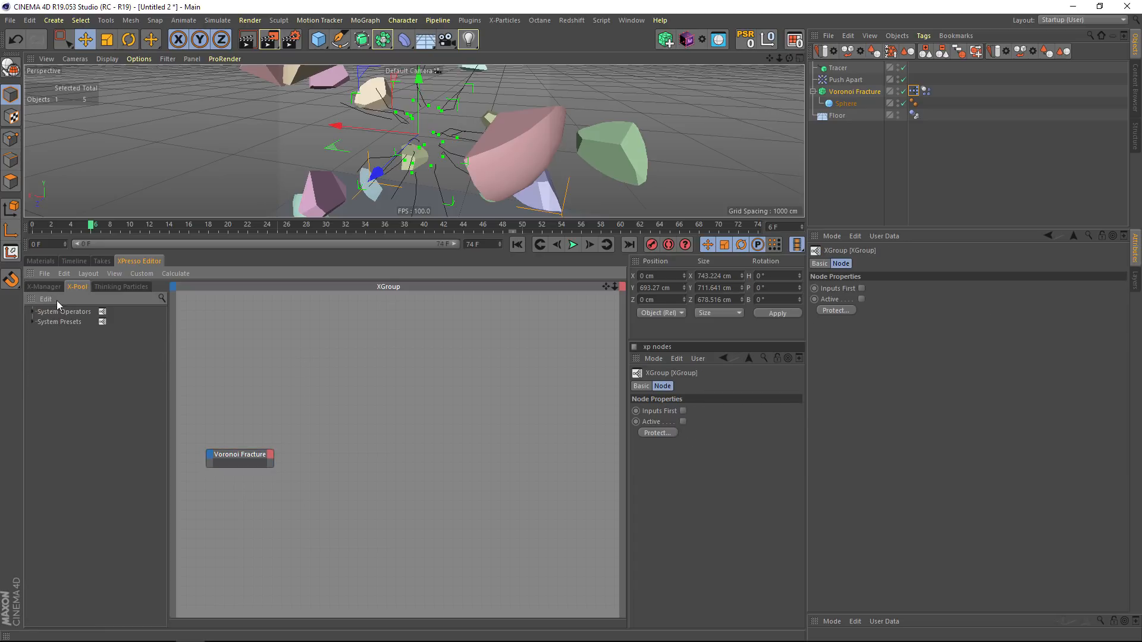
{"action": "left_click", "coordinate": [161, 298]}
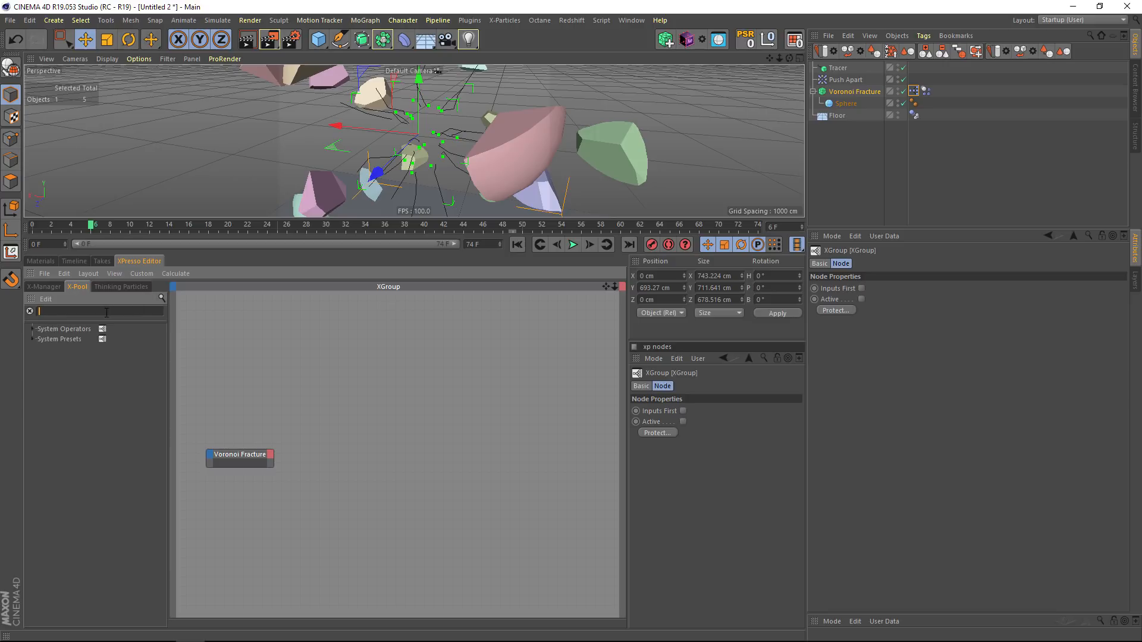
{"action": "type", "text": "data"}
- Give the Voronoi Fracture node an Object output connected to the Data node's Object input, and place the two nodes close together
{"action": "left_click_drag", "start_coordinate": [438, 407], "coordinate": [270, 456]}
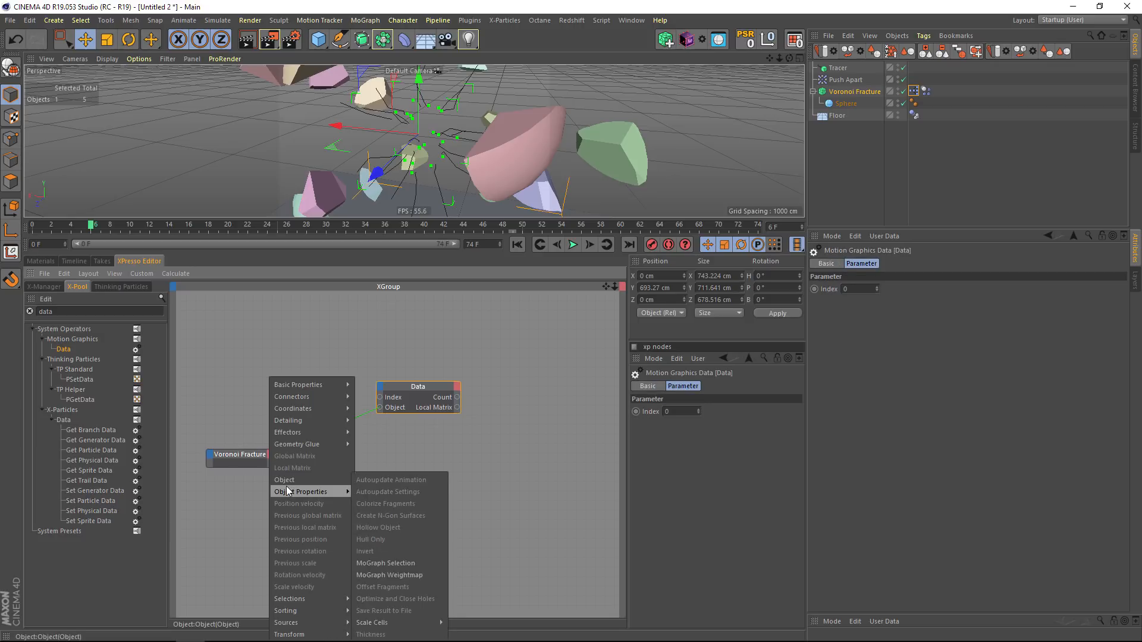
{"action": "left_click", "coordinate": [284, 480]}
{"action": "left_click_drag", "start_coordinate": [402, 397], "coordinate": [348, 437]}
{"action": "middle_click_drag", "start_coordinate": [376, 406], "coordinate": [343, 395]}
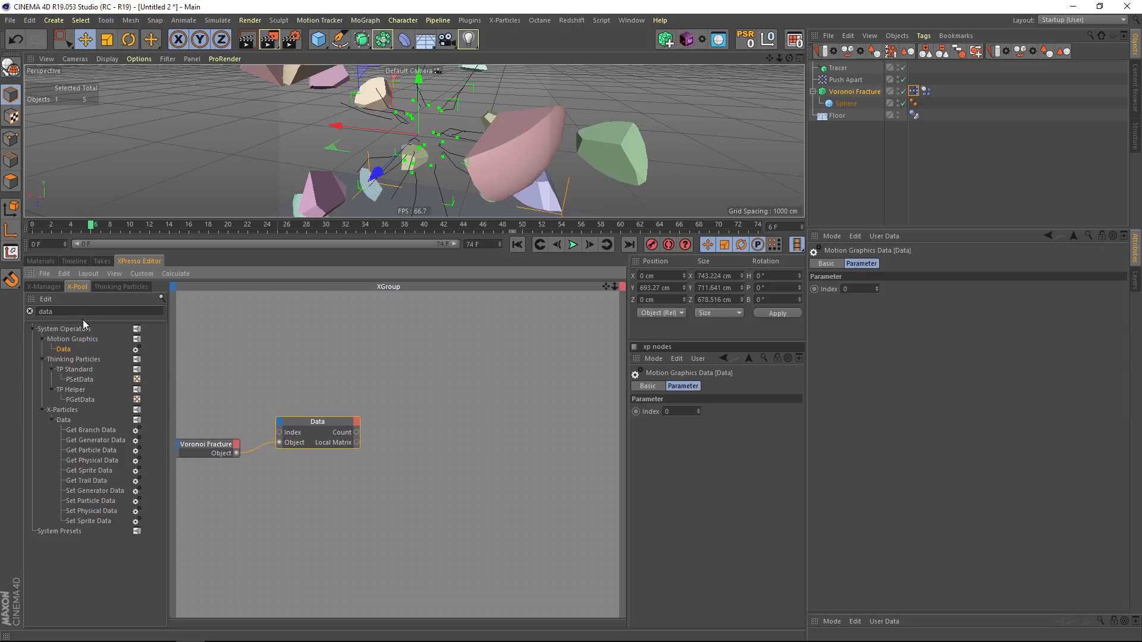
- Add a Math:Add node fed by the Data node's Count output and set its second input to -1
{"action": "double_click", "coordinate": [56, 315]}
{"action": "type", "text": "math"}
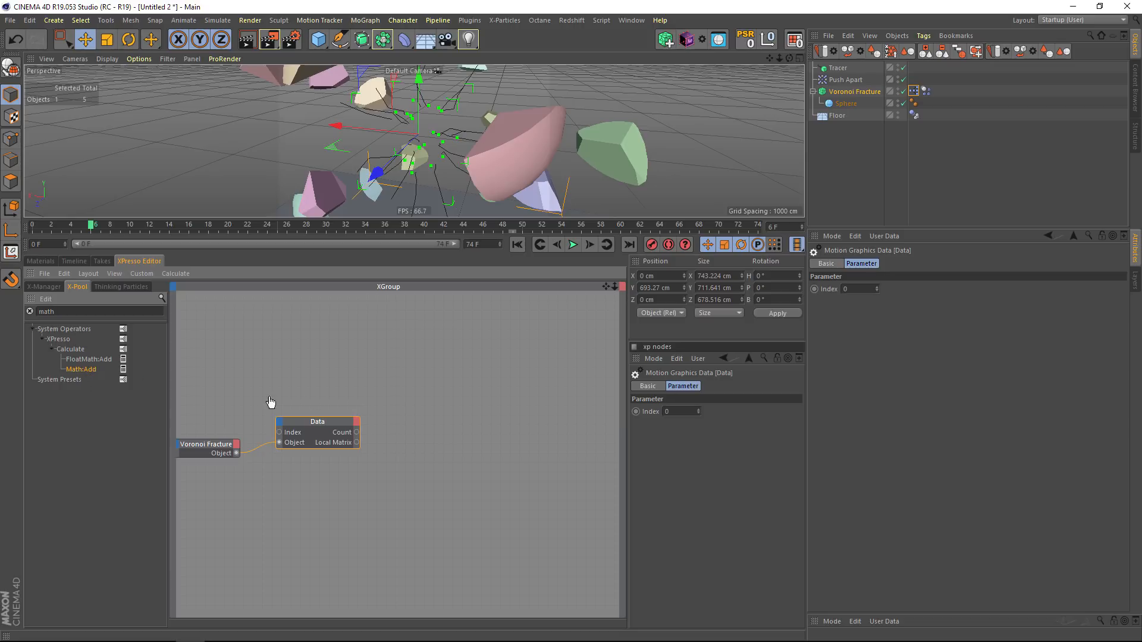
{"action": "left_click_drag", "start_coordinate": [270, 403], "coordinate": [357, 432]}
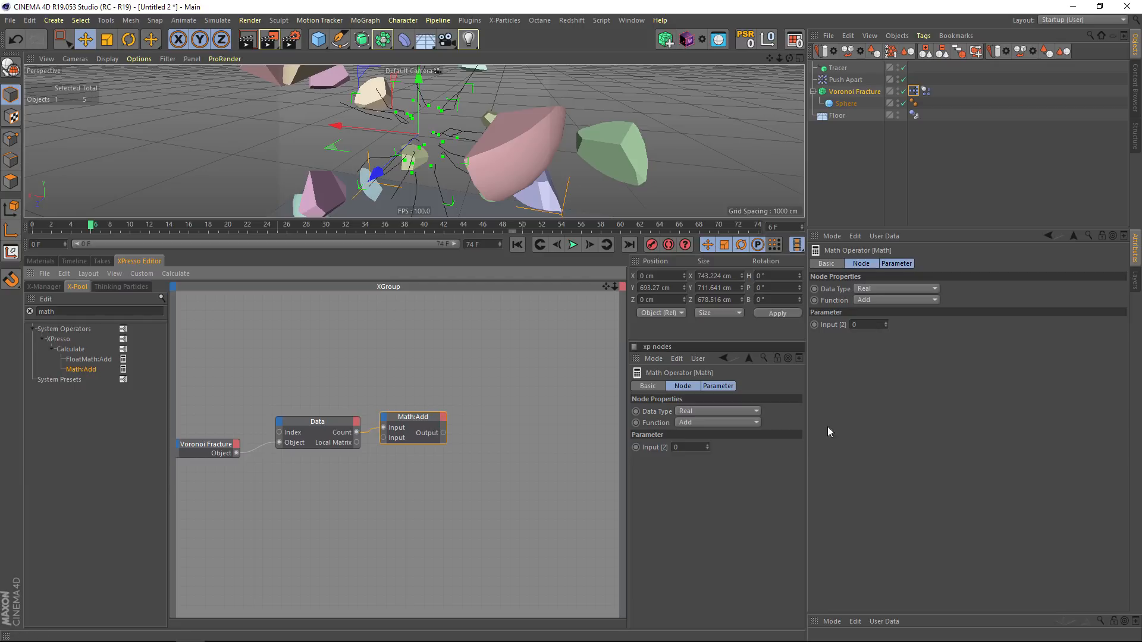
{"action": "left_click", "coordinate": [686, 447]}
{"action": "type", "text": "-1"}
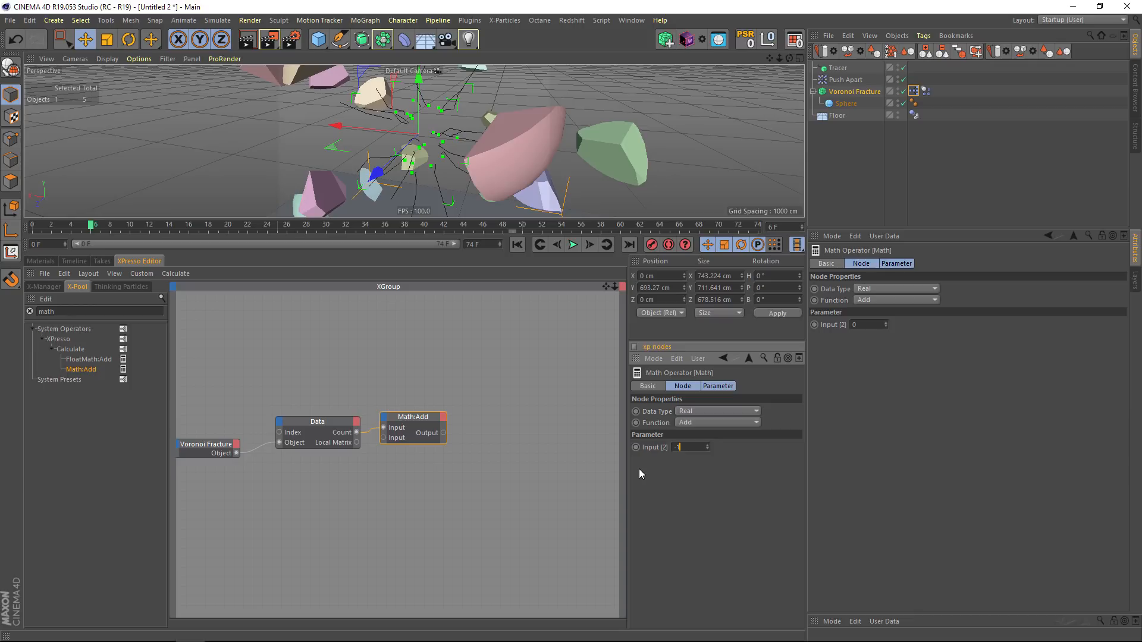
- Add an Iteration node after Math:Add and connect the Math:Add output to its Iteration End input
{"action": "middle_click_drag", "start_coordinate": [419, 393], "coordinate": [373, 407]}
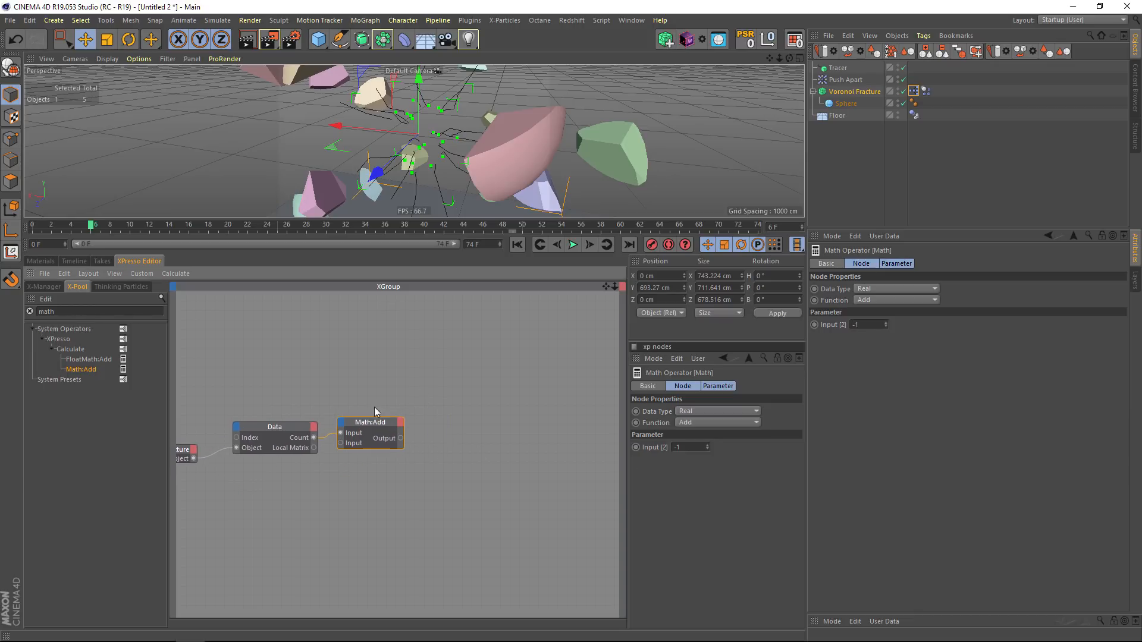
{"action": "type", "text": "iteration"}
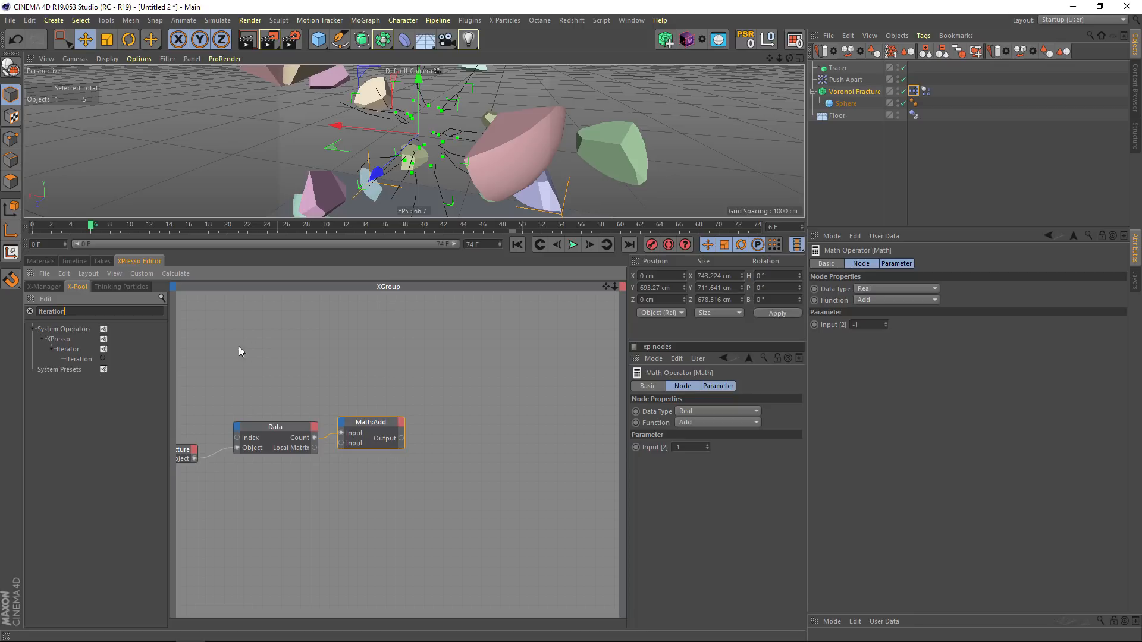
{"action": "left_click_drag", "start_coordinate": [493, 473], "coordinate": [474, 452]}
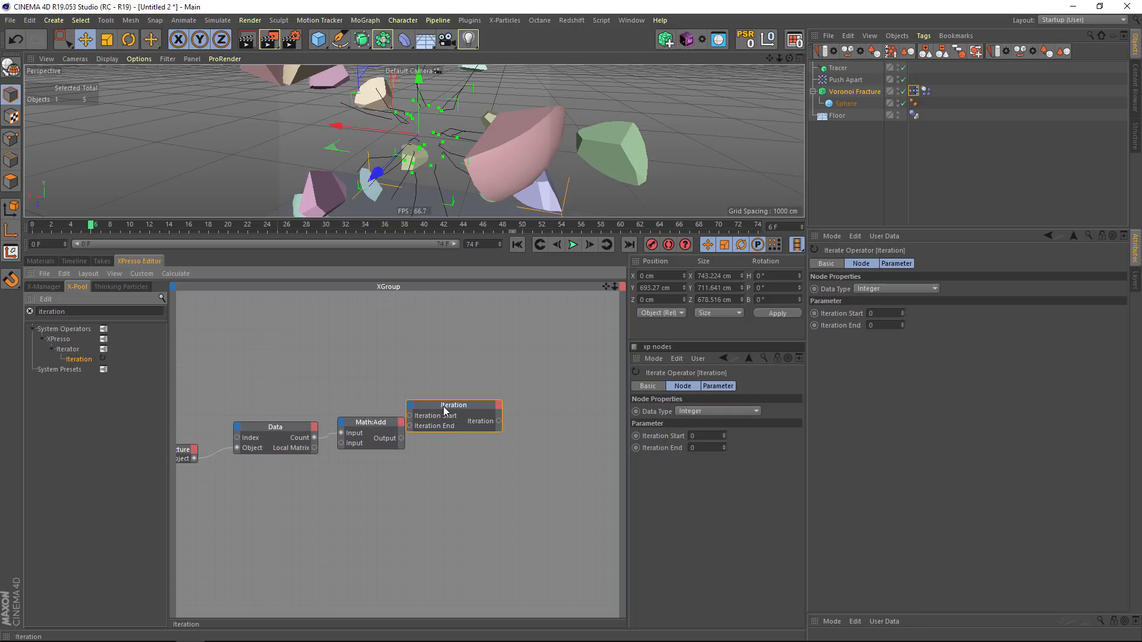
{"action": "left_click_drag", "start_coordinate": [402, 438], "coordinate": [432, 420]}
{"action": "middle_click_drag", "start_coordinate": [446, 462], "coordinate": [462, 498]}
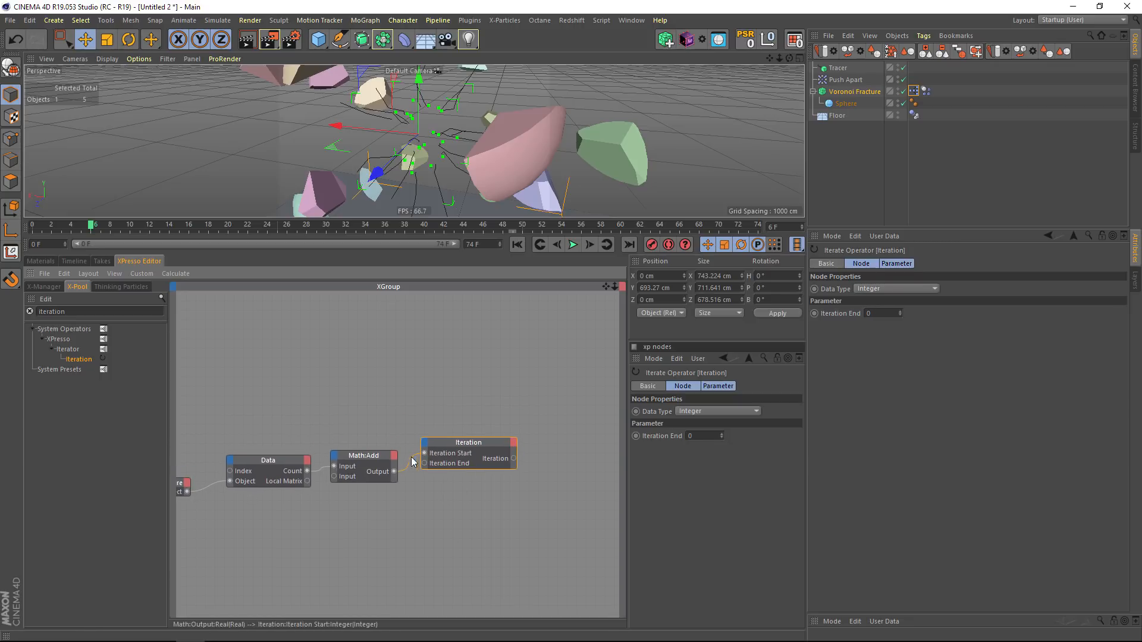
{"action": "left_click_drag", "start_coordinate": [424, 463], "coordinate": [425, 464]}
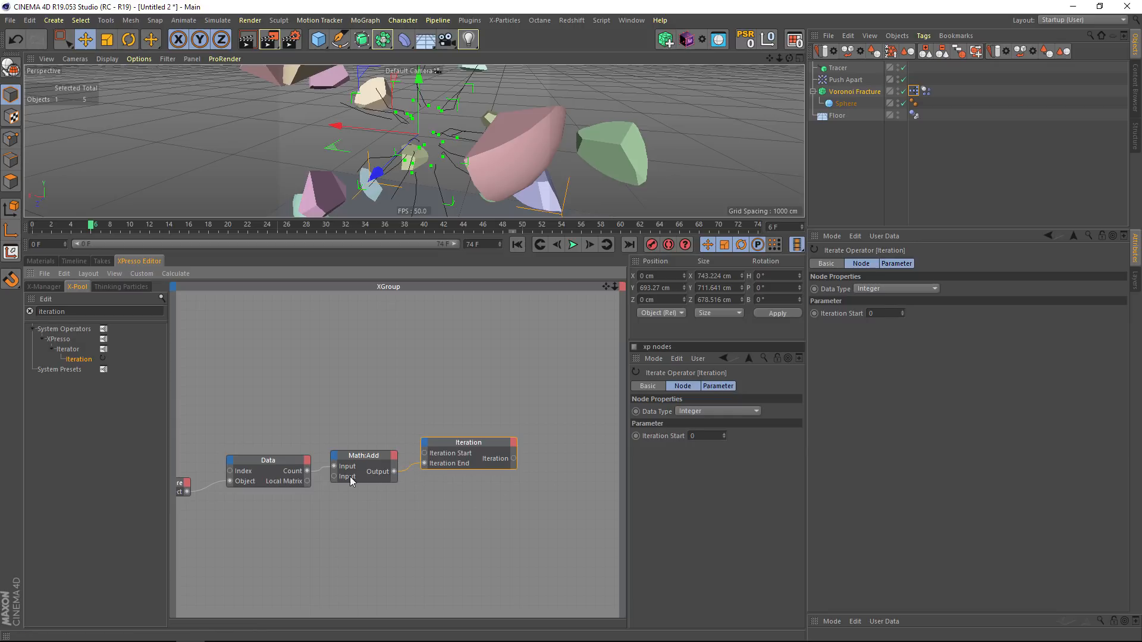
{"action": "middle_click_drag", "start_coordinate": [429, 493], "coordinate": [496, 477]}
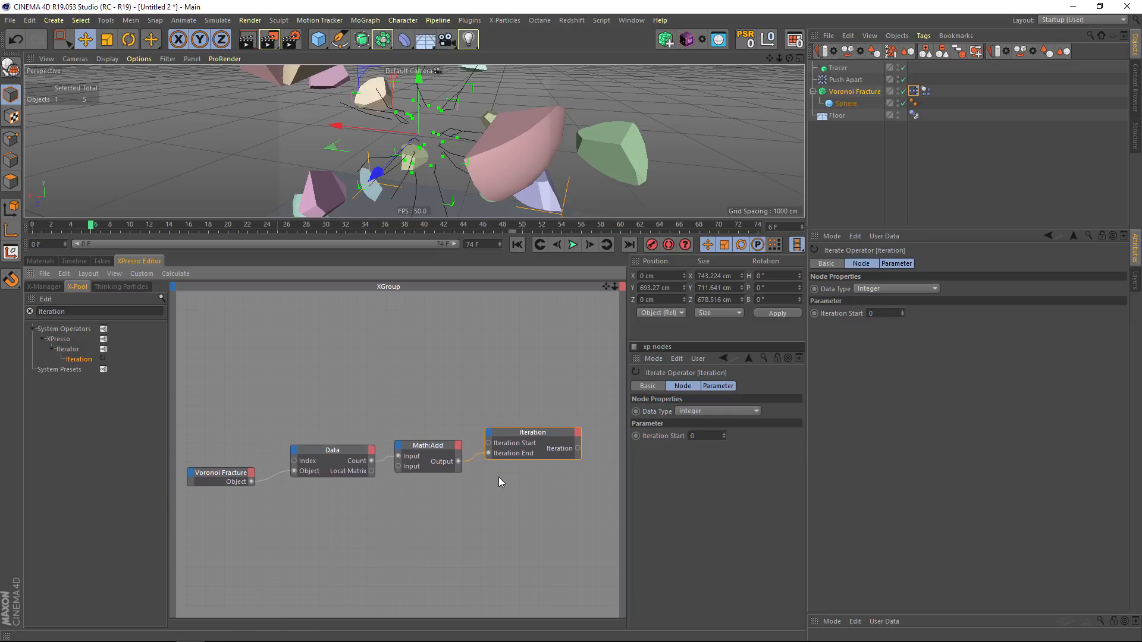
- Duplicate the Data node past the Iteration node and connect the Iteration output to the copy's Index input
{"action": "middle_click_drag", "start_coordinate": [528, 442], "coordinate": [483, 372]}
{"action": "left_click_drag", "start_coordinate": [244, 374], "coordinate": [515, 394], "text": "ctrl"}
{"action": "mouse_move", "coordinate": [452, 352]}
{"action": "left_mouse_down"}
{"action": "mouse_move", "coordinate": [462, 352]}
{"action": "mouse_move", "coordinate": [432, 353]}
{"action": "left_mouse_up"}
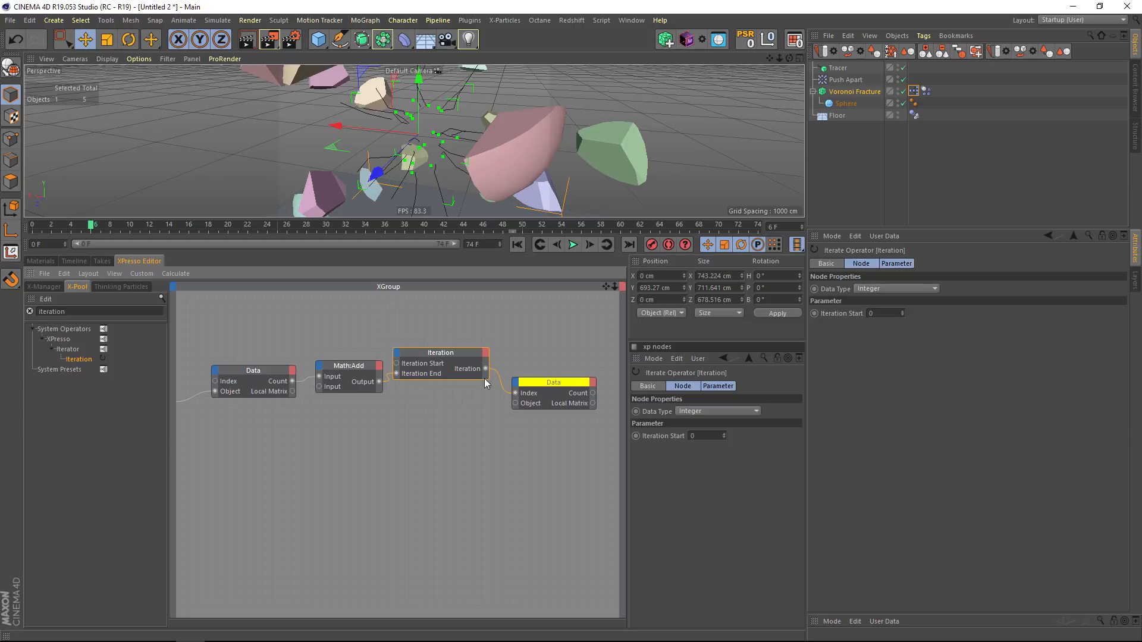
- Connect the Voronoi Fracture node's Object output to the Object input of the second Data node
{"action": "middle_click_drag", "start_coordinate": [498, 390], "coordinate": [483, 361], "text": "alt"}
{"action": "scroll", "coordinate": [470, 401], "scroll_direction": "down", "scroll_amount": 1}
{"action": "middle_click_drag", "start_coordinate": [469, 401], "coordinate": [482, 438], "text": "alt"}
{"action": "scroll", "coordinate": [451, 479], "scroll_direction": "down", "scroll_amount": 1}
{"action": "left_click_drag", "start_coordinate": [261, 338], "coordinate": [649, 527]}
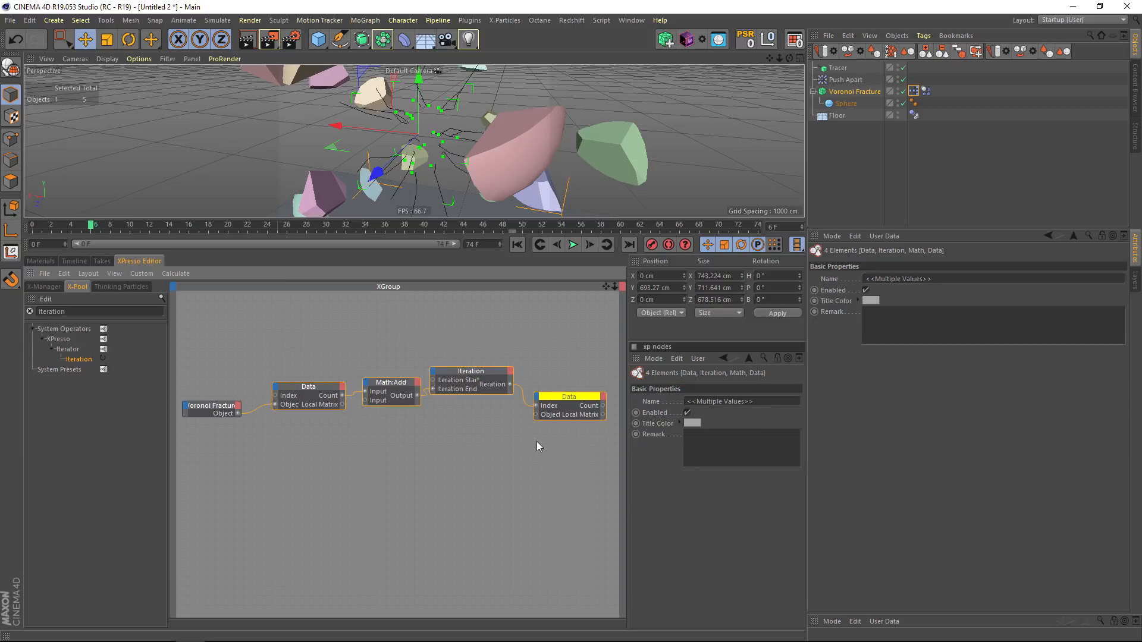
{"action": "scroll", "coordinate": [463, 439], "scroll_direction": "down", "scroll_amount": 1}
{"action": "middle_click_drag", "start_coordinate": [515, 468], "coordinate": [480, 421], "text": "alt"}
{"action": "left_click", "coordinate": [521, 423]}
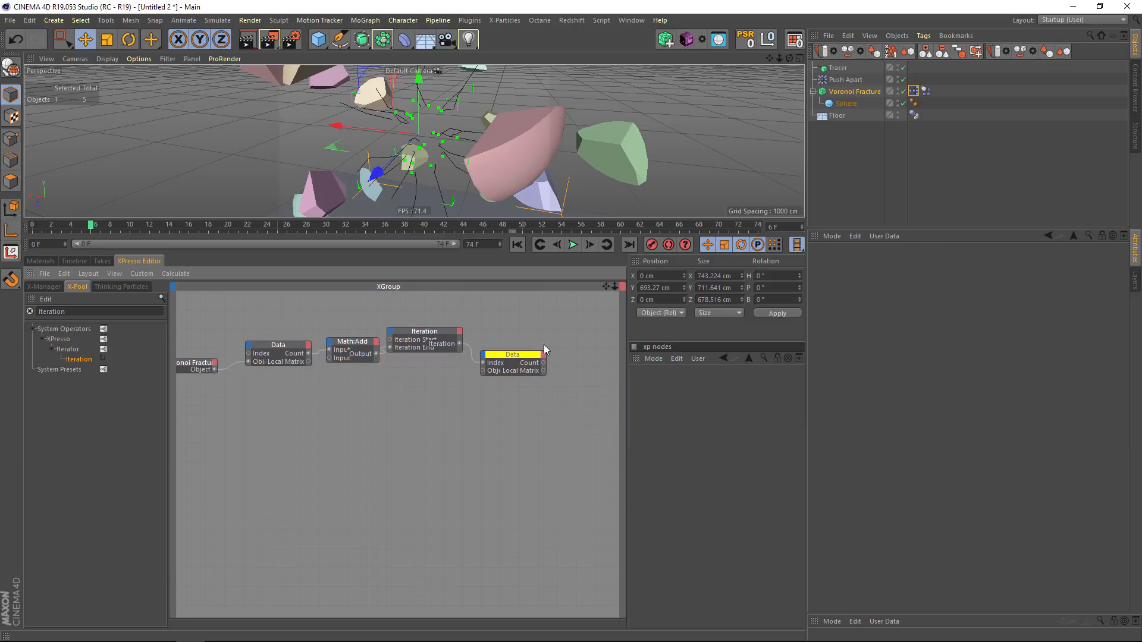
{"action": "left_click_drag", "start_coordinate": [510, 359], "coordinate": [213, 368]}
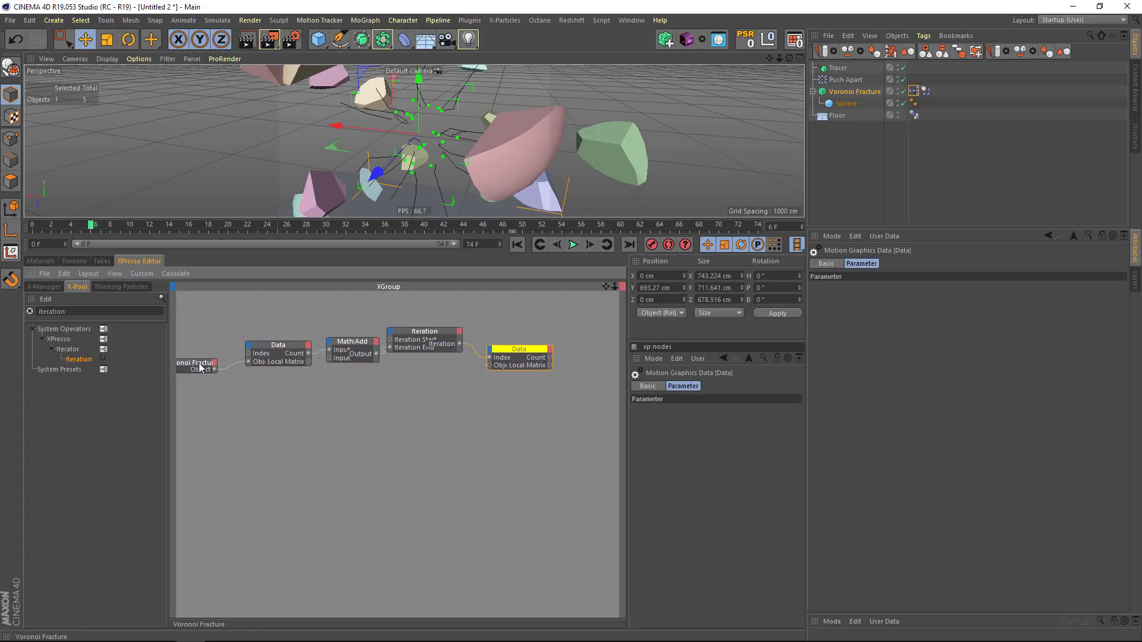
{"action": "left_click", "coordinate": [205, 367]}
{"action": "left_click_drag", "start_coordinate": [214, 369], "coordinate": [489, 365]}
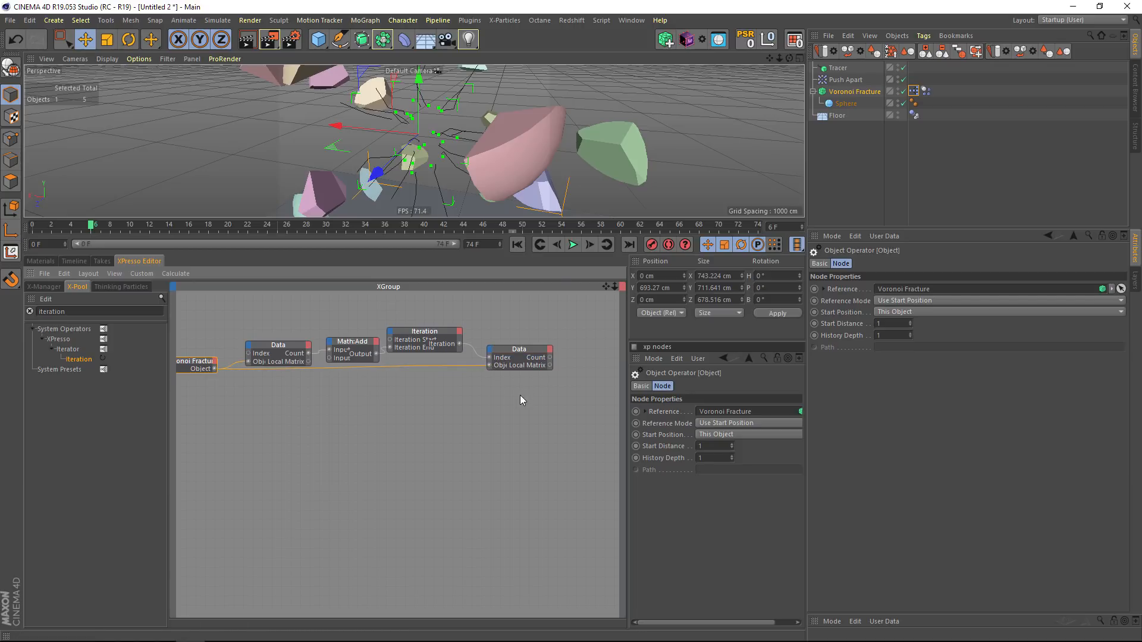
- Add a Position output port to the second Data node
{"action": "middle_click_drag", "start_coordinate": [517, 357], "coordinate": [442, 384]}
{"action": "left_click_drag", "start_coordinate": [446, 378], "coordinate": [455, 375]}
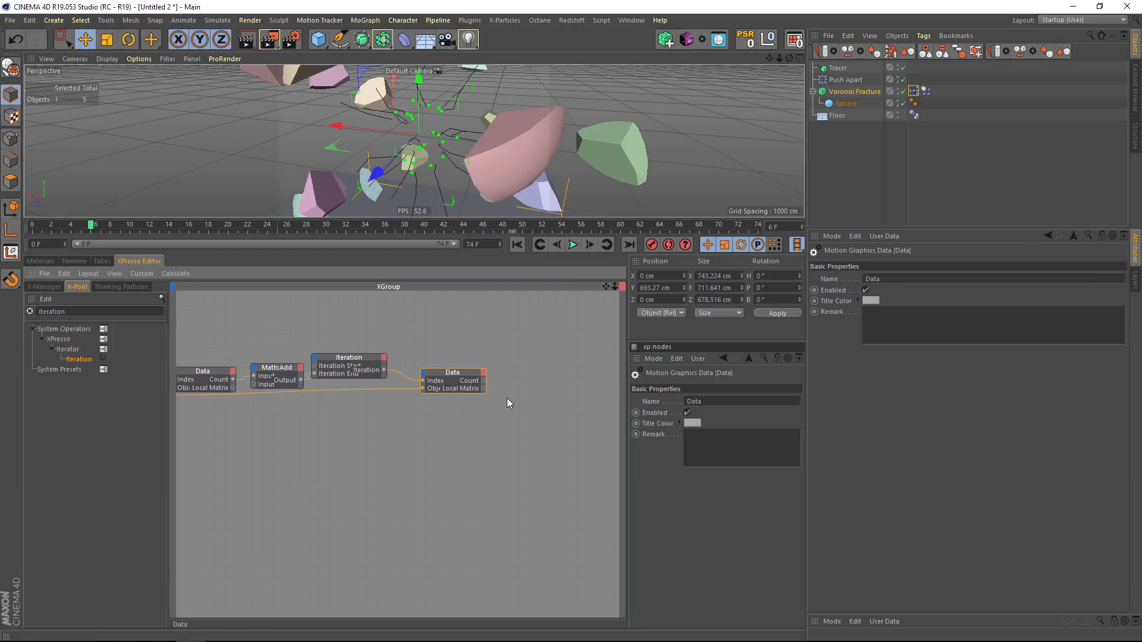
{"action": "left_click", "coordinate": [483, 373]}
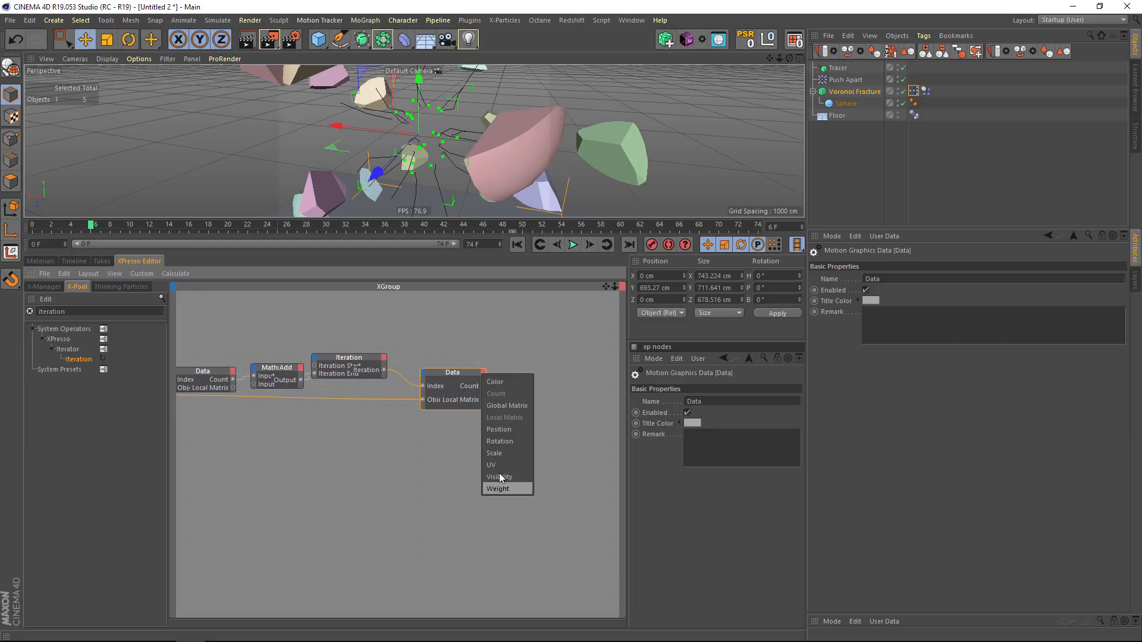
{"action": "left_click", "coordinate": [504, 430]}
- Add a Global Position output port to the Voronoi Fracture node
{"action": "middle_click_drag", "start_coordinate": [518, 386], "coordinate": [429, 376], "text": "alt"}
{"action": "scroll", "coordinate": [437, 405], "scroll_direction": "down", "scroll_amount": 2}
{"action": "scroll", "coordinate": [427, 409], "scroll_direction": "down", "scroll_amount": 1}
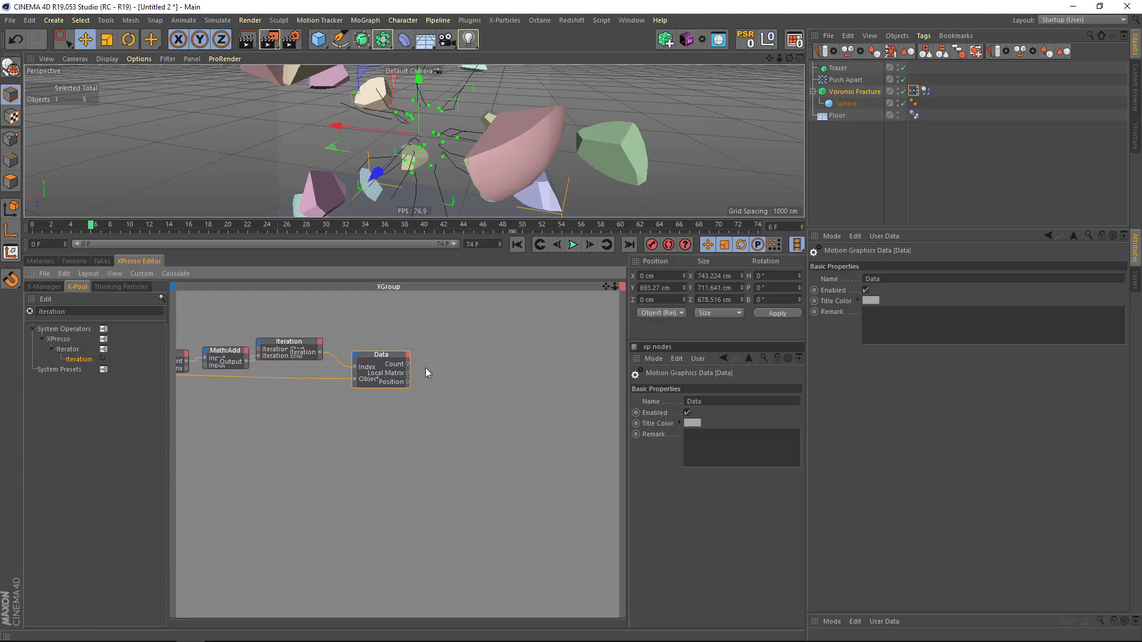
{"action": "middle_click_drag", "start_coordinate": [283, 410], "coordinate": [411, 398], "text": "alt"}
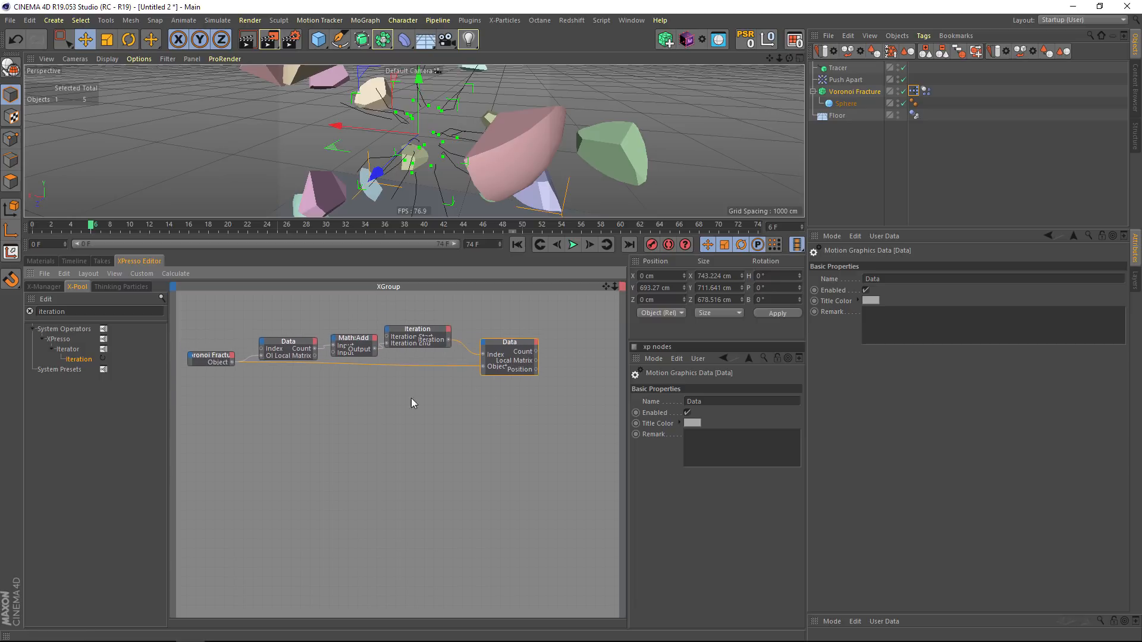
{"action": "left_click", "coordinate": [232, 357]}
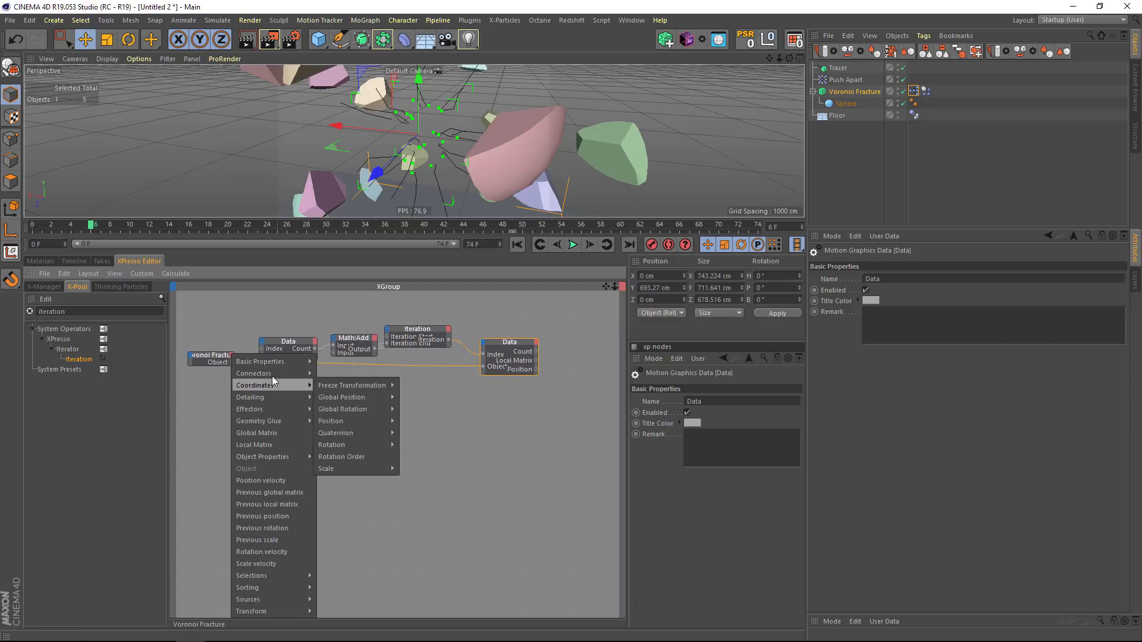
{"action": "mouse_move", "coordinate": [273, 386]}
{"action": "mouse_move", "coordinate": [350, 397]}
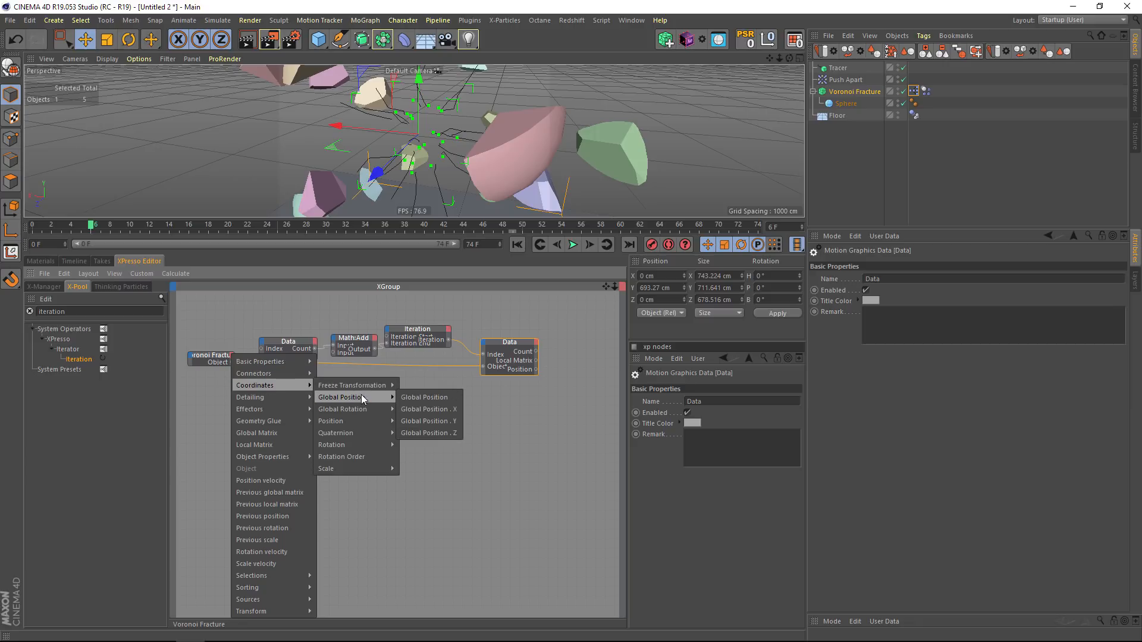
{"action": "left_click", "coordinate": [443, 400]}
{"action": "left_click", "coordinate": [217, 360]}
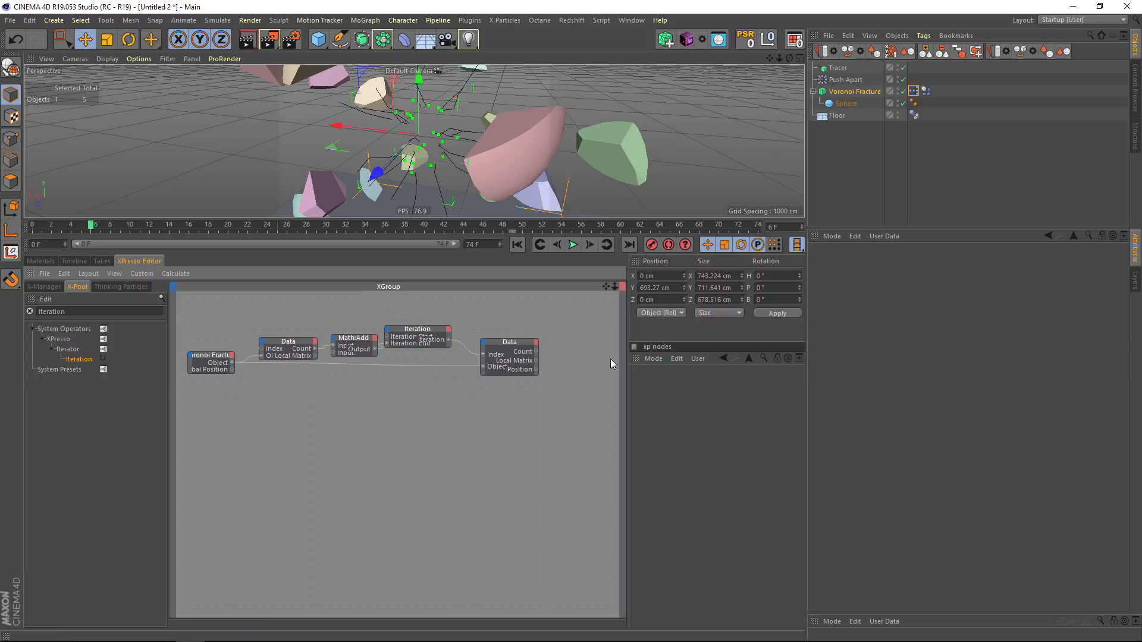
{"action": "left_click", "coordinate": [205, 357]}
- Add a Distance node after the second Data node and connect that Data node's Position output to Input 1
{"action": "middle_click_drag", "start_coordinate": [521, 350], "coordinate": [466, 387], "text": "alt"}
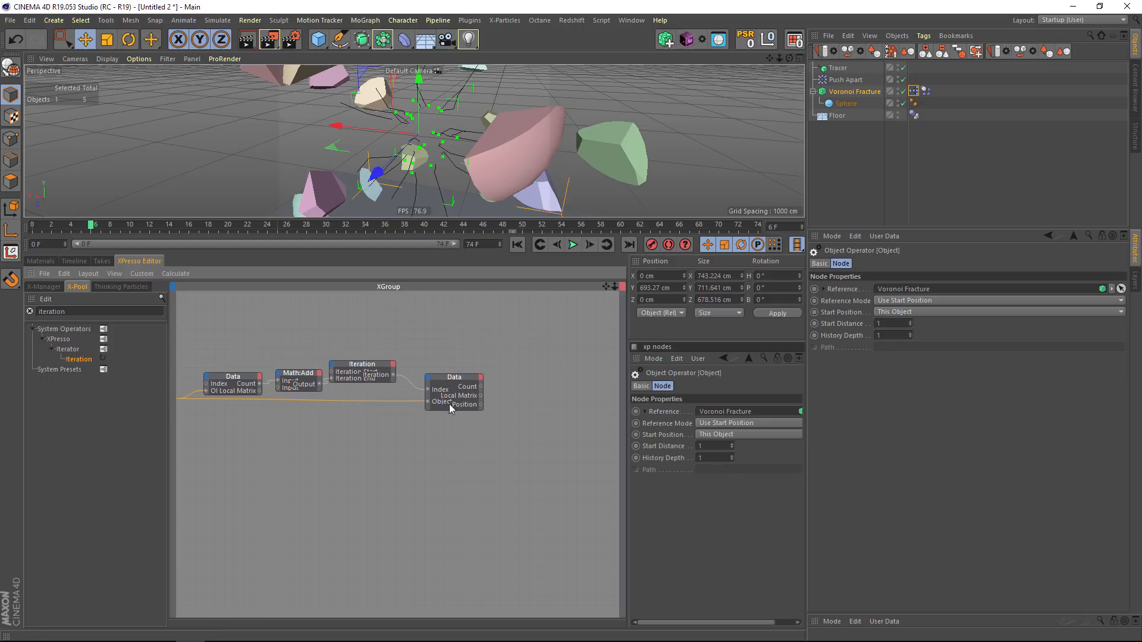
{"action": "left_click", "coordinate": [470, 382]}
{"action": "middle_click_drag", "start_coordinate": [470, 405], "coordinate": [400, 394], "text": "alt"}
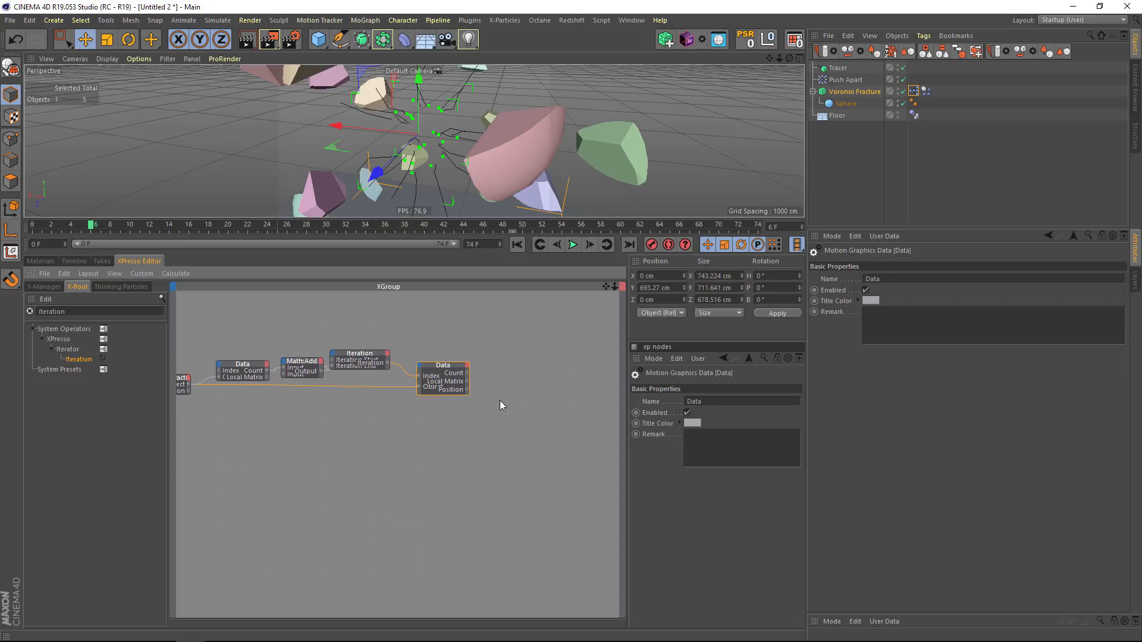
{"action": "right_click", "coordinate": [489, 391]}
{"action": "mouse_move", "coordinate": [531, 396]}
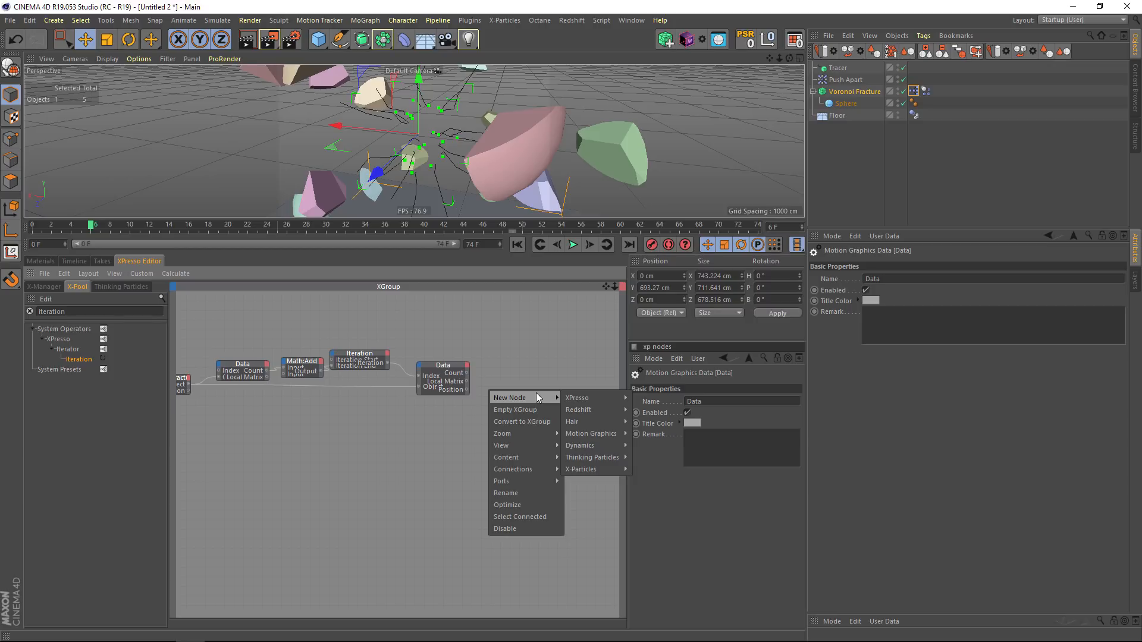
{"action": "left_click", "coordinate": [88, 310]}
{"action": "left_click_drag", "start_coordinate": [81, 314], "coordinate": [2, 309]}
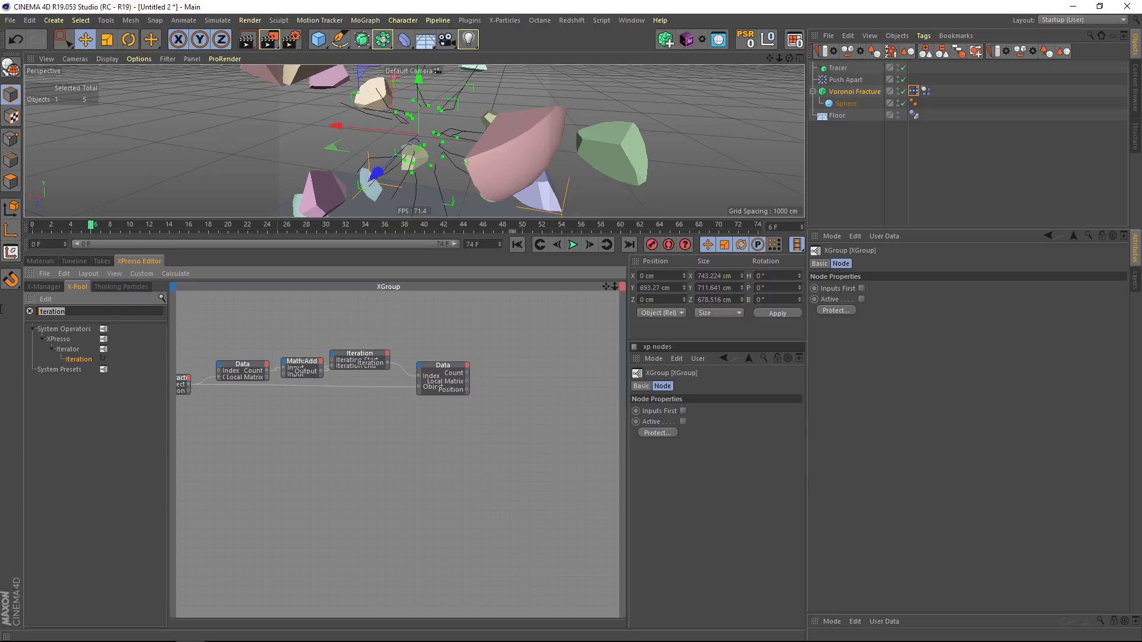
{"action": "type", "text": "dista"}
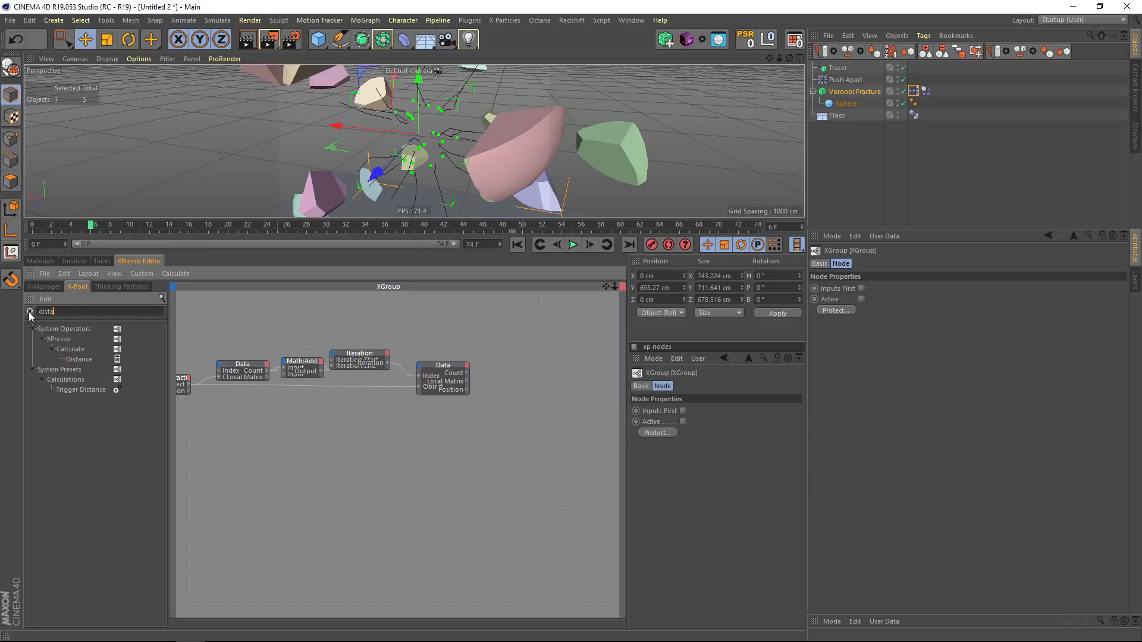
{"action": "left_click_drag", "start_coordinate": [76, 360], "coordinate": [553, 389]}
{"action": "left_click", "coordinate": [465, 388]}
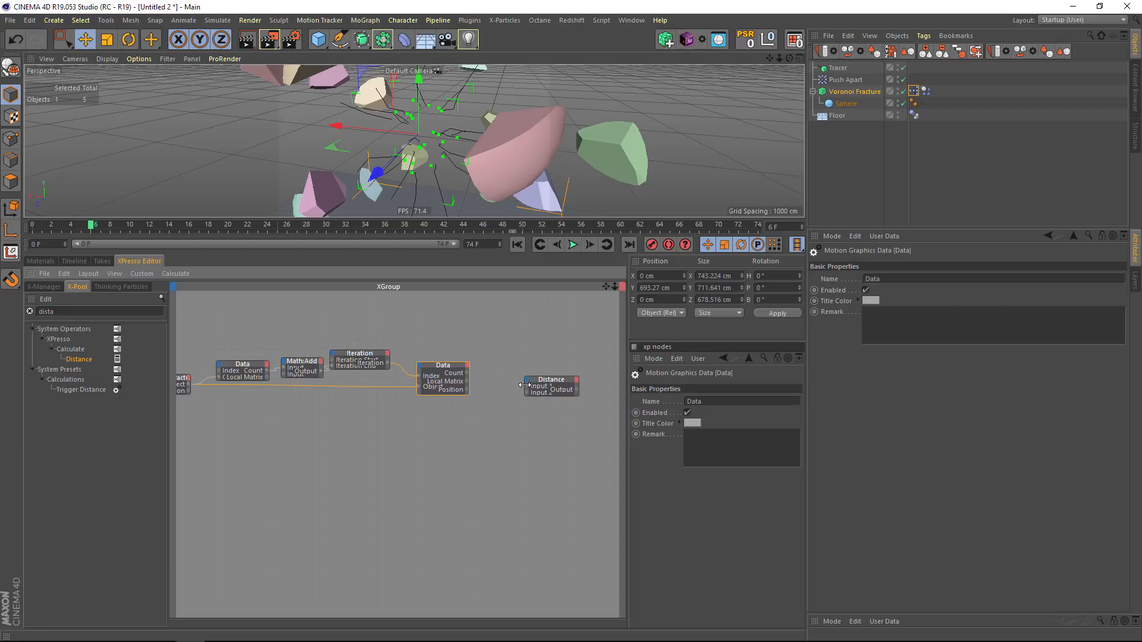
{"action": "left_click_drag", "start_coordinate": [467, 390], "coordinate": [527, 387]}
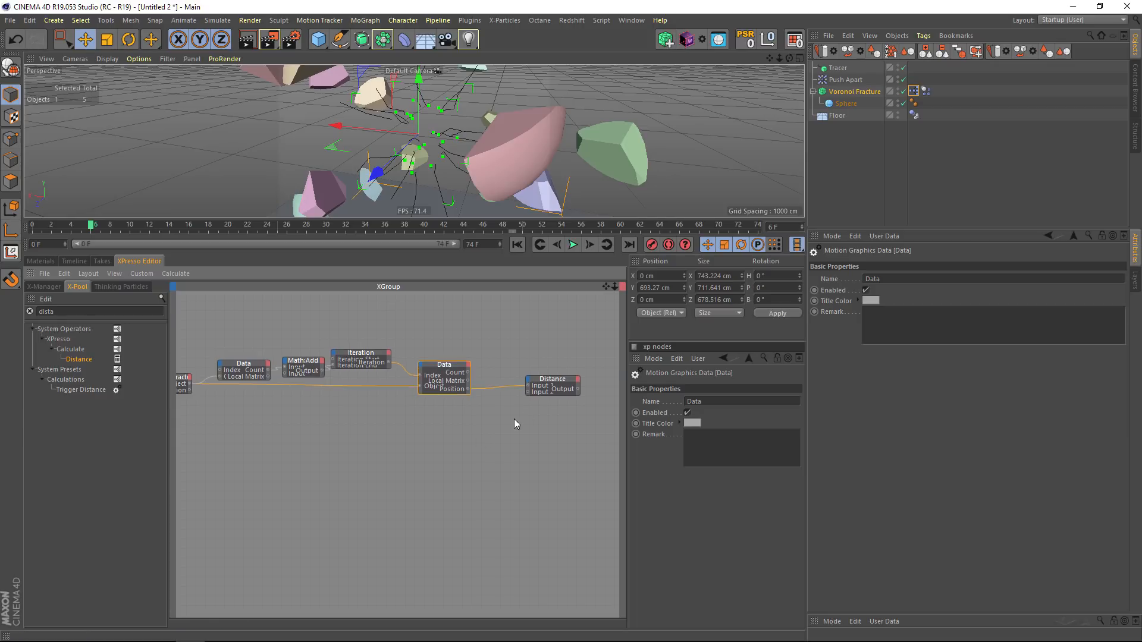
- Close the Coordinates and xp nodes managers to widen the XPresso editor
{"action": "middle_click_drag", "start_coordinate": [421, 443], "coordinate": [451, 444], "text": "alt"}
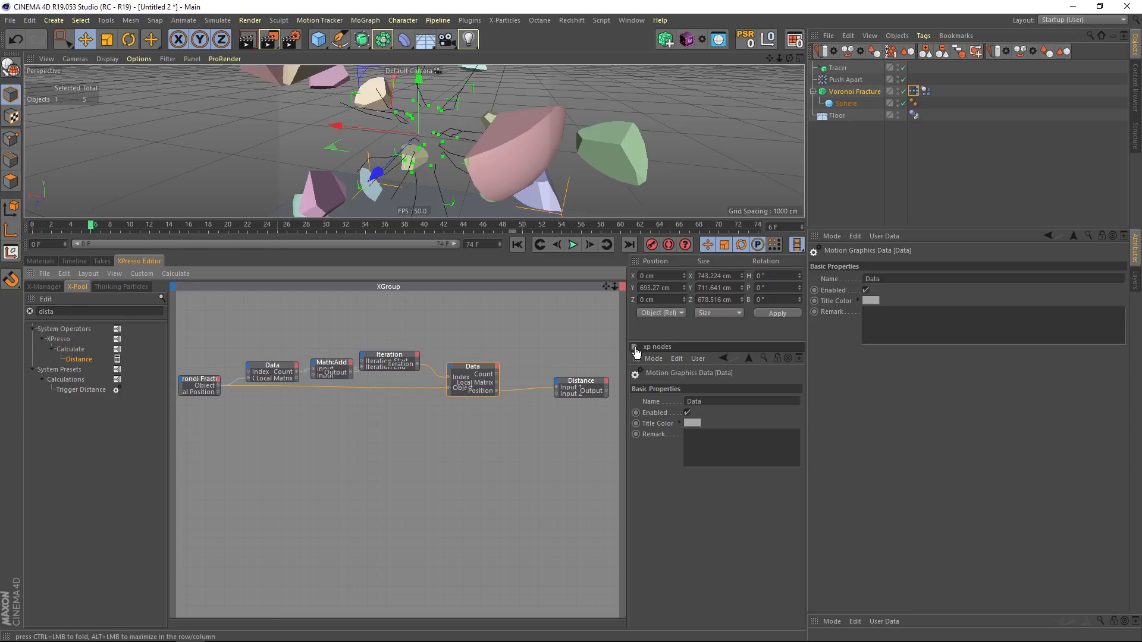
{"action": "left_click", "coordinate": [635, 262]}
{"action": "left_click", "coordinate": [647, 269]}
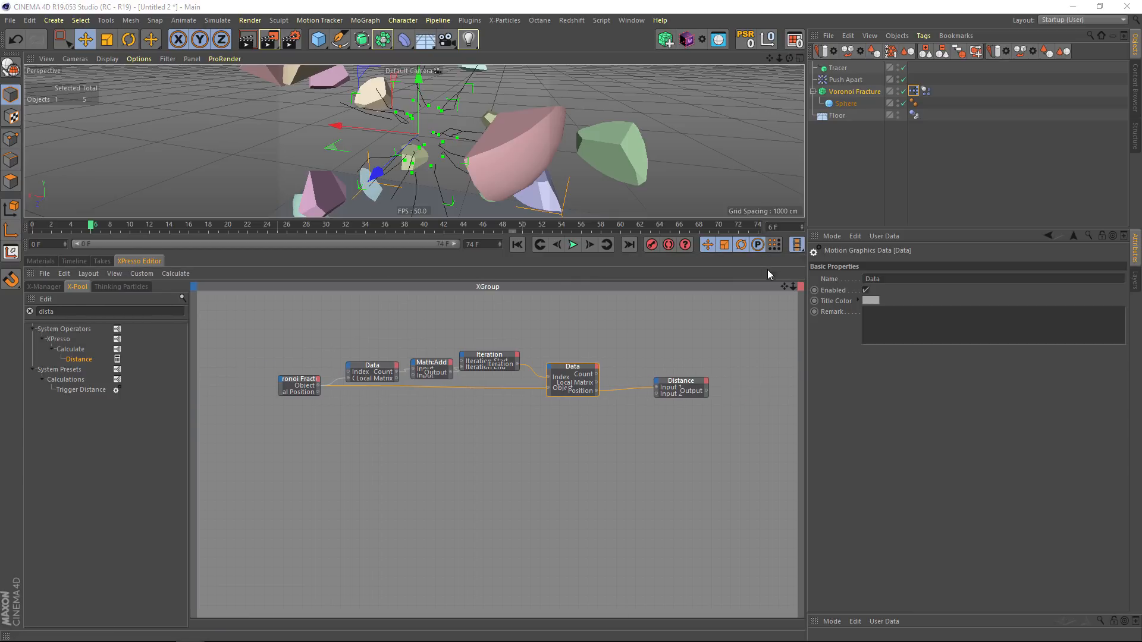
- Connect the Voronoi Fracture node's Global Position output to Input 2 of the Distance node
{"action": "left_click", "coordinate": [791, 245]}
{"action": "scroll", "coordinate": [397, 423], "scroll_direction": "up", "scroll_amount": 3}
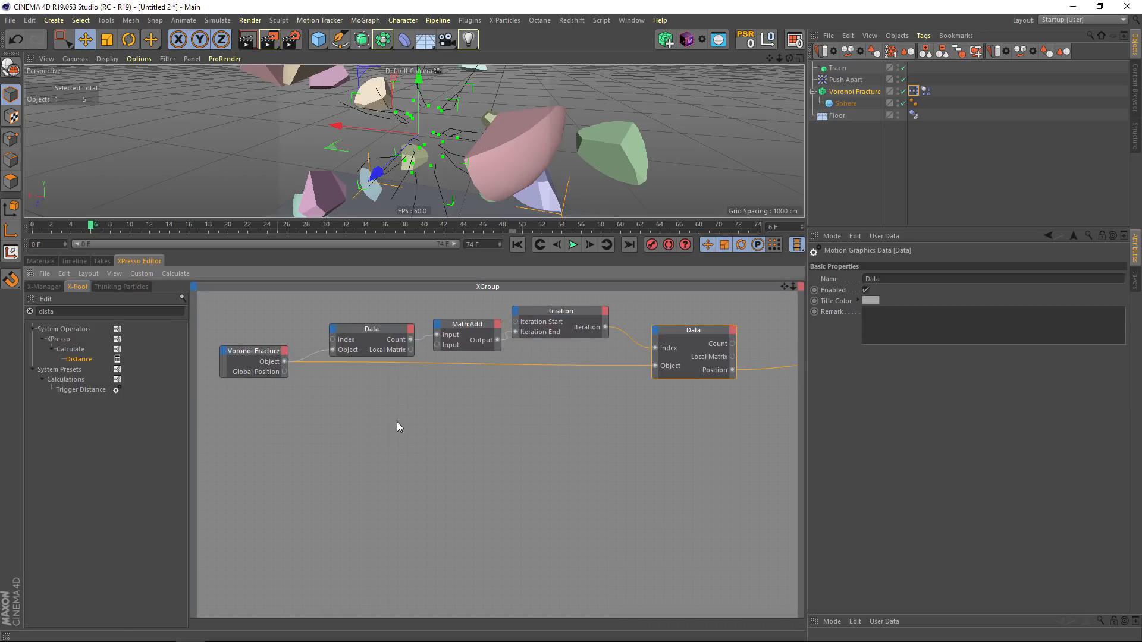
{"action": "middle_click_drag", "start_coordinate": [369, 465], "coordinate": [378, 463], "text": "alt"}
{"action": "left_click", "coordinate": [227, 422]}
{"action": "left_click_drag", "start_coordinate": [207, 423], "coordinate": [179, 422]}
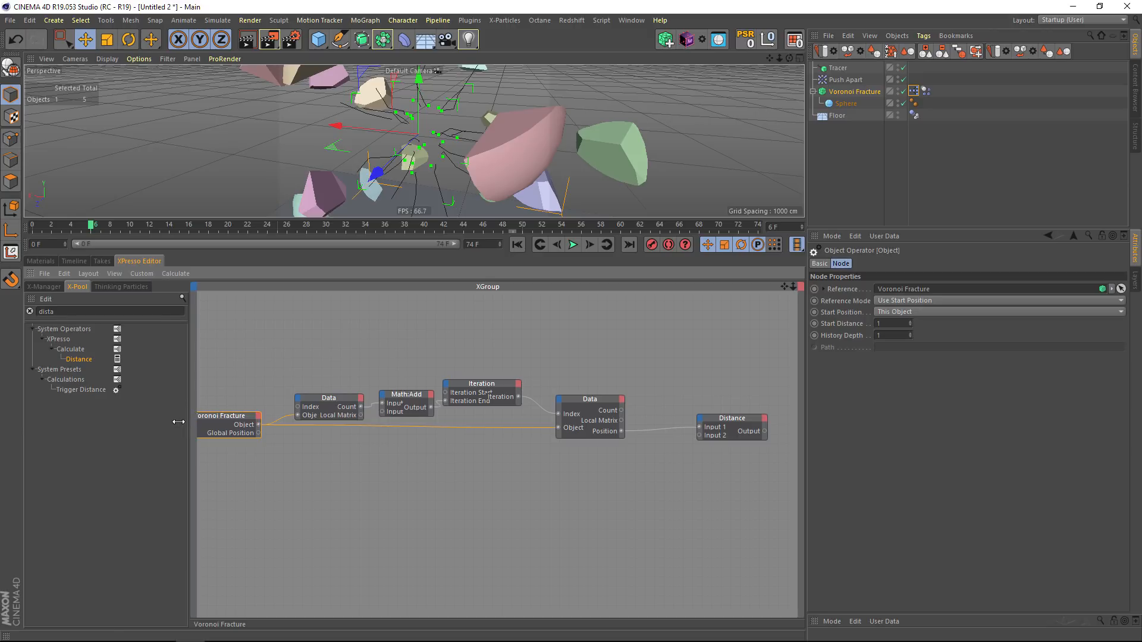
{"action": "left_click_drag", "start_coordinate": [258, 433], "coordinate": [698, 434]}
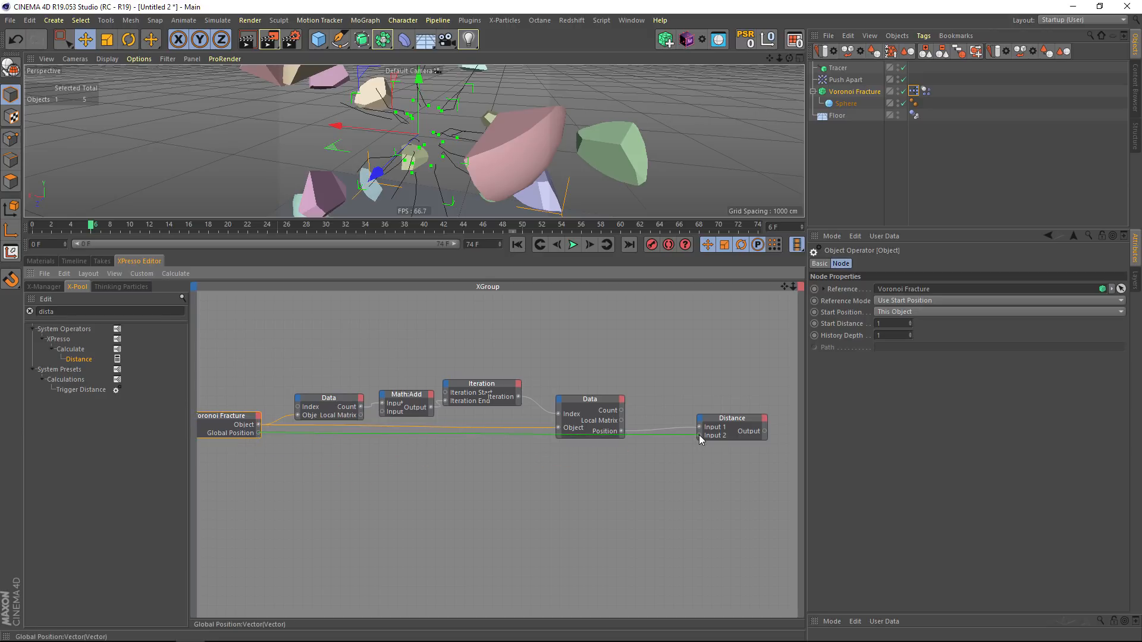
- Add a Result node beyond the Distance node and connect the Distance Output to it
{"action": "left_click", "coordinate": [735, 421]}
{"action": "middle_click_drag", "start_coordinate": [737, 425], "coordinate": [554, 432]}
{"action": "right_click", "coordinate": [554, 391]}
{"action": "mouse_move", "coordinate": [622, 395]}
{"action": "mouse_move", "coordinate": [712, 396]}
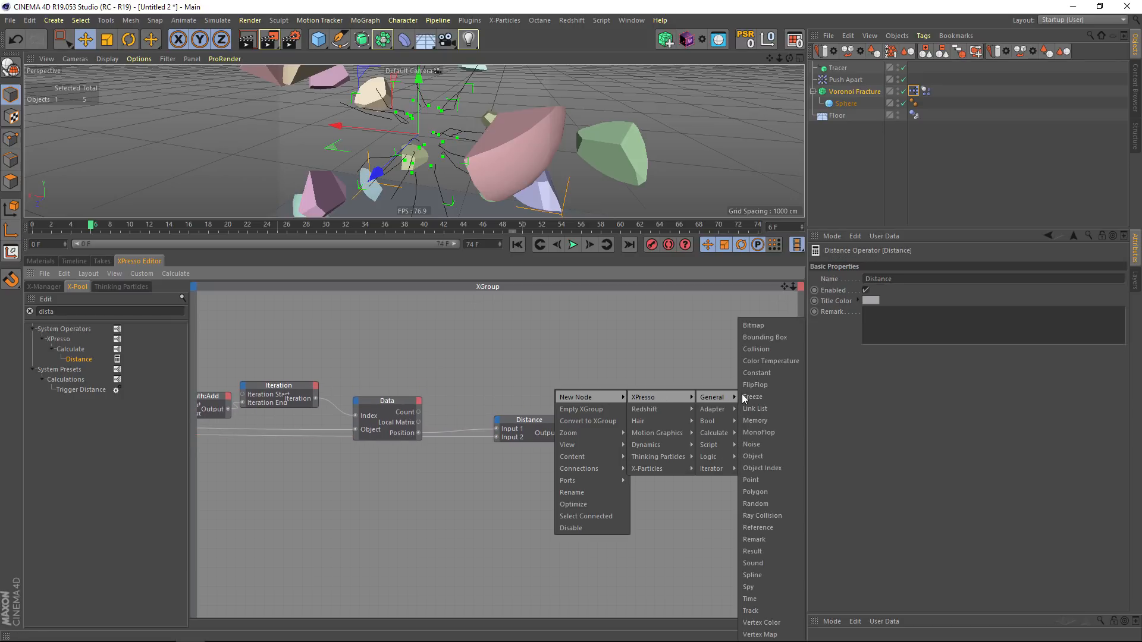
{"action": "left_click", "coordinate": [769, 551]}
{"action": "left_click_drag", "start_coordinate": [554, 391], "coordinate": [664, 396]}
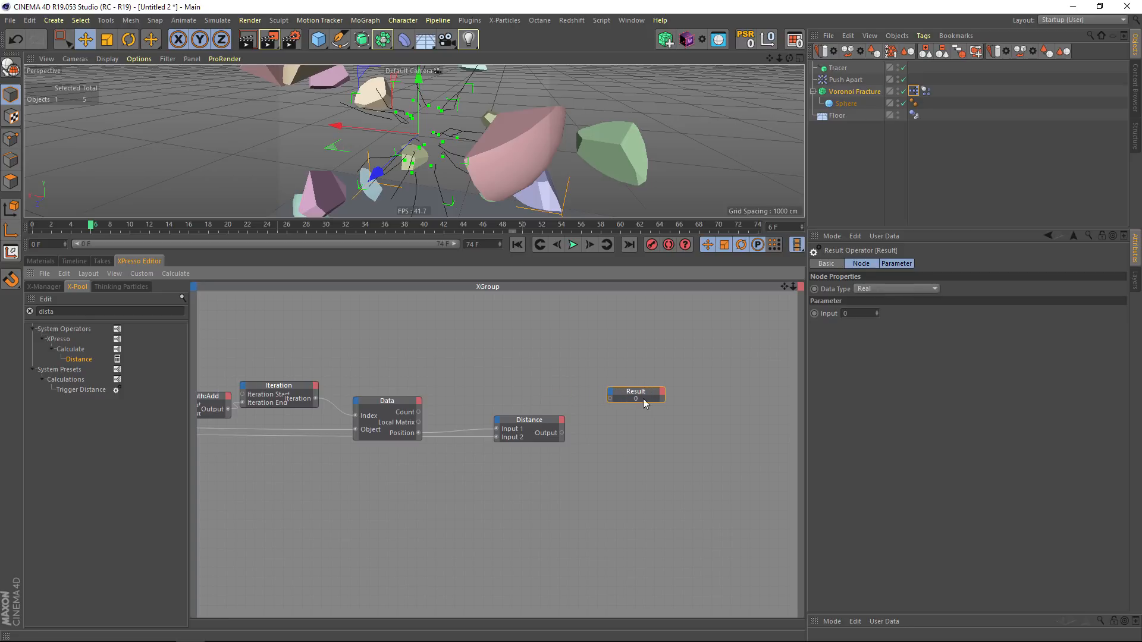
{"action": "left_click_drag", "start_coordinate": [564, 432], "coordinate": [561, 433]}
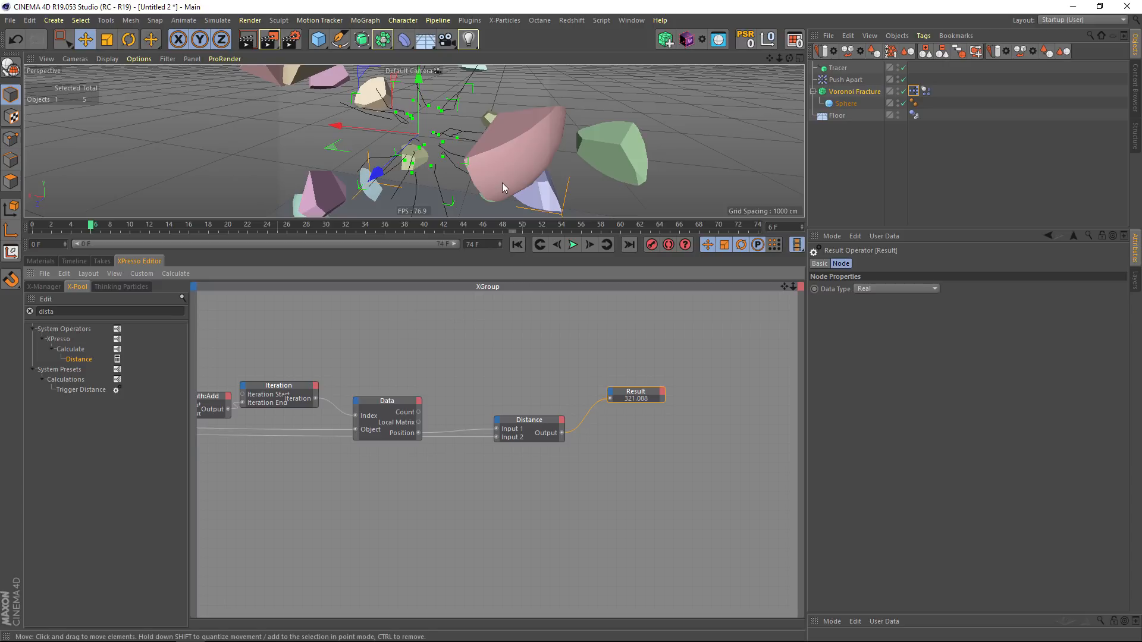
- Move the Distance node closer to the second Data node, slightly below it
{"action": "middle_click_drag", "start_coordinate": [567, 409], "coordinate": [596, 376], "text": "alt"}
{"action": "scroll", "coordinate": [605, 426], "scroll_direction": "down", "scroll_amount": 1}
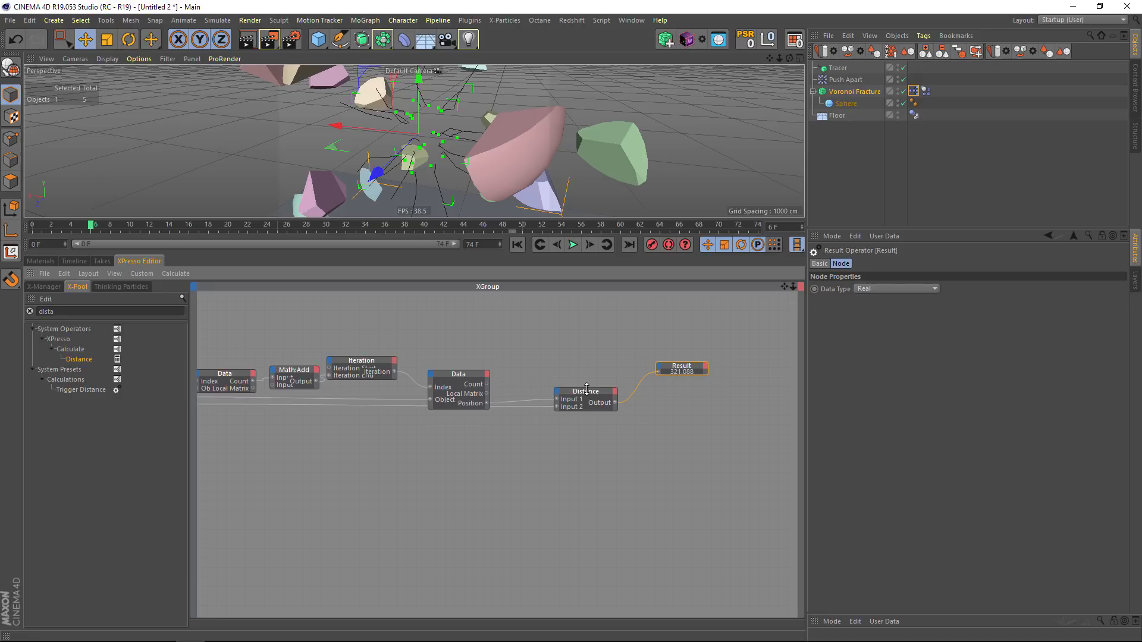
{"action": "left_click_drag", "start_coordinate": [585, 389], "coordinate": [546, 412]}
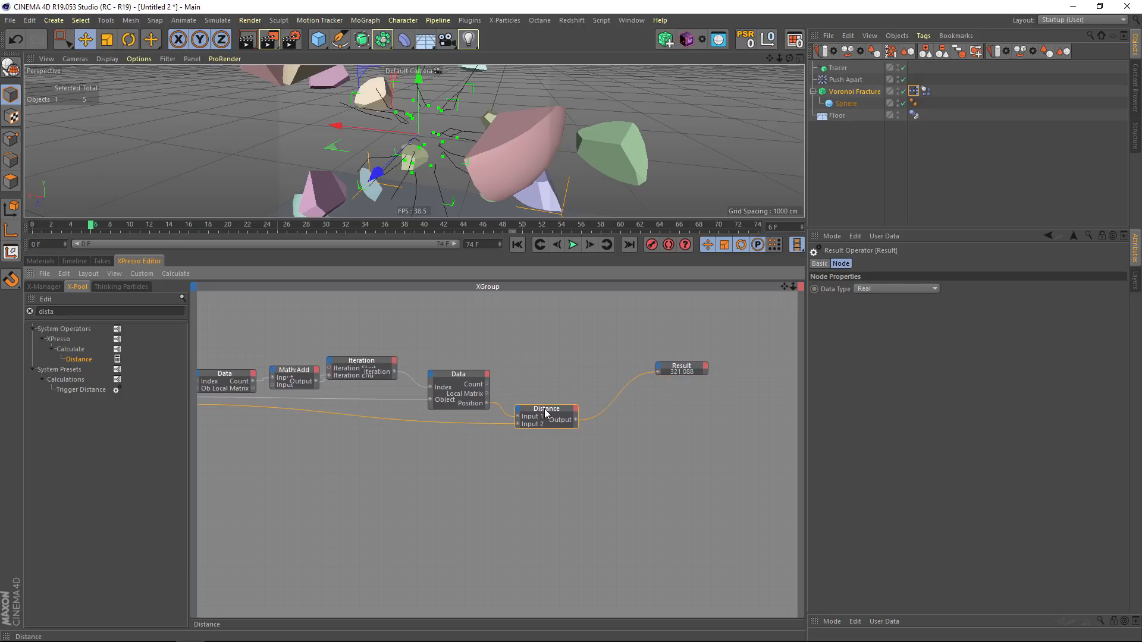
{"action": "middle_click_drag", "start_coordinate": [572, 363], "coordinate": [581, 380], "text": "alt"}
{"action": "scroll", "coordinate": [565, 369], "scroll_direction": "down", "scroll_amount": 1}
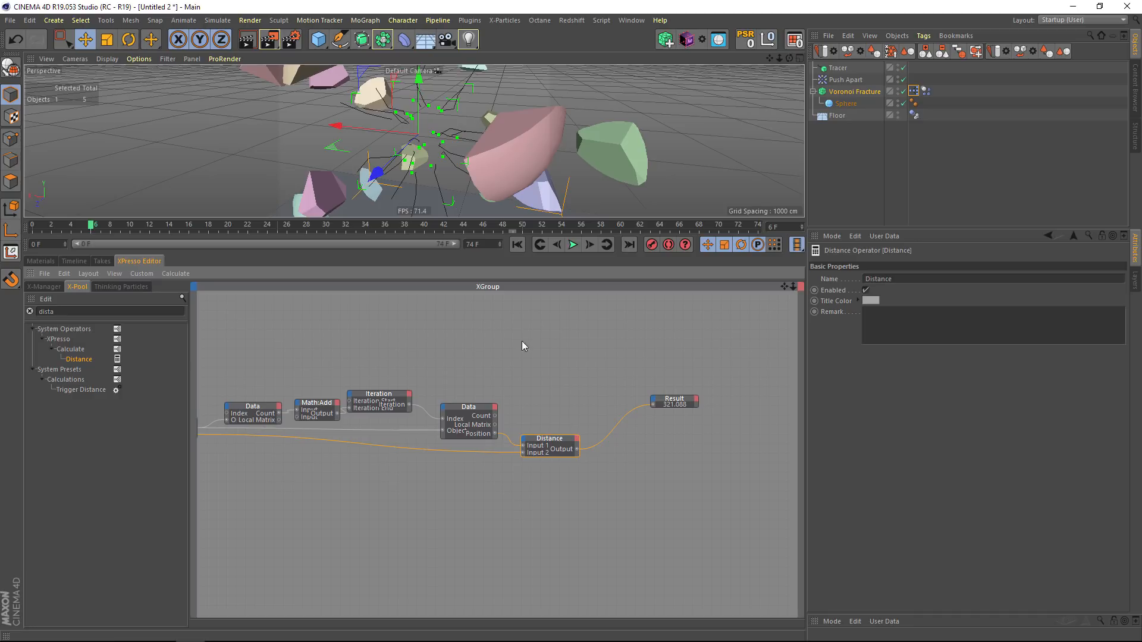
- Enlarge the 3D viewport by shrinking the XPresso editor and add a new Sphere primitive to the scene
{"action": "scroll", "coordinate": [570, 143], "scroll_direction": "down", "scroll_amount": 8}
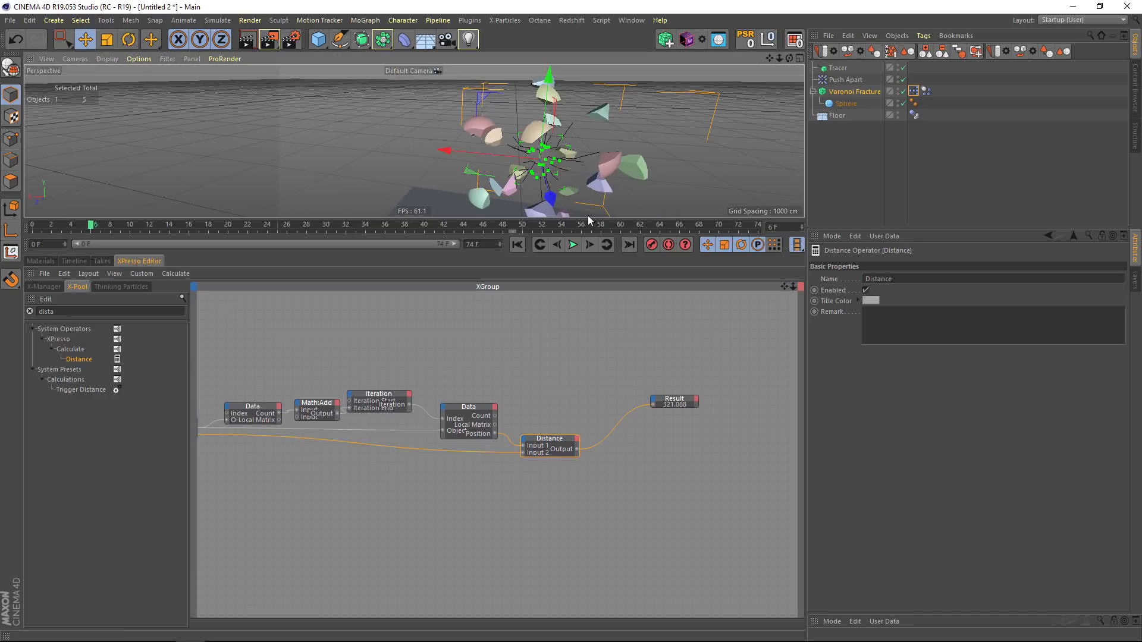
{"action": "left_click_drag", "start_coordinate": [587, 218], "coordinate": [595, 438]}
{"action": "middle_click_drag", "start_coordinate": [492, 200], "coordinate": [384, 210], "text": "alt"}
{"action": "scroll", "coordinate": [437, 188], "scroll_direction": "down", "scroll_amount": 5}
{"action": "left_click", "coordinate": [318, 39]}
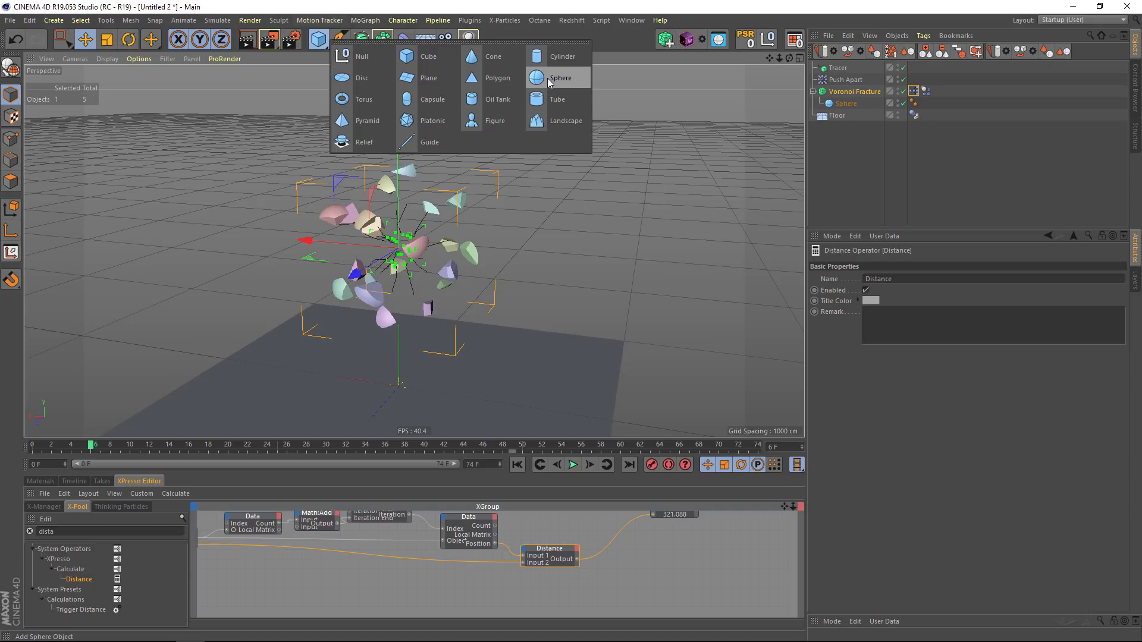
{"action": "left_click", "coordinate": [554, 80]}
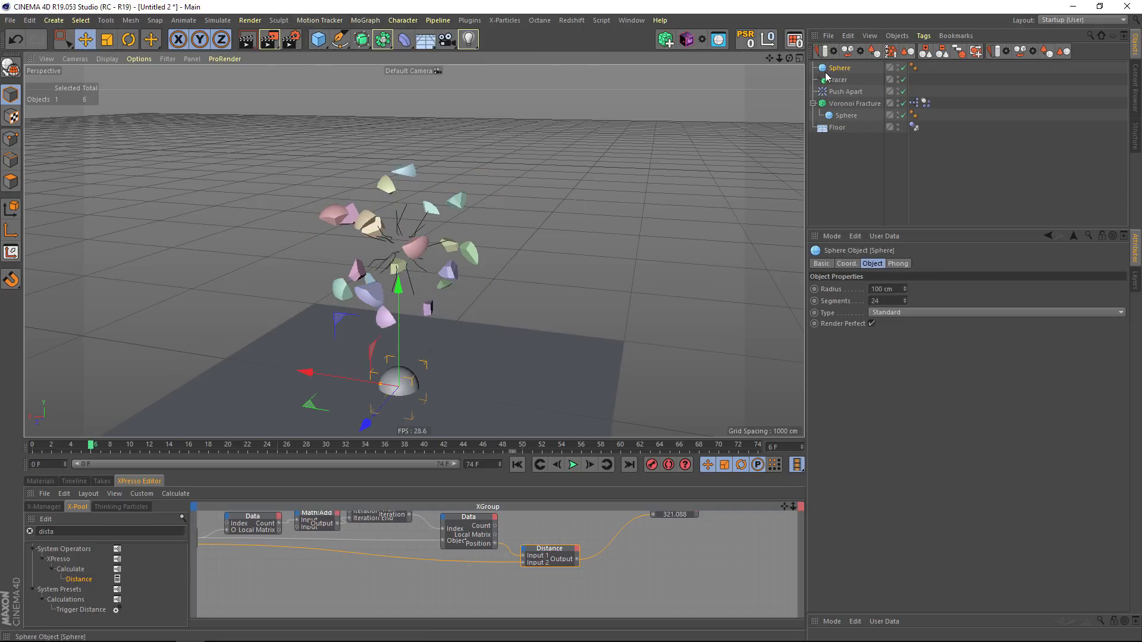
- Centre the new sphere on the Voronoi Fracture, place it above that object in the hierarchy, and enlarge its radius to about 330.6 cm
{"action": "left_click_drag", "start_coordinate": [839, 71], "coordinate": [843, 105]}
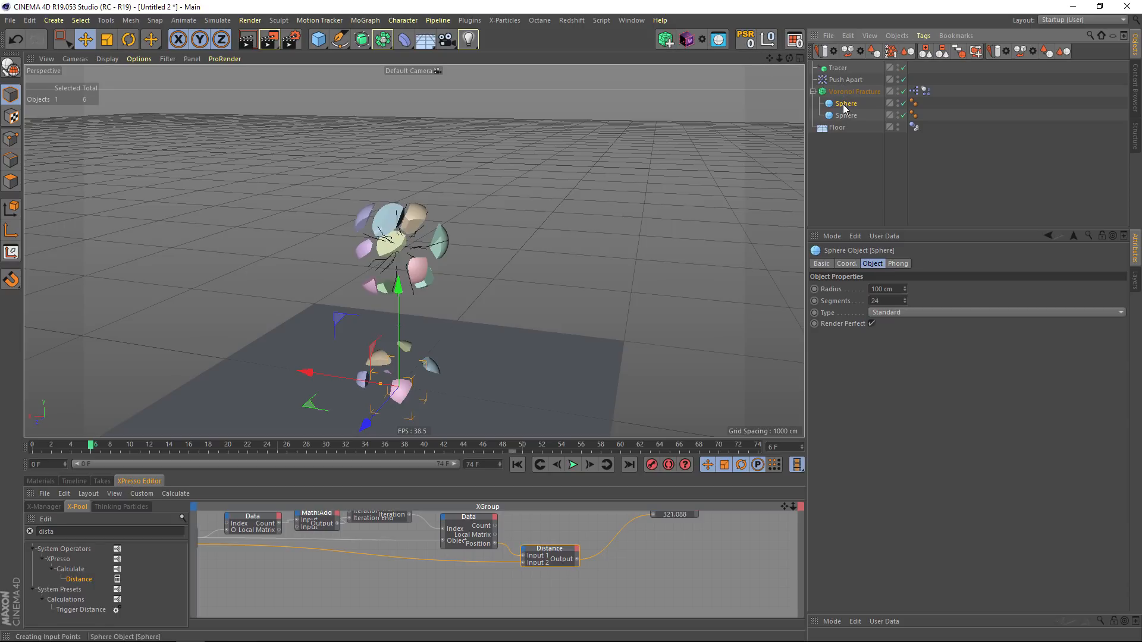
{"action": "left_click_drag", "start_coordinate": [852, 93], "coordinate": [851, 91]}
{"action": "left_click_drag", "start_coordinate": [420, 226], "coordinate": [739, 244], "text": "alt"}
{"action": "left_click_drag", "start_coordinate": [422, 249], "coordinate": [533, 249]}
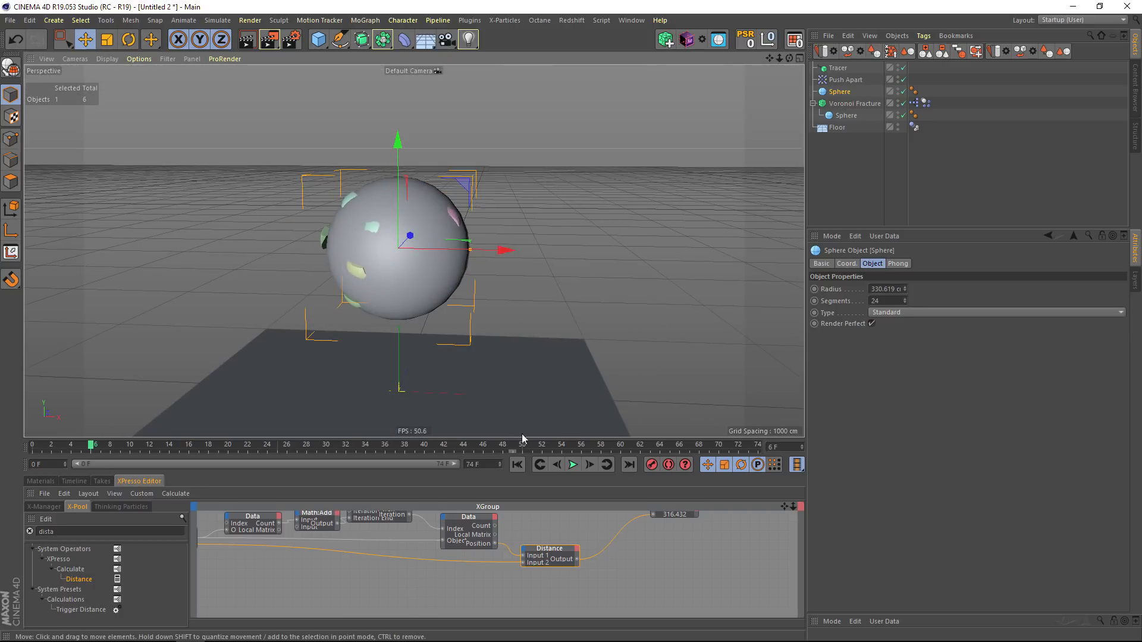
- Rename the new enclosing sphere as Threshold
{"action": "middle_click_drag", "start_coordinate": [548, 544], "coordinate": [518, 554], "text": "alt"}
{"action": "double_click", "coordinate": [840, 93]}
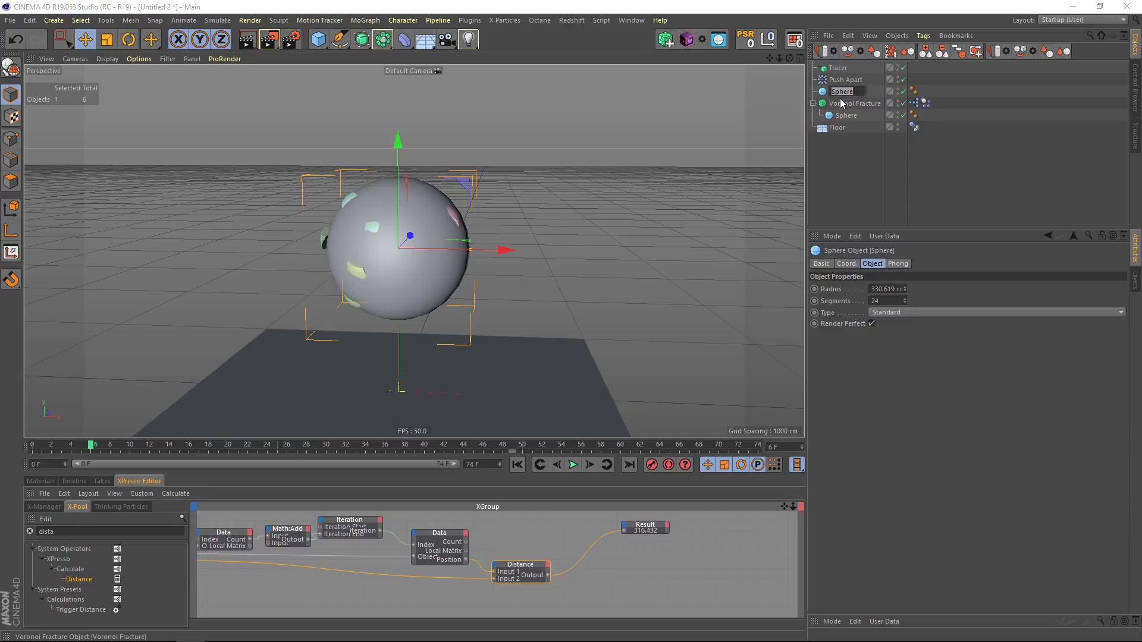
{"action": "type", "text": "Threshold"}
{"action": "key", "text": "Return"}
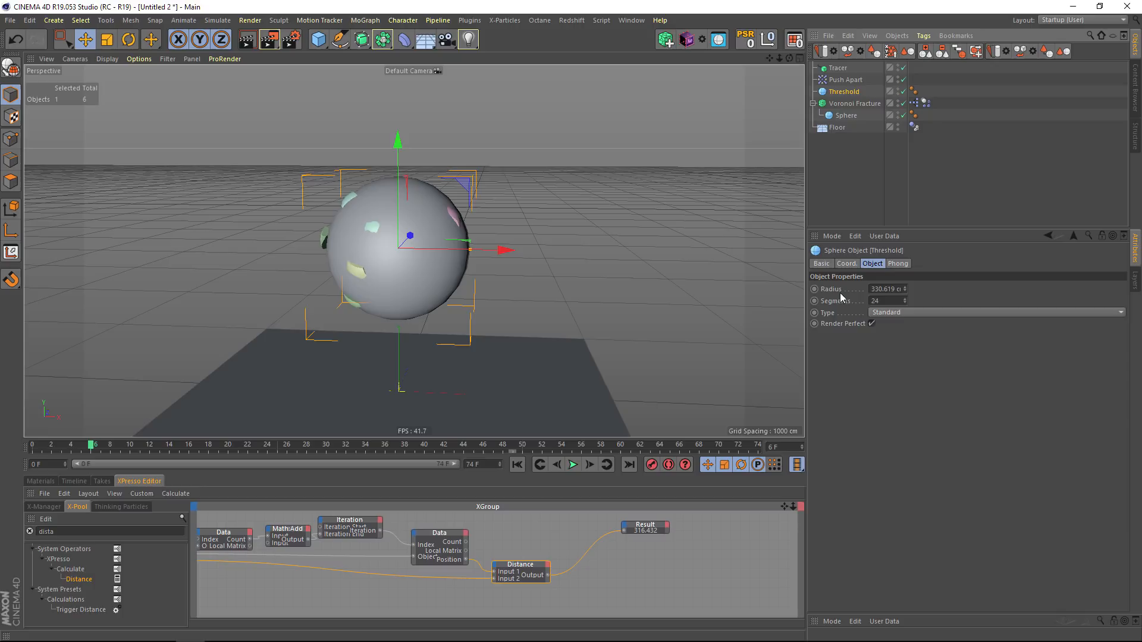
- Bring the Threshold sphere into the XPresso graph with a Radius output port and place its node below the Distance node
{"action": "left_click_drag", "start_coordinate": [438, 602], "coordinate": [437, 602]}
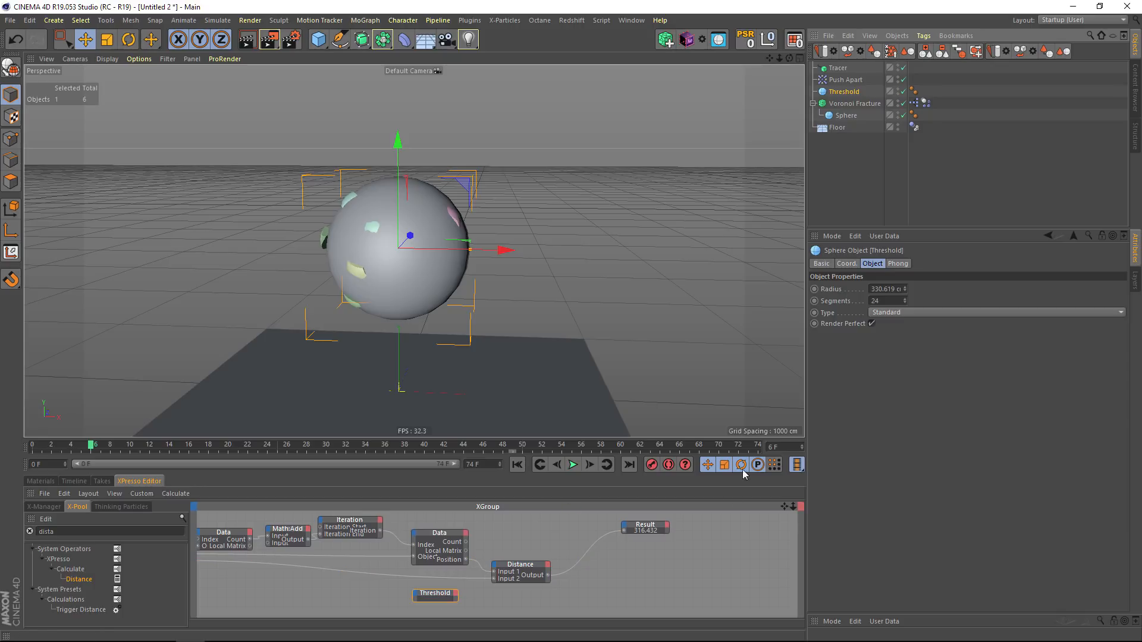
{"action": "left_click_drag", "start_coordinate": [831, 290], "coordinate": [486, 561]}
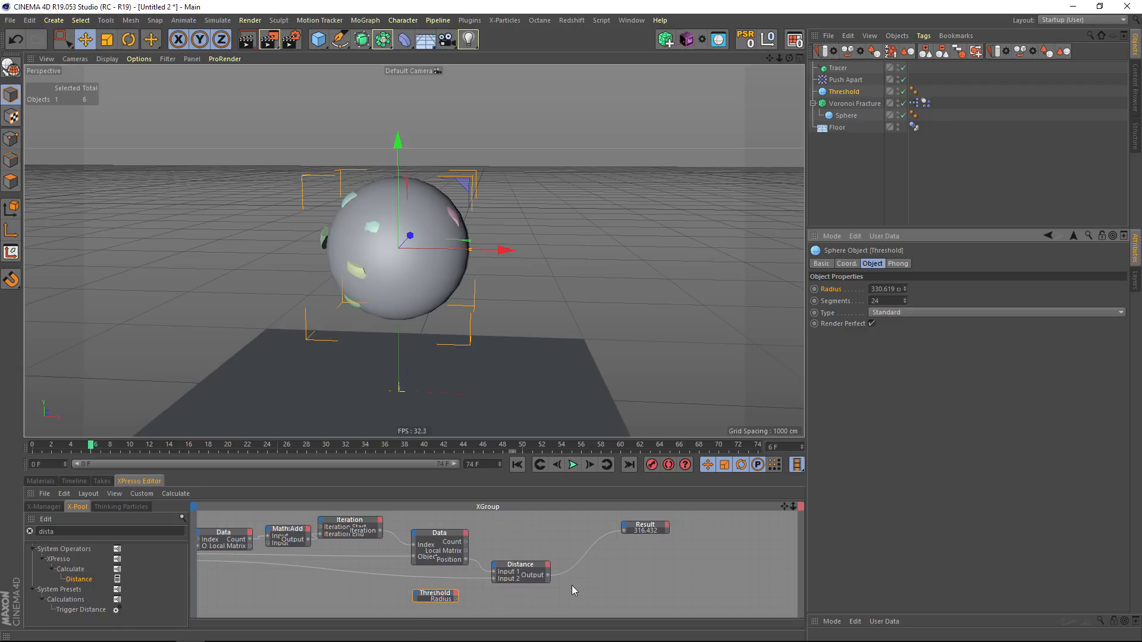
{"action": "middle_click_drag", "start_coordinate": [486, 593], "coordinate": [362, 568]}
{"action": "left_click_drag", "start_coordinate": [322, 571], "coordinate": [413, 581]}
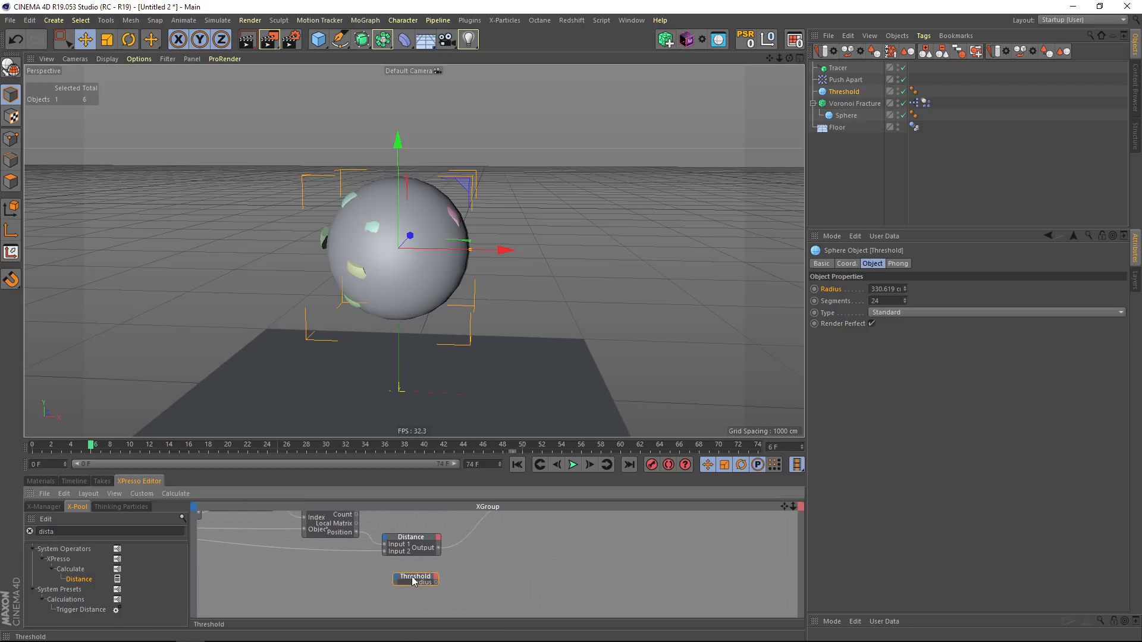
- Add a Compare node and connect the Distance Output to Input 1 and the Threshold Radius to Input 2
{"action": "right_click", "coordinate": [469, 549]}
{"action": "mouse_move", "coordinate": [510, 503]}
{"action": "mouse_move", "coordinate": [571, 504]}
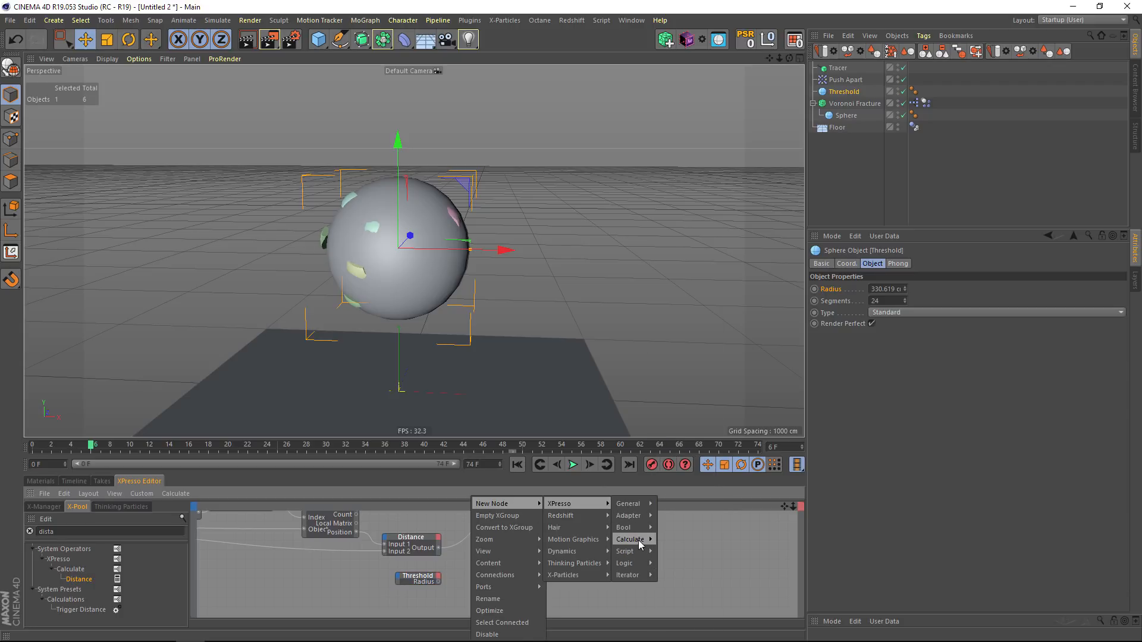
{"action": "mouse_move", "coordinate": [639, 543]}
{"action": "left_click", "coordinate": [673, 568]}
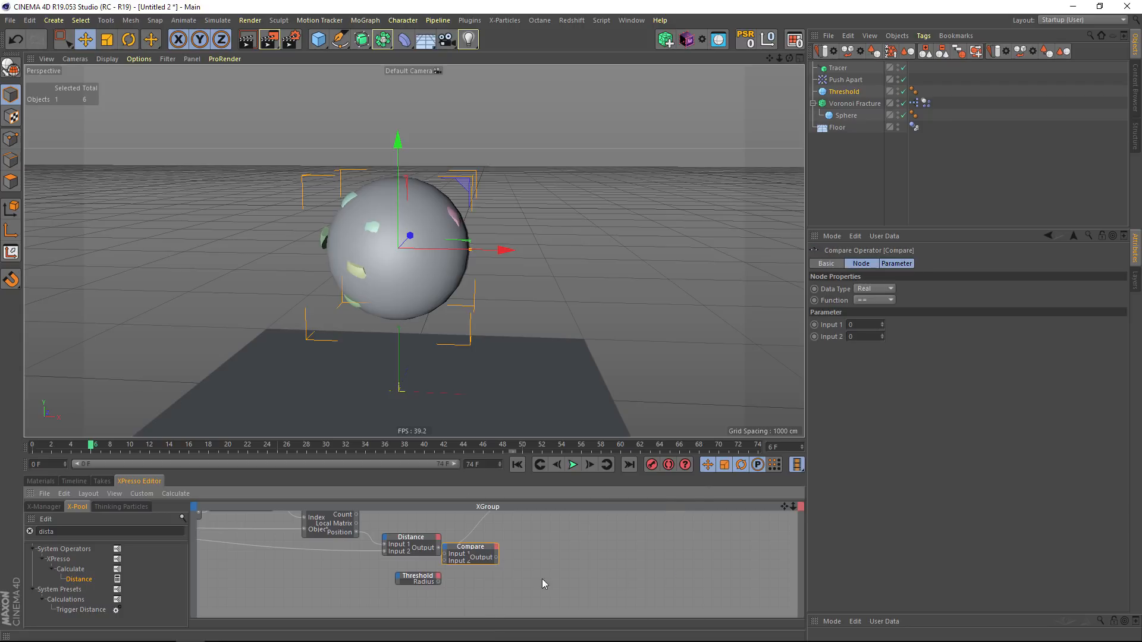
{"action": "left_click_drag", "start_coordinate": [473, 551], "coordinate": [511, 550]}
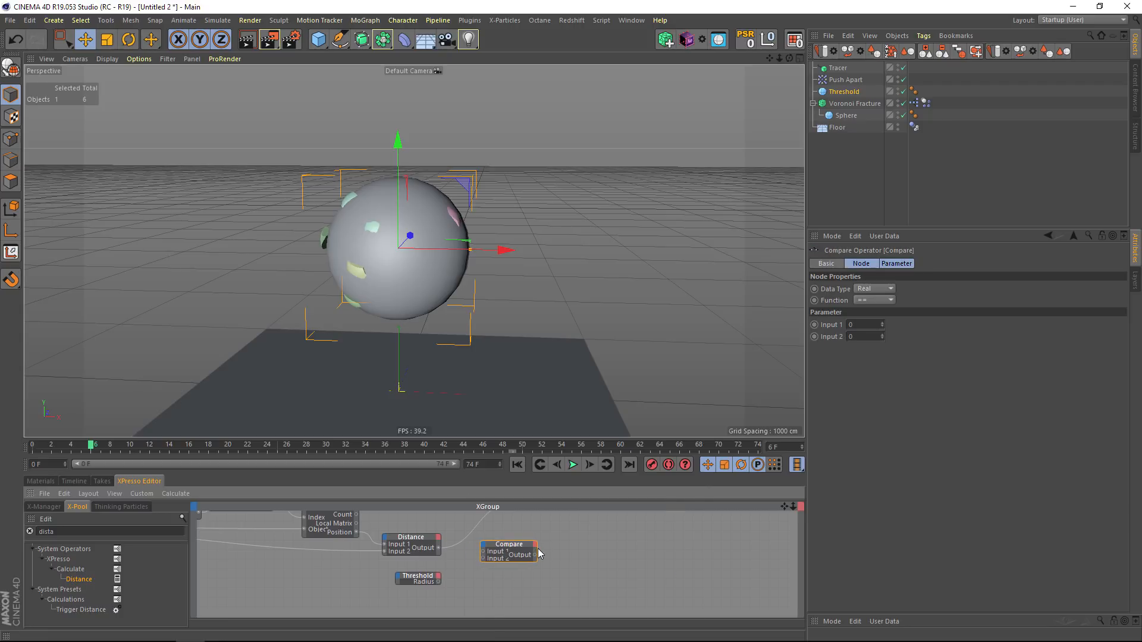
{"action": "mouse_move", "coordinate": [537, 550]}
{"action": "left_mouse_down"}
{"action": "mouse_move", "coordinate": [563, 551]}
{"action": "mouse_move", "coordinate": [517, 547]}
{"action": "left_mouse_up"}
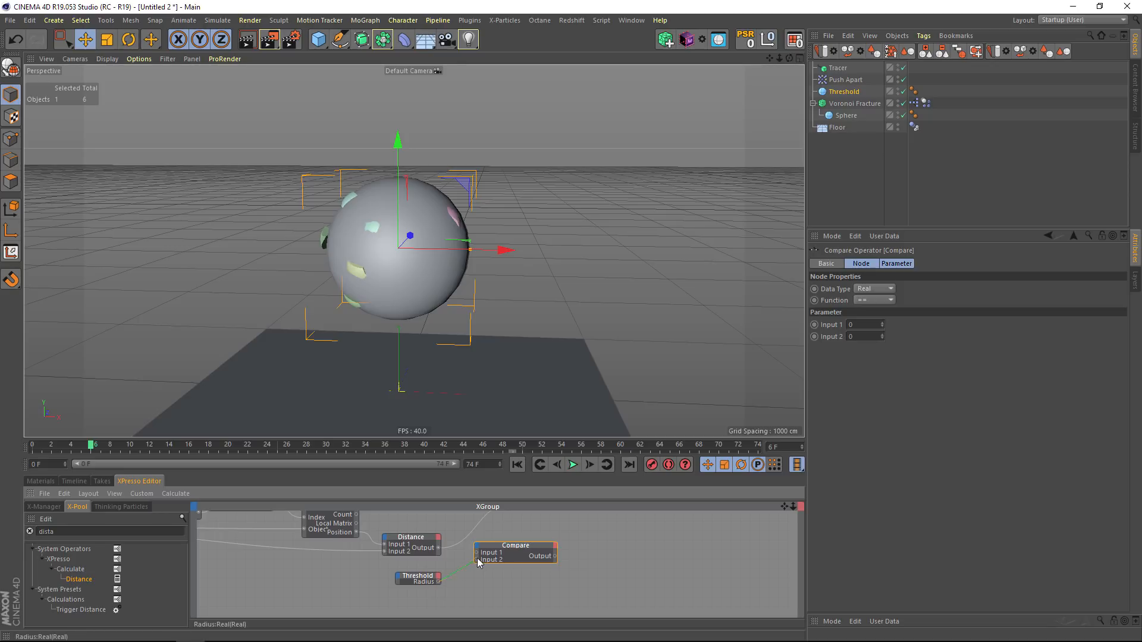
{"action": "left_click_drag", "start_coordinate": [476, 562], "coordinate": [439, 548]}
- Duplicate the Result node, set the copy's data type to Boole, and connect the Compare Output to it
{"action": "middle_click_drag", "start_coordinate": [562, 521], "coordinate": [523, 549], "text": "alt"}
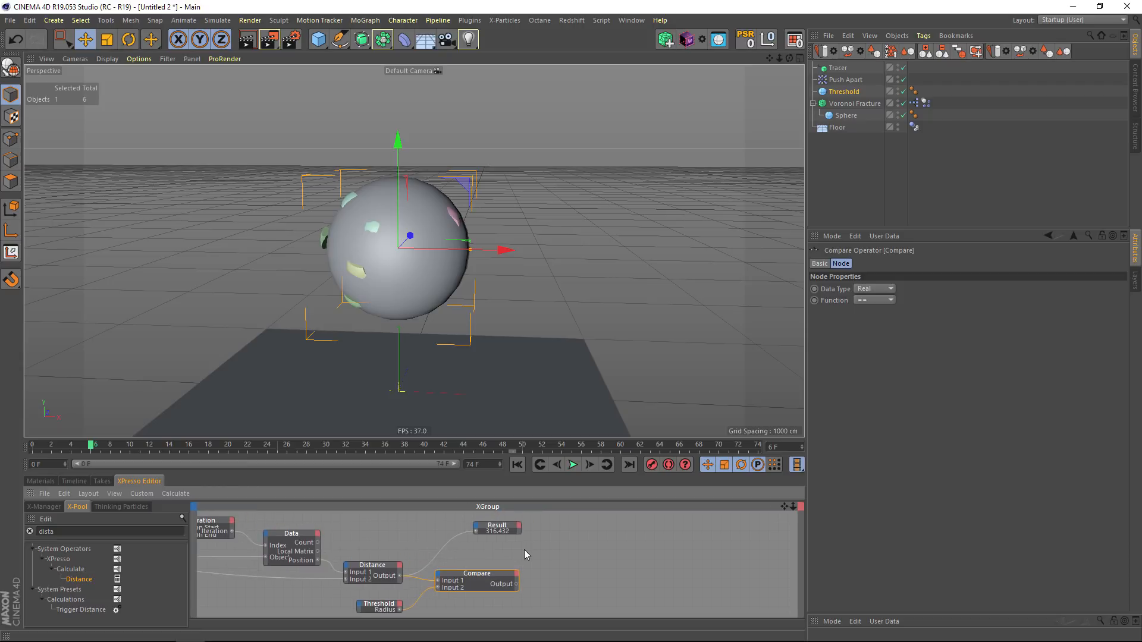
{"action": "left_click_drag", "start_coordinate": [495, 527], "coordinate": [551, 559], "text": "ctrl"}
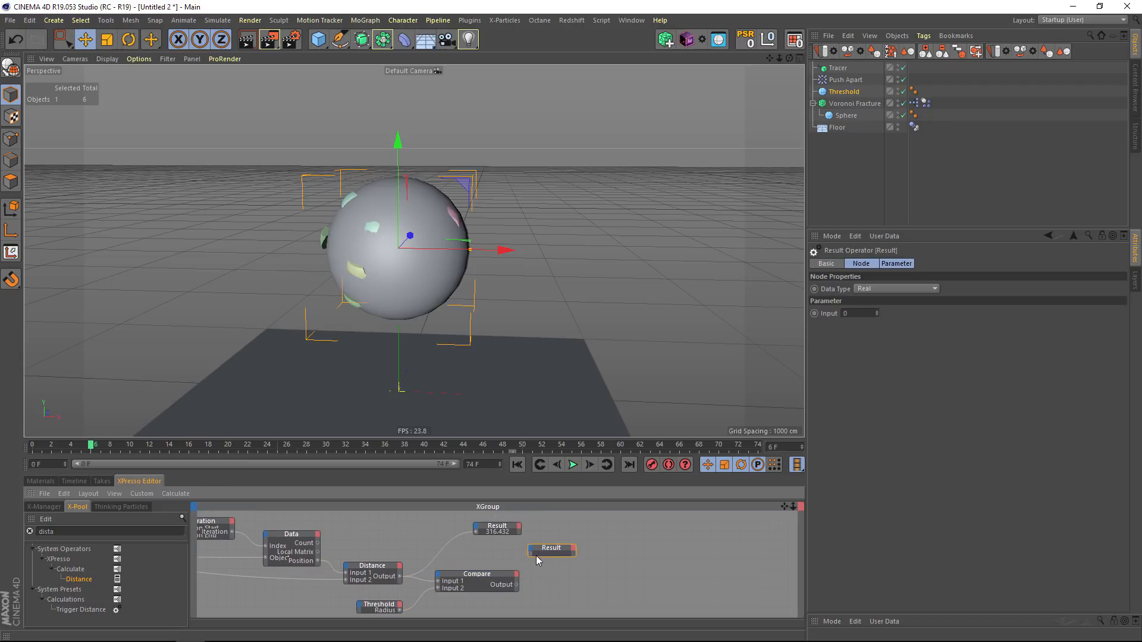
{"action": "left_click", "coordinate": [876, 291]}
{"action": "left_click", "coordinate": [872, 304]}
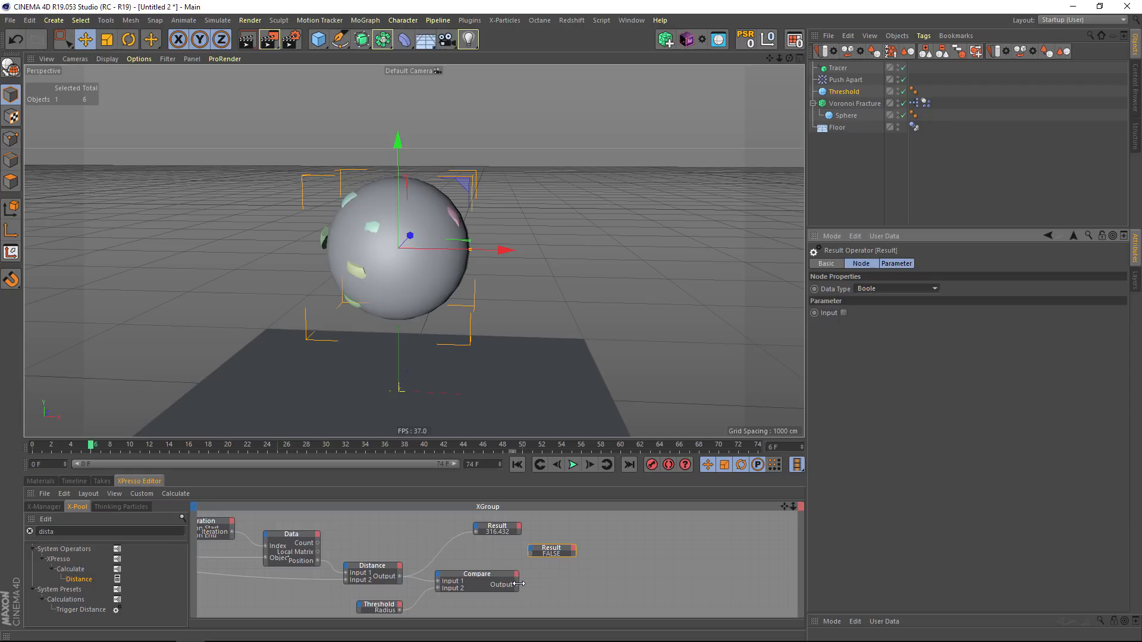
{"action": "left_click_drag", "start_coordinate": [516, 584], "coordinate": [529, 553]}
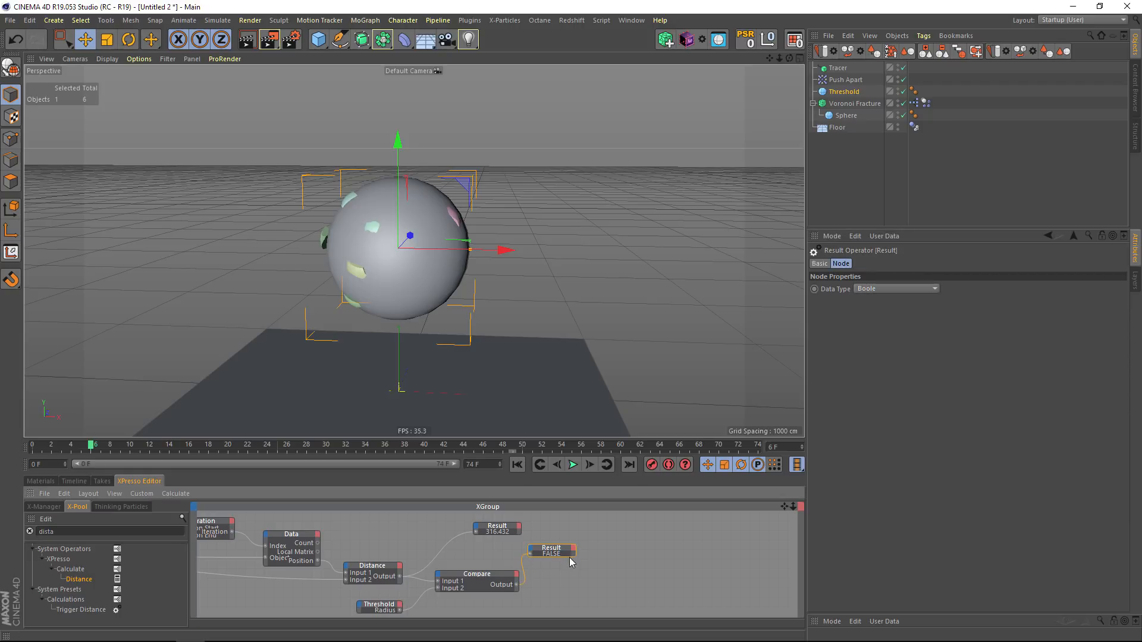
- Add a Cinema 4D Display tag to the Threshold sphere
{"action": "mouse_move", "coordinate": [470, 316]}
{"action": "left_mouse_down", "text": "alt"}
{"action": "mouse_move", "coordinate": [518, 310]}
{"action": "mouse_move", "coordinate": [455, 322]}
{"action": "left_mouse_up", "text": "alt"}
{"action": "middle_click_drag", "start_coordinate": [529, 521], "coordinate": [516, 488], "text": "alt"}
{"action": "right_click_drag", "start_coordinate": [531, 531], "coordinate": [456, 532], "text": "alt"}
{"action": "middle_click_drag", "start_coordinate": [456, 535], "coordinate": [621, 570], "text": "alt"}
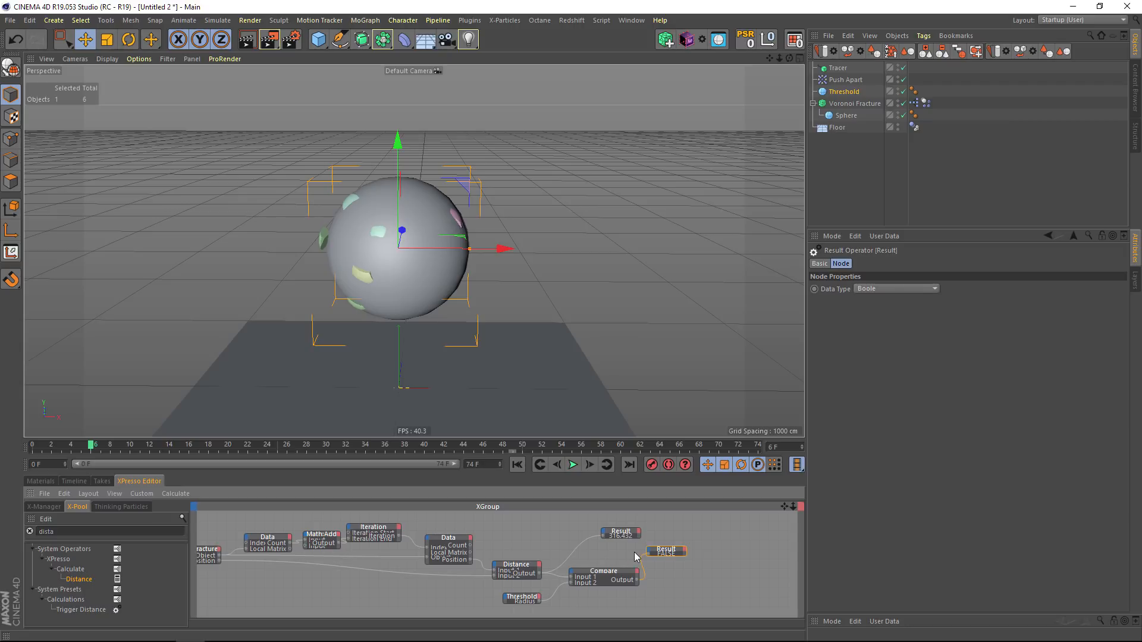
{"action": "left_click_drag", "start_coordinate": [376, 309], "coordinate": [458, 301], "text": "alt"}
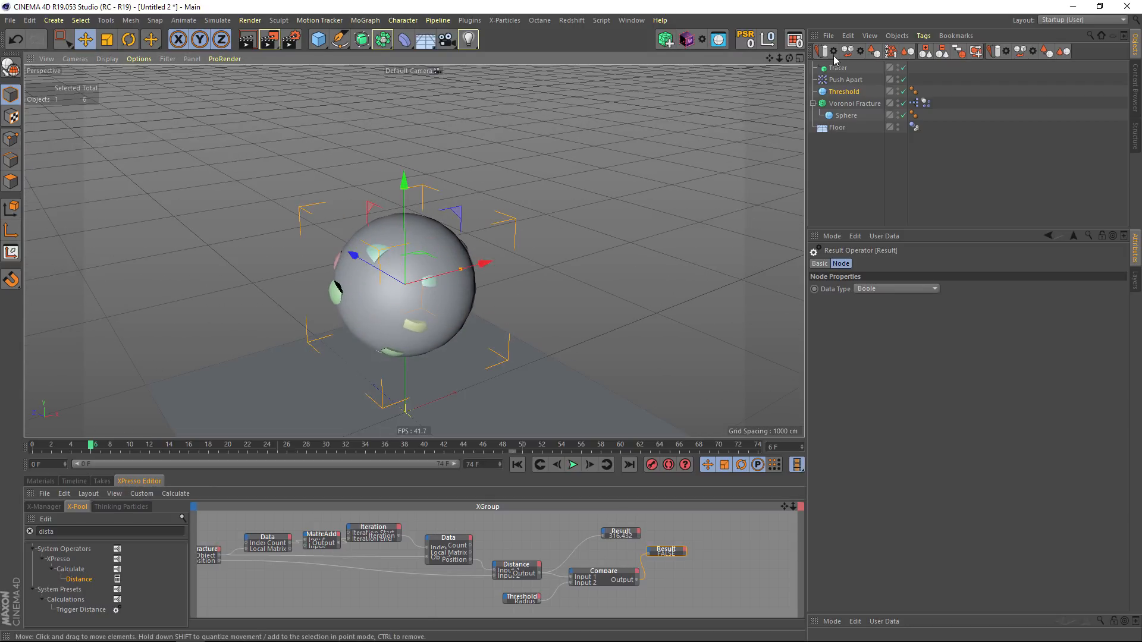
{"action": "left_click", "coordinate": [845, 92]}
{"action": "left_click", "coordinate": [929, 36]}
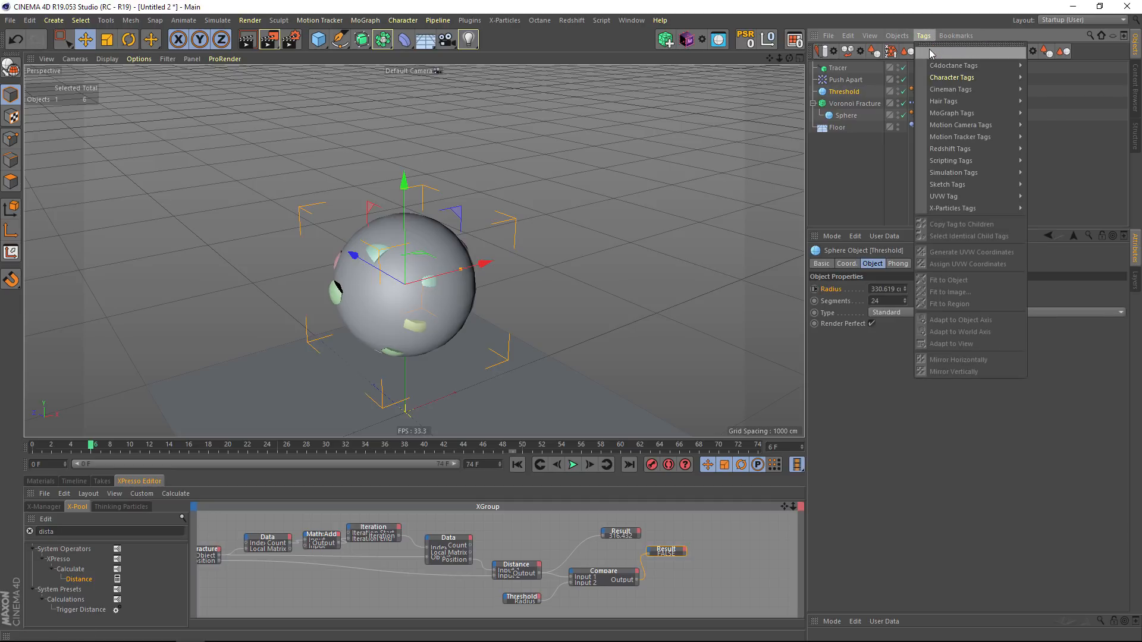
{"action": "mouse_move", "coordinate": [975, 54]}
{"action": "left_click", "coordinate": [1048, 150]}
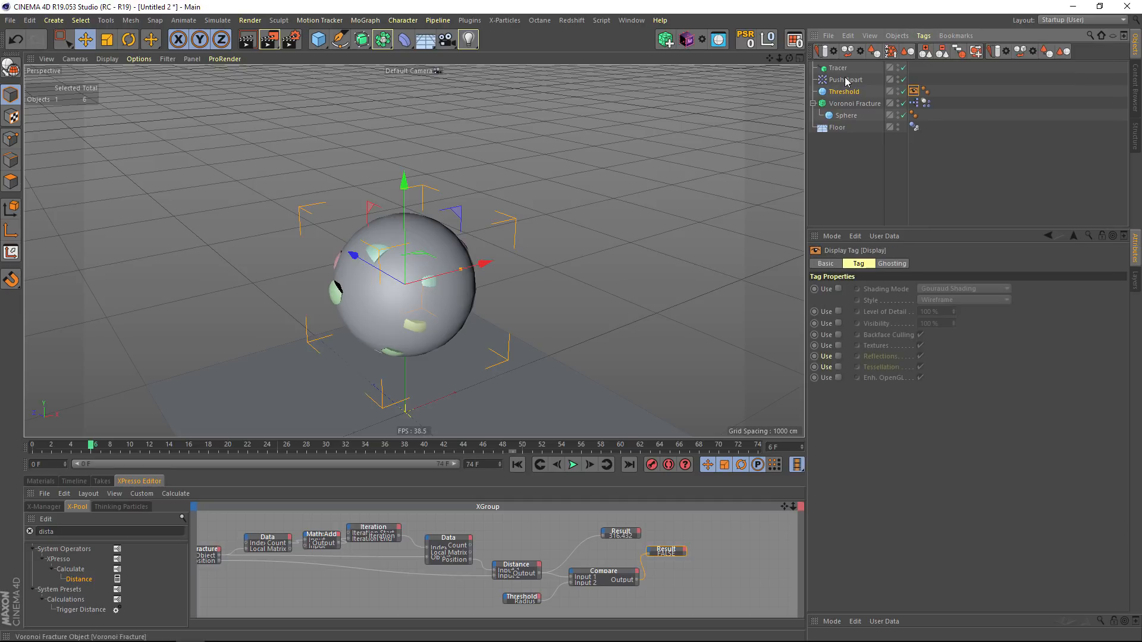
- Enable the Display tag's shading override with Shading Mode set to Lines and Style to Isoparms
{"action": "left_click", "coordinate": [838, 289]}
{"action": "left_click", "coordinate": [969, 298]}
{"action": "left_click", "coordinate": [947, 320]}
{"action": "left_click", "coordinate": [947, 290]}
{"action": "left_click", "coordinate": [940, 381]}
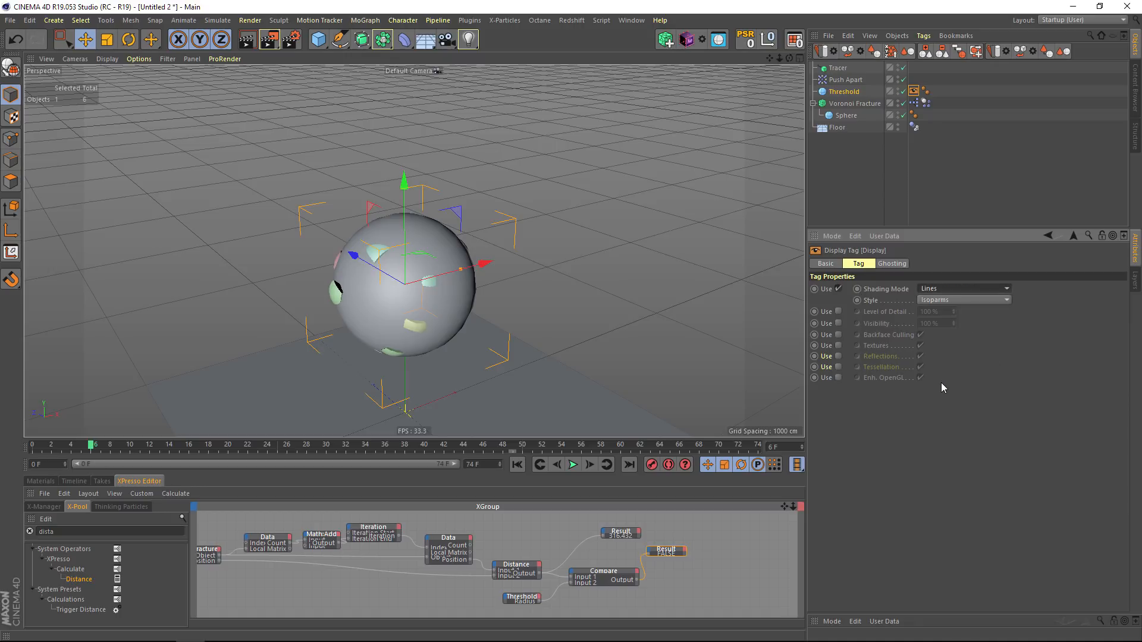
{"action": "middle_click_drag", "start_coordinate": [426, 330], "coordinate": [429, 342], "text": "alt"}
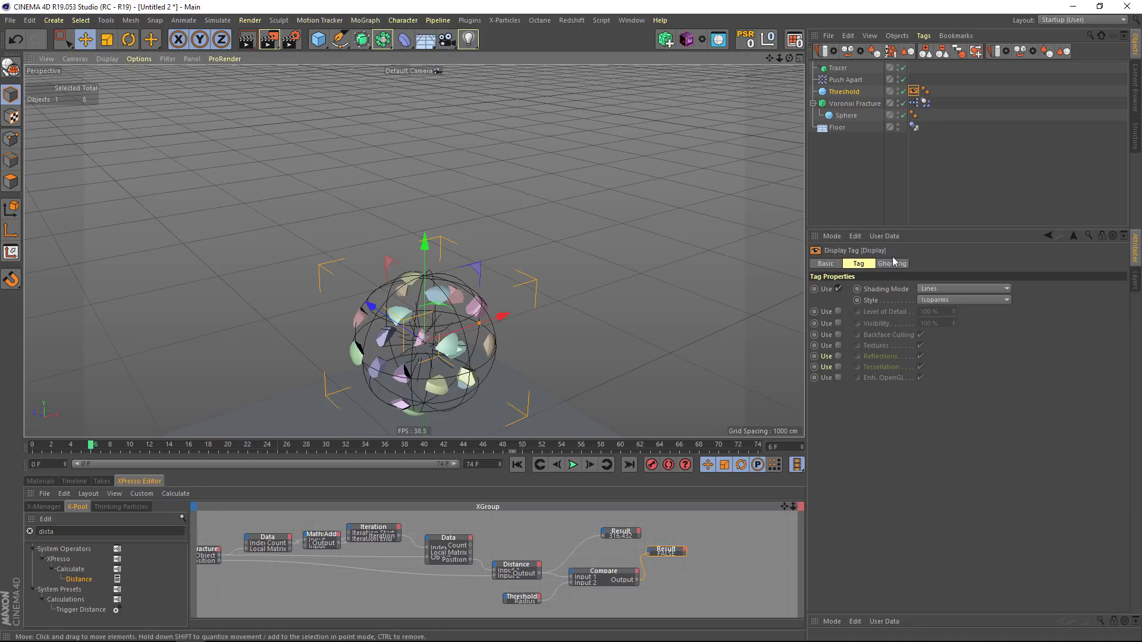
- Turn on Use Color in the Threshold sphere's basic properties so its lines use the white display color
{"action": "left_click", "coordinate": [819, 265]}
{"action": "left_click", "coordinate": [848, 92]}
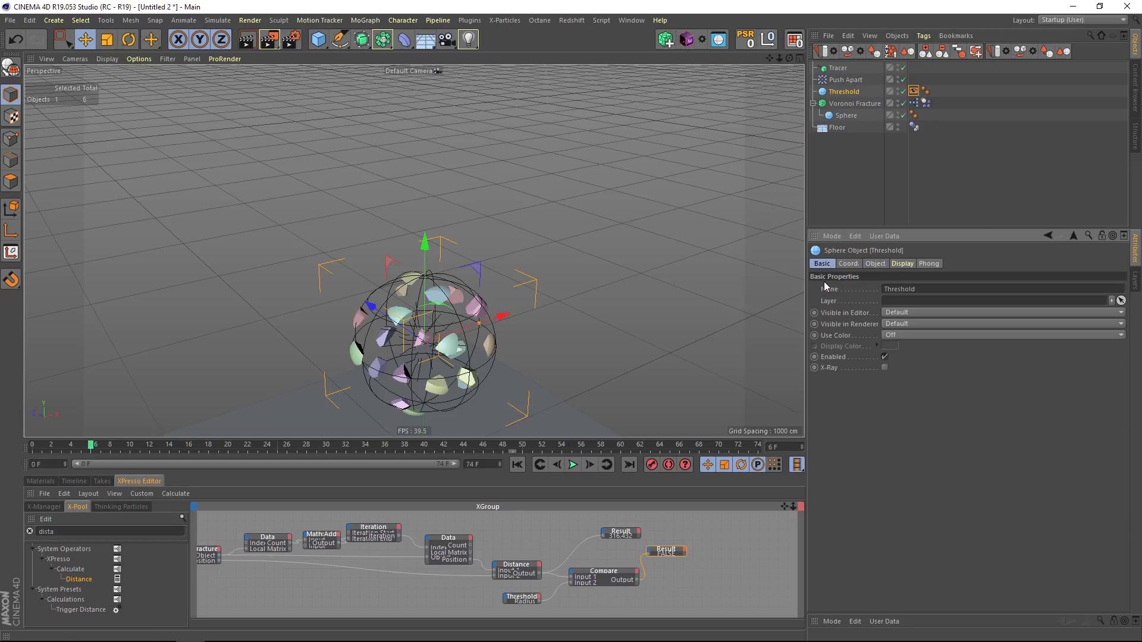
{"action": "left_click", "coordinate": [892, 341]}
{"action": "left_click", "coordinate": [889, 355]}
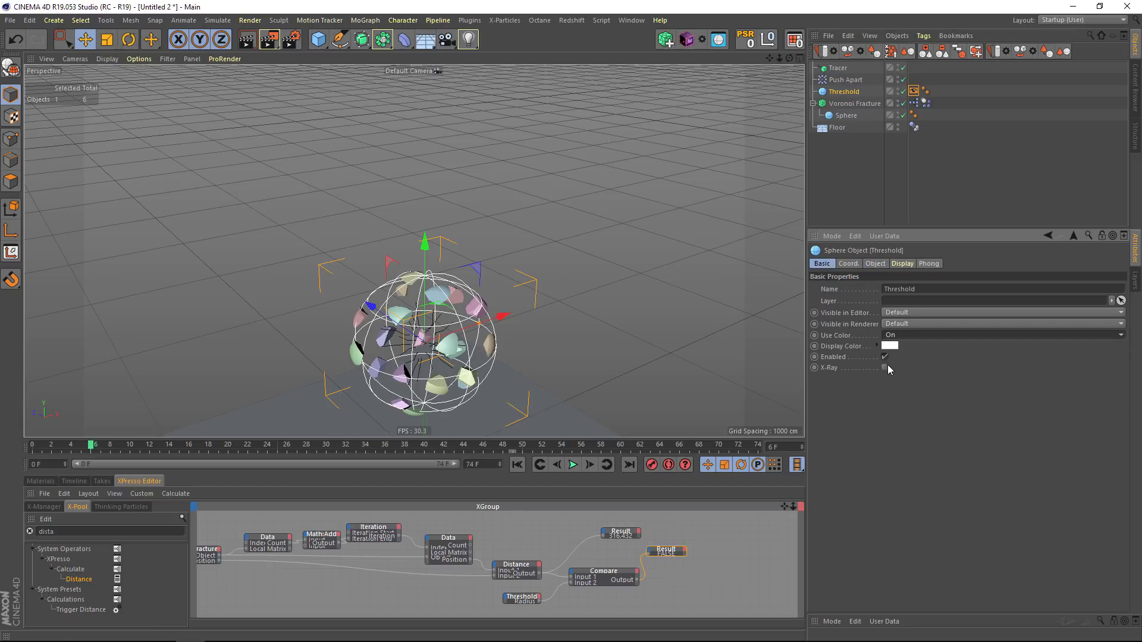
- Set the Threshold sphere's display color to red with hue 360°, saturation 99% and value 100%
{"action": "left_click", "coordinate": [889, 348]}
{"action": "left_click_drag", "start_coordinate": [971, 359], "coordinate": [1054, 364]}
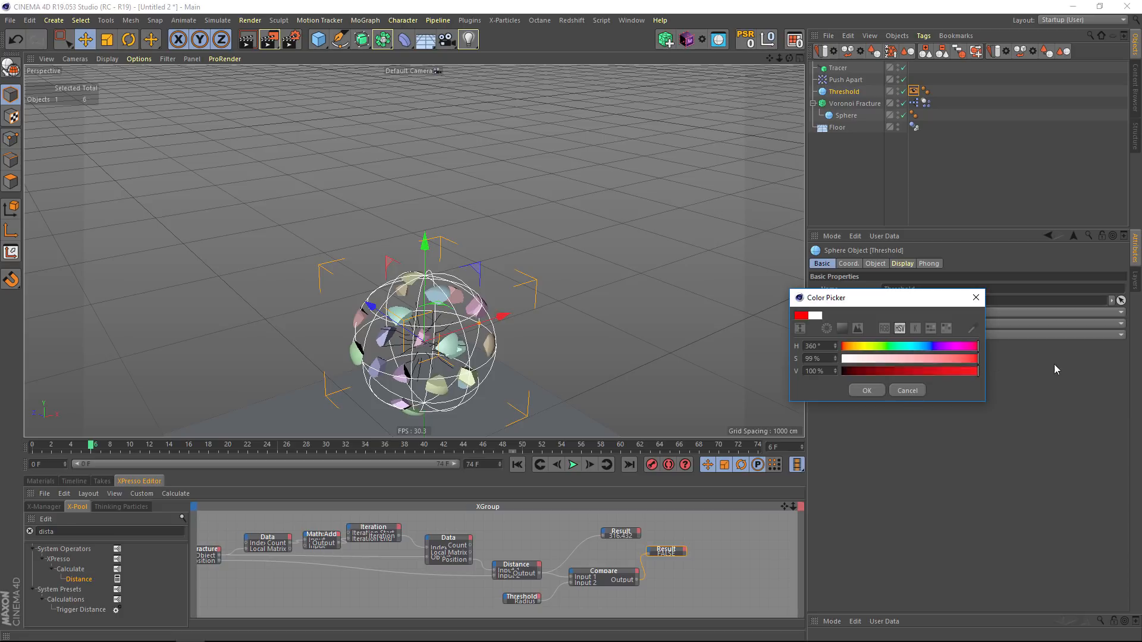
{"action": "left_click", "coordinate": [866, 391]}
- Examine the Threshold sphere's outline against the exploded fragments from a lower angle, moving the animation to frame 43
{"action": "left_click_drag", "start_coordinate": [516, 316], "coordinate": [476, 290], "text": "alt"}
{"action": "right_click_drag", "start_coordinate": [476, 289], "coordinate": [562, 250], "text": "alt"}
{"action": "left_click_drag", "start_coordinate": [562, 250], "coordinate": [515, 229], "text": "alt"}
{"action": "right_click_drag", "start_coordinate": [515, 228], "coordinate": [364, 244], "text": "alt"}
{"action": "middle_click_drag", "start_coordinate": [434, 266], "coordinate": [384, 273], "text": "alt"}
{"action": "left_click_drag", "start_coordinate": [397, 272], "coordinate": [437, 254], "text": "alt"}
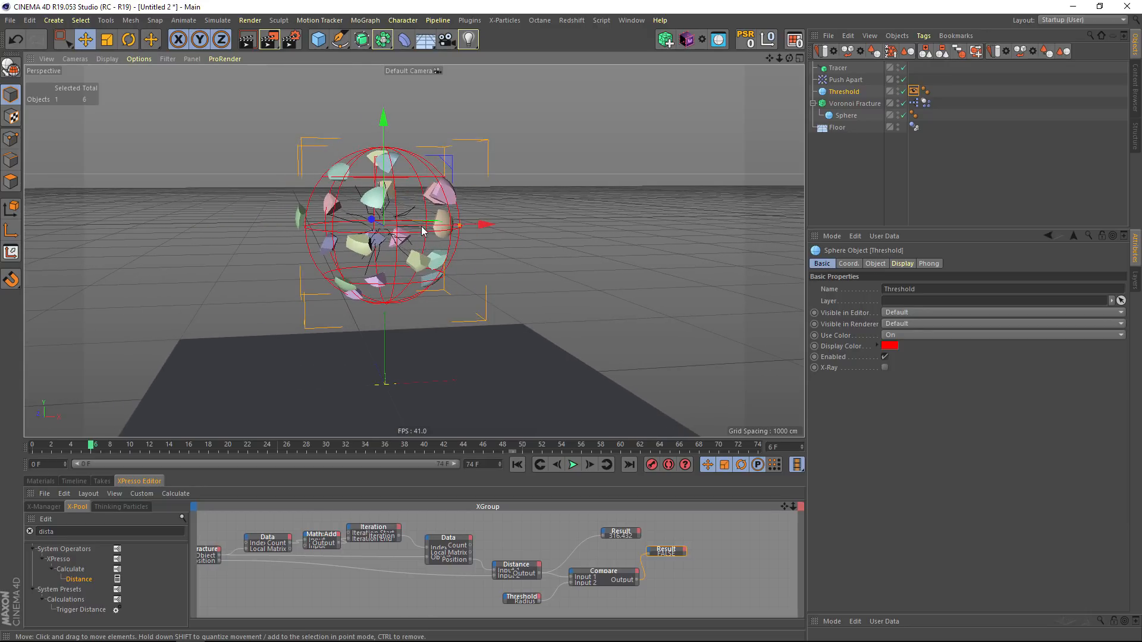
{"action": "middle_click_drag", "start_coordinate": [505, 375], "coordinate": [450, 245], "text": "alt"}
{"action": "scroll", "coordinate": [568, 562], "scroll_direction": "up", "scroll_amount": 1}
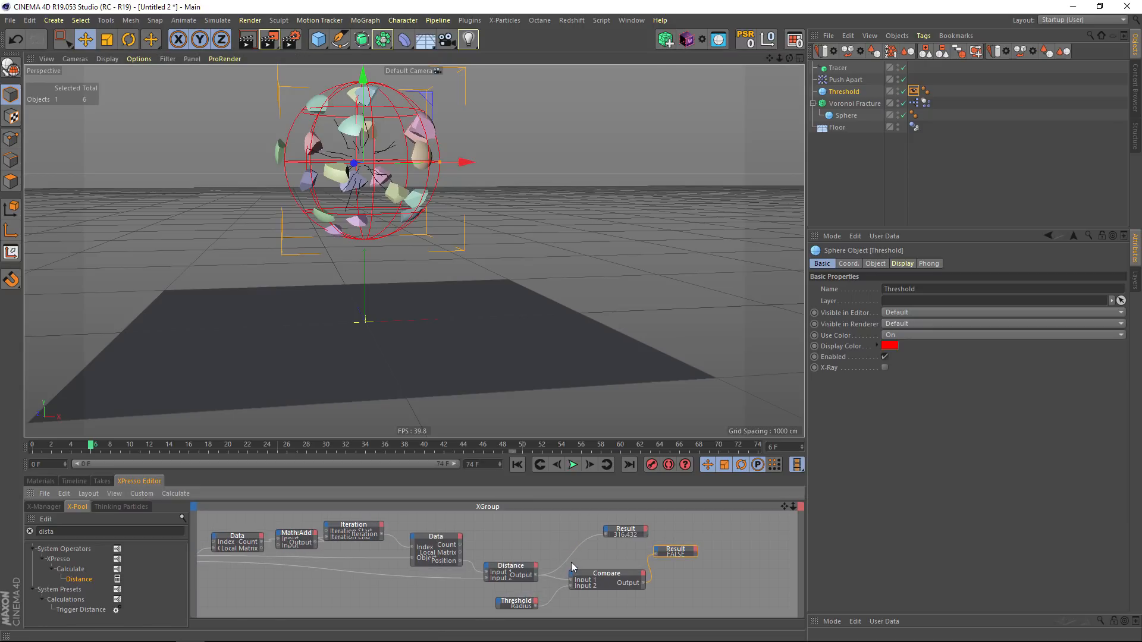
{"action": "left_click", "coordinate": [453, 446]}
- Enlarge the XPresso node area and move the first Data, Math:Add and Iteration nodes above the rest of the graph
{"action": "left_click_drag", "start_coordinate": [463, 474], "coordinate": [478, 189]}
{"action": "middle_click_drag", "start_coordinate": [302, 457], "coordinate": [411, 390], "text": "alt"}
{"action": "left_click_drag", "start_coordinate": [300, 271], "coordinate": [459, 342]}
{"action": "mouse_move", "coordinate": [384, 328]}
{"action": "left_mouse_down"}
{"action": "mouse_move", "coordinate": [383, 303]}
{"action": "mouse_move", "coordinate": [383, 325]}
{"action": "left_mouse_up"}
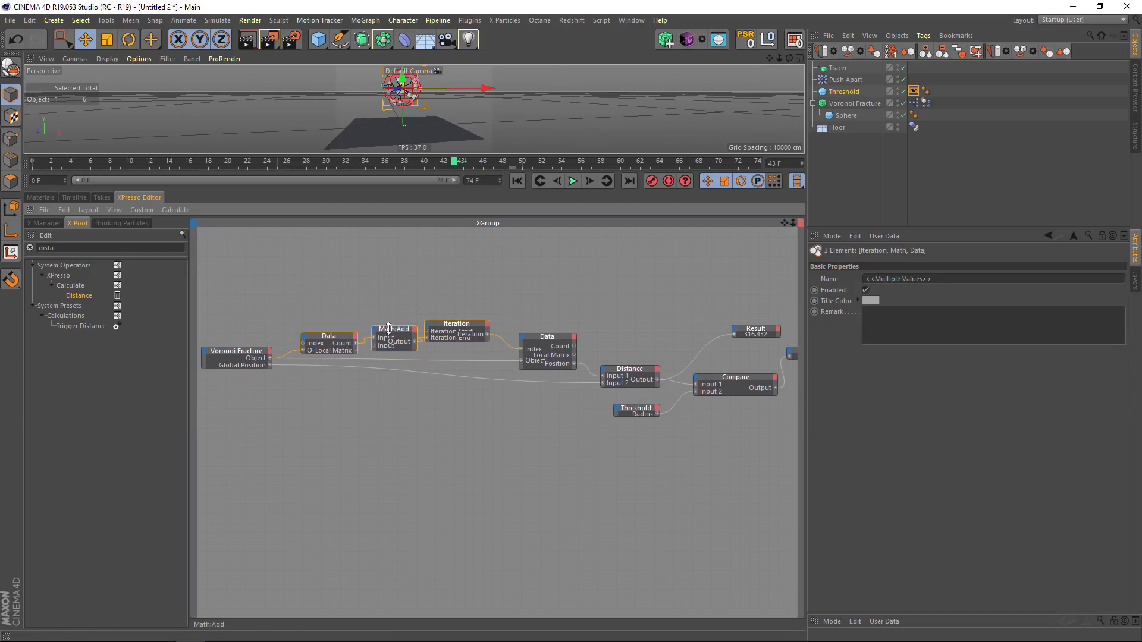
{"action": "left_click", "coordinate": [464, 325]}
{"action": "left_click_drag", "start_coordinate": [463, 314], "coordinate": [460, 240]}
- Tidy the graph by aligning the distance Result above the Boole Result and moving Distance, Compare and Threshold closer to the second Data node
{"action": "middle_click_drag", "start_coordinate": [625, 408], "coordinate": [507, 456]}
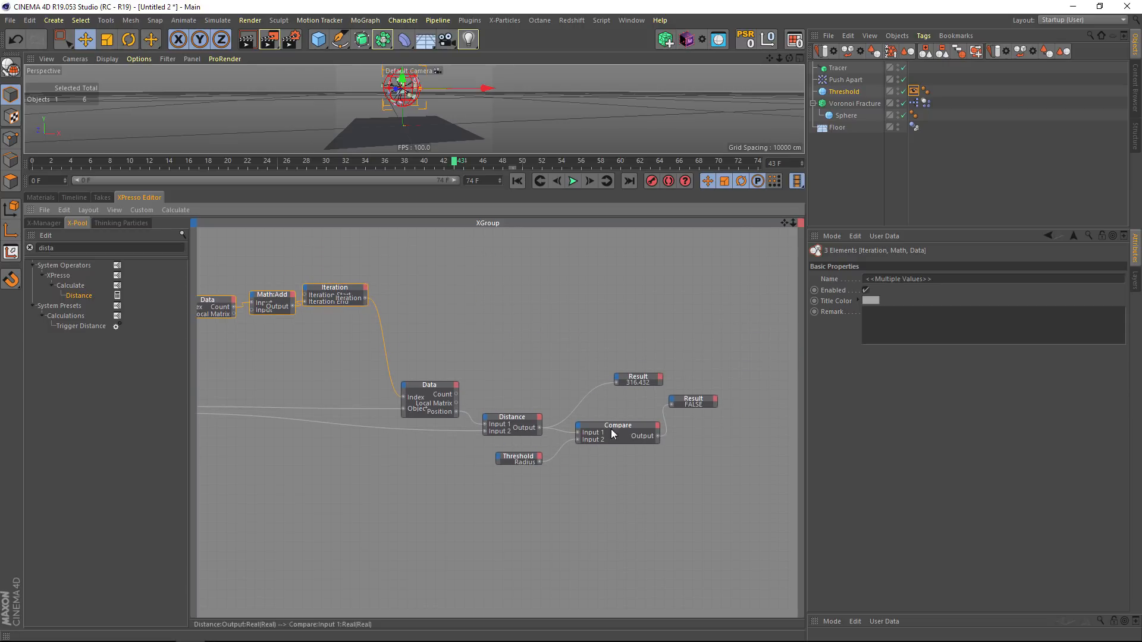
{"action": "left_click_drag", "start_coordinate": [648, 383], "coordinate": [706, 377]}
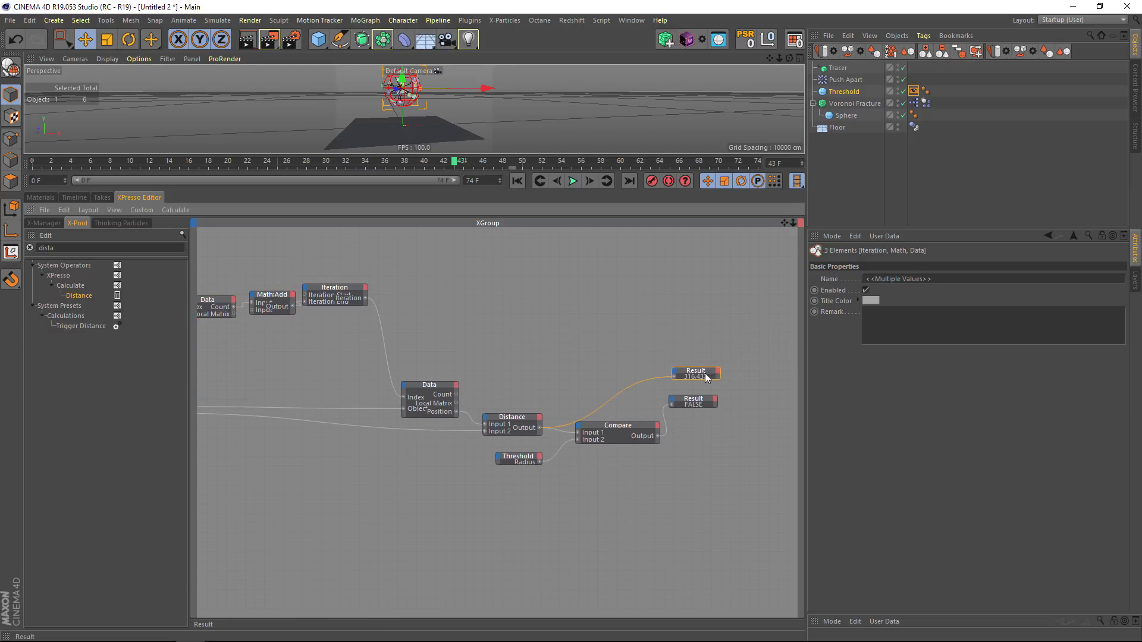
{"action": "mouse_move", "coordinate": [506, 421]}
{"action": "left_mouse_down"}
{"action": "mouse_move", "coordinate": [489, 393]}
{"action": "mouse_move", "coordinate": [491, 404]}
{"action": "left_mouse_up"}
{"action": "left_click_drag", "start_coordinate": [607, 427], "coordinate": [584, 404]}
{"action": "mouse_move", "coordinate": [548, 445]}
{"action": "middle_mouse_down", "text": "alt"}
{"action": "mouse_move", "coordinate": [600, 409]}
{"action": "mouse_move", "coordinate": [556, 437]}
{"action": "middle_mouse_up", "text": "alt"}
{"action": "left_click_drag", "start_coordinate": [527, 451], "coordinate": [515, 428]}
{"action": "mouse_move", "coordinate": [513, 468]}
{"action": "middle_mouse_down", "text": "alt"}
{"action": "mouse_move", "coordinate": [512, 497]}
{"action": "mouse_move", "coordinate": [506, 487]}
{"action": "middle_mouse_up", "text": "alt"}
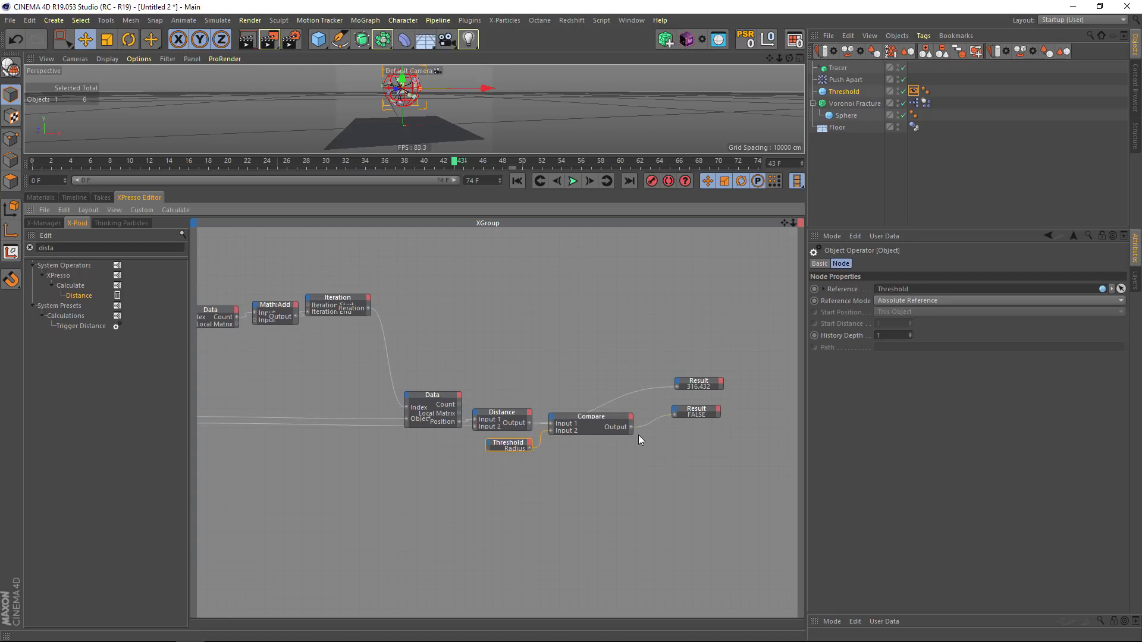
- Search the XPresso operators for "dyna" and add a Dynamics Body State node below the Boole Result node
{"action": "scroll", "coordinate": [656, 437], "scroll_direction": "up", "scroll_amount": 5}
{"action": "middle_click_drag", "start_coordinate": [586, 427], "coordinate": [477, 411], "text": "alt"}
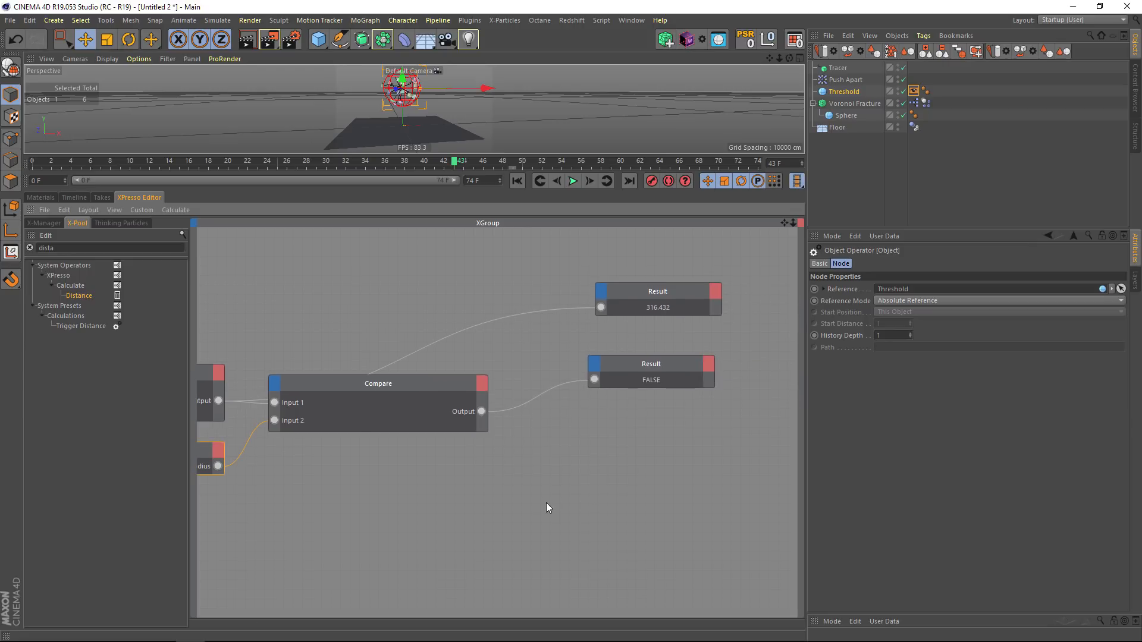
{"action": "scroll", "coordinate": [493, 515], "scroll_direction": "down", "scroll_amount": 2}
{"action": "middle_click_drag", "start_coordinate": [494, 517], "coordinate": [553, 426], "text": "alt"}
{"action": "left_click_drag", "start_coordinate": [66, 248], "coordinate": [9, 252]}
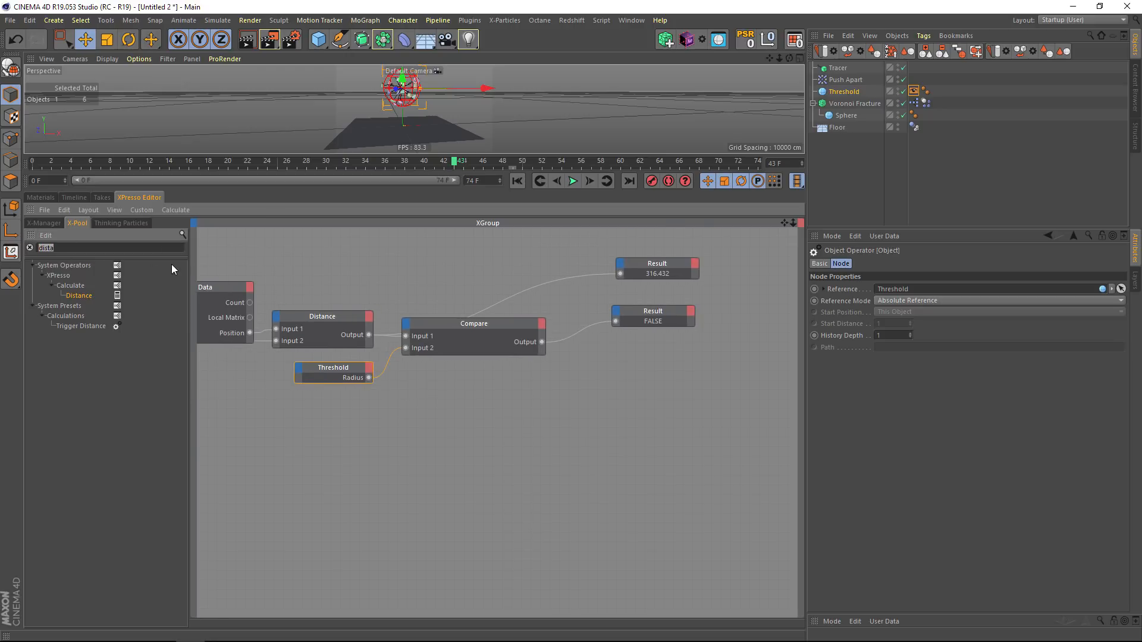
{"action": "type", "text": "dyna"}
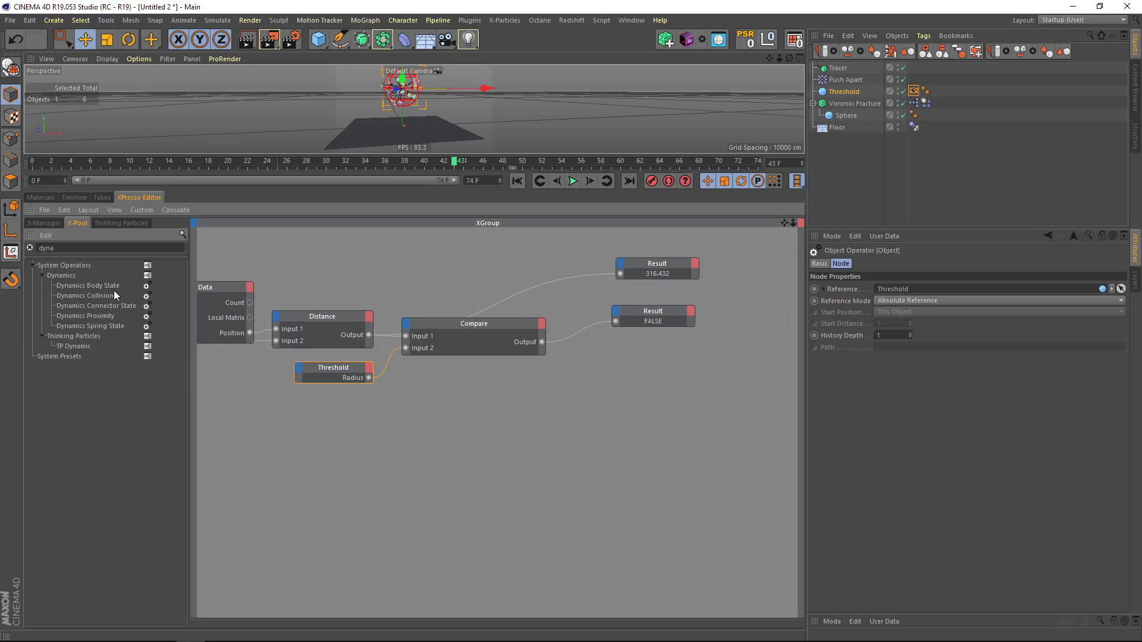
{"action": "left_click_drag", "start_coordinate": [534, 431], "coordinate": [634, 407]}
- Connect the Voronoi Fracture node's Object output to the Object input of the Dynamics Body State node
{"action": "right_click_drag", "start_coordinate": [621, 455], "coordinate": [580, 483], "text": "alt"}
{"action": "middle_click_drag", "start_coordinate": [513, 479], "coordinate": [594, 494], "text": "alt"}
{"action": "right_click_drag", "start_coordinate": [593, 494], "coordinate": [608, 484], "text": "alt"}
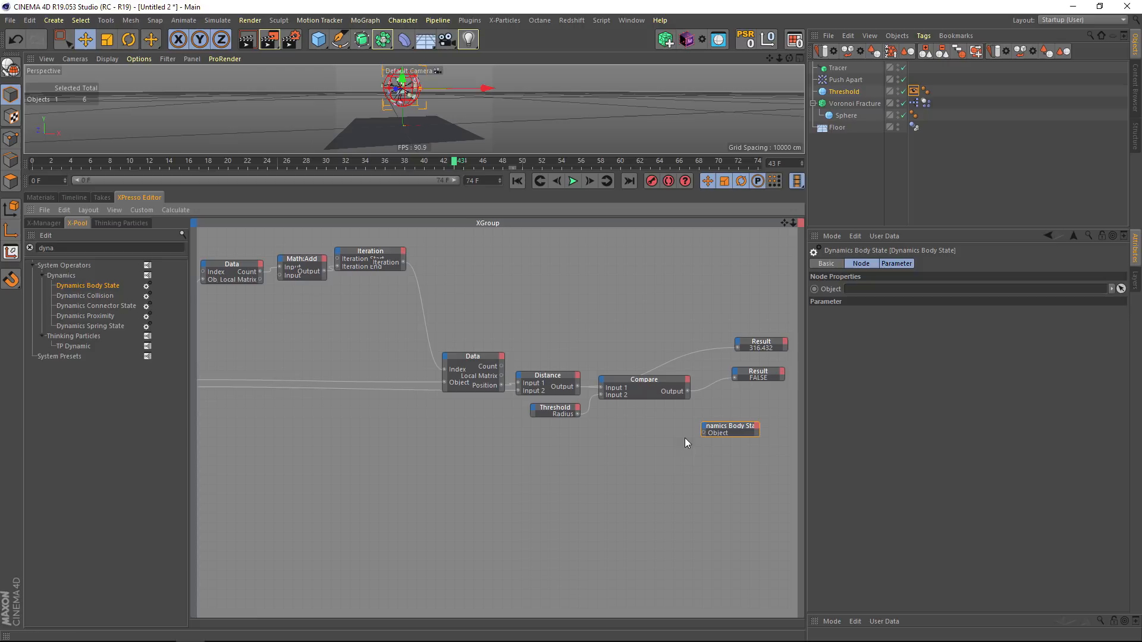
{"action": "scroll", "coordinate": [716, 441], "scroll_direction": "up", "scroll_amount": 5}
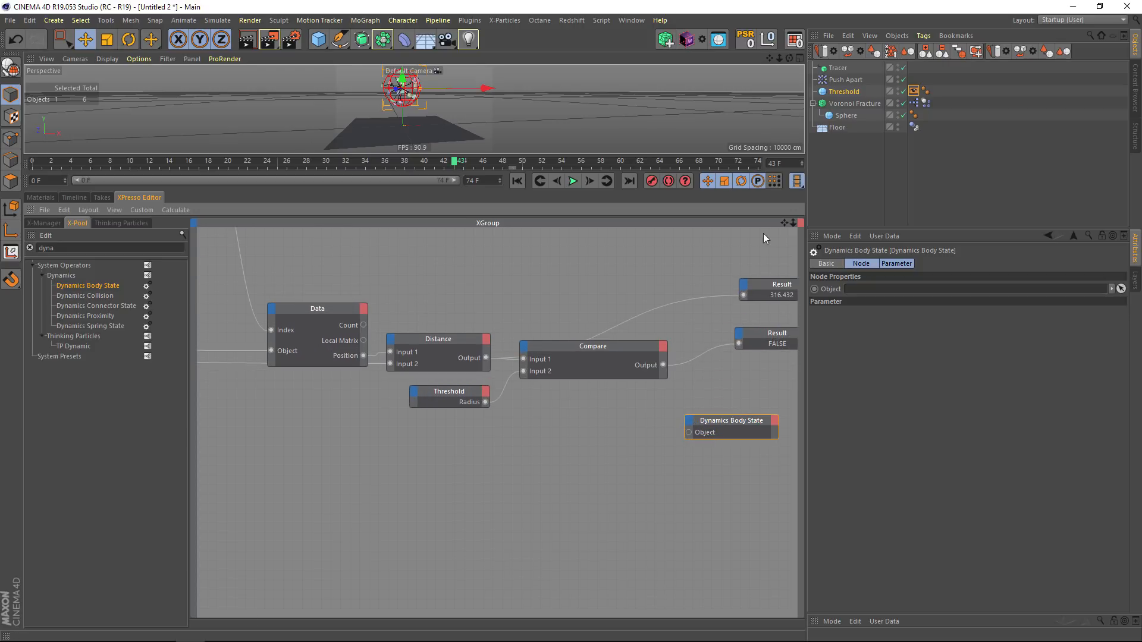
{"action": "left_click_drag", "start_coordinate": [709, 419], "coordinate": [672, 427]}
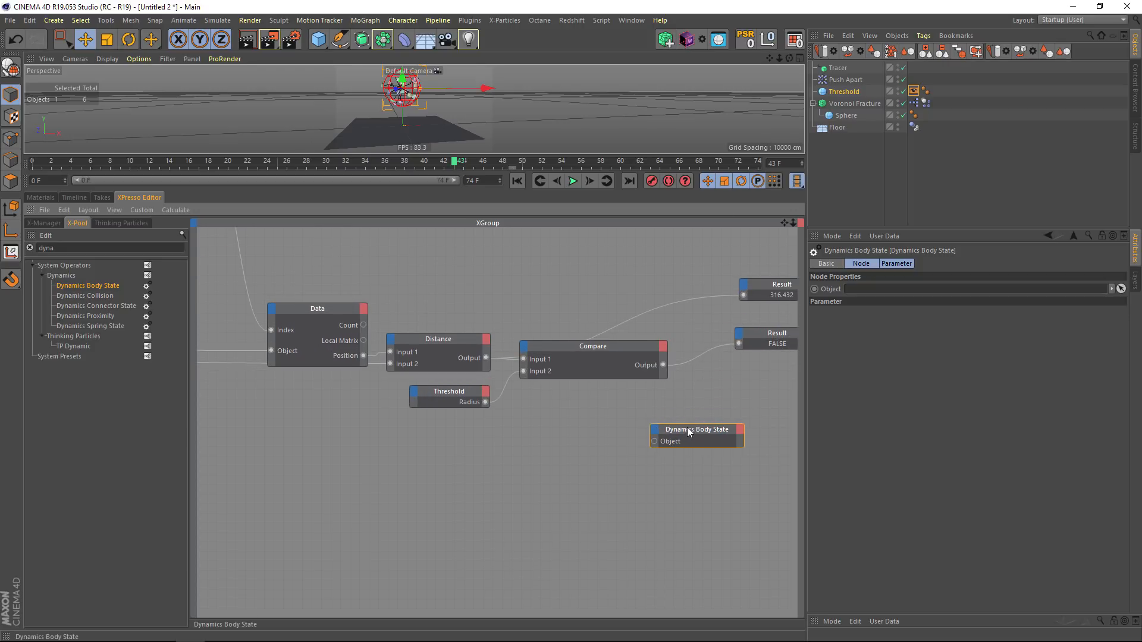
{"action": "right_click_drag", "start_coordinate": [509, 416], "coordinate": [444, 439], "text": "alt"}
{"action": "middle_click_drag", "start_coordinate": [444, 438], "coordinate": [545, 475], "text": "alt"}
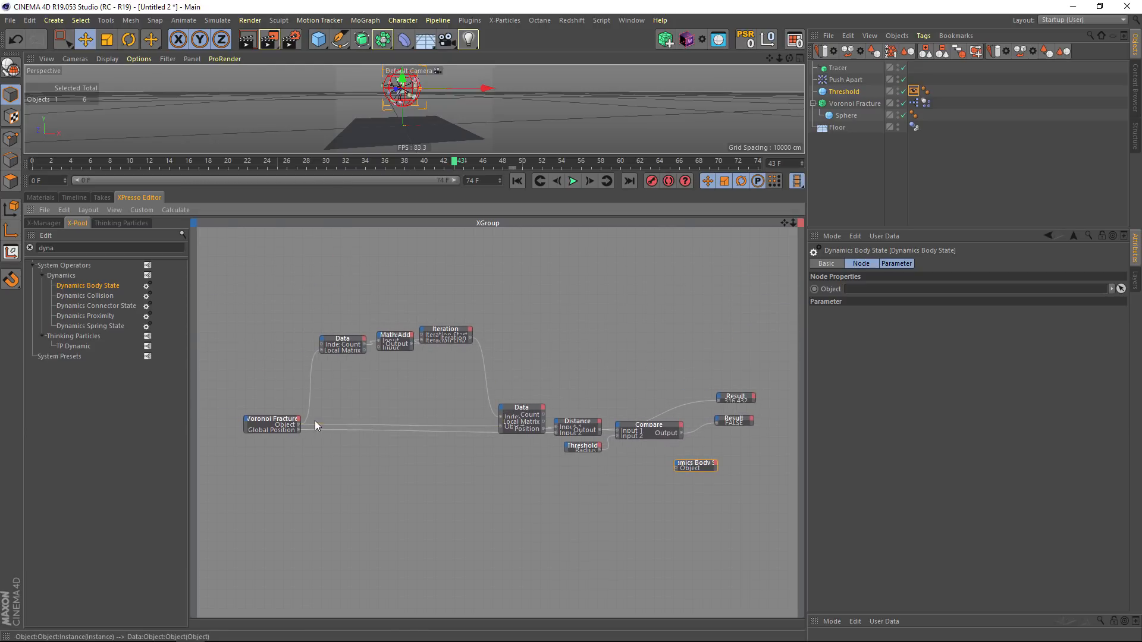
{"action": "left_click_drag", "start_coordinate": [298, 424], "coordinate": [675, 468]}
- Add a Trigger input to the Dynamics Body State node and shift the node slightly closer to Compare
{"action": "scroll", "coordinate": [728, 474], "scroll_direction": "up", "scroll_amount": 4}
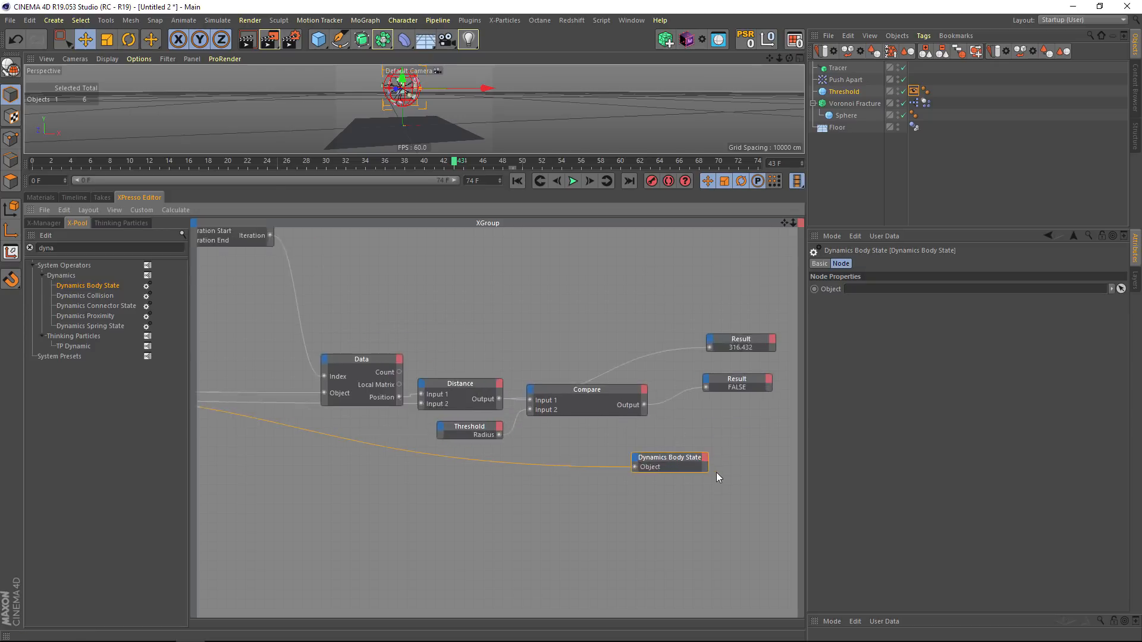
{"action": "middle_click_drag", "start_coordinate": [663, 459], "coordinate": [649, 428], "text": "alt"}
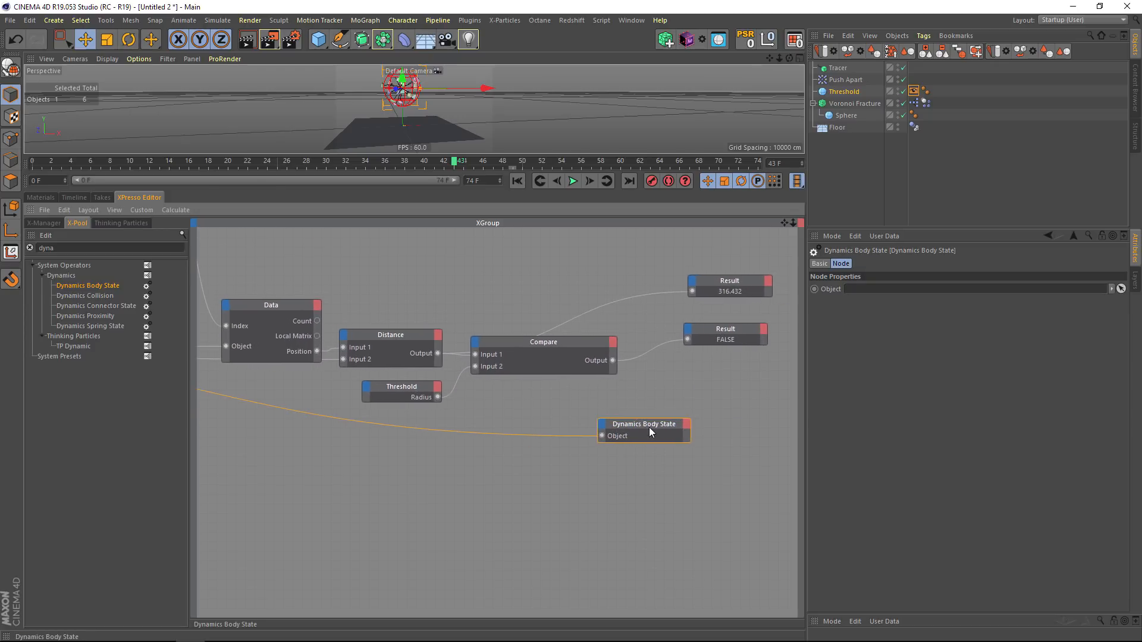
{"action": "left_click", "coordinate": [603, 423]}
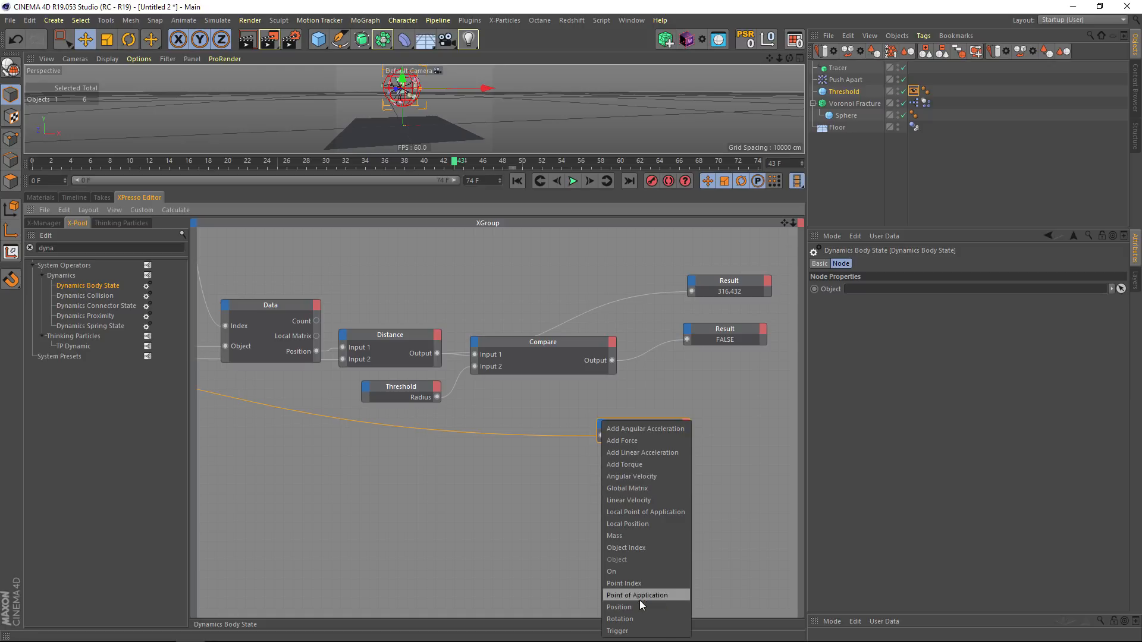
{"action": "left_click", "coordinate": [618, 631]}
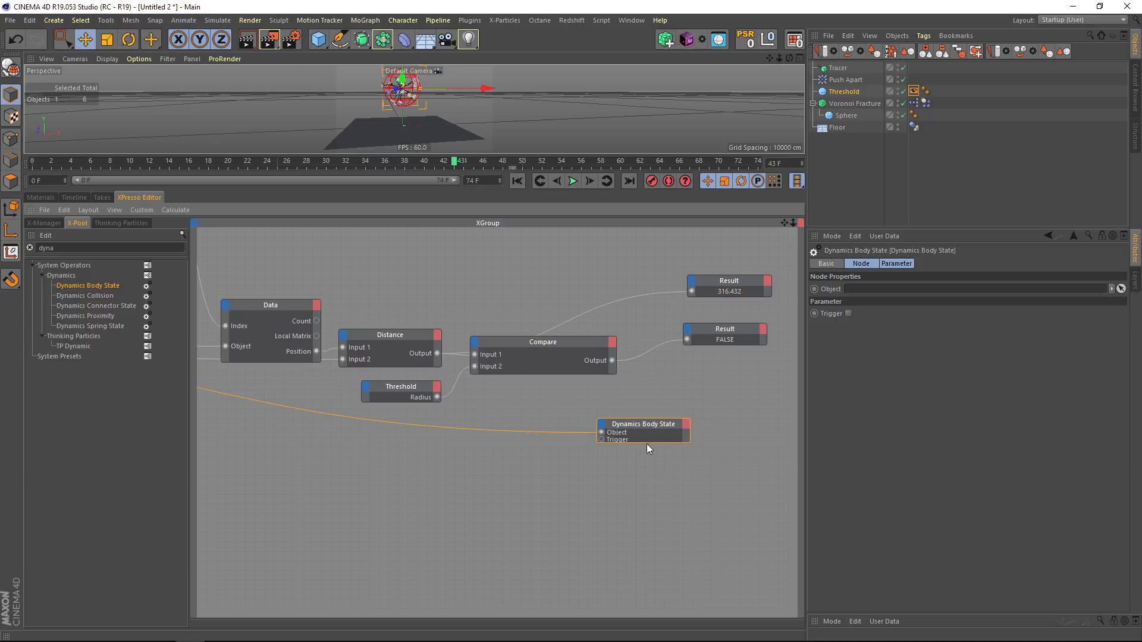
{"action": "left_click_drag", "start_coordinate": [644, 426], "coordinate": [605, 419]}
- Set the Trigger of the Voronoi Fracture's Dynamics Body tag to By XPresso
{"action": "left_click", "coordinate": [926, 103]}
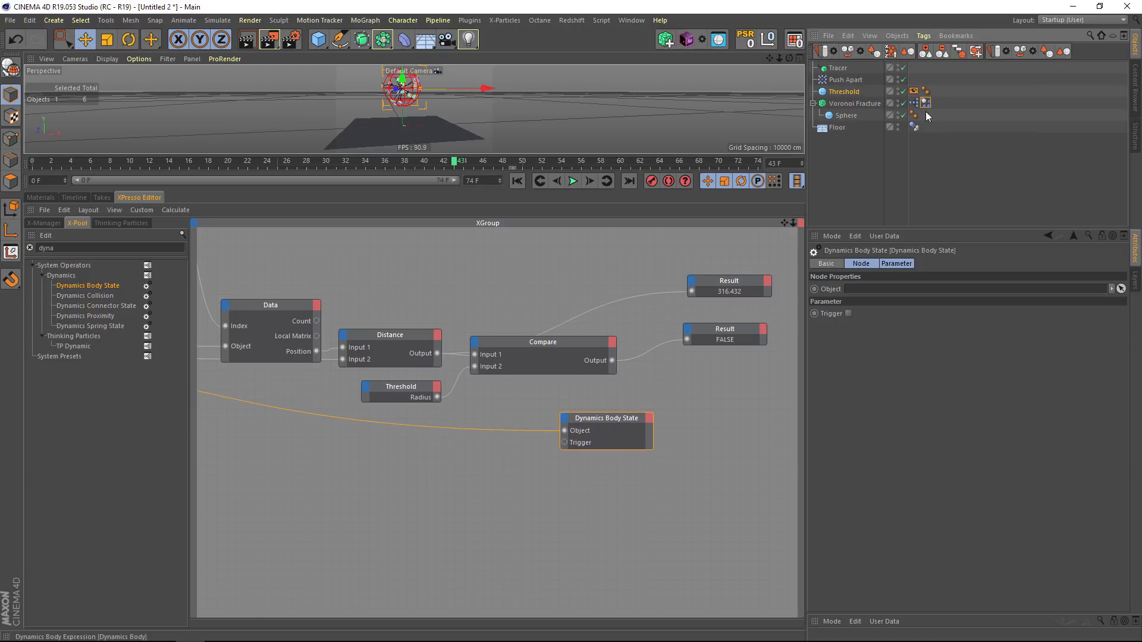
{"action": "left_click", "coordinate": [860, 264]}
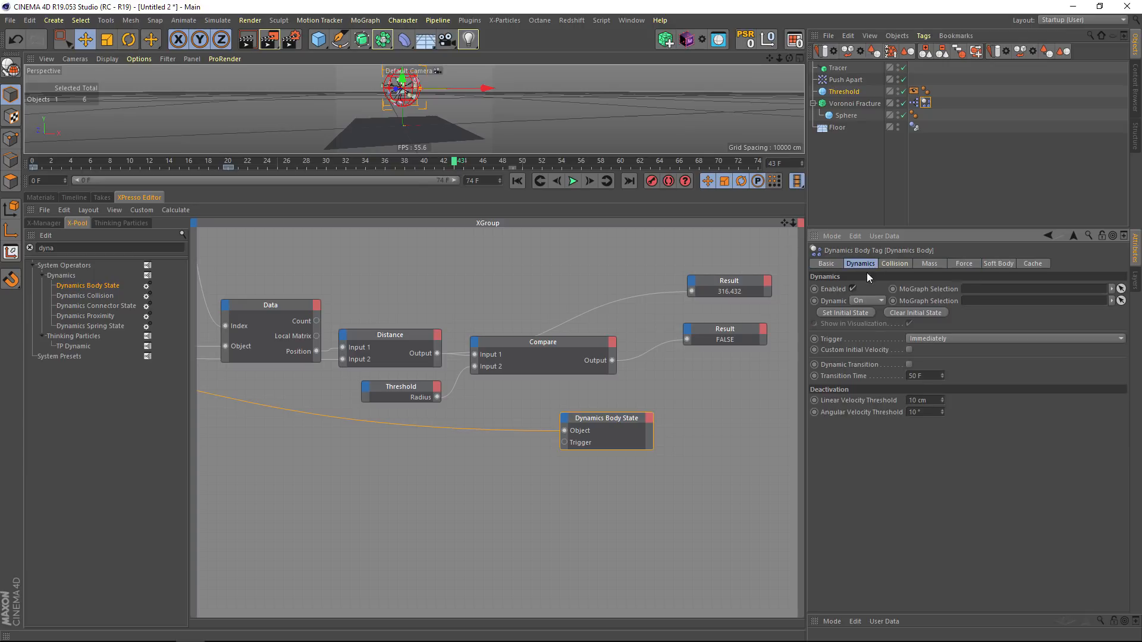
{"action": "left_click", "coordinate": [927, 338]}
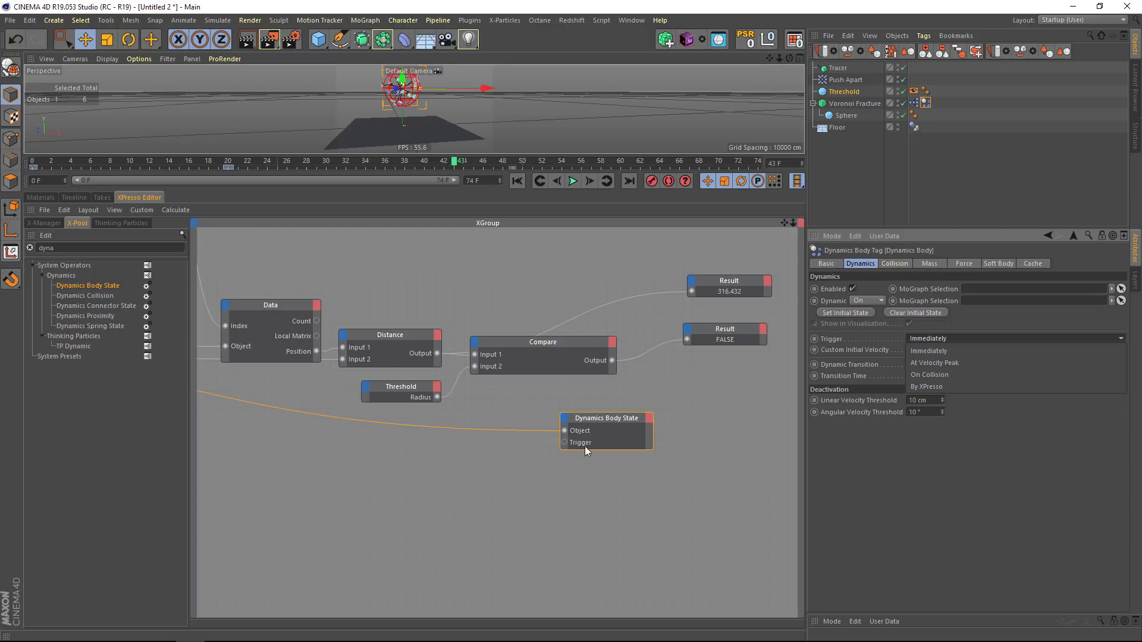
{"action": "left_click", "coordinate": [937, 387]}
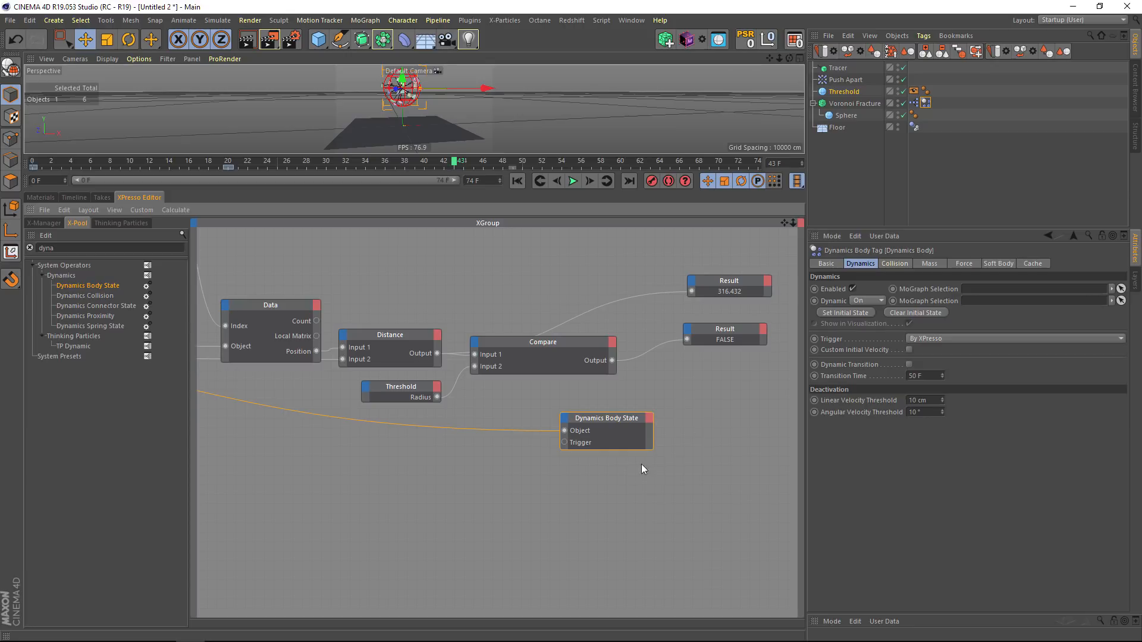
- Place the Dynamics Body State node under the Result nodes and connect the Compare Output to its Trigger input
{"action": "scroll", "coordinate": [641, 465], "scroll_direction": "down", "scroll_amount": 2}
{"action": "middle_click_drag", "start_coordinate": [559, 432], "coordinate": [564, 477], "text": "alt"}
{"action": "left_click_drag", "start_coordinate": [573, 467], "coordinate": [677, 456]}
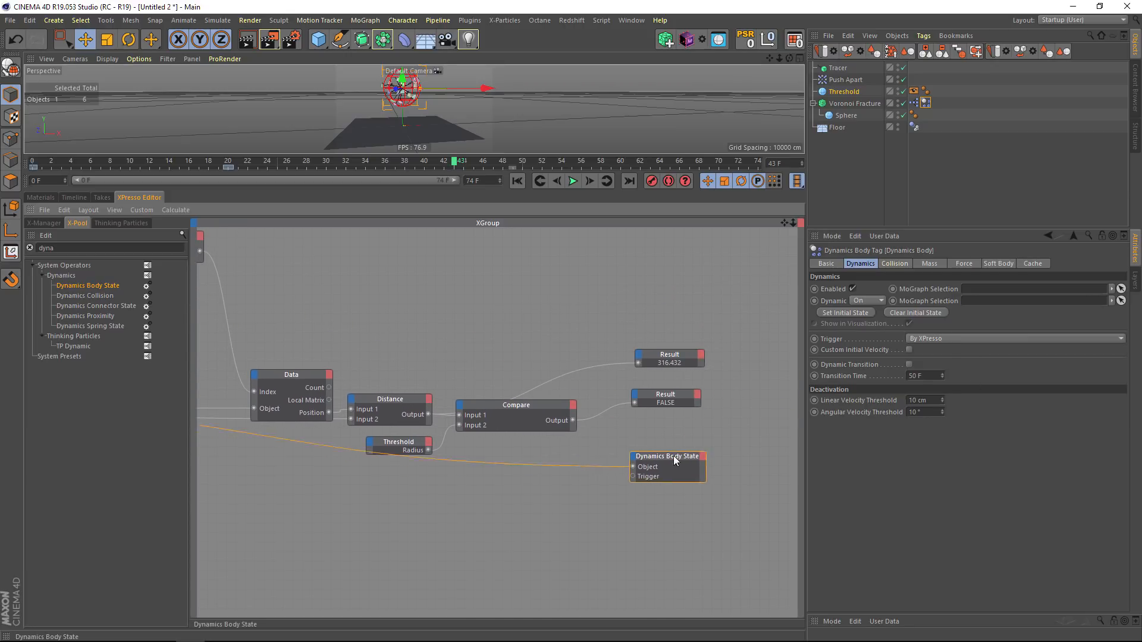
{"action": "left_click_drag", "start_coordinate": [573, 420], "coordinate": [585, 437]}
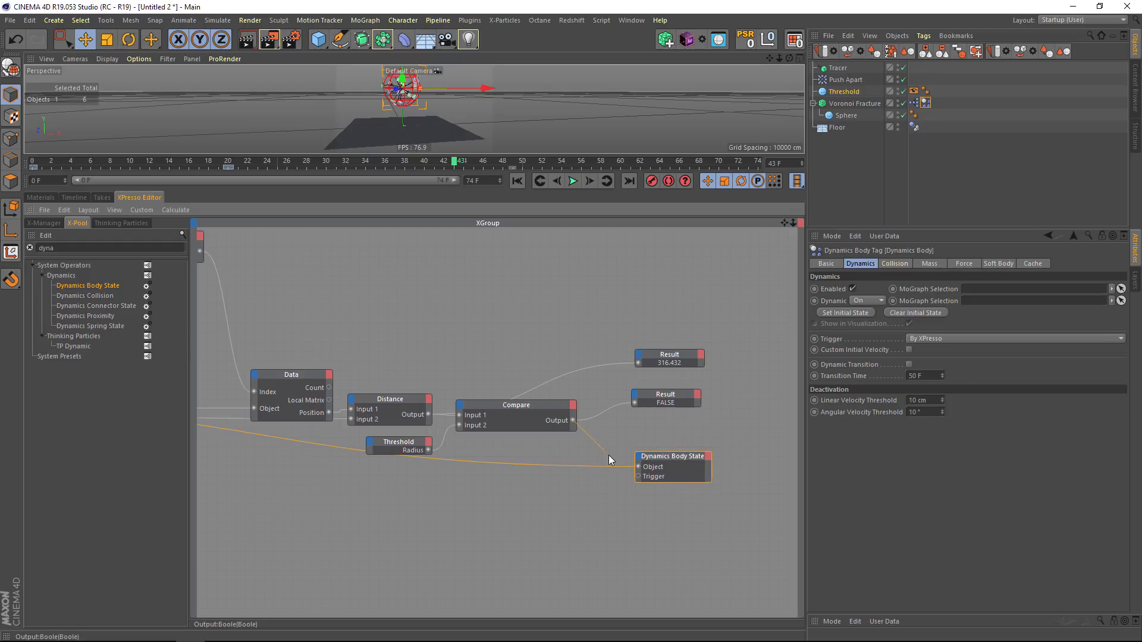
{"action": "left_click_drag", "start_coordinate": [639, 480], "coordinate": [638, 476]}
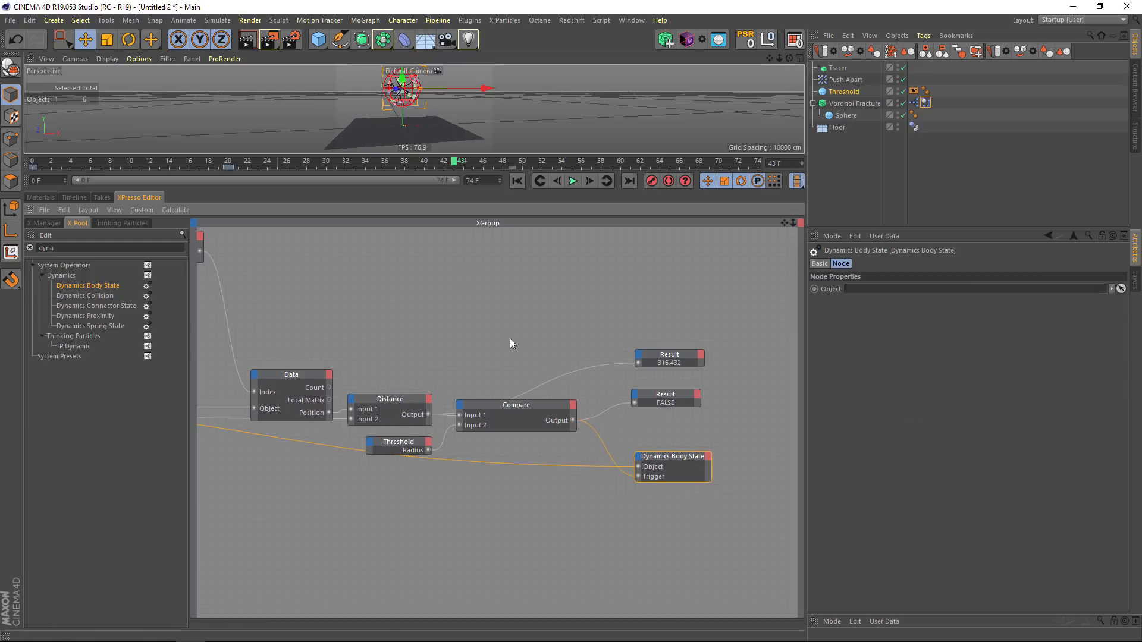
- Enlarge the viewport and examine the fragments' positions relative to the Threshold sphere up close
{"action": "scroll", "coordinate": [426, 107], "scroll_direction": "up", "scroll_amount": 3}
{"action": "left_click_drag", "start_coordinate": [435, 155], "coordinate": [437, 315]}
{"action": "middle_click_drag", "start_coordinate": [423, 244], "coordinate": [539, 339], "text": "alt"}
{"action": "right_click_drag", "start_coordinate": [539, 344], "coordinate": [405, 157], "text": "alt"}
{"action": "right_click_drag", "start_coordinate": [502, 221], "coordinate": [481, 217], "text": "alt"}
{"action": "middle_click_drag", "start_coordinate": [404, 175], "coordinate": [452, 220], "text": "alt"}
{"action": "right_click_drag", "start_coordinate": [433, 192], "coordinate": [452, 197], "text": "alt"}
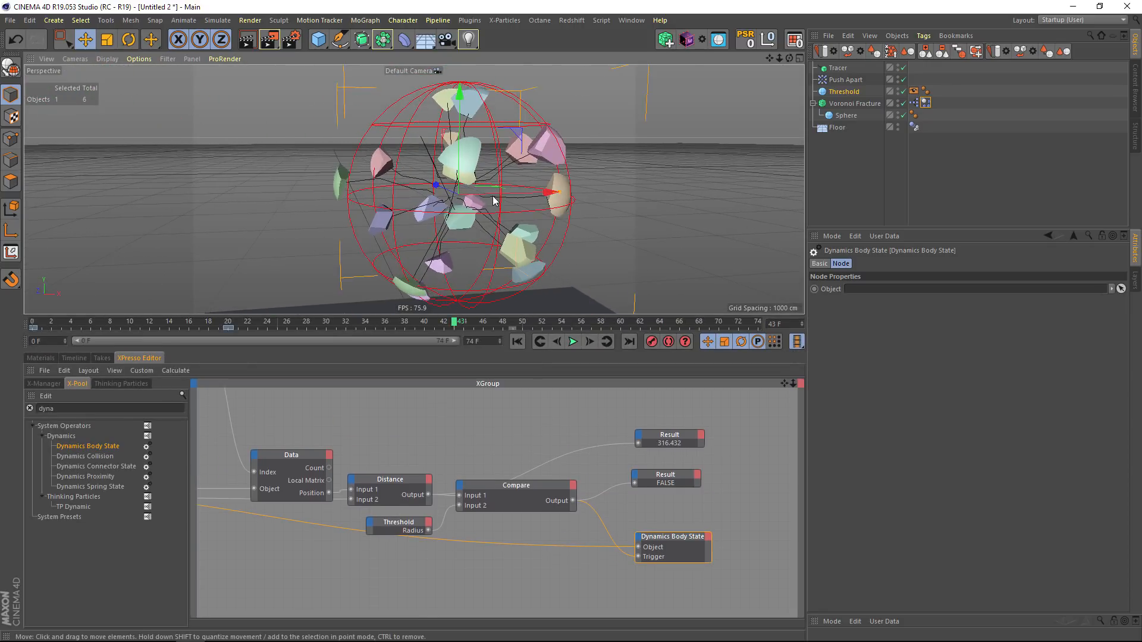
{"action": "middle_click_drag", "start_coordinate": [493, 197], "coordinate": [484, 181], "text": "alt"}
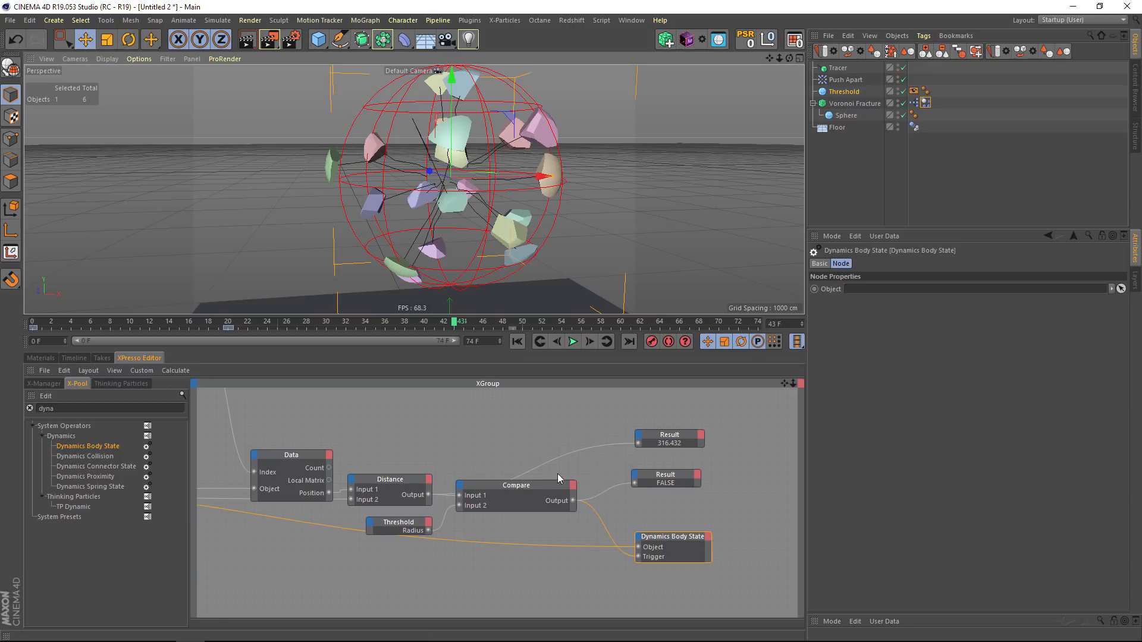
- Set the Compare node's function to > so distances greater than the Threshold radius fire the trigger
{"action": "left_click", "coordinate": [515, 491]}
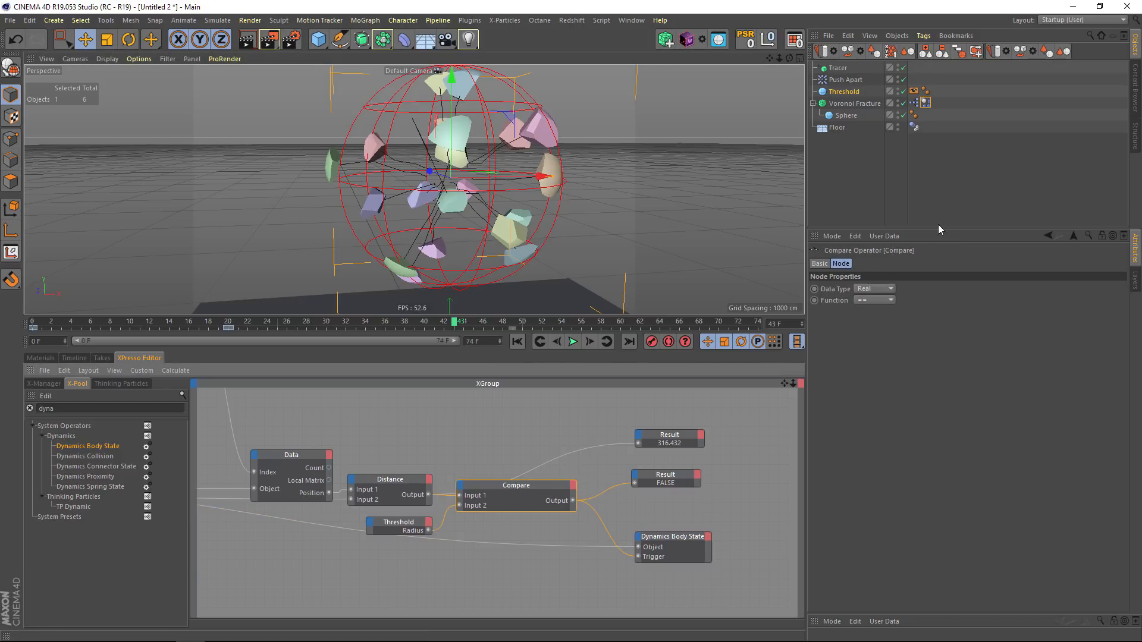
{"action": "left_click", "coordinate": [871, 300]}
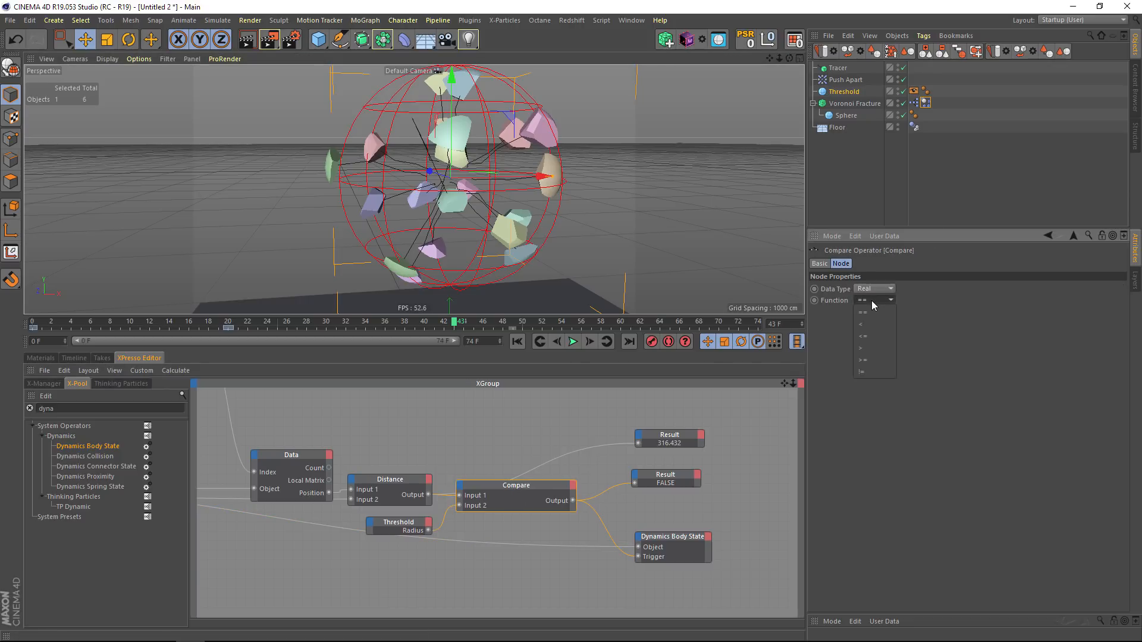
{"action": "left_click", "coordinate": [875, 347]}
- Play the simulation from the first frame to check how the fragments behave past the Threshold sphere
{"action": "scroll", "coordinate": [685, 232], "scroll_direction": "down", "scroll_amount": 3}
{"action": "middle_click_drag", "start_coordinate": [601, 239], "coordinate": [527, 191], "text": "alt"}
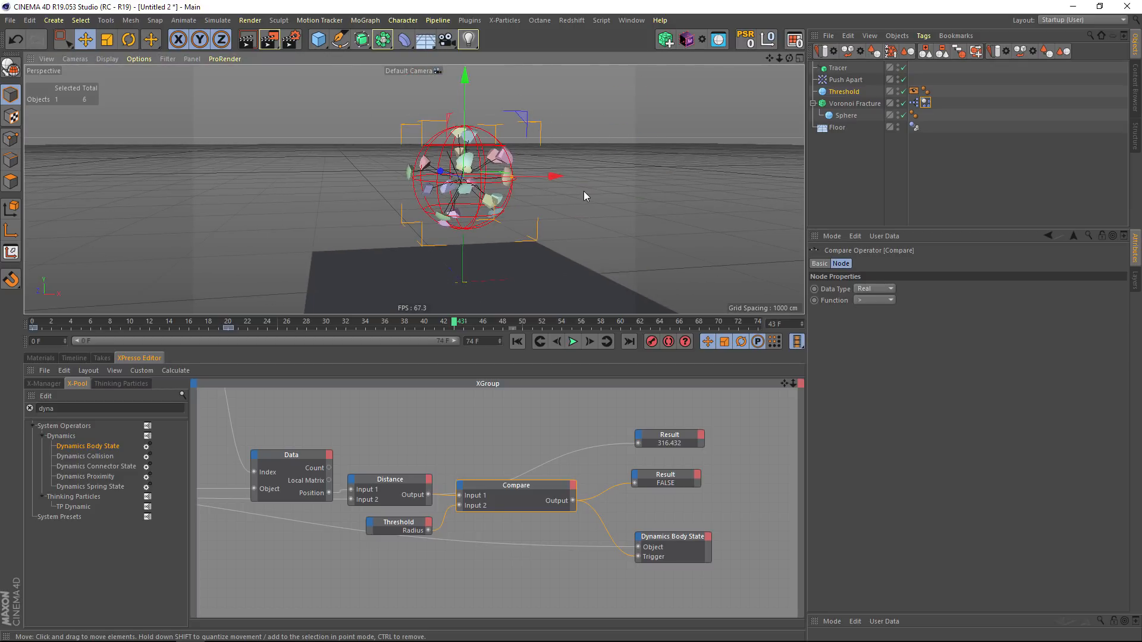
{"action": "left_click", "coordinate": [517, 341]}
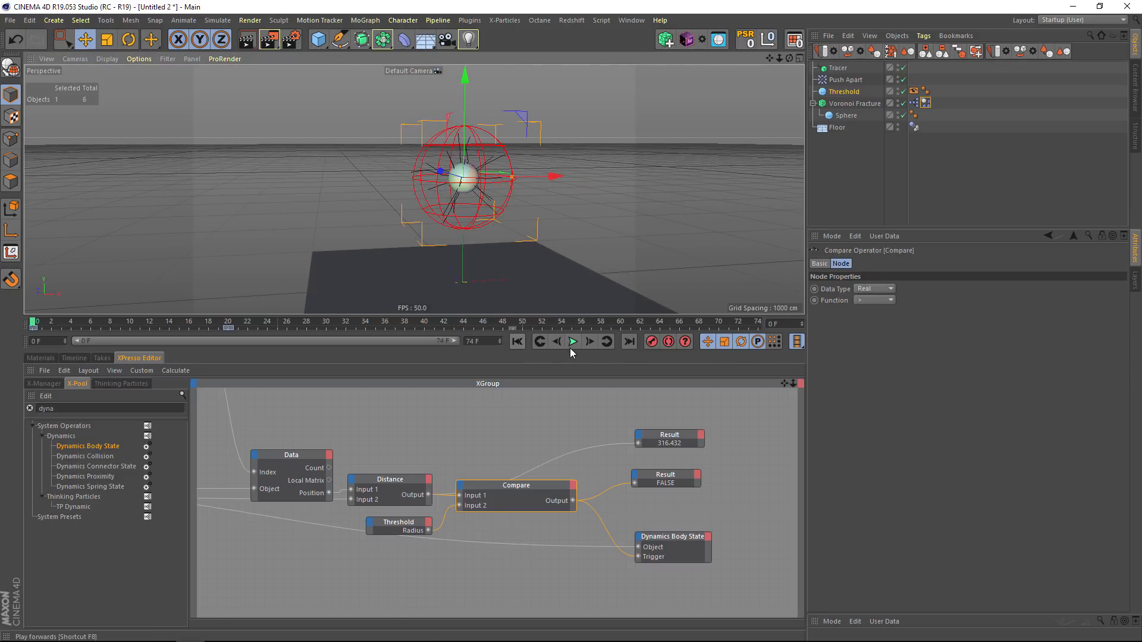
{"action": "left_click", "coordinate": [572, 342]}
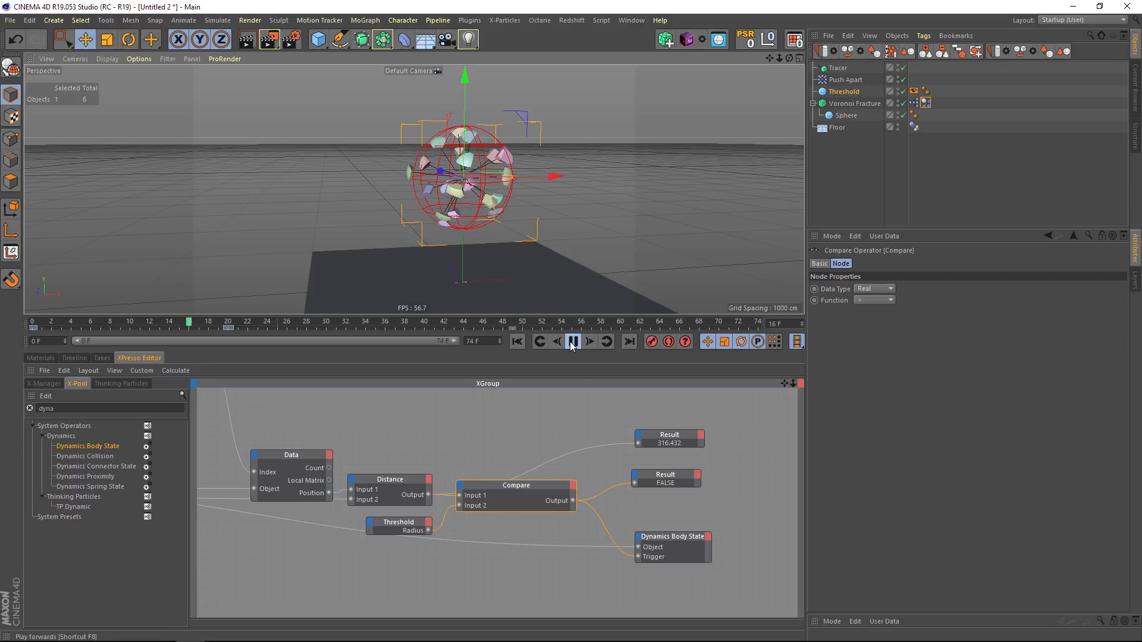
{"action": "left_click", "coordinate": [572, 342]}
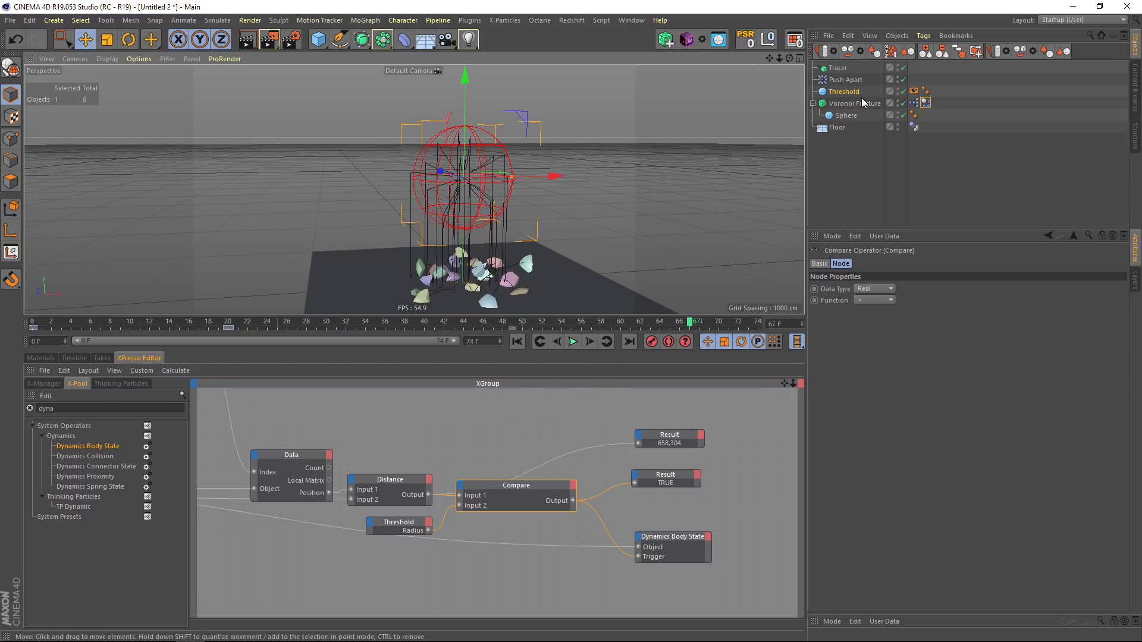
- Review the Force settings of the Voronoi Fracture's Dynamics Body tag and replay the simulation from the first frame
{"action": "left_click", "coordinate": [926, 103]}
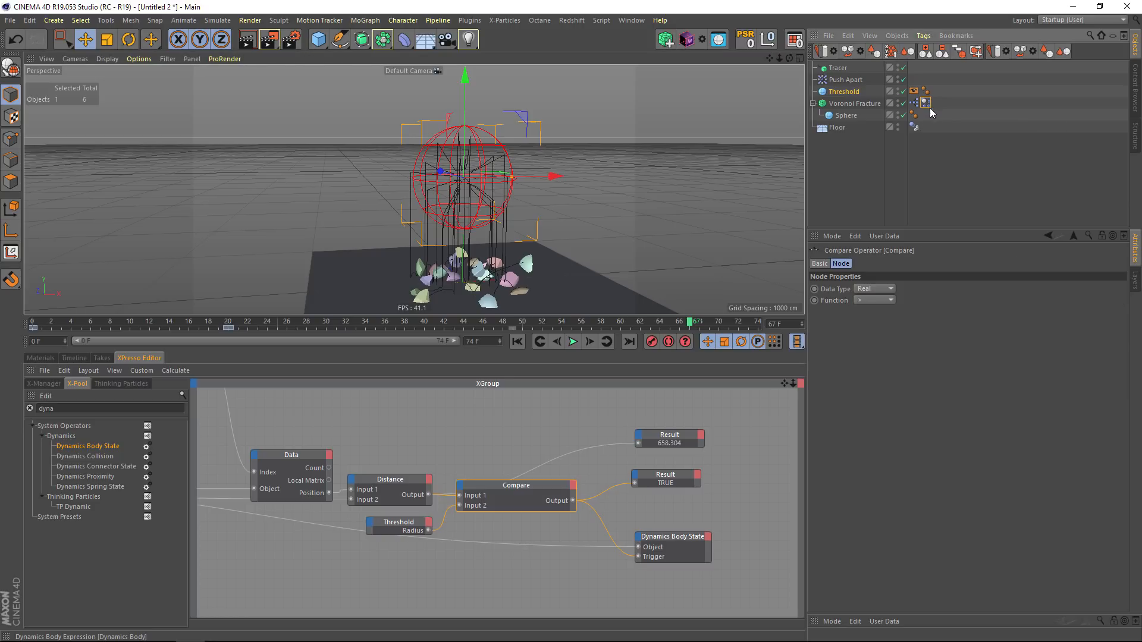
{"action": "left_click", "coordinate": [963, 264]}
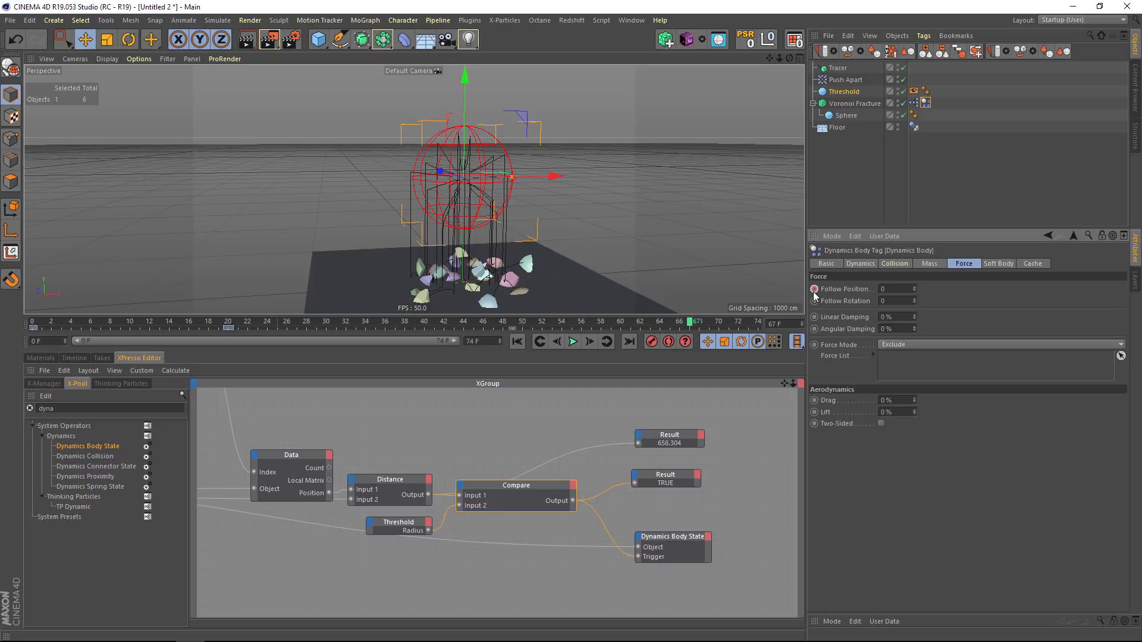
{"action": "left_click", "coordinate": [517, 342]}
{"action": "left_click", "coordinate": [573, 344]}
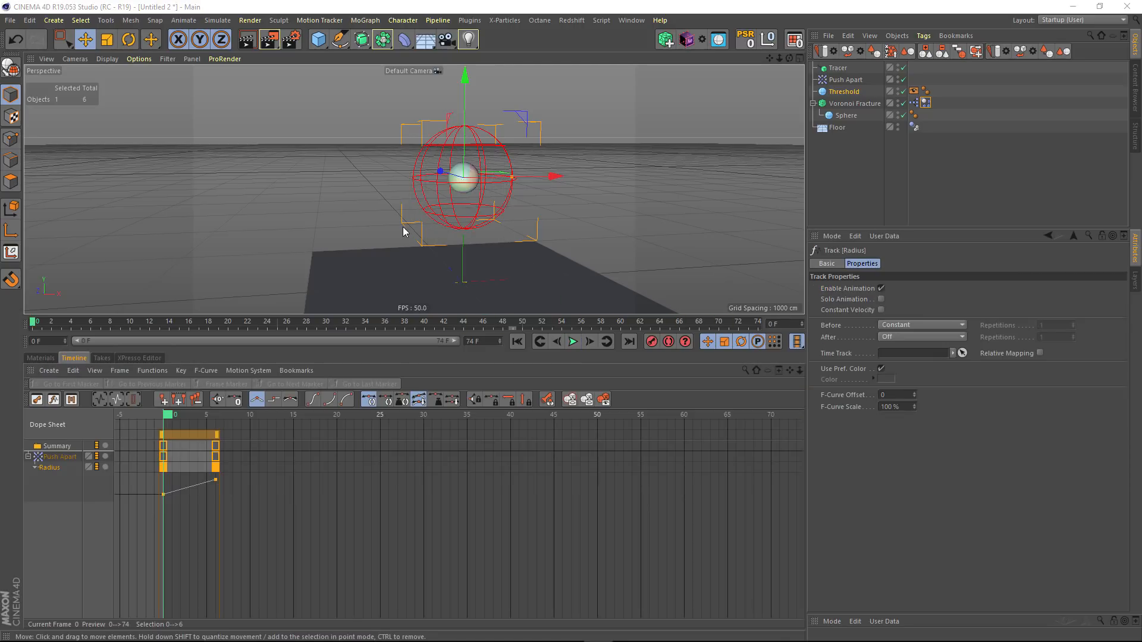
- Set the Push Apart effector's Radius track to Continue after its last keyframe
{"action": "middle_click_drag", "start_coordinate": [415, 225], "coordinate": [418, 261], "text": "alt"}
{"action": "scroll", "coordinate": [441, 220], "scroll_direction": "up", "scroll_amount": 5}
{"action": "middle_click_drag", "start_coordinate": [446, 210], "coordinate": [365, 194], "text": "alt"}
{"action": "right_click_drag", "start_coordinate": [363, 189], "coordinate": [436, 217], "text": "alt"}
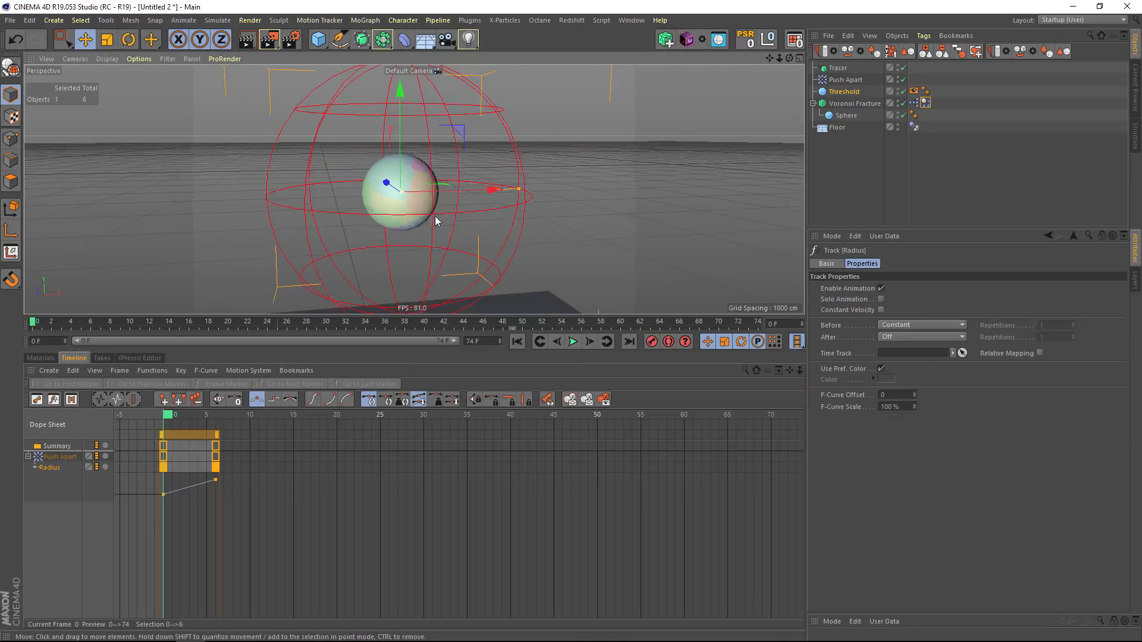
{"action": "left_click_drag", "start_coordinate": [435, 217], "coordinate": [453, 210], "text": "alt"}
{"action": "right_click_drag", "start_coordinate": [453, 210], "coordinate": [421, 210], "text": "alt"}
{"action": "middle_click_drag", "start_coordinate": [446, 210], "coordinate": [447, 236], "text": "alt"}
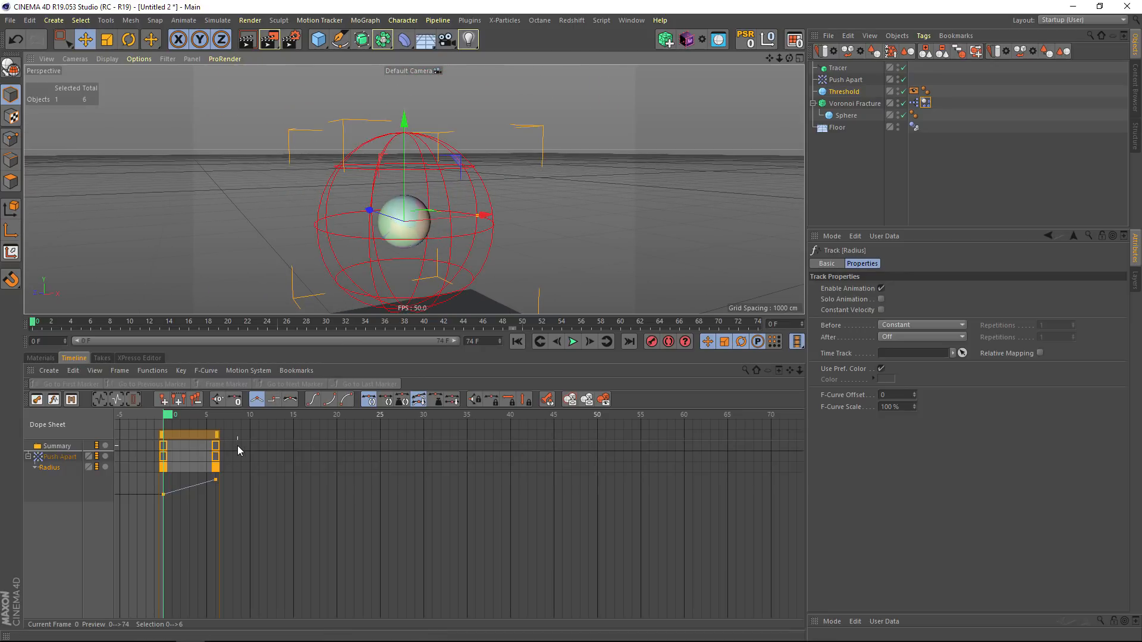
{"action": "right_click", "coordinate": [51, 467]}
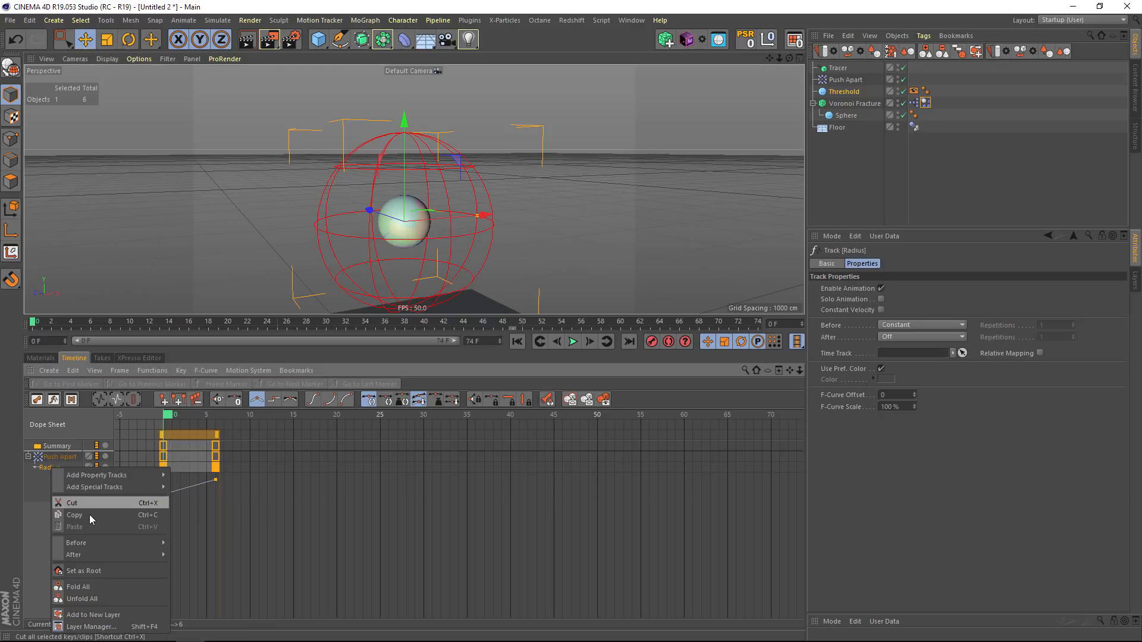
{"action": "mouse_move", "coordinate": [129, 555]}
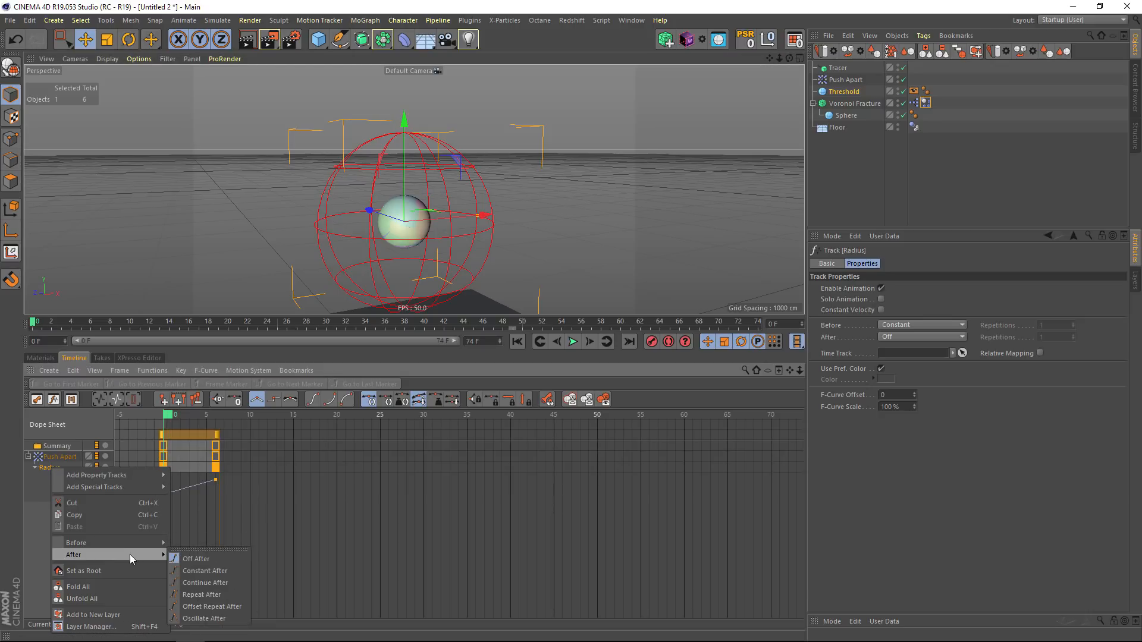
{"action": "left_click", "coordinate": [205, 583]}
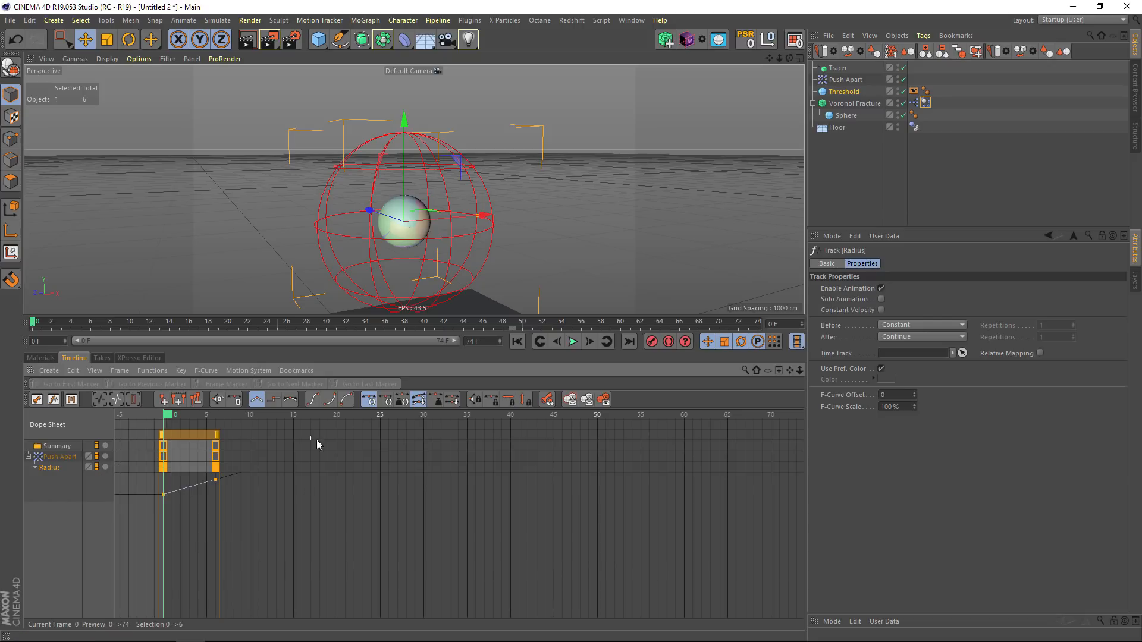
- Set the value of the Radius track's keyframe at frame 6 to 13 cm
{"action": "left_click", "coordinate": [216, 480]}
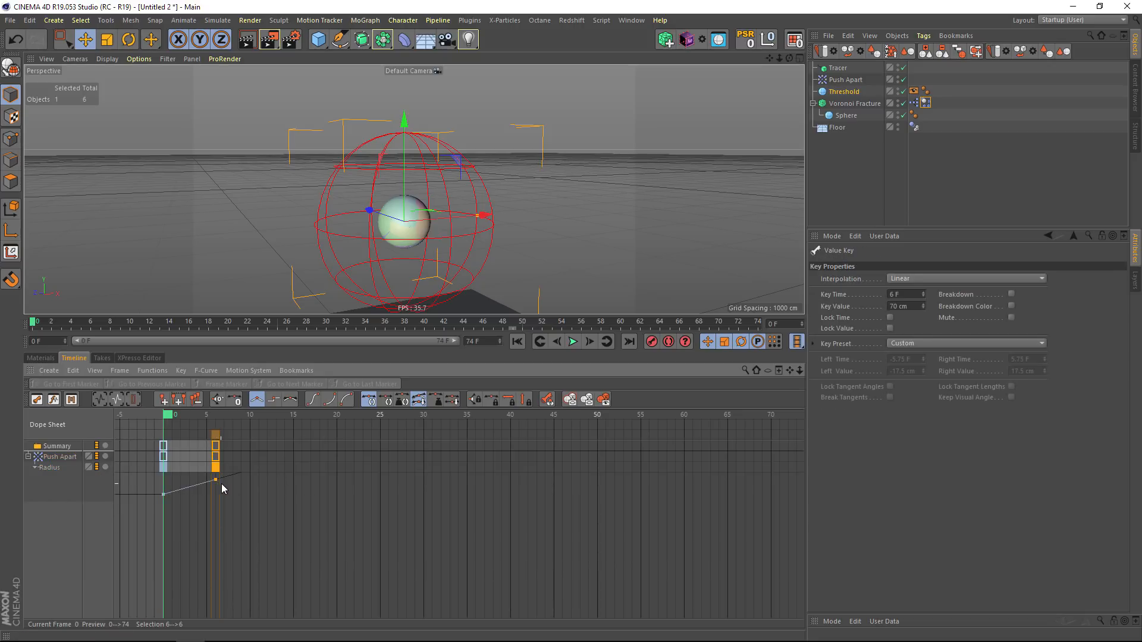
{"action": "left_click", "coordinate": [923, 309]}
{"action": "left_click_drag", "start_coordinate": [924, 321], "coordinate": [920, 341]}
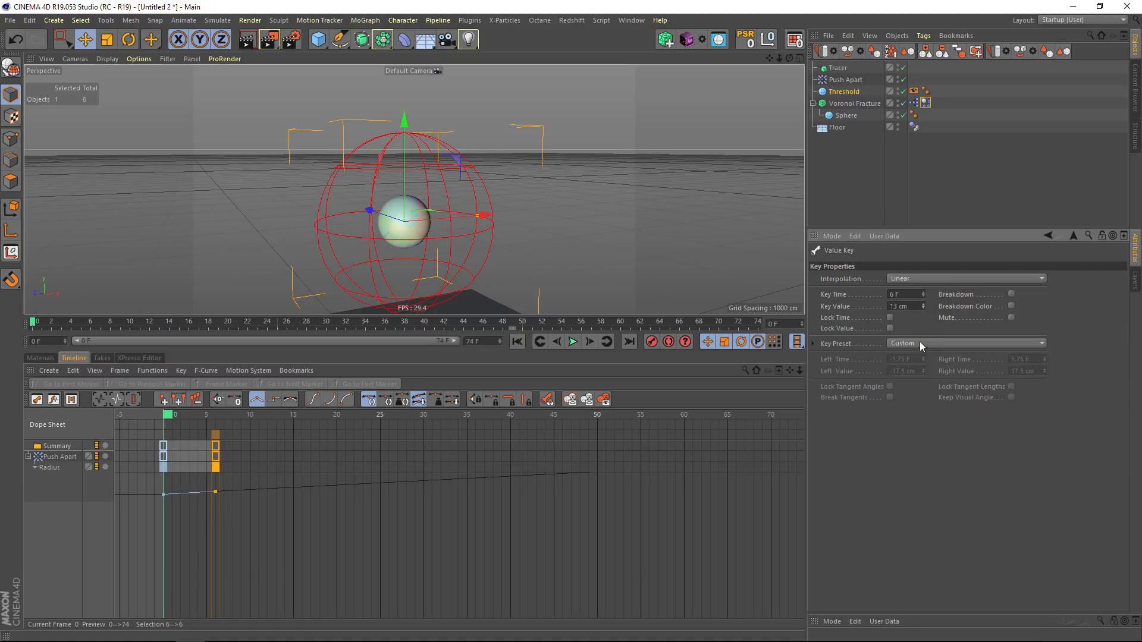
- Display the Radius track as an F-curve and play the simulation to check the fragments' outward motion
{"action": "left_click", "coordinate": [53, 400]}
{"action": "right_click_drag", "start_coordinate": [314, 469], "coordinate": [368, 555], "text": "alt"}
{"action": "middle_click_drag", "start_coordinate": [357, 531], "coordinate": [266, 609], "text": "alt"}
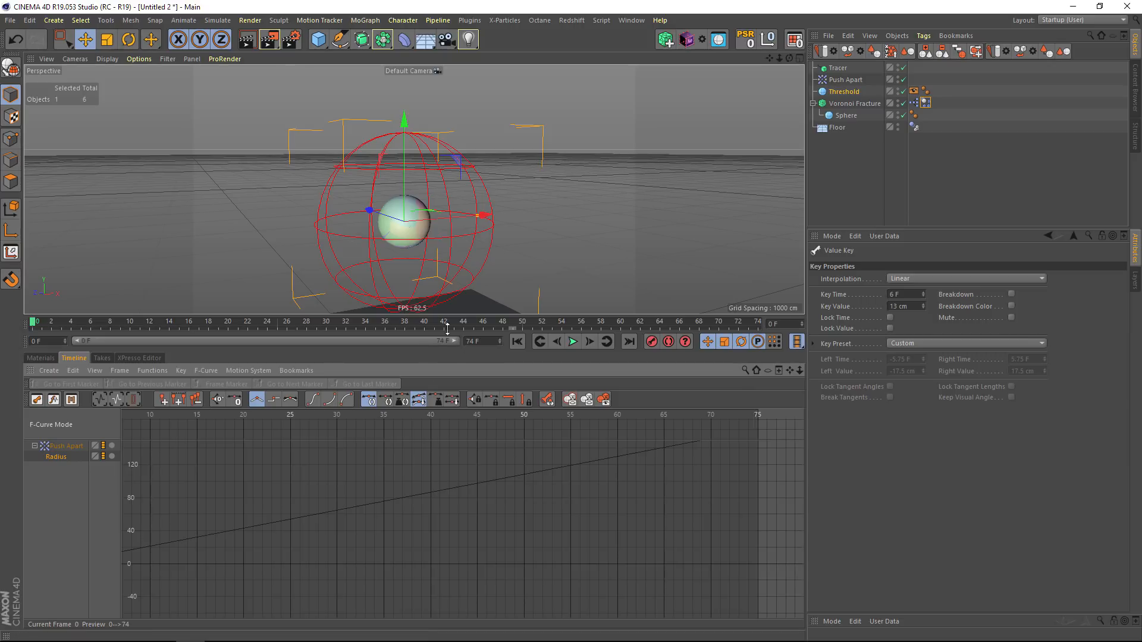
{"action": "left_click", "coordinate": [576, 344]}
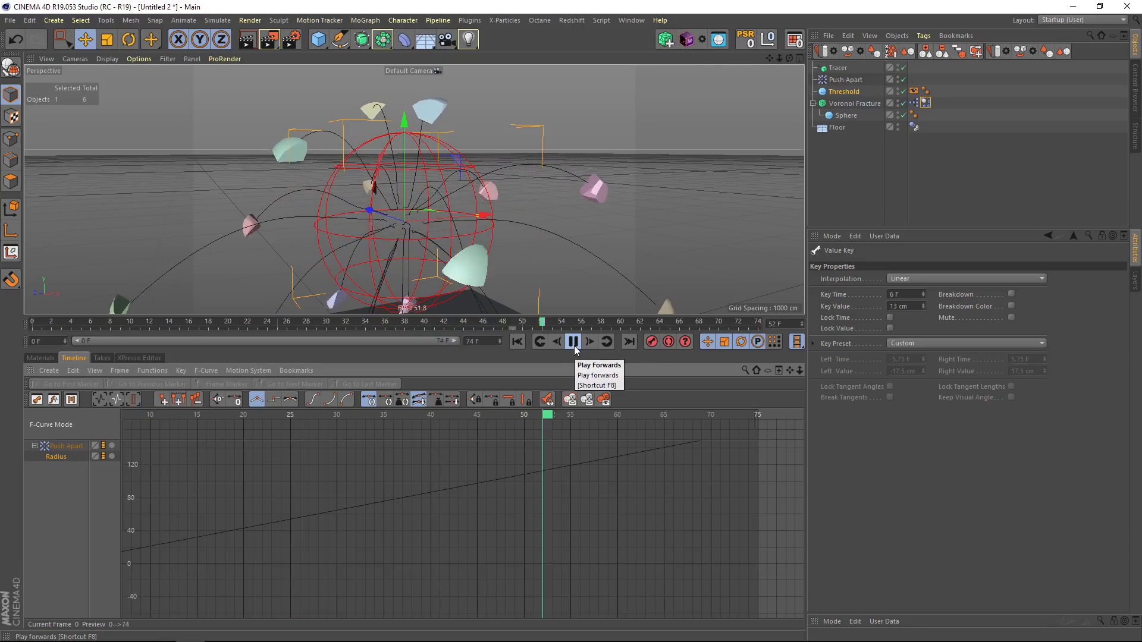
- Move the Radius curve's last keyframe to frame 5 with a value of about 40 cm for a steeper slope
{"action": "middle_click_drag", "start_coordinate": [543, 484], "coordinate": [501, 508], "text": "alt"}
{"action": "right_click_drag", "start_coordinate": [501, 508], "coordinate": [302, 505], "text": "alt"}
{"action": "middle_click_drag", "start_coordinate": [302, 505], "coordinate": [543, 402], "text": "alt"}
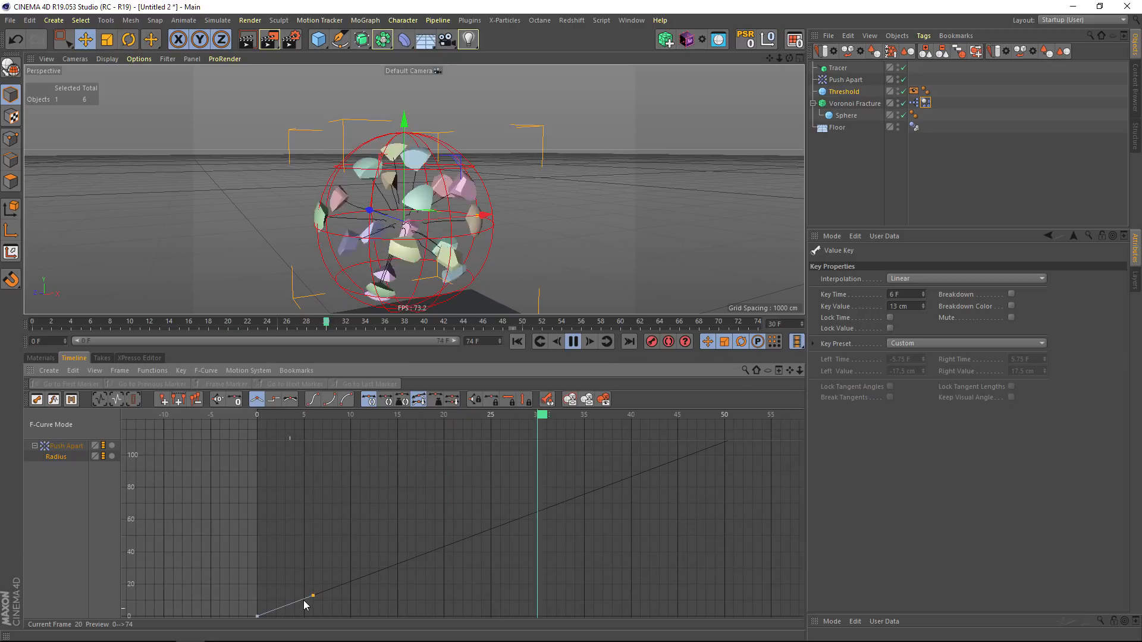
{"action": "left_click_drag", "start_coordinate": [315, 599], "coordinate": [305, 546]}
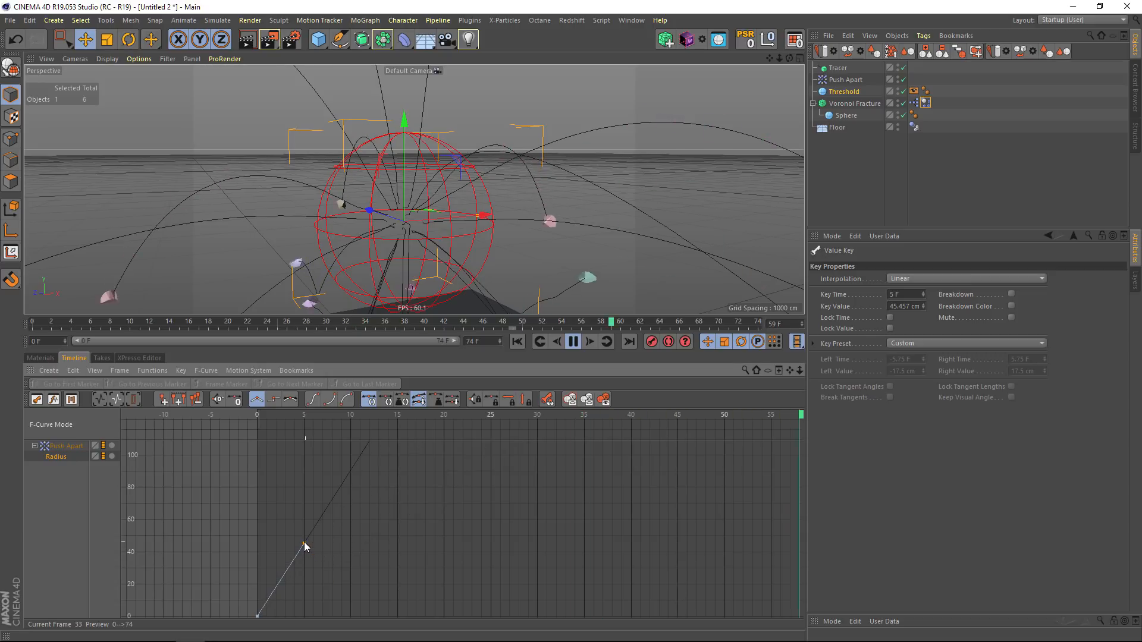
{"action": "left_click_drag", "start_coordinate": [305, 543], "coordinate": [302, 554]}
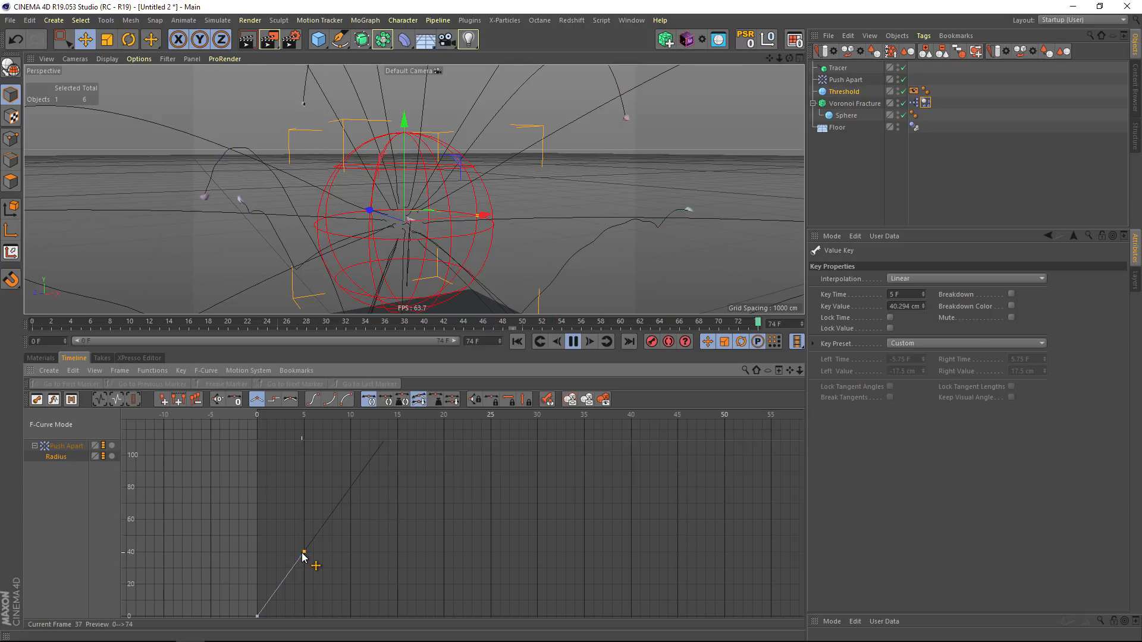
- Examine the fragments' traced arcs around the Threshold sphere from several angles and distances during playback
{"action": "right_click_drag", "start_coordinate": [477, 177], "coordinate": [258, 203], "text": "alt"}
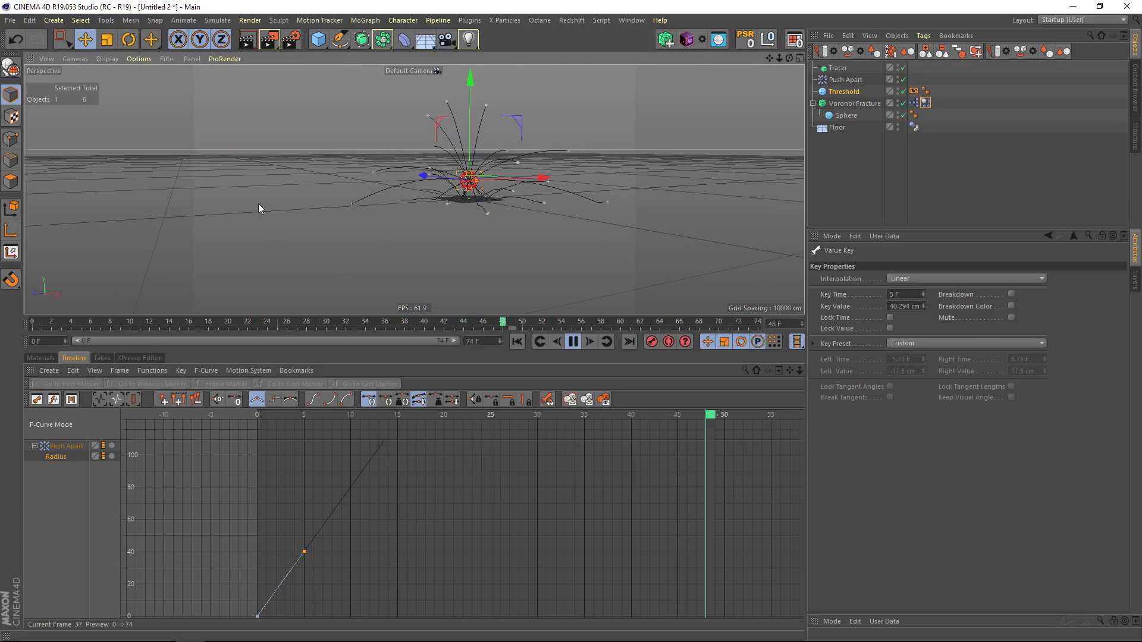
{"action": "right_click_drag", "start_coordinate": [405, 155], "coordinate": [447, 175], "text": "alt"}
{"action": "left_click_drag", "start_coordinate": [447, 174], "coordinate": [507, 154], "text": "alt"}
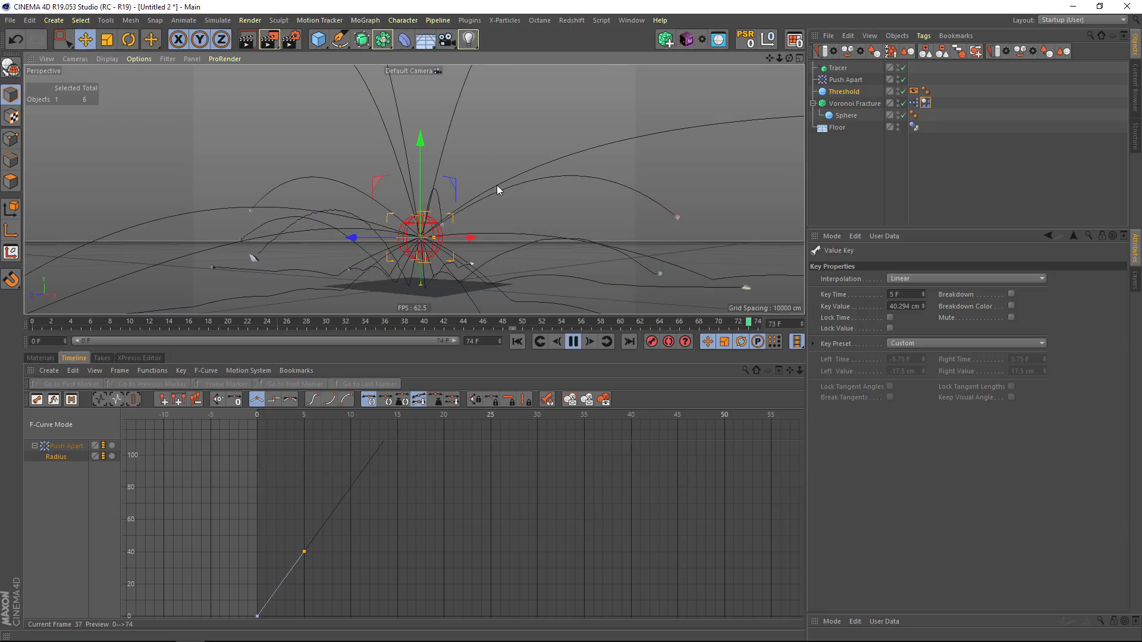
{"action": "left_click_drag", "start_coordinate": [426, 199], "coordinate": [366, 241], "text": "alt"}
{"action": "middle_click_drag", "start_coordinate": [433, 240], "coordinate": [488, 219], "text": "alt"}
{"action": "left_click_drag", "start_coordinate": [488, 220], "coordinate": [470, 191], "text": "alt"}
{"action": "right_click_drag", "start_coordinate": [470, 192], "coordinate": [551, 255], "text": "alt"}
{"action": "middle_click_drag", "start_coordinate": [550, 256], "coordinate": [431, 237], "text": "alt"}
{"action": "mouse_move", "coordinate": [431, 237]}
{"action": "left_mouse_down", "text": "alt"}
{"action": "mouse_move", "coordinate": [445, 204]}
{"action": "mouse_move", "coordinate": [443, 252]}
{"action": "left_mouse_up", "text": "alt"}
{"action": "middle_click_drag", "start_coordinate": [443, 253], "coordinate": [520, 234], "text": "alt"}
{"action": "left_click_drag", "start_coordinate": [519, 235], "coordinate": [556, 243], "text": "alt"}
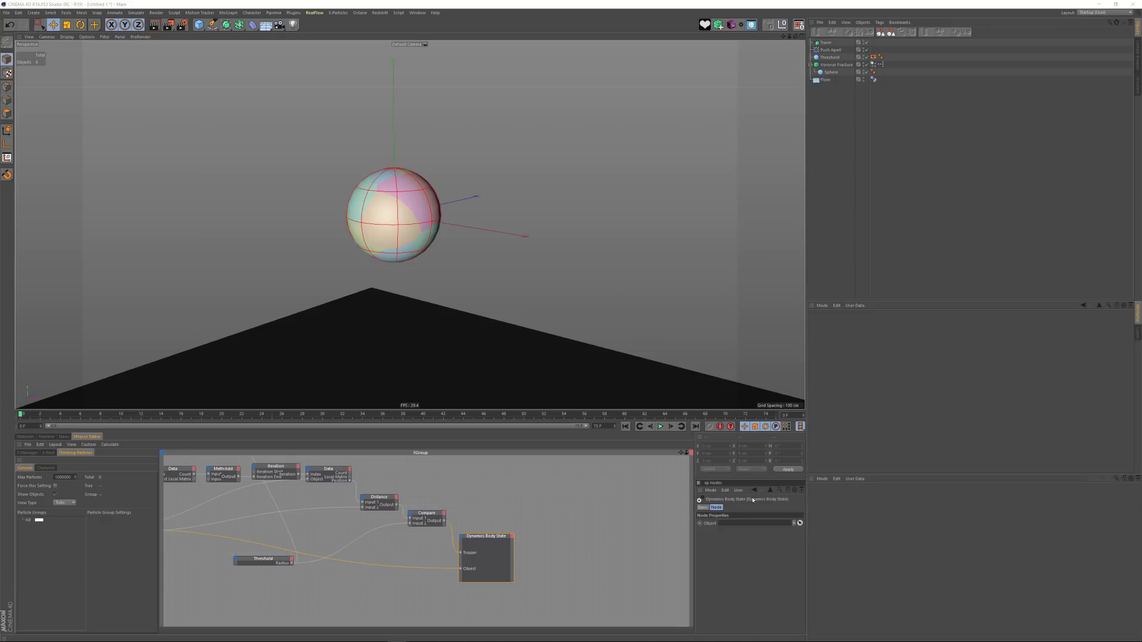
- Play the simulation in the Untitled 1 scene, examine the fragment paths from farther away, and stop playback
{"action": "left_click", "coordinate": [659, 426]}
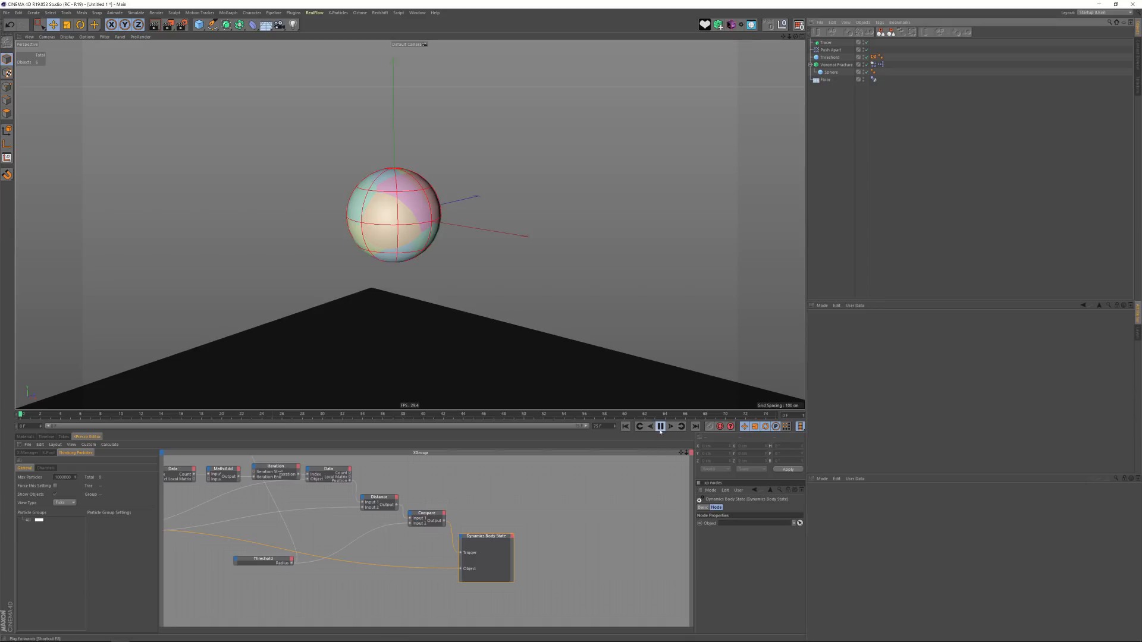
{"action": "left_click_drag", "start_coordinate": [452, 270], "coordinate": [489, 275], "text": "alt"}
{"action": "right_click_drag", "start_coordinate": [488, 275], "coordinate": [294, 278], "text": "alt"}
{"action": "right_click_drag", "start_coordinate": [537, 185], "coordinate": [411, 200], "text": "alt"}
{"action": "middle_click_drag", "start_coordinate": [553, 219], "coordinate": [439, 227], "text": "alt"}
{"action": "left_click_drag", "start_coordinate": [438, 228], "coordinate": [437, 220], "text": "alt"}
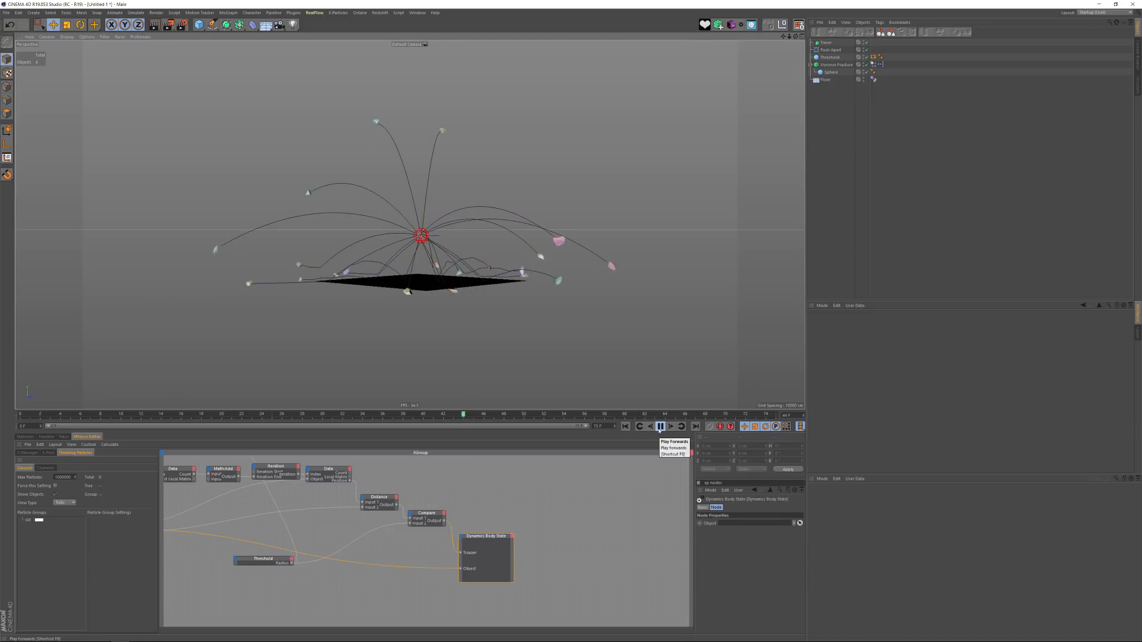
{"action": "left_click", "coordinate": [660, 426]}
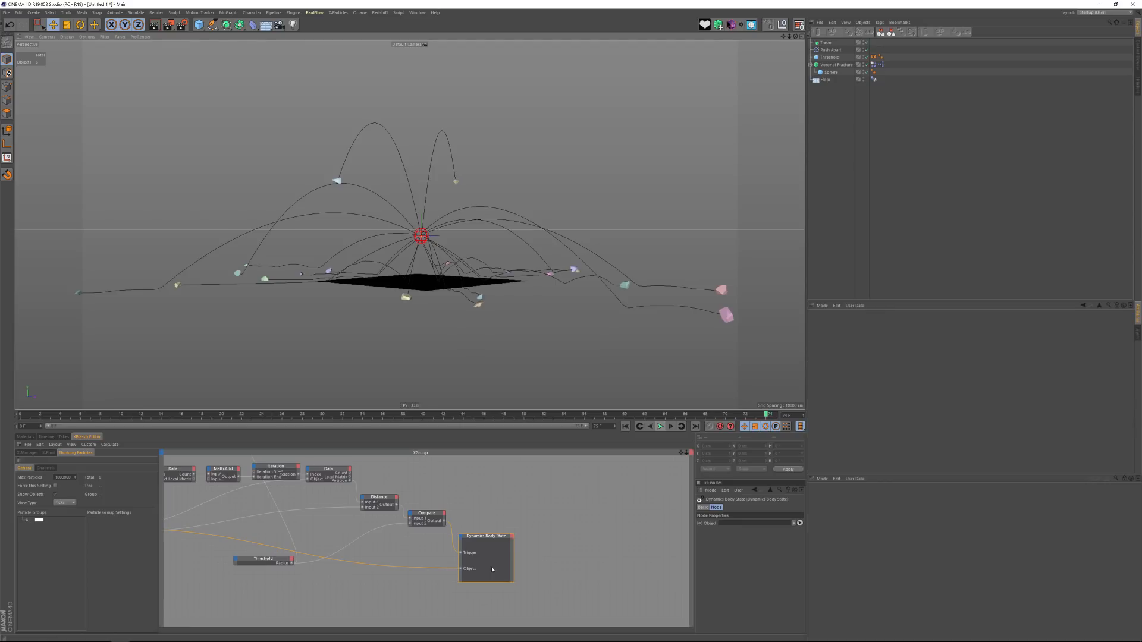
- Add an Object Index input to the Dynamics Body State node, connect the Iteration output to it, and restart the simulation
{"action": "left_click", "coordinate": [461, 537]}
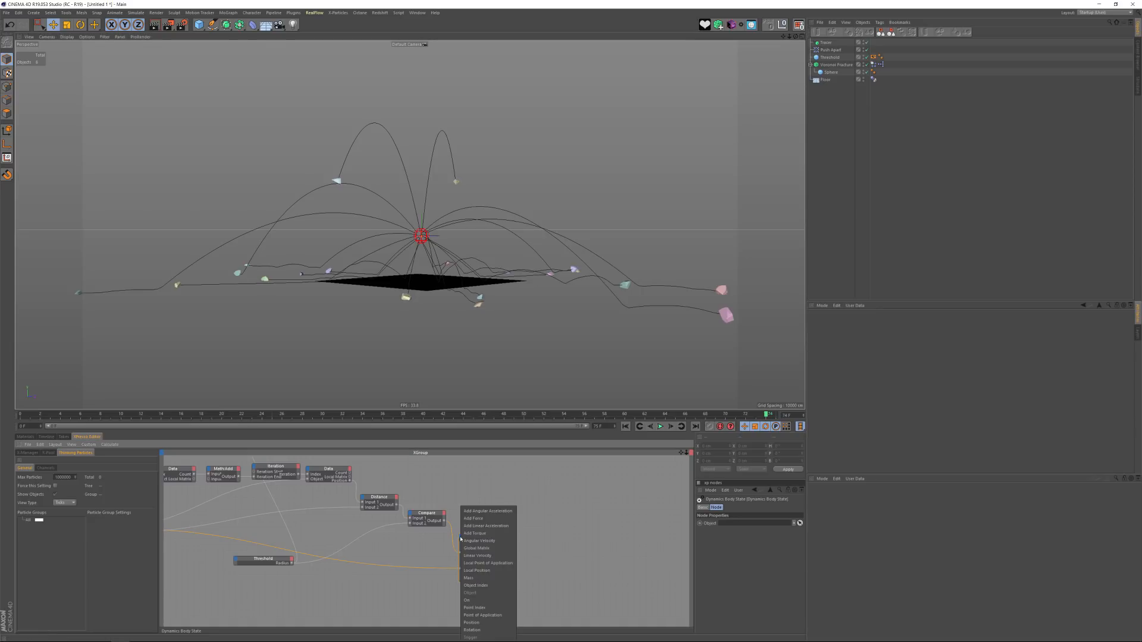
{"action": "left_click", "coordinate": [475, 586]}
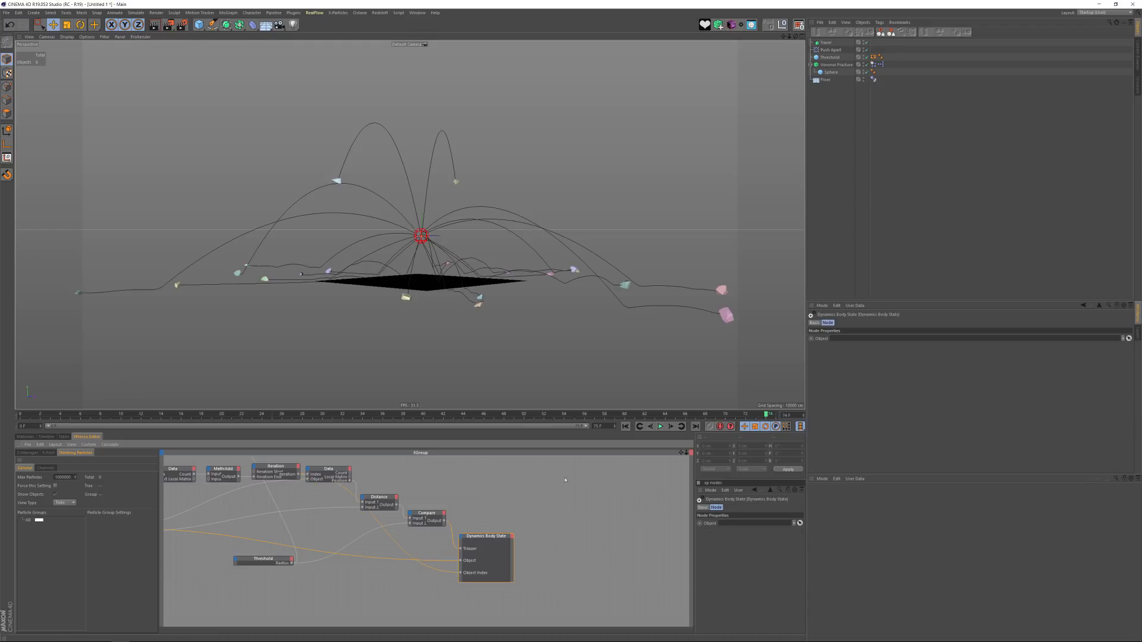
{"action": "left_click", "coordinate": [625, 427]}
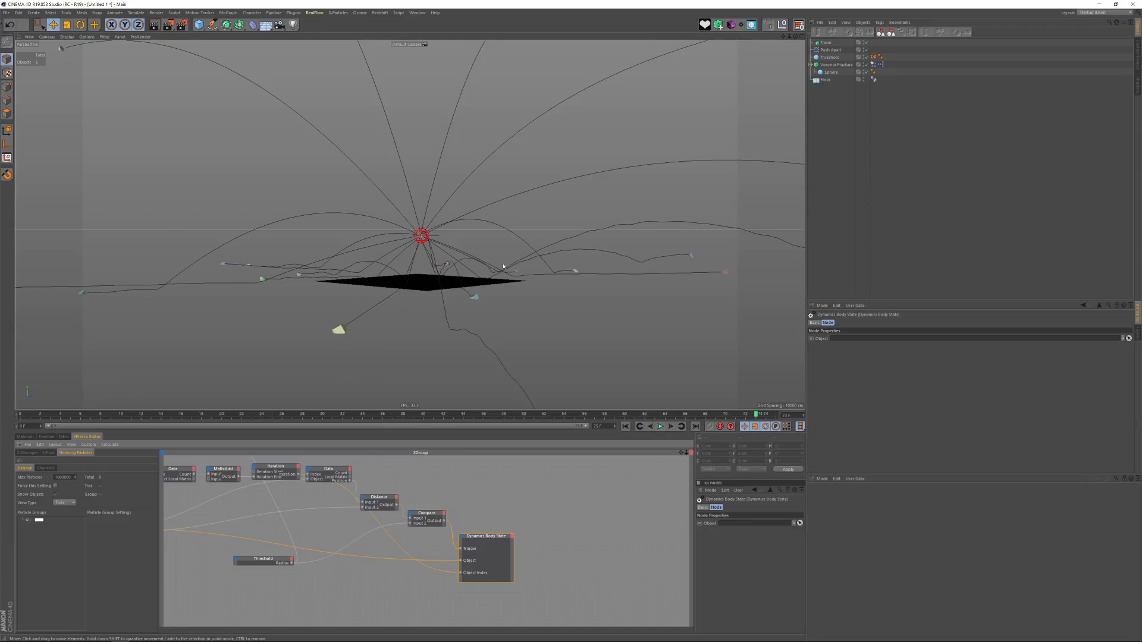
- Set the Threshold sphere's radius to 80 cm and play the simulation to check the fragments
{"action": "right_click_drag", "start_coordinate": [403, 225], "coordinate": [455, 211], "text": "alt"}
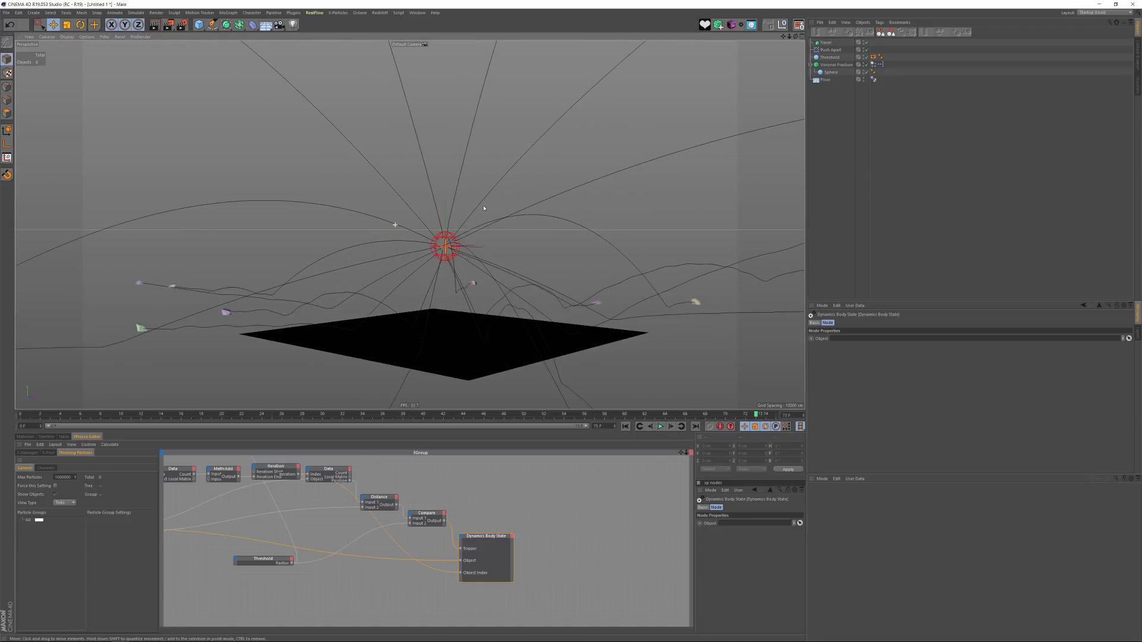
{"action": "left_click", "coordinate": [831, 57]}
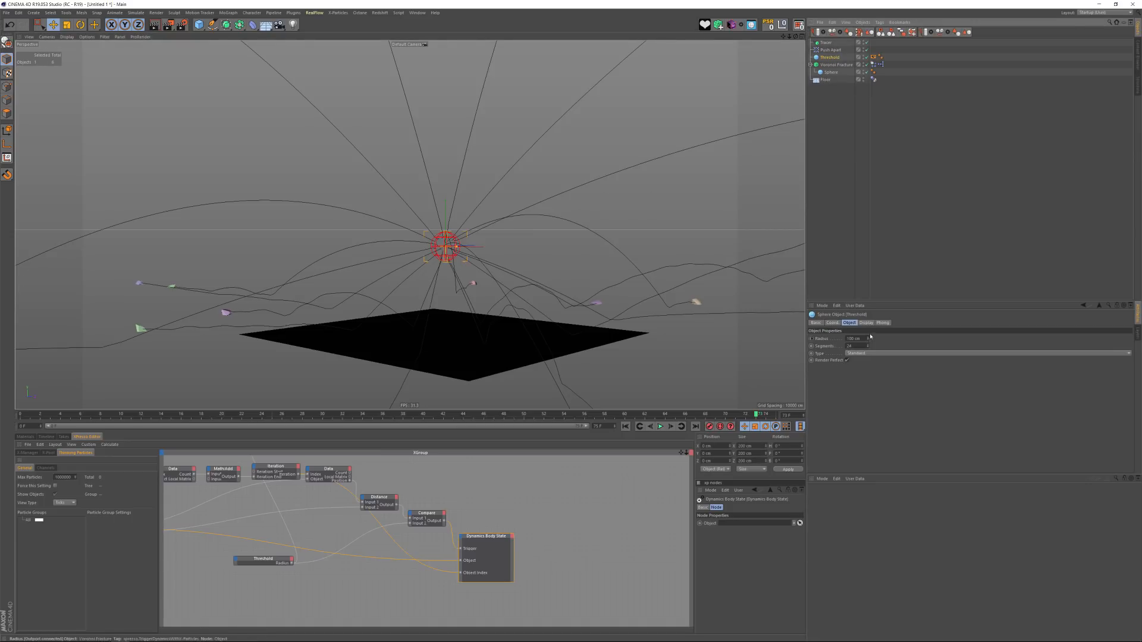
{"action": "left_click_drag", "start_coordinate": [818, 339], "coordinate": [815, 339]}
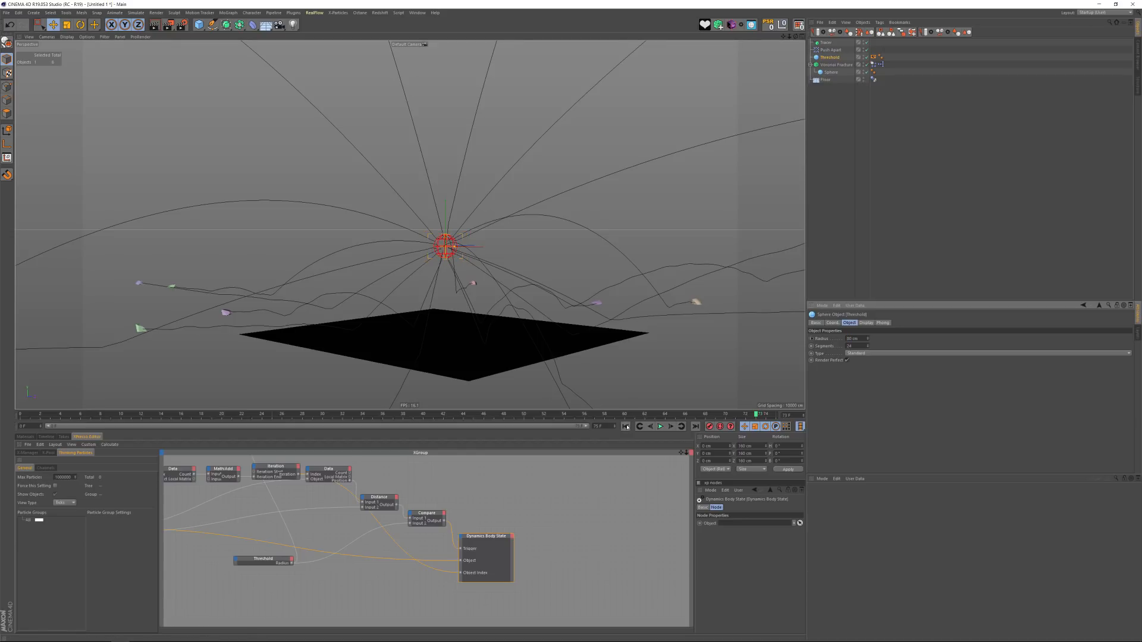
{"action": "left_click", "coordinate": [660, 426]}
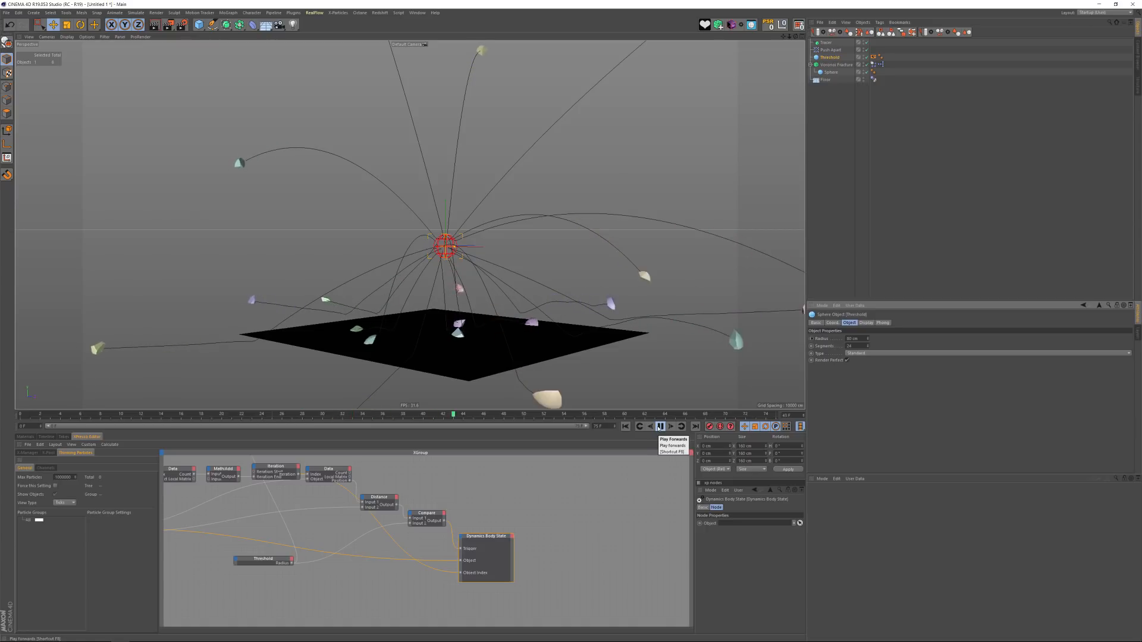
{"action": "left_click", "coordinate": [659, 427]}
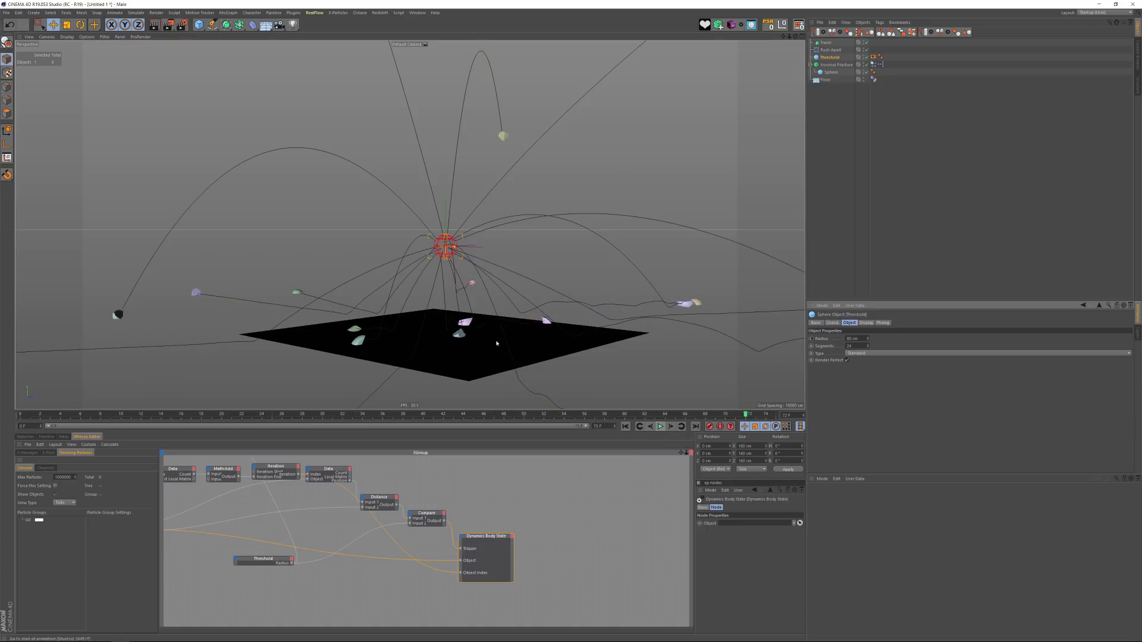
- Disconnect the Object Index input of the Dynamics Body State node and replay the simulation to compare the fragments' motion
{"action": "left_click", "coordinate": [625, 426]}
{"action": "left_click_drag", "start_coordinate": [446, 573], "coordinate": [430, 577]}
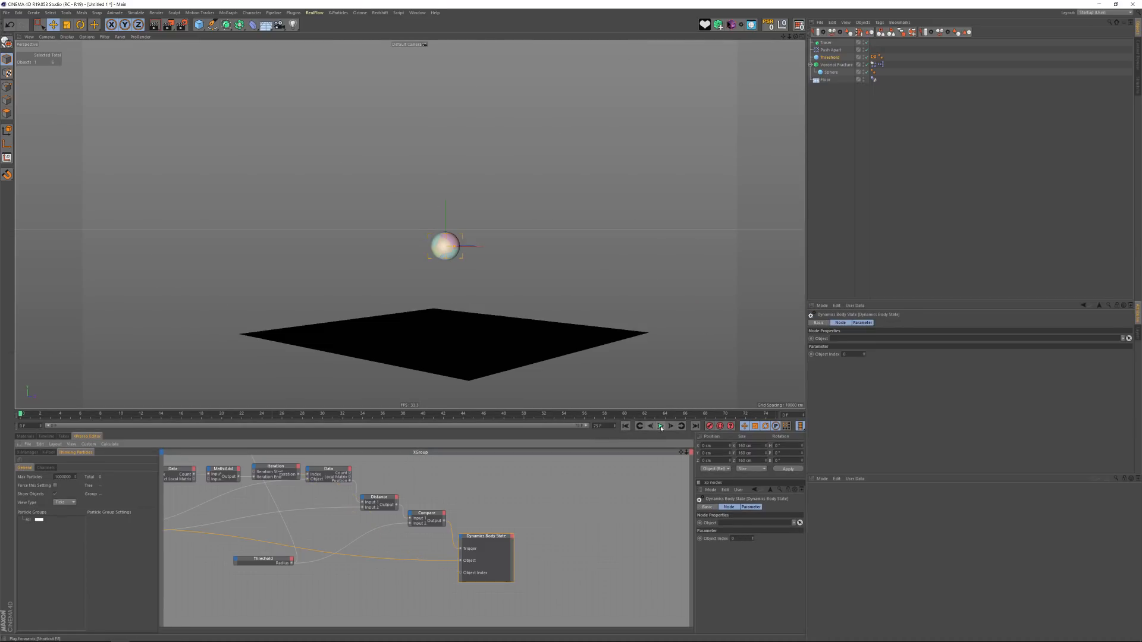
{"action": "left_click", "coordinate": [657, 428]}
{"action": "right_click_drag", "start_coordinate": [597, 226], "coordinate": [470, 221], "text": "alt"}
{"action": "left_click_drag", "start_coordinate": [470, 222], "coordinate": [400, 183], "text": "alt"}
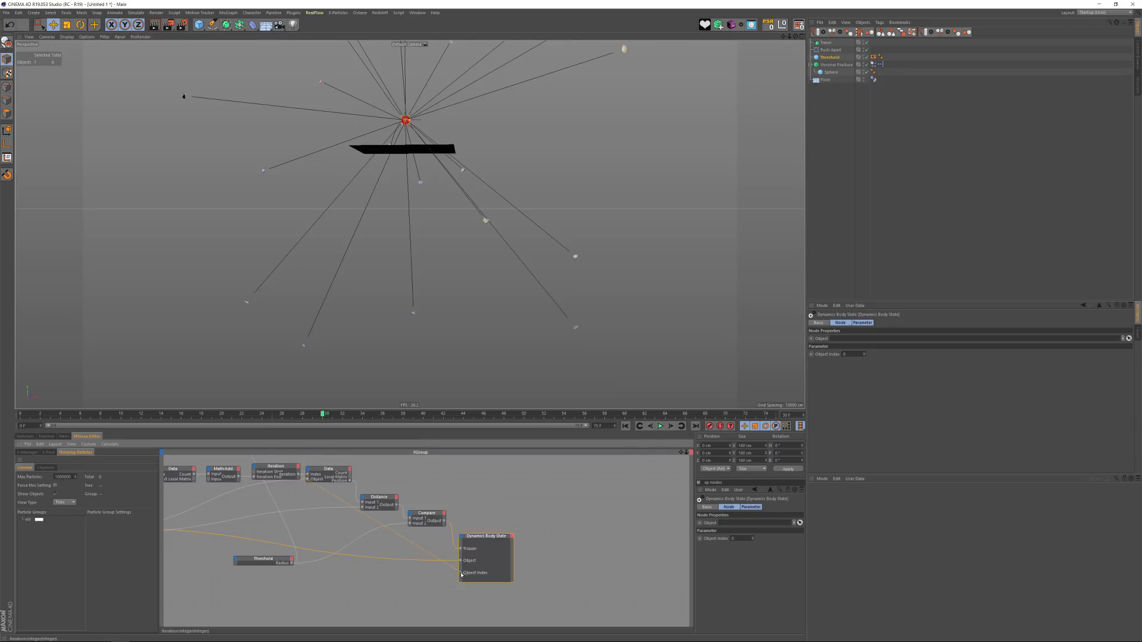
- Reconnect the Iteration output to the Dynamics Body State node's Object Index input and replay the simulation
{"action": "left_click_drag", "start_coordinate": [461, 574], "coordinate": [461, 574]}
{"action": "middle_click_drag", "start_coordinate": [440, 112], "coordinate": [437, 206], "text": "alt"}
{"action": "scroll", "coordinate": [437, 206], "scroll_direction": "up", "scroll_amount": 1}
{"action": "left_click_drag", "start_coordinate": [437, 207], "coordinate": [446, 215], "text": "alt"}
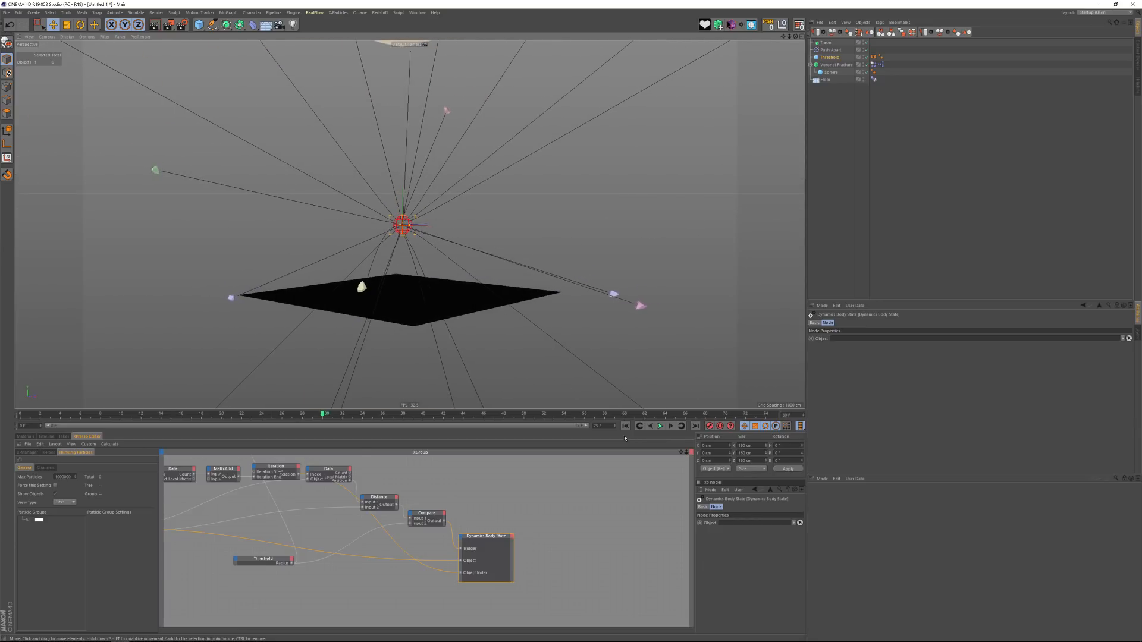
{"action": "left_click", "coordinate": [640, 426]}
{"action": "left_click", "coordinate": [660, 427]}
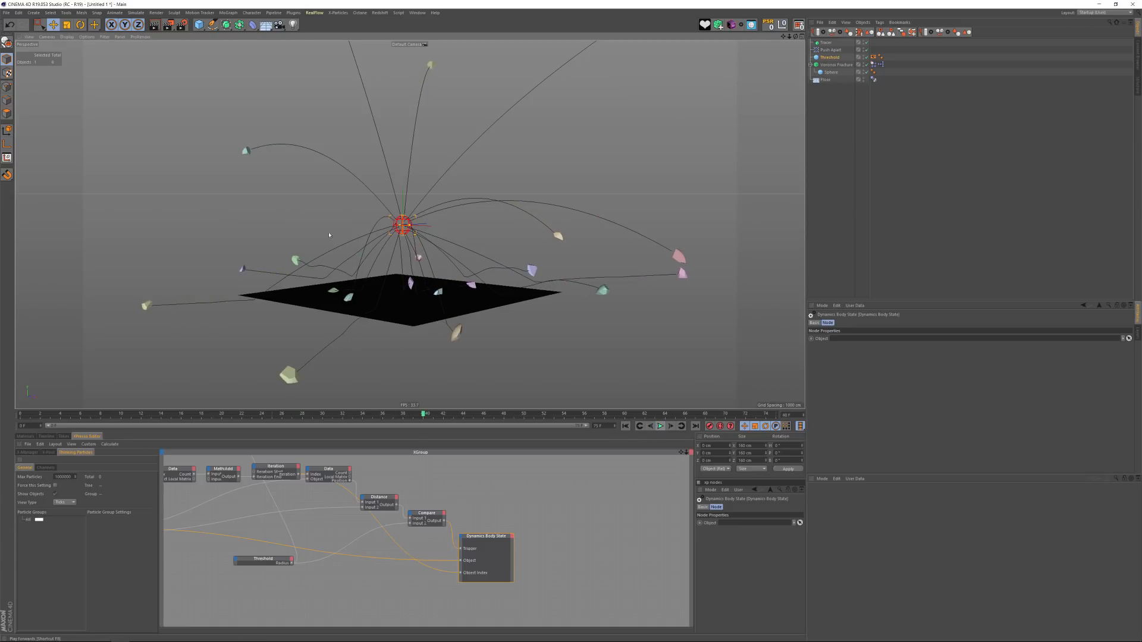
- Enlarge the Threshold sphere in the viewport to a diameter of about 640 cm
{"action": "scroll", "coordinate": [415, 215], "scroll_direction": "up", "scroll_amount": 5}
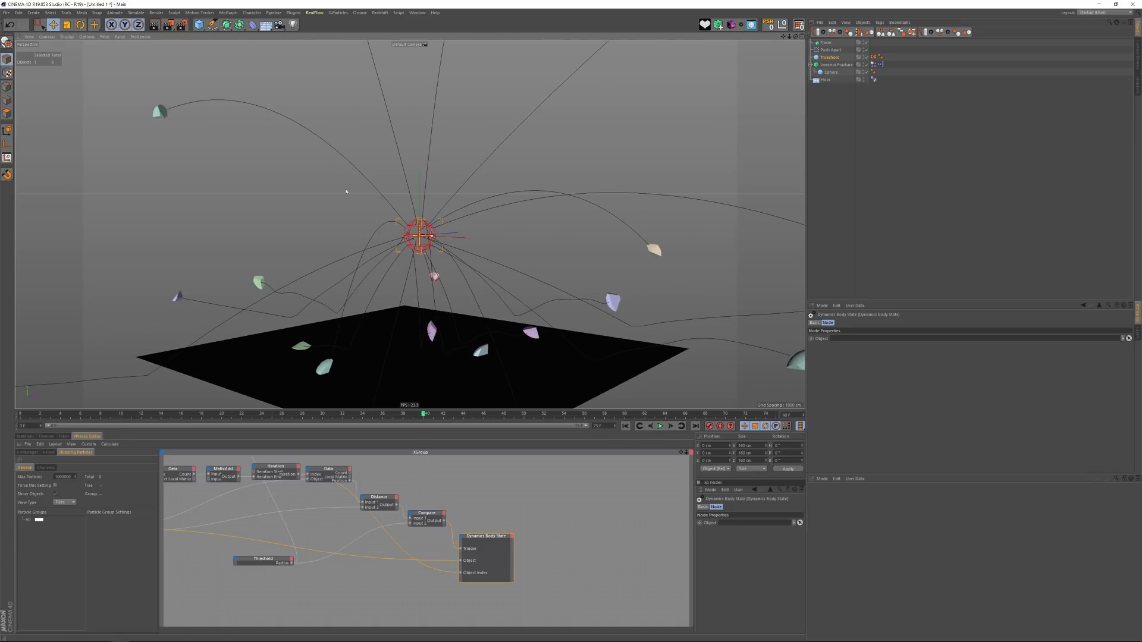
{"action": "left_click_drag", "start_coordinate": [450, 240], "coordinate": [479, 240]}
{"action": "scroll", "coordinate": [470, 238], "scroll_direction": "down", "scroll_amount": 4}
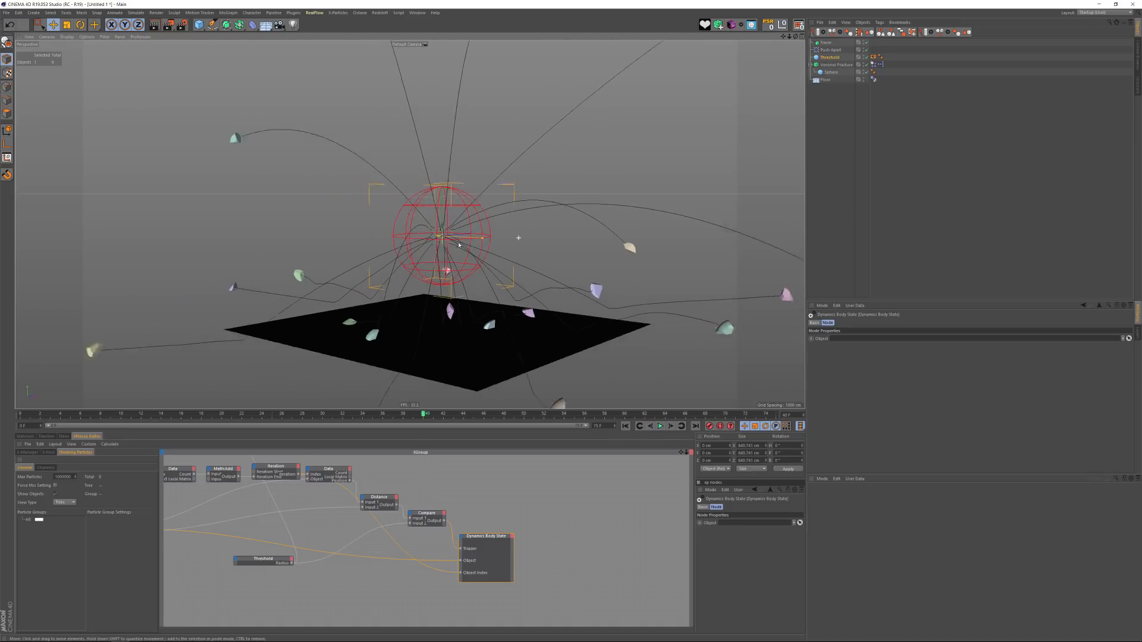
- Replay the simulation, stop it, and enlarge the Threshold sphere in the viewport to a diameter of about 1170 cm
{"action": "left_click", "coordinate": [625, 426]}
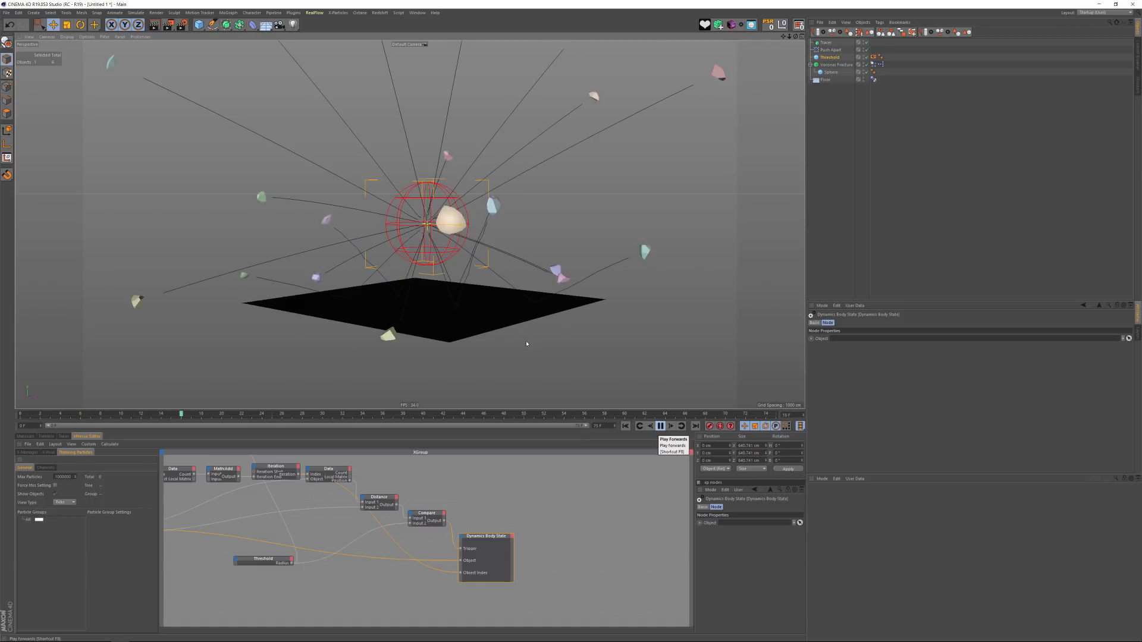
{"action": "left_click", "coordinate": [660, 427]}
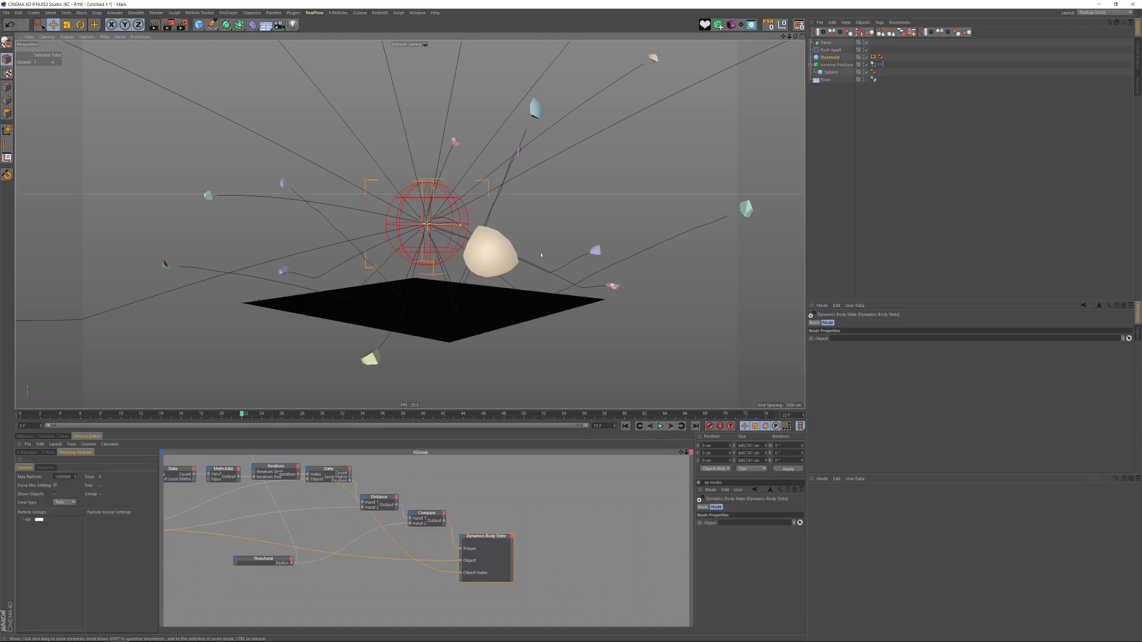
{"action": "left_click_drag", "start_coordinate": [461, 225], "coordinate": [464, 226]}
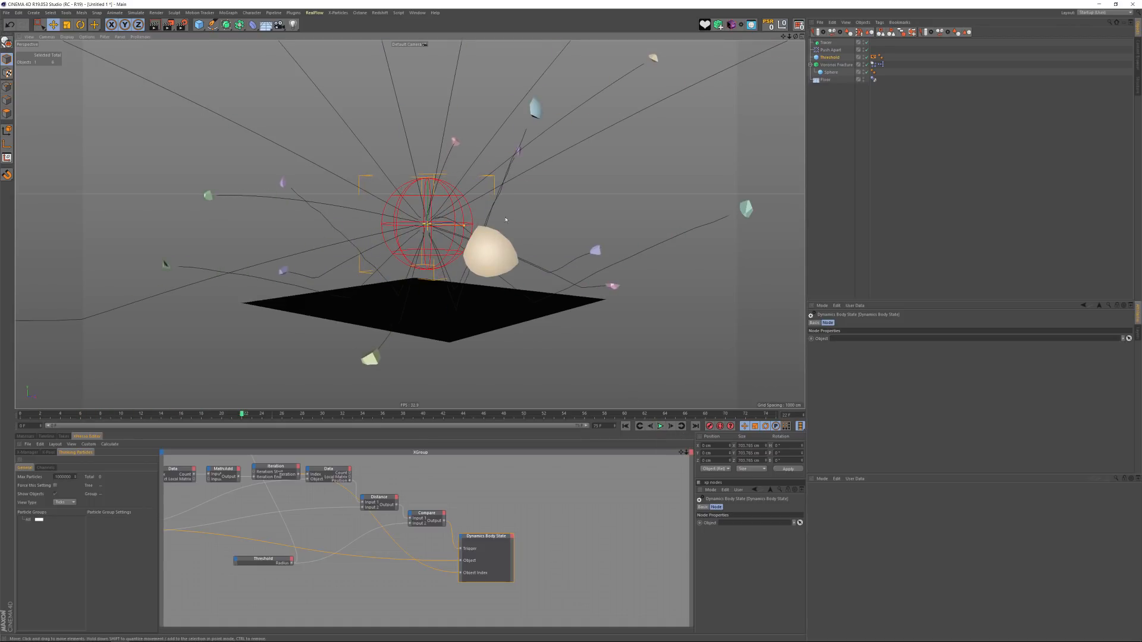
{"action": "scroll", "coordinate": [416, 226], "scroll_direction": "up", "scroll_amount": 3}
{"action": "left_click_drag", "start_coordinate": [494, 225], "coordinate": [536, 271]}
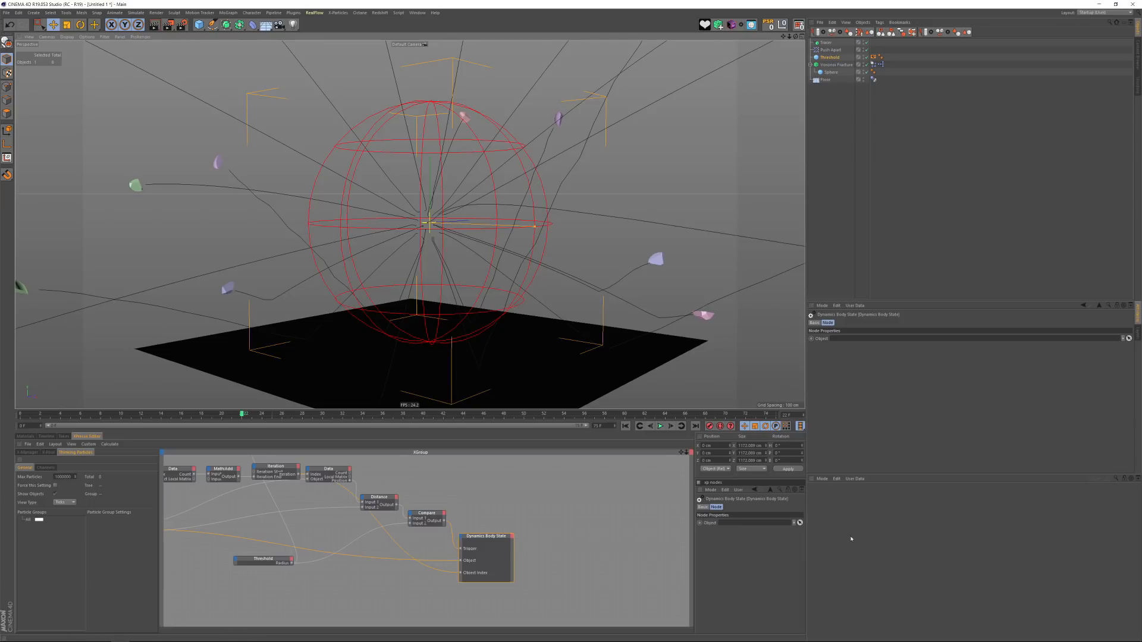
- Adjust the Steps per Frame in the project's expert Dynamics settings and inspect the traced paths near the floor
{"action": "key", "text": "ctrl+d"}
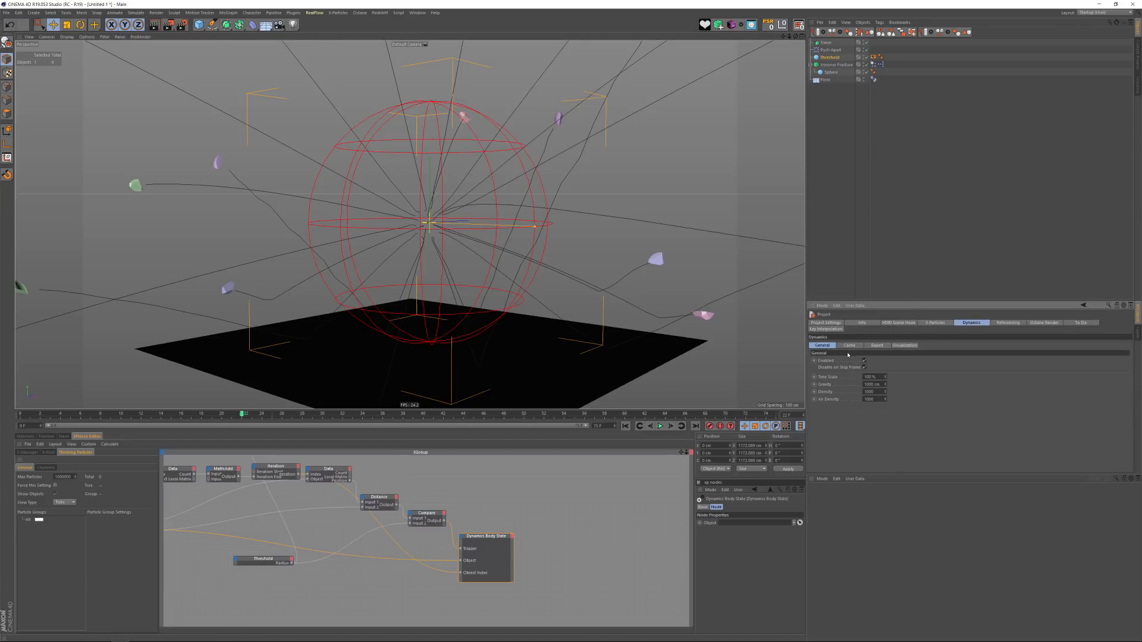
{"action": "left_click", "coordinate": [877, 345]}
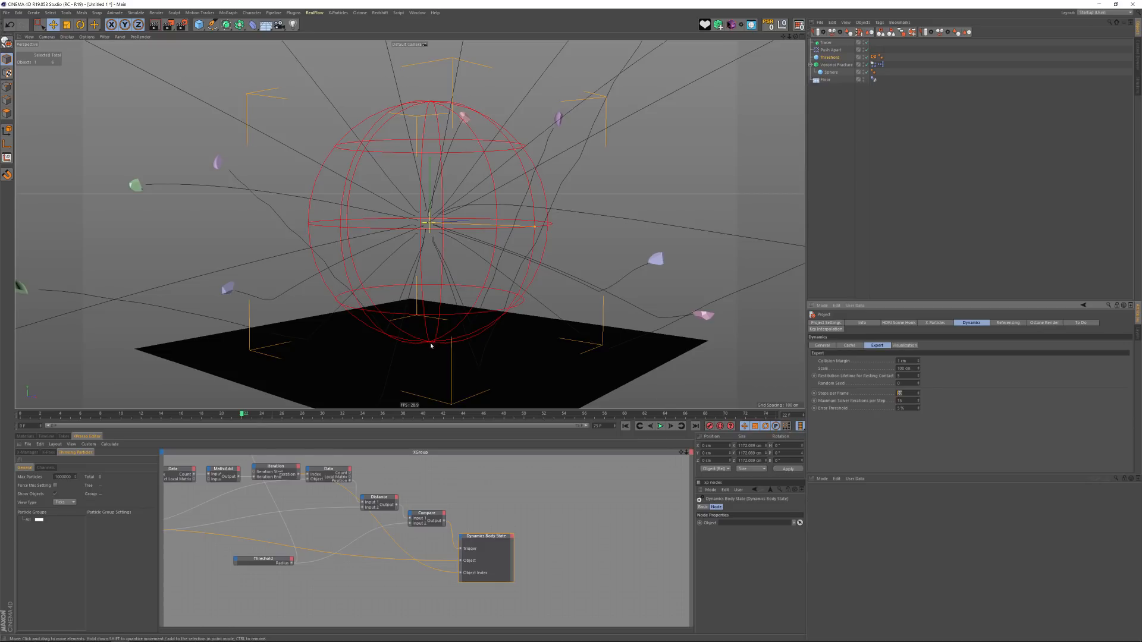
{"action": "left_click_drag", "start_coordinate": [436, 349], "coordinate": [433, 339], "text": "alt"}
{"action": "scroll", "coordinate": [433, 338], "scroll_direction": "up", "scroll_amount": 5}
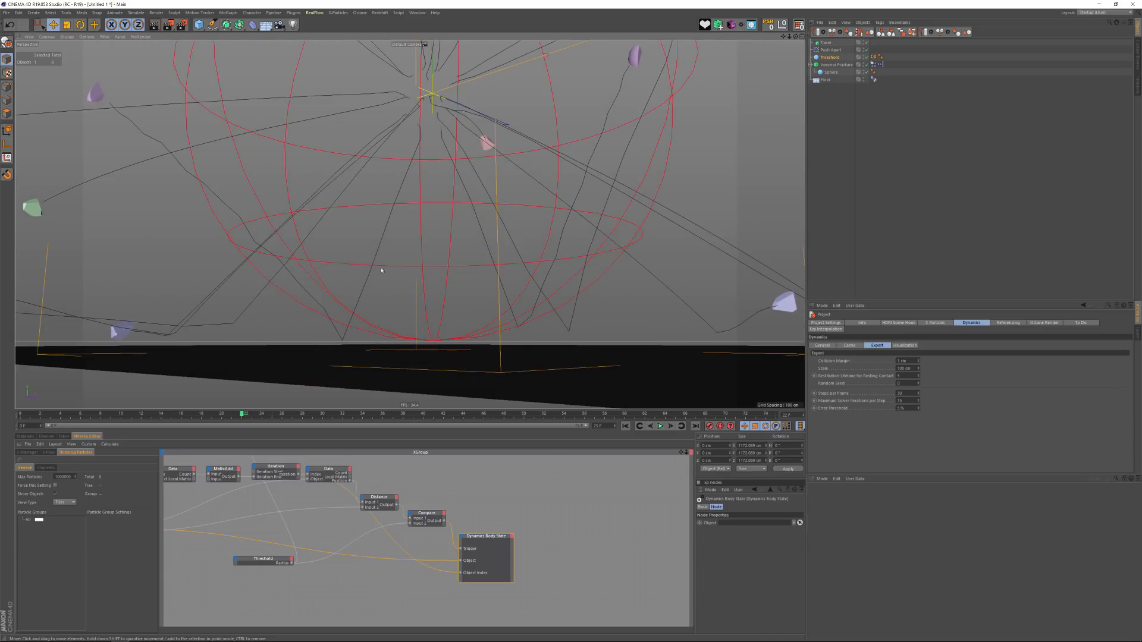
{"action": "scroll", "coordinate": [519, 333], "scroll_direction": "down", "scroll_amount": 6}
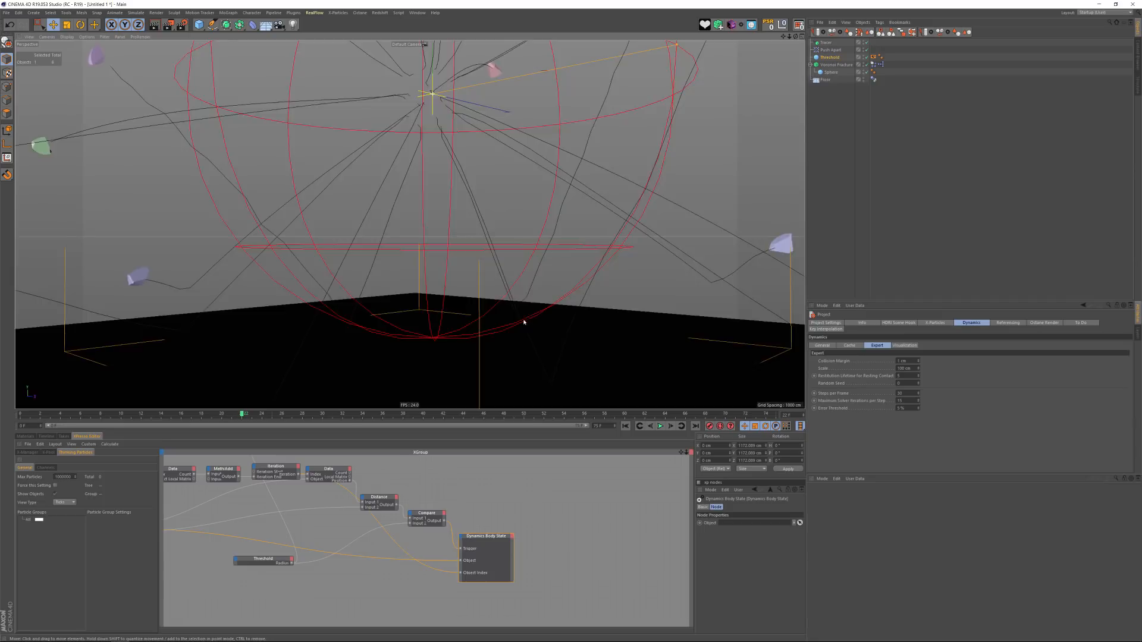
{"action": "middle_click_drag", "start_coordinate": [435, 327], "coordinate": [426, 325], "text": "alt"}
{"action": "scroll", "coordinate": [450, 324], "scroll_direction": "down", "scroll_amount": 2}
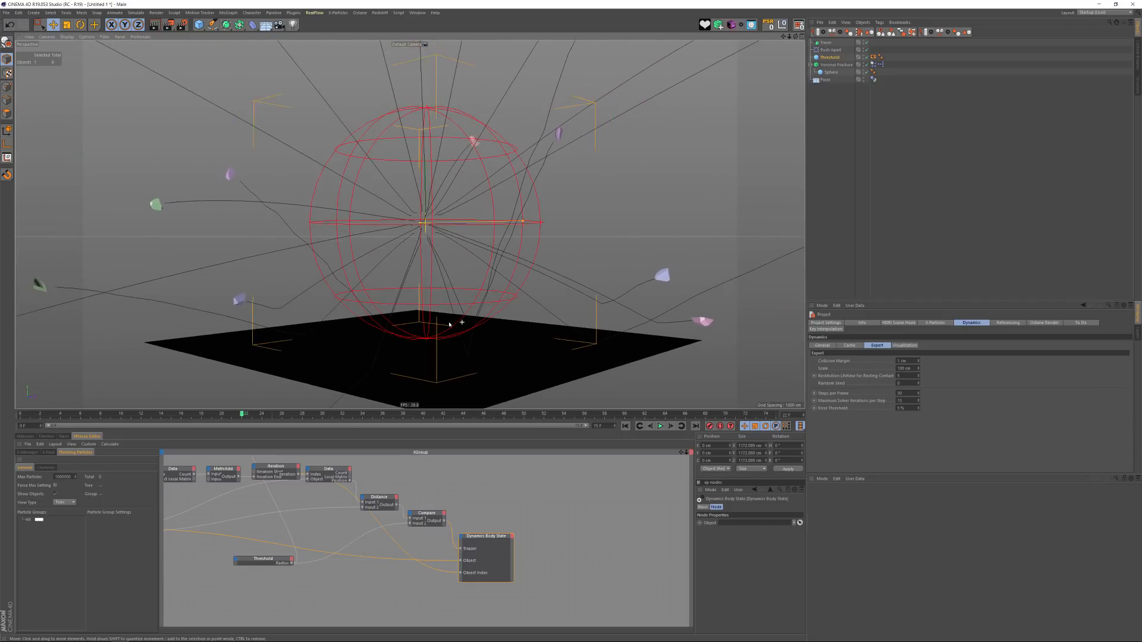
- Play the simulation and examine from several angles how the fragments behave around the enlarged Threshold sphere
{"action": "left_click", "coordinate": [659, 426]}
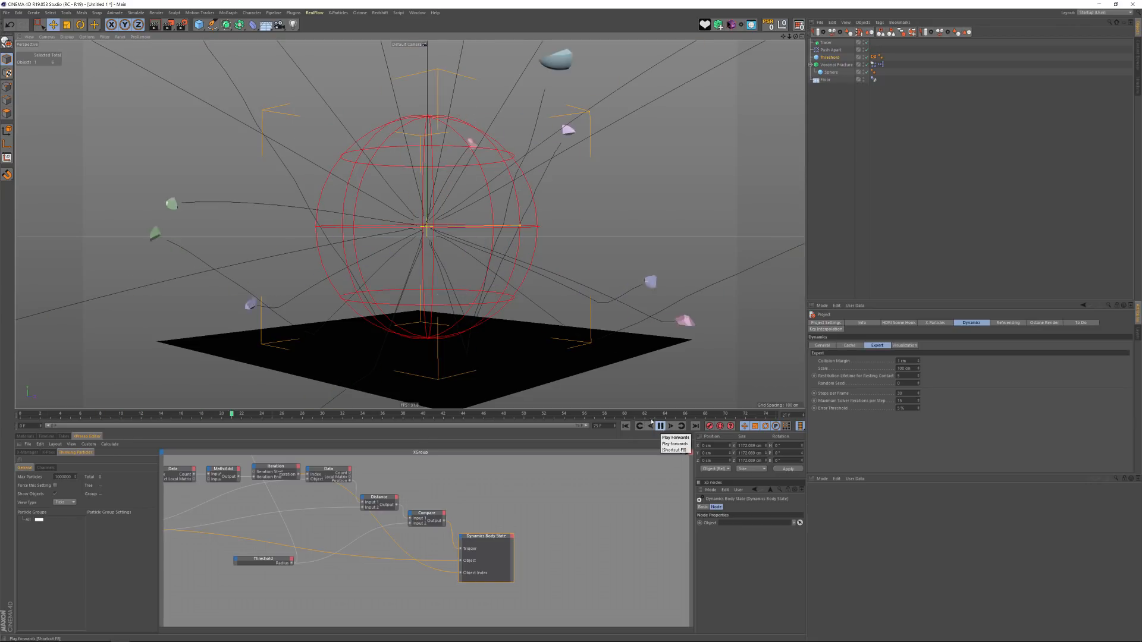
{"action": "left_click_drag", "start_coordinate": [561, 357], "coordinate": [577, 330], "text": "alt"}
{"action": "right_click_drag", "start_coordinate": [576, 329], "coordinate": [524, 329], "text": "alt"}
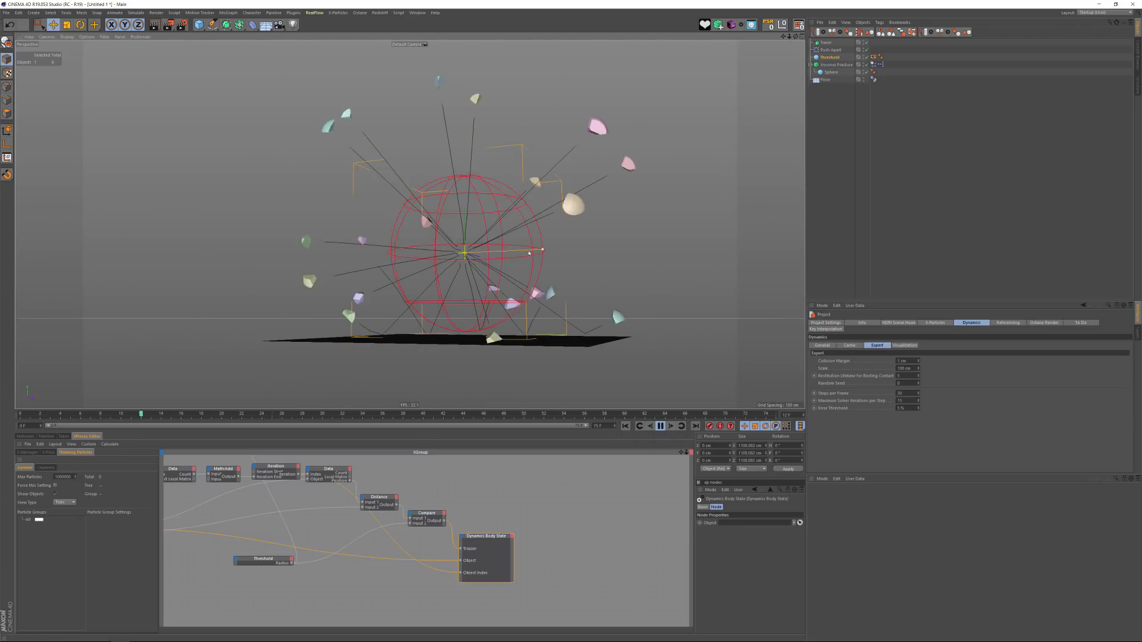
{"action": "middle_click_drag", "start_coordinate": [487, 252], "coordinate": [438, 287], "text": "alt"}
{"action": "mouse_move", "coordinate": [439, 288]}
{"action": "left_mouse_down", "text": "alt"}
{"action": "mouse_move", "coordinate": [439, 315]}
{"action": "mouse_move", "coordinate": [427, 305]}
{"action": "left_mouse_up", "text": "alt"}
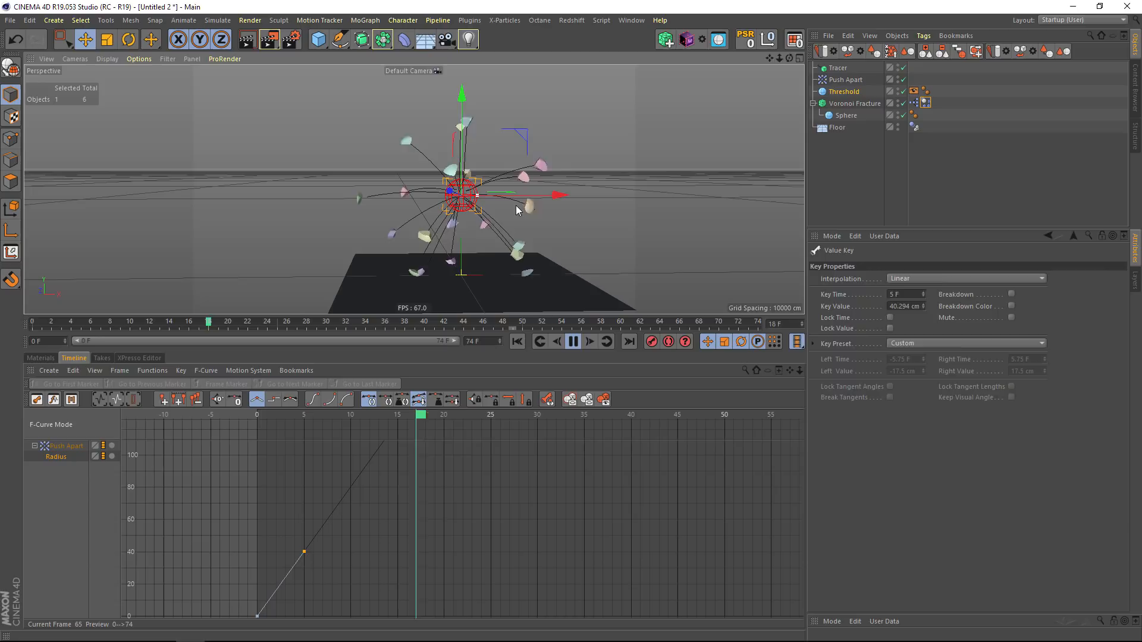
- Set the project's dynamics Time Scale to 20 %, check the playback, and return to frame 0
{"action": "key", "text": "ctrl+d"}
{"action": "left_click", "coordinate": [1007, 263]}
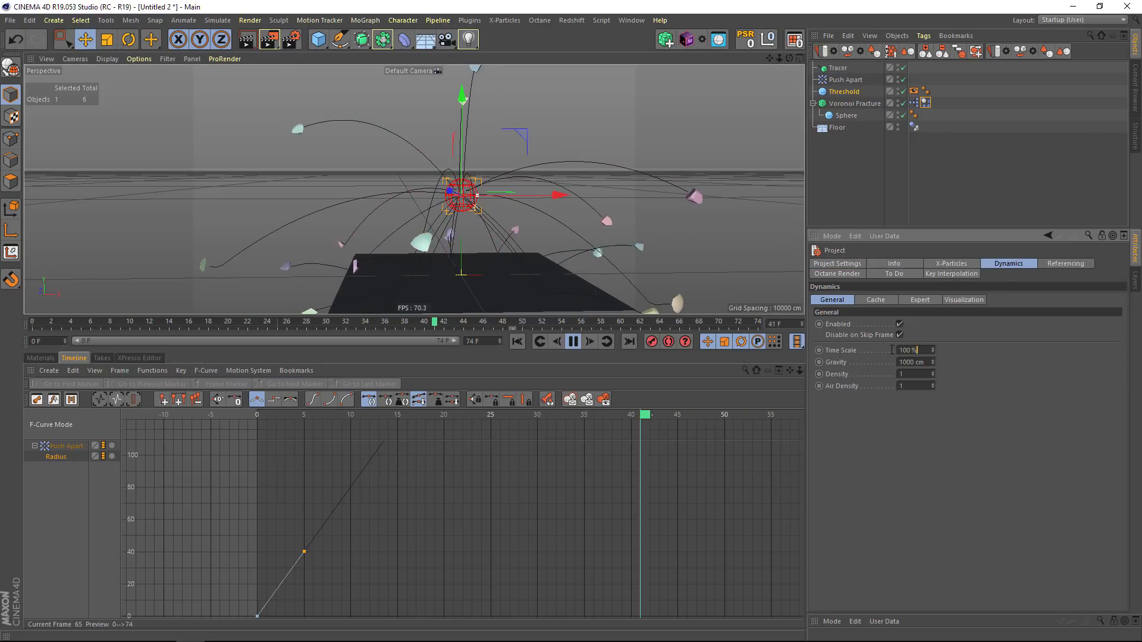
{"action": "type", "text": "20"}
{"action": "key", "text": "Return"}
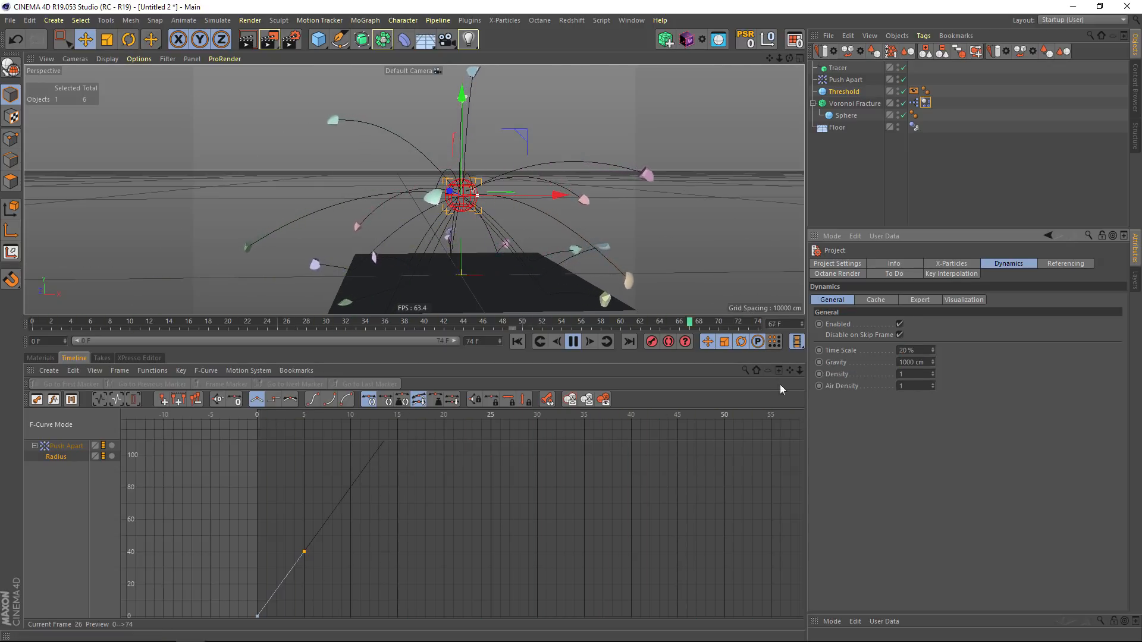
{"action": "left_click", "coordinate": [573, 342]}
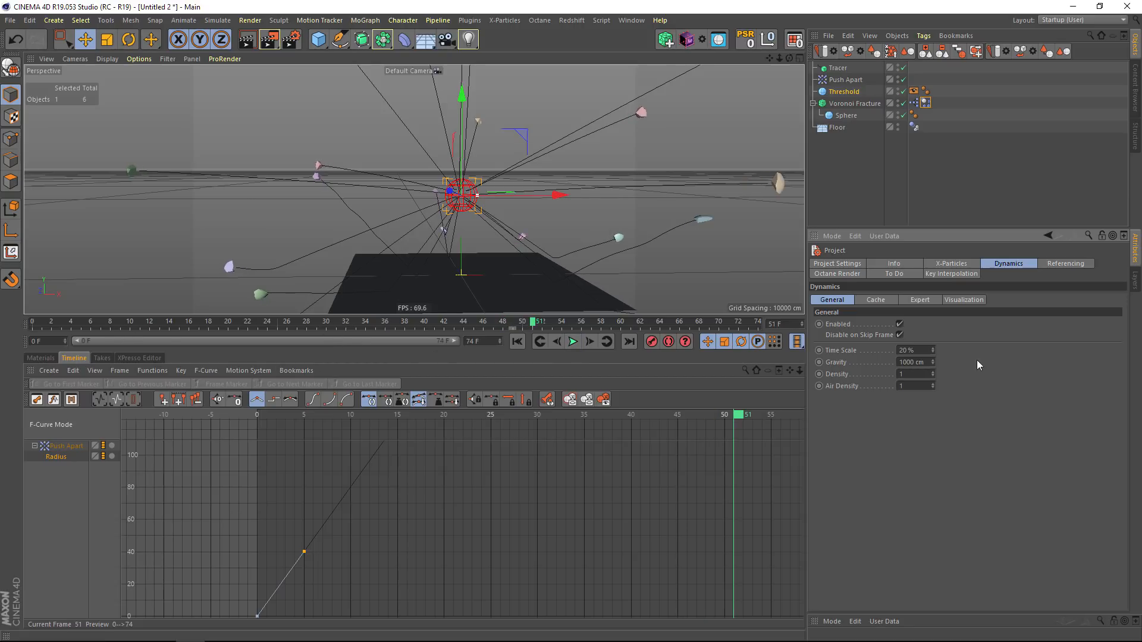
{"action": "left_click_drag", "start_coordinate": [531, 326], "coordinate": [184, 324]}
{"action": "left_click", "coordinate": [517, 341]}
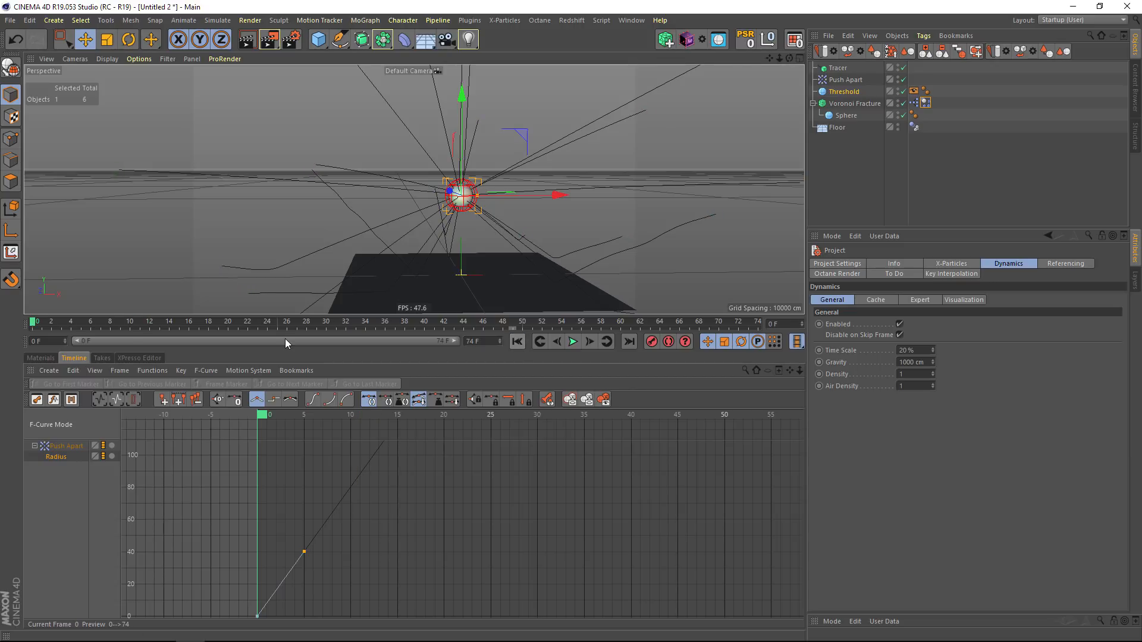
- Keyframe the dynamics Time Scale at 100 % on frame 13 and 10 % on frame 22, and replay the simulation
{"action": "left_click_drag", "start_coordinate": [72, 330], "coordinate": [162, 332]}
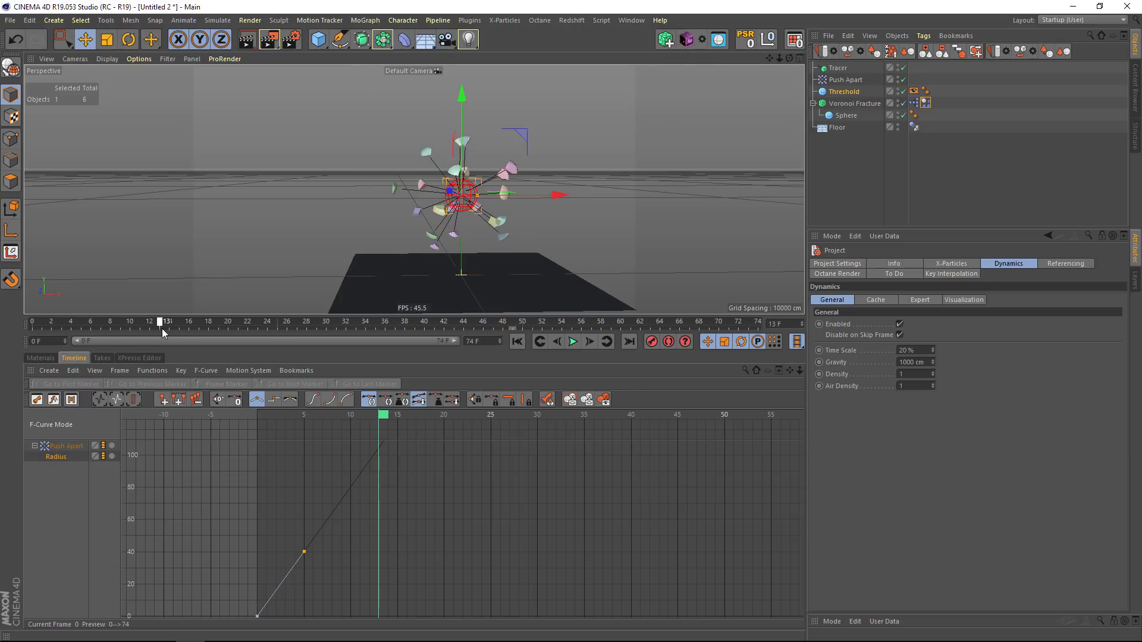
{"action": "left_click", "coordinate": [925, 352]}
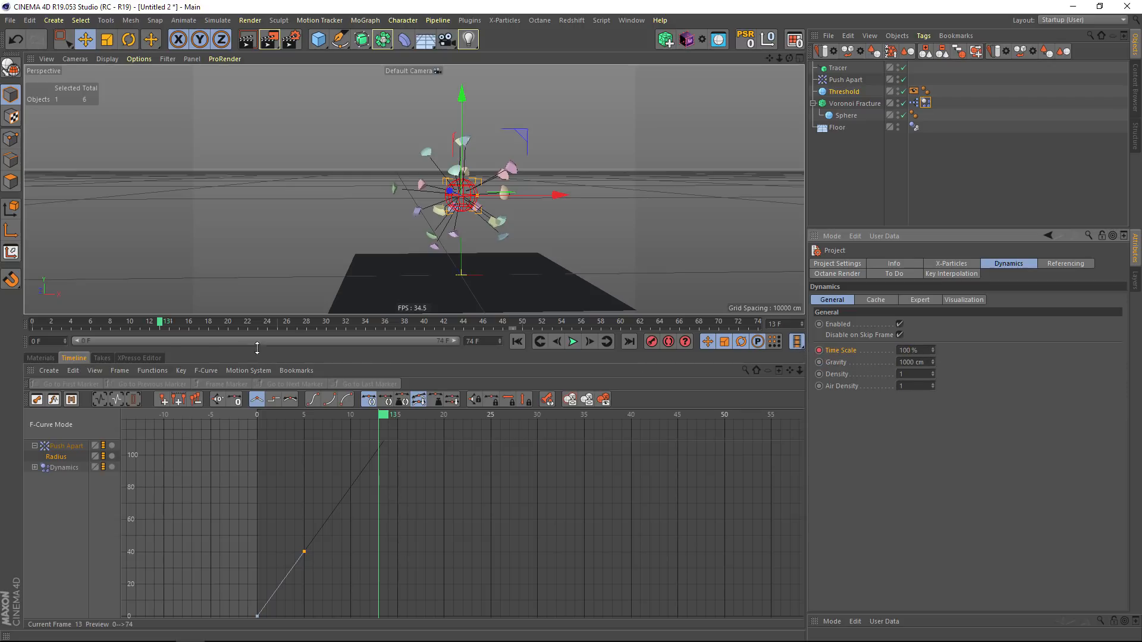
{"action": "left_click_drag", "start_coordinate": [160, 332], "coordinate": [247, 330]}
{"action": "left_click", "coordinate": [921, 350]}
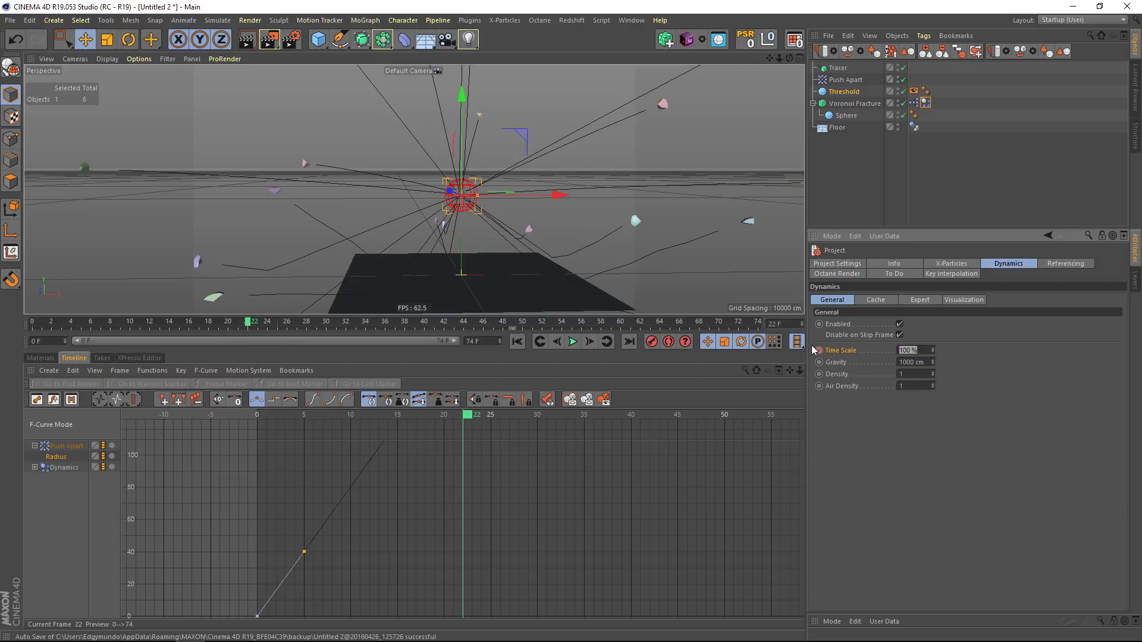
{"action": "type", "text": "10"}
{"action": "left_click", "coordinate": [527, 344]}
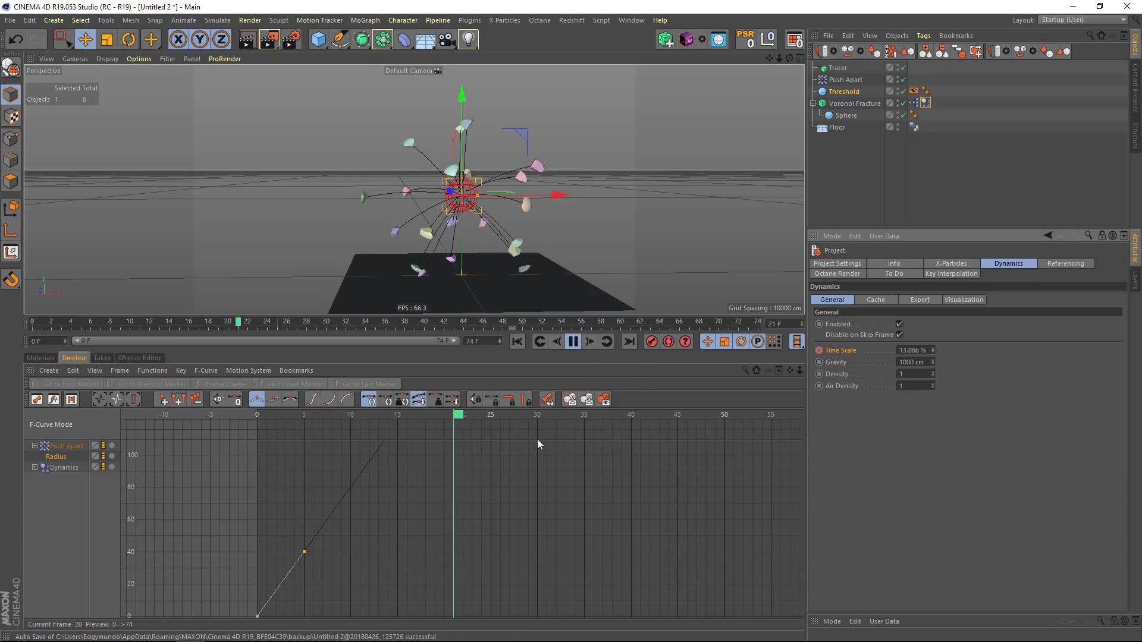
- Show the Time Scale curve under Dynamics in the timeline and make both of its keys linear
{"action": "left_click", "coordinate": [35, 468]}
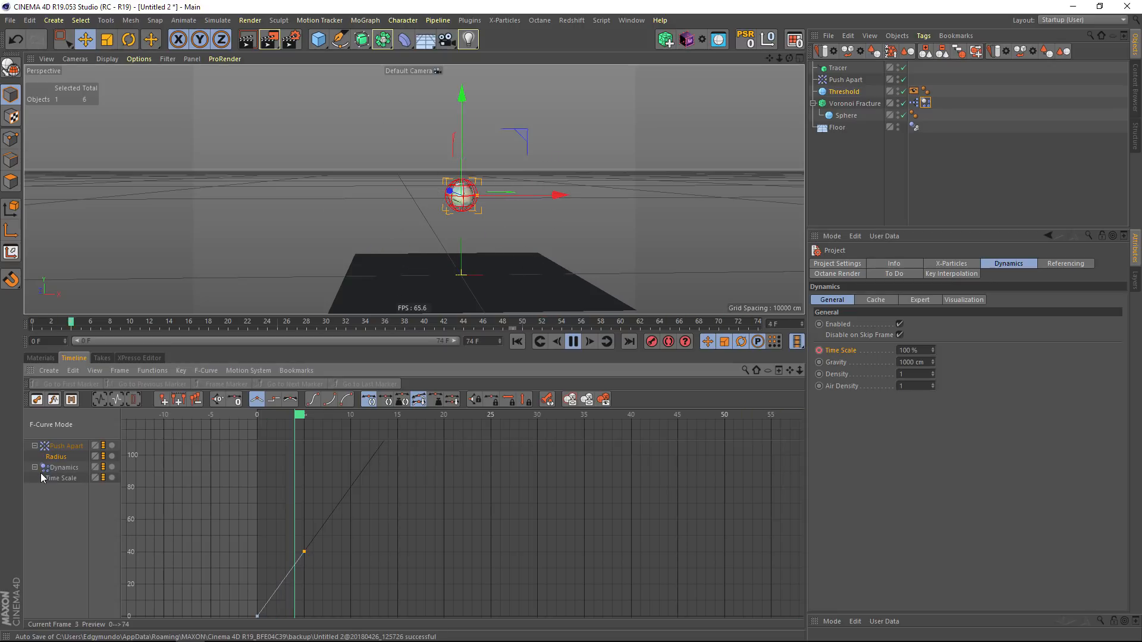
{"action": "left_click", "coordinate": [59, 478]}
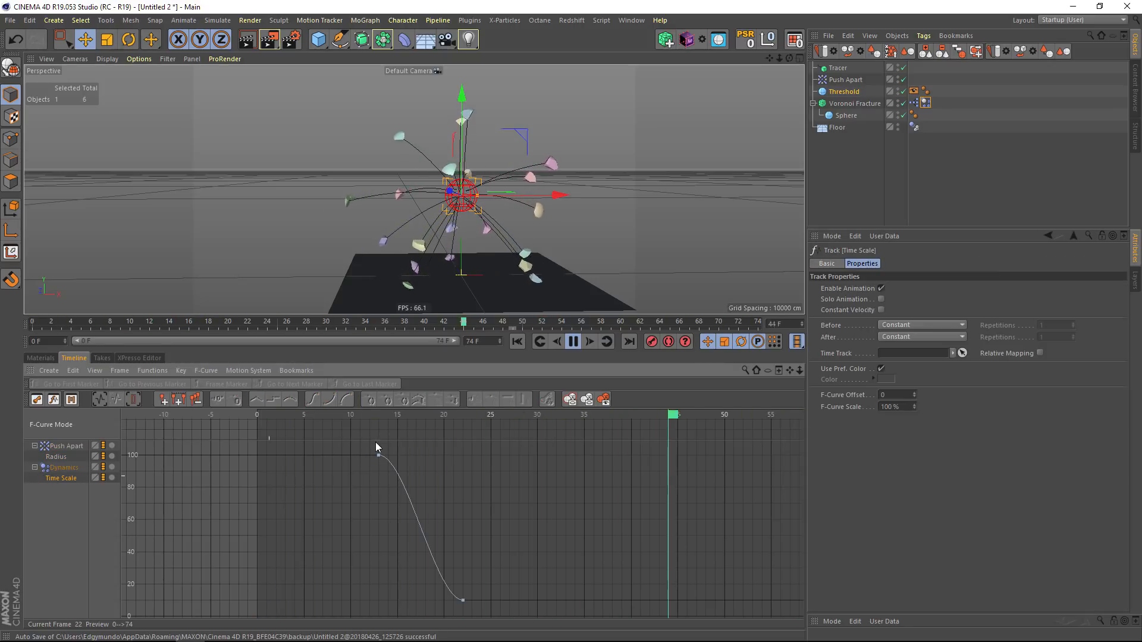
{"action": "left_click_drag", "start_coordinate": [517, 617], "coordinate": [516, 617]}
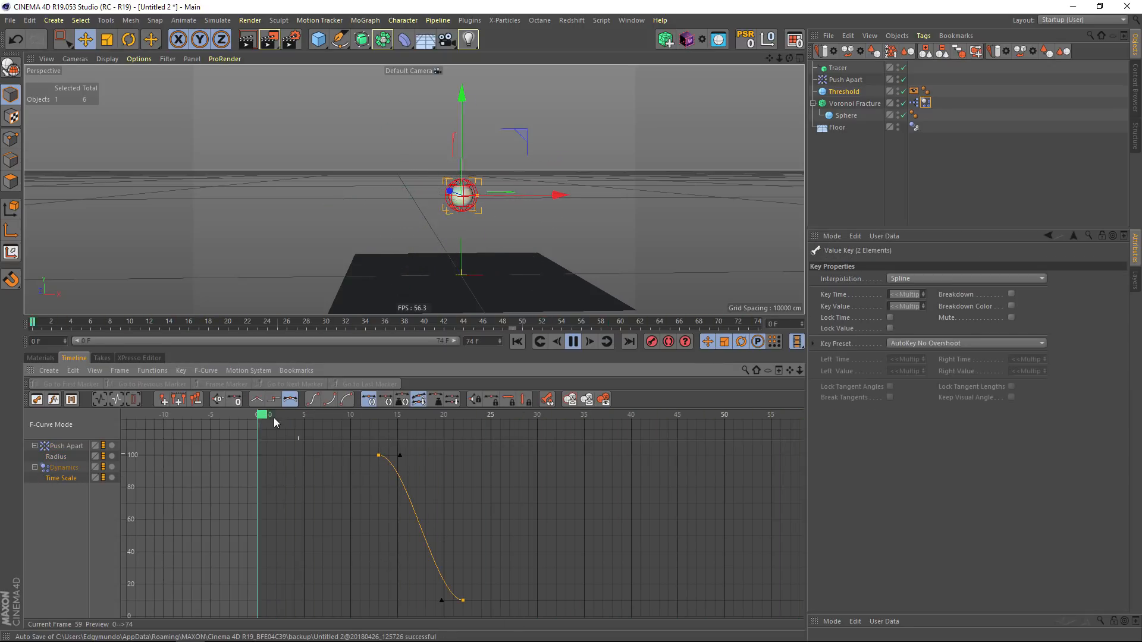
{"action": "left_click", "coordinate": [254, 402]}
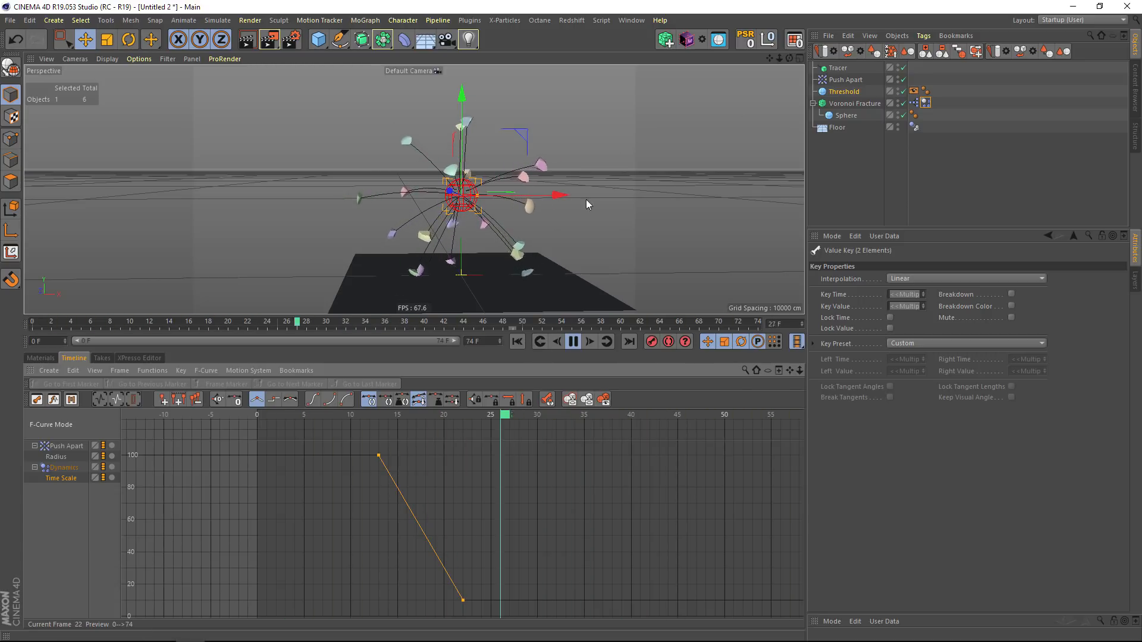
- Stop the playback, return to frame 0, and hide the Threshold sphere in the viewport
{"action": "mouse_move", "coordinate": [445, 168]}
{"action": "right_mouse_down", "text": "alt"}
{"action": "mouse_move", "coordinate": [513, 152]}
{"action": "mouse_move", "coordinate": [442, 162]}
{"action": "right_mouse_up", "text": "alt"}
{"action": "middle_click_drag", "start_coordinate": [463, 164], "coordinate": [456, 153], "text": "alt"}
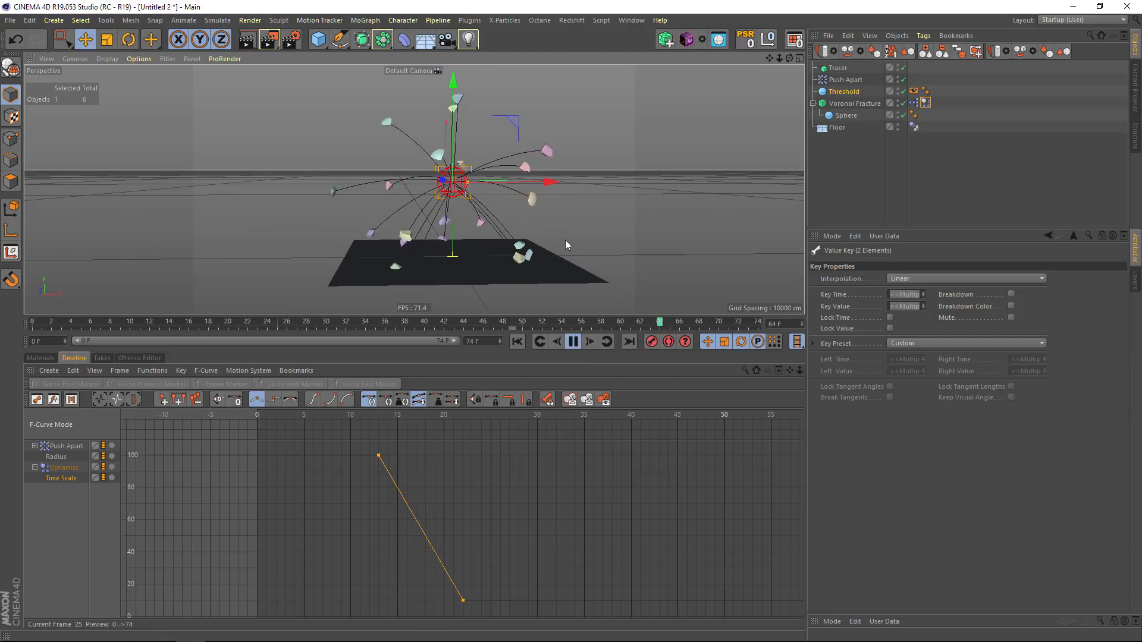
{"action": "left_click", "coordinate": [836, 80]}
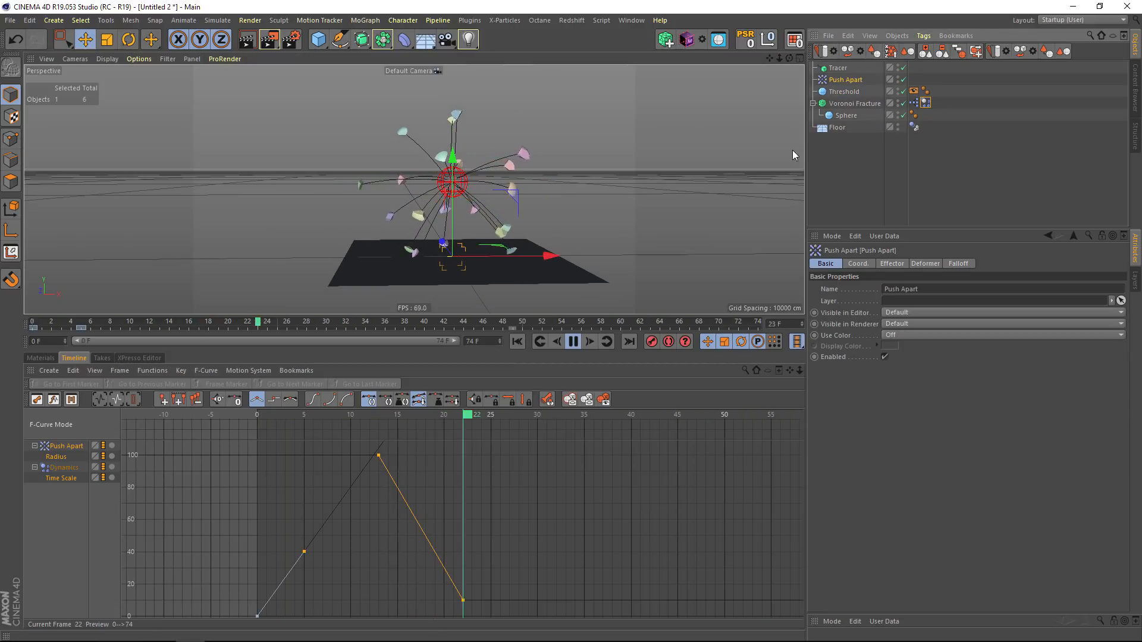
{"action": "left_click", "coordinate": [574, 341]}
{"action": "left_click_drag", "start_coordinate": [170, 324], "coordinate": [10, 332]}
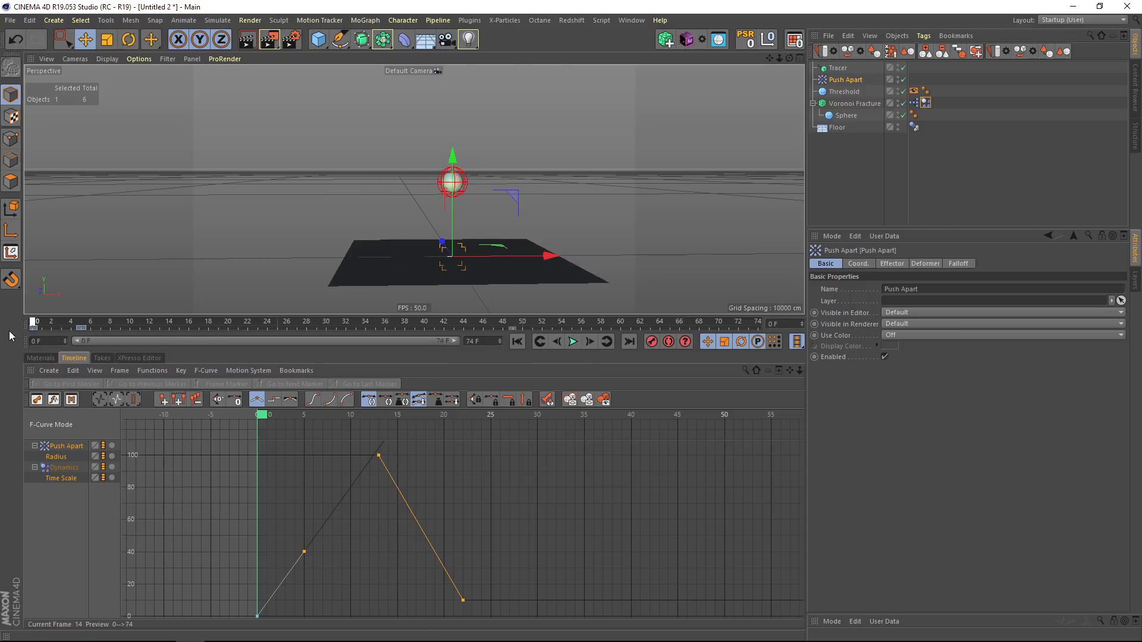
{"action": "right_click_drag", "start_coordinate": [445, 182], "coordinate": [573, 145], "text": "alt"}
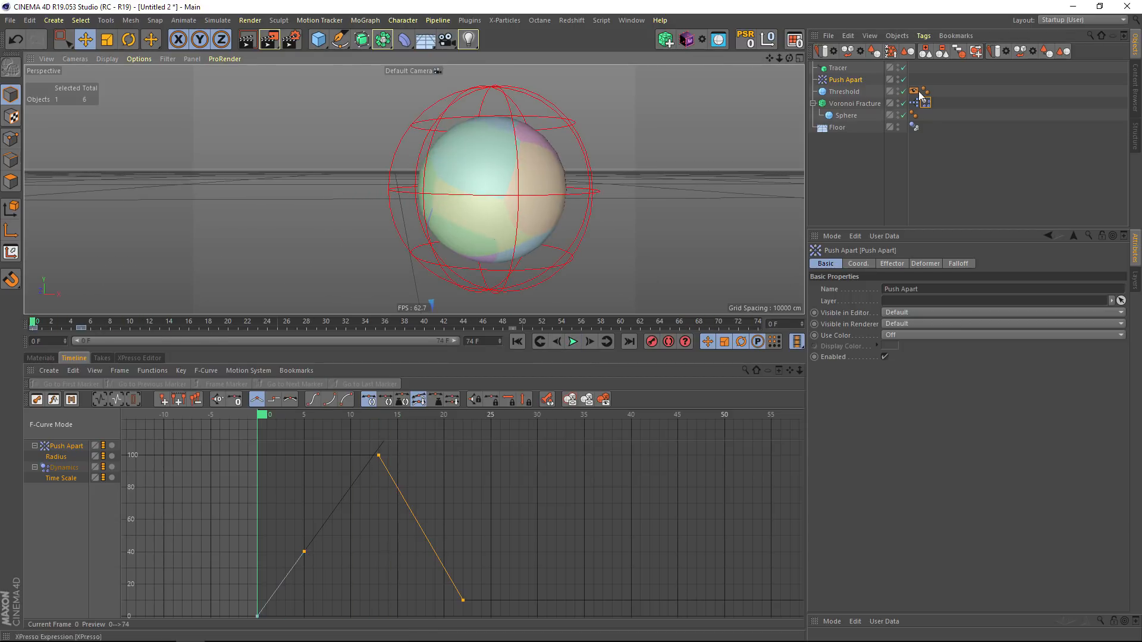
{"action": "double_click", "coordinate": [898, 90]}
{"action": "left_click_drag", "start_coordinate": [470, 183], "coordinate": [488, 165], "text": "alt"}
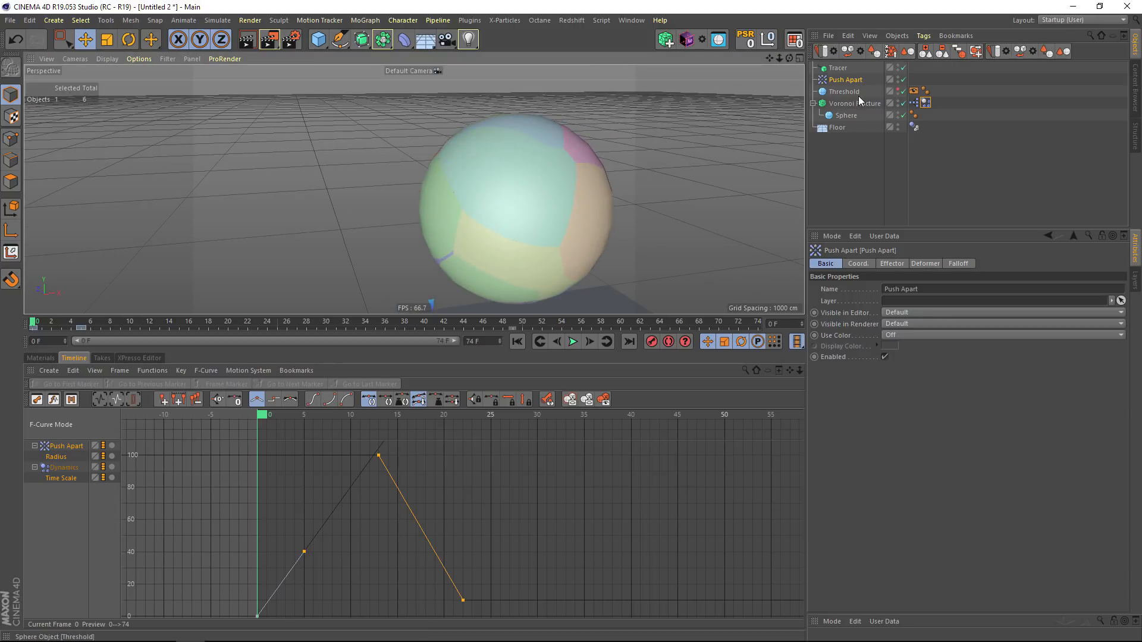
- Add a Random effector to the Voronoi Fracture object
{"action": "left_click", "coordinate": [836, 104]}
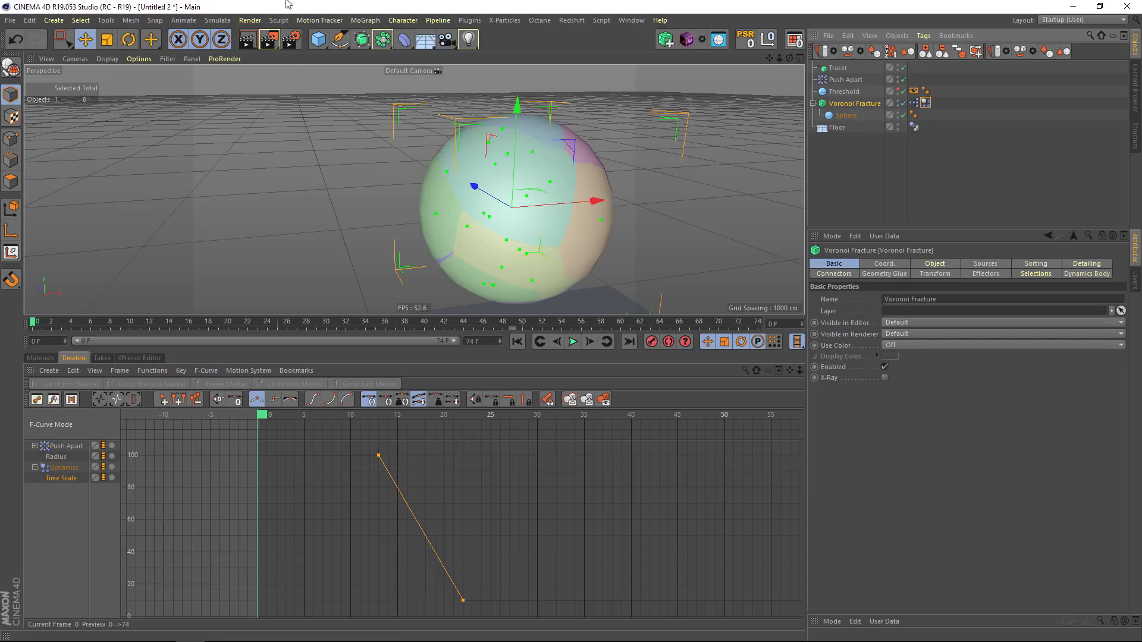
{"action": "left_click", "coordinate": [320, 19]}
{"action": "mouse_move", "coordinate": [416, 37]}
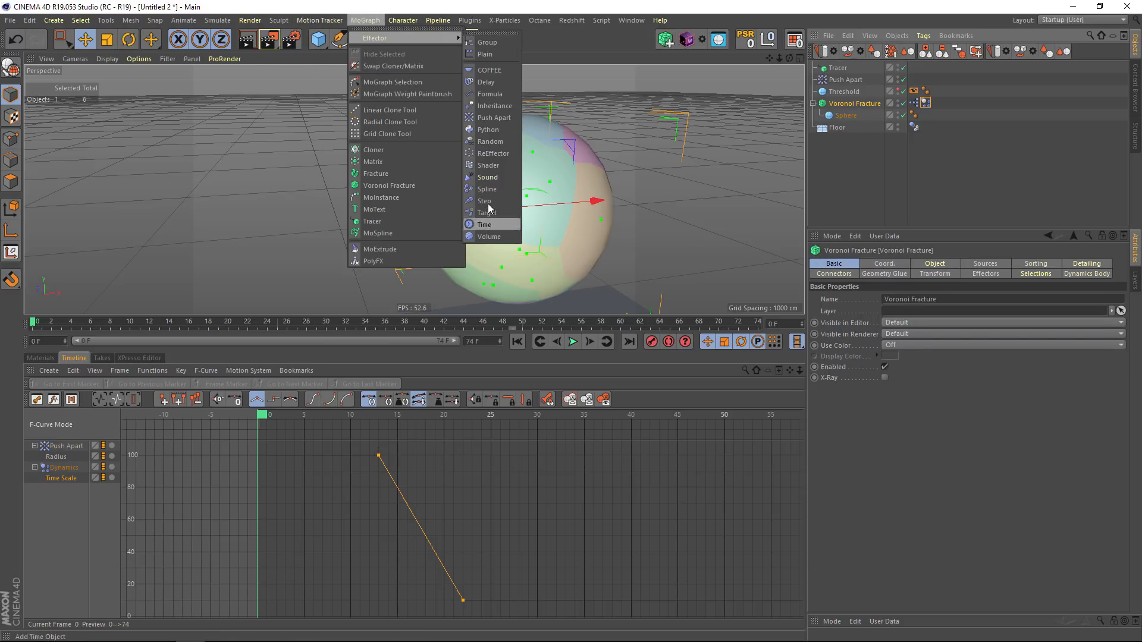
{"action": "left_click", "coordinate": [491, 141]}
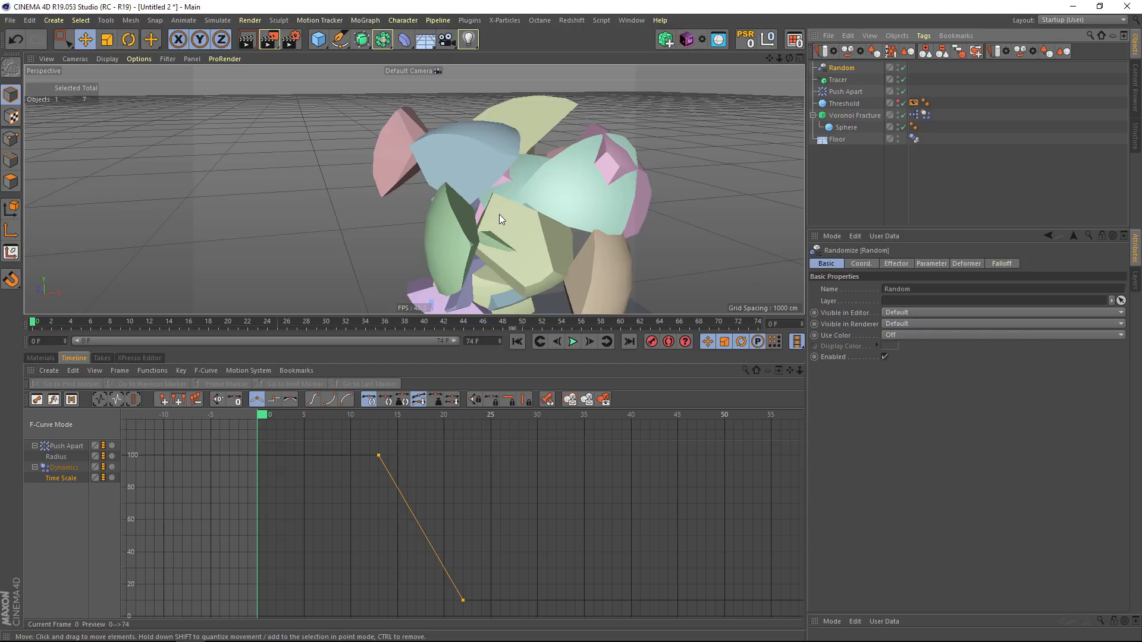
- Open the Voronoi Fracture's XPresso graph and add the Random effector as a node above the Data and Math nodes
{"action": "scroll", "coordinate": [499, 214], "scroll_direction": "down", "scroll_amount": 5}
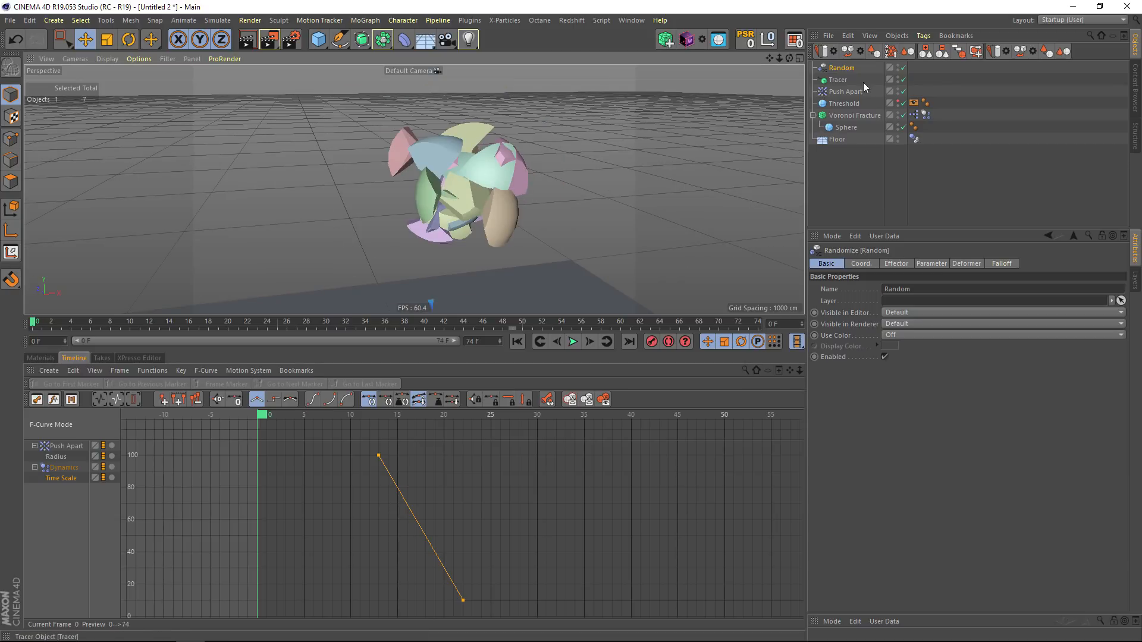
{"action": "scroll", "coordinate": [501, 235], "scroll_direction": "up", "scroll_amount": 4}
{"action": "left_click_drag", "start_coordinate": [501, 234], "coordinate": [494, 180], "text": "alt"}
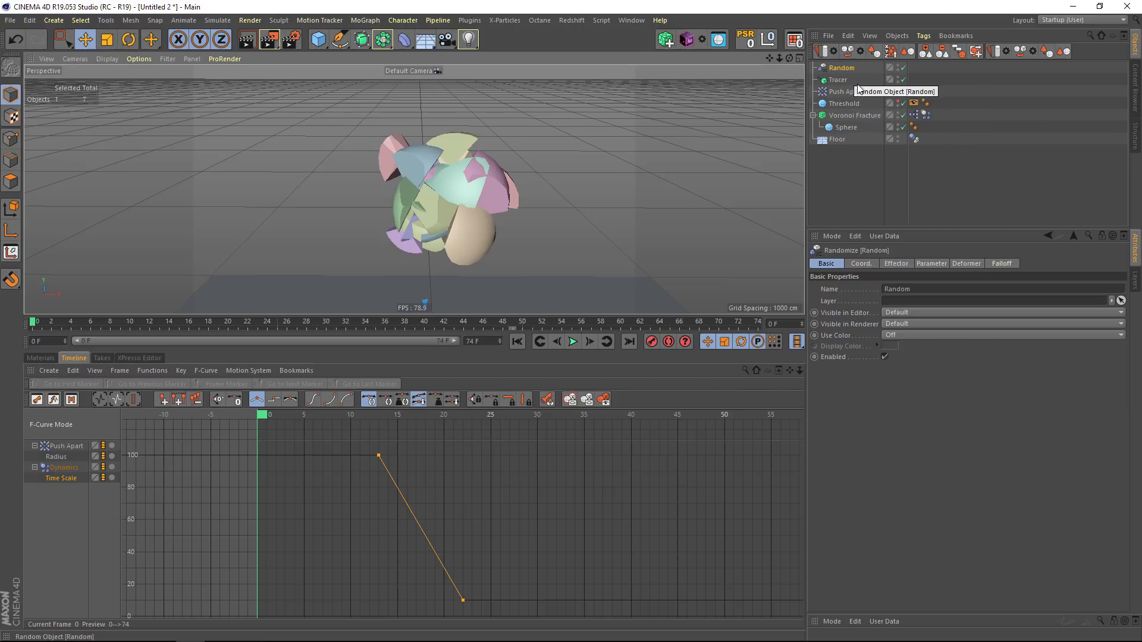
{"action": "double_click", "coordinate": [915, 116]}
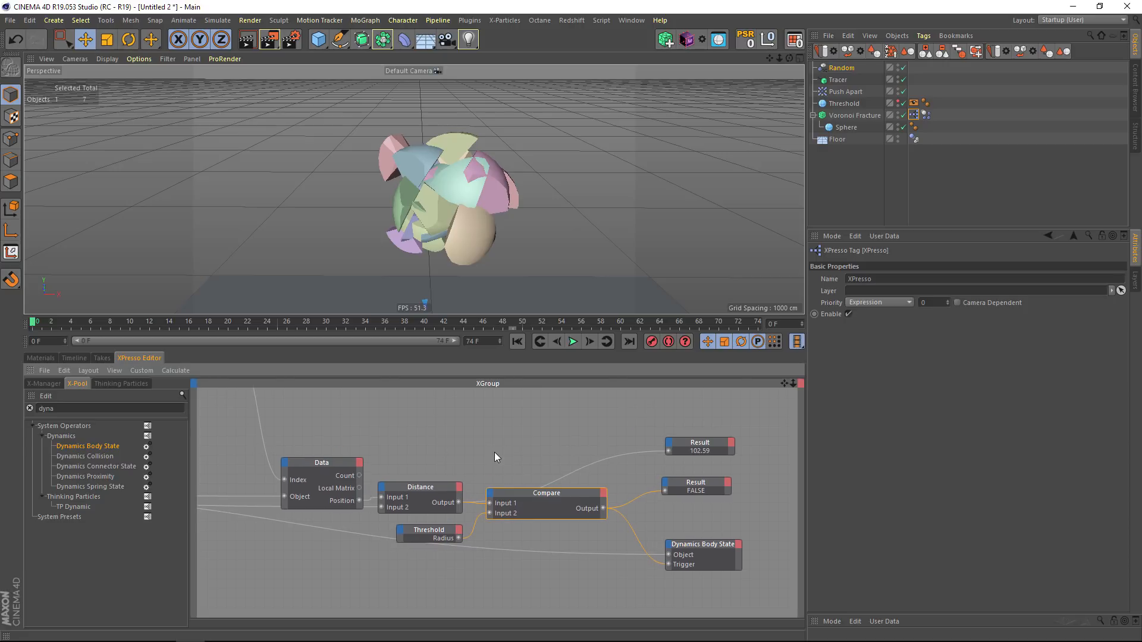
{"action": "middle_click_drag", "start_coordinate": [523, 453], "coordinate": [662, 475], "text": "alt"}
{"action": "right_click_drag", "start_coordinate": [663, 475], "coordinate": [559, 475], "text": "alt"}
{"action": "middle_click_drag", "start_coordinate": [558, 476], "coordinate": [588, 507], "text": "alt"}
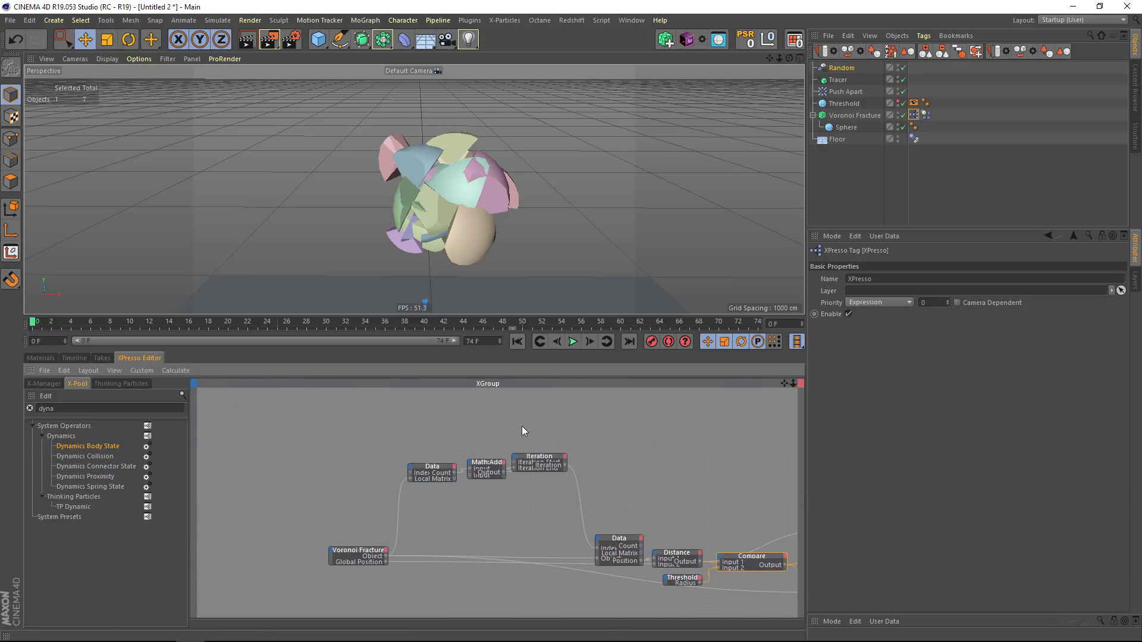
{"action": "middle_click_drag", "start_coordinate": [522, 426], "coordinate": [520, 473], "text": "alt"}
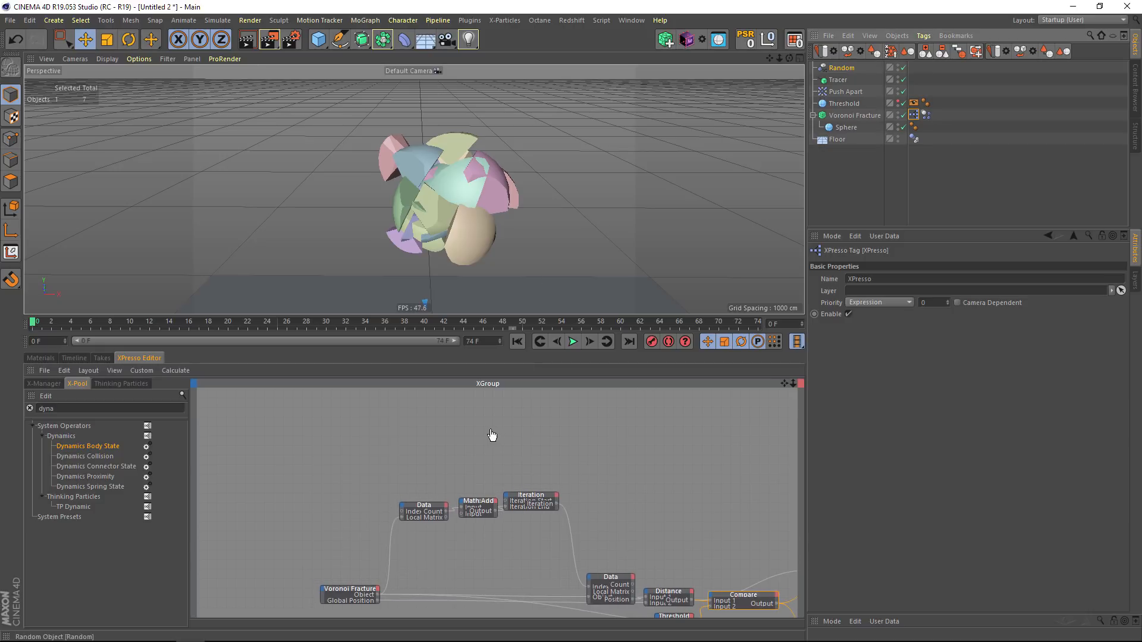
- Find the Time operator in the node pool and place it beside the Random node
{"action": "right_click", "coordinate": [319, 428]}
{"action": "mouse_move", "coordinate": [357, 434]}
{"action": "mouse_move", "coordinate": [426, 435]}
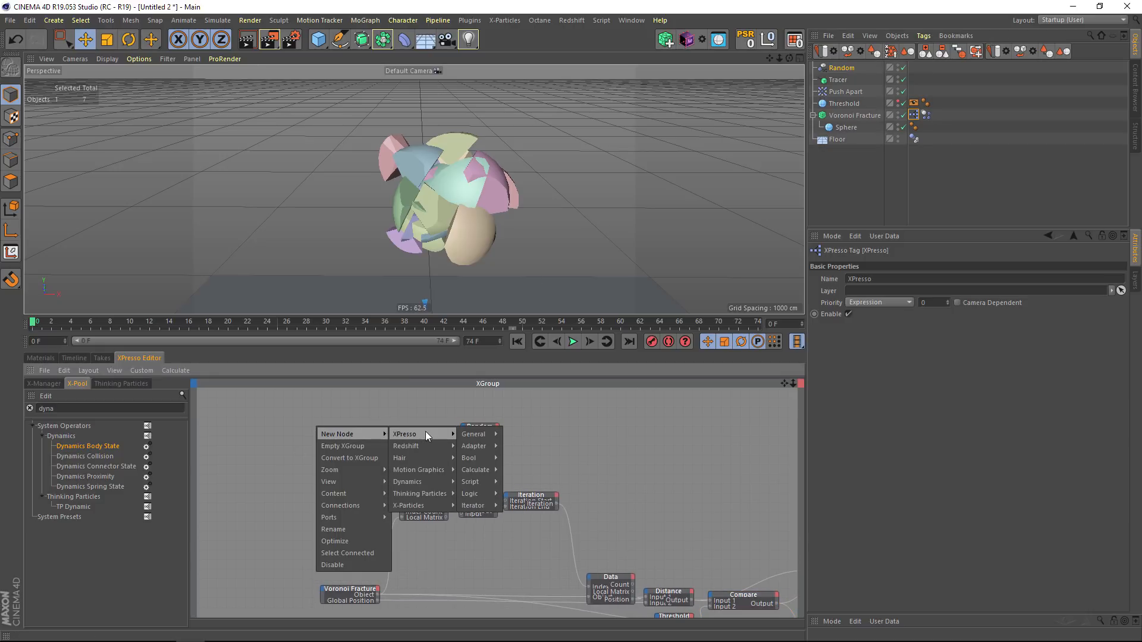
{"action": "left_click", "coordinate": [67, 409]}
{"action": "left_click_drag", "start_coordinate": [64, 409], "coordinate": [37, 410]}
{"action": "type", "text": "time"}
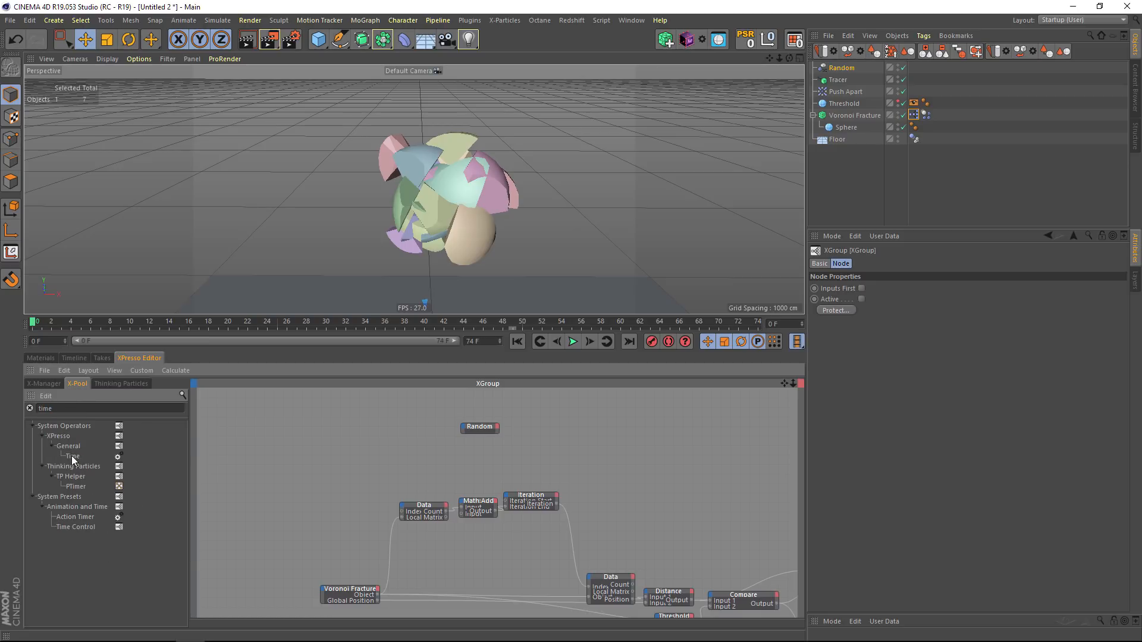
{"action": "left_click_drag", "start_coordinate": [355, 413], "coordinate": [355, 422]}
{"action": "scroll", "coordinate": [393, 443], "scroll_direction": "up", "scroll_amount": 5}
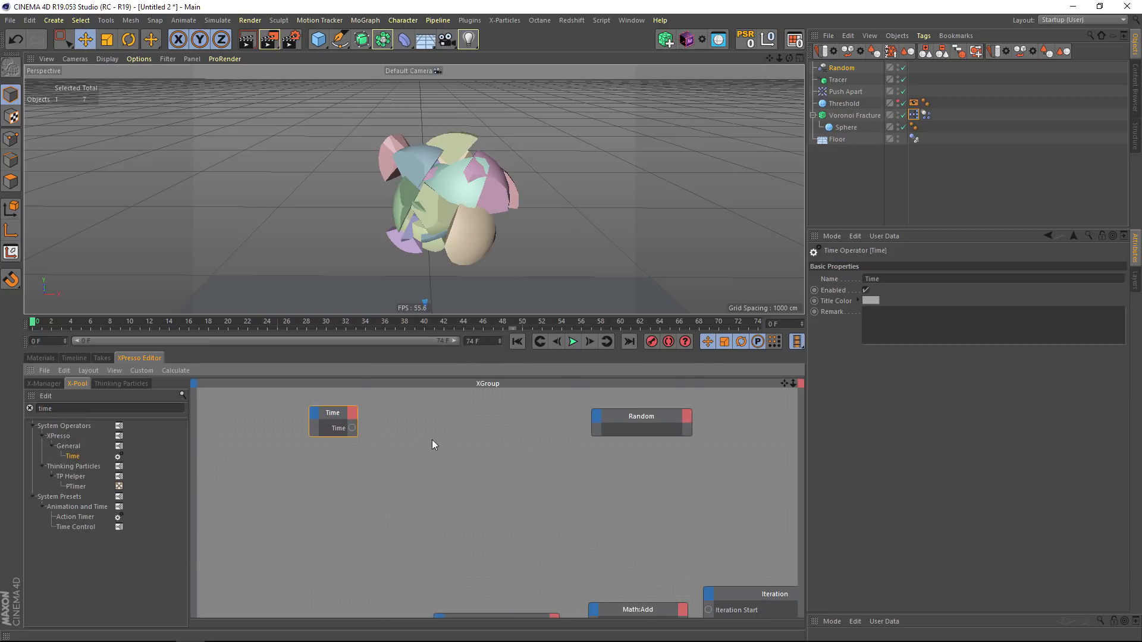
{"action": "scroll", "coordinate": [484, 445], "scroll_direction": "down", "scroll_amount": 4}
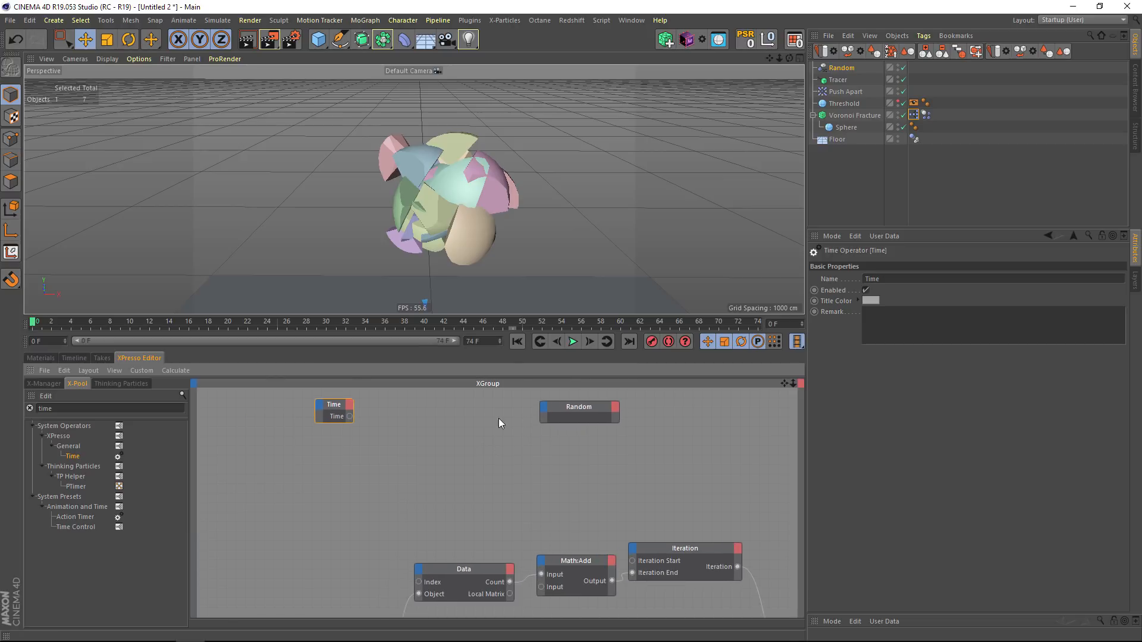
- Add a Range Mapper node between the Time and Random nodes
{"action": "right_click", "coordinate": [415, 435]}
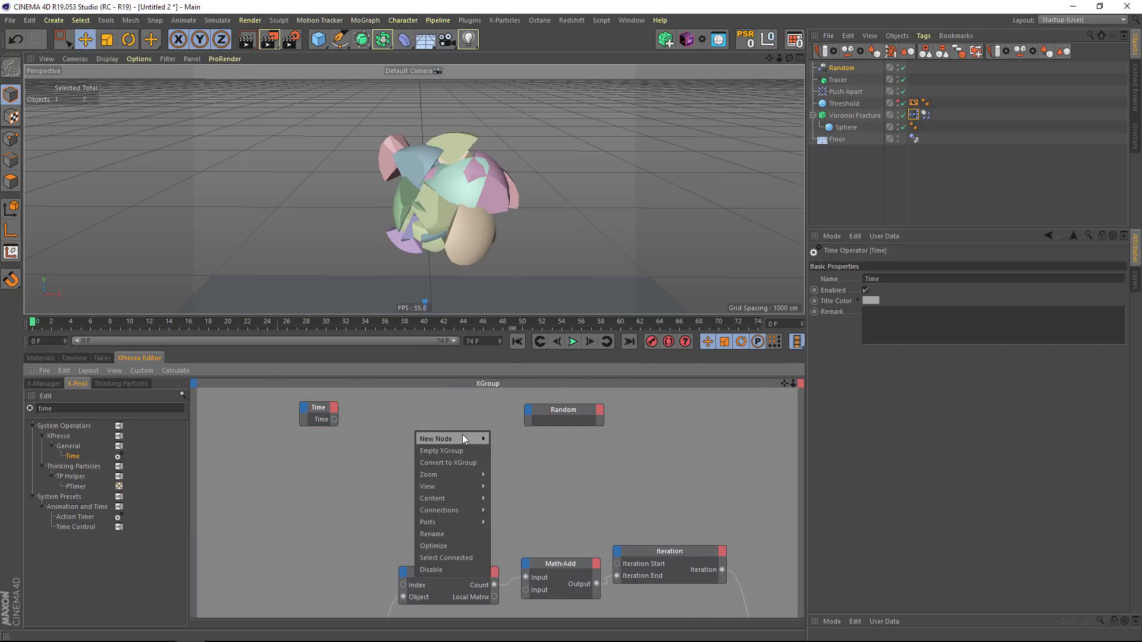
{"action": "mouse_move", "coordinate": [462, 438]}
{"action": "mouse_move", "coordinate": [509, 439]}
{"action": "mouse_move", "coordinate": [584, 486]}
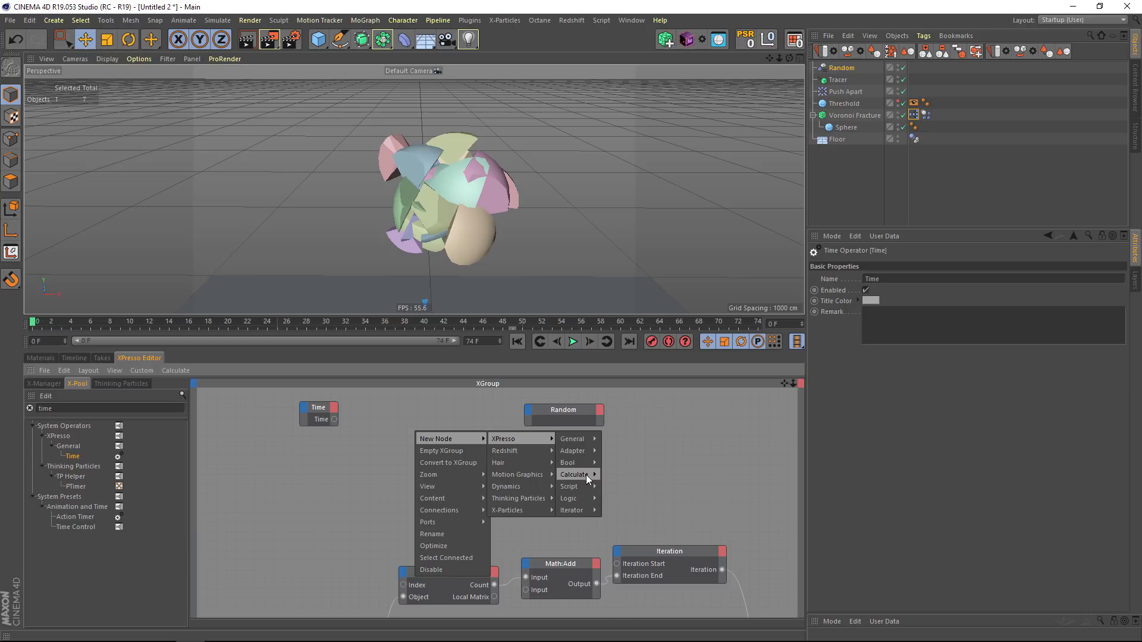
{"action": "left_click", "coordinate": [640, 610]}
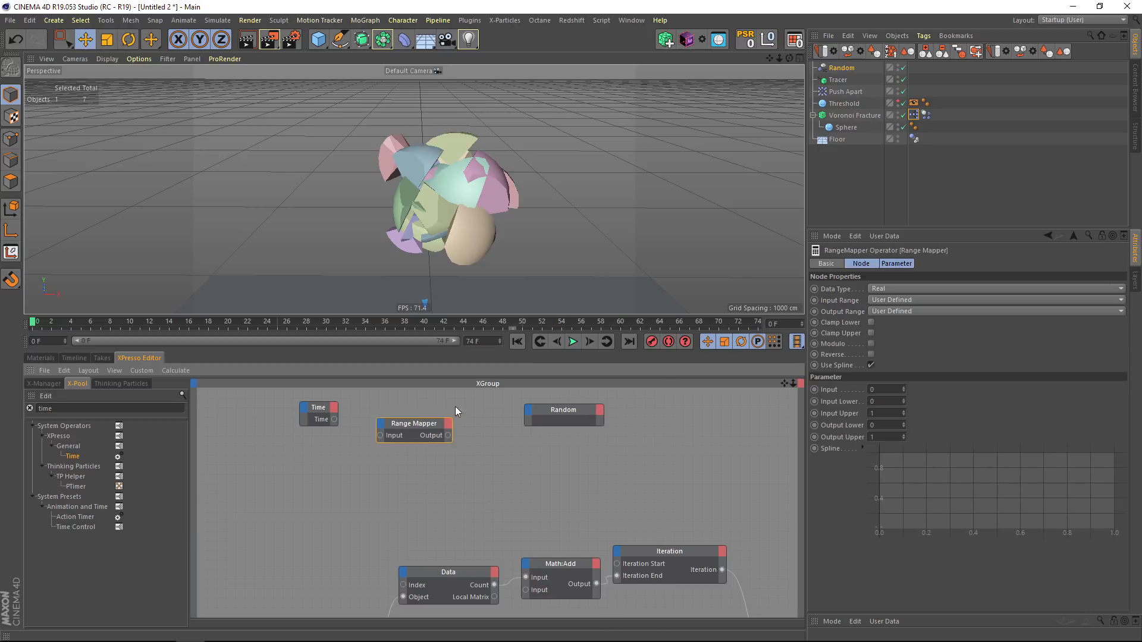
- Expose the Time node's Frame output and connect it to the Range Mapper's input
{"action": "left_click", "coordinate": [333, 409]}
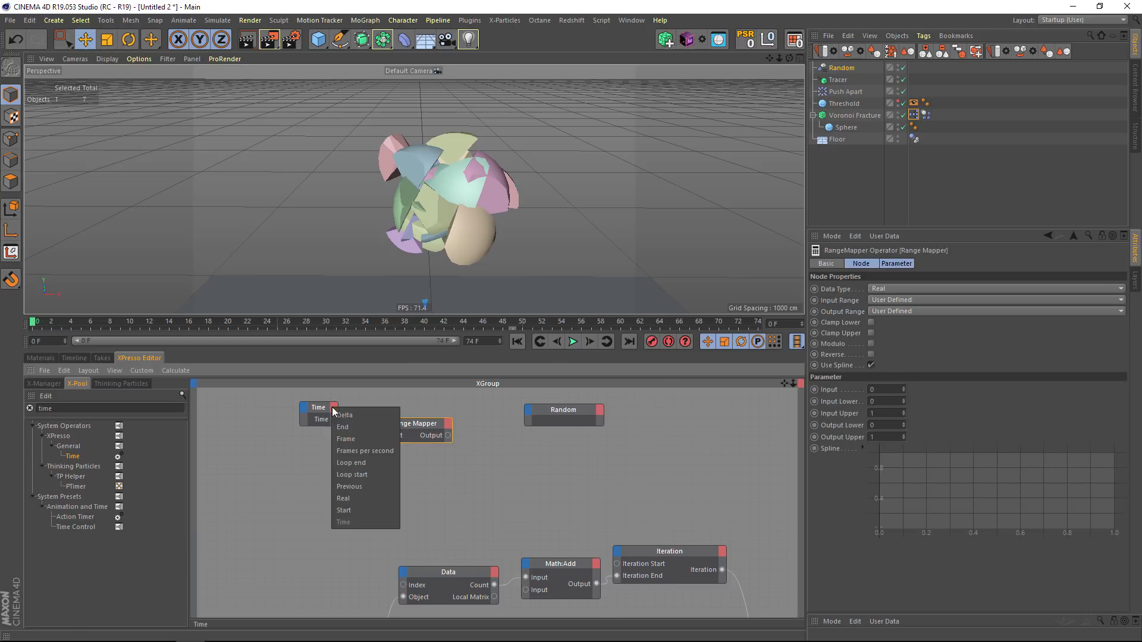
{"action": "left_click", "coordinate": [347, 444]}
{"action": "left_click_drag", "start_coordinate": [334, 423], "coordinate": [380, 436]}
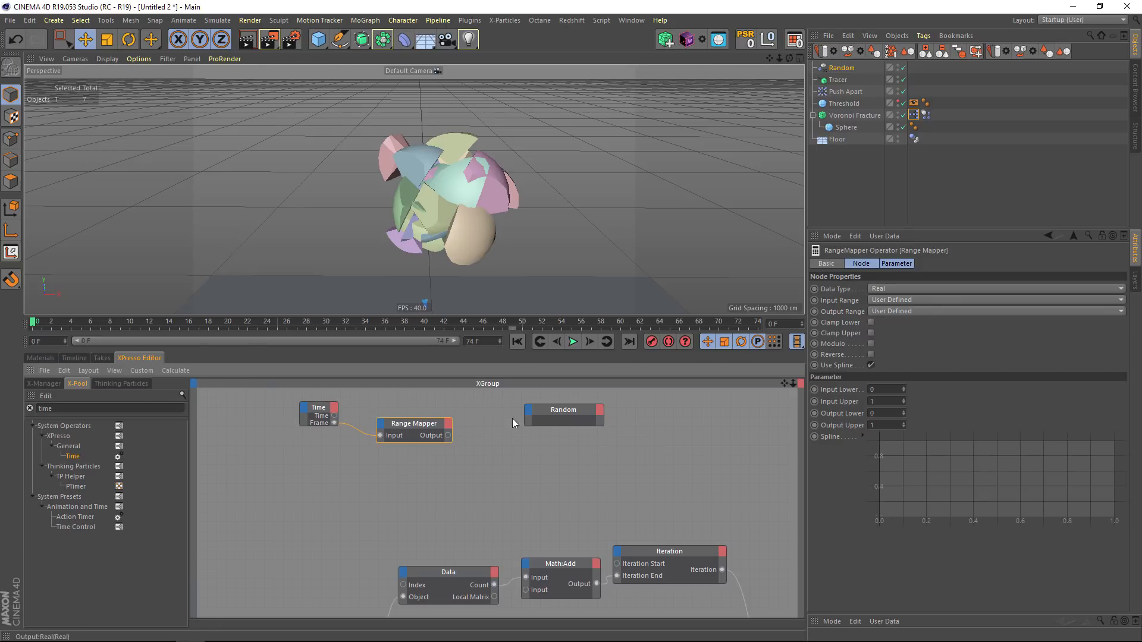
{"action": "left_click", "coordinate": [528, 412]}
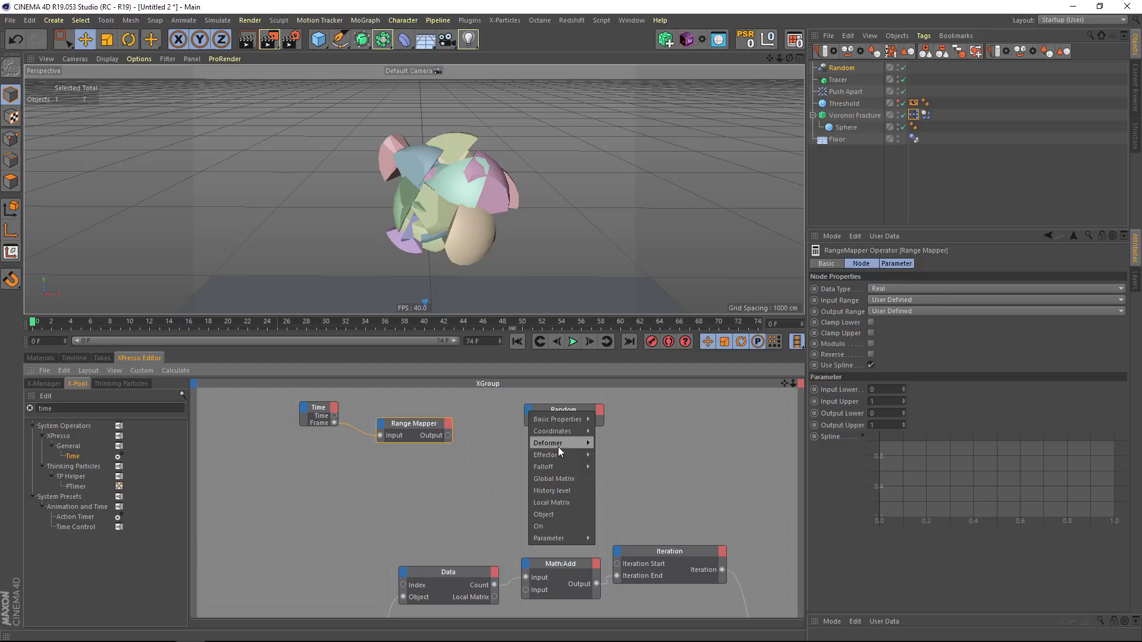
{"action": "mouse_move", "coordinate": [570, 454]}
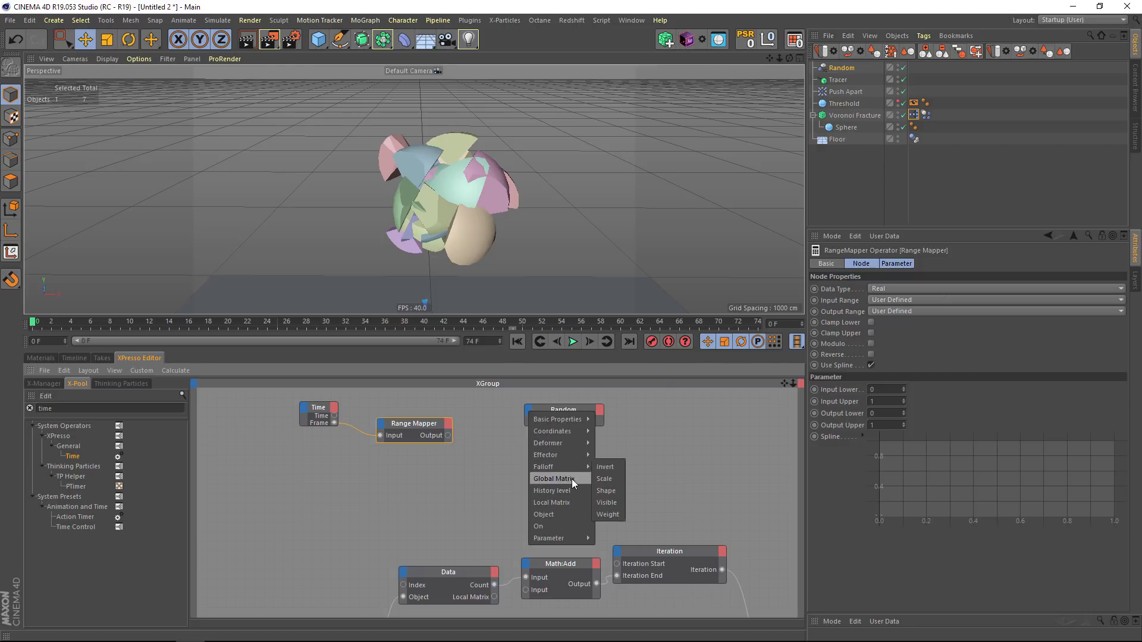
{"action": "mouse_move", "coordinate": [582, 538]}
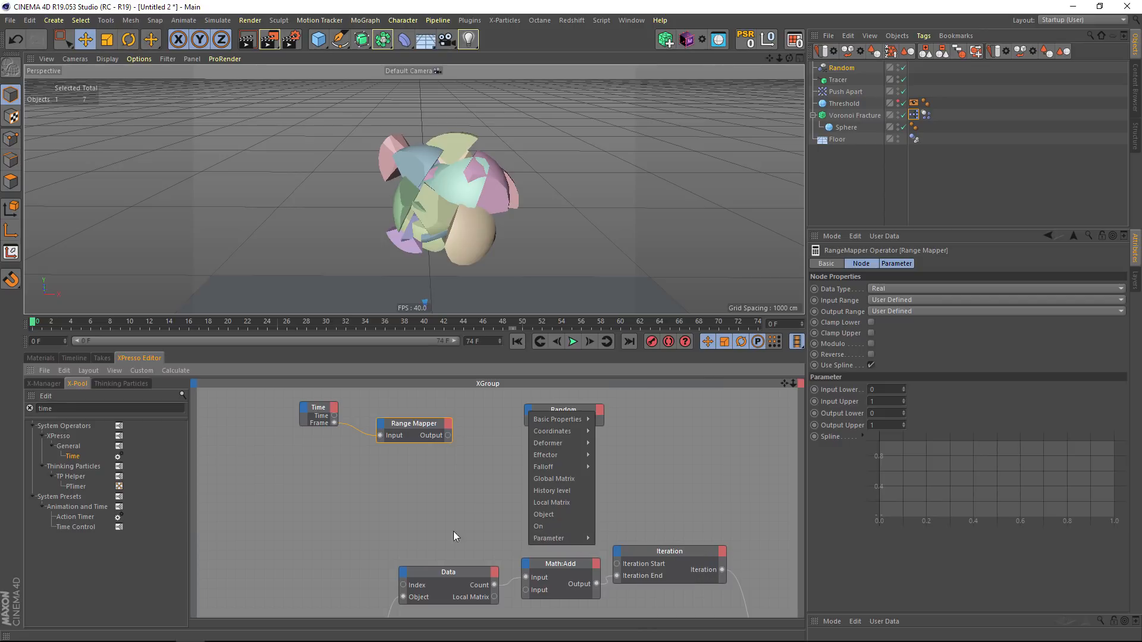
{"action": "left_click", "coordinate": [409, 427]}
{"action": "left_click", "coordinate": [565, 423]}
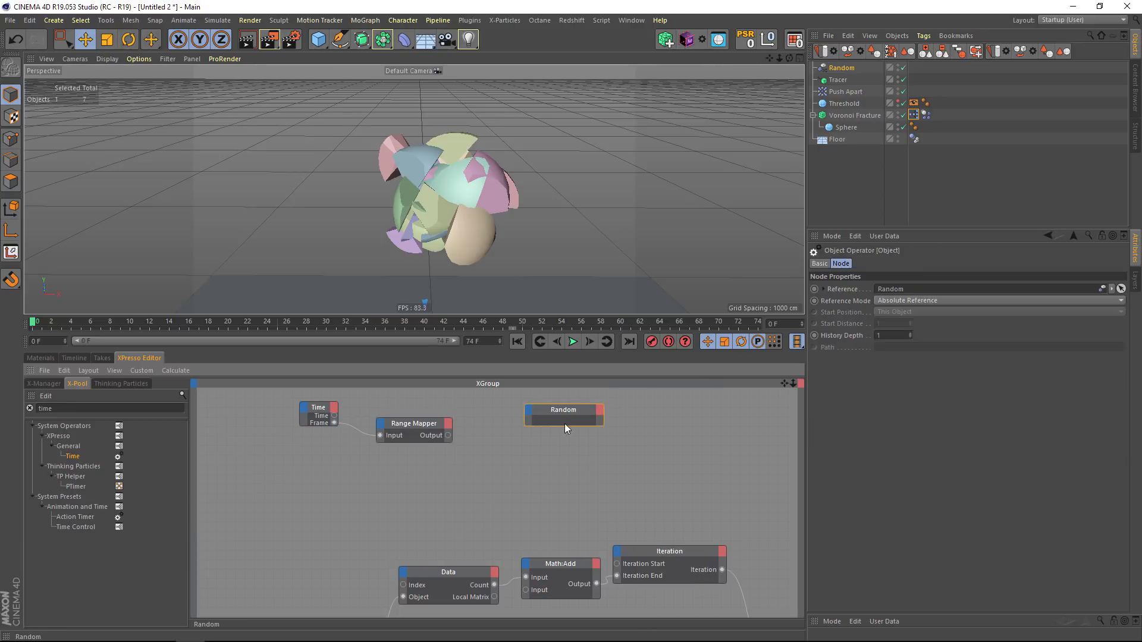
- Turn off Position and turn on Rotation in the Random effector's transform parameters
{"action": "left_click", "coordinate": [838, 69]}
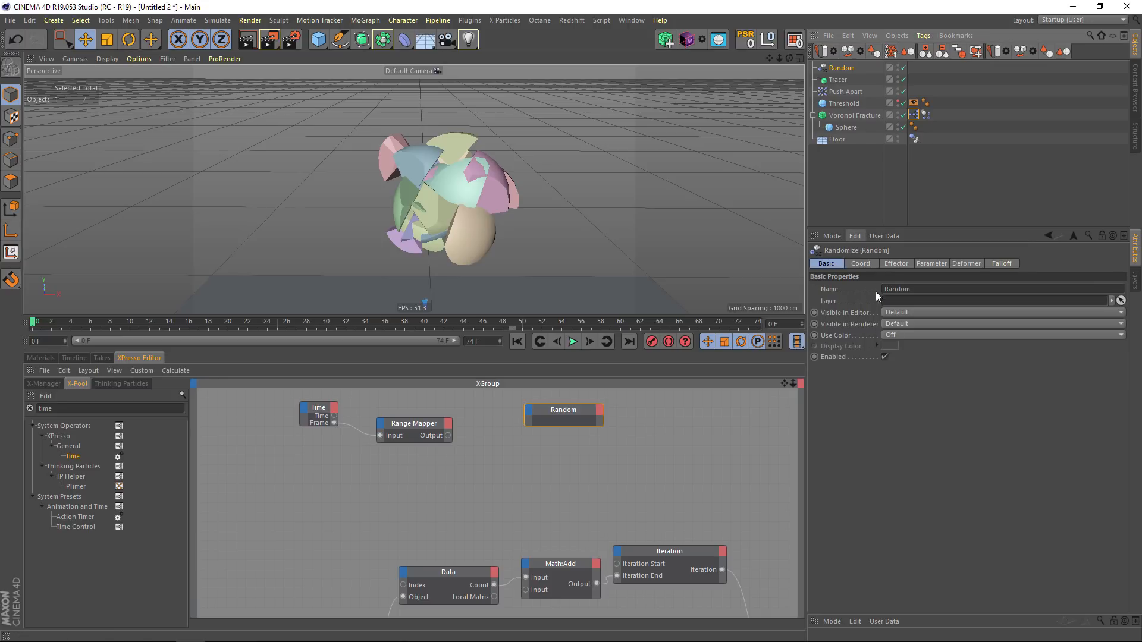
{"action": "left_click", "coordinate": [900, 263]}
{"action": "left_click", "coordinate": [929, 264]}
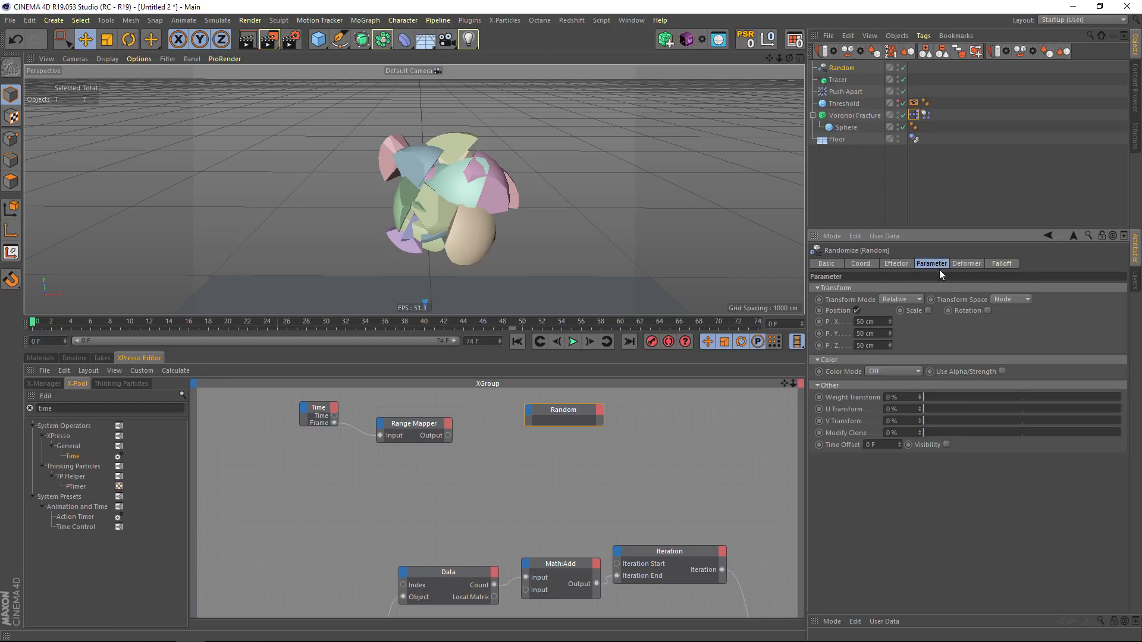
{"action": "left_click", "coordinate": [857, 310]}
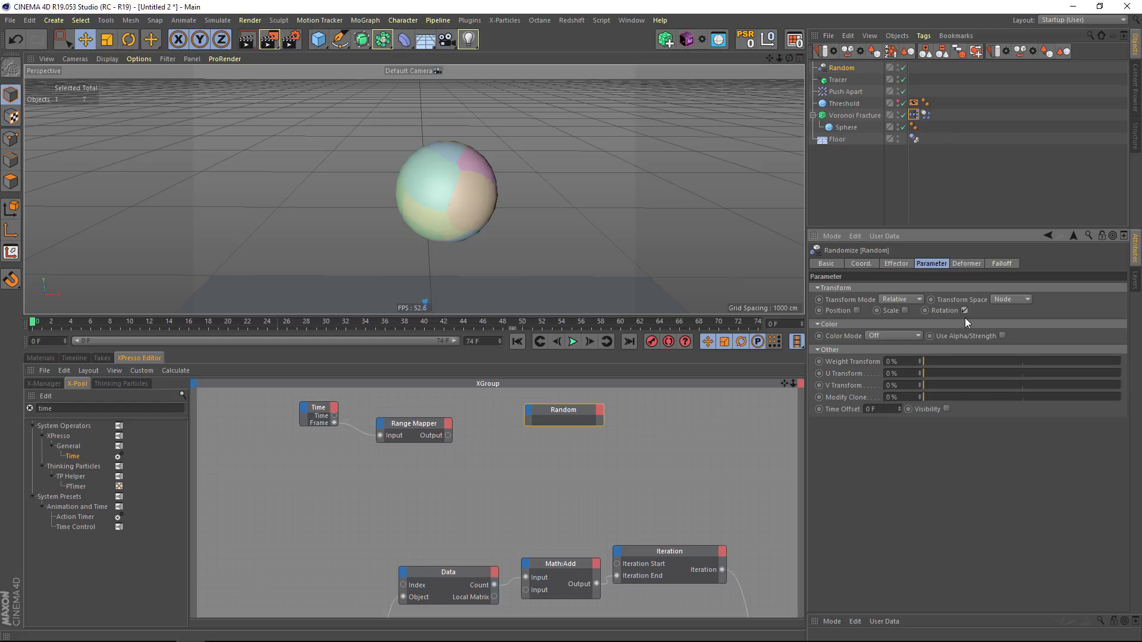
{"action": "left_click", "coordinate": [964, 310]}
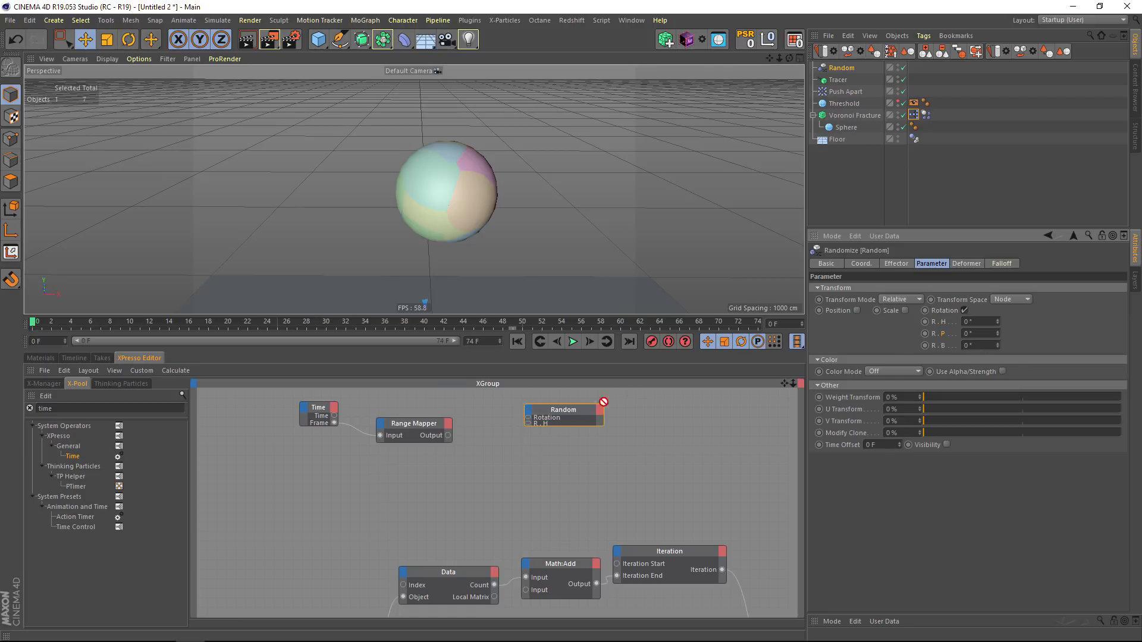
- Expose the effector's rotation as an input on the Random node, driven by the Range Mapper's output, and play the animation
{"action": "left_click_drag", "start_coordinate": [932, 346], "coordinate": [531, 416]}
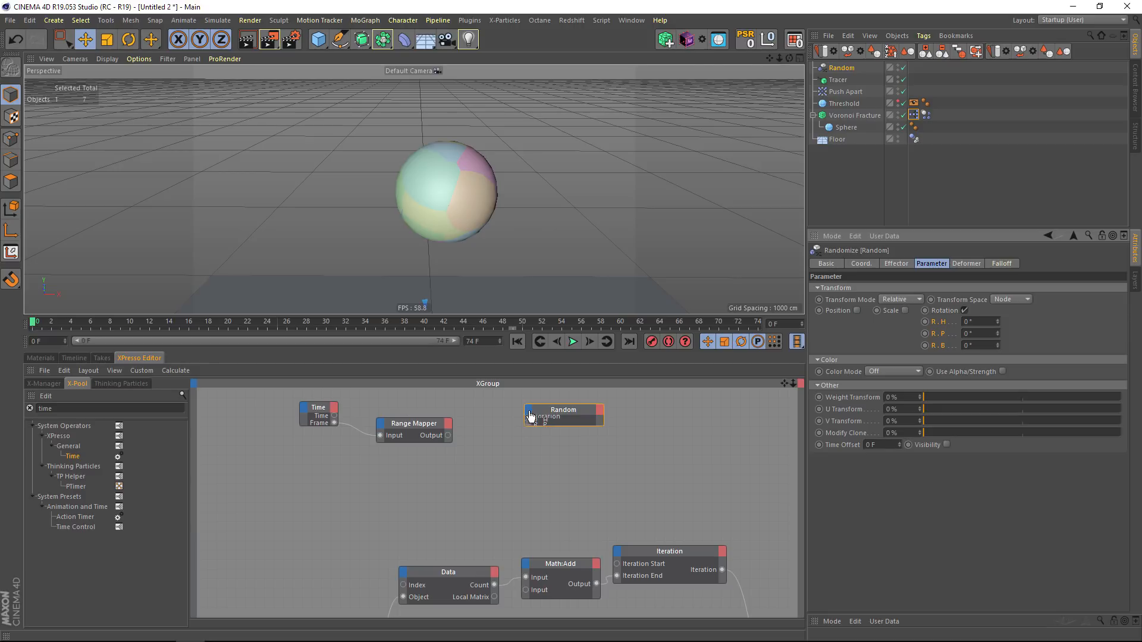
{"action": "left_click", "coordinate": [558, 425]}
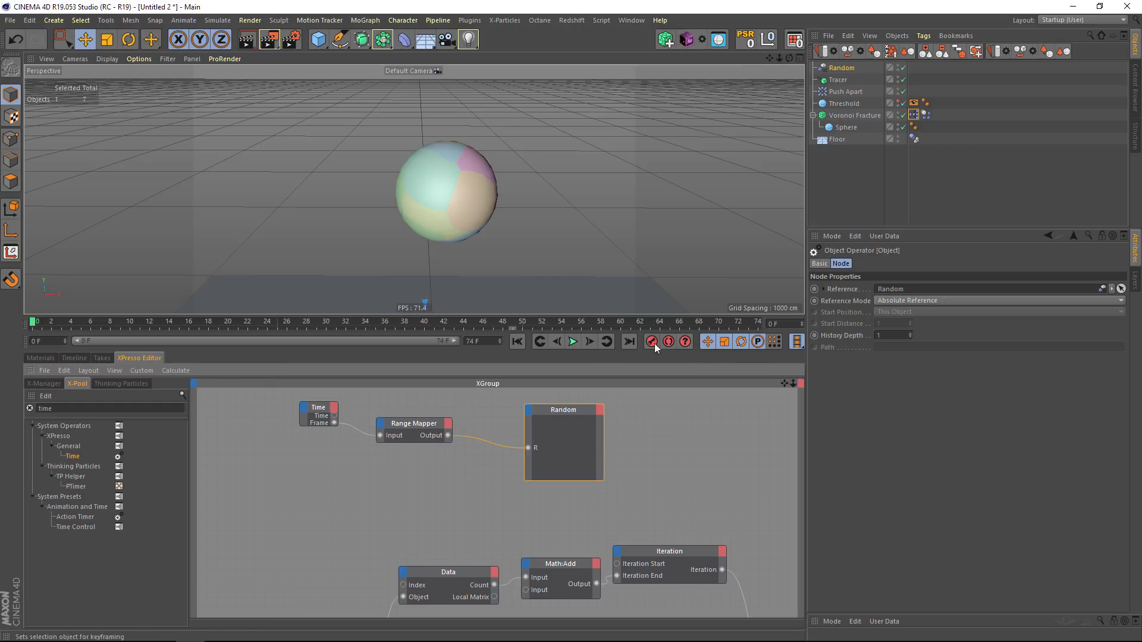
{"action": "left_click", "coordinate": [573, 341]}
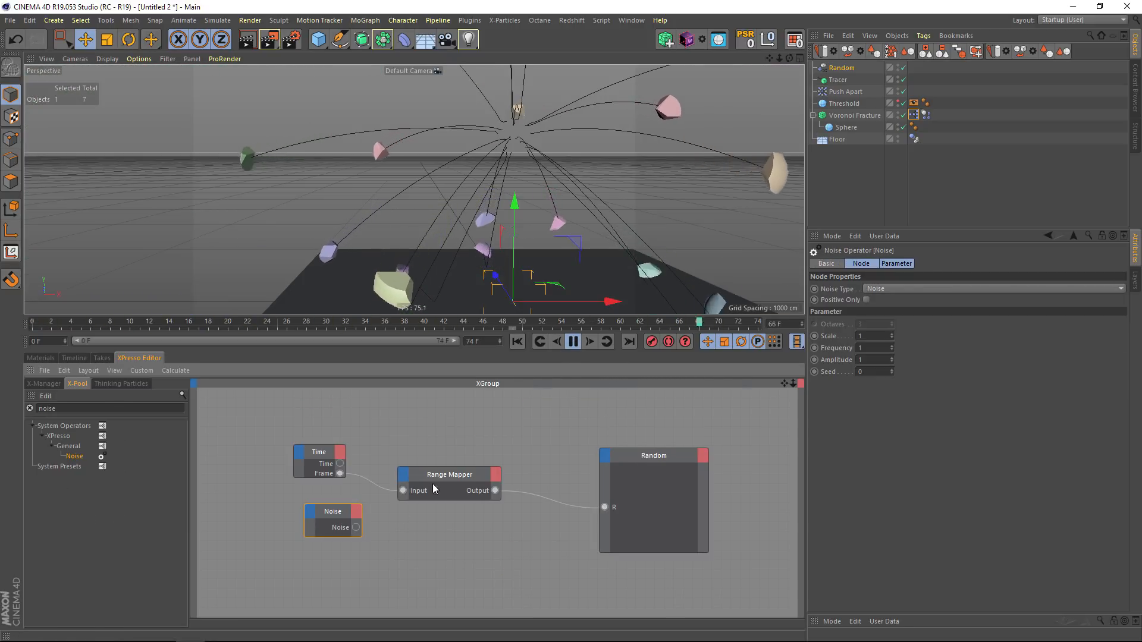
- Try 3 as the Range Mapper's Output Upper value, and settle on 0.5
{"action": "left_click", "coordinate": [433, 483]}
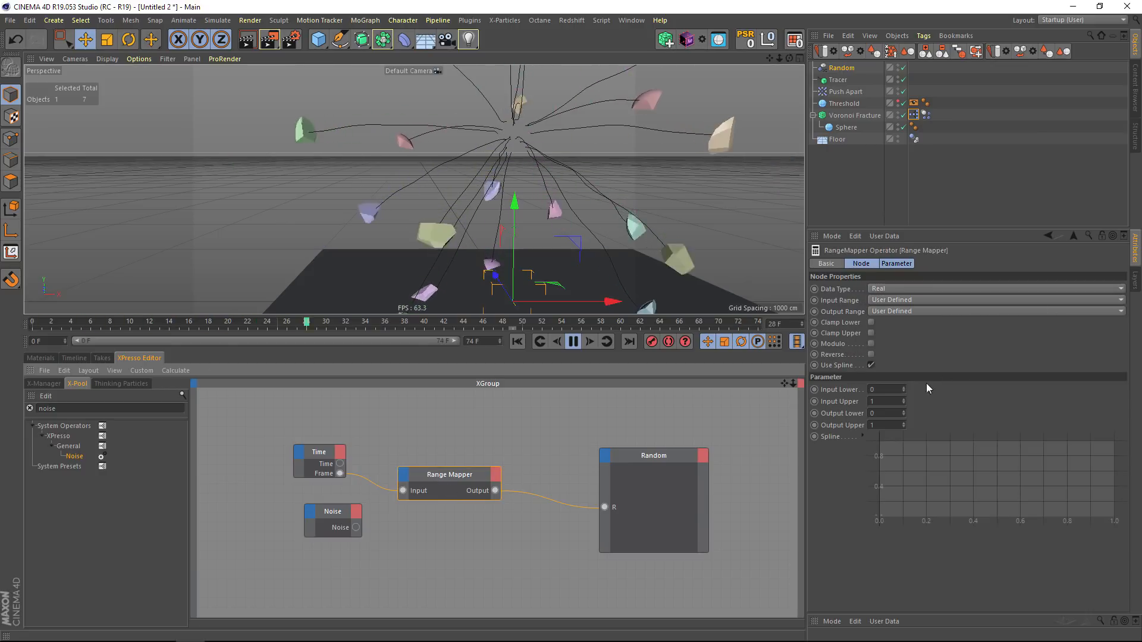
{"action": "left_click", "coordinate": [889, 425]}
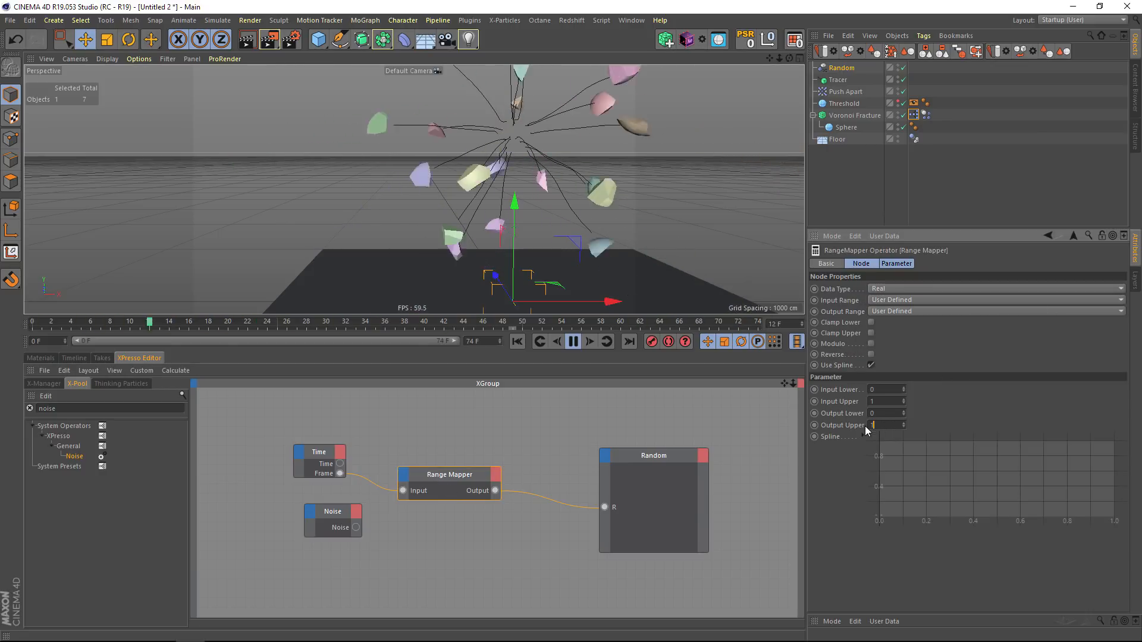
{"action": "double_click", "coordinate": [882, 425]}
{"action": "type", "text": "3"}
{"action": "key", "text": "Return"}
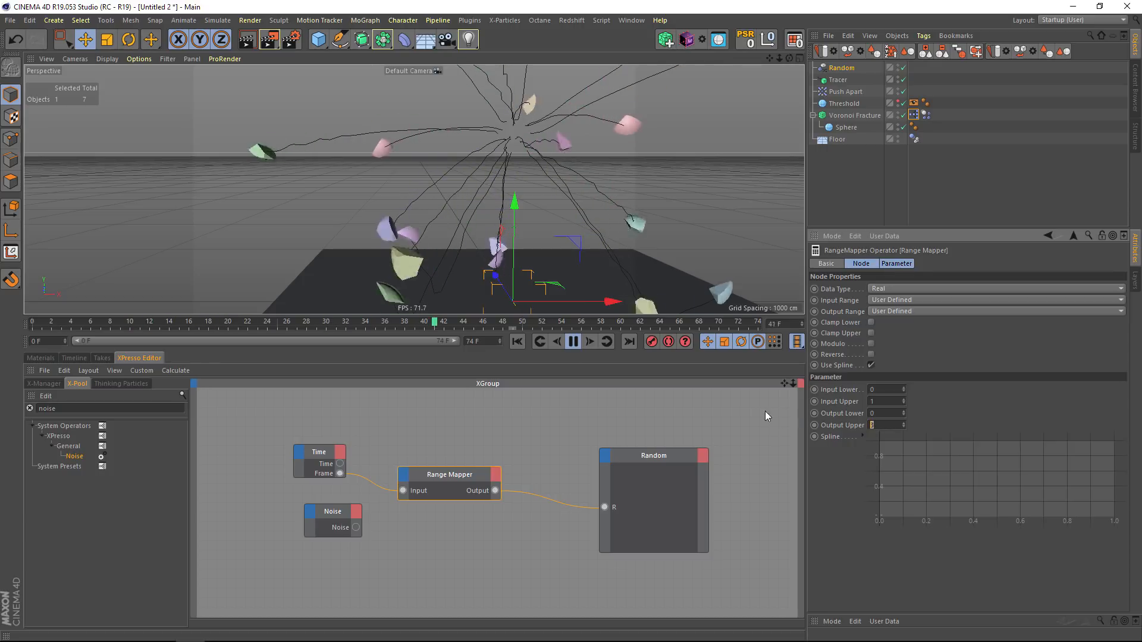
{"action": "type", "text": ".5"}
{"action": "key", "text": "Return"}
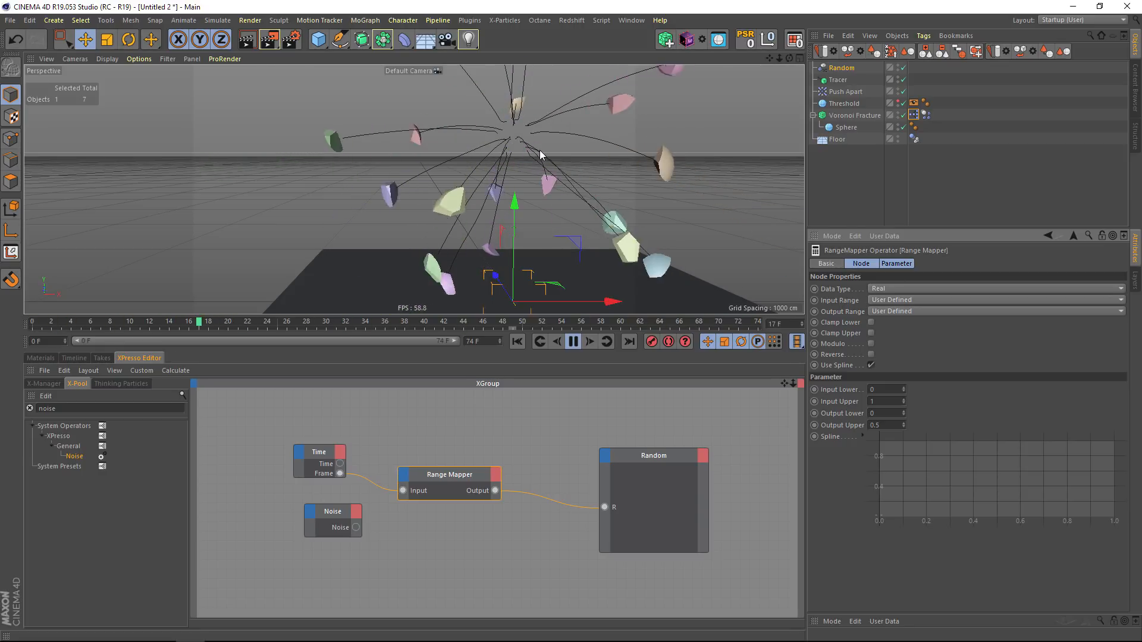
- Examine the rotating fragments and their traced paths from several angles and distances while the simulation plays
{"action": "scroll", "coordinate": [526, 138], "scroll_direction": "down", "scroll_amount": 8}
{"action": "mouse_move", "coordinate": [524, 140]}
{"action": "left_mouse_down", "text": "alt"}
{"action": "mouse_move", "coordinate": [515, 179]}
{"action": "mouse_move", "coordinate": [588, 110]}
{"action": "mouse_move", "coordinate": [552, 117]}
{"action": "mouse_move", "coordinate": [562, 106]}
{"action": "mouse_move", "coordinate": [514, 136]}
{"action": "left_mouse_up", "text": "alt"}
{"action": "middle_click_drag", "start_coordinate": [514, 137], "coordinate": [425, 191], "text": "alt"}
{"action": "mouse_move", "coordinate": [425, 191]}
{"action": "left_mouse_down", "text": "alt"}
{"action": "mouse_move", "coordinate": [439, 214]}
{"action": "mouse_move", "coordinate": [428, 208]}
{"action": "left_mouse_up", "text": "alt"}
{"action": "scroll", "coordinate": [446, 182], "scroll_direction": "up", "scroll_amount": 4}
{"action": "left_click_drag", "start_coordinate": [459, 173], "coordinate": [368, 160], "text": "alt"}
{"action": "scroll", "coordinate": [489, 172], "scroll_direction": "down", "scroll_amount": 3}
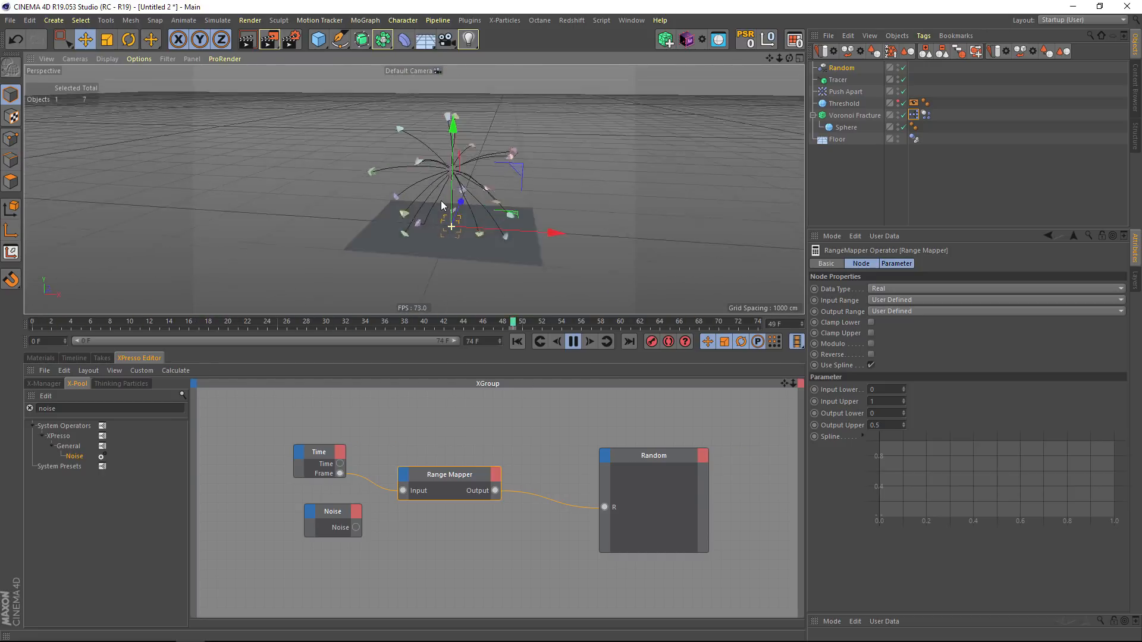
{"action": "scroll", "coordinate": [446, 169], "scroll_direction": "up", "scroll_amount": 5}
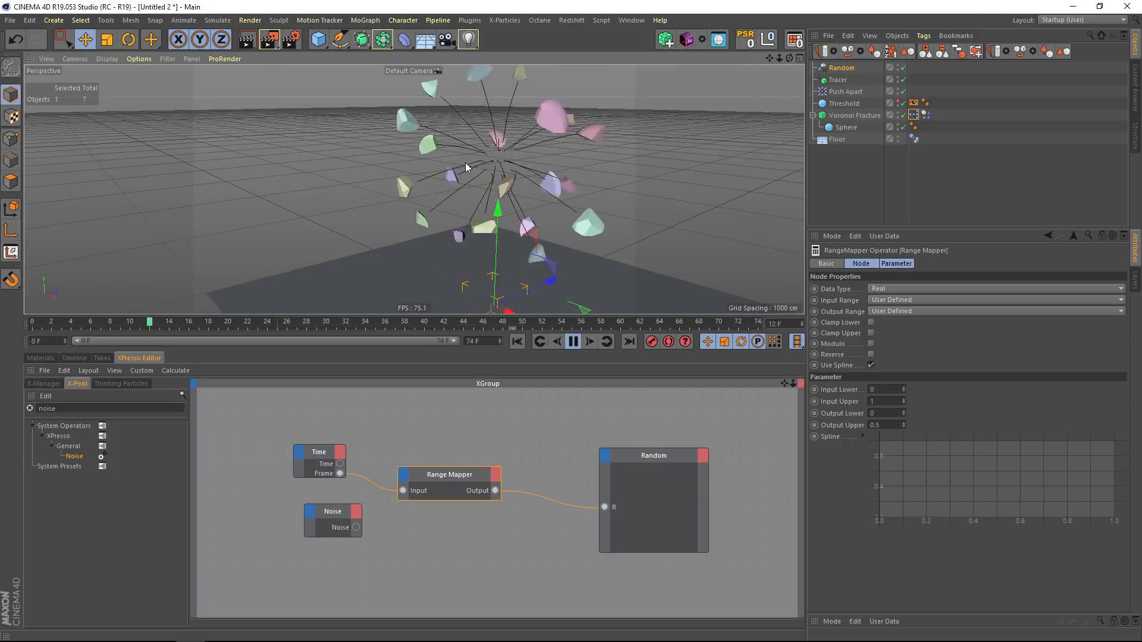
{"action": "right_click_drag", "start_coordinate": [465, 162], "coordinate": [413, 169], "text": "alt"}
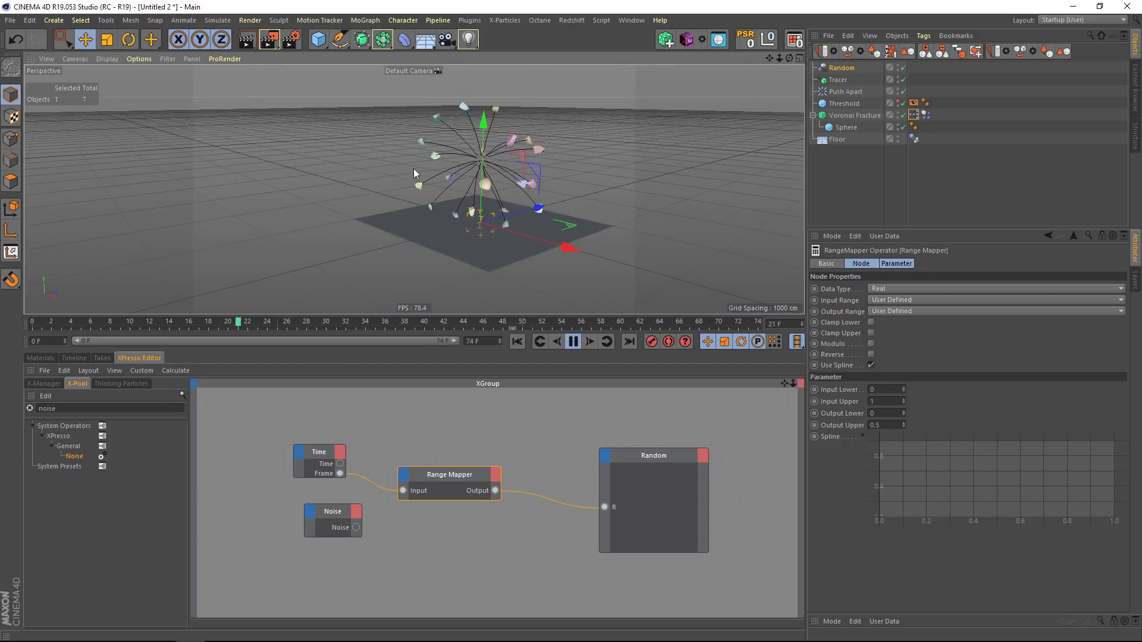
{"action": "left_click_drag", "start_coordinate": [413, 169], "coordinate": [463, 147], "text": "alt"}
{"action": "middle_click_drag", "start_coordinate": [463, 147], "coordinate": [396, 169], "text": "alt"}
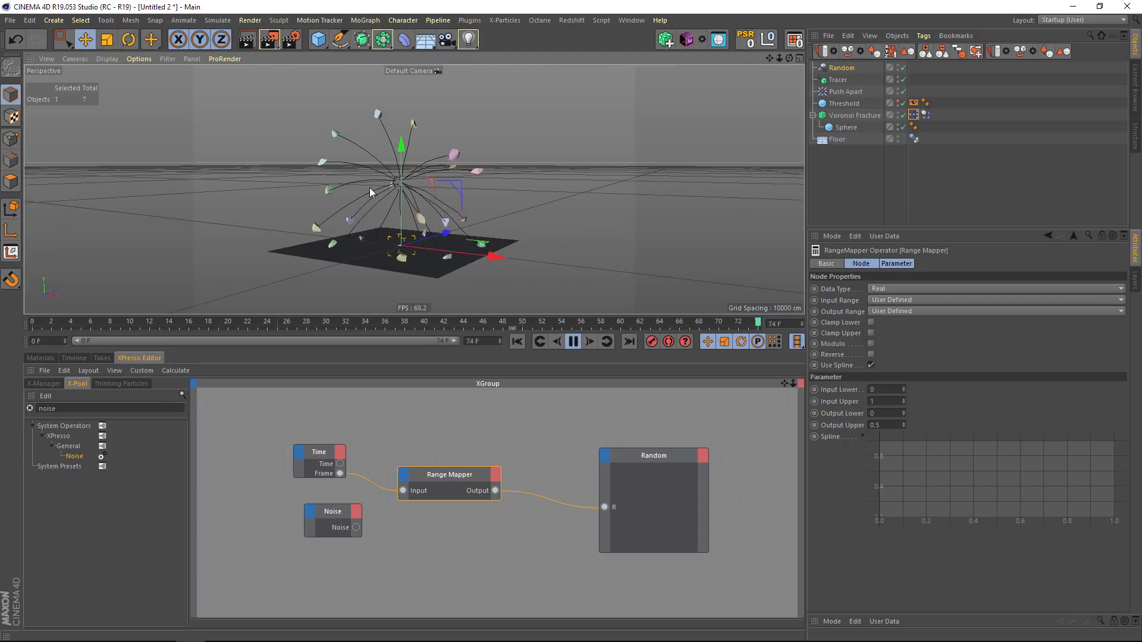
{"action": "right_click_drag", "start_coordinate": [373, 180], "coordinate": [437, 171], "text": "alt"}
{"action": "left_click_drag", "start_coordinate": [431, 195], "coordinate": [425, 184], "text": "alt"}
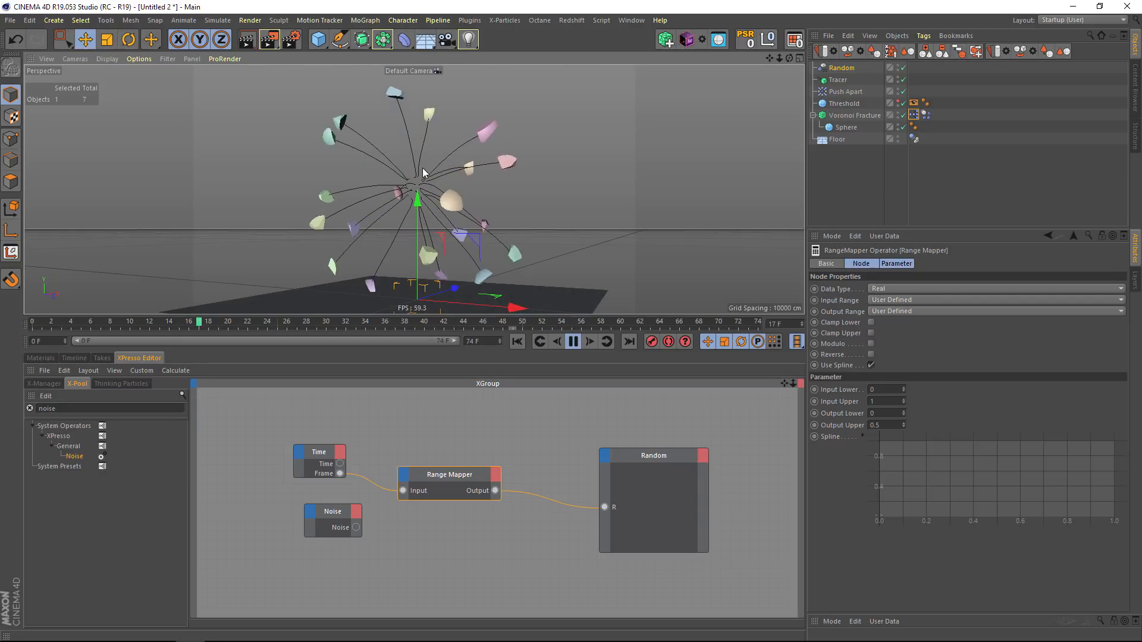
{"action": "mouse_move", "coordinate": [395, 182]}
{"action": "right_mouse_down", "text": "alt"}
{"action": "mouse_move", "coordinate": [417, 180]}
{"action": "mouse_move", "coordinate": [385, 187]}
{"action": "right_mouse_up", "text": "alt"}
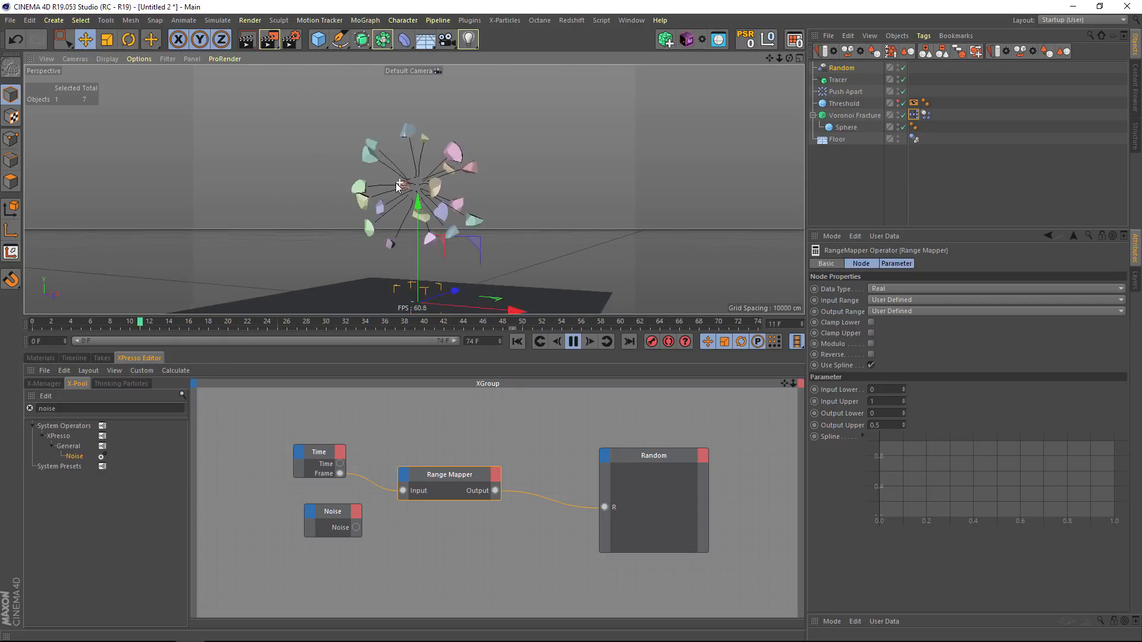
- Select the Random effector, check how its rotation parameters change while the animation plays, and return to the first frame
{"action": "left_click_drag", "start_coordinate": [388, 196], "coordinate": [466, 217], "text": "alt"}
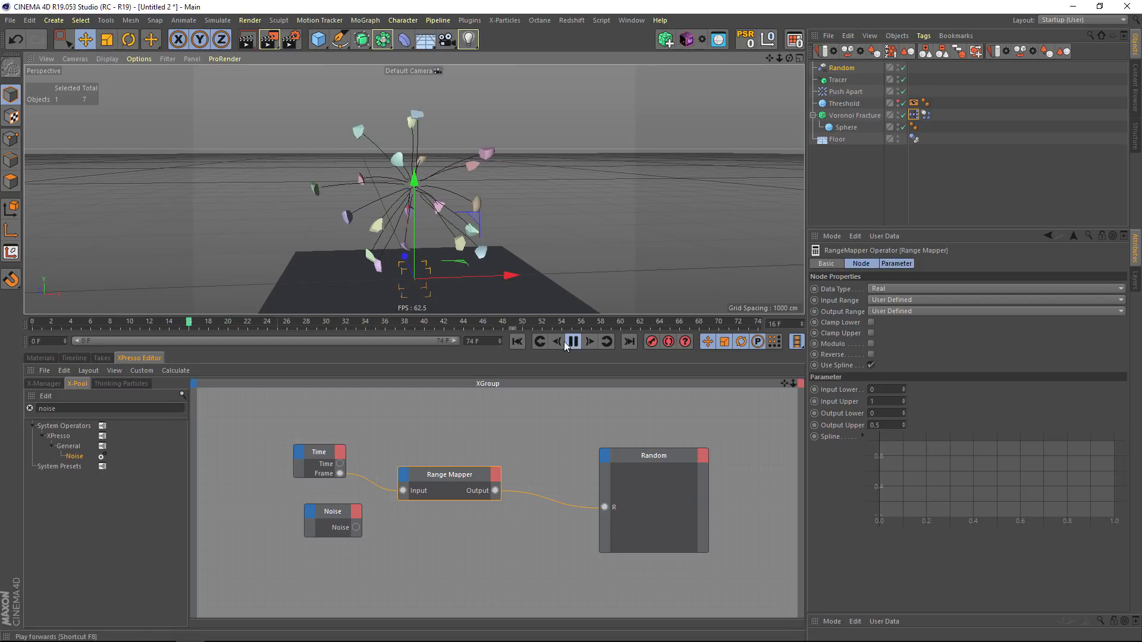
{"action": "left_click", "coordinate": [38, 322]}
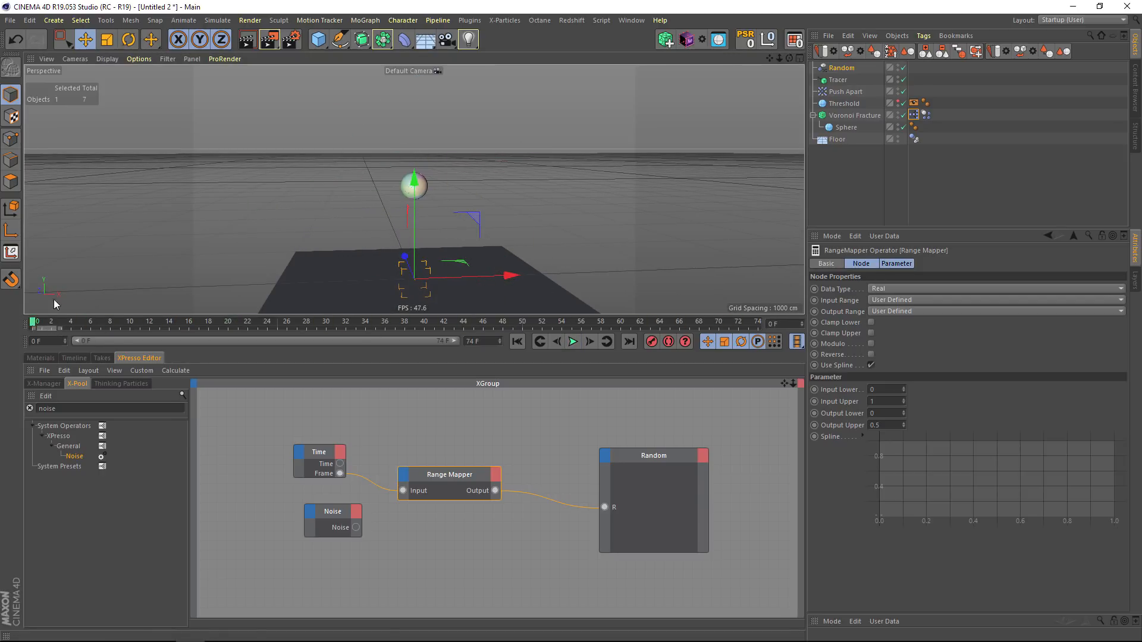
{"action": "left_click", "coordinate": [828, 68]}
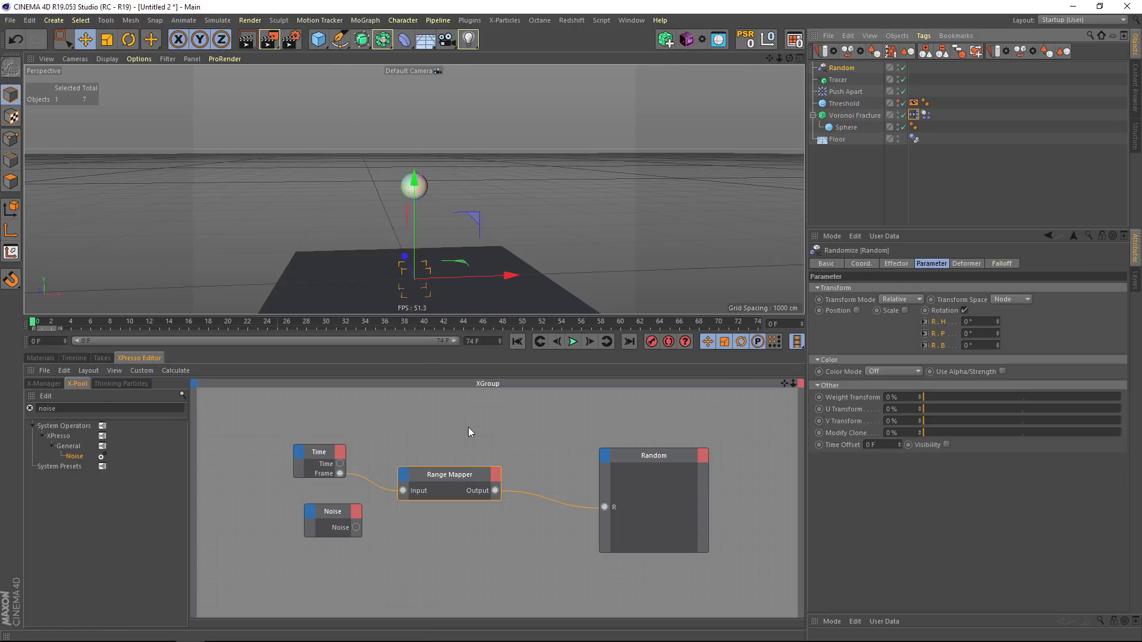
{"action": "left_click", "coordinate": [574, 344]}
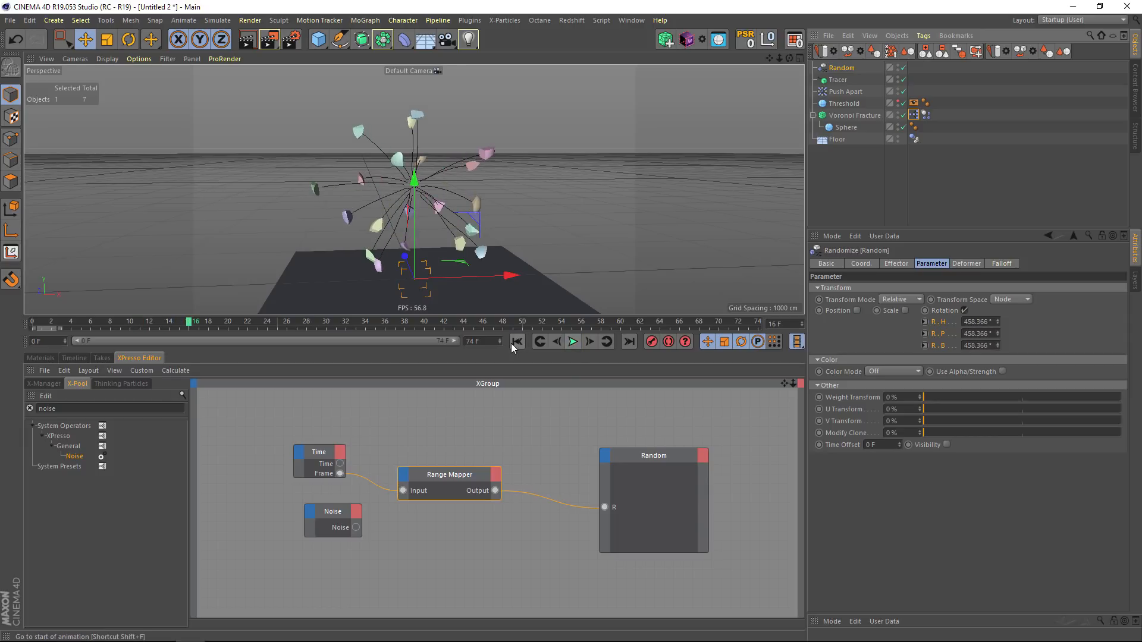
{"action": "left_click", "coordinate": [512, 342]}
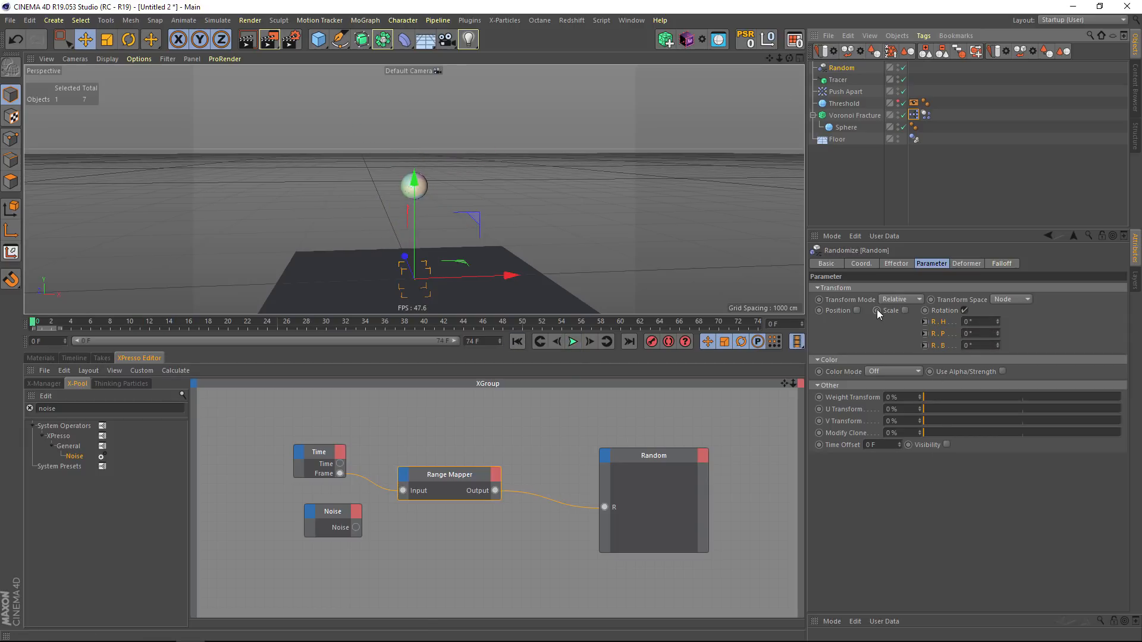
- Keyframe the Random effector's Strength at 0% on frame 0 and 100% on frame 36
{"action": "left_click", "coordinate": [897, 264]}
{"action": "left_click", "coordinate": [922, 265]}
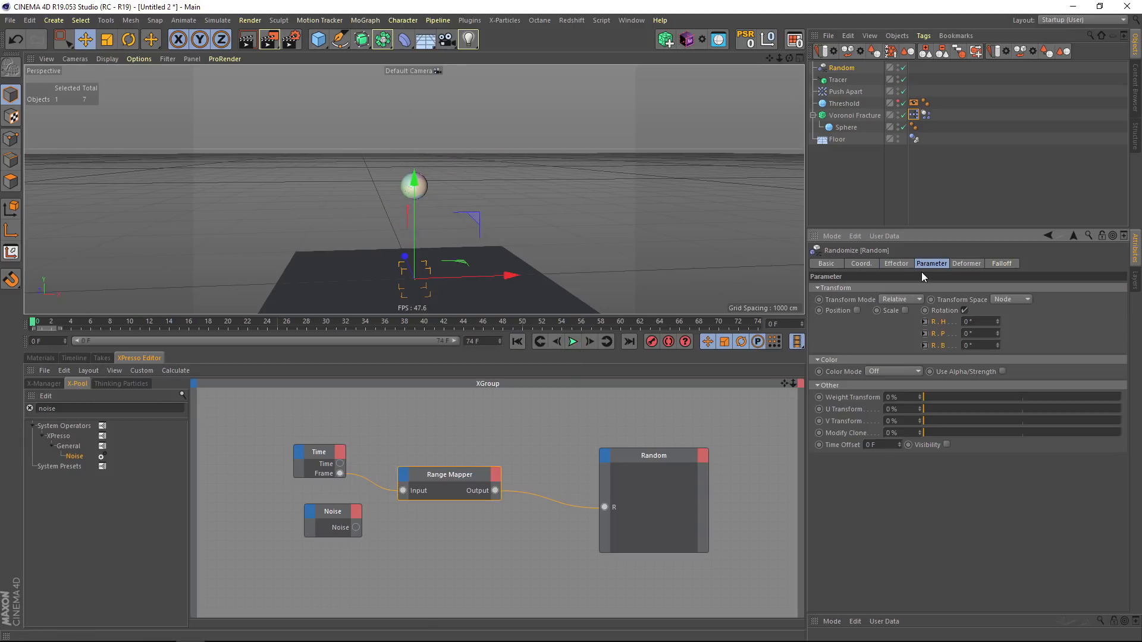
{"action": "left_click", "coordinate": [911, 265]}
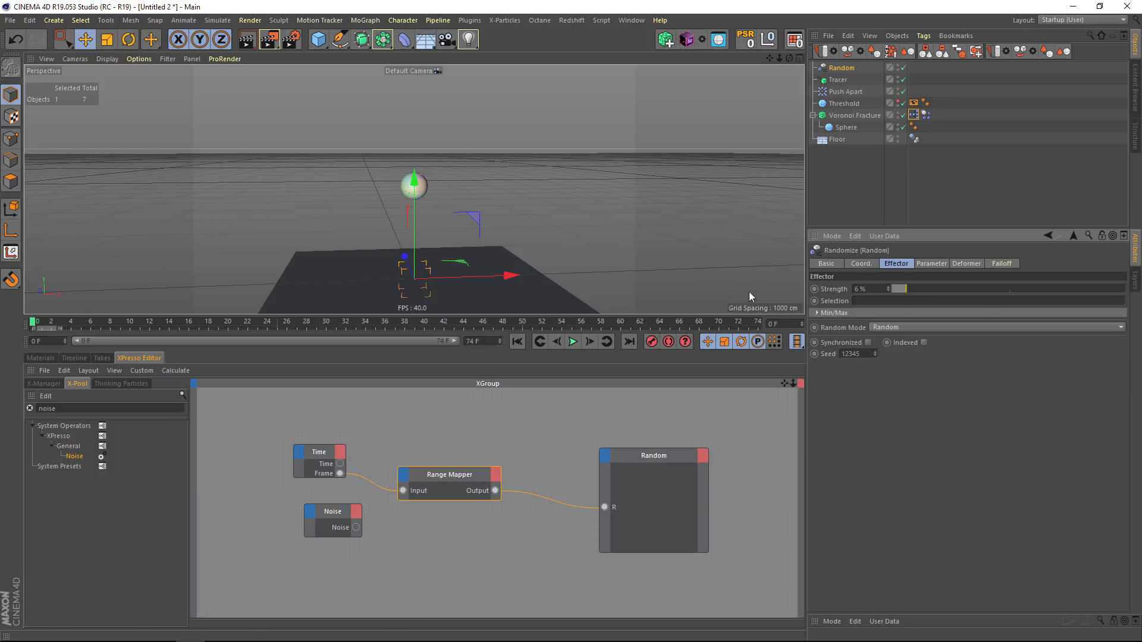
{"action": "left_click_drag", "start_coordinate": [115, 323], "coordinate": [386, 324]}
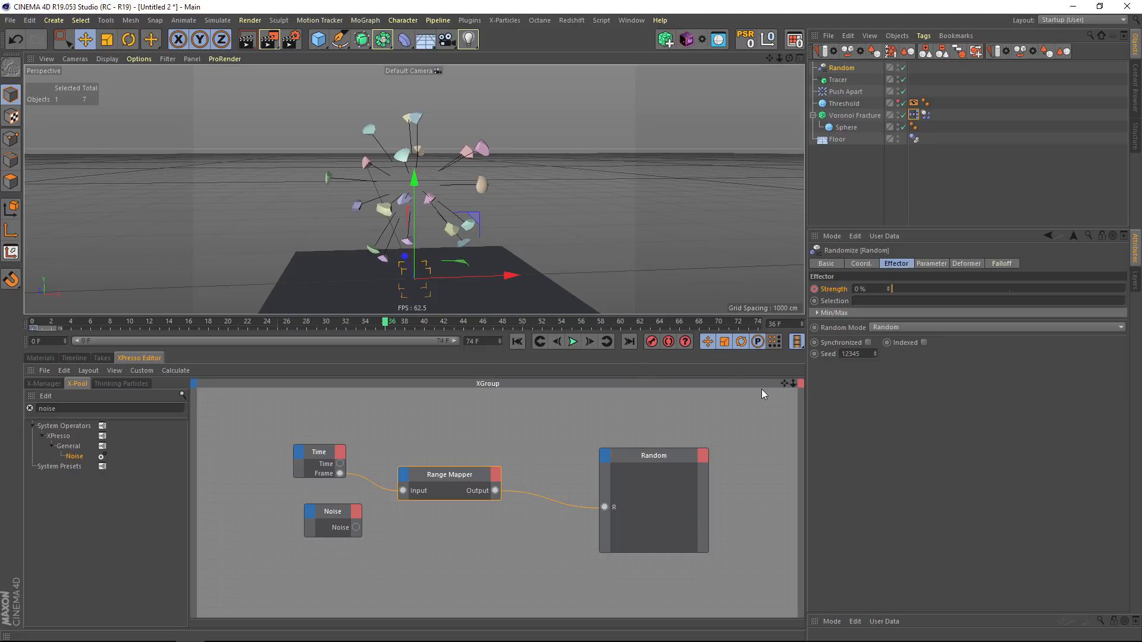
{"action": "left_click_drag", "start_coordinate": [953, 292], "coordinate": [1013, 291]}
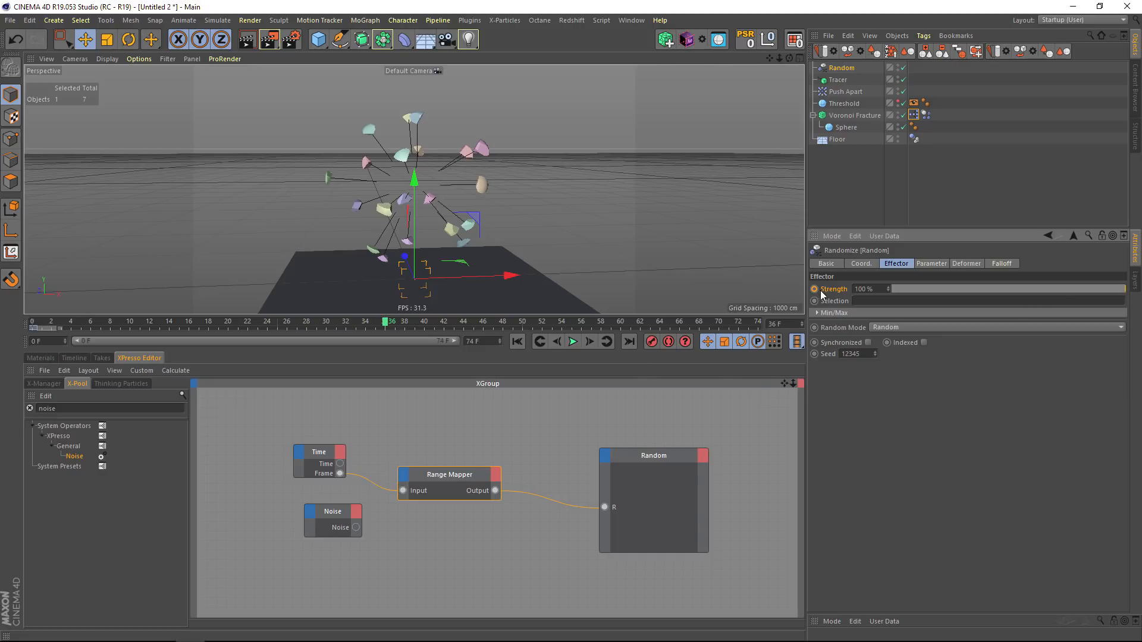
- Play the animation, disable the Tracer during playback and clear the object selection
{"action": "left_click", "coordinate": [566, 342]}
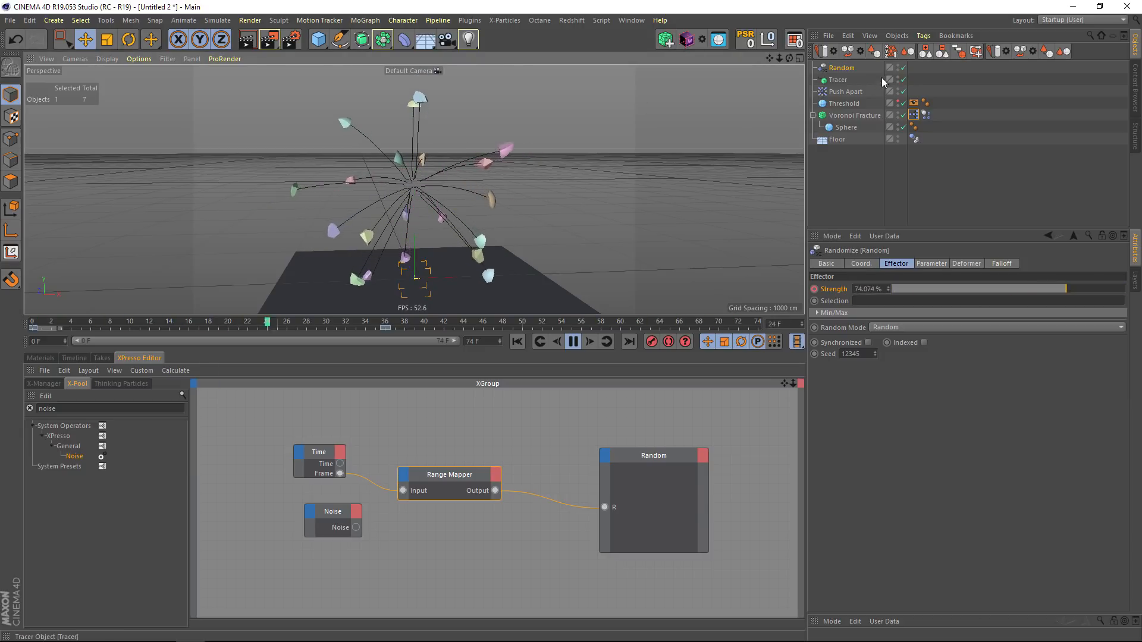
{"action": "left_click", "coordinate": [903, 79]}
{"action": "left_click", "coordinate": [633, 208]}
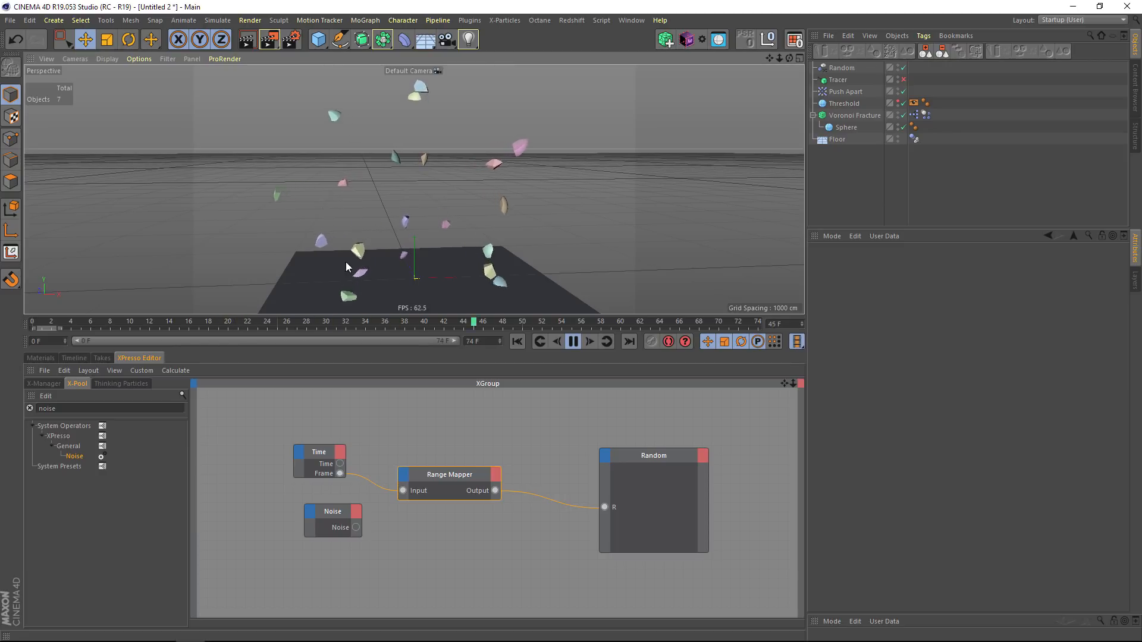
- Stop playback, set the project's end frame to 125 and stretch the preview range over the full length
{"action": "left_click_drag", "start_coordinate": [485, 340], "coordinate": [391, 332]}
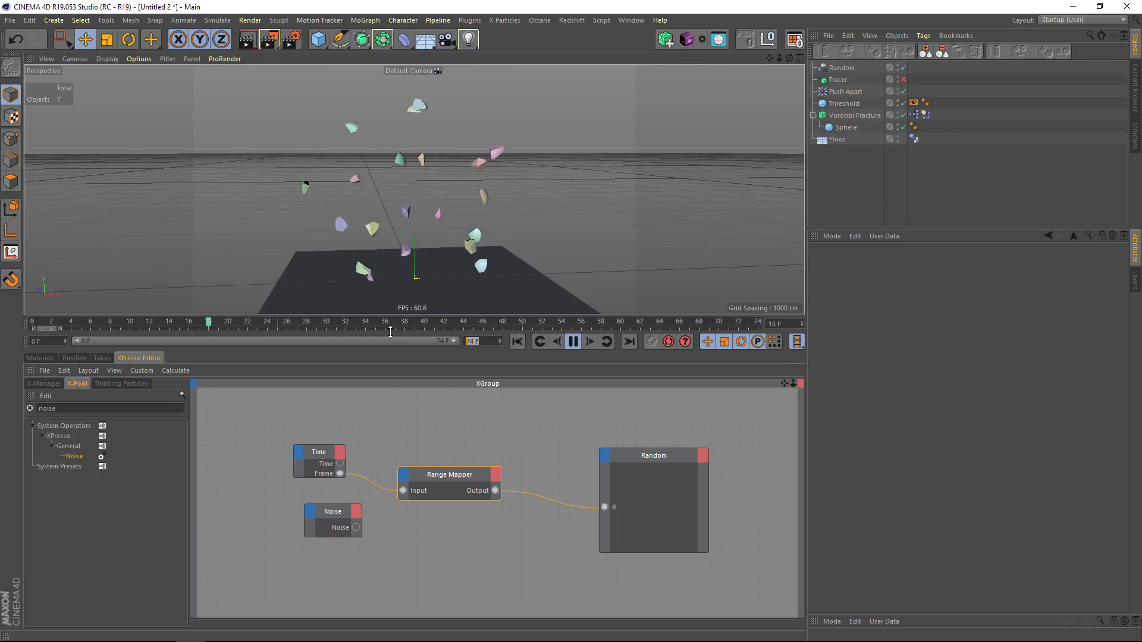
{"action": "type", "text": "100"}
{"action": "key", "text": "Return"}
{"action": "left_click", "coordinate": [571, 348]}
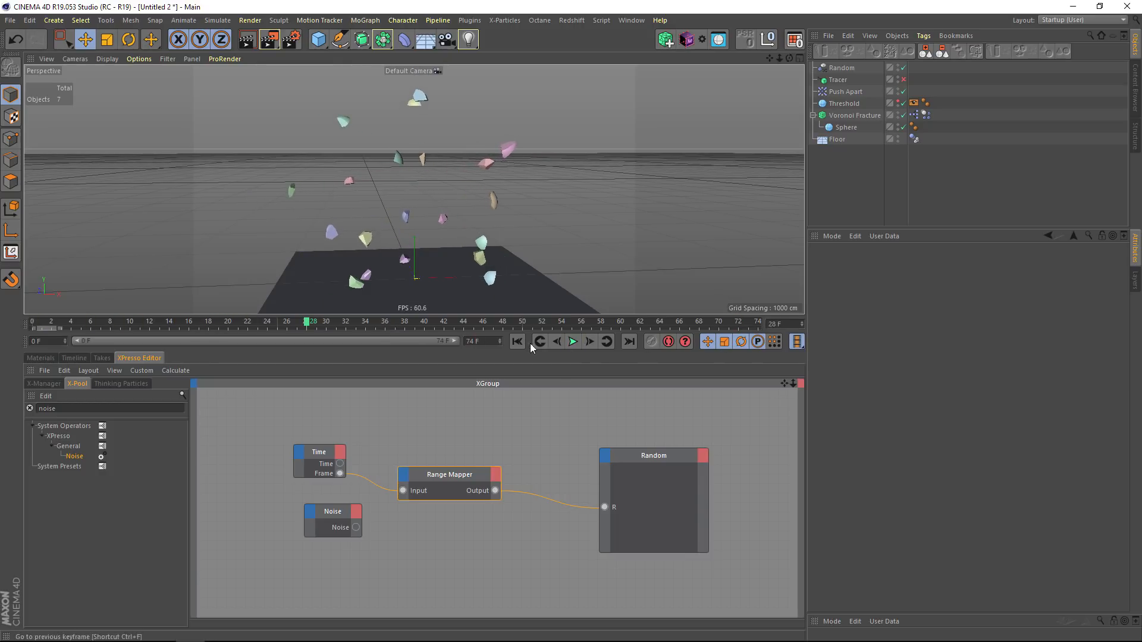
{"action": "type", "text": "125"}
{"action": "key", "text": "Return"}
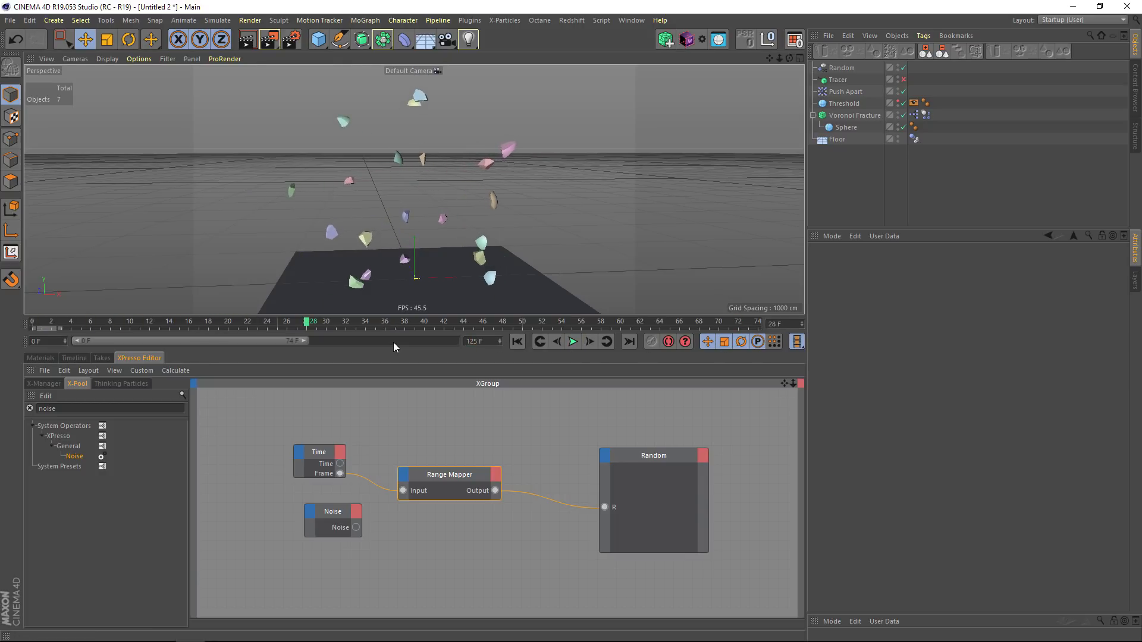
{"action": "left_click_drag", "start_coordinate": [305, 341], "coordinate": [520, 302]}
- Extend the project and its preview range to frame 250, and play the animation from the start
{"action": "left_click_drag", "start_coordinate": [484, 342], "coordinate": [376, 358]}
{"action": "type", "text": "250"}
{"action": "key", "text": "Return"}
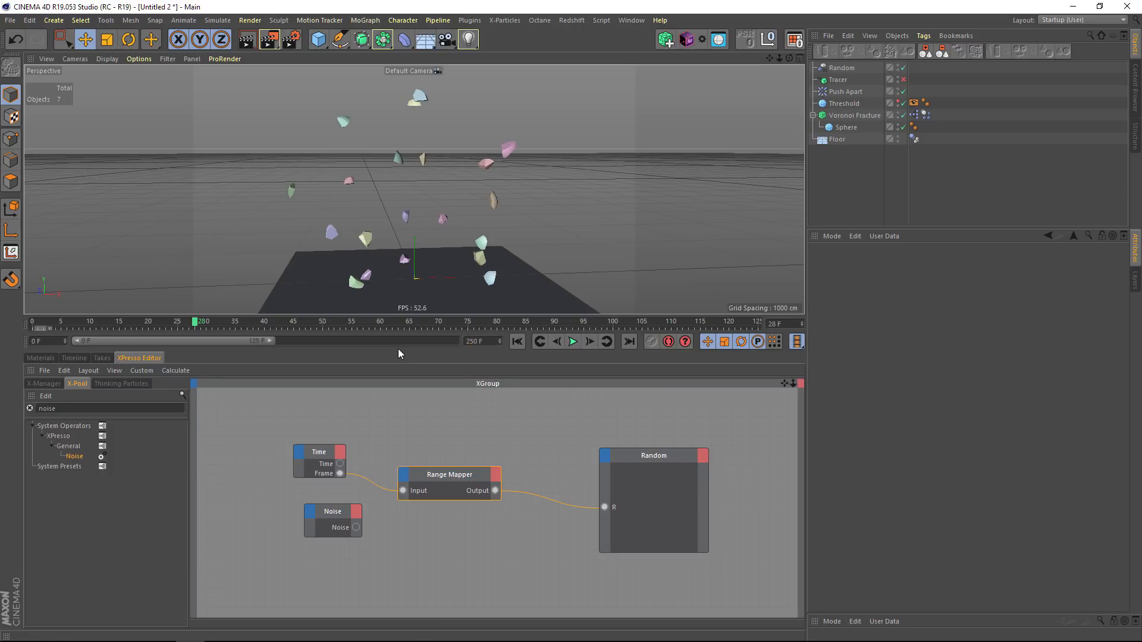
{"action": "left_click_drag", "start_coordinate": [274, 343], "coordinate": [701, 342]}
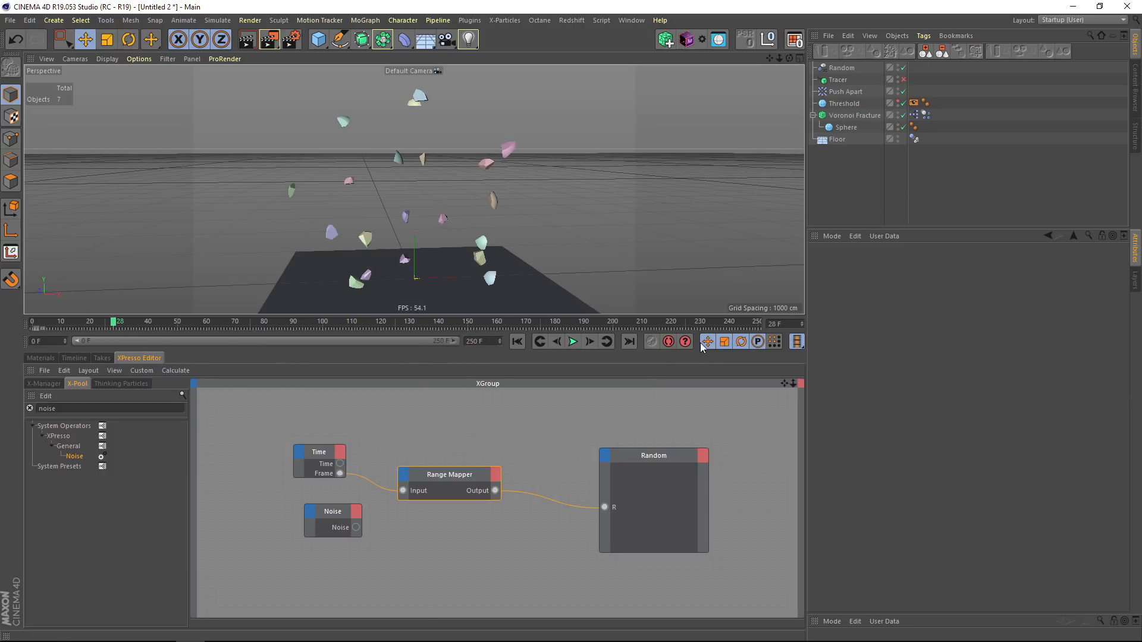
{"action": "left_click", "coordinate": [518, 341]}
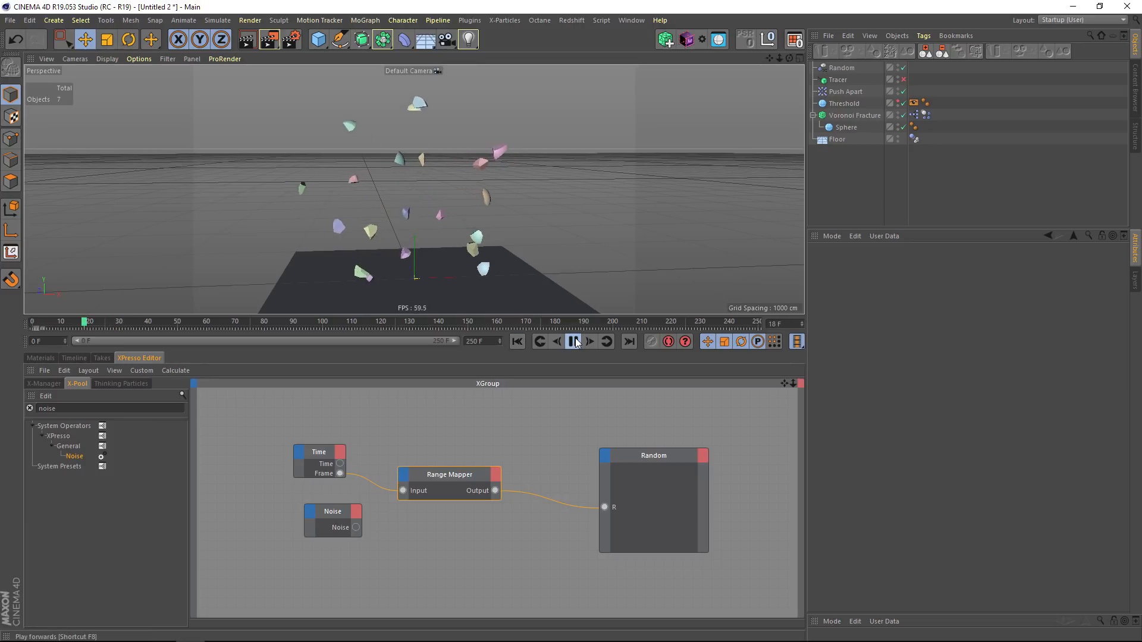
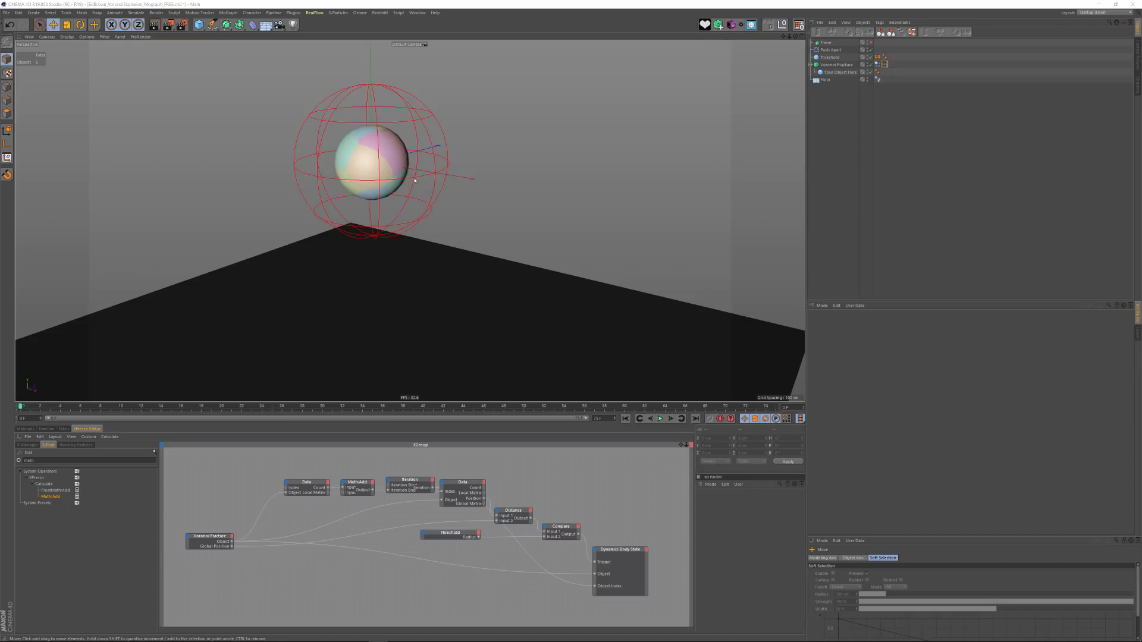
{"action": "middle_click_drag", "start_coordinate": [381, 176], "coordinate": [372, 235], "text": "alt"}
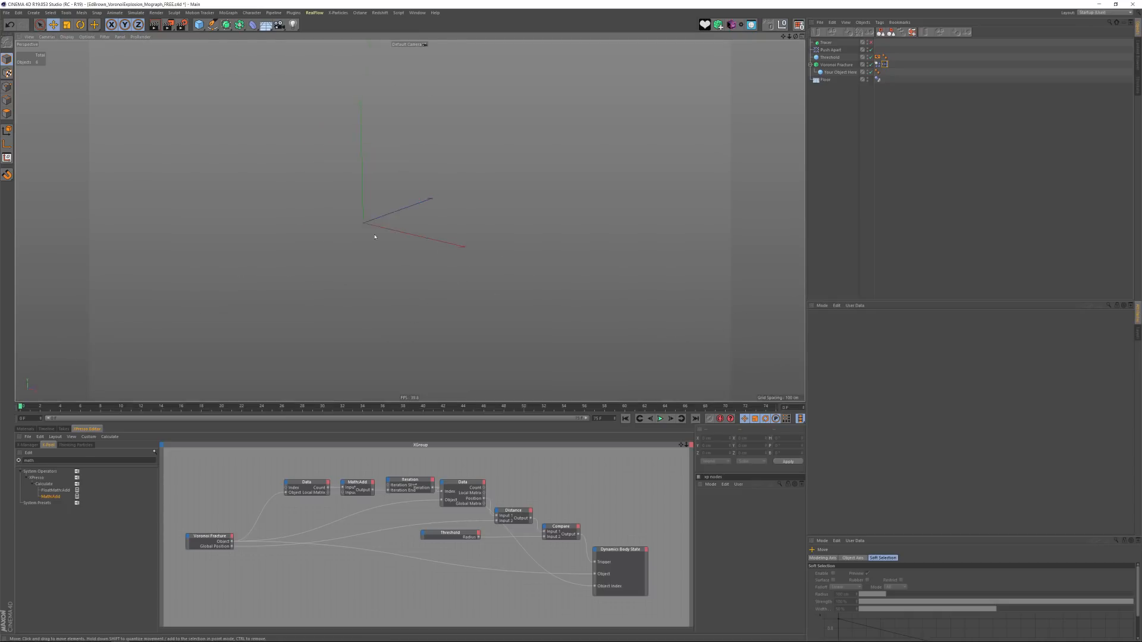
{"action": "right_click_drag", "start_coordinate": [372, 235], "coordinate": [696, 352], "text": "alt"}
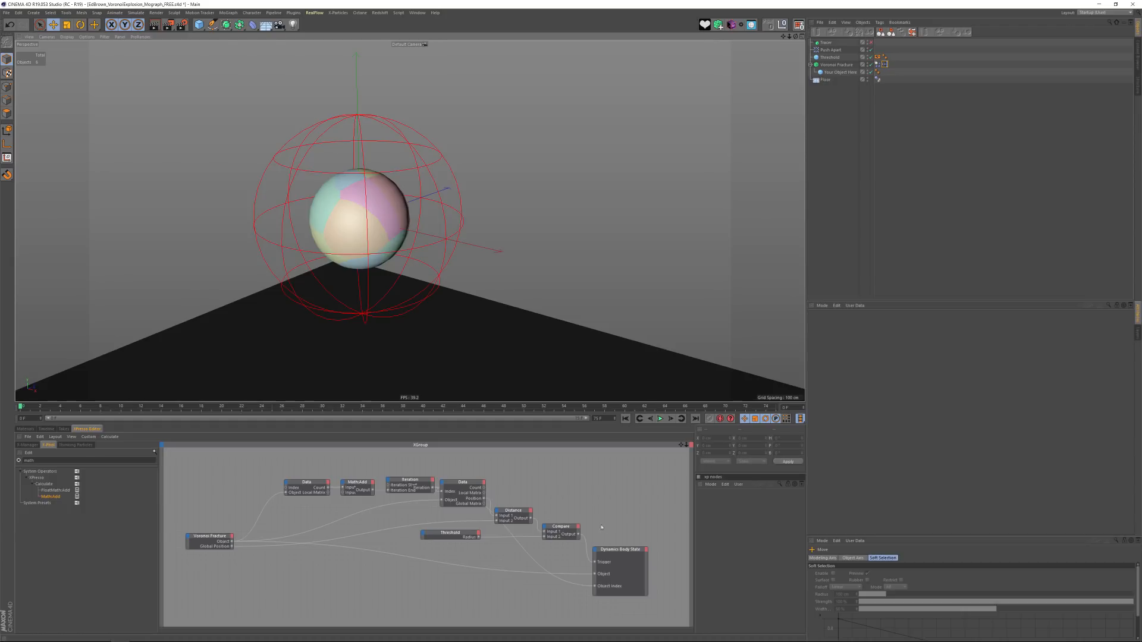
- Play the free MoGraph explosion scene to review it and switch to the open Mograph_PREMIUM project
{"action": "left_click_drag", "start_coordinate": [682, 447], "coordinate": [681, 455]}
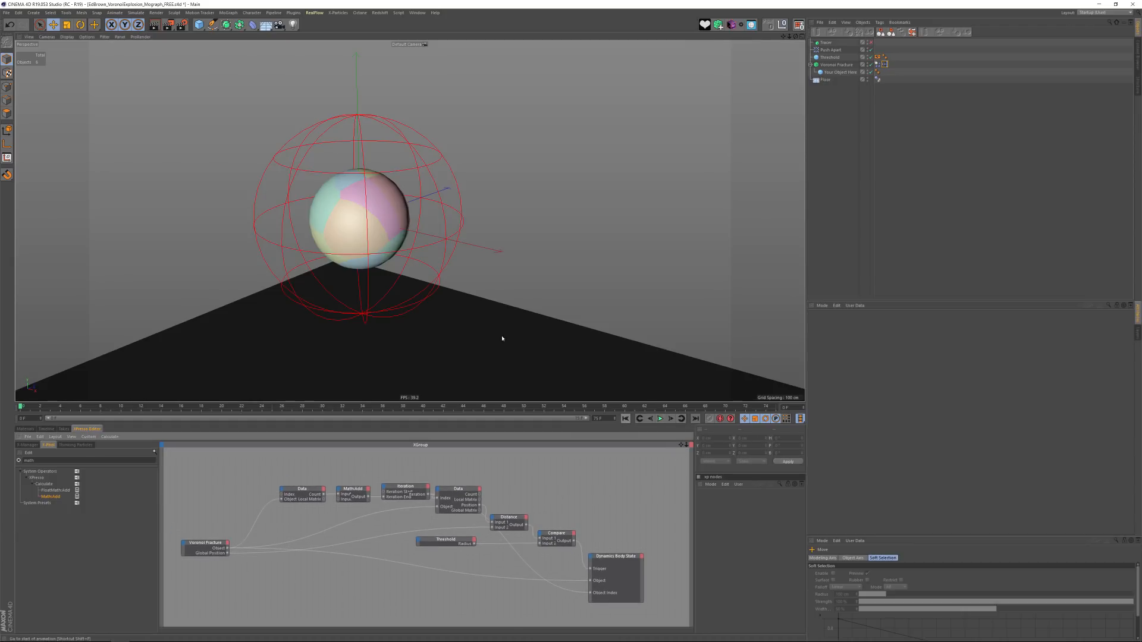
{"action": "left_click", "coordinate": [660, 419]}
{"action": "mouse_move", "coordinate": [577, 266]}
{"action": "right_mouse_down", "text": "alt"}
{"action": "mouse_move", "coordinate": [523, 266]}
{"action": "mouse_move", "coordinate": [374, 221]}
{"action": "mouse_move", "coordinate": [462, 269]}
{"action": "right_mouse_up", "text": "alt"}
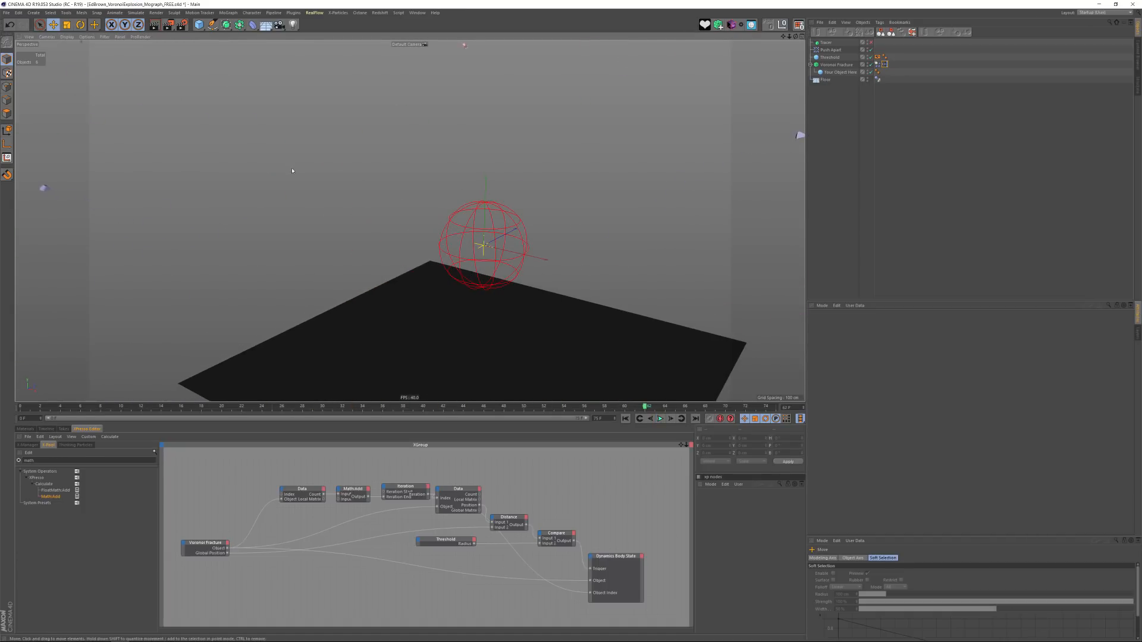
{"action": "left_click", "coordinate": [292, 201]}
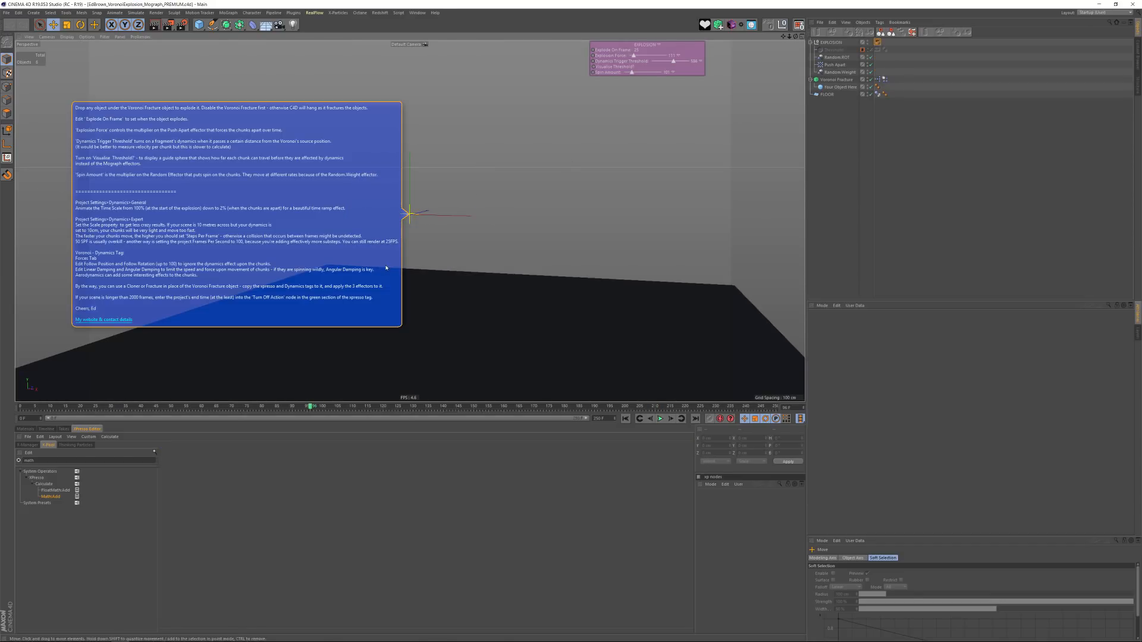
- Open the Voronoi Fracture's XPresso setup and play the premium MoGraph explosion from the first frame
{"action": "left_click", "coordinate": [386, 268]}
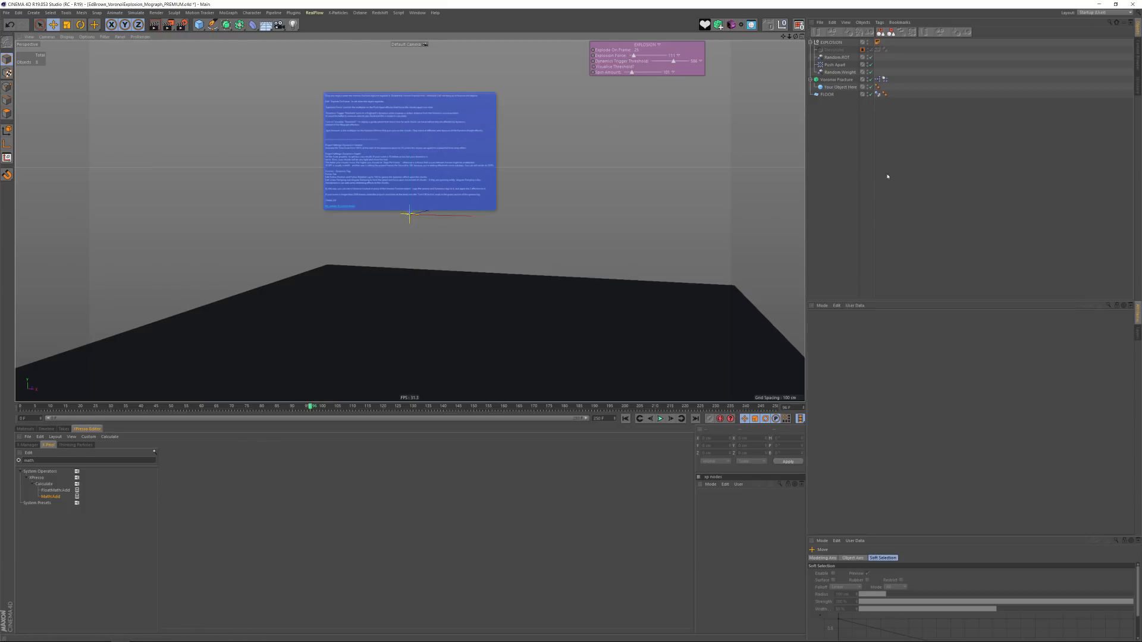
{"action": "left_click", "coordinate": [879, 79]}
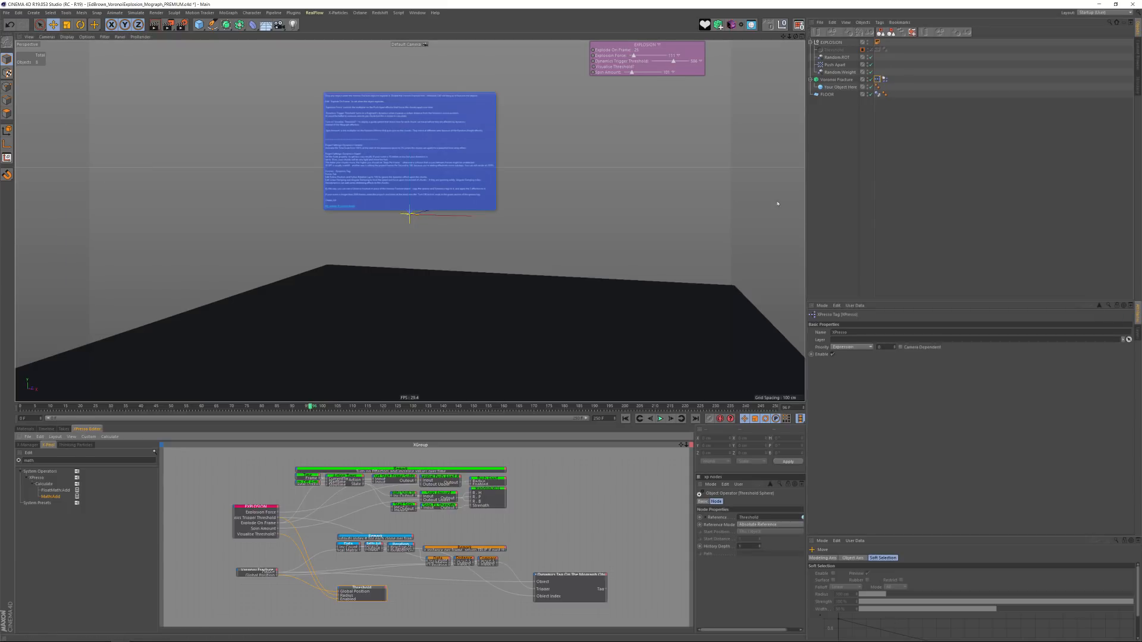
{"action": "left_click", "coordinate": [626, 419]}
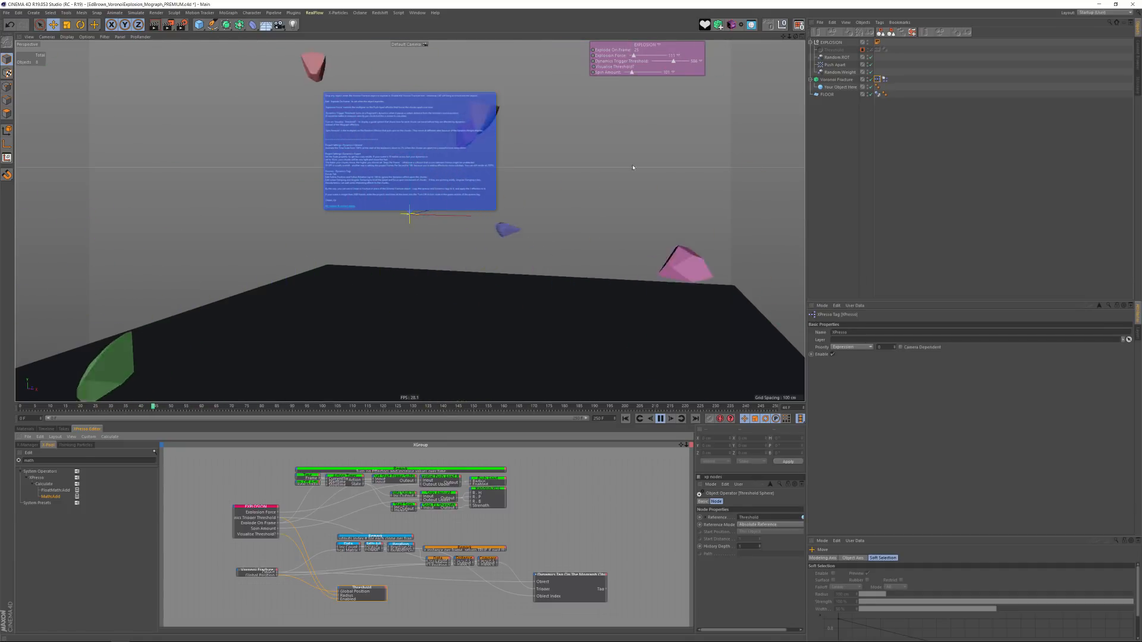
{"action": "key", "text": "F8"}
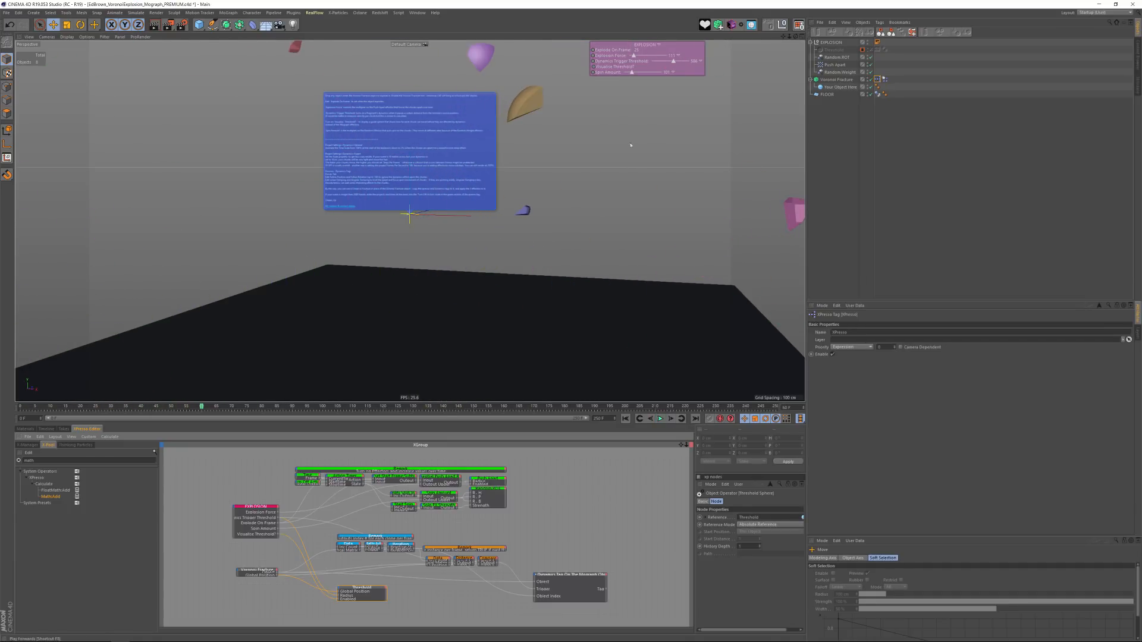
{"action": "scroll", "coordinate": [586, 132], "scroll_direction": "down", "scroll_amount": 5}
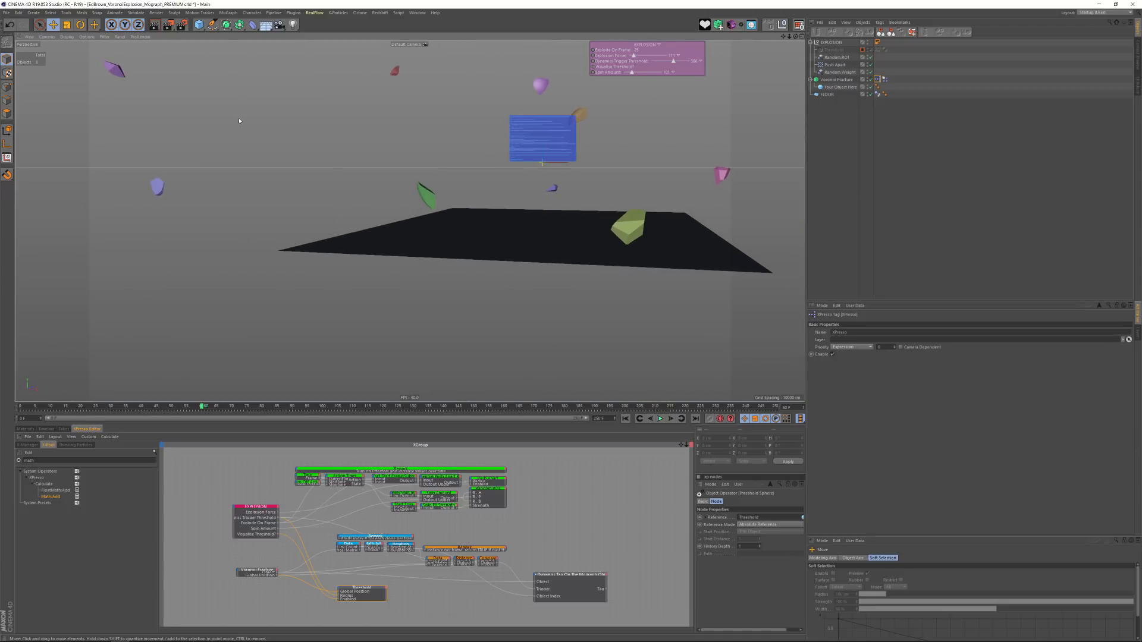
- Switch to the X-Particles_PREMIUM project and hide its instructions annotation in the viewport
{"action": "key", "text": "v"}
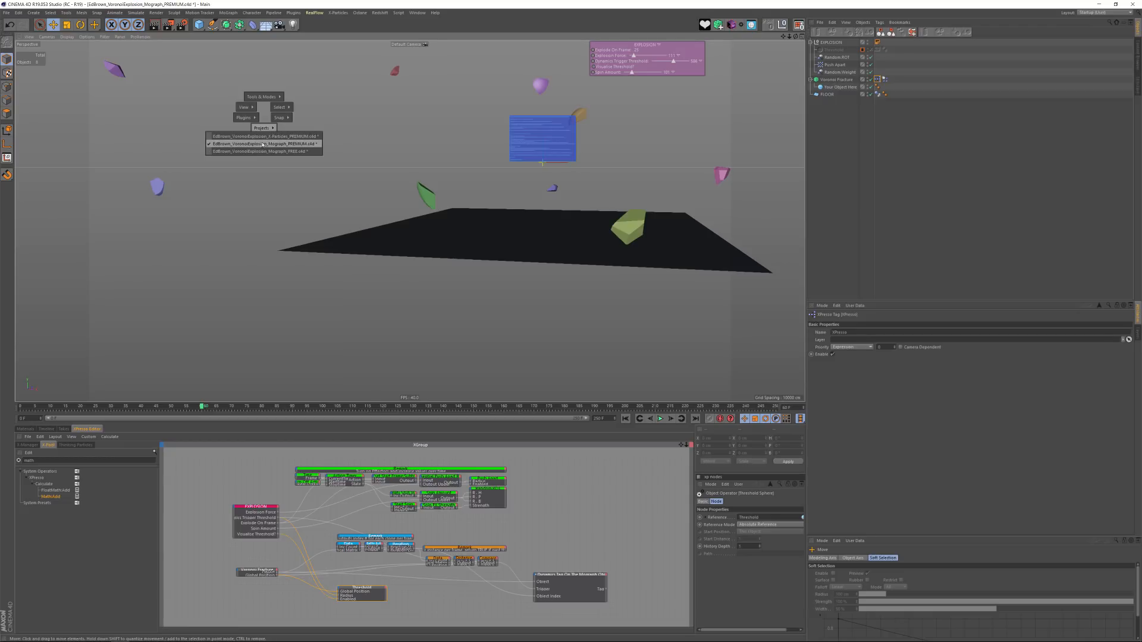
{"action": "left_click", "coordinate": [264, 138]}
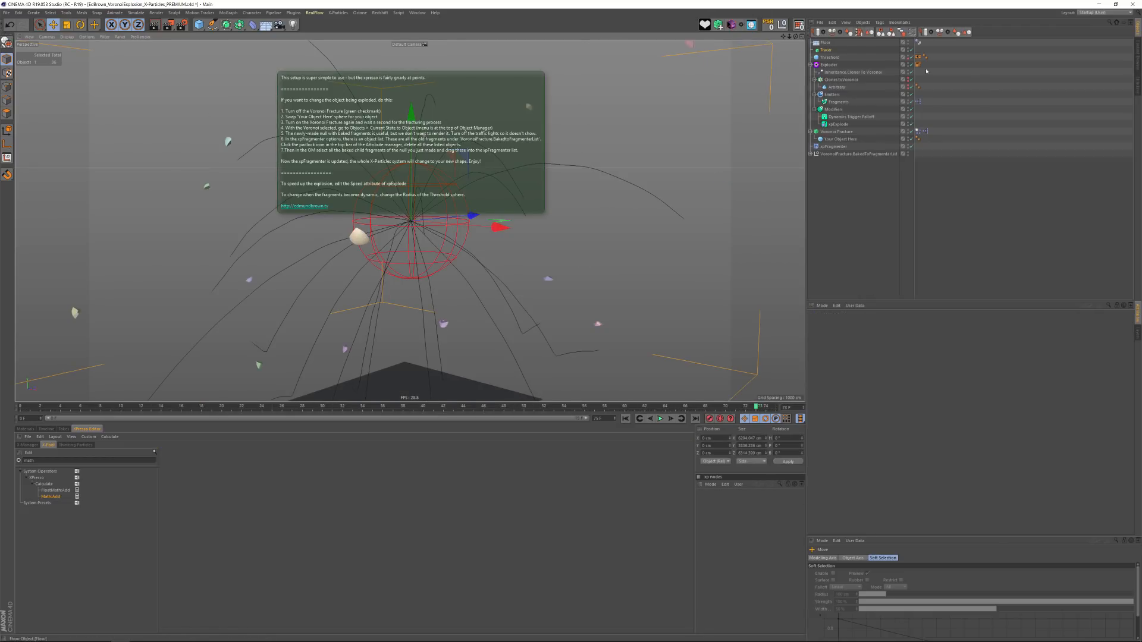
{"action": "left_click", "coordinate": [545, 108]}
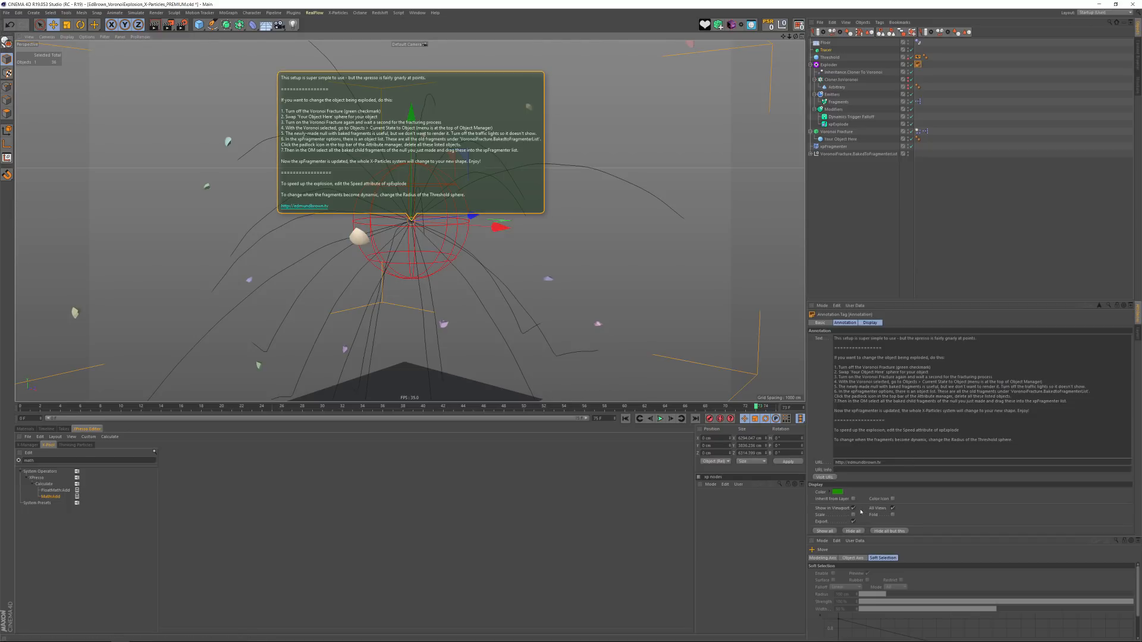
{"action": "left_click", "coordinate": [853, 509]}
- Play the X-Particles explosion and examine the fragments and their trails from several distances and angles
{"action": "right_click_drag", "start_coordinate": [575, 196], "coordinate": [417, 168], "text": "alt"}
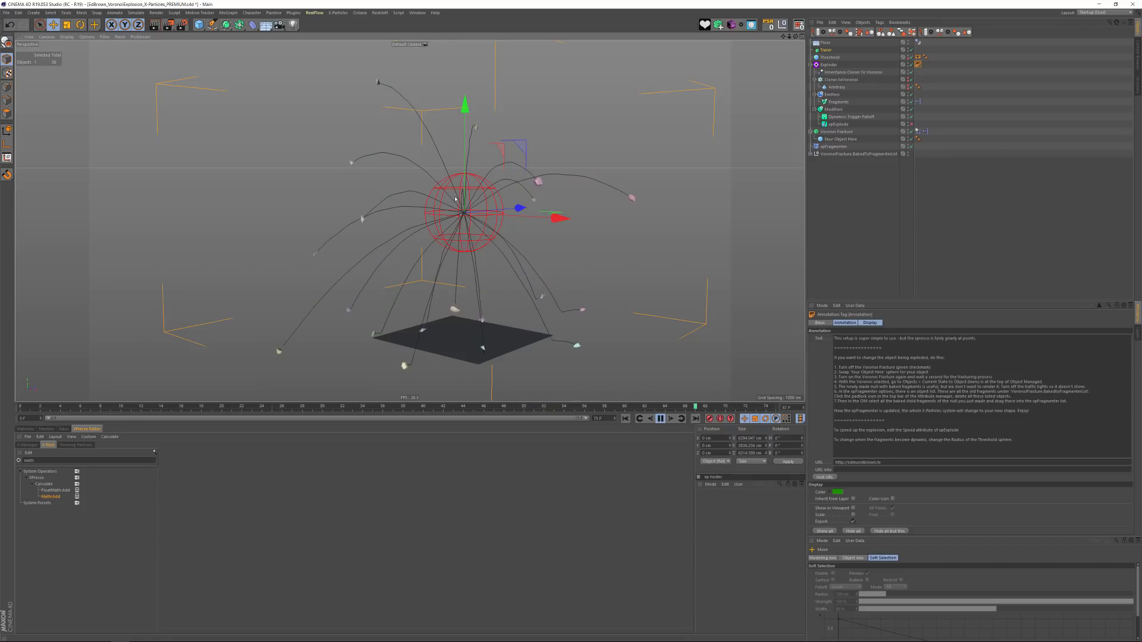
{"action": "scroll", "coordinate": [466, 184], "scroll_direction": "up", "scroll_amount": 5}
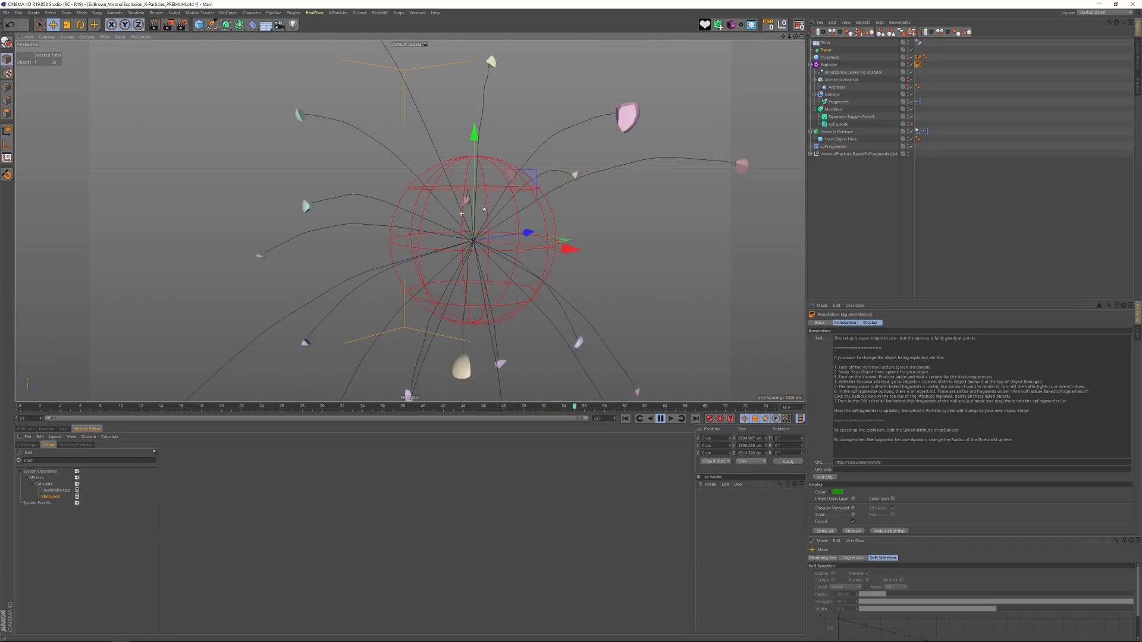
{"action": "scroll", "coordinate": [473, 208], "scroll_direction": "down", "scroll_amount": 3}
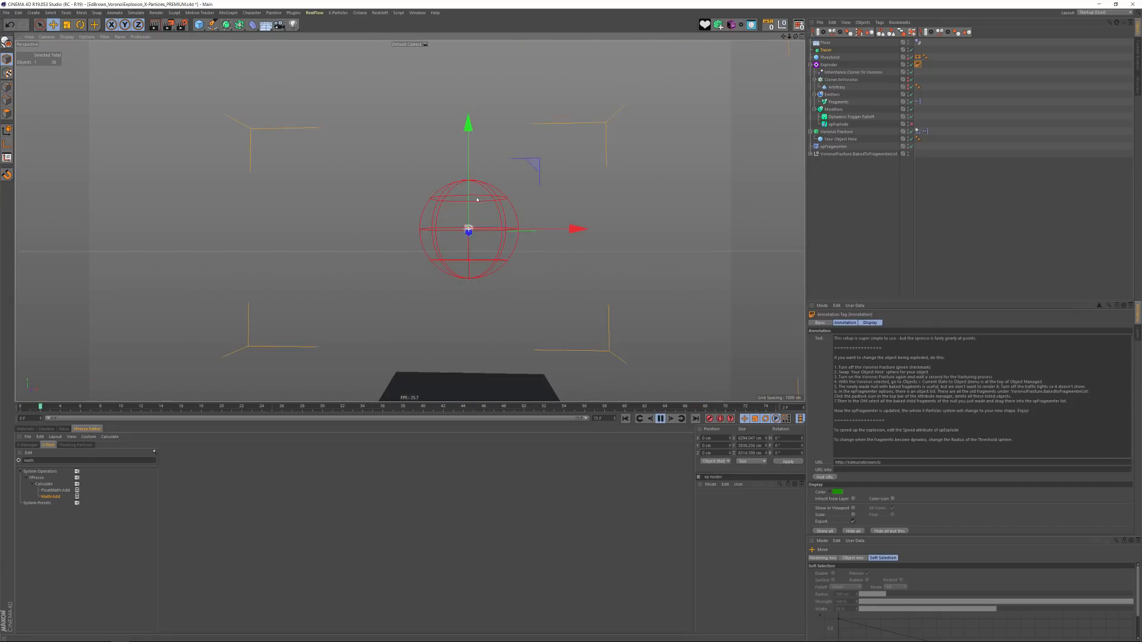
{"action": "left_click_drag", "start_coordinate": [424, 207], "coordinate": [404, 209], "text": "alt"}
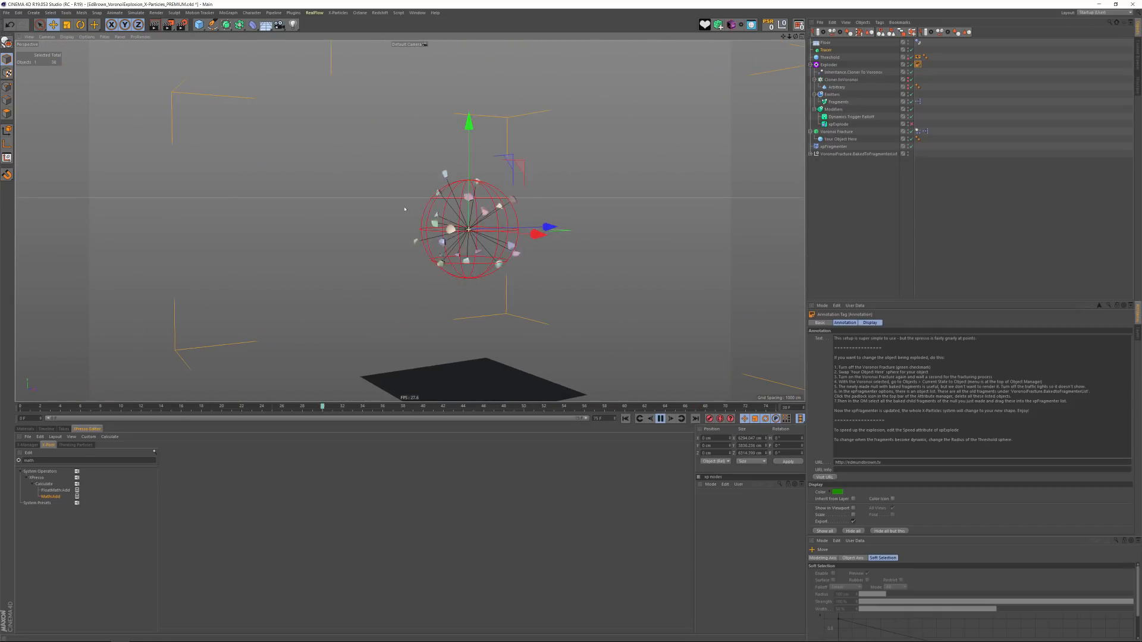
- Raise the Floor object closer to the exploding sphere and clear the selection
{"action": "left_click", "coordinate": [515, 373]}
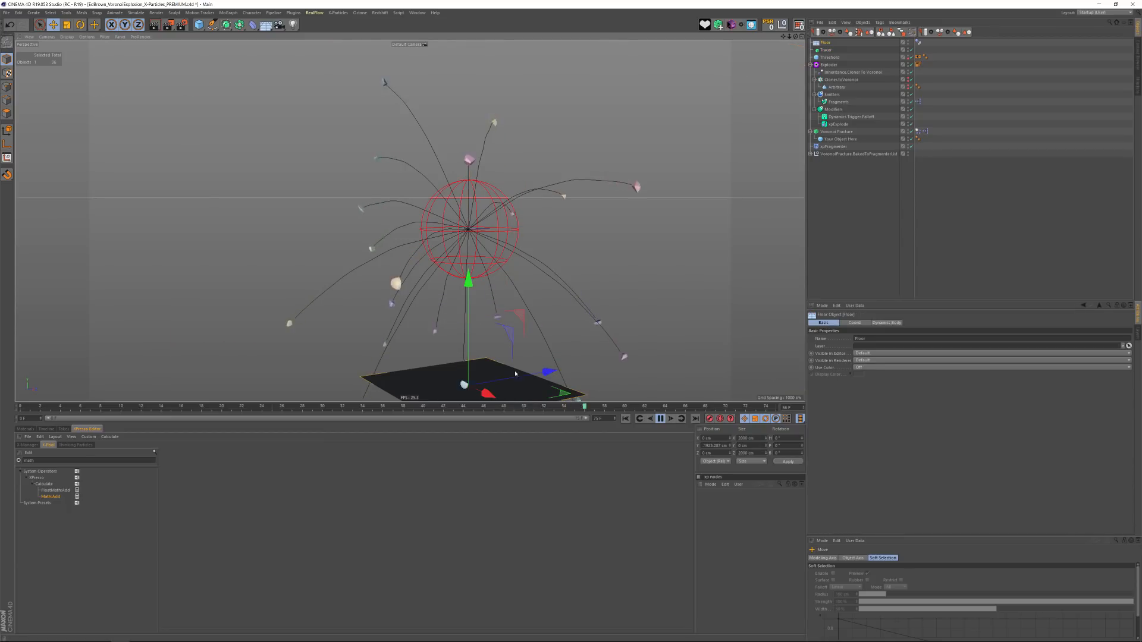
{"action": "left_click_drag", "start_coordinate": [474, 246], "coordinate": [386, 165]}
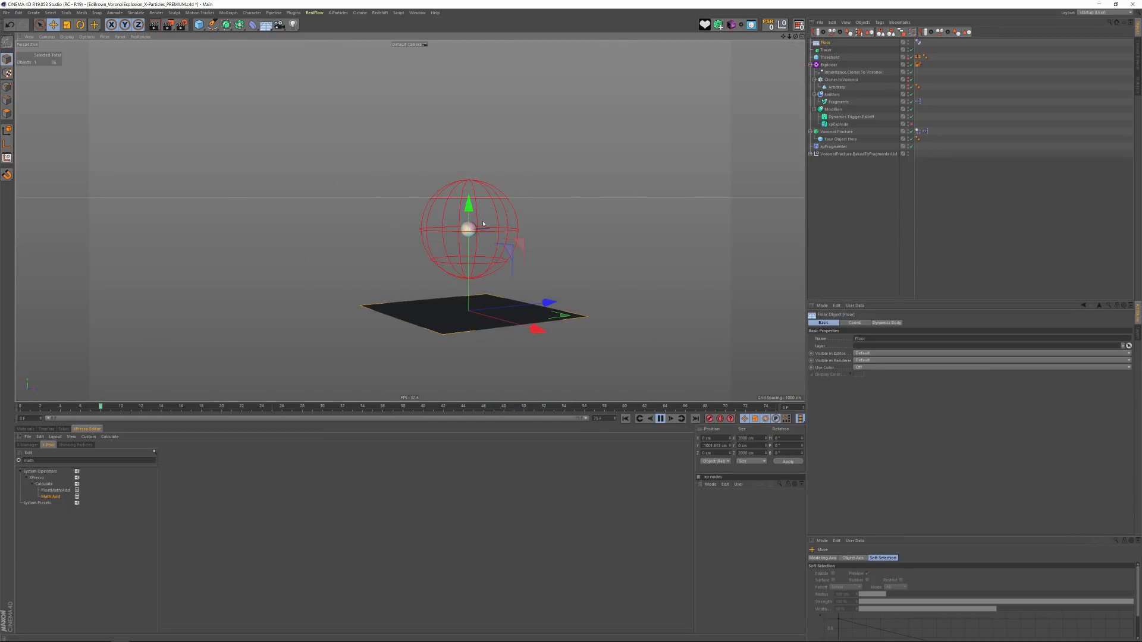
{"action": "right_click_drag", "start_coordinate": [470, 228], "coordinate": [516, 209], "text": "alt"}
{"action": "left_click_drag", "start_coordinate": [516, 210], "coordinate": [525, 221], "text": "alt"}
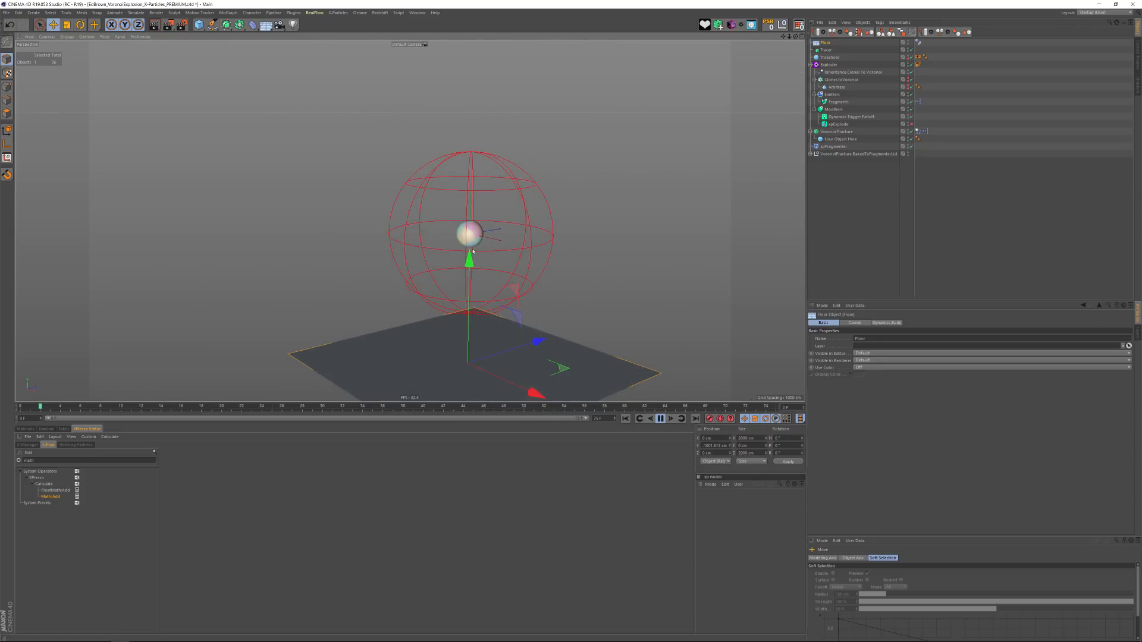
{"action": "left_click", "coordinate": [633, 207]}
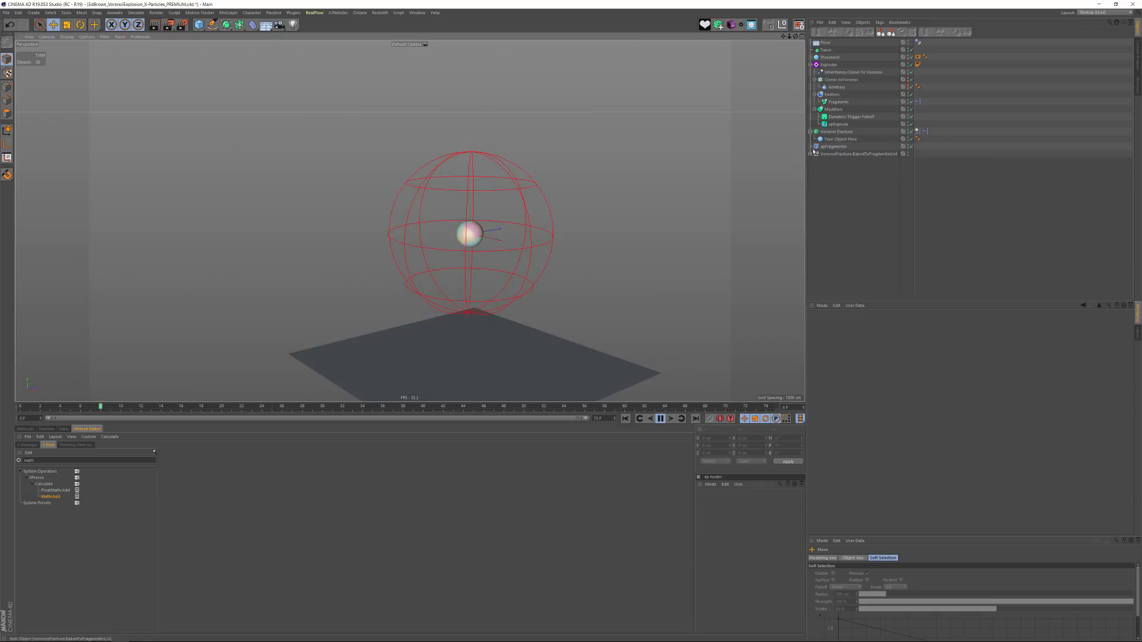
- Expand the null holding the baked Voronoi fragments to examine its contents, and collapse it again
{"action": "left_click", "coordinate": [836, 153]}
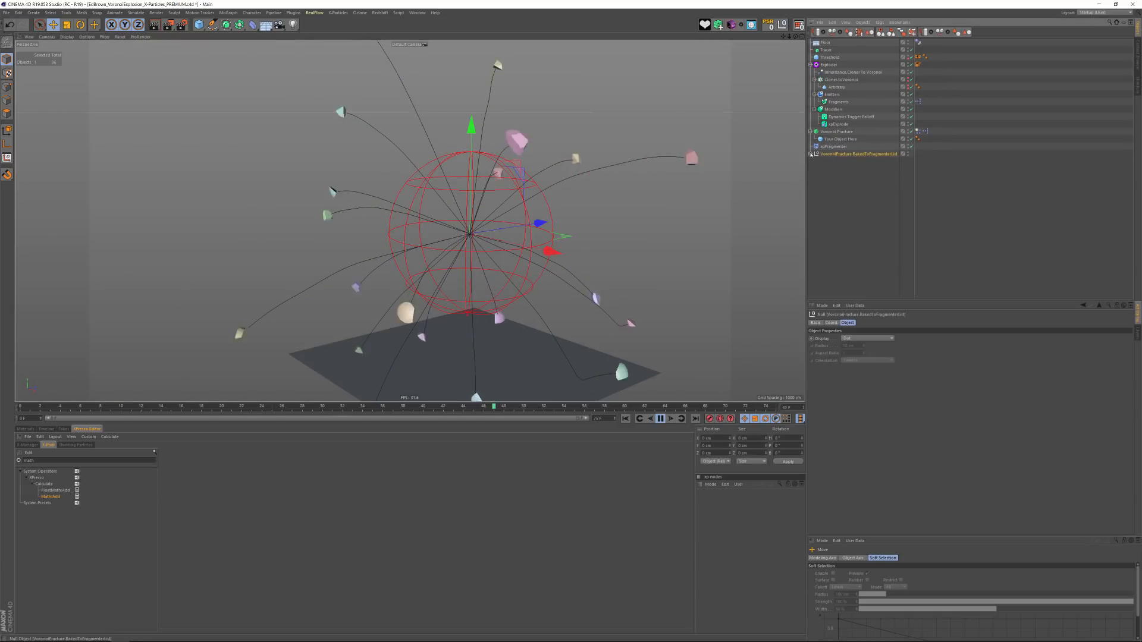
{"action": "scroll", "coordinate": [853, 222], "scroll_direction": "down", "scroll_amount": 1}
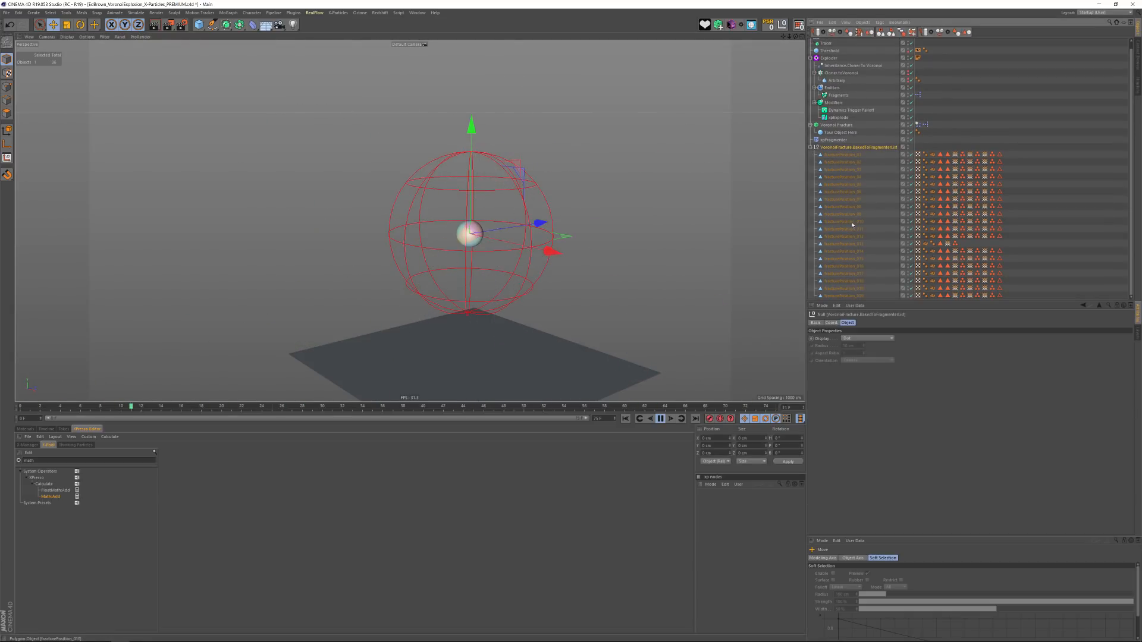
{"action": "left_click", "coordinate": [810, 147]}
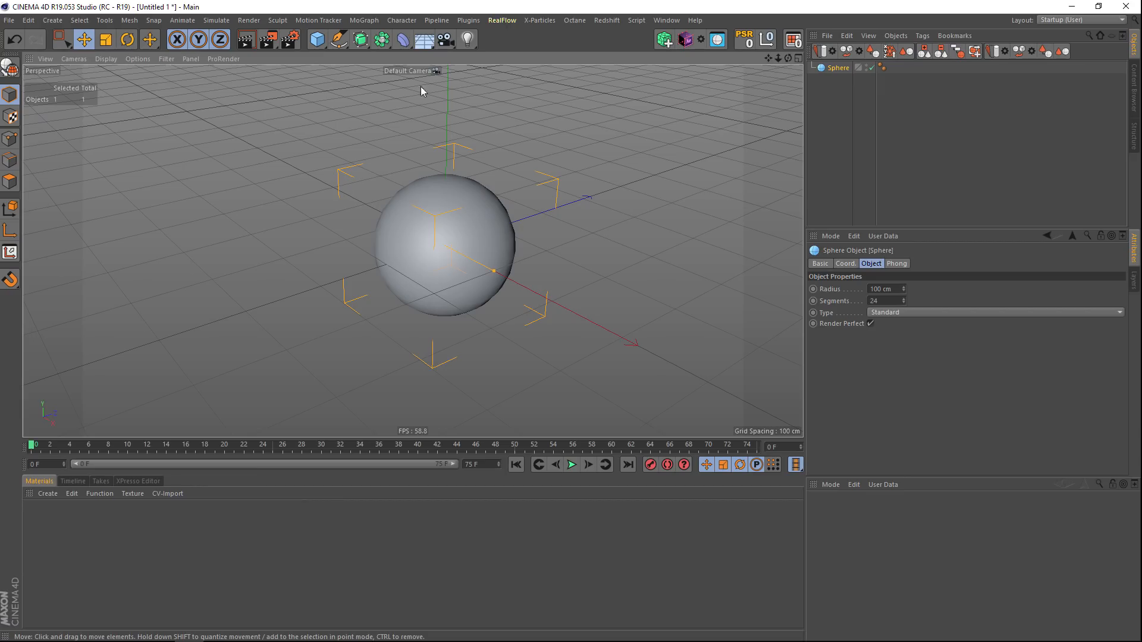
- Add a Voronoi Fracture object with the sphere as its child in the untitled scene
{"action": "left_click", "coordinate": [364, 20]}
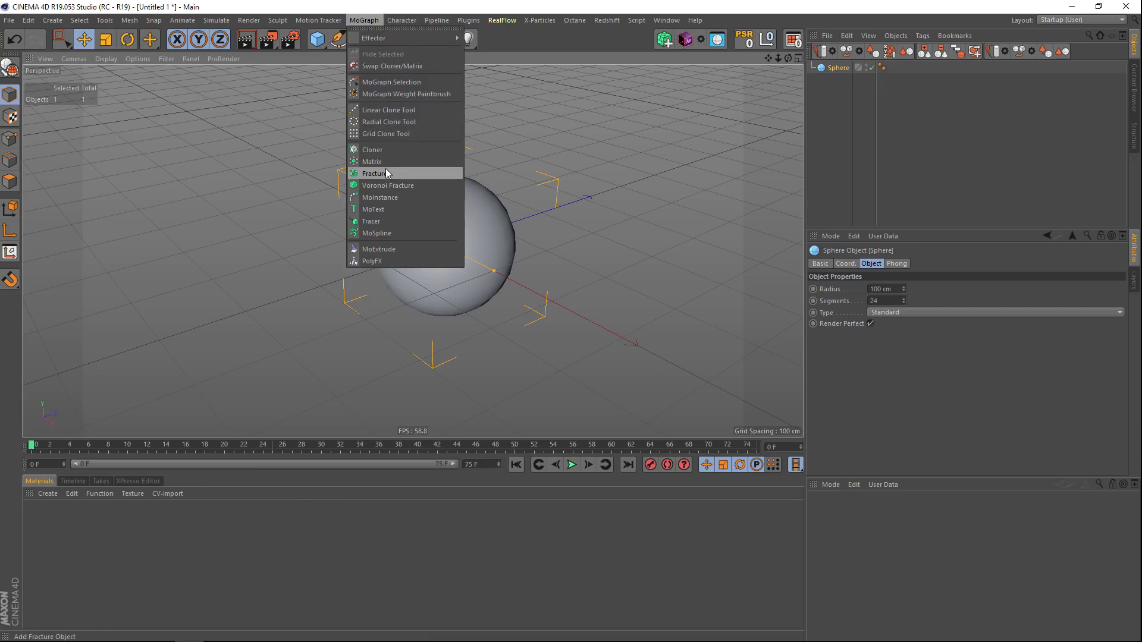
{"action": "left_click", "coordinate": [387, 185]}
{"action": "left_click_drag", "start_coordinate": [411, 218], "coordinate": [433, 199], "text": "alt"}
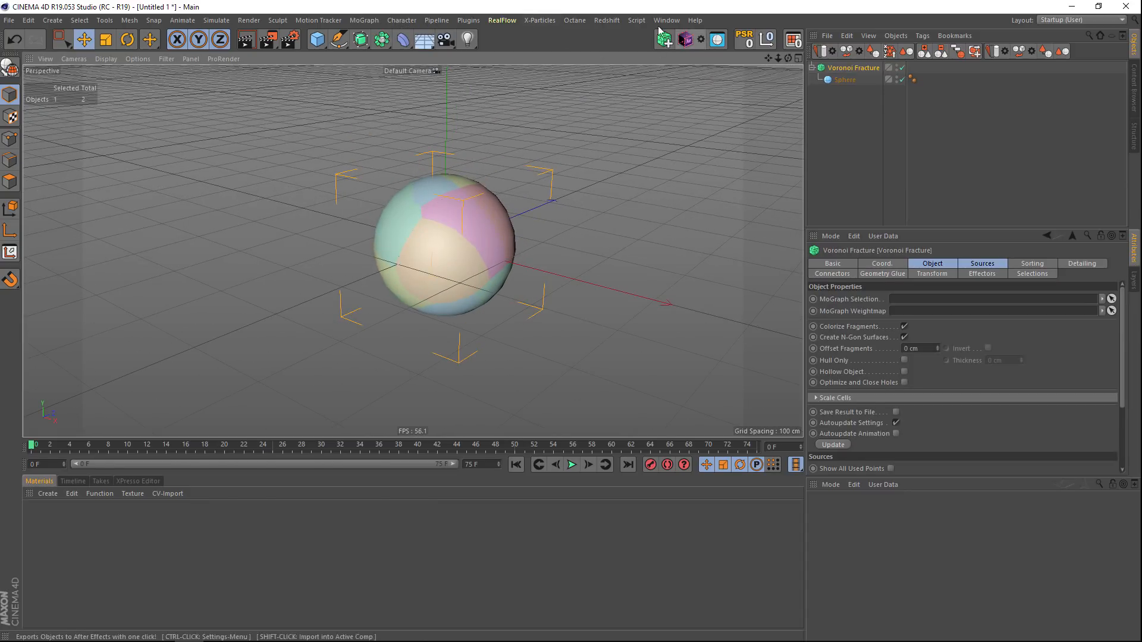
- Add a Voronoi Fracture Source hair object linked to the sphere and paint guides over the sphere's surface for extra fracture points
{"action": "left_click", "coordinate": [661, 38]}
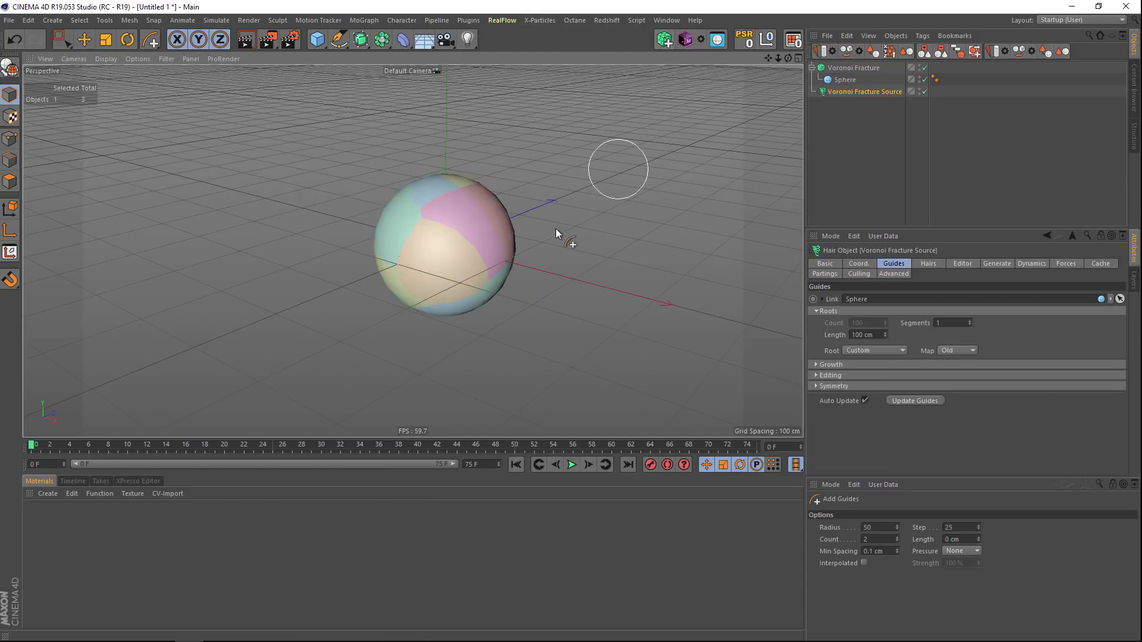
{"action": "left_click_drag", "start_coordinate": [399, 264], "coordinate": [517, 236]}
{"action": "mouse_move", "coordinate": [594, 256]}
{"action": "left_mouse_down", "text": "alt"}
{"action": "mouse_move", "coordinate": [492, 270]}
{"action": "mouse_move", "coordinate": [410, 256]}
{"action": "mouse_move", "coordinate": [517, 235]}
{"action": "mouse_move", "coordinate": [344, 258]}
{"action": "mouse_move", "coordinate": [507, 244]}
{"action": "mouse_move", "coordinate": [530, 331]}
{"action": "mouse_move", "coordinate": [647, 275]}
{"action": "left_mouse_up", "text": "alt"}
{"action": "left_click", "coordinate": [62, 39]}
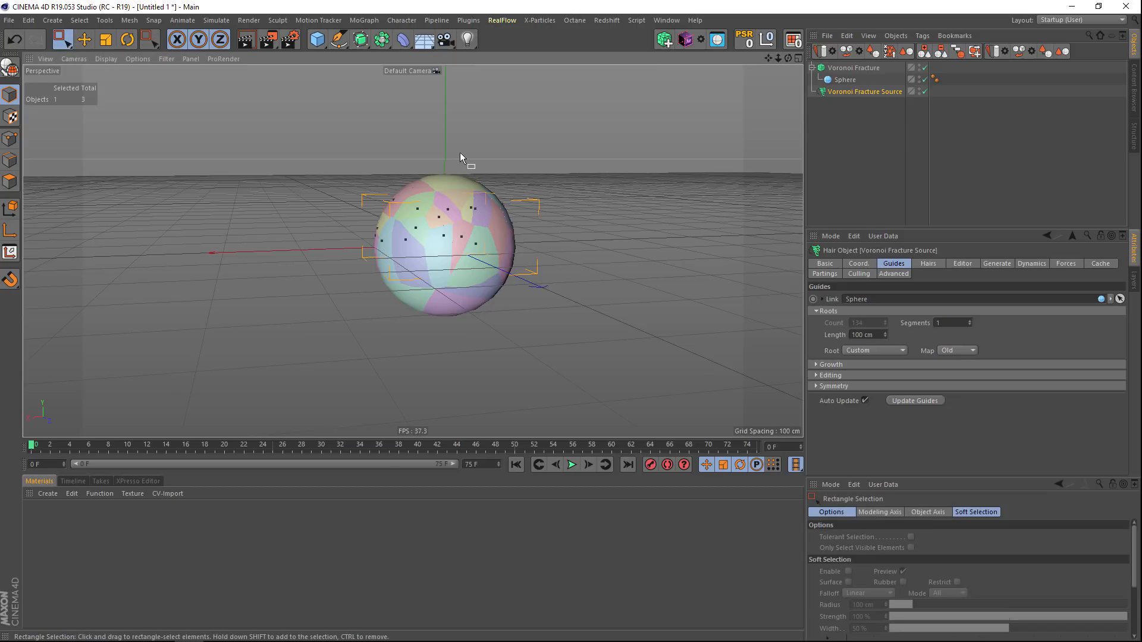
- Bake the Voronoi Fracture with Current State to Object, hide the original, and select the baked null with its fragments
{"action": "left_click", "coordinate": [859, 68]}
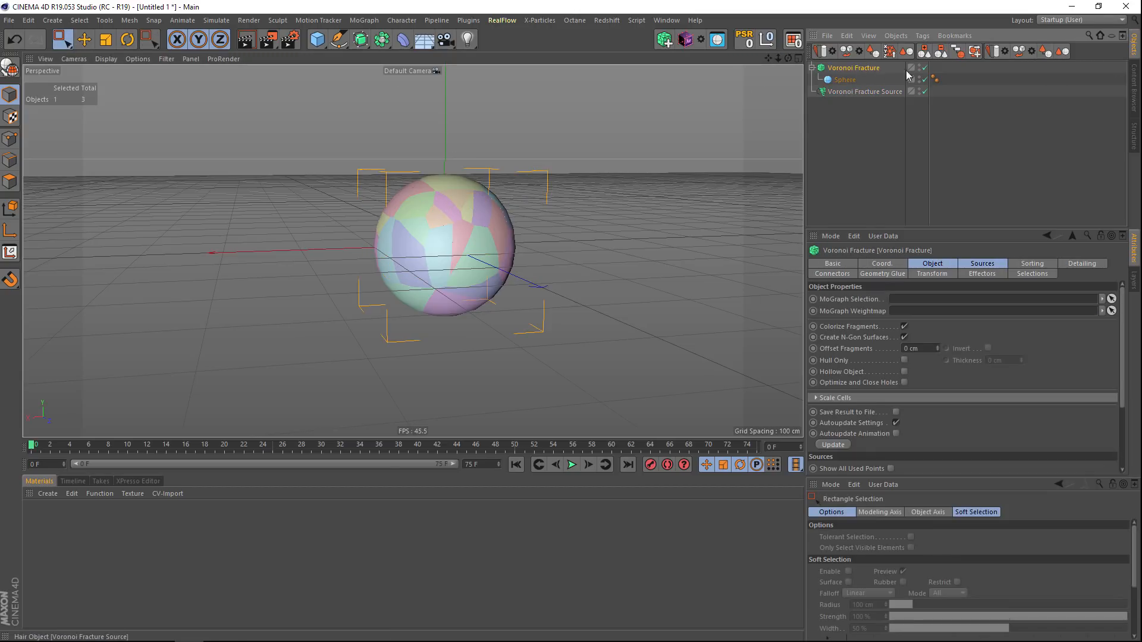
{"action": "left_click", "coordinate": [895, 36]}
{"action": "left_click", "coordinate": [912, 121]}
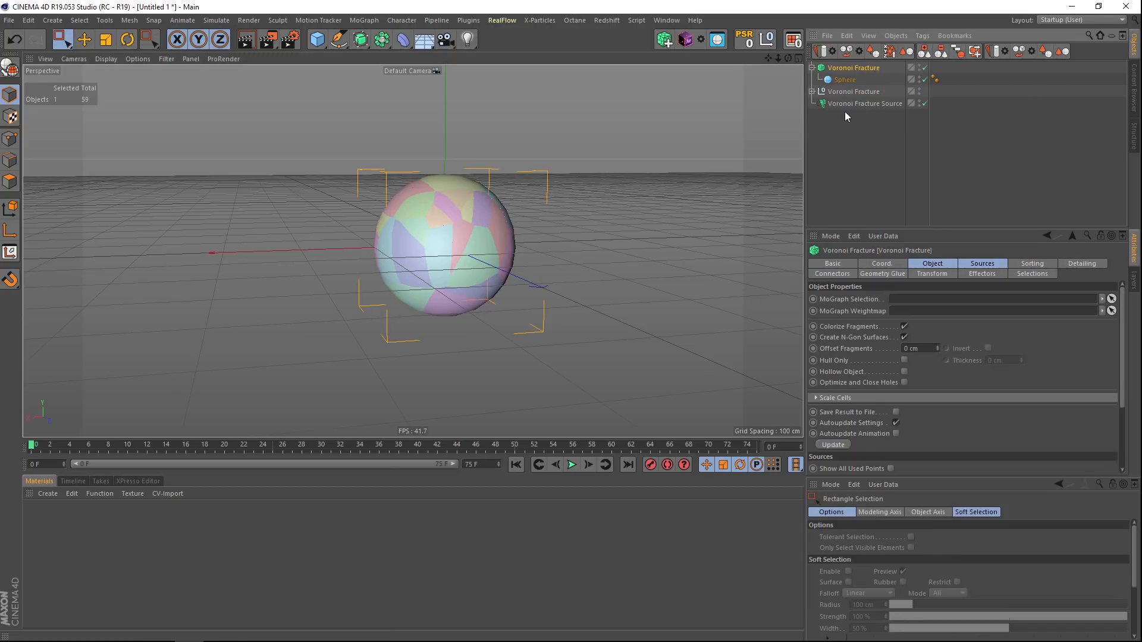
{"action": "left_click", "coordinate": [813, 92]}
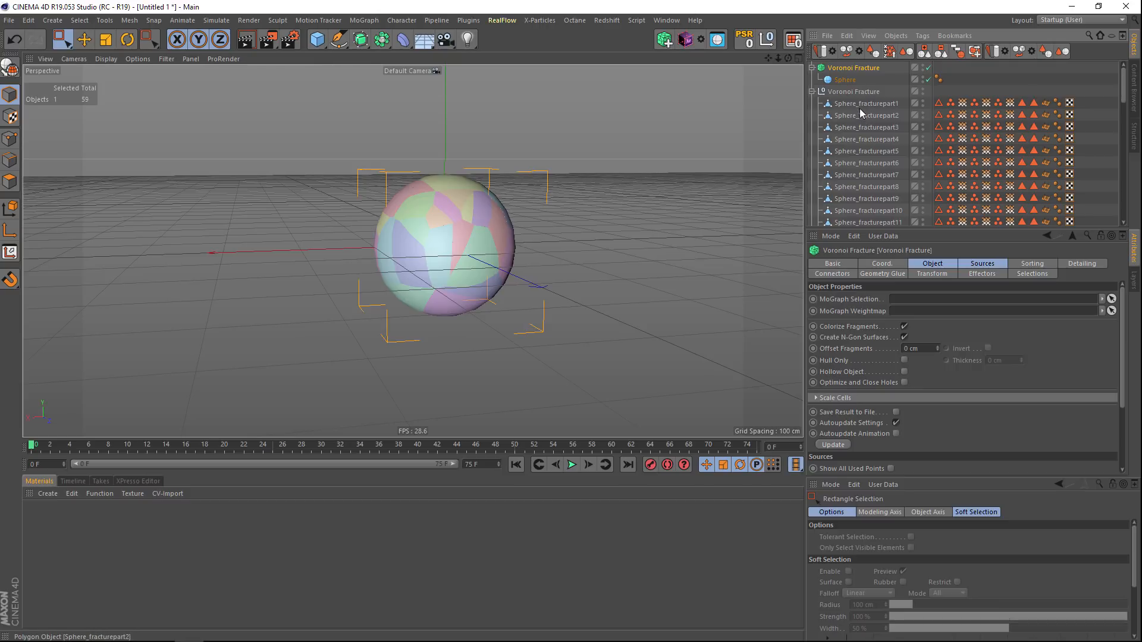
{"action": "left_click", "coordinate": [858, 92]}
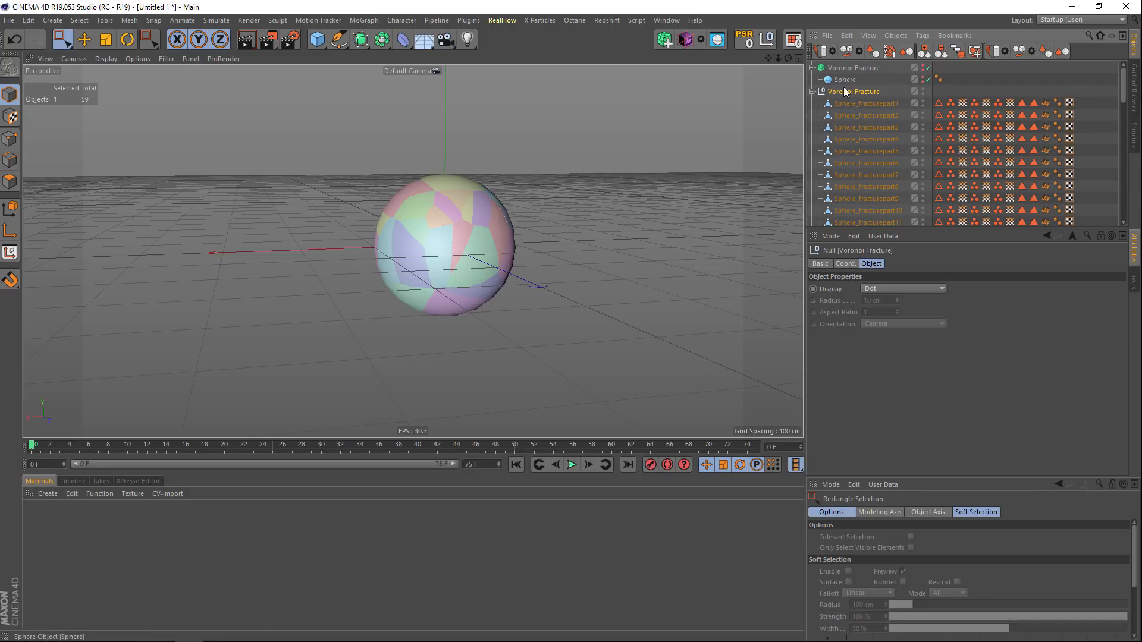
- Solo the baked Voronoi Fracture null with MagicSolo, collapse its hierarchy and clear the selection
{"action": "scroll", "coordinate": [580, 163], "scroll_direction": "down", "scroll_amount": 2}
{"action": "middle_click_drag", "start_coordinate": [577, 165], "coordinate": [530, 205], "text": "alt"}
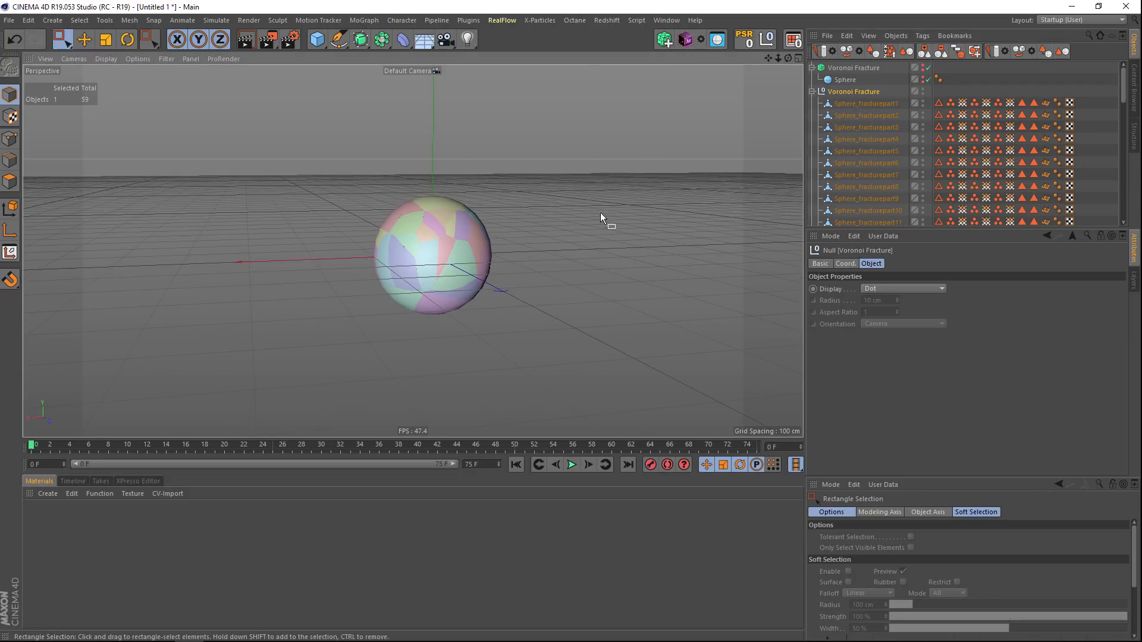
{"action": "left_click_drag", "start_coordinate": [488, 209], "coordinate": [630, 74], "text": "alt"}
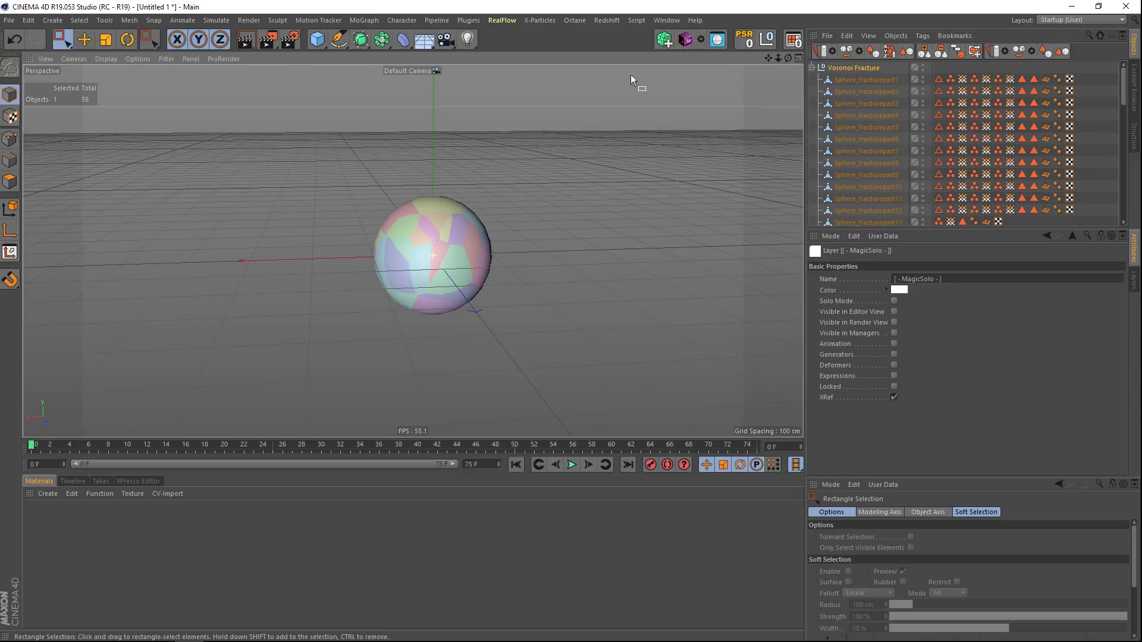
{"action": "left_click", "coordinate": [812, 67]}
{"action": "left_click", "coordinate": [860, 132]}
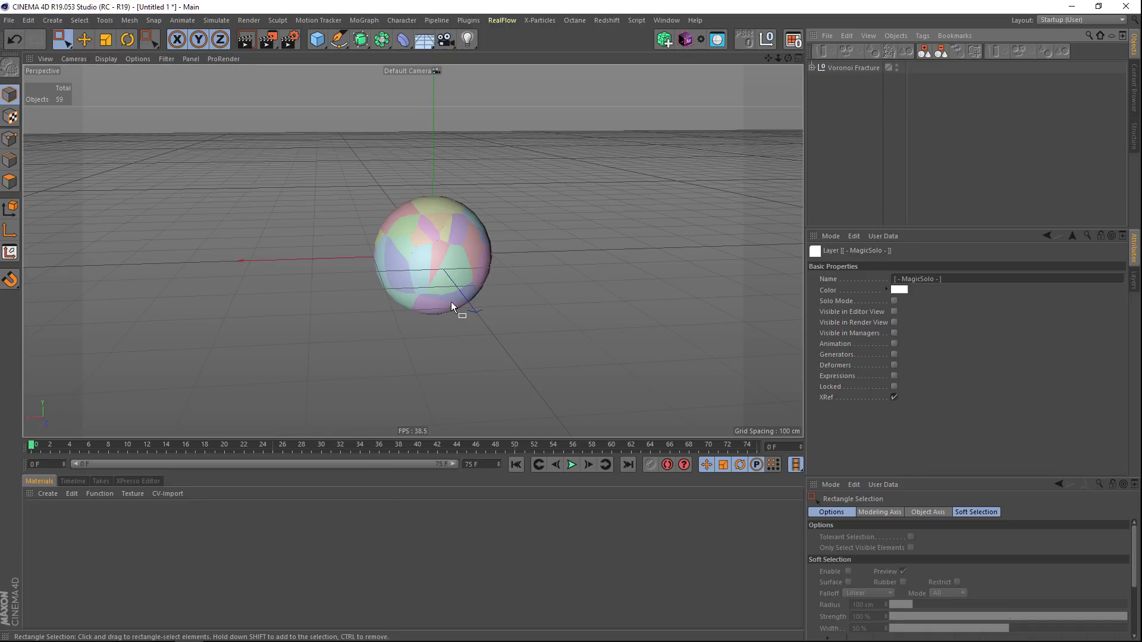
- Add a Polygon primitive to the scene
{"action": "left_click", "coordinate": [317, 39]}
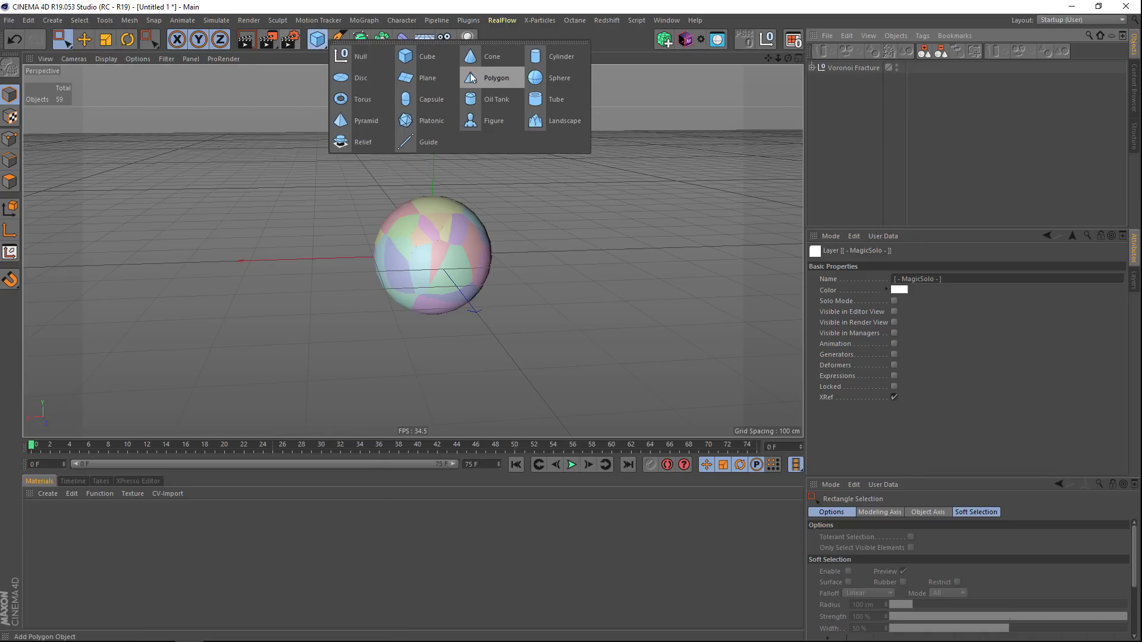
{"action": "left_click", "coordinate": [492, 87]}
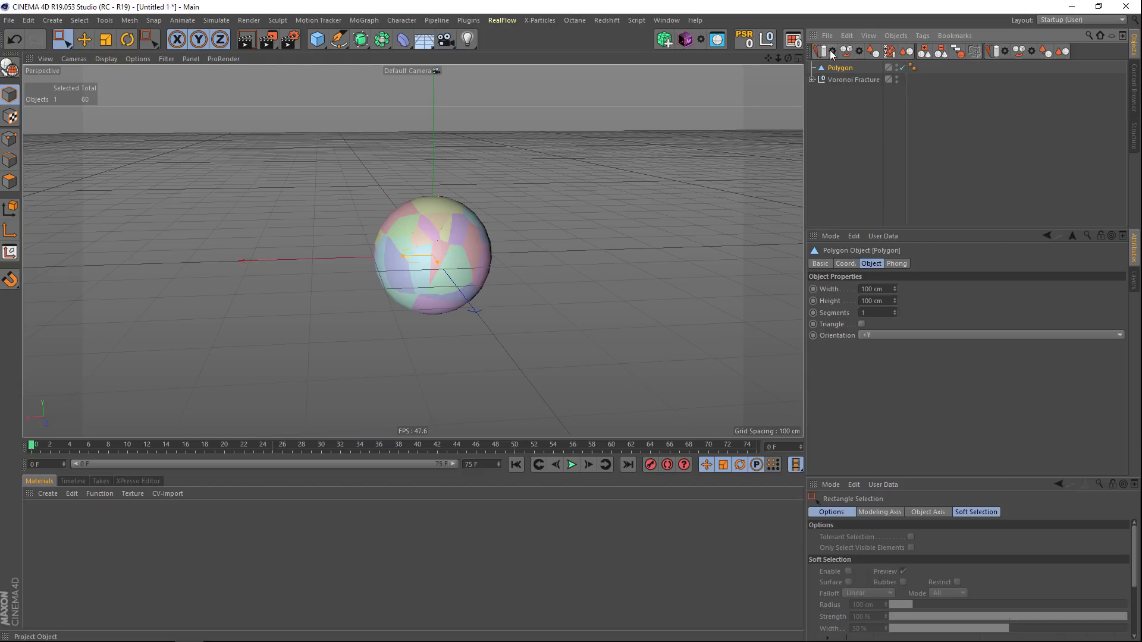
- Set the polygon's orientation to -Z and its width to 1 cm, and solo it with MagicSolo
{"action": "left_click", "coordinate": [872, 335]}
{"action": "left_click", "coordinate": [880, 403]}
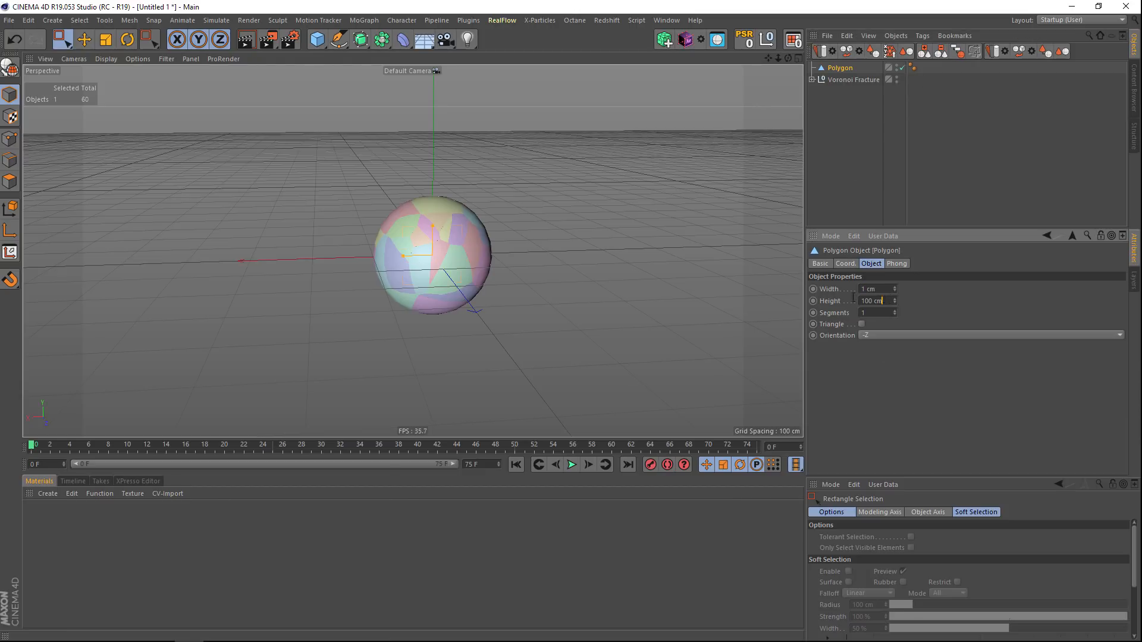
{"action": "key", "text": "alt+s"}
{"action": "right_click_drag", "start_coordinate": [420, 255], "coordinate": [382, 276], "text": "alt"}
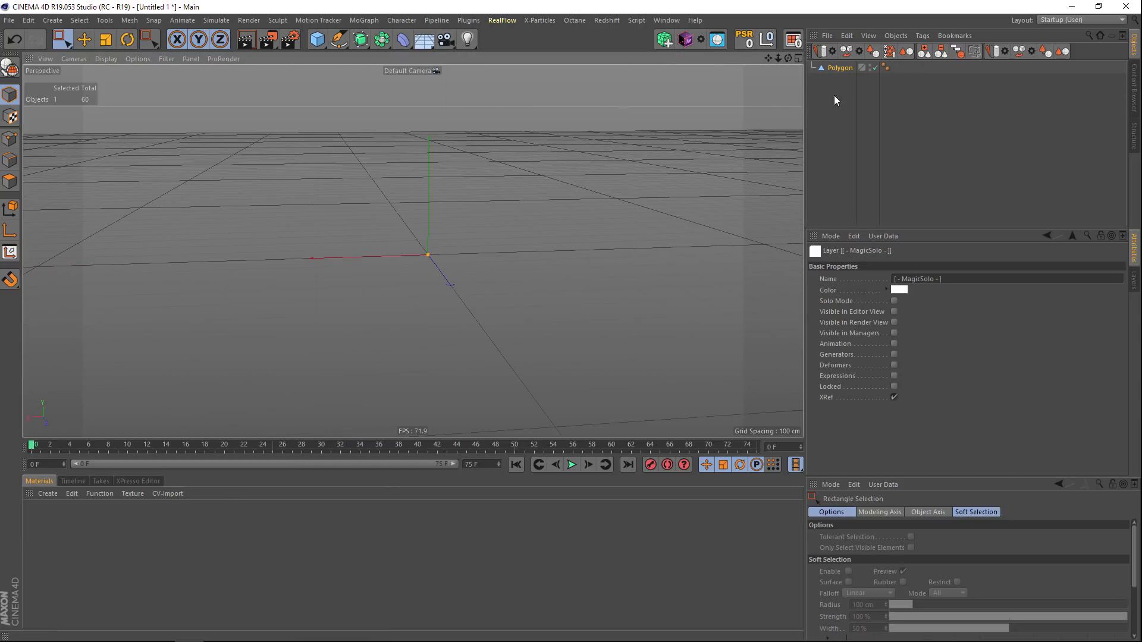
- Make the polygon editable and end the solo view so all objects show again
{"action": "left_click", "coordinate": [831, 69]}
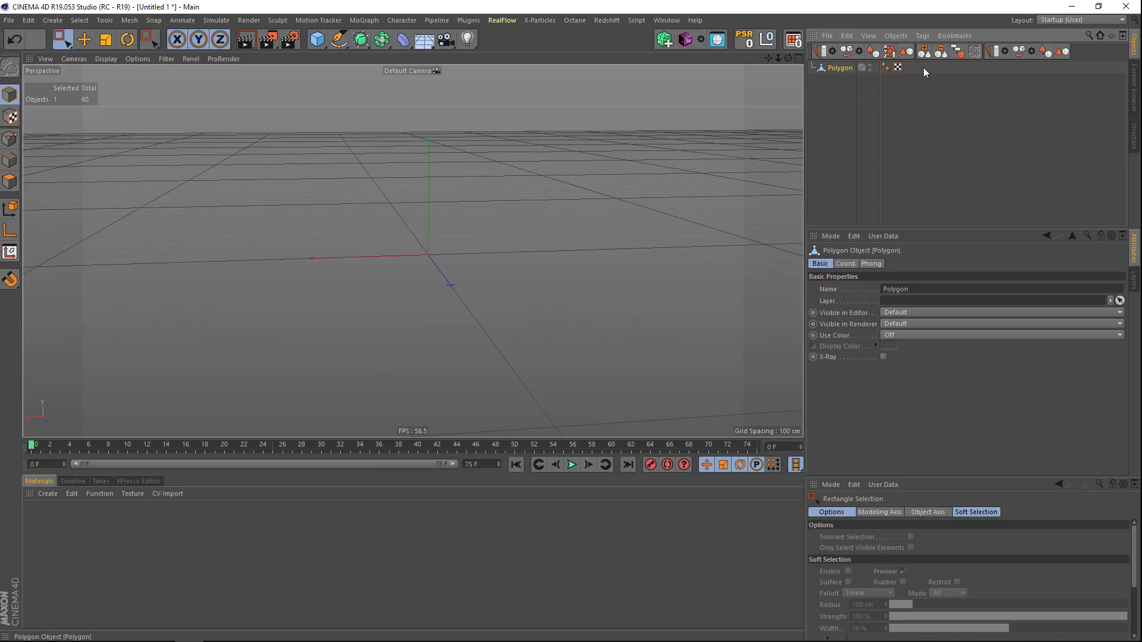
{"action": "key", "text": "alt+s"}
{"action": "middle_click_drag", "start_coordinate": [531, 202], "coordinate": [433, 217], "text": "alt"}
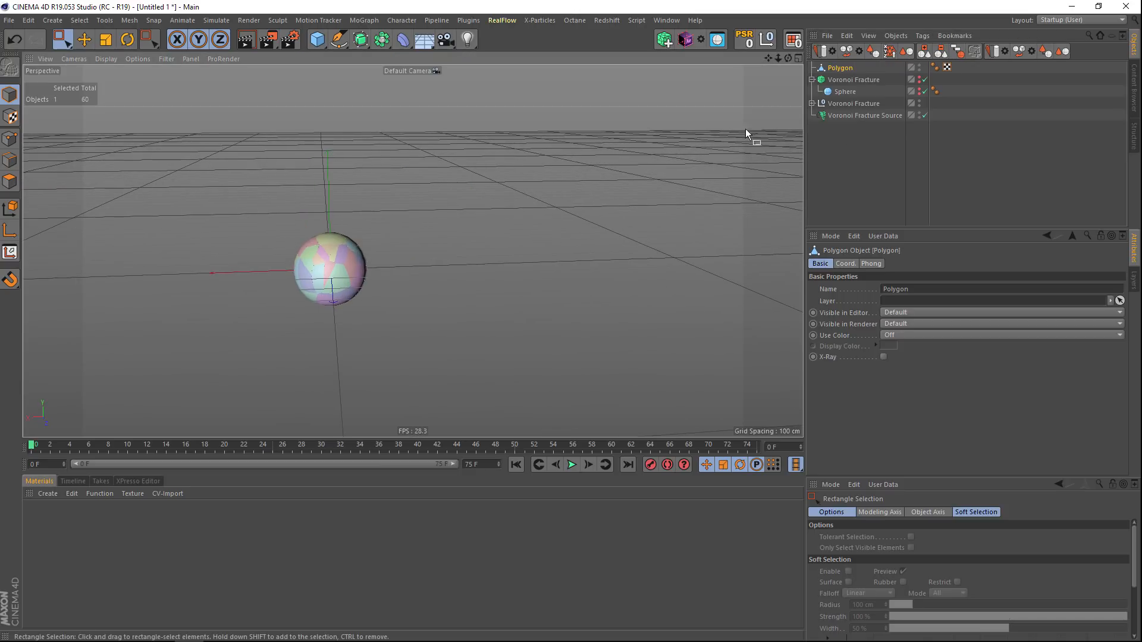
- Expand the baked Voronoi Fracture null and select all its fragments, from Sphere_fracturepart1 to Sphere_fracturepart556
{"action": "left_click", "coordinate": [811, 104]}
{"action": "left_click", "coordinate": [860, 116]}
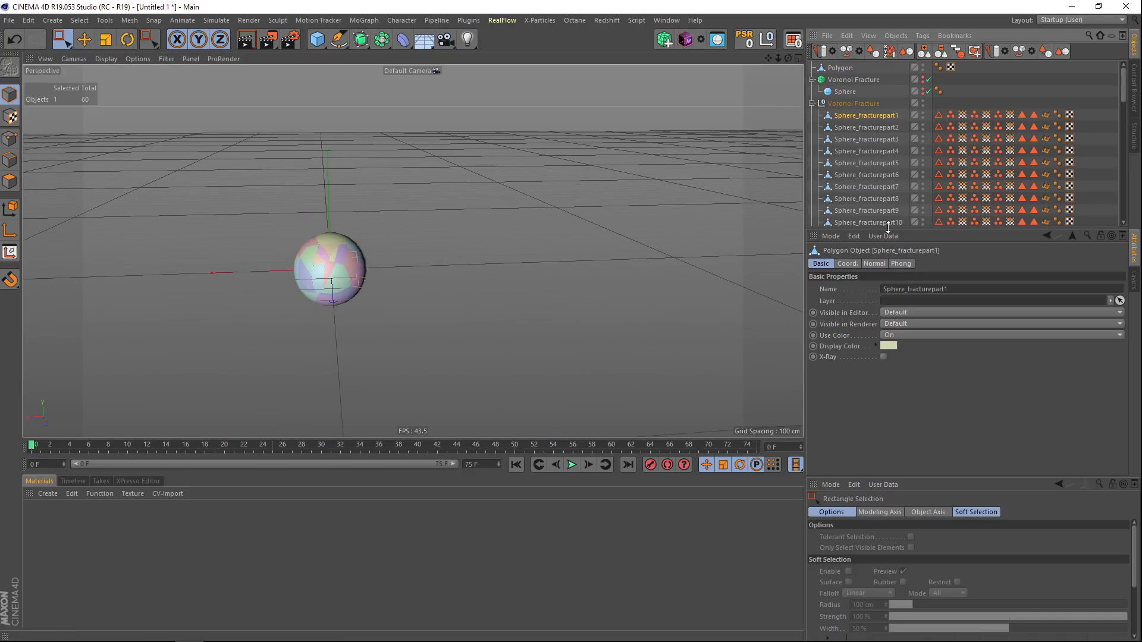
{"action": "left_click_drag", "start_coordinate": [900, 443], "coordinate": [900, 445]}
{"action": "scroll", "coordinate": [869, 333], "scroll_direction": "down", "scroll_amount": 15}
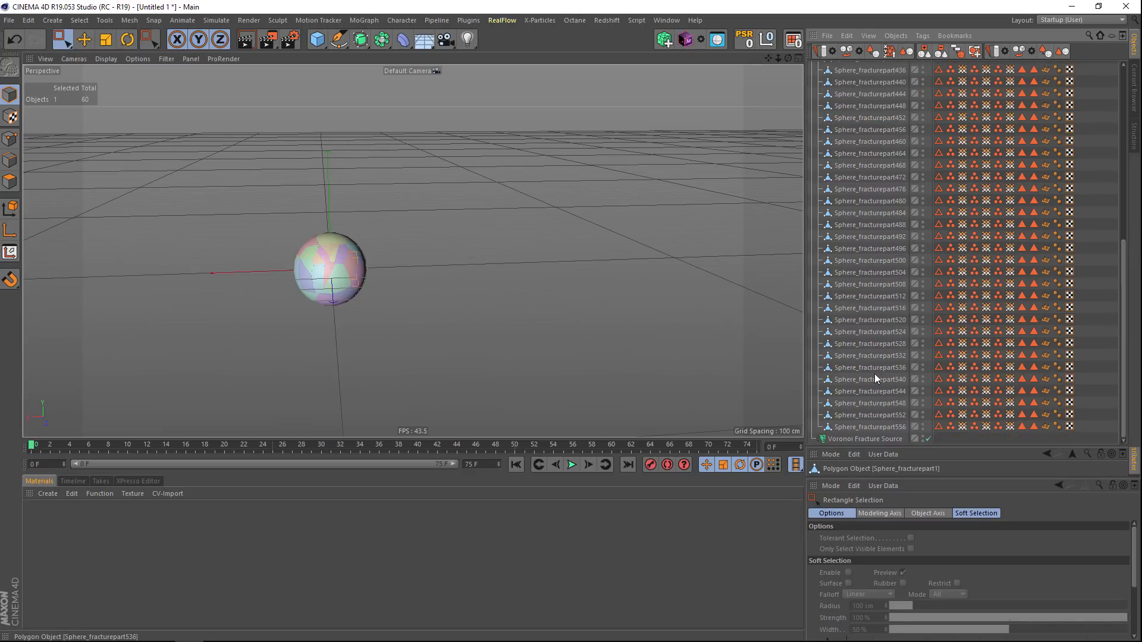
{"action": "left_click", "coordinate": [872, 424], "text": "shift"}
{"action": "scroll", "coordinate": [886, 294], "scroll_direction": "up", "scroll_amount": 15}
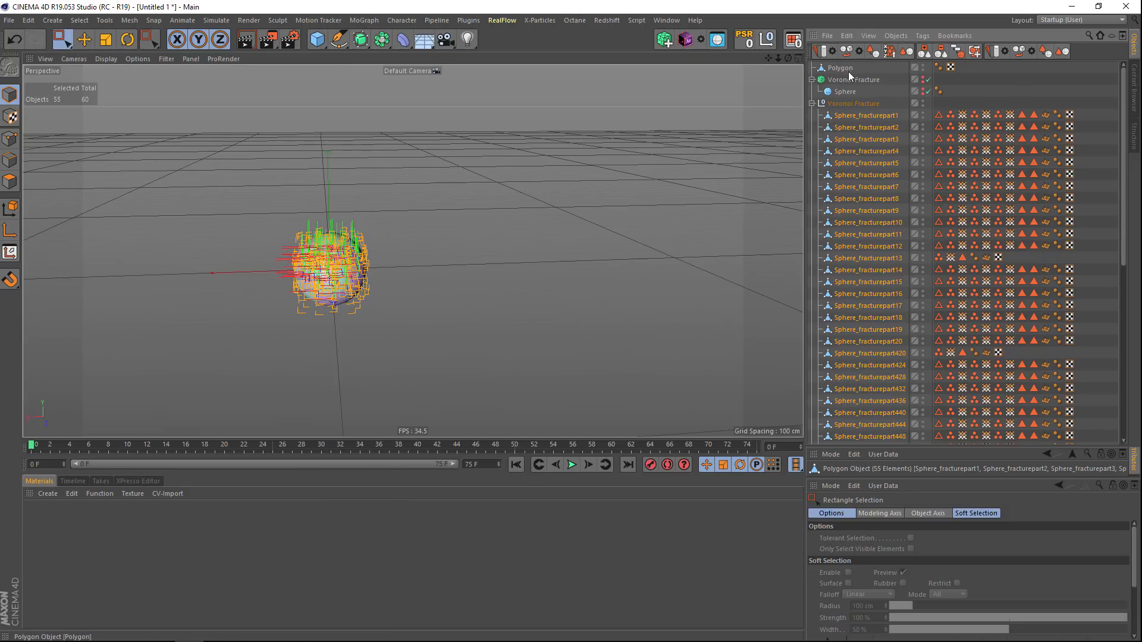
- Replace the selected fragments with the editable polygon using the Replace With character command
{"action": "left_click", "coordinate": [413, 21]}
{"action": "mouse_move", "coordinate": [409, 51]}
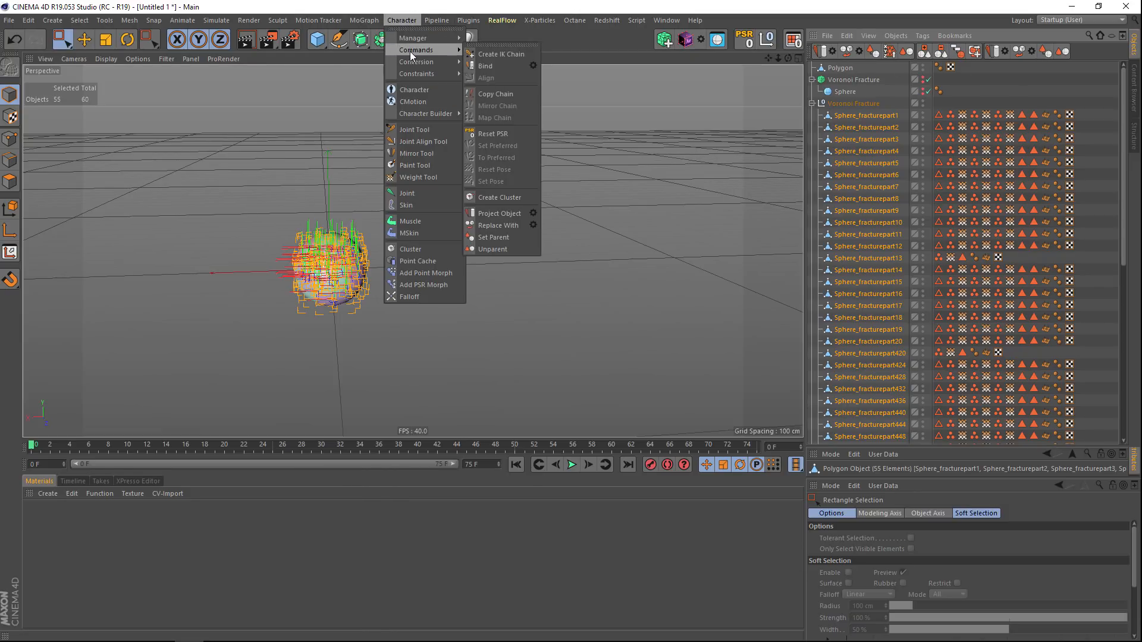
{"action": "left_click", "coordinate": [494, 226]}
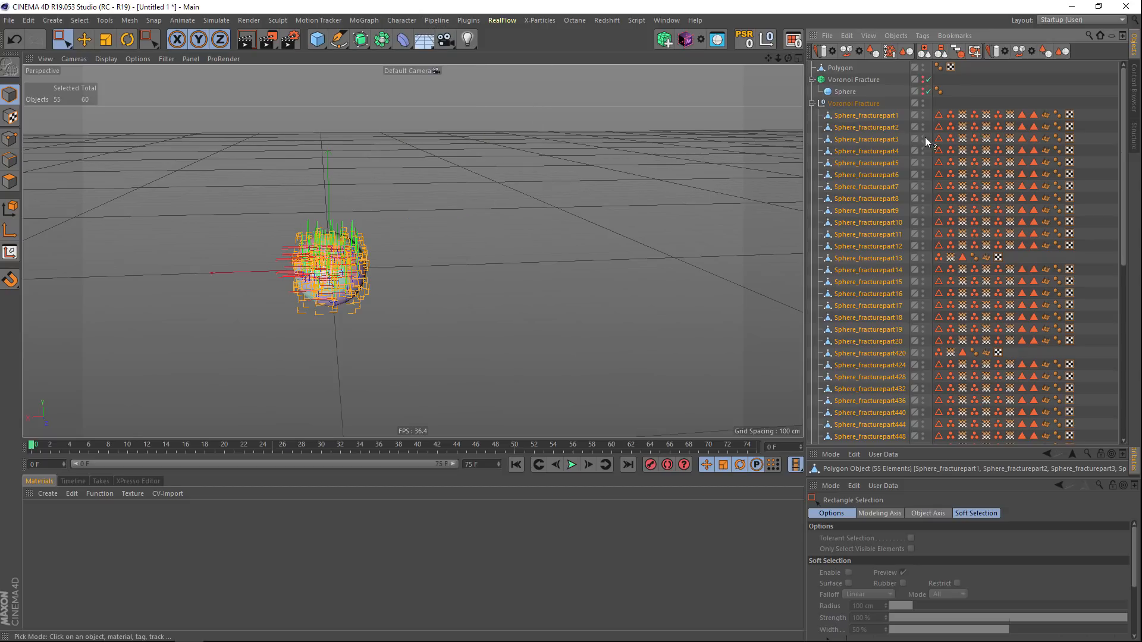
{"action": "left_click", "coordinate": [838, 69]}
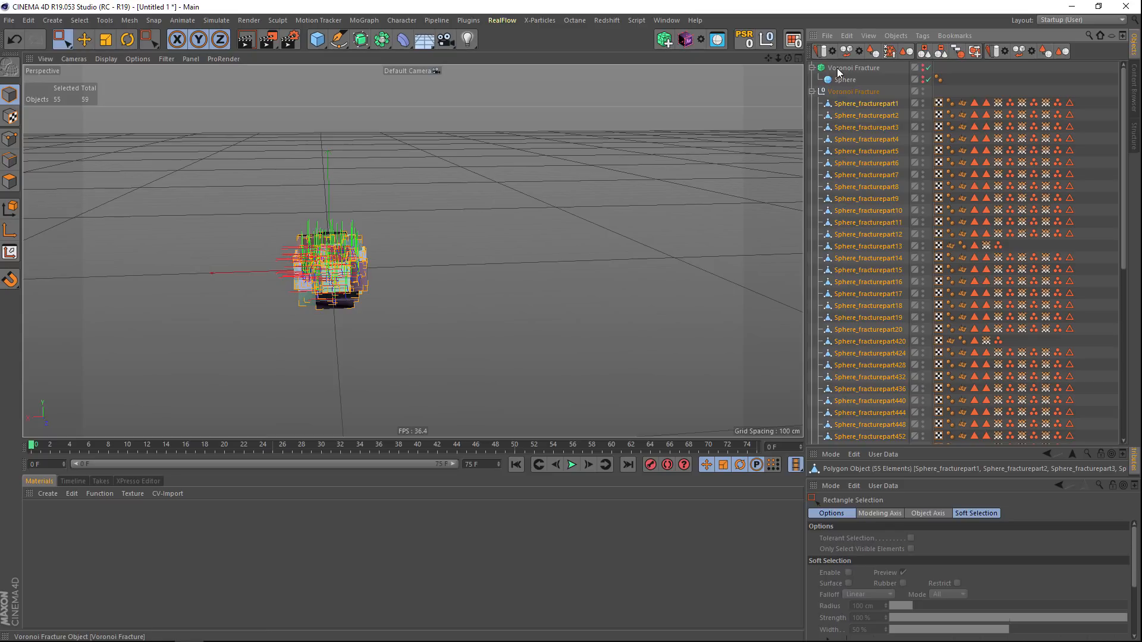
{"action": "right_click_drag", "start_coordinate": [288, 270], "coordinate": [423, 237], "text": "alt"}
{"action": "left_click_drag", "start_coordinate": [450, 260], "coordinate": [374, 244], "text": "alt"}
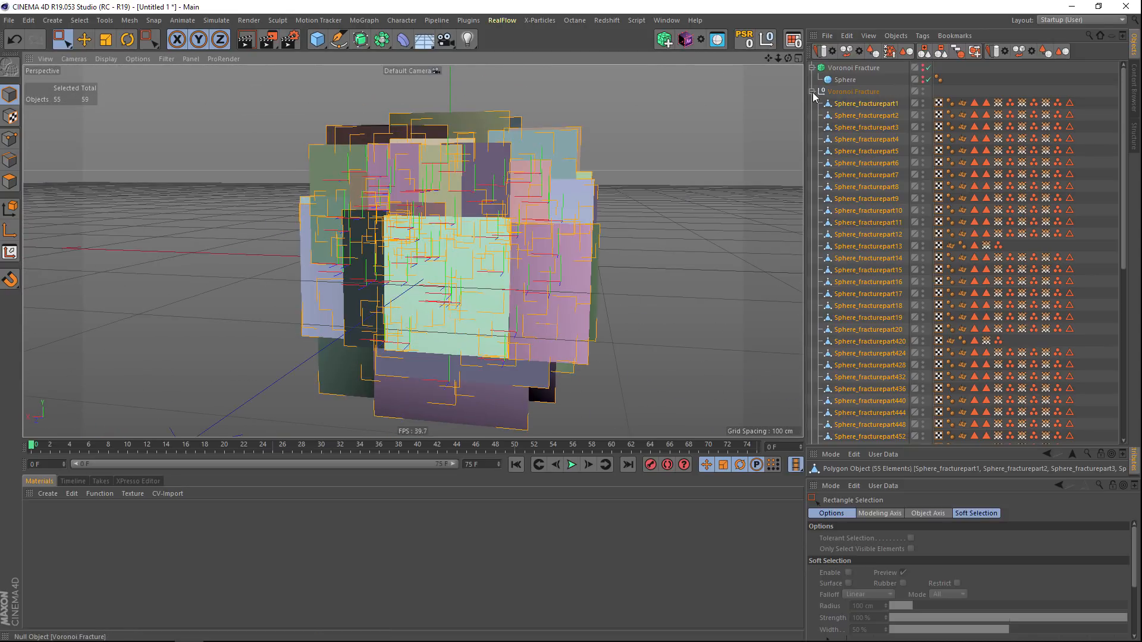
- Hide the baked Voronoi Fracture null with its replaced fragments and show the original Voronoi Fracture and sphere again
{"action": "left_click", "coordinate": [812, 92]}
{"action": "left_click_drag", "start_coordinate": [454, 186], "coordinate": [497, 210], "text": "alt"}
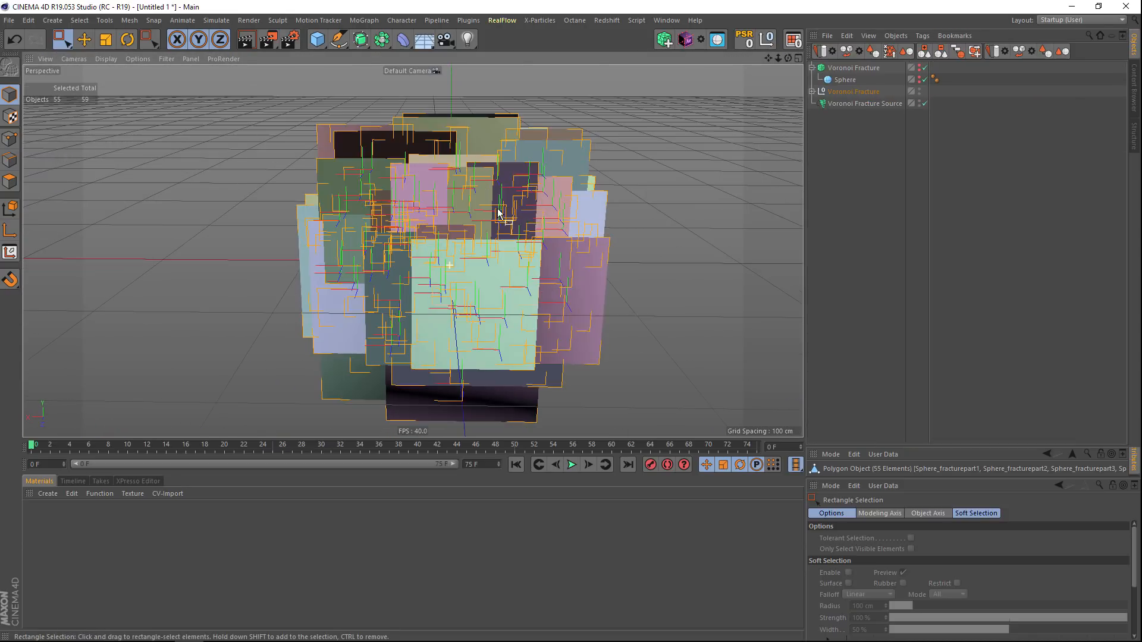
{"action": "left_click", "coordinate": [918, 92], "text": "alt"}
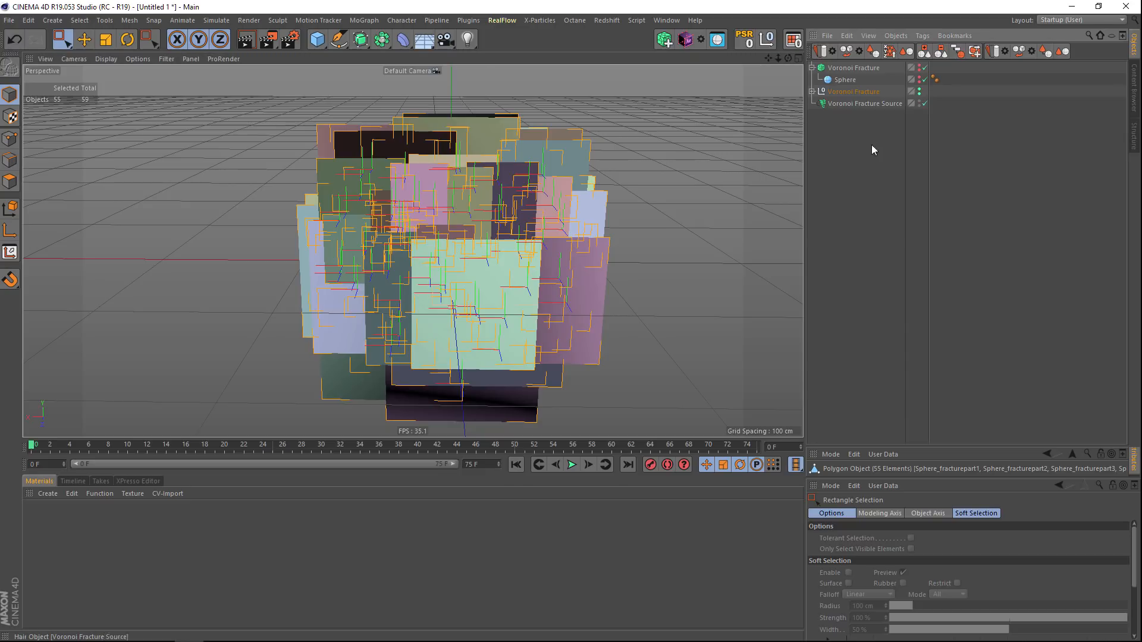
{"action": "left_click", "coordinate": [919, 90], "text": "alt"}
{"action": "middle_click_drag", "start_coordinate": [621, 158], "coordinate": [555, 201], "text": "alt"}
{"action": "left_click", "coordinate": [860, 112]}
{"action": "left_click", "coordinate": [851, 91]}
{"action": "left_click", "coordinate": [812, 92]}
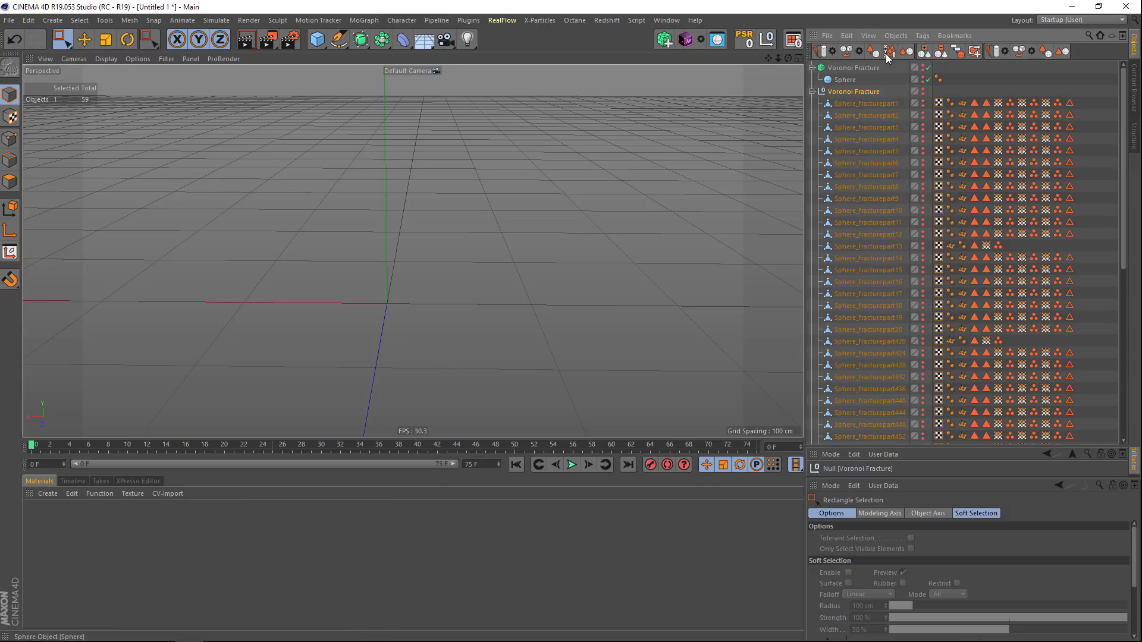
{"action": "left_click", "coordinate": [812, 91]}
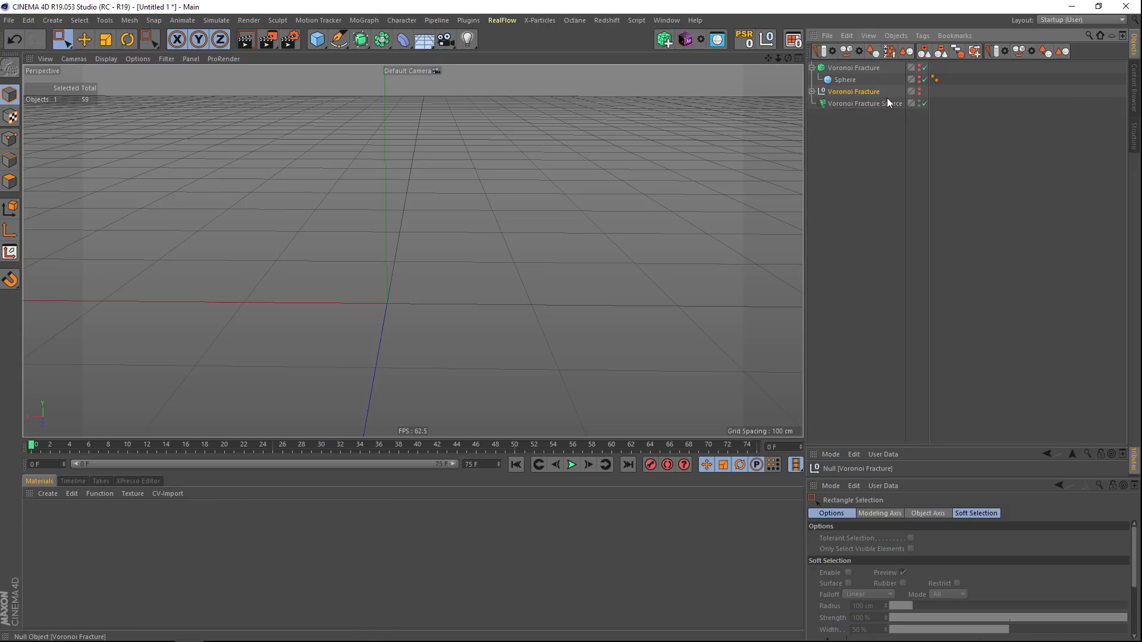
{"action": "left_click_drag", "start_coordinate": [919, 67], "coordinate": [919, 80], "text": "alt"}
{"action": "left_click_drag", "start_coordinate": [584, 154], "coordinate": [458, 199], "text": "alt"}
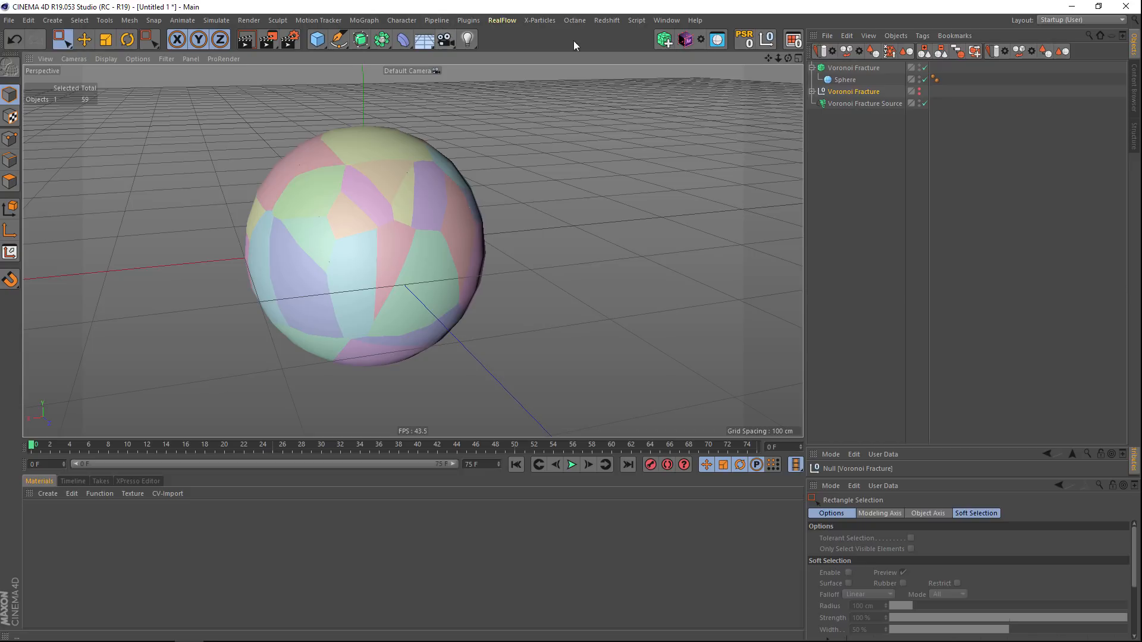
- Add an xpFragmenter object to the scene and enlarge the attribute area to show its properties
{"action": "left_click", "coordinate": [539, 20]}
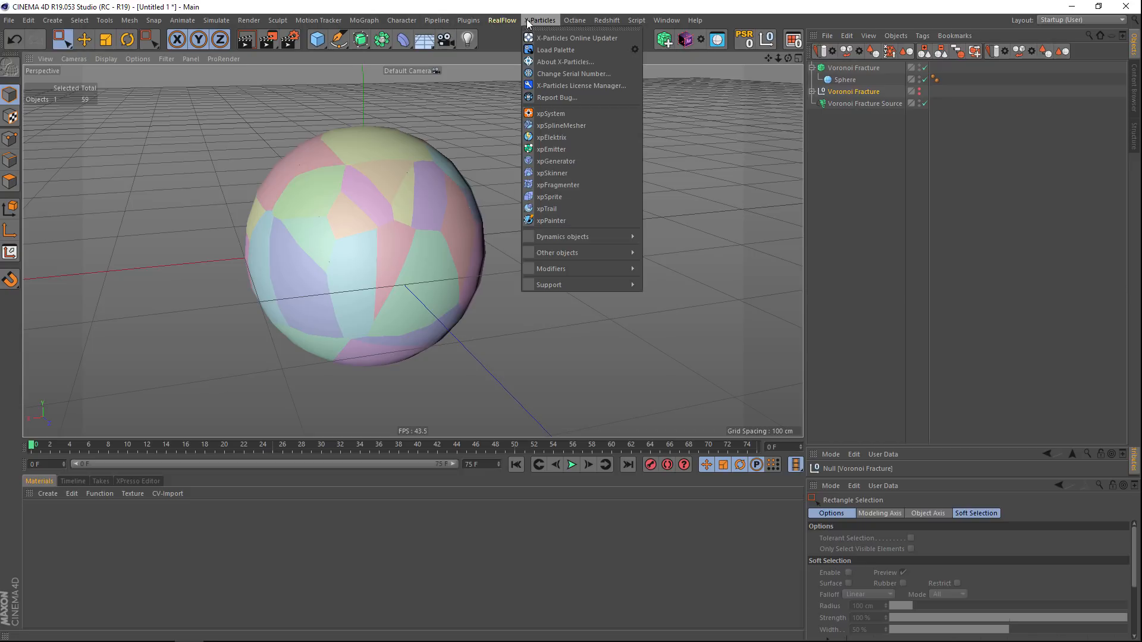
{"action": "left_click", "coordinate": [554, 185]}
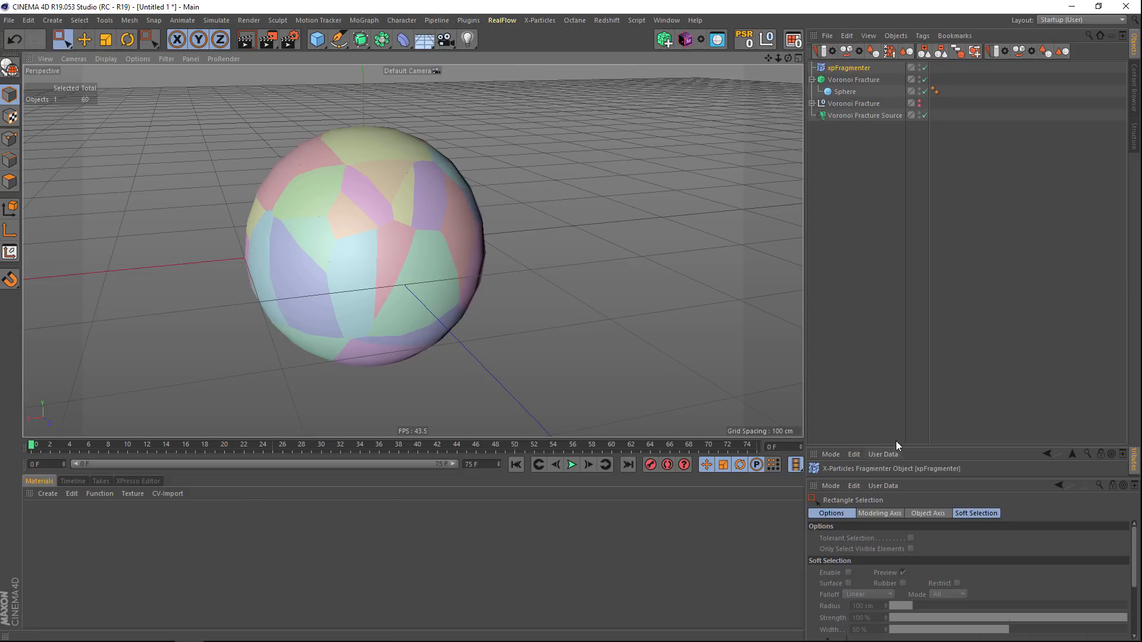
{"action": "left_click_drag", "start_coordinate": [898, 447], "coordinate": [903, 165]}
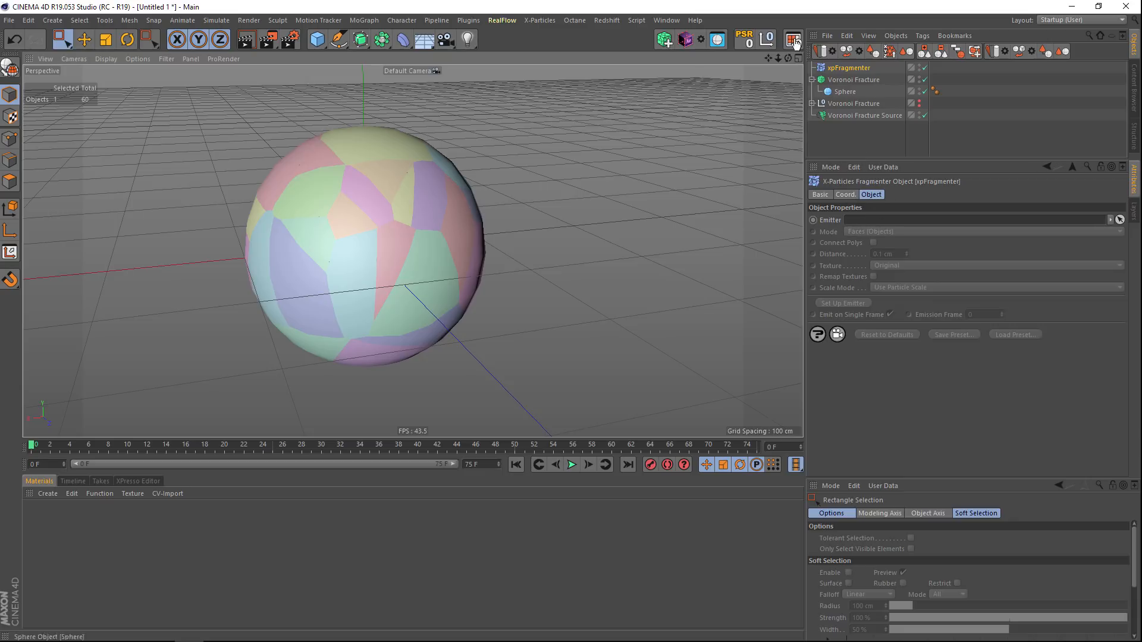
- Add an xpSystem and create an emitter in its Emitters folder
{"action": "left_click", "coordinate": [553, 22]}
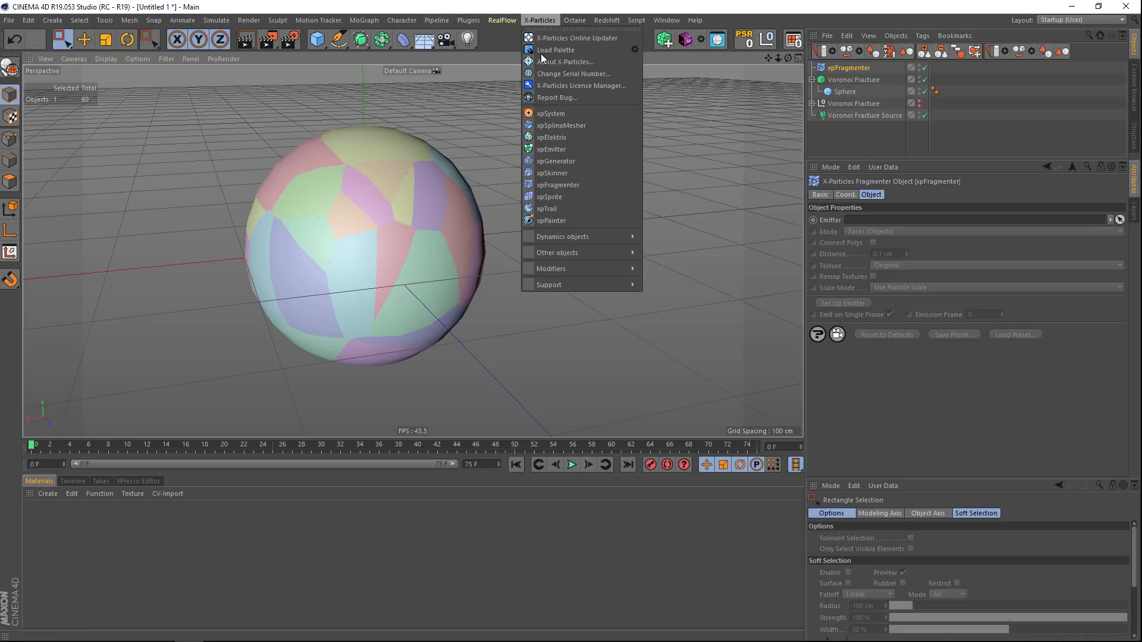
{"action": "left_click", "coordinate": [549, 120]}
{"action": "left_click_drag", "start_coordinate": [856, 162], "coordinate": [856, 360]}
{"action": "left_click", "coordinate": [847, 104]}
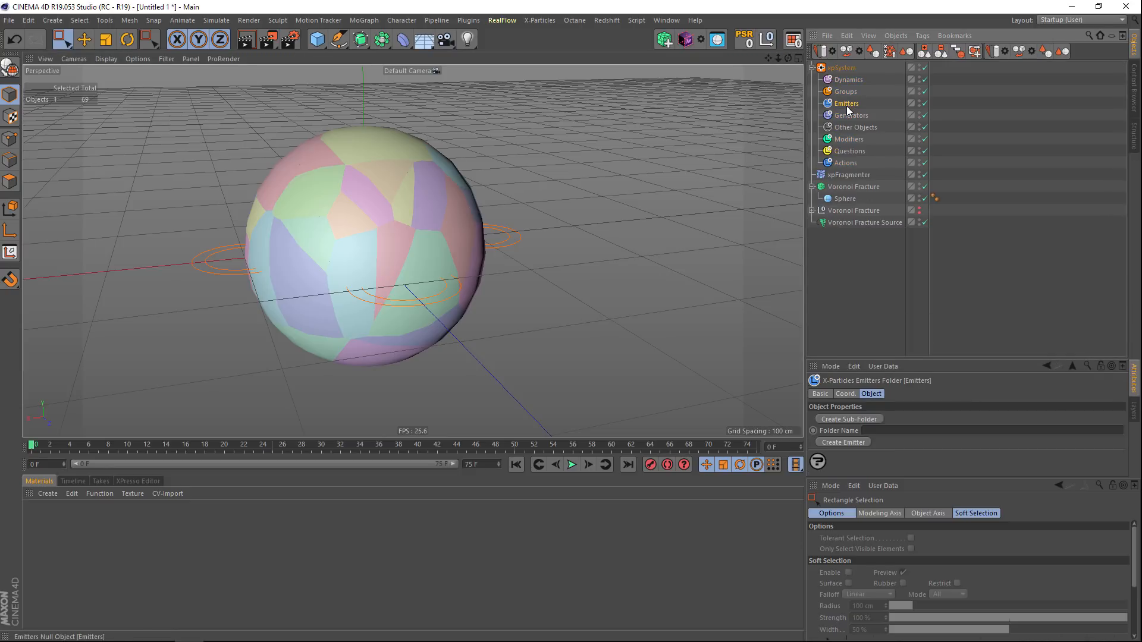
{"action": "left_click", "coordinate": [844, 443]}
{"action": "left_click_drag", "start_coordinate": [906, 357], "coordinate": [906, 229]}
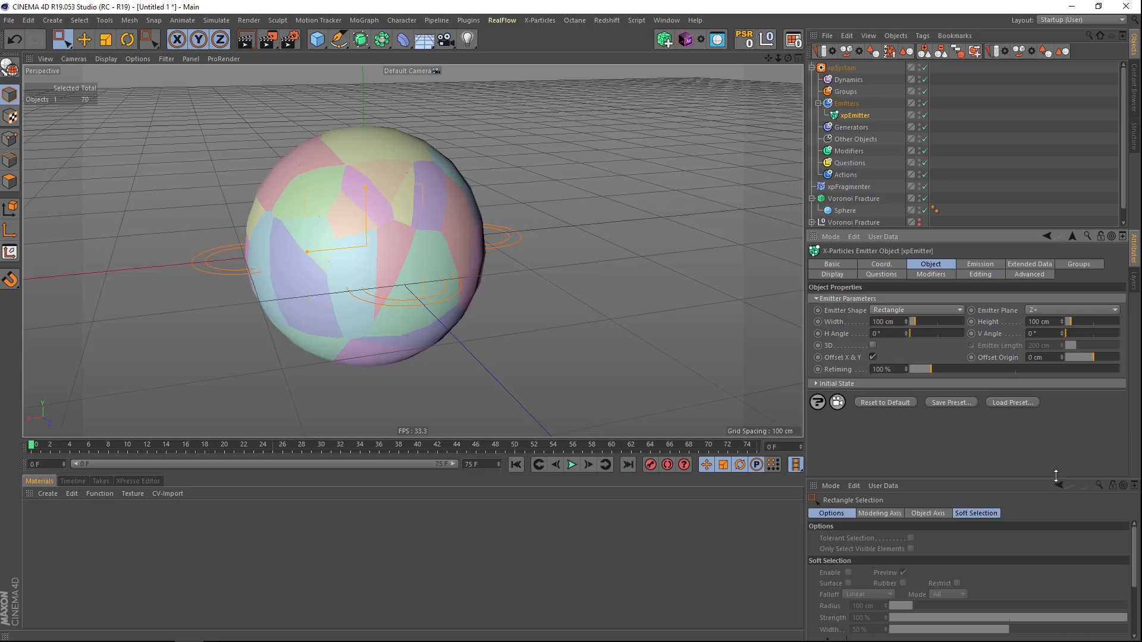
- Close the extra attribute manager that shows the Rectangle Selection options
{"action": "right_click", "coordinate": [813, 487]}
{"action": "left_click", "coordinate": [832, 450]}
{"action": "left_click", "coordinate": [811, 492]}
{"action": "left_click", "coordinate": [827, 460]}
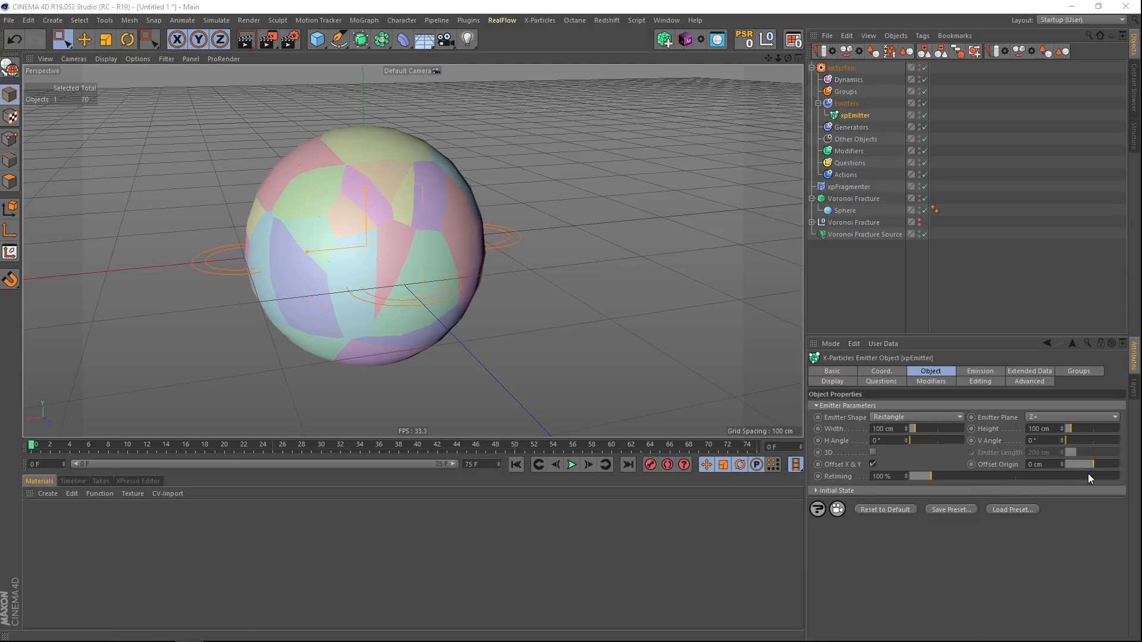
{"action": "left_click", "coordinate": [1127, 469]}
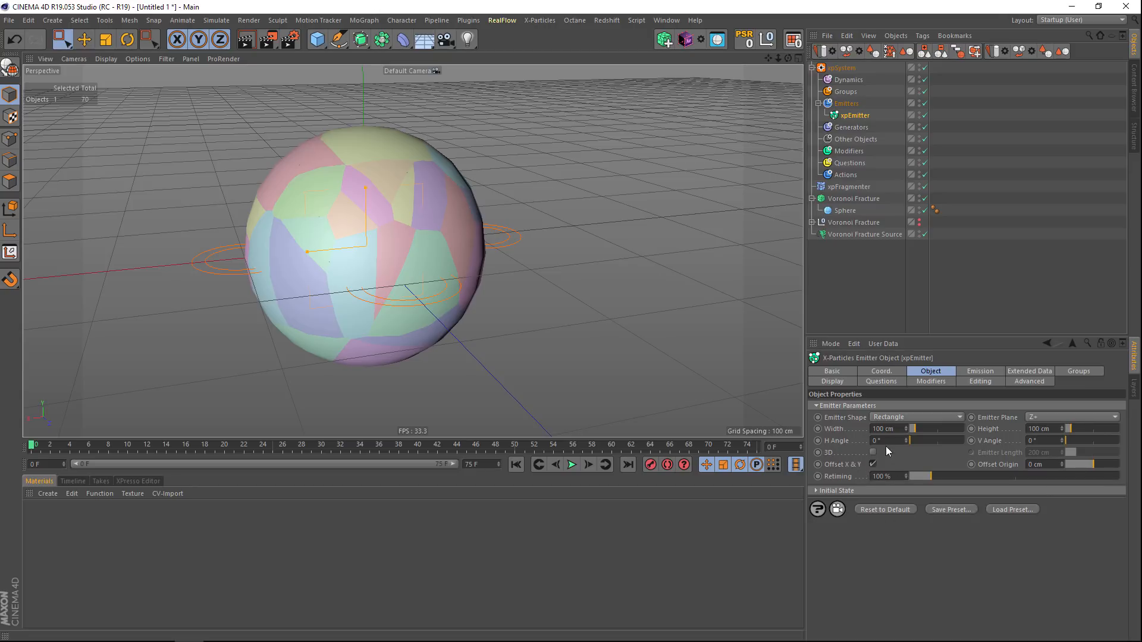
- Set the xpEmitter's shape to Defined Emission and its mode to Fragmenter List
{"action": "left_click", "coordinate": [975, 373]}
{"action": "left_click", "coordinate": [932, 369]}
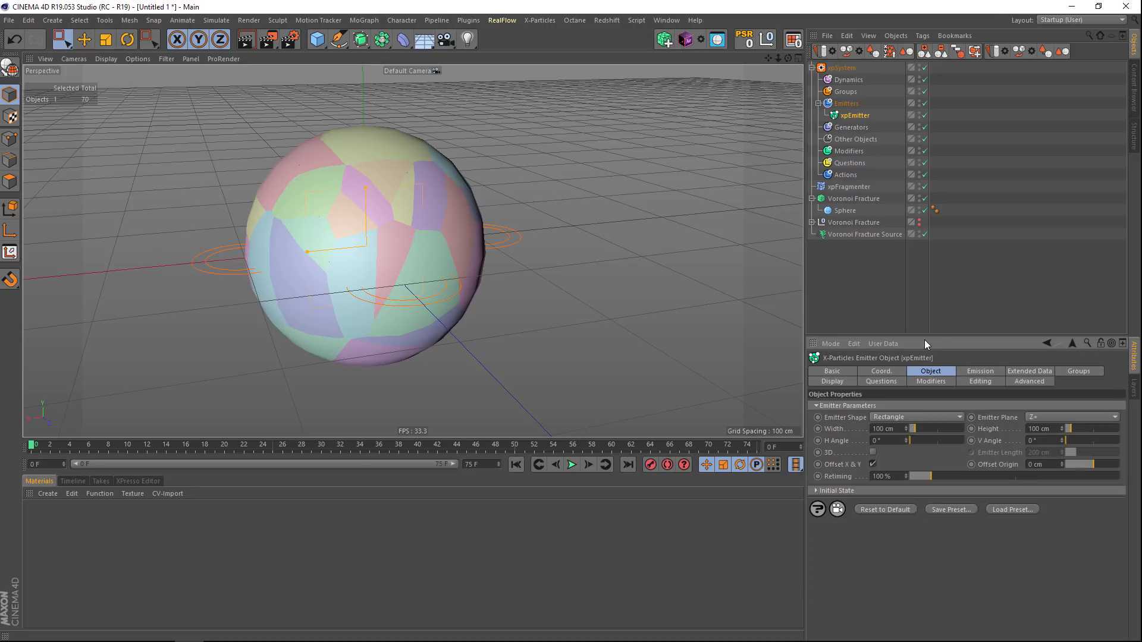
{"action": "left_click_drag", "start_coordinate": [924, 332], "coordinate": [922, 249]}
{"action": "left_click", "coordinate": [897, 334]}
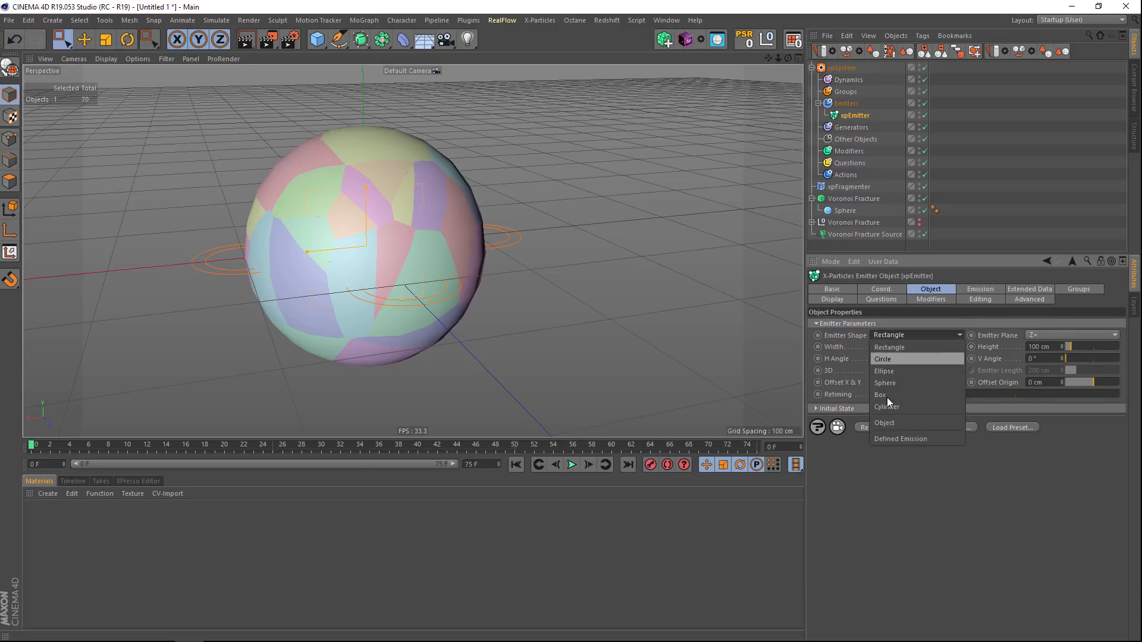
{"action": "left_click", "coordinate": [892, 437]}
{"action": "left_click", "coordinate": [894, 360]}
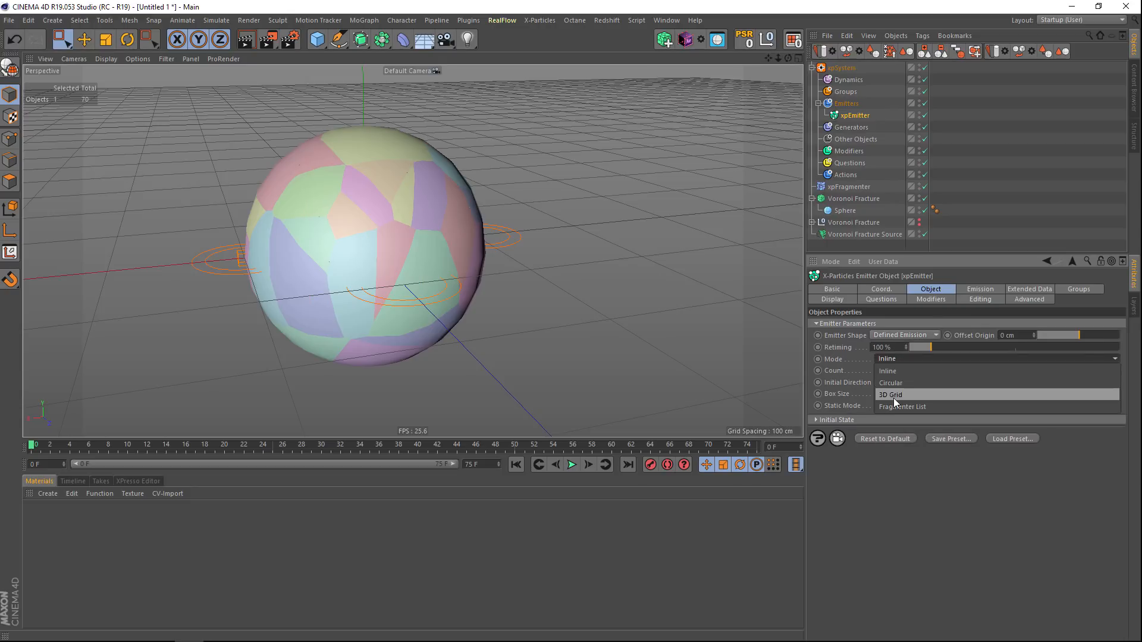
{"action": "left_click", "coordinate": [889, 407]}
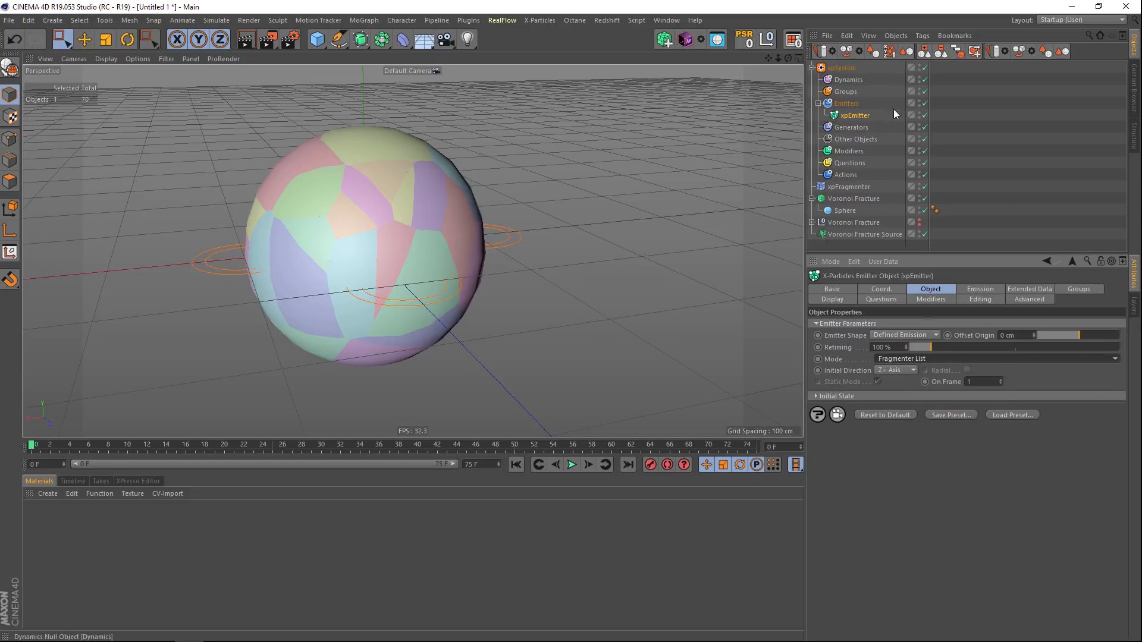
- Link the xpEmitter to the xpFragmenter and set the fragmenter's mode to Objects
{"action": "left_click", "coordinate": [847, 188]}
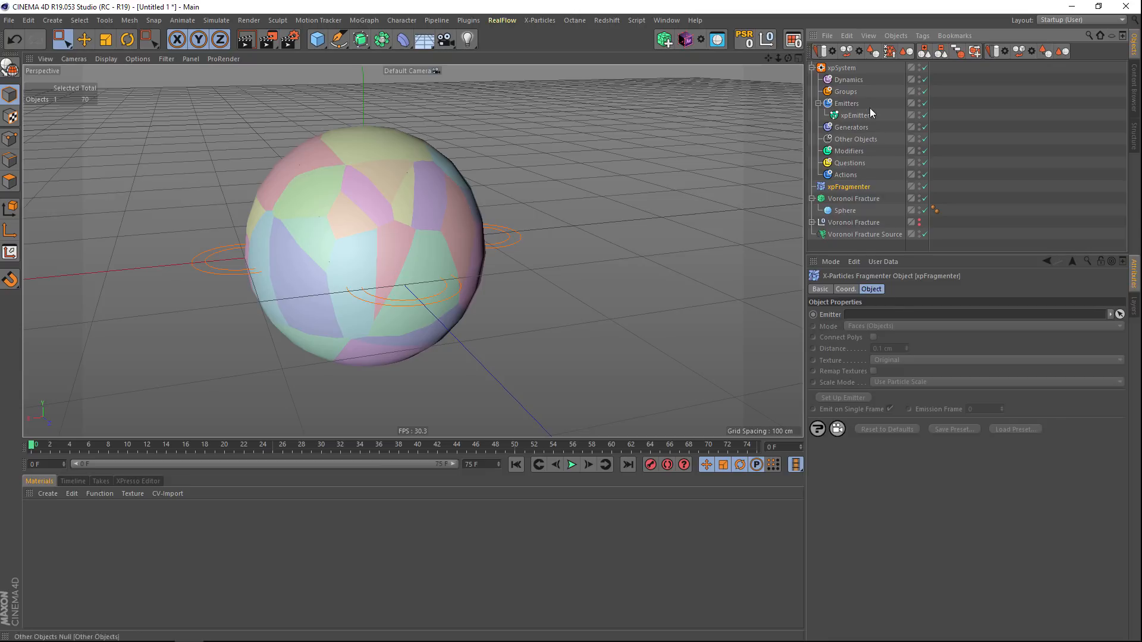
{"action": "left_click_drag", "start_coordinate": [887, 330], "coordinate": [892, 315]}
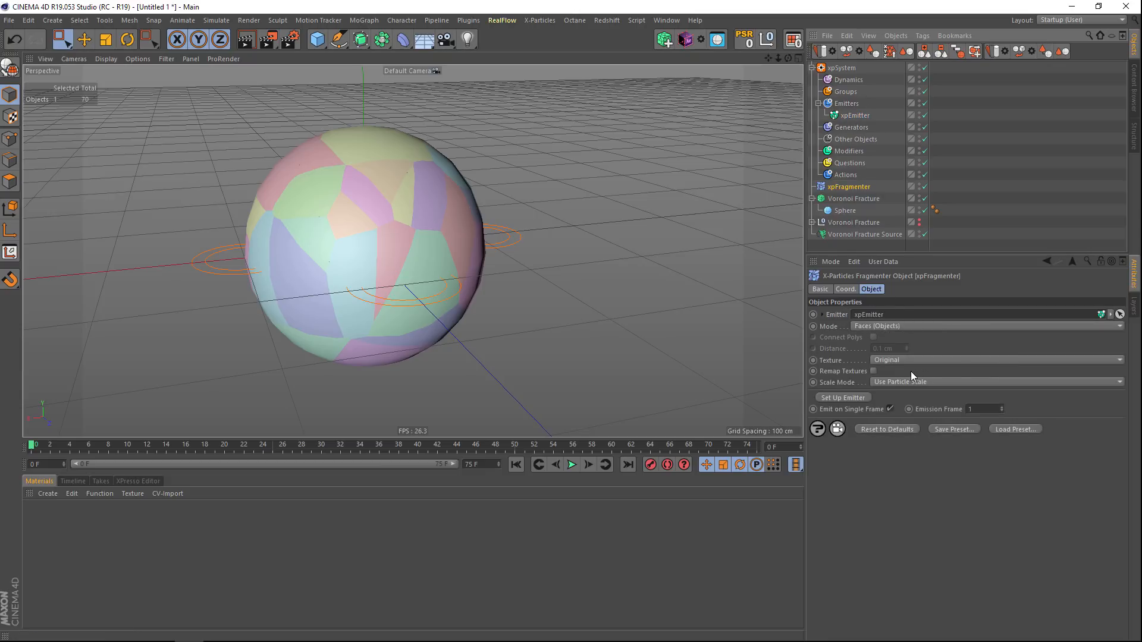
{"action": "left_click", "coordinate": [889, 326]}
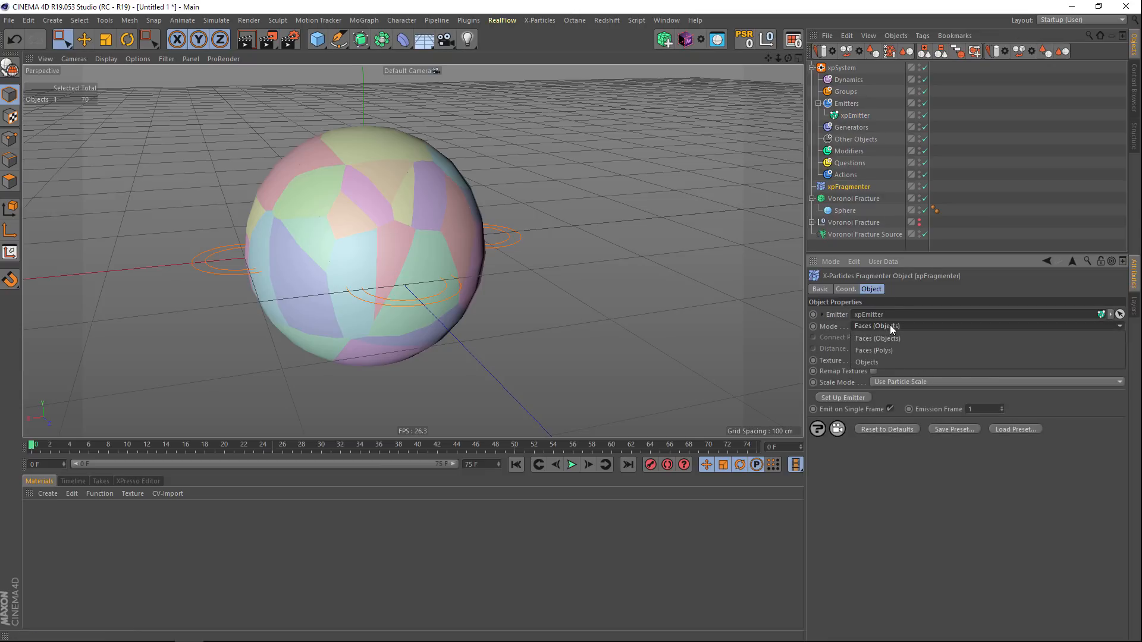
{"action": "left_click", "coordinate": [880, 360]}
{"action": "left_click", "coordinate": [848, 337]}
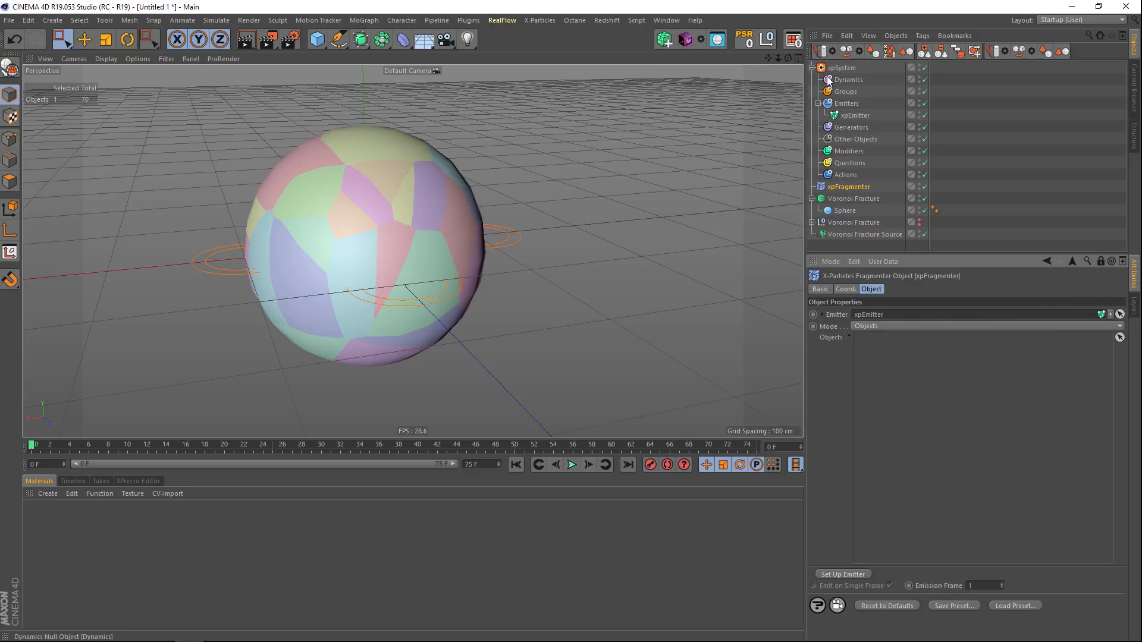
- Select all children of the baked Voronoi Fracture null without the null itself and add them to the xpFragmenter's Objects list
{"action": "left_click", "coordinate": [812, 68]}
{"action": "left_click", "coordinate": [813, 117]}
{"action": "left_click", "coordinate": [847, 52]}
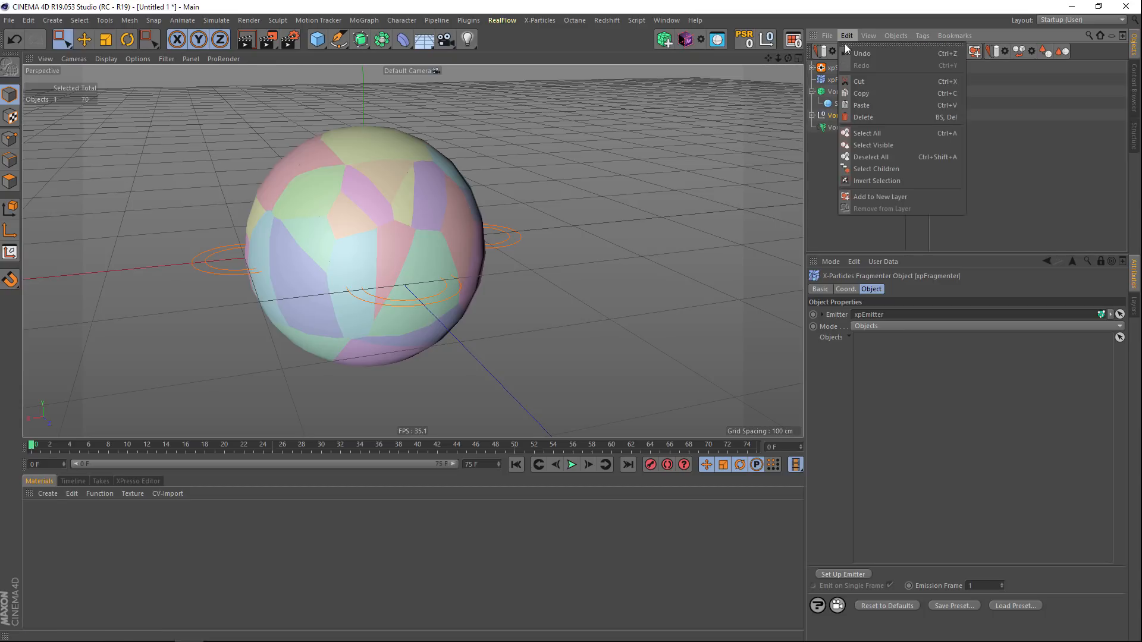
{"action": "left_click", "coordinate": [862, 173]}
{"action": "left_click", "coordinate": [849, 116], "text": "ctrl"}
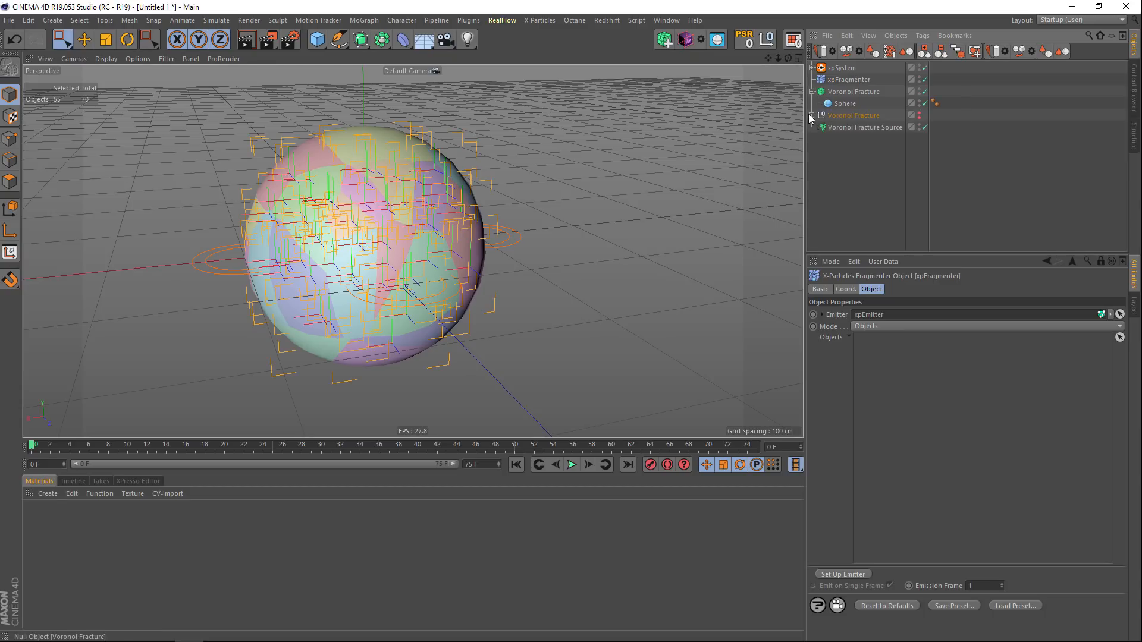
{"action": "left_click", "coordinate": [812, 116]}
{"action": "left_click_drag", "start_coordinate": [861, 146], "coordinate": [894, 336]}
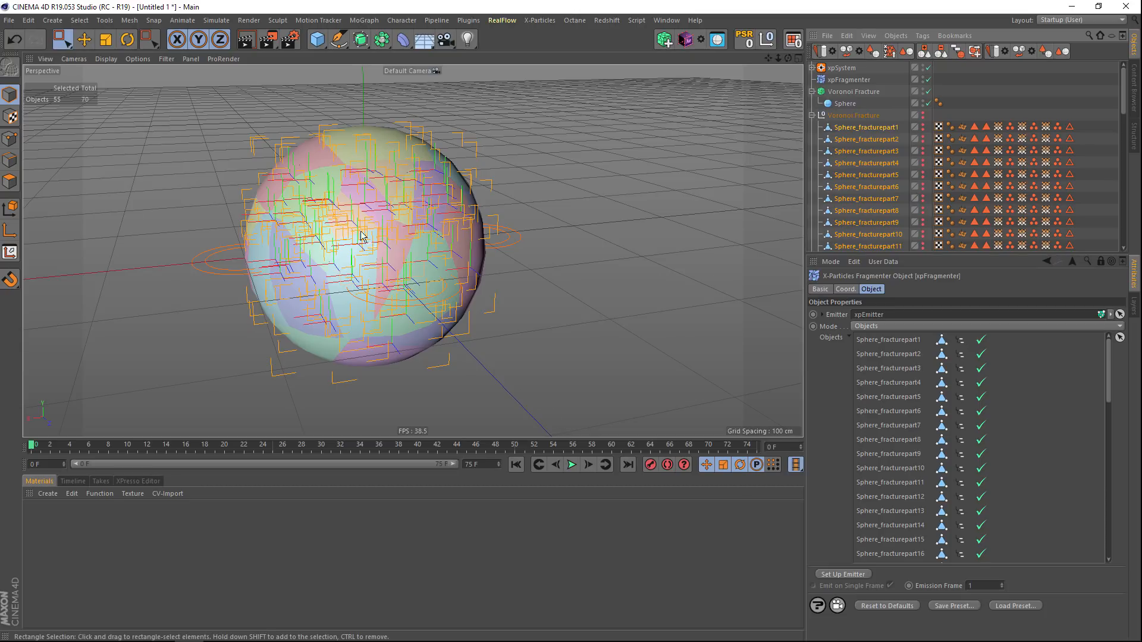
- Hide the original Voronoi Fracture object that holds the Sphere and play the animation to inspect the particle emission
{"action": "left_click", "coordinate": [812, 116]}
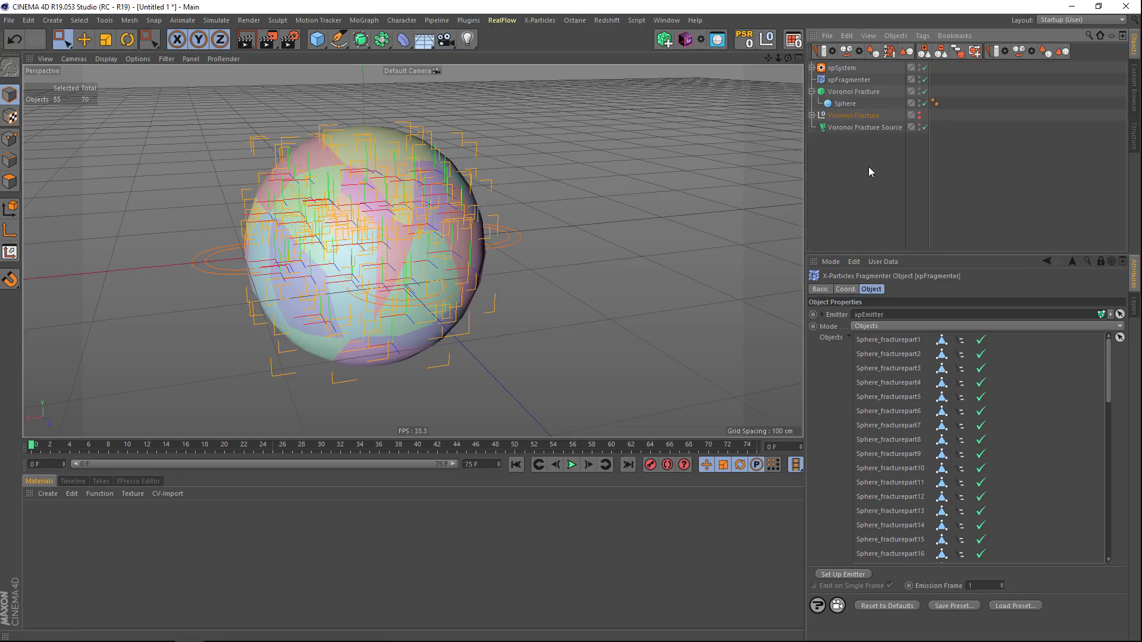
{"action": "left_click", "coordinate": [868, 168]}
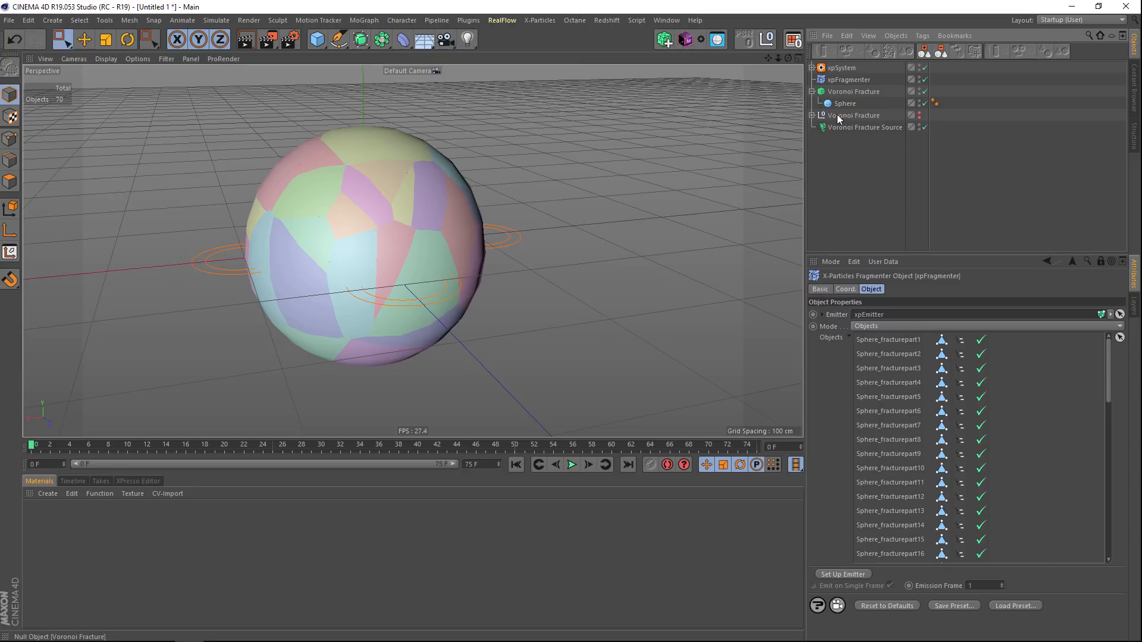
{"action": "left_click", "coordinate": [812, 67]}
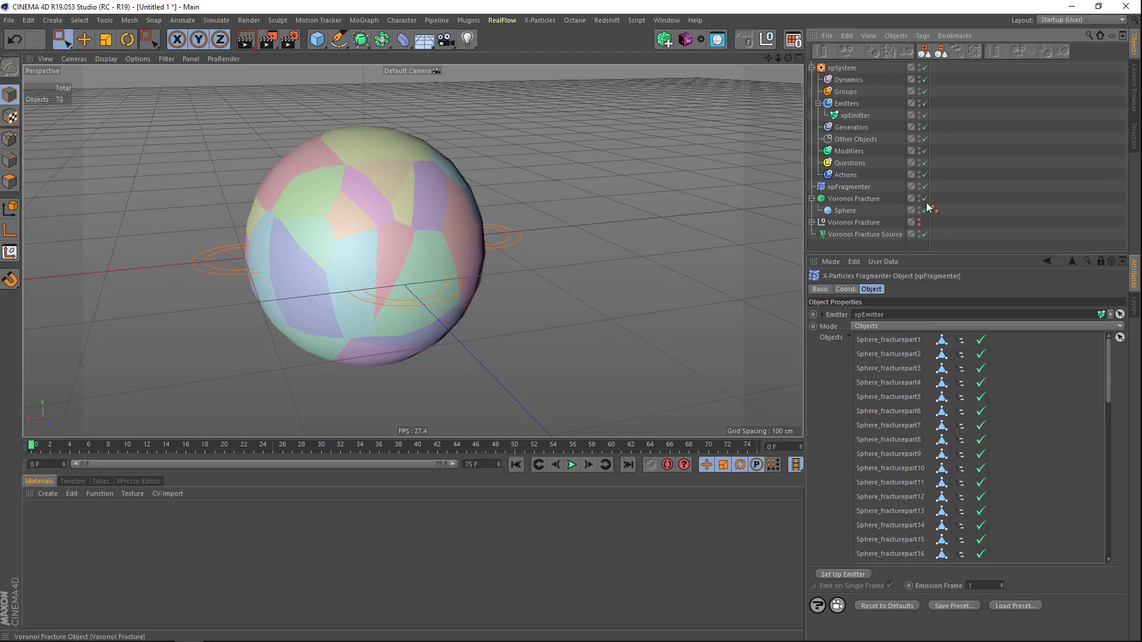
{"action": "left_click", "coordinate": [919, 198]}
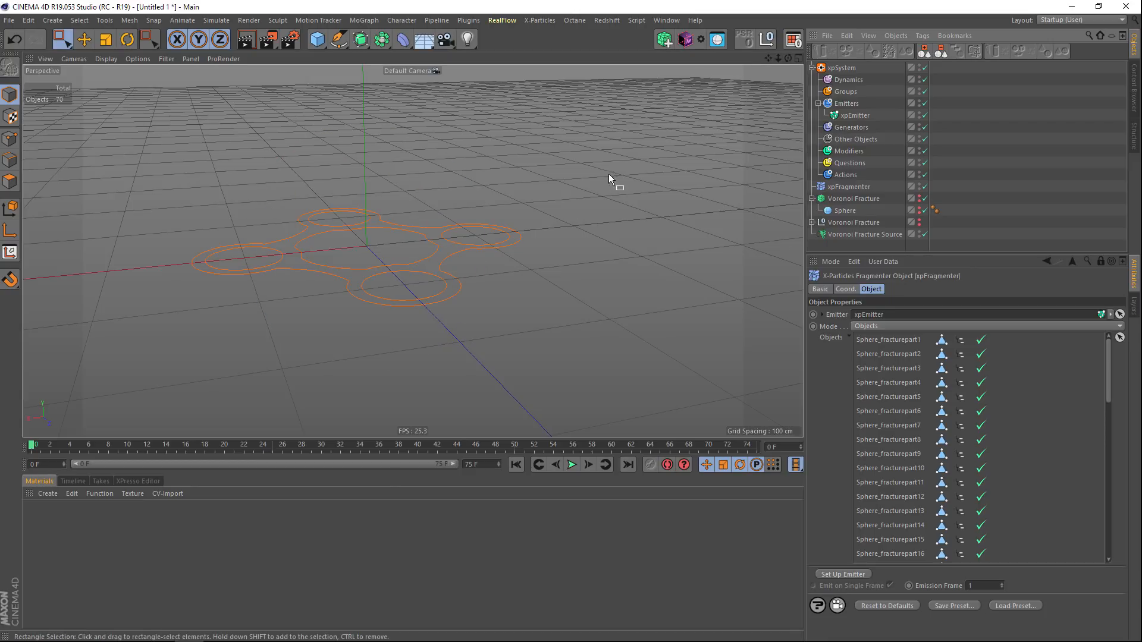
{"action": "scroll", "coordinate": [611, 179], "scroll_direction": "up", "scroll_amount": 3}
{"action": "left_click", "coordinate": [572, 464]}
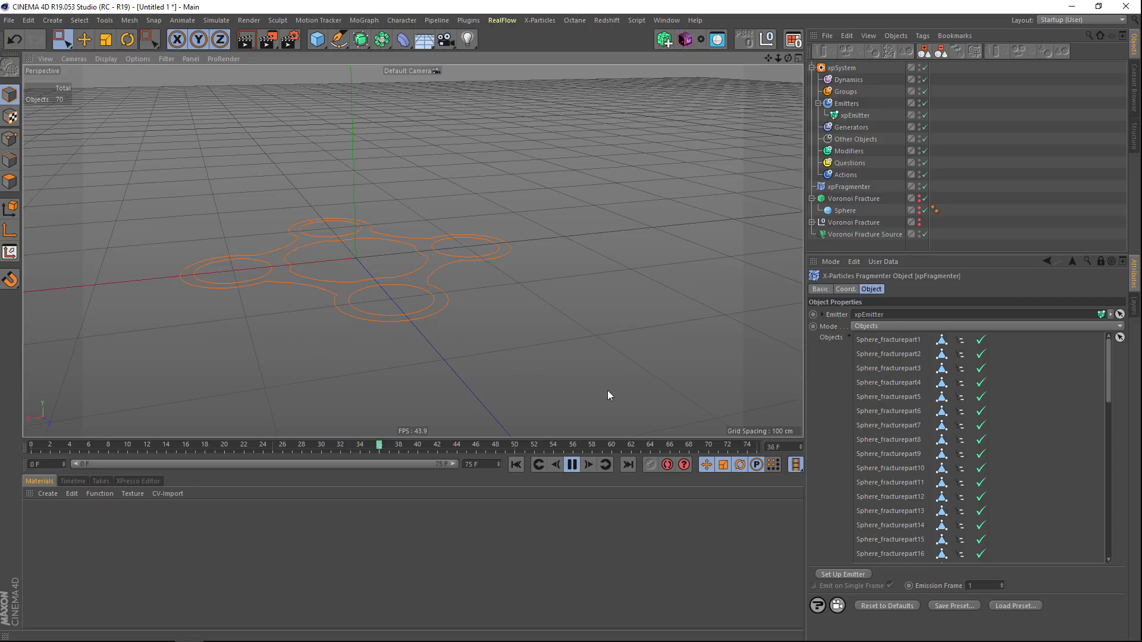
{"action": "left_click_drag", "start_coordinate": [534, 376], "coordinate": [480, 296], "text": "alt"}
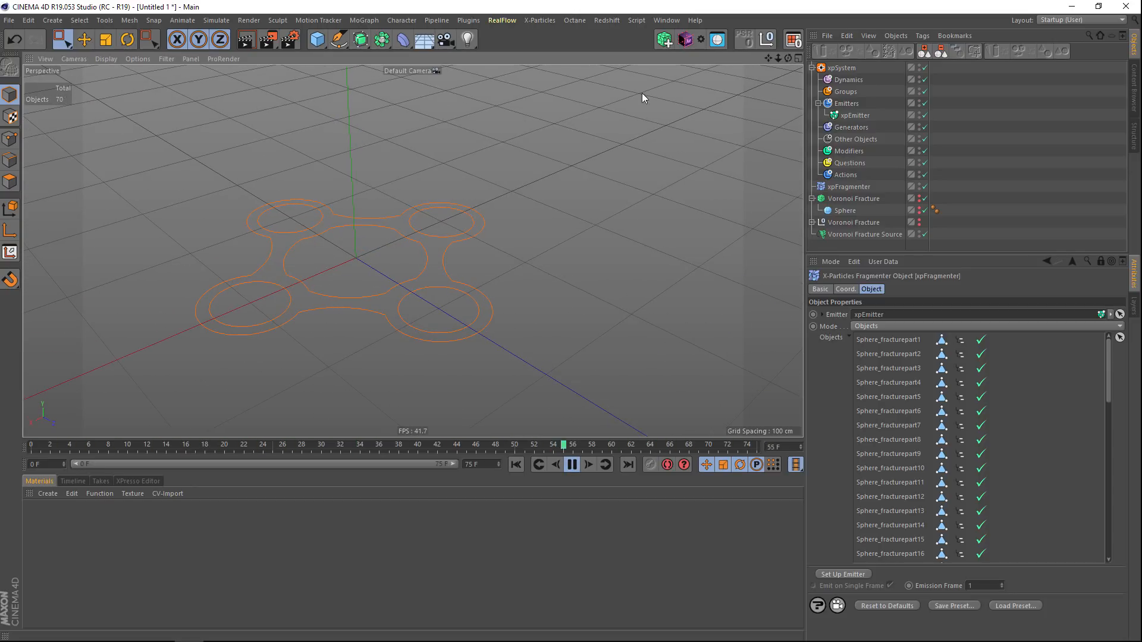
{"action": "scroll", "coordinate": [327, 224], "scroll_direction": "up", "scroll_amount": 6}
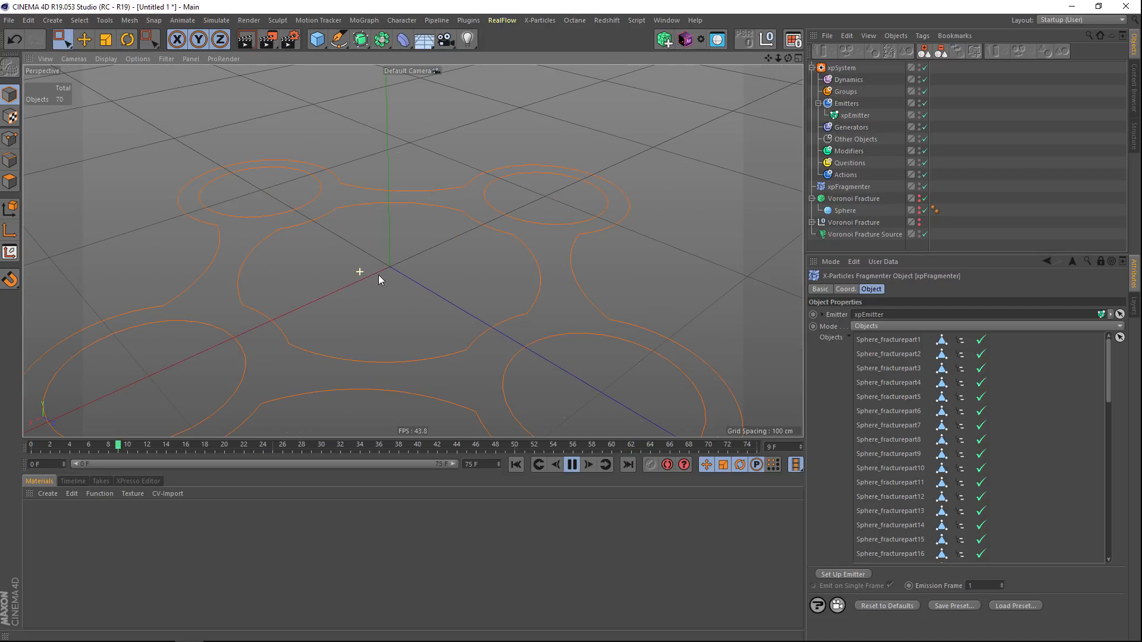
- Unlock the attribute manager from the xpFragmenter and set the xpEmitter's editor display to Lines
{"action": "left_click", "coordinate": [850, 114]}
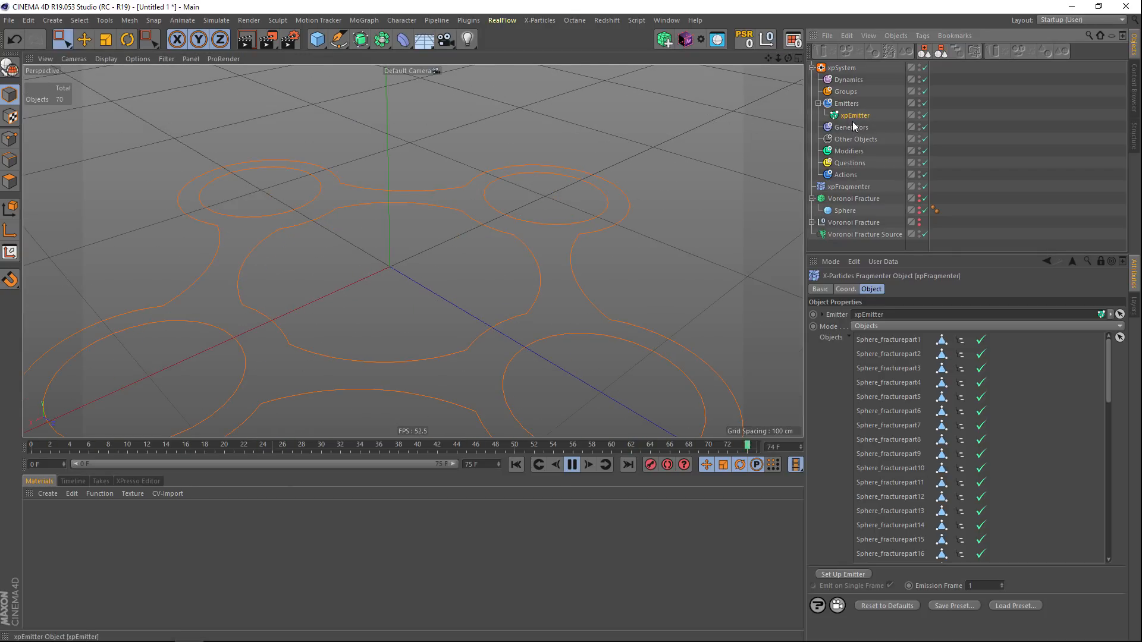
{"action": "left_click", "coordinate": [1101, 262]}
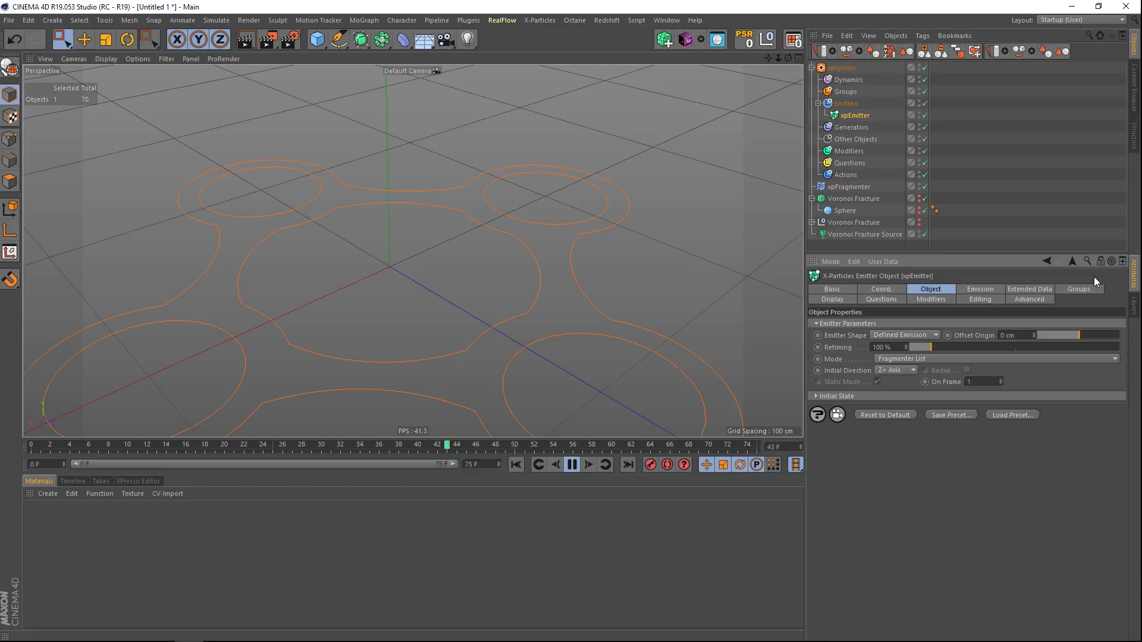
{"action": "left_click", "coordinate": [838, 300]}
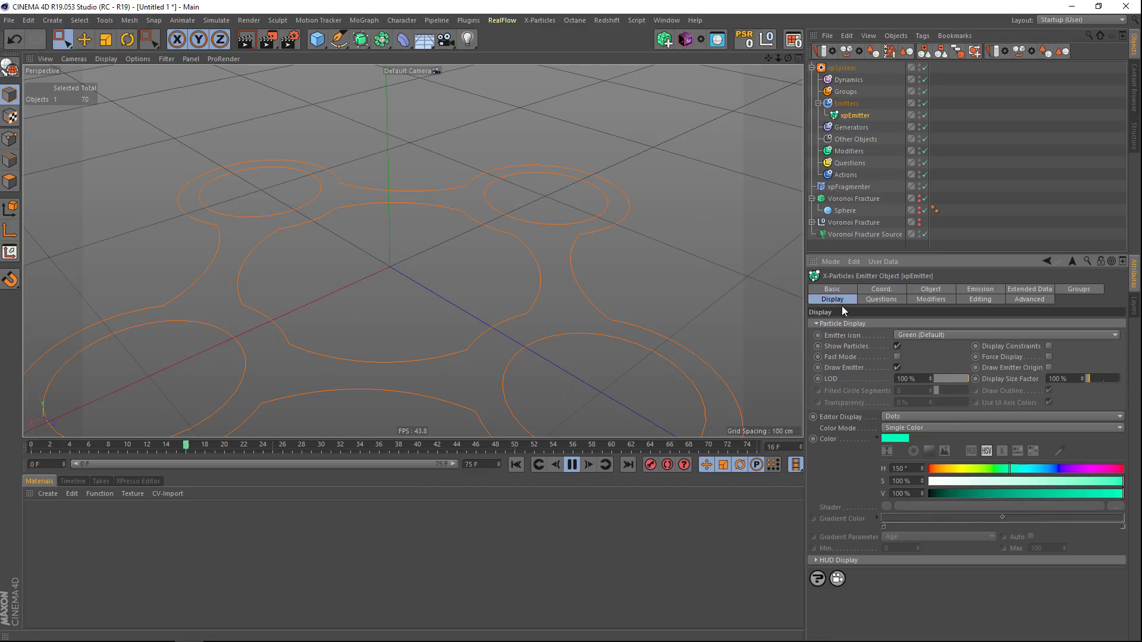
{"action": "left_click", "coordinate": [898, 416]}
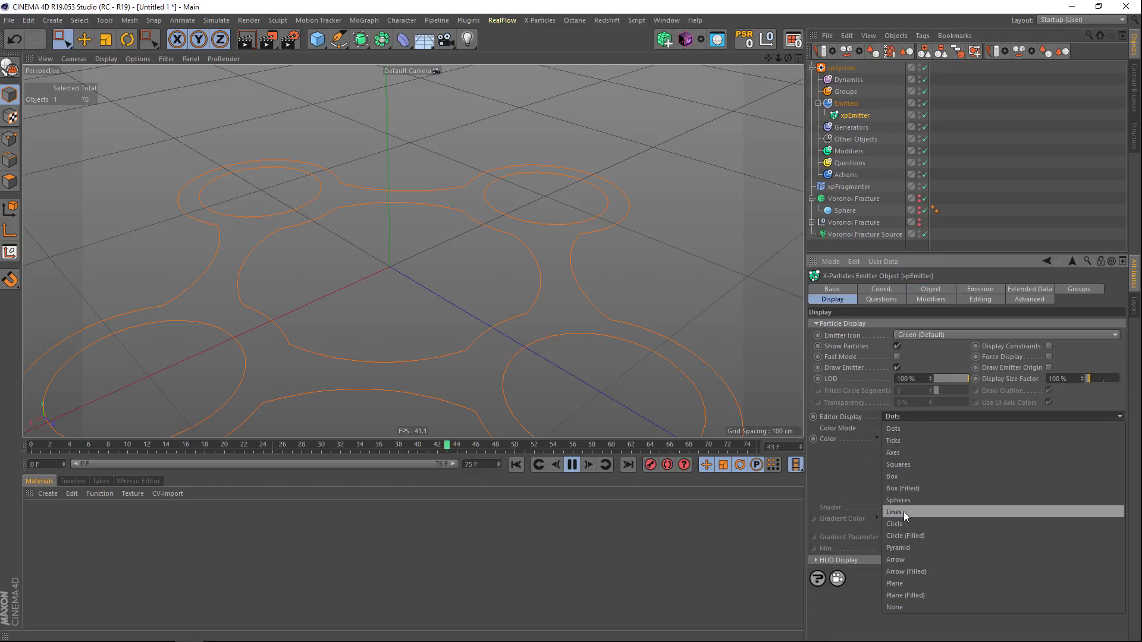
{"action": "left_click", "coordinate": [904, 511]}
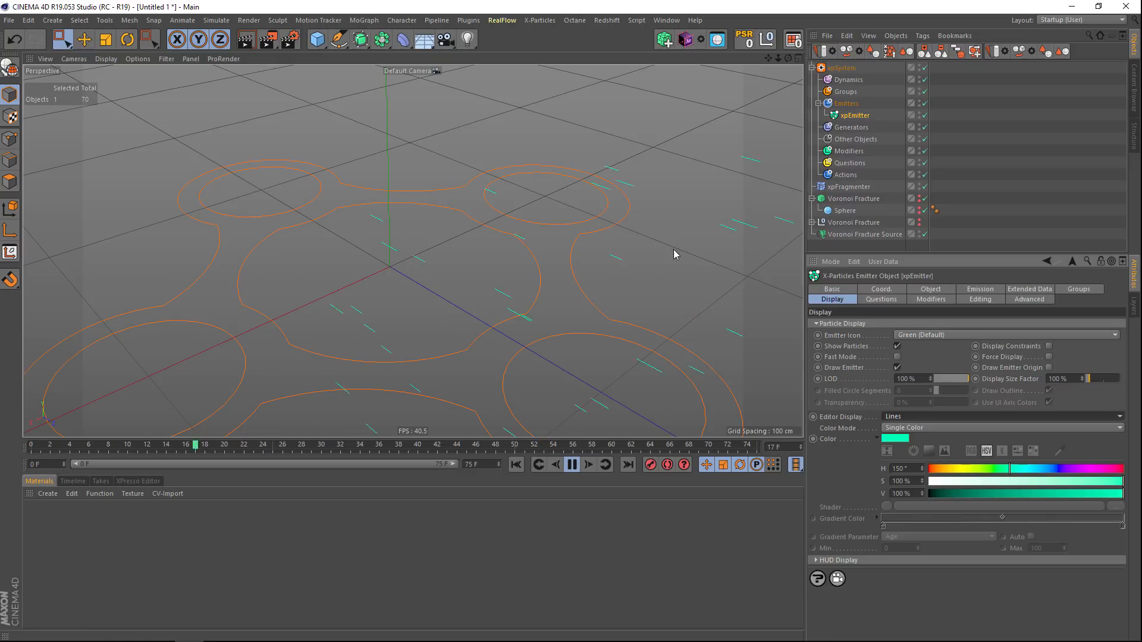
- Turn off the xpSystem's icon in the viewport
{"action": "right_click_drag", "start_coordinate": [656, 250], "coordinate": [554, 248], "text": "alt"}
{"action": "middle_click_drag", "start_coordinate": [554, 248], "coordinate": [457, 214], "text": "alt"}
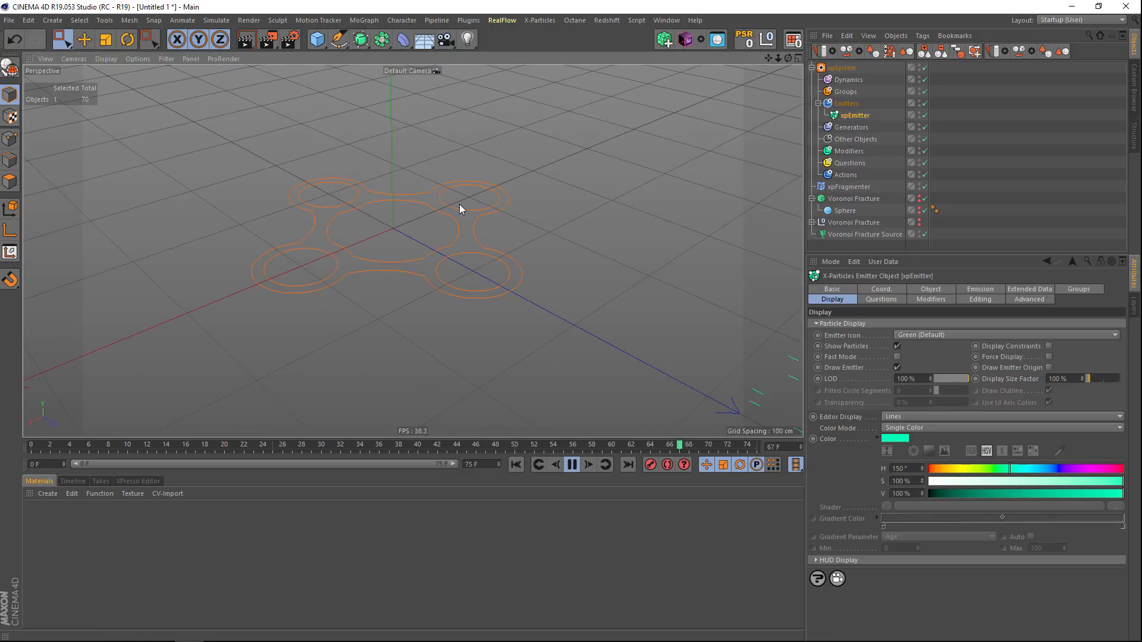
{"action": "left_click", "coordinate": [836, 69]}
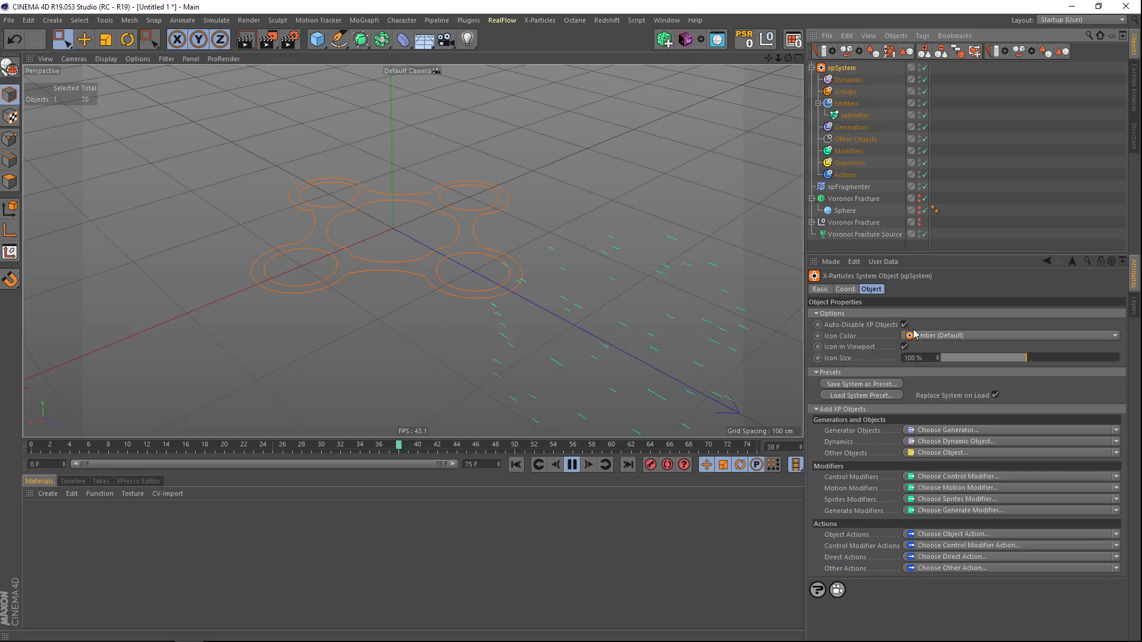
{"action": "left_click", "coordinate": [904, 348]}
{"action": "middle_click_drag", "start_coordinate": [599, 188], "coordinate": [645, 214], "text": "alt"}
{"action": "left_click_drag", "start_coordinate": [646, 214], "coordinate": [564, 220], "text": "alt"}
{"action": "left_click_drag", "start_coordinate": [560, 204], "coordinate": [530, 195], "text": "alt"}
- Set the xpEmitter's emission speed to 0 cm
{"action": "left_click", "coordinate": [850, 116]}
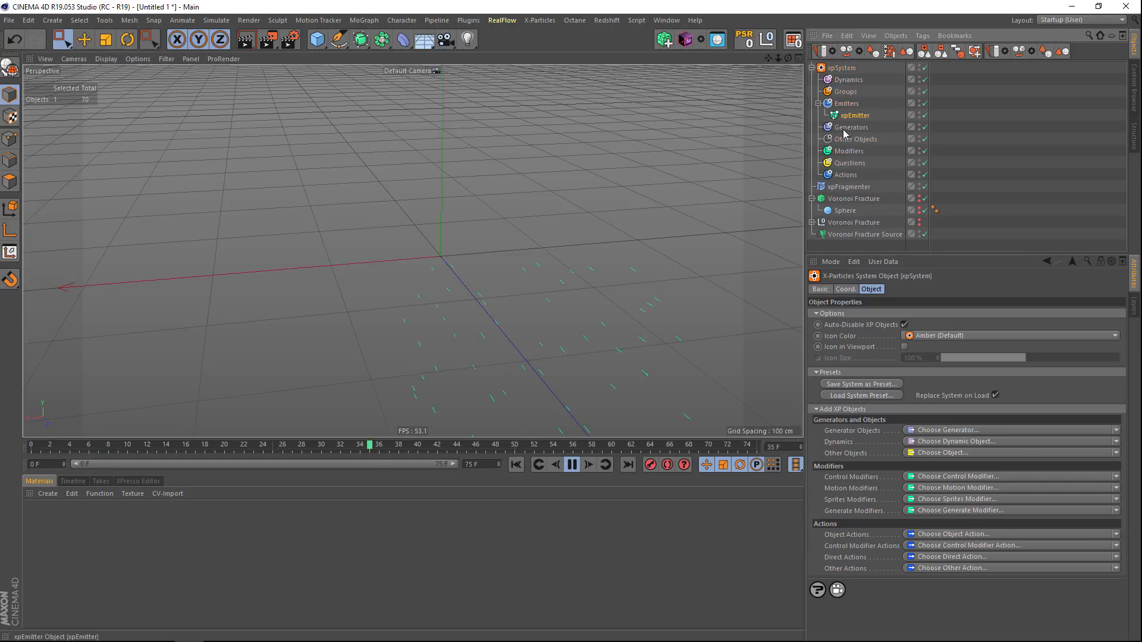
{"action": "left_click", "coordinate": [930, 290]}
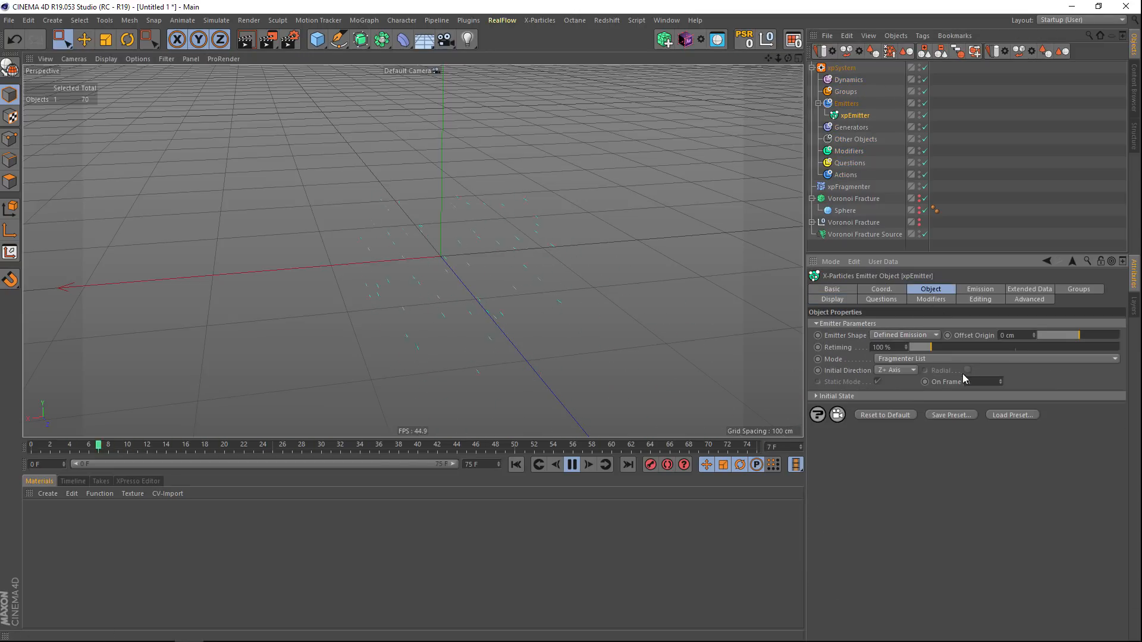
{"action": "left_click", "coordinate": [964, 292]}
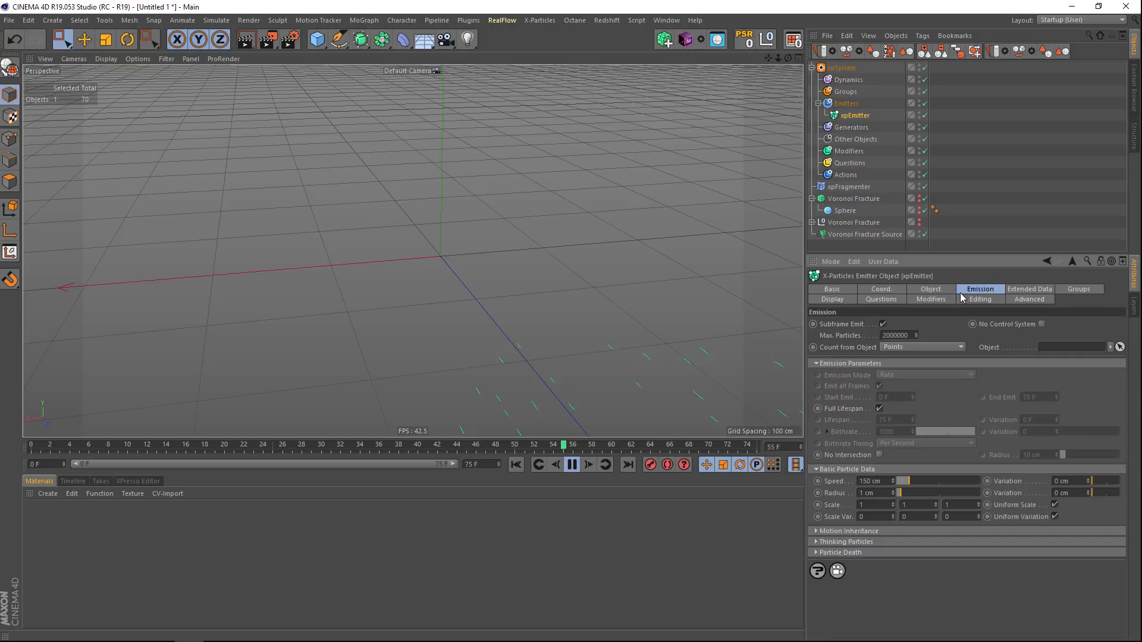
{"action": "left_click_drag", "start_coordinate": [904, 483], "coordinate": [902, 483]}
{"action": "mouse_move", "coordinate": [457, 243]}
{"action": "right_mouse_down", "text": "alt"}
{"action": "mouse_move", "coordinate": [562, 230]}
{"action": "mouse_move", "coordinate": [480, 234]}
{"action": "mouse_move", "coordinate": [490, 272]}
{"action": "mouse_move", "coordinate": [453, 253]}
{"action": "mouse_move", "coordinate": [469, 250]}
{"action": "right_mouse_up", "text": "alt"}
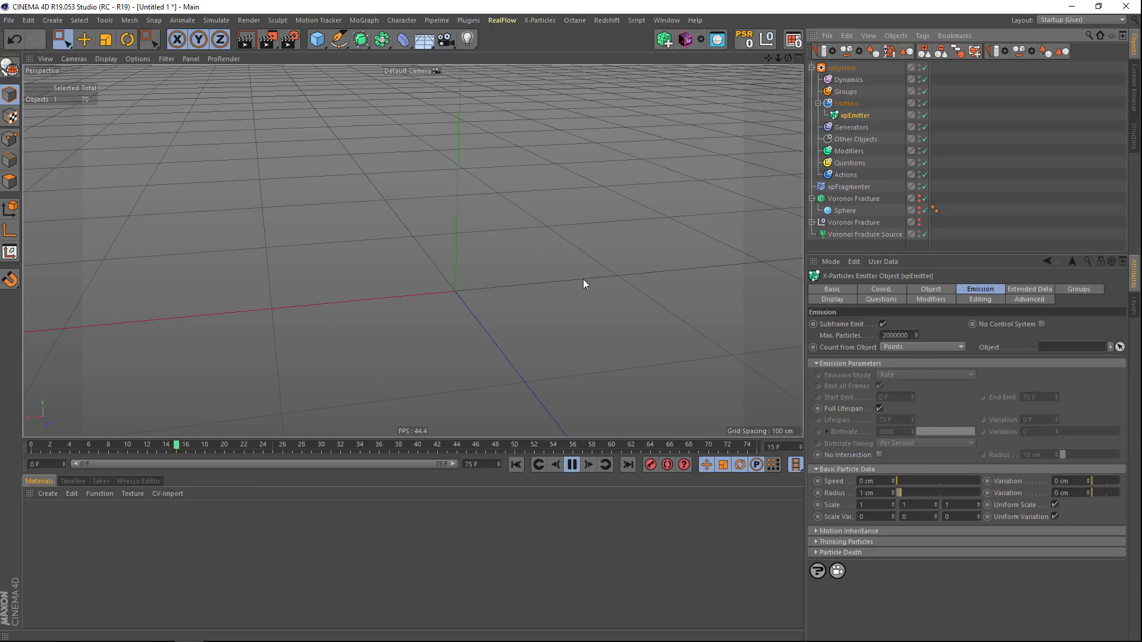
- Enable Generate Thinking Particles in the xpEmitter's emission settings
{"action": "left_click", "coordinate": [930, 290]}
{"action": "left_click", "coordinate": [968, 290]}
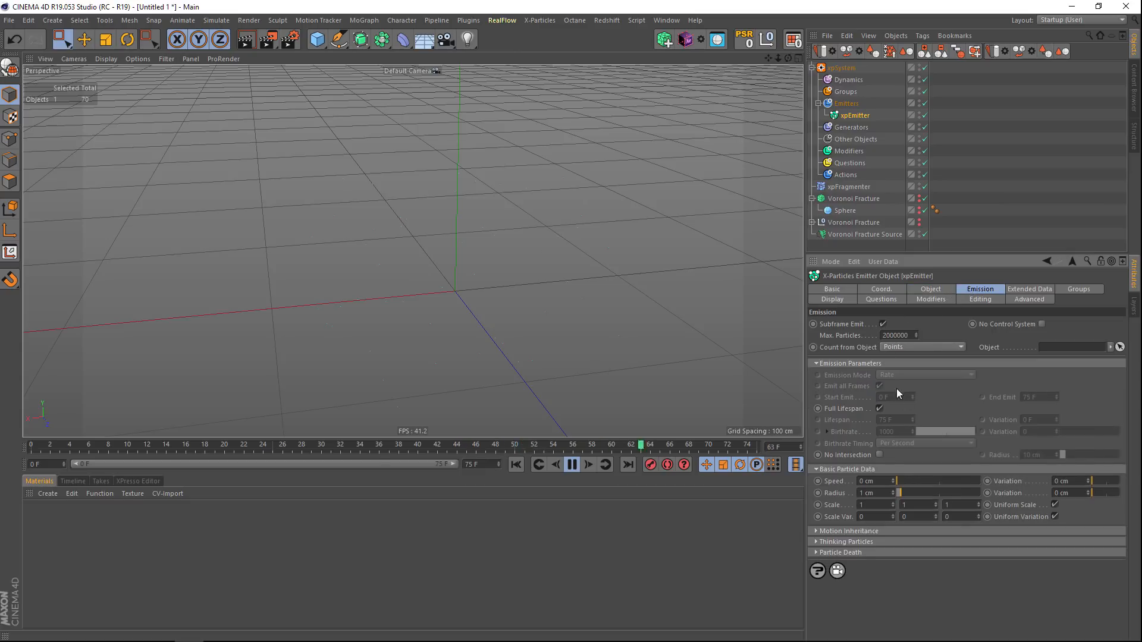
{"action": "left_click", "coordinate": [931, 289]}
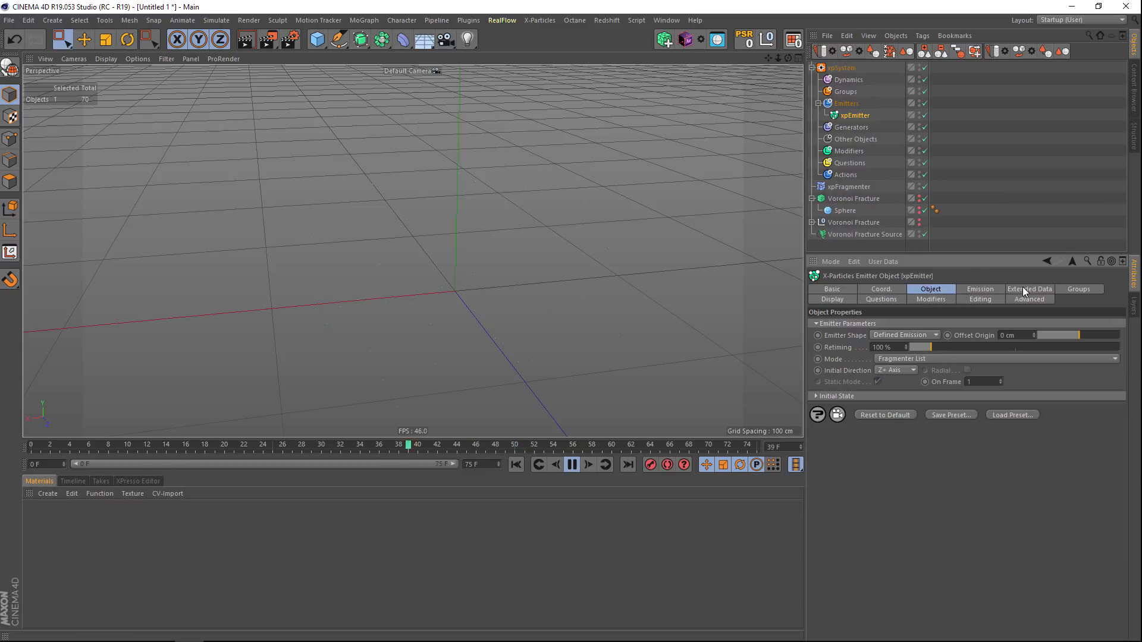
{"action": "left_click", "coordinate": [1022, 290]}
{"action": "left_click", "coordinate": [975, 290]}
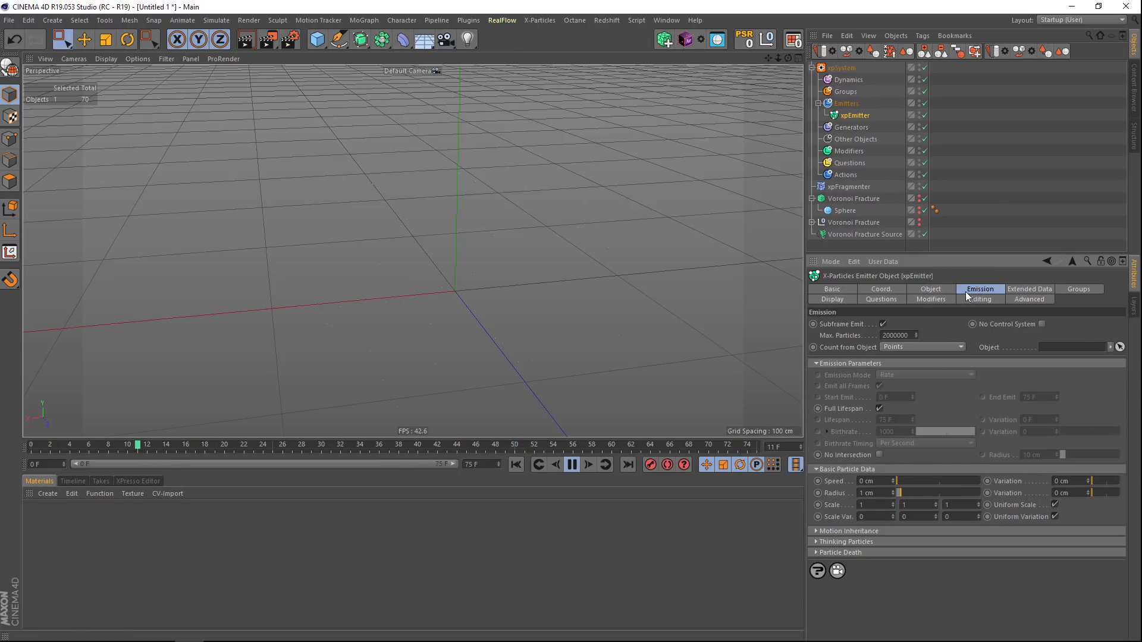
{"action": "left_click", "coordinate": [817, 470]}
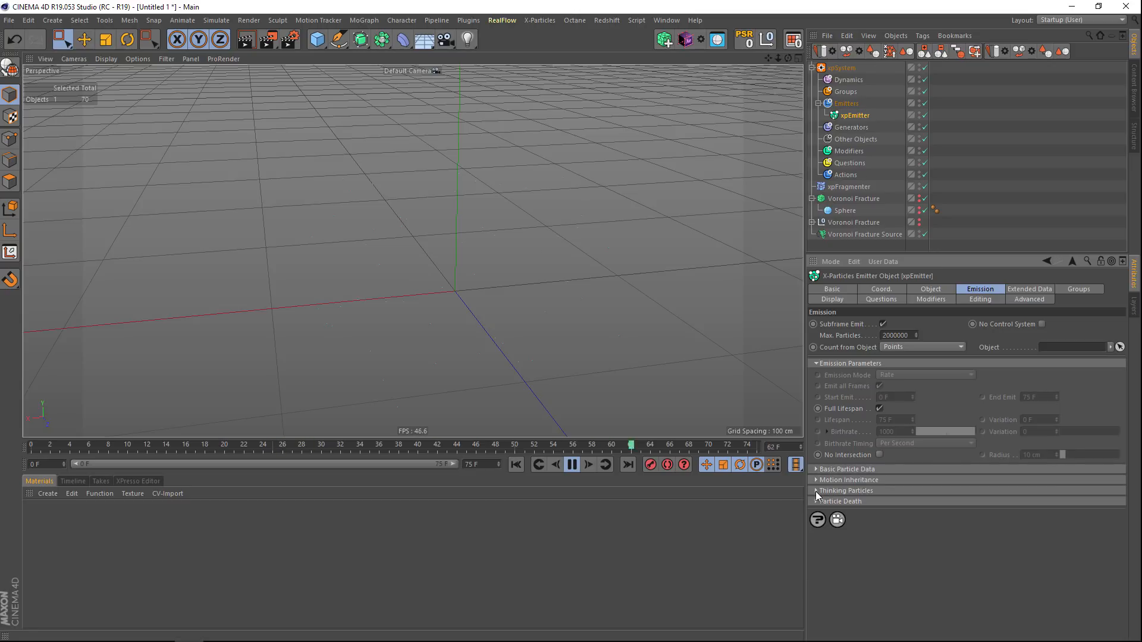
{"action": "left_click", "coordinate": [815, 492]}
{"action": "left_click", "coordinate": [926, 502]}
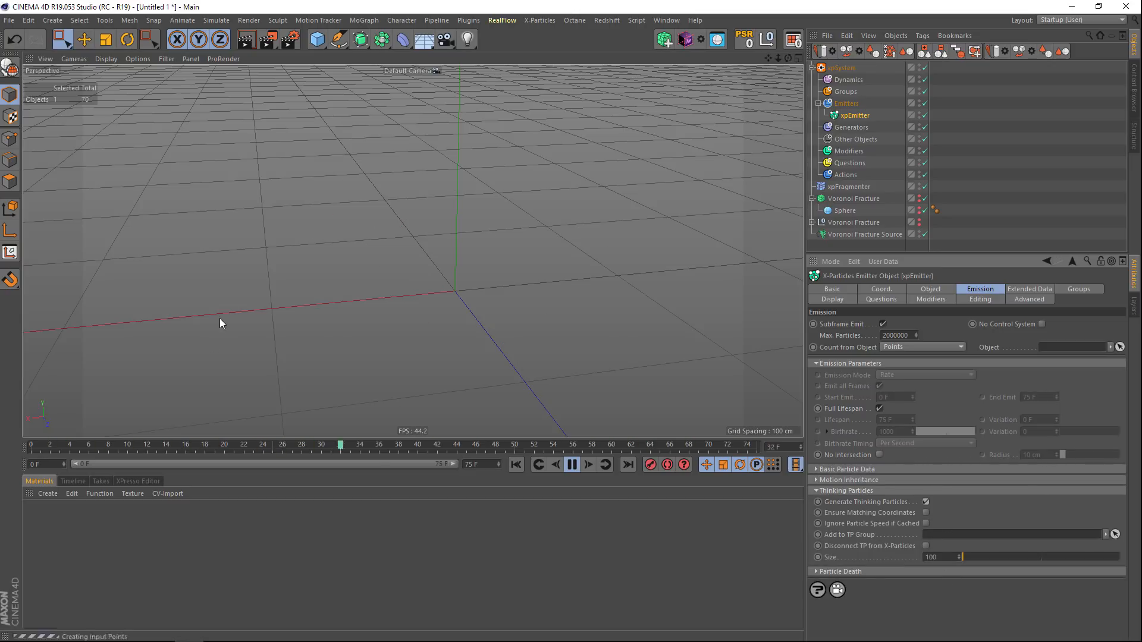
- Open the Thinking Particles Settings in an enlarged area and assign the All group to the xpEmitter's Add to TP Group
{"action": "left_click", "coordinate": [207, 20]}
{"action": "mouse_move", "coordinate": [236, 78]}
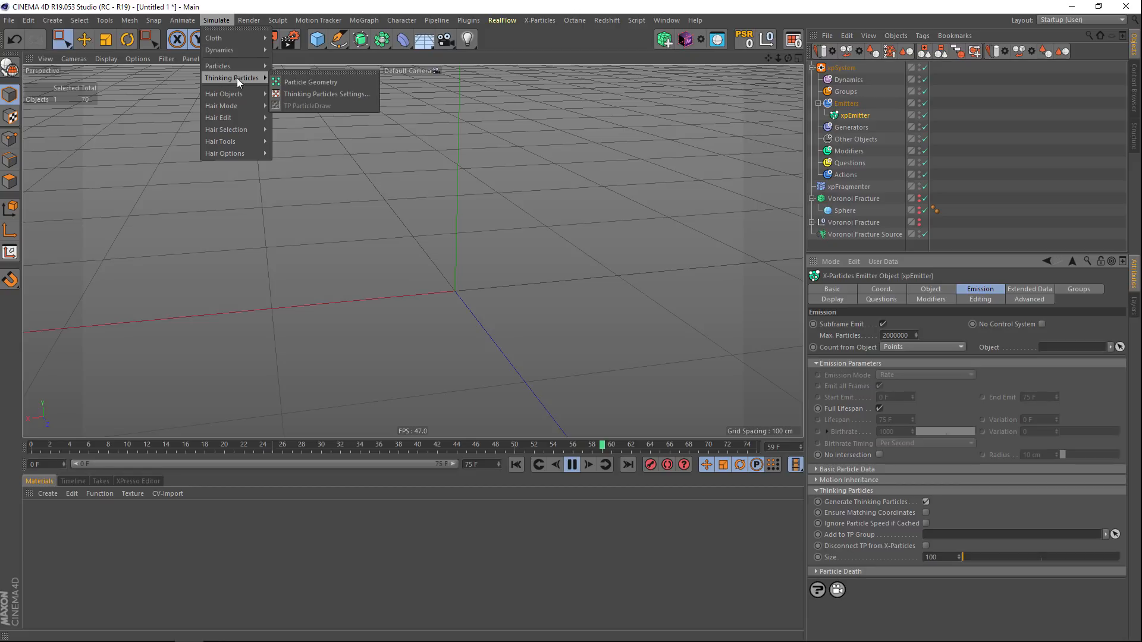
{"action": "left_click", "coordinate": [298, 89]}
{"action": "left_click_drag", "start_coordinate": [214, 438], "coordinate": [230, 340]}
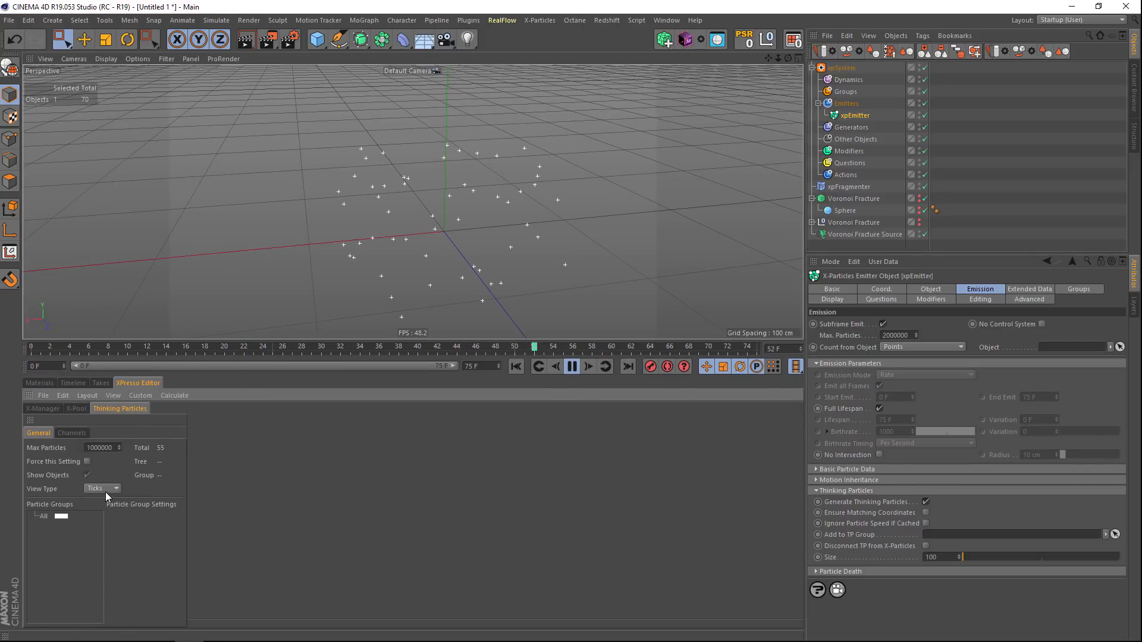
{"action": "left_click", "coordinate": [44, 517]}
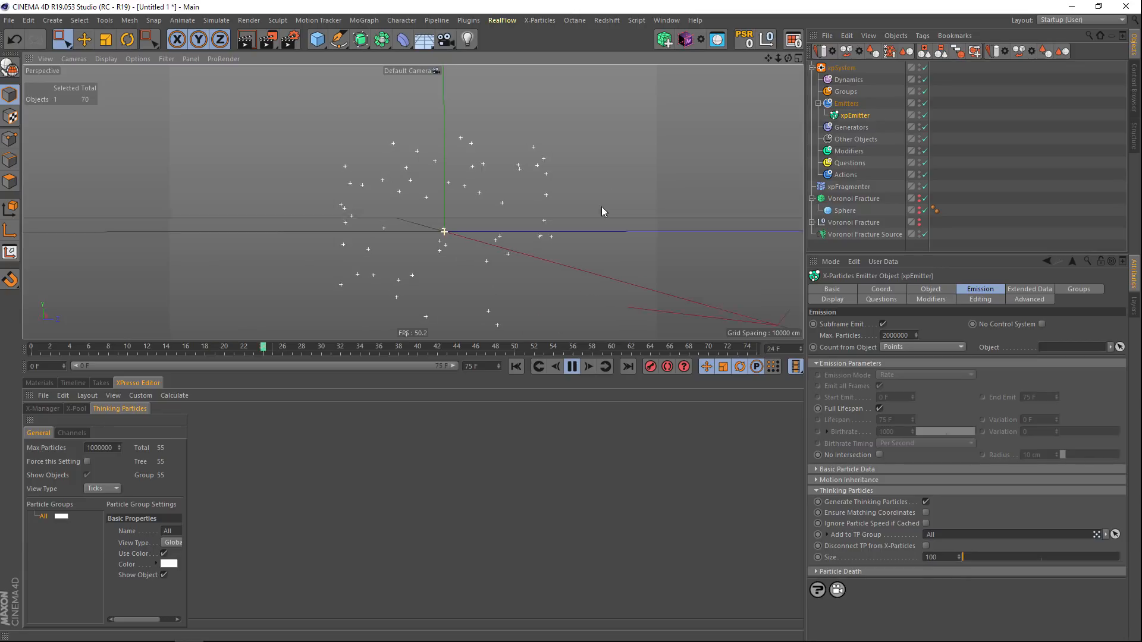
{"action": "left_click_drag", "start_coordinate": [423, 212], "coordinate": [376, 226], "text": "alt"}
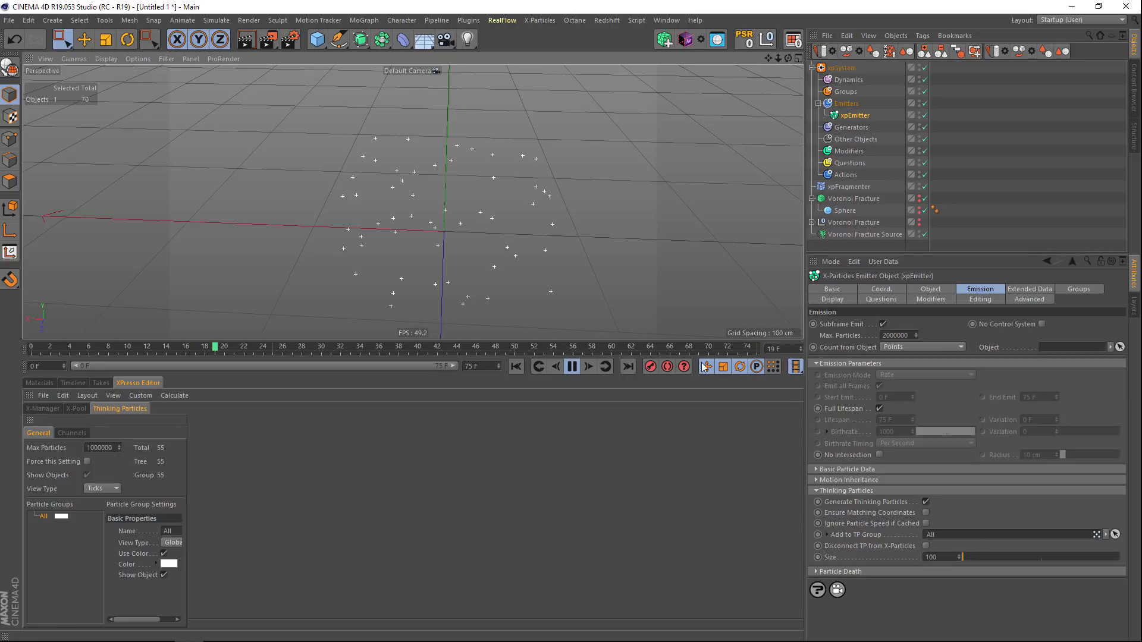
- Enable Ensure Matching Coordinates for the xpEmitter's Thinking Particles
{"action": "left_click", "coordinate": [925, 513]}
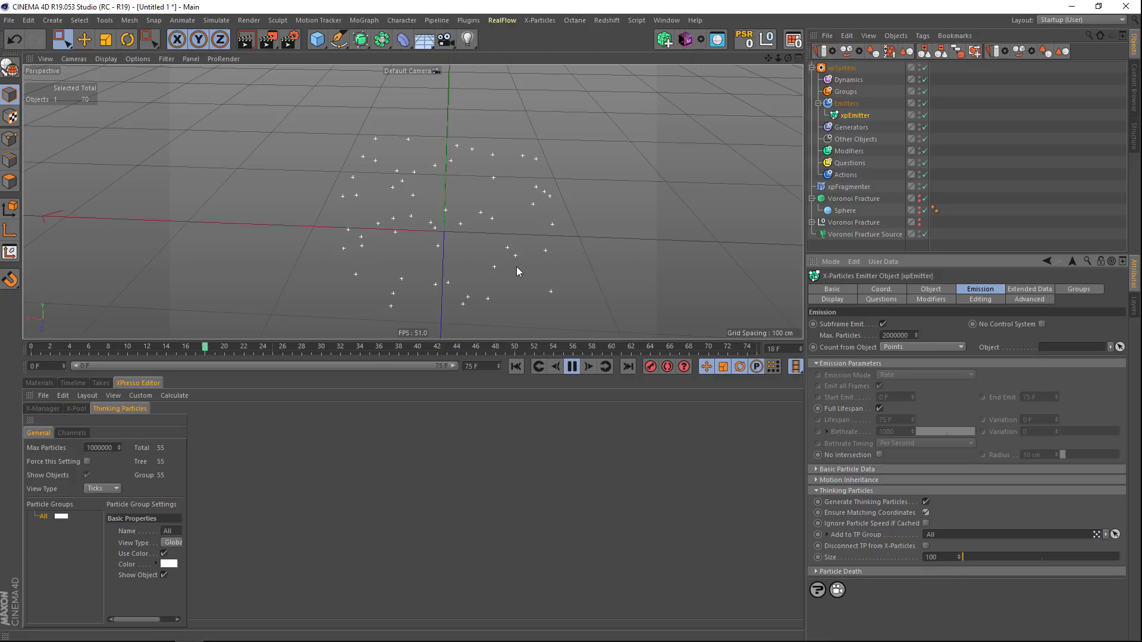
{"action": "left_click_drag", "start_coordinate": [525, 255], "coordinate": [554, 238], "text": "alt"}
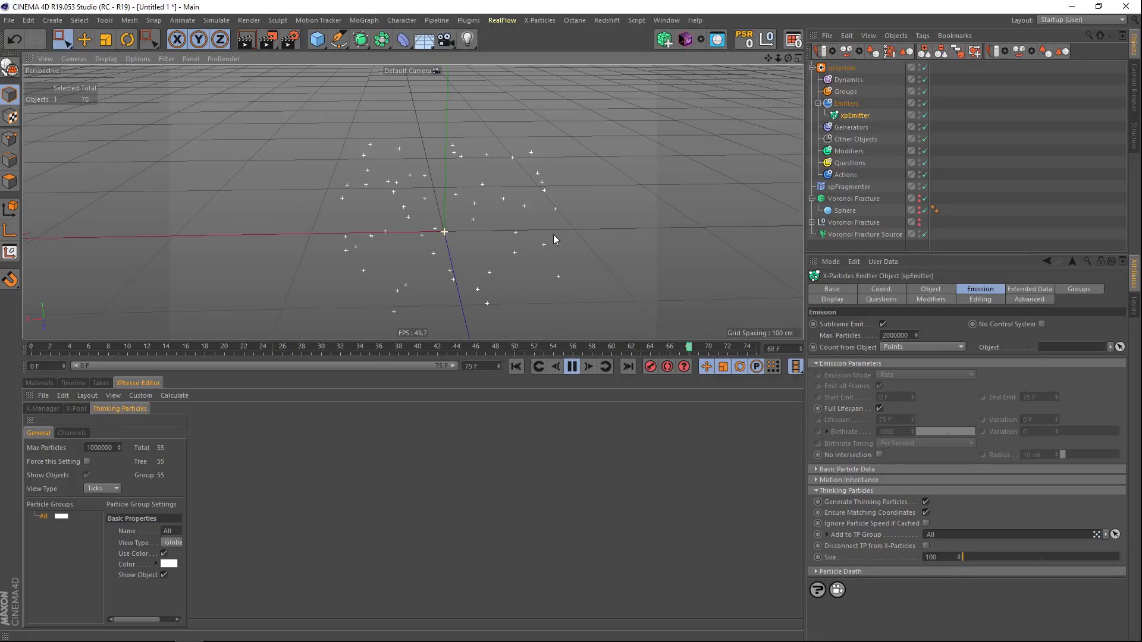
{"action": "left_click_drag", "start_coordinate": [483, 205], "coordinate": [450, 210], "text": "alt"}
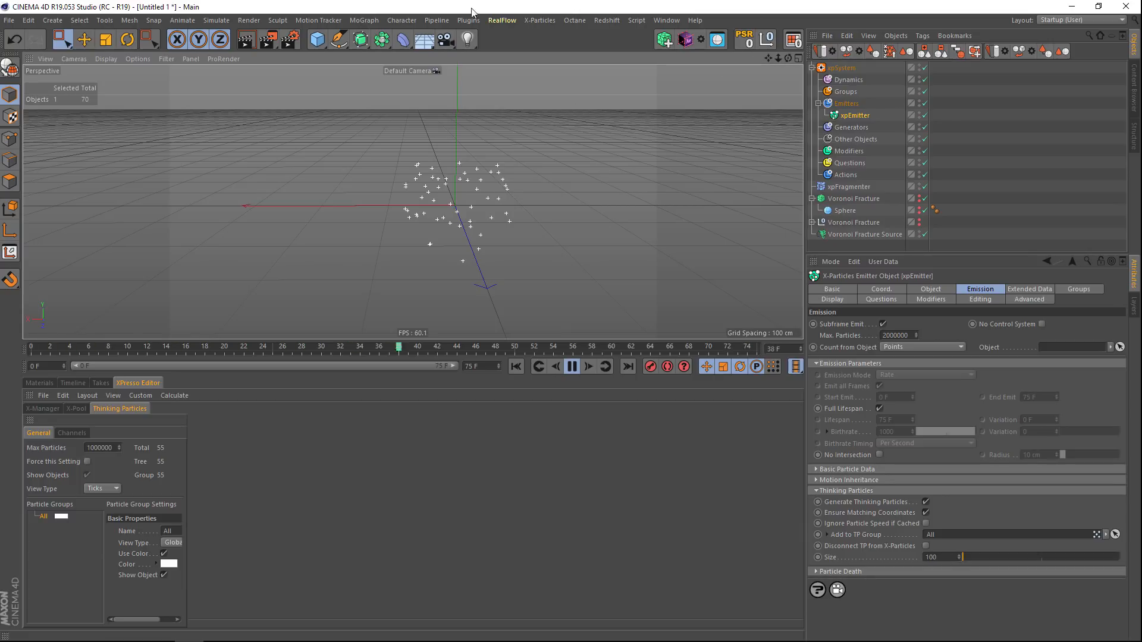
- Add a MoGraph Cloner with a child Sphere of 2.832 cm radius and select the Cloner
{"action": "left_click", "coordinate": [364, 20]}
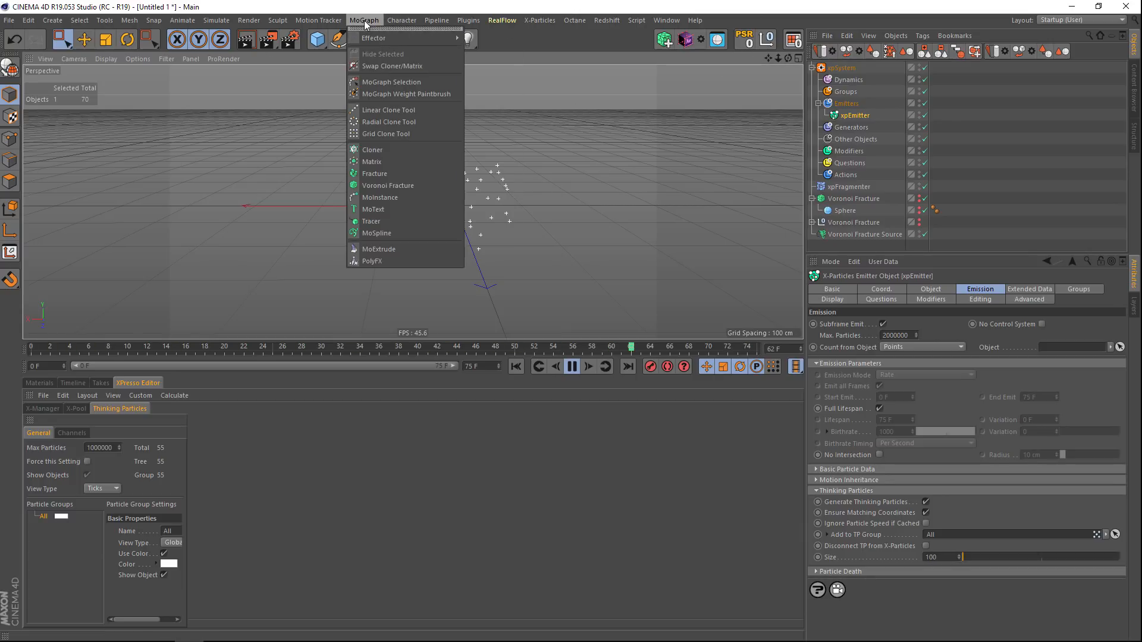
{"action": "left_click", "coordinate": [375, 150]}
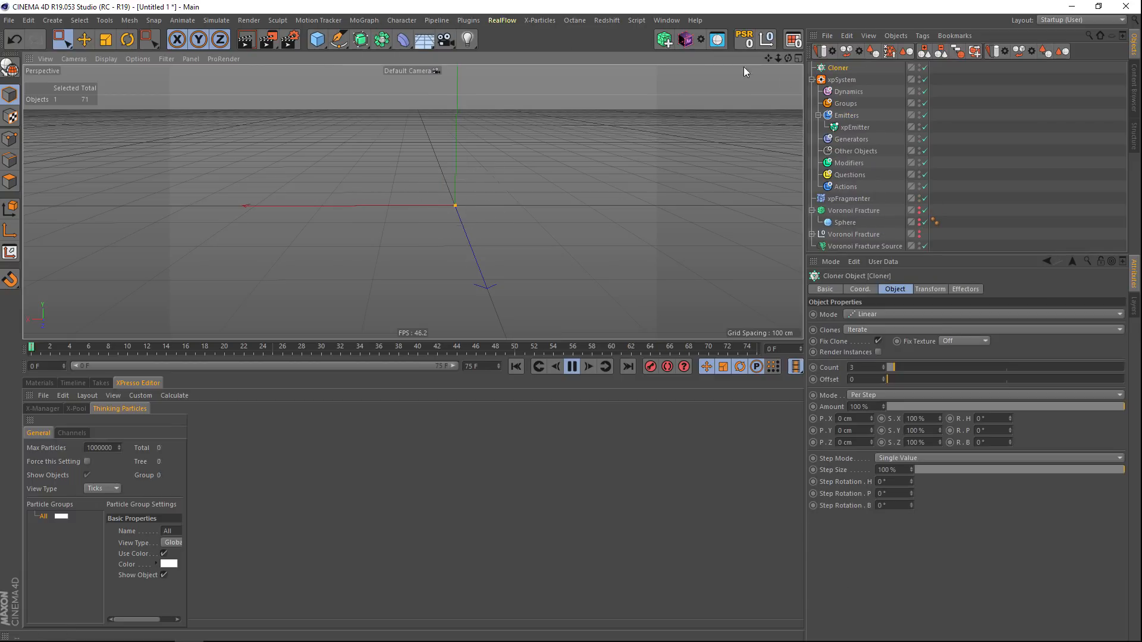
{"action": "left_click", "coordinate": [317, 39]}
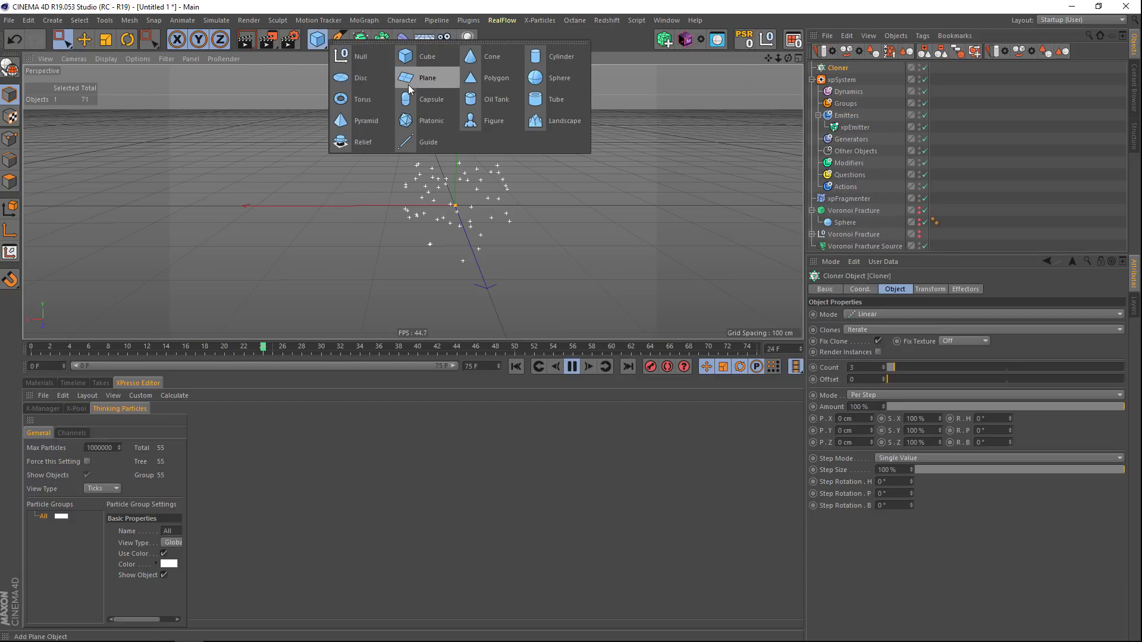
{"action": "left_click", "coordinate": [556, 79], "text": "shift"}
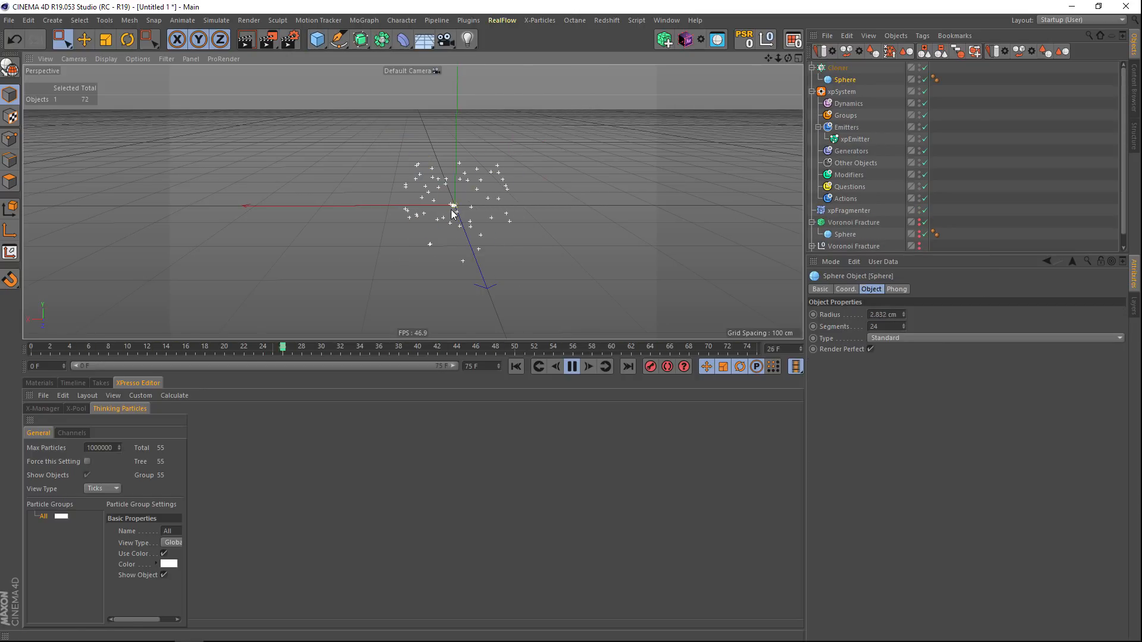
{"action": "left_click", "coordinate": [838, 68]}
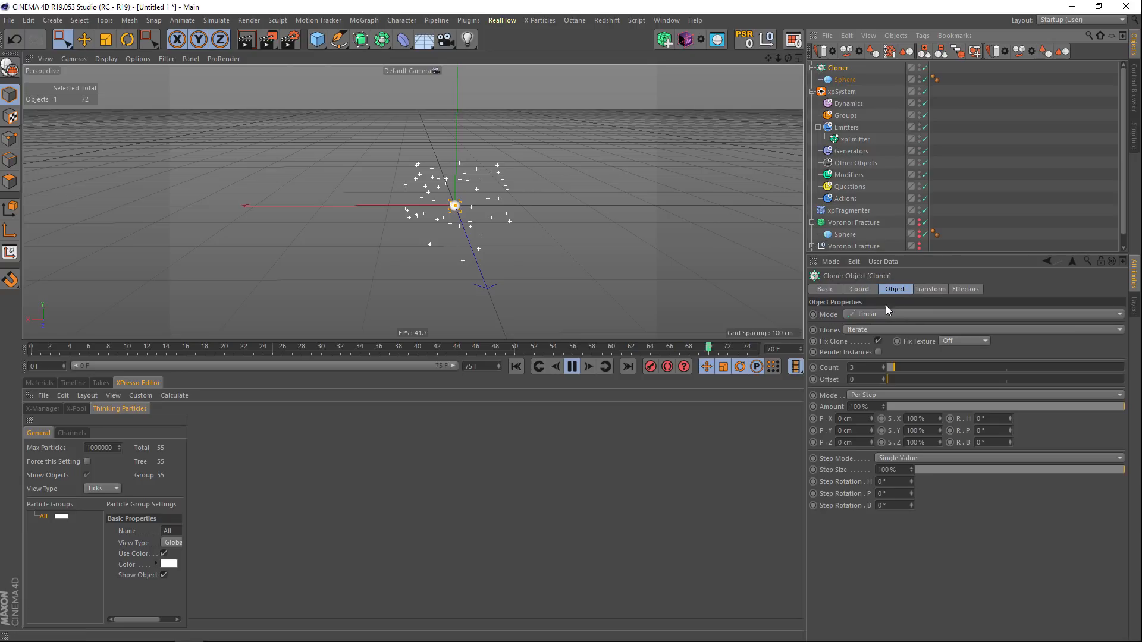
- Set the Cloner's mode to Object and assign the Thinking Particles group All as its object
{"action": "left_click", "coordinate": [886, 314]}
{"action": "left_click", "coordinate": [877, 327]}
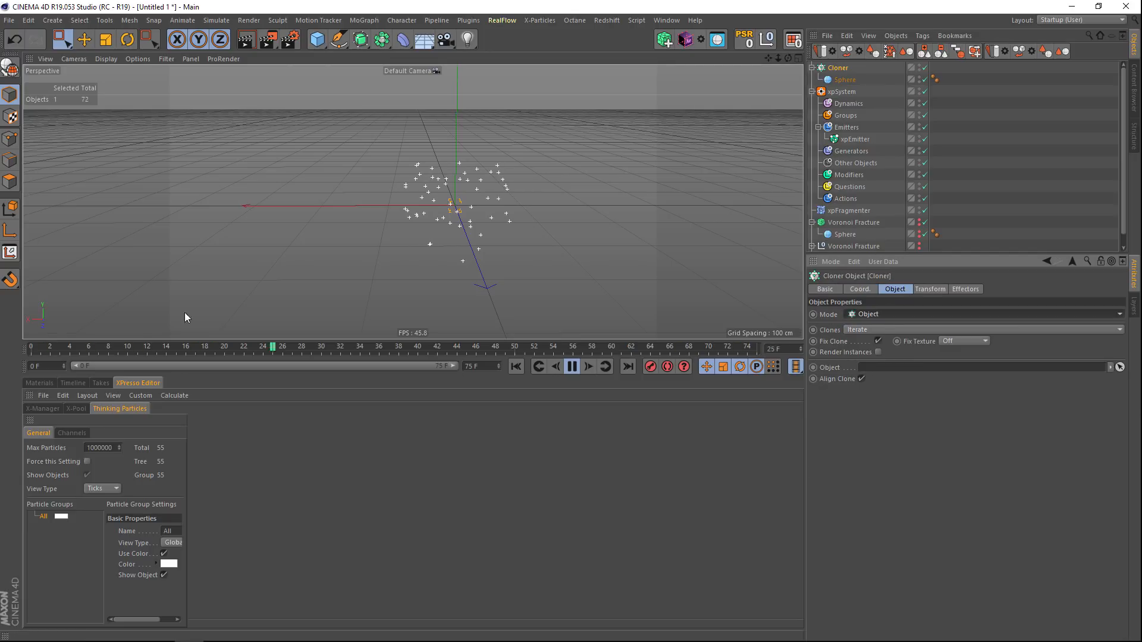
{"action": "left_click_drag", "start_coordinate": [45, 517], "coordinate": [131, 518]}
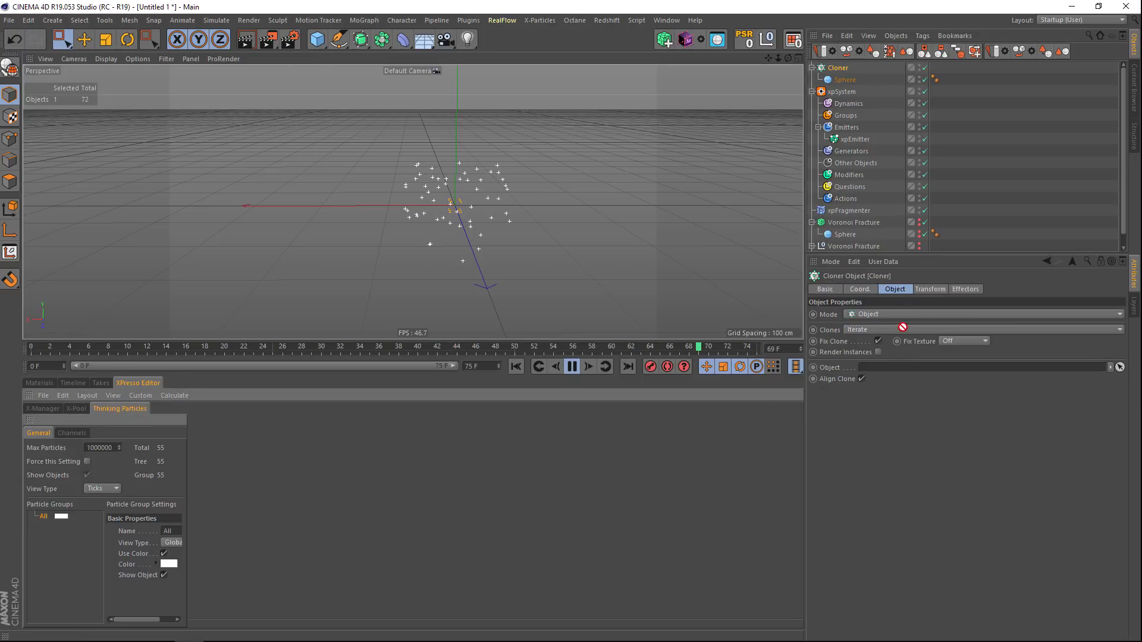
{"action": "left_click_drag", "start_coordinate": [888, 376], "coordinate": [889, 369]}
{"action": "mouse_move", "coordinate": [451, 185]}
{"action": "left_mouse_down", "text": "alt"}
{"action": "mouse_move", "coordinate": [587, 213]}
{"action": "mouse_move", "coordinate": [482, 195]}
{"action": "mouse_move", "coordinate": [470, 178]}
{"action": "left_mouse_up", "text": "alt"}
{"action": "right_click_drag", "start_coordinate": [449, 179], "coordinate": [461, 186], "text": "alt"}
{"action": "left_click_drag", "start_coordinate": [461, 186], "coordinate": [455, 218], "text": "alt"}
{"action": "right_click_drag", "start_coordinate": [449, 208], "coordinate": [469, 205], "text": "alt"}
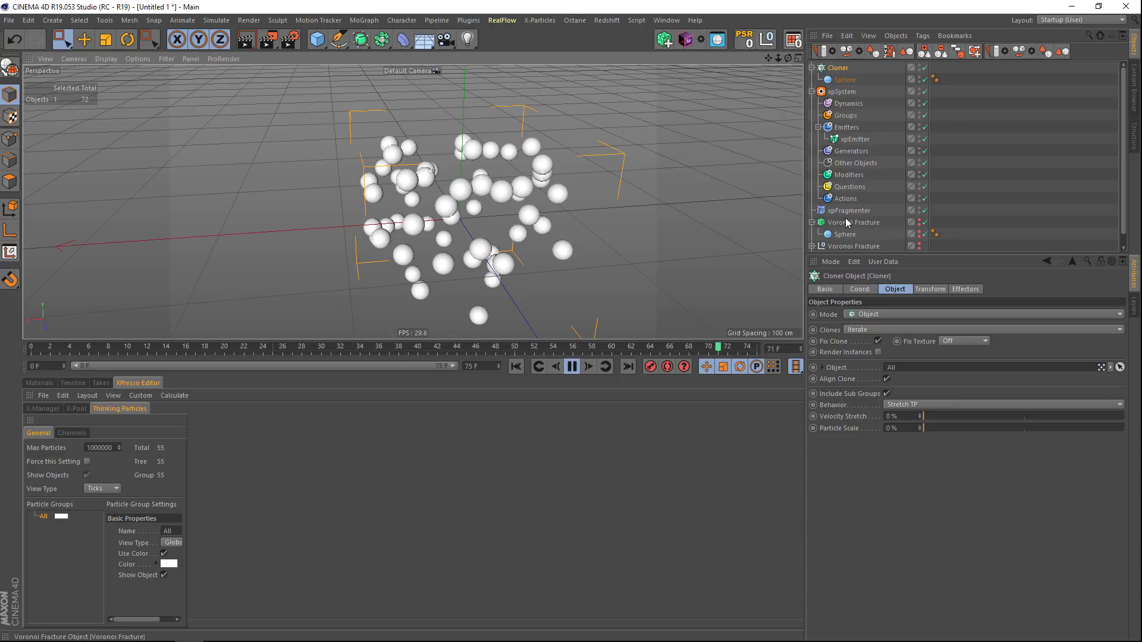
- Add an Explode motion modifier to the xpSystem's Modifiers folder and reselect the folder
{"action": "left_click", "coordinate": [811, 222]}
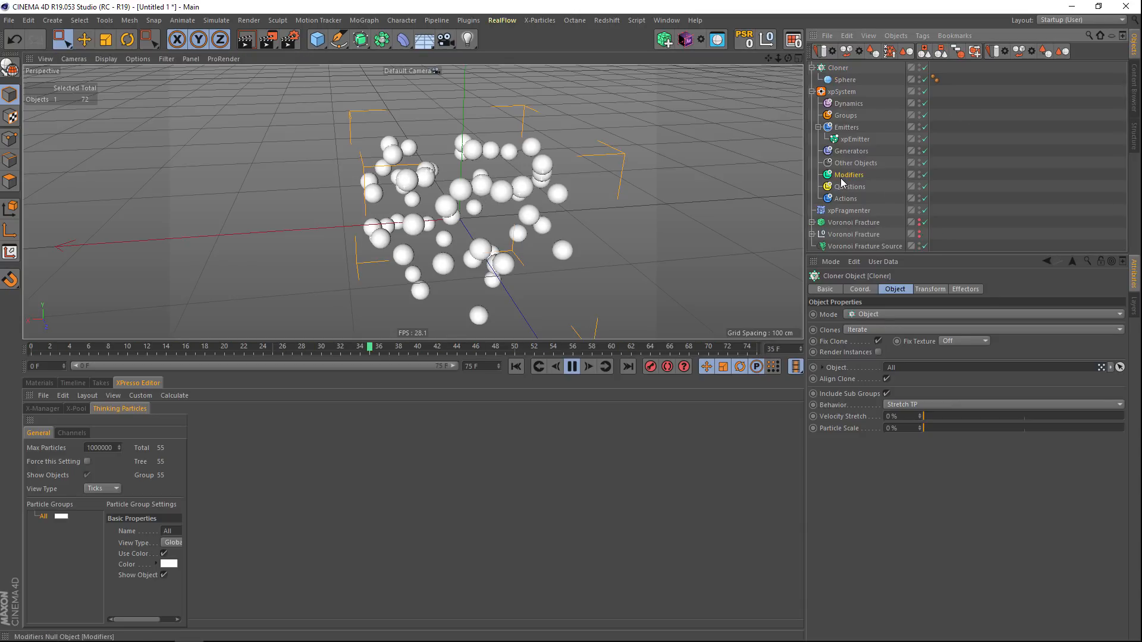
{"action": "left_click", "coordinate": [841, 175]}
{"action": "left_click", "coordinate": [892, 349]}
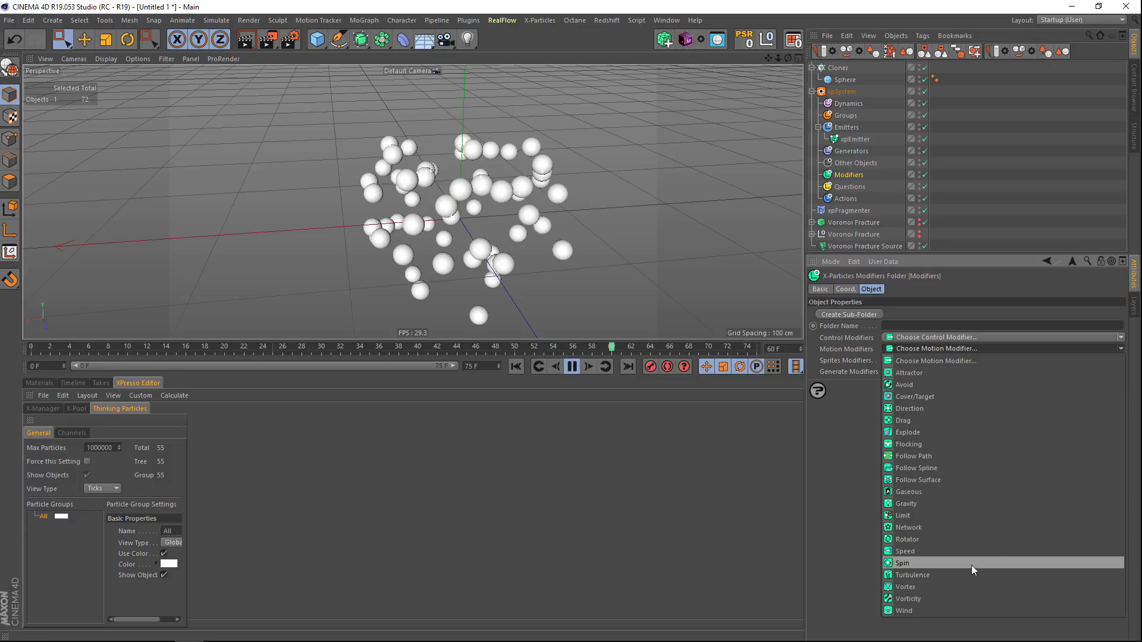
{"action": "left_click", "coordinate": [916, 433]}
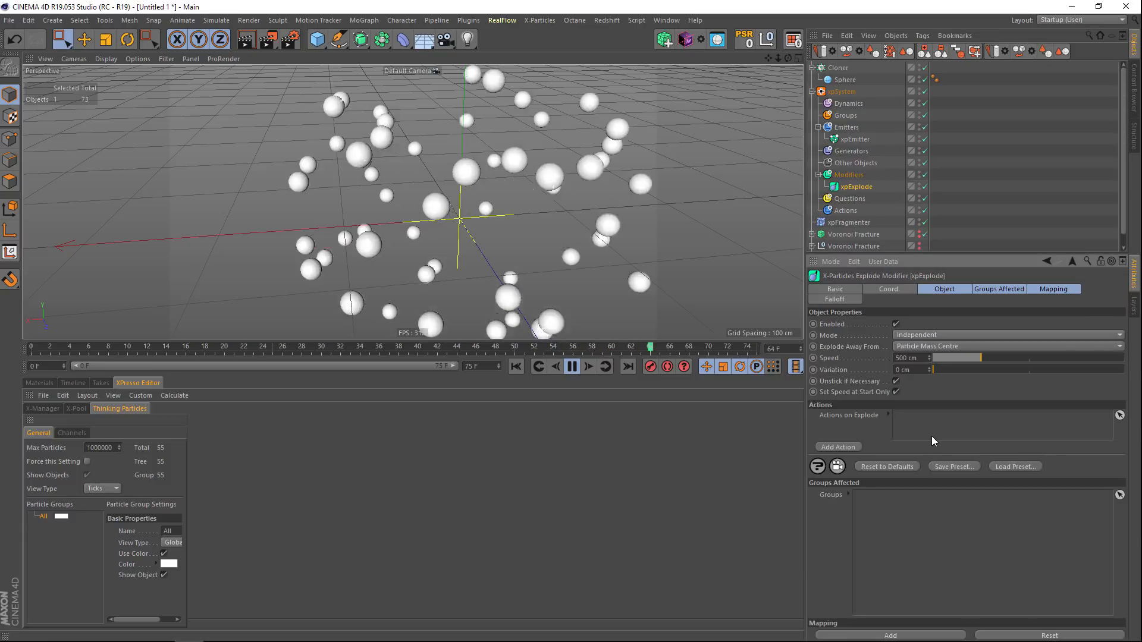
{"action": "right_click_drag", "start_coordinate": [614, 216], "coordinate": [486, 212], "text": "alt"}
{"action": "middle_click_drag", "start_coordinate": [486, 212], "coordinate": [228, 195], "text": "alt"}
{"action": "right_click_drag", "start_coordinate": [229, 195], "coordinate": [308, 180], "text": "alt"}
{"action": "left_click_drag", "start_coordinate": [280, 194], "coordinate": [279, 155], "text": "alt"}
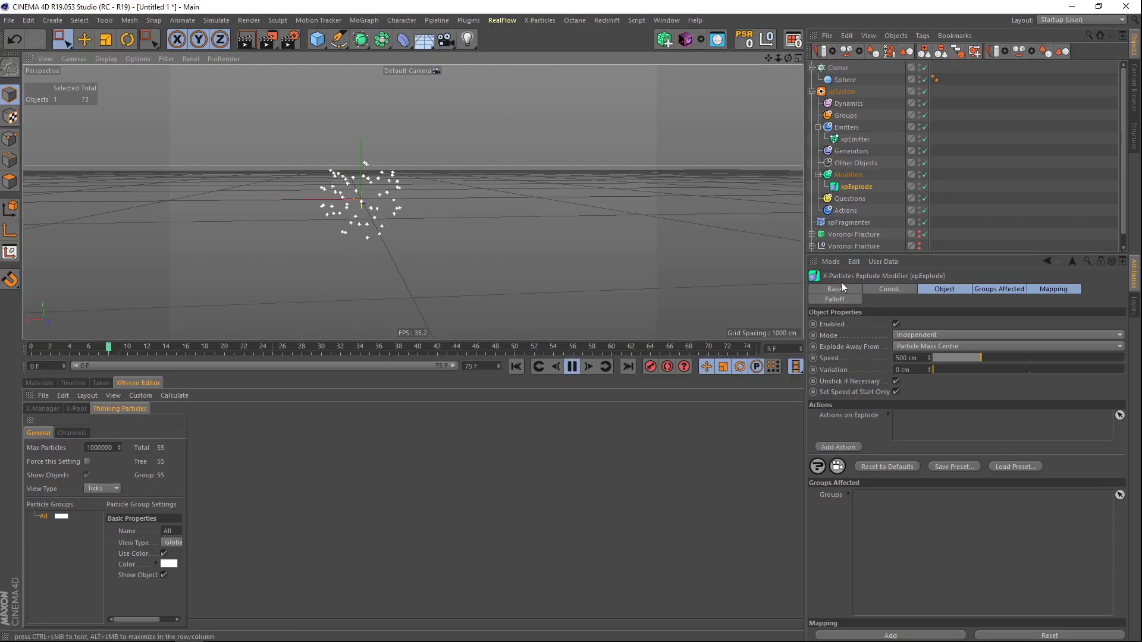
{"action": "left_click", "coordinate": [848, 174]}
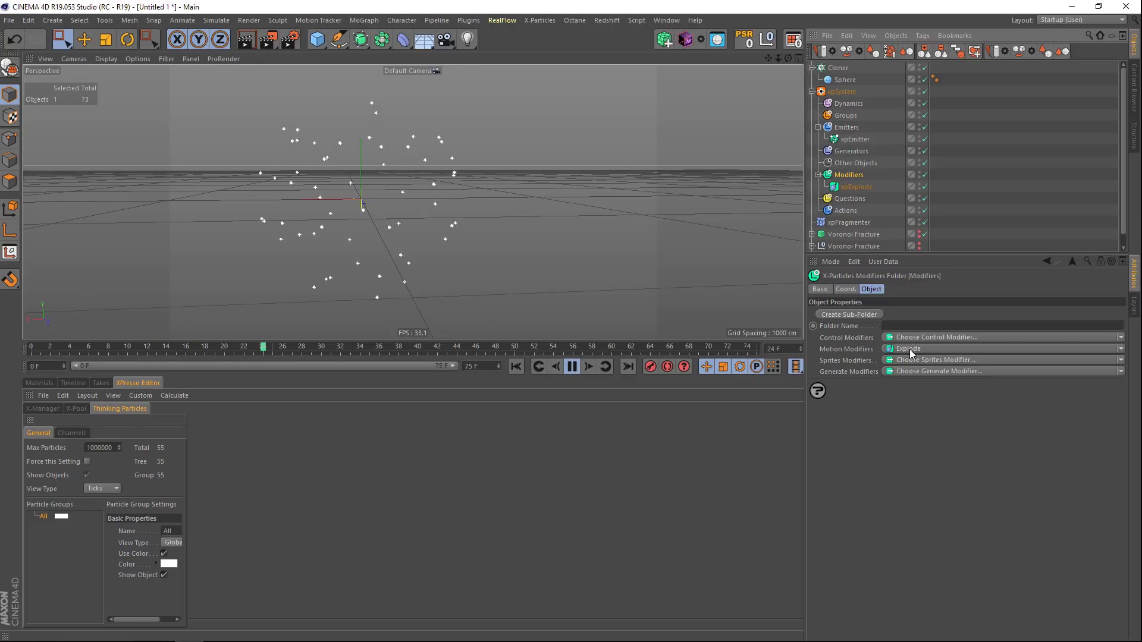
{"action": "left_click", "coordinate": [900, 337]}
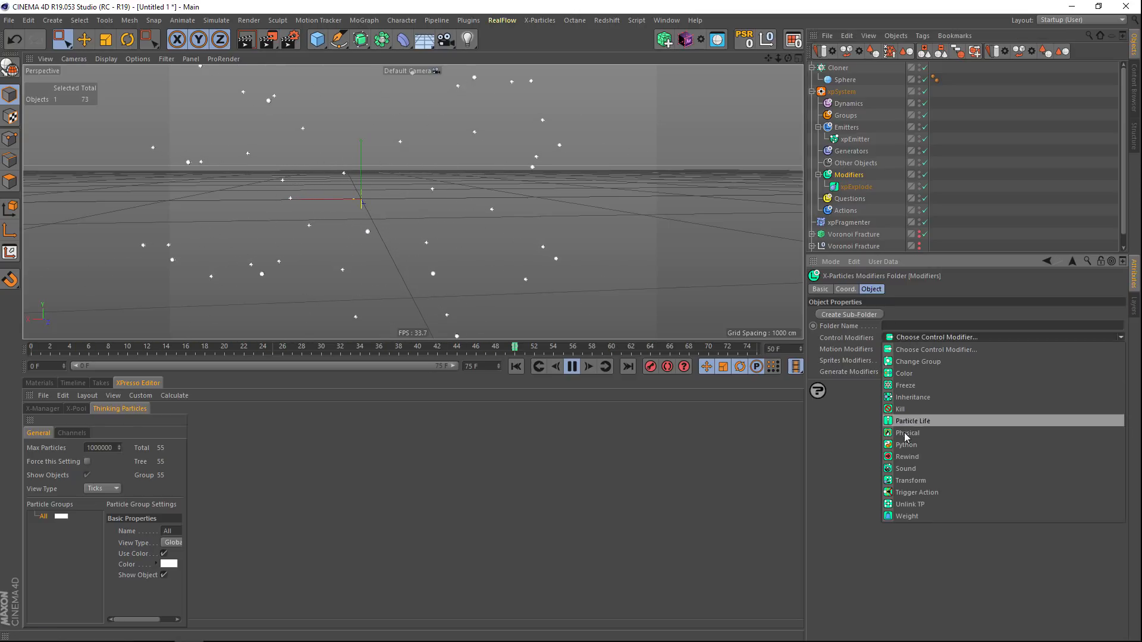
{"action": "left_click", "coordinate": [848, 347]}
{"action": "left_click", "coordinate": [909, 353]}
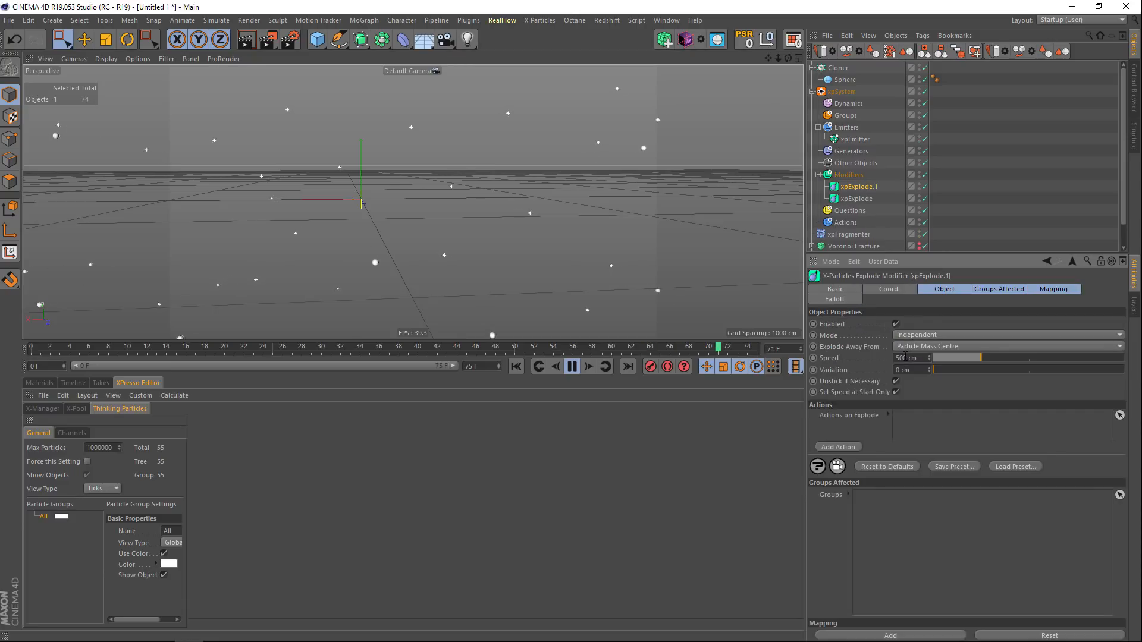
{"action": "key", "text": "ctrl+z"}
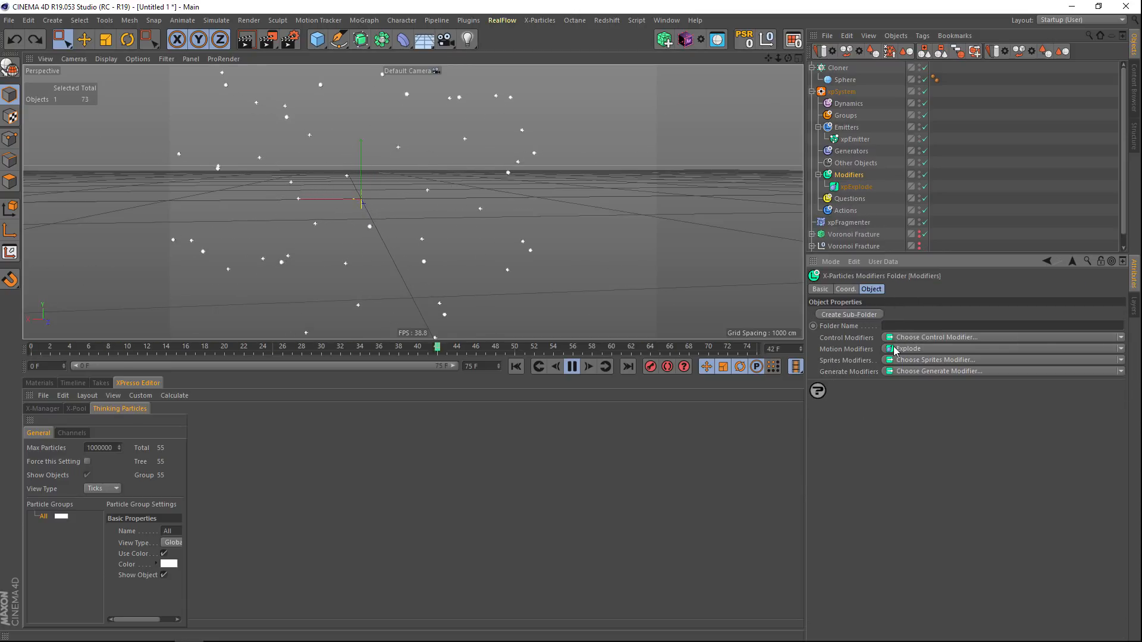
- Add a Gravity motion modifier with a strength of 92 cm and a variation of 252 cm, and rewind the stopped animation
{"action": "left_click", "coordinate": [913, 348]}
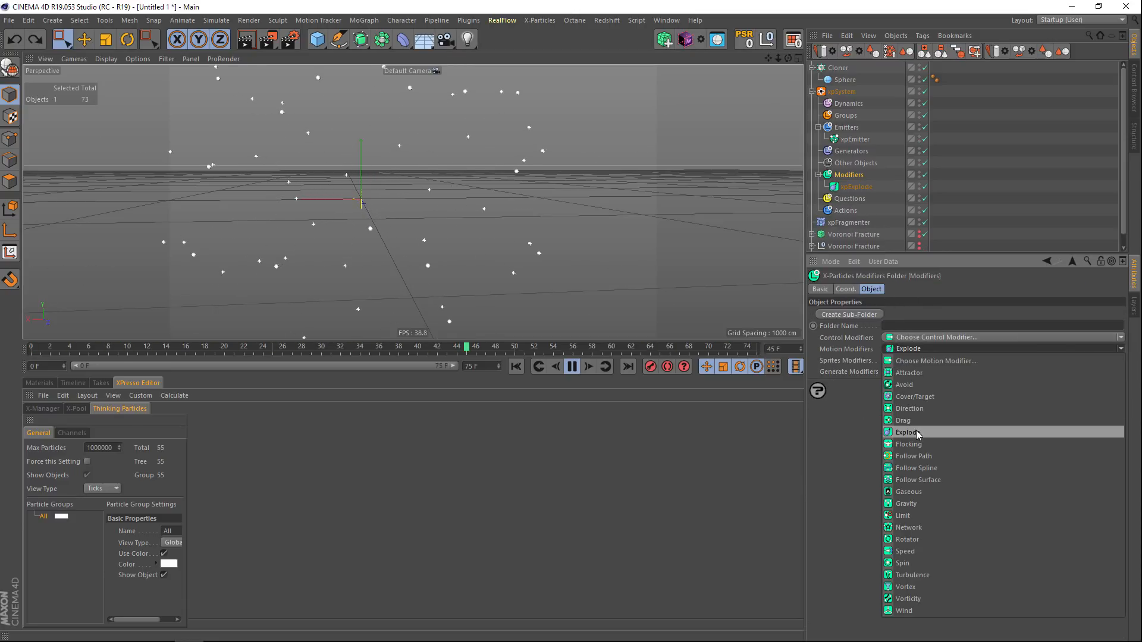
{"action": "left_click", "coordinate": [906, 504]}
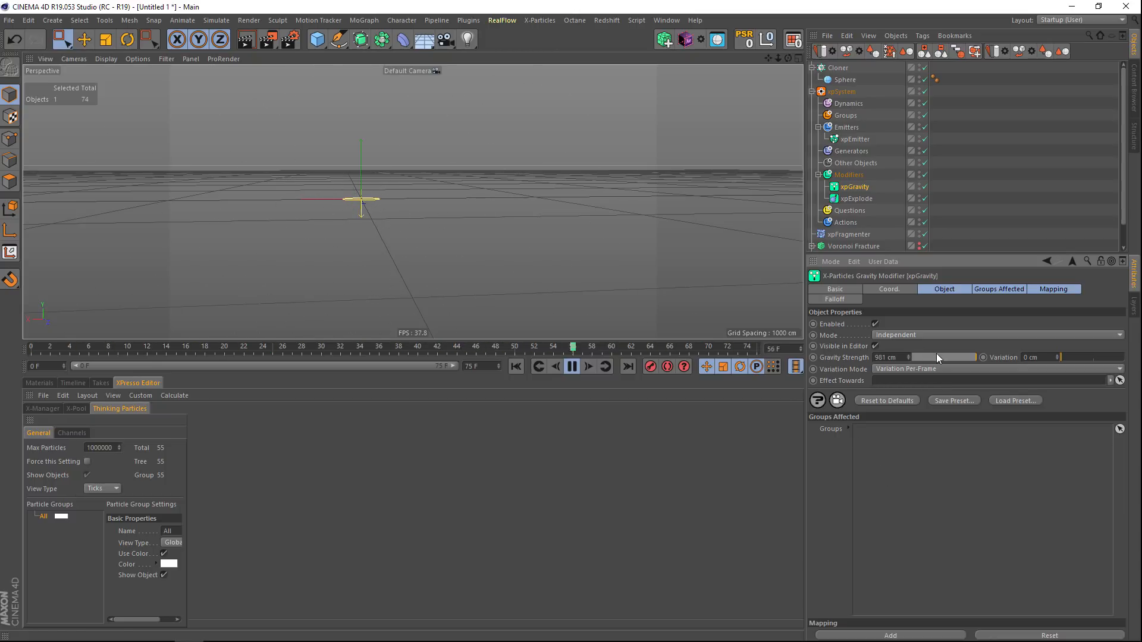
{"action": "left_click_drag", "start_coordinate": [1061, 357], "coordinate": [1078, 357]}
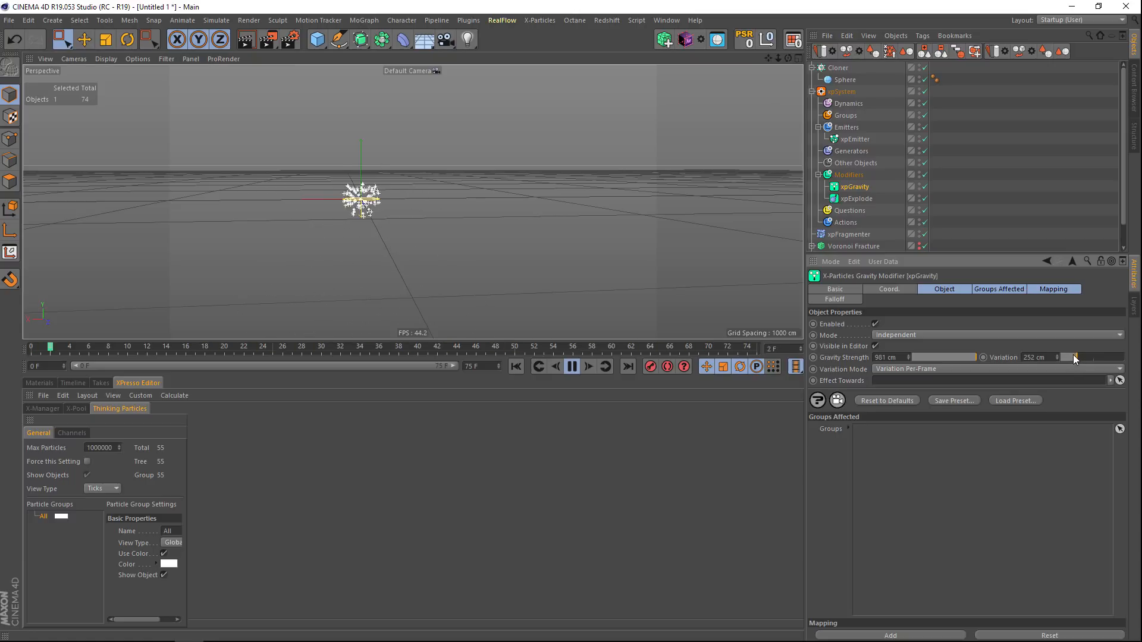
{"action": "left_click_drag", "start_coordinate": [952, 355], "coordinate": [947, 358]}
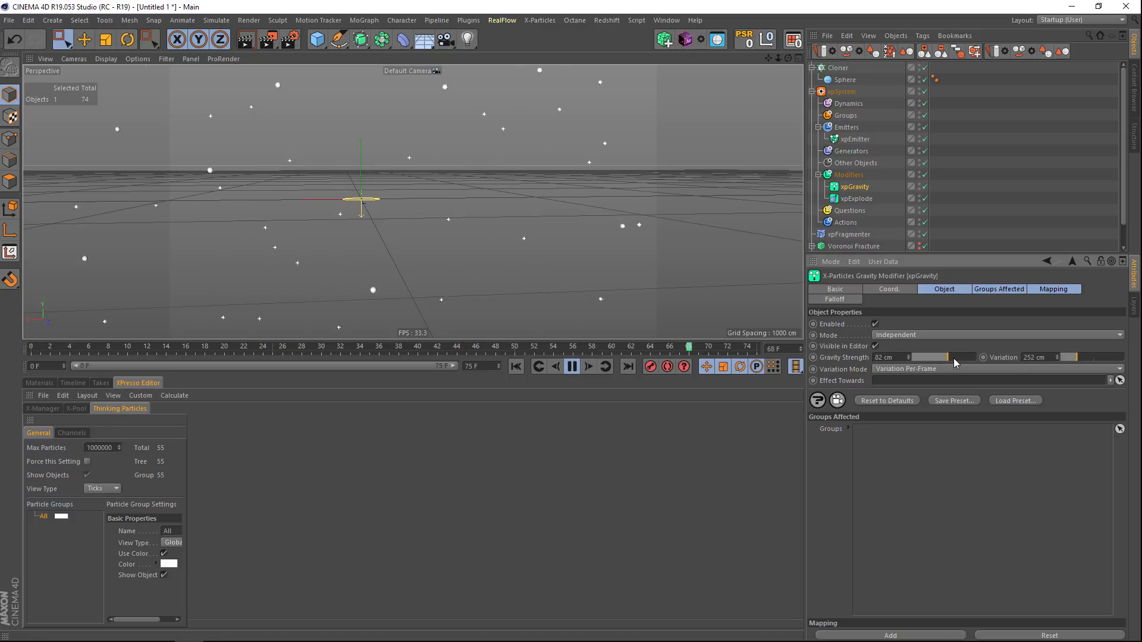
{"action": "left_click", "coordinate": [908, 356]}
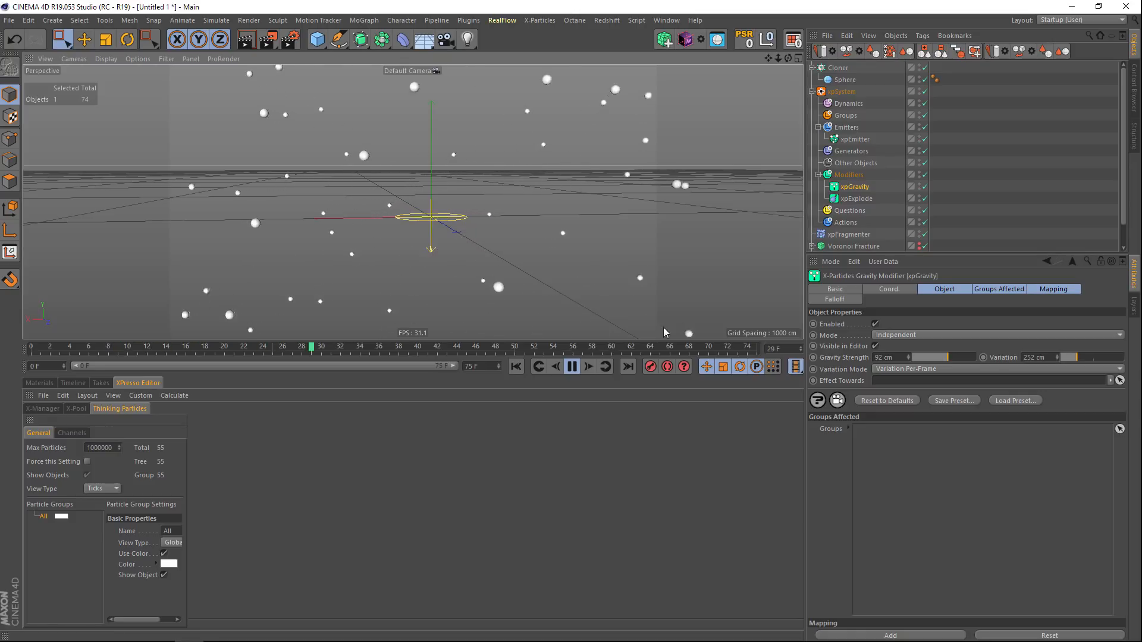
{"action": "left_click", "coordinate": [571, 366]}
{"action": "left_click", "coordinate": [516, 367]}
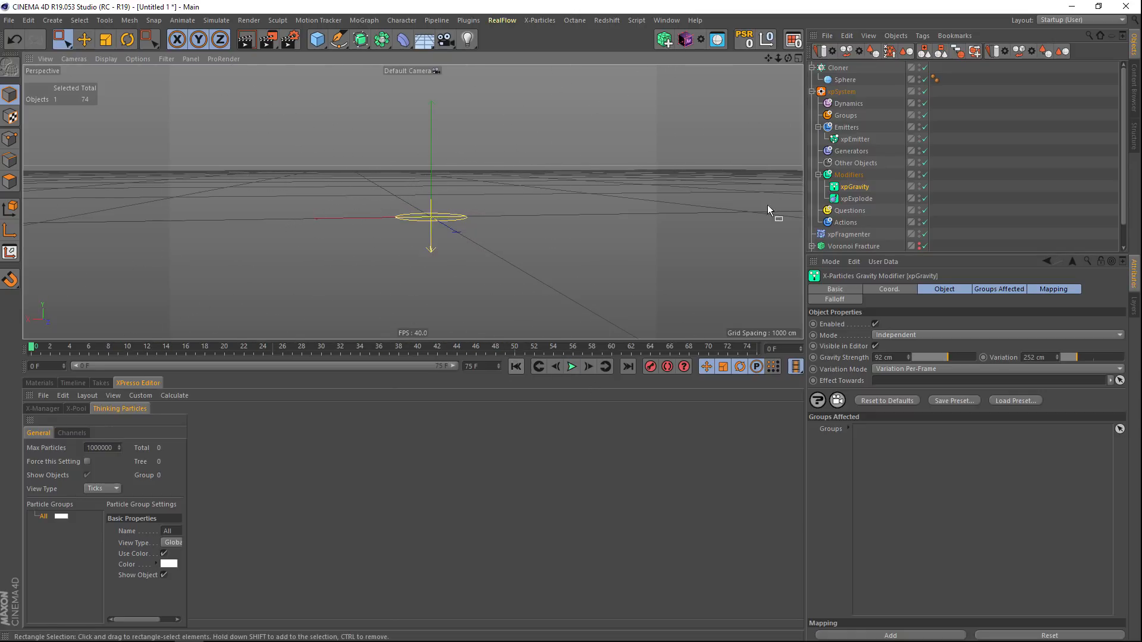
- Add a MoGraph Inheritance effector to the Voronoi Fracture generator
{"action": "left_click_drag", "start_coordinate": [877, 252], "coordinate": [865, 307]}
{"action": "left_click", "coordinate": [857, 246]}
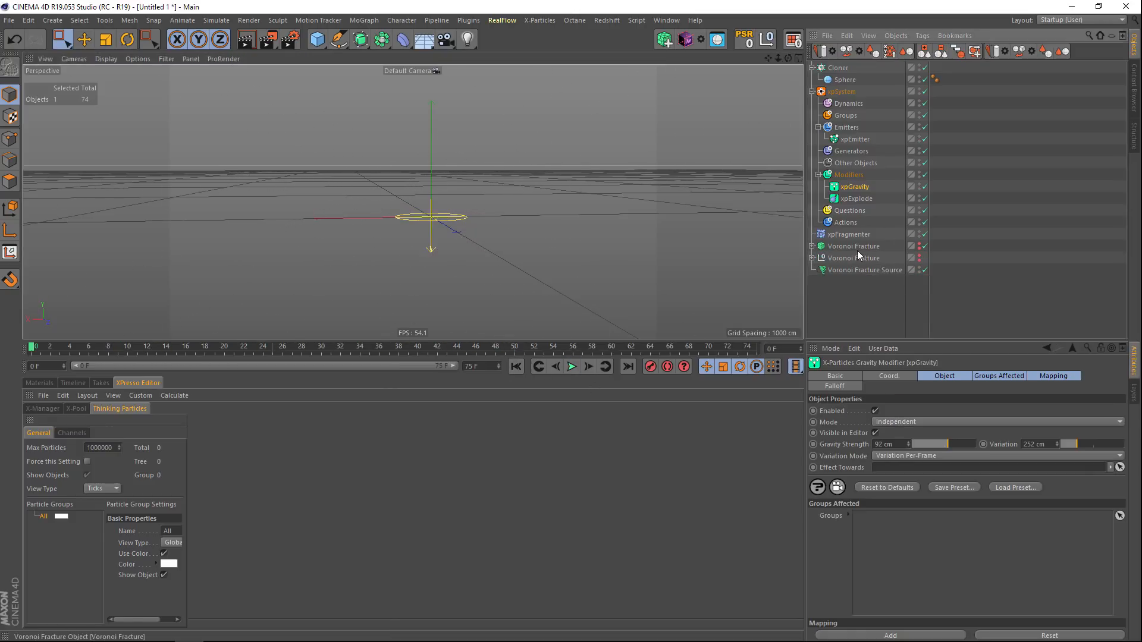
{"action": "left_click_drag", "start_coordinate": [795, 262], "coordinate": [424, 229], "text": "alt"}
{"action": "right_click_drag", "start_coordinate": [394, 219], "coordinate": [426, 209], "text": "alt"}
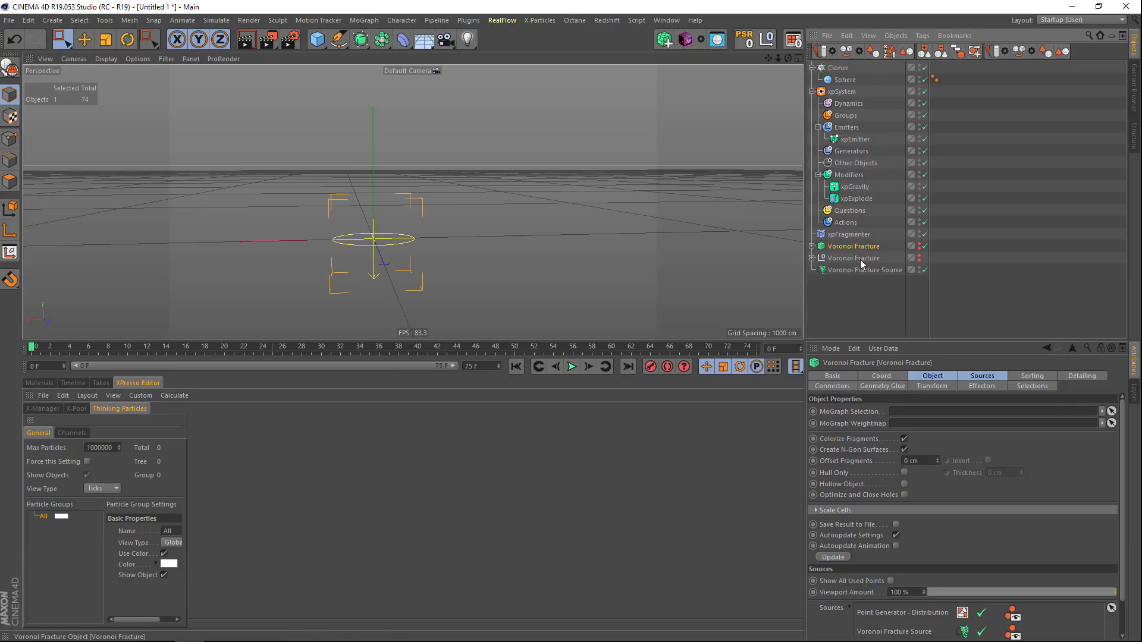
{"action": "left_click", "coordinate": [990, 387]}
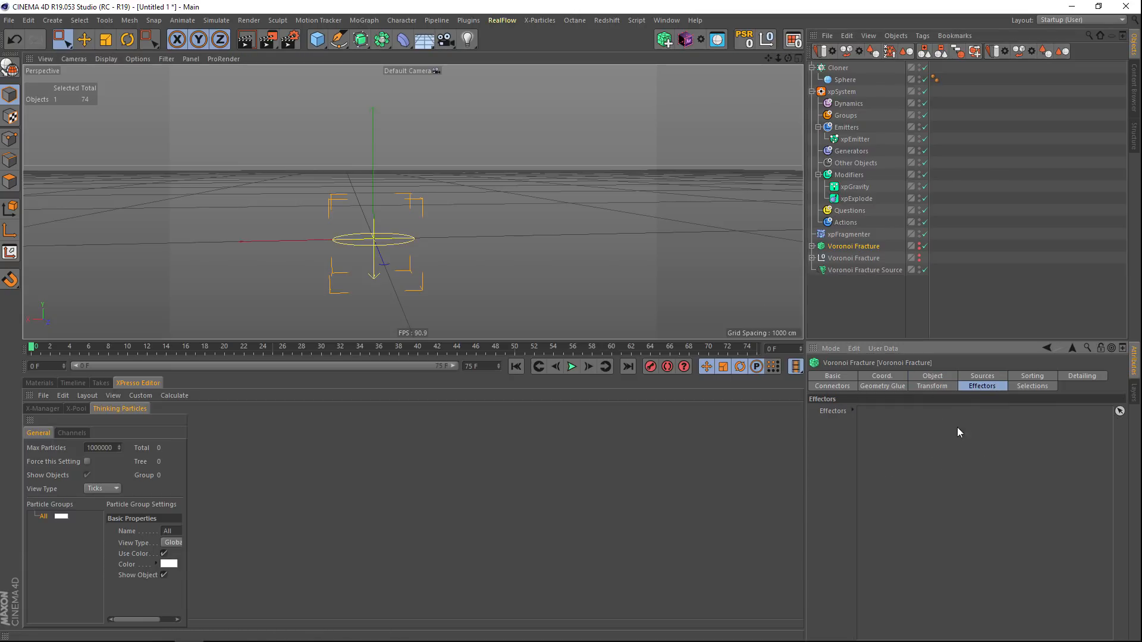
{"action": "left_click", "coordinate": [372, 20]}
{"action": "mouse_move", "coordinate": [440, 38]}
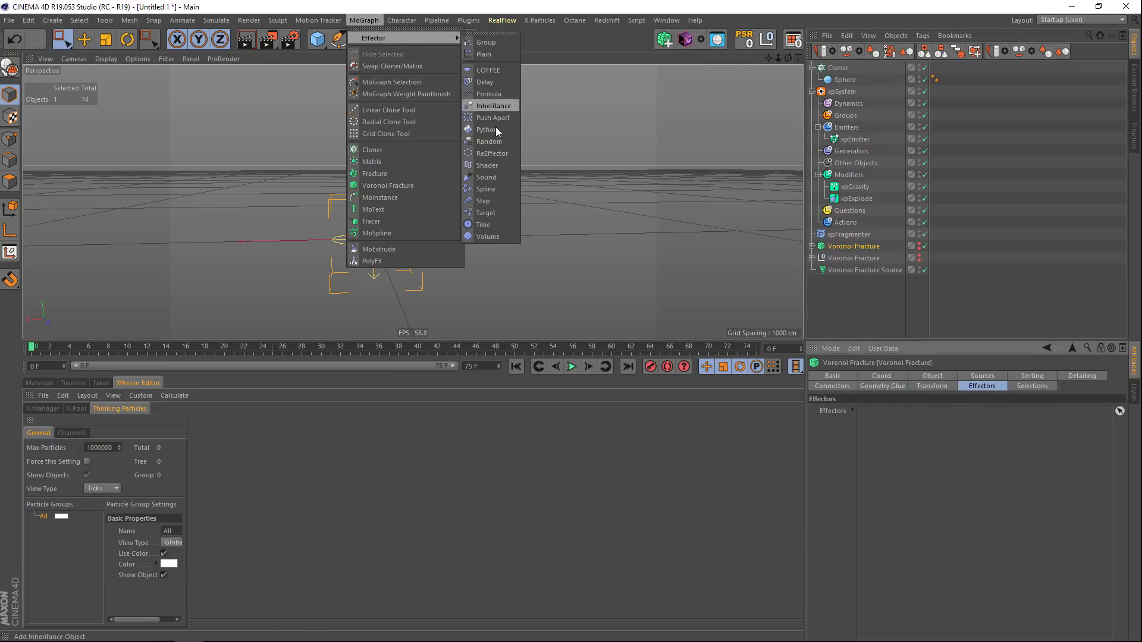
{"action": "left_click", "coordinate": [490, 106]}
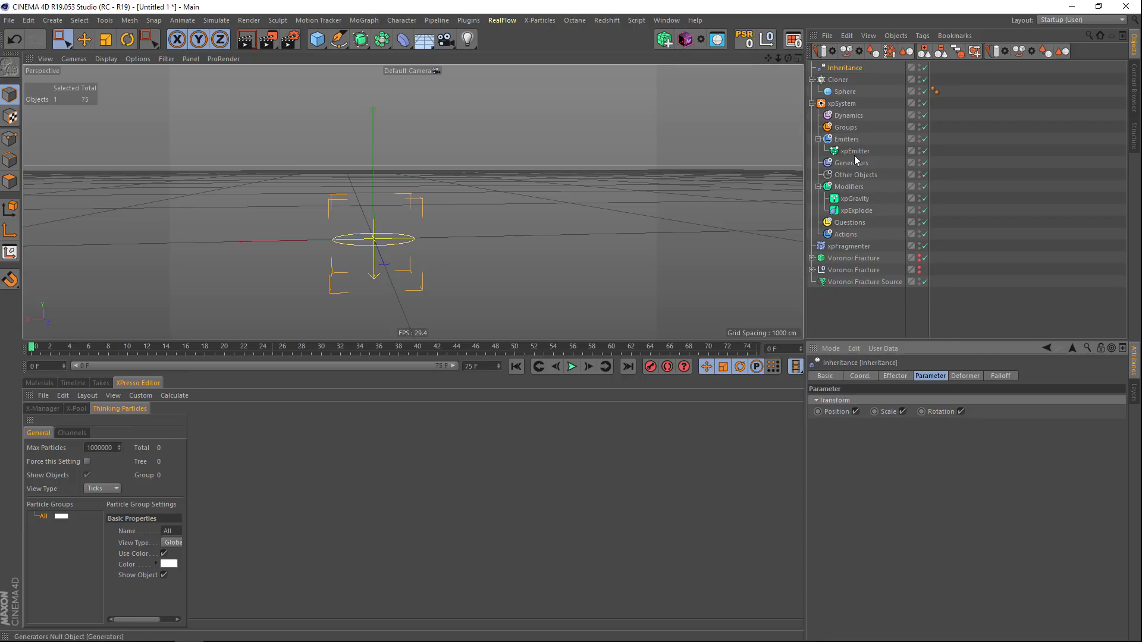
- Assign the Cloner as the Inheritance effector's object and enable Morph Motion Object
{"action": "left_click", "coordinate": [895, 376]}
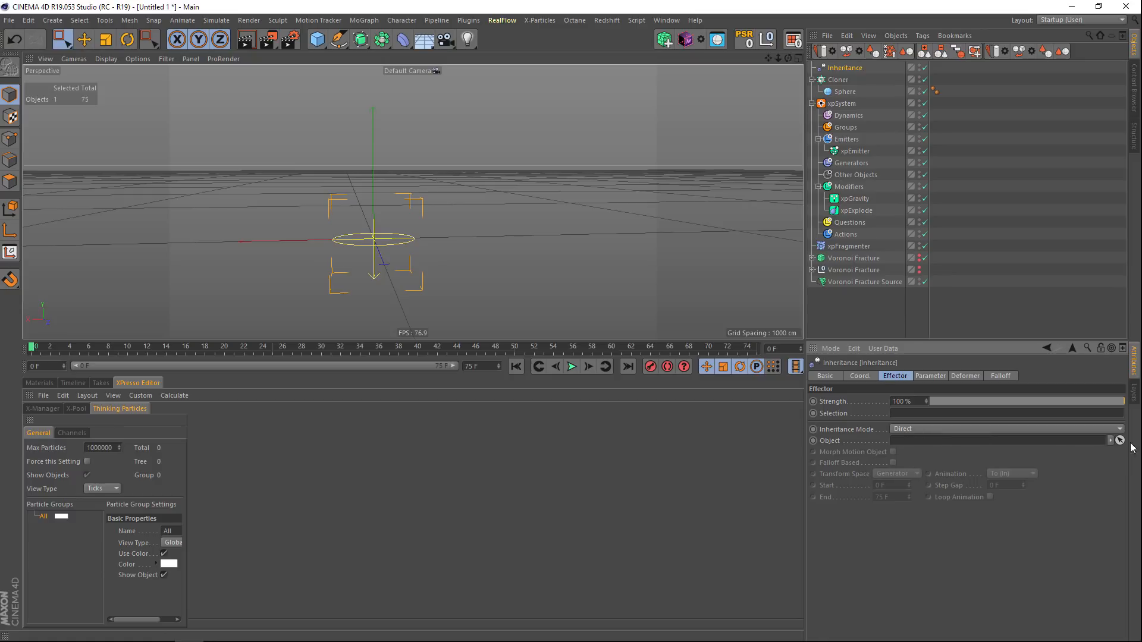
{"action": "left_click", "coordinate": [1121, 441]}
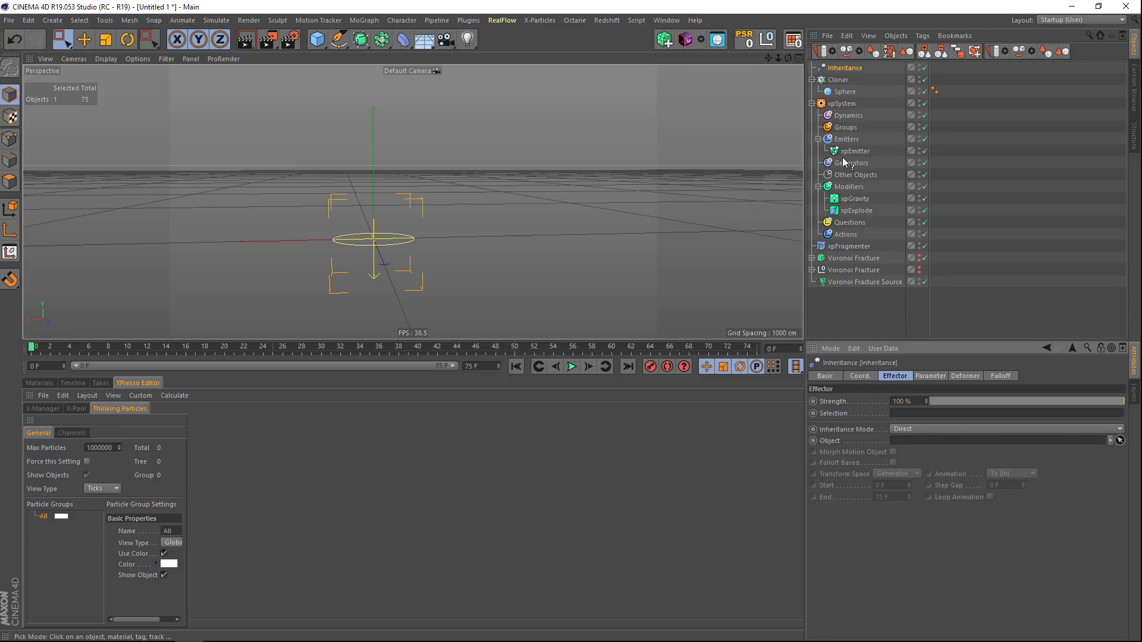
{"action": "left_click", "coordinate": [838, 80]}
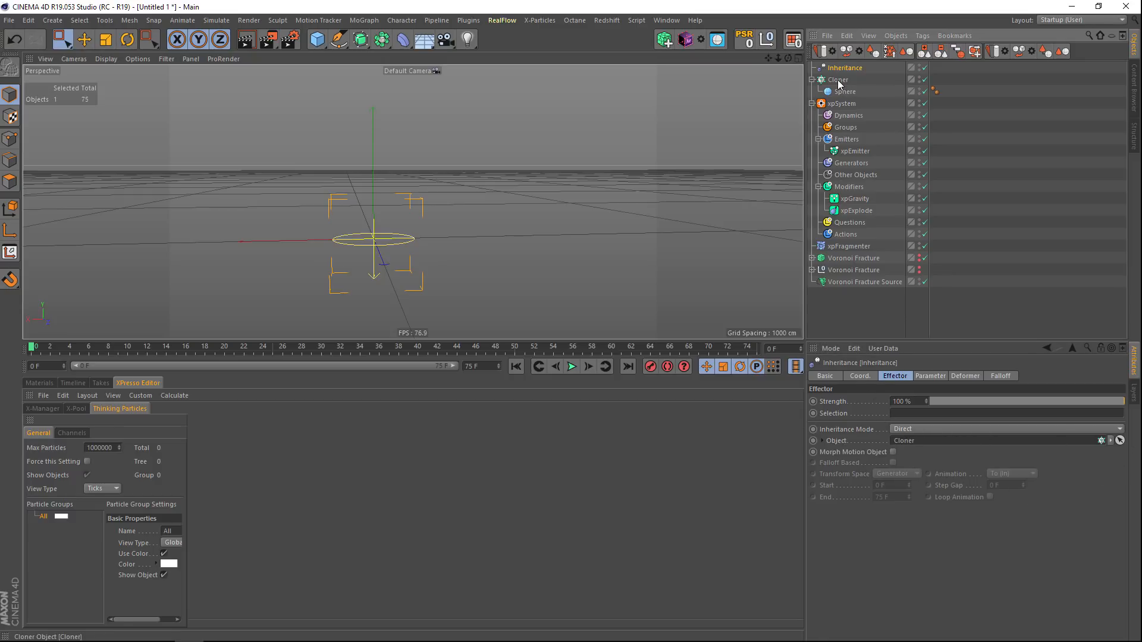
{"action": "left_click", "coordinate": [892, 452]}
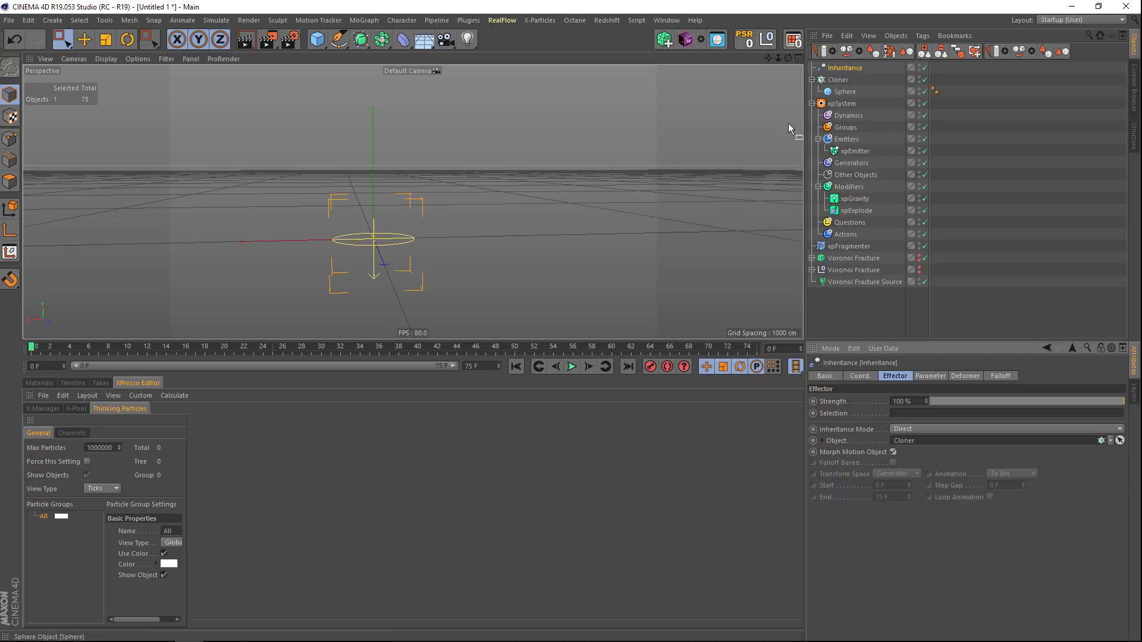
- Switch viewport visibility from the Cloner to the Voronoi Fracture generator and play the explosion
{"action": "left_click", "coordinate": [851, 259]}
{"action": "left_click", "coordinate": [981, 386]}
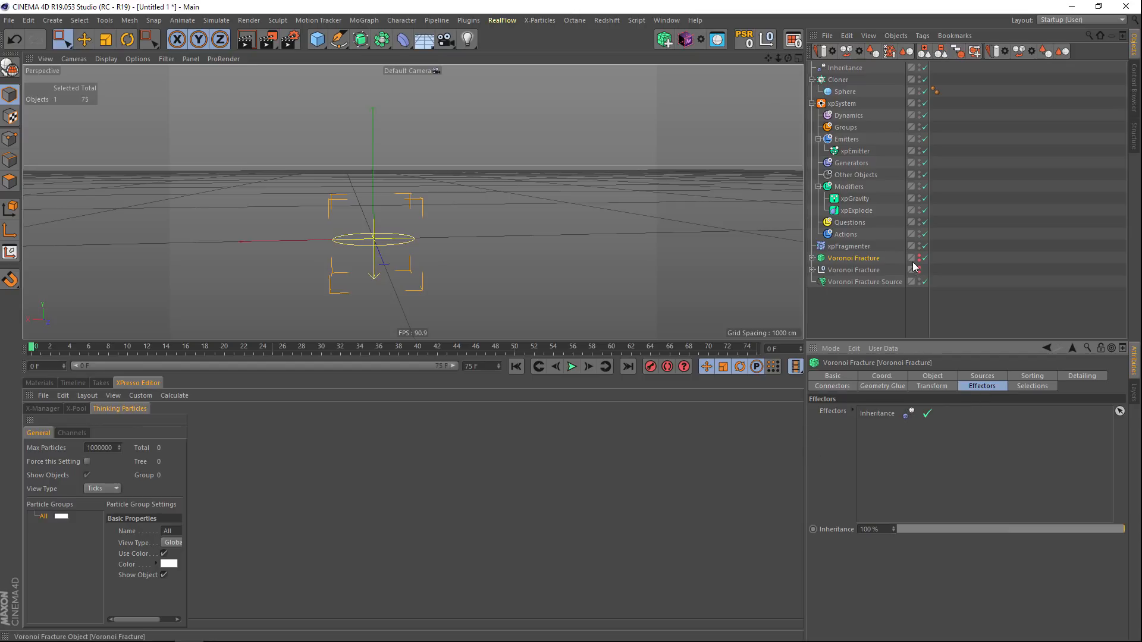
{"action": "left_click", "coordinate": [920, 78]}
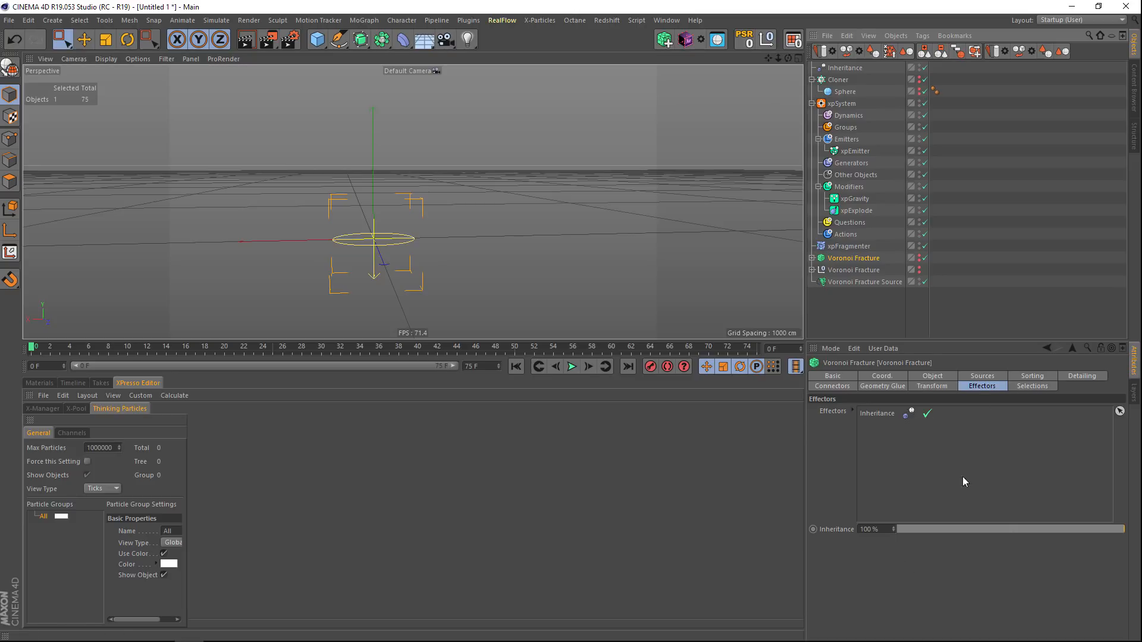
{"action": "left_click", "coordinate": [919, 258]}
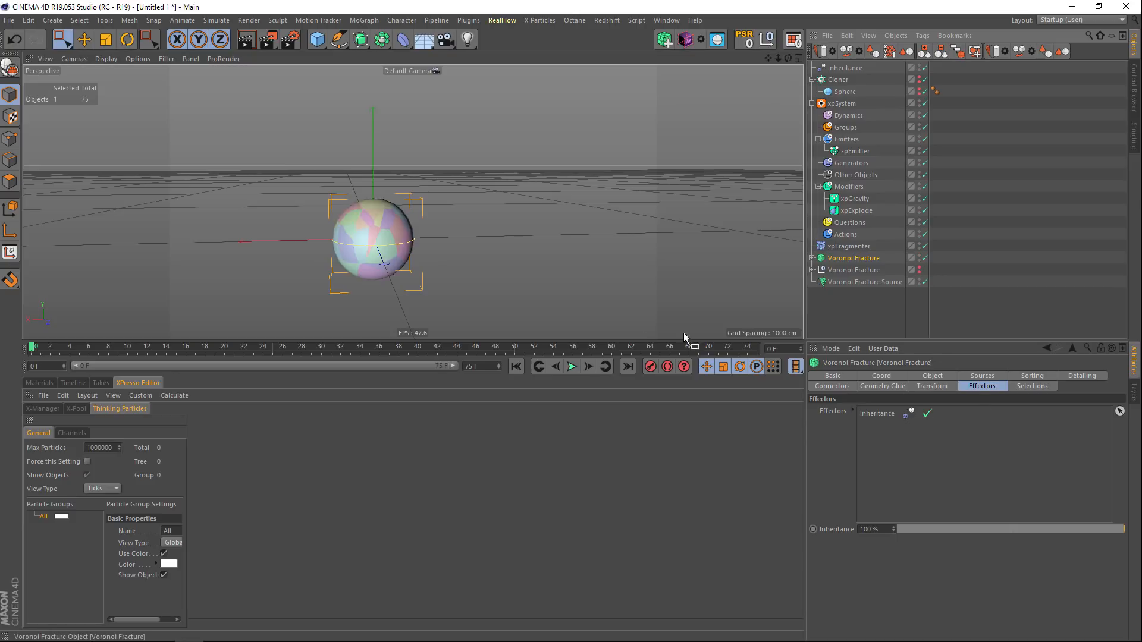
{"action": "left_click", "coordinate": [572, 366]}
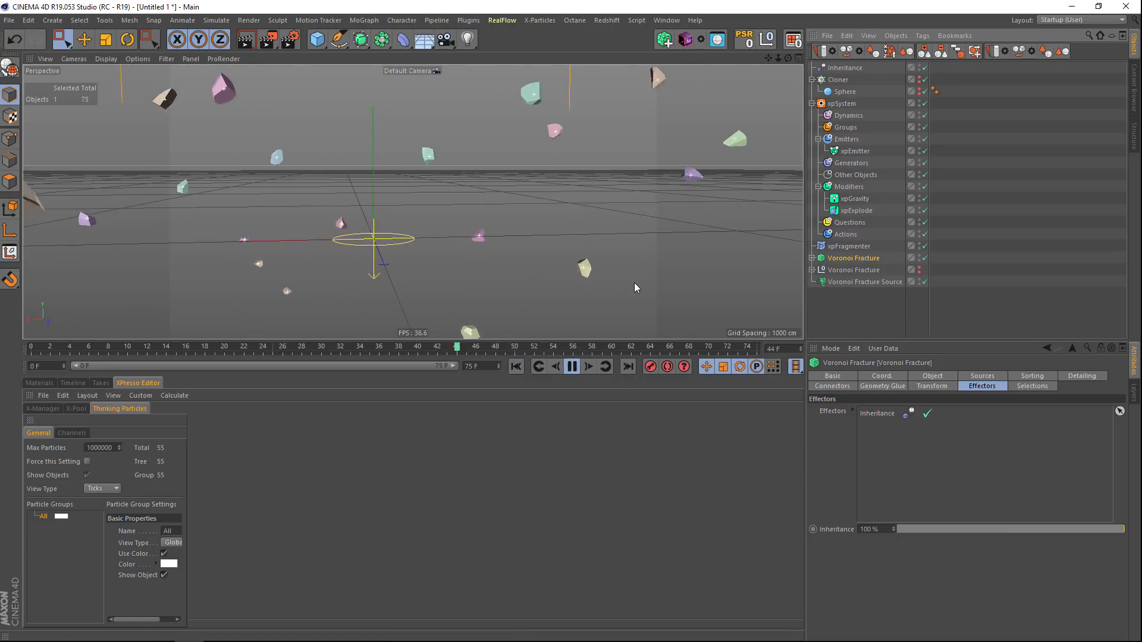
{"action": "right_click_drag", "start_coordinate": [482, 217], "coordinate": [397, 177], "text": "alt"}
{"action": "middle_click_drag", "start_coordinate": [505, 243], "coordinate": [494, 205], "text": "alt"}
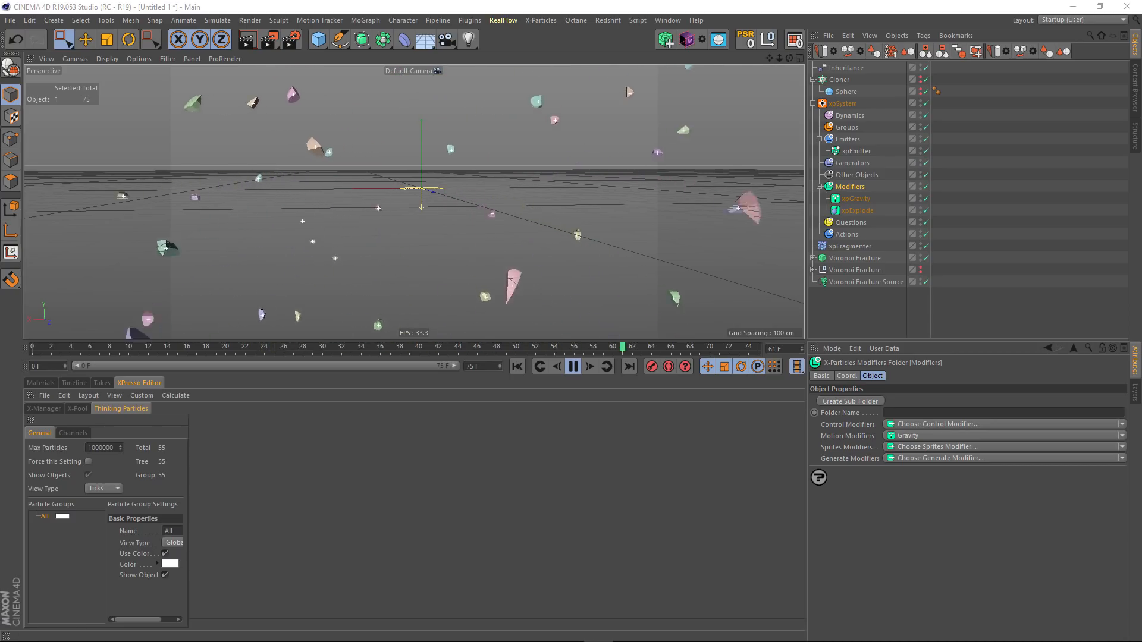
{"action": "left_click_drag", "start_coordinate": [439, 171], "coordinate": [537, 184], "text": "alt"}
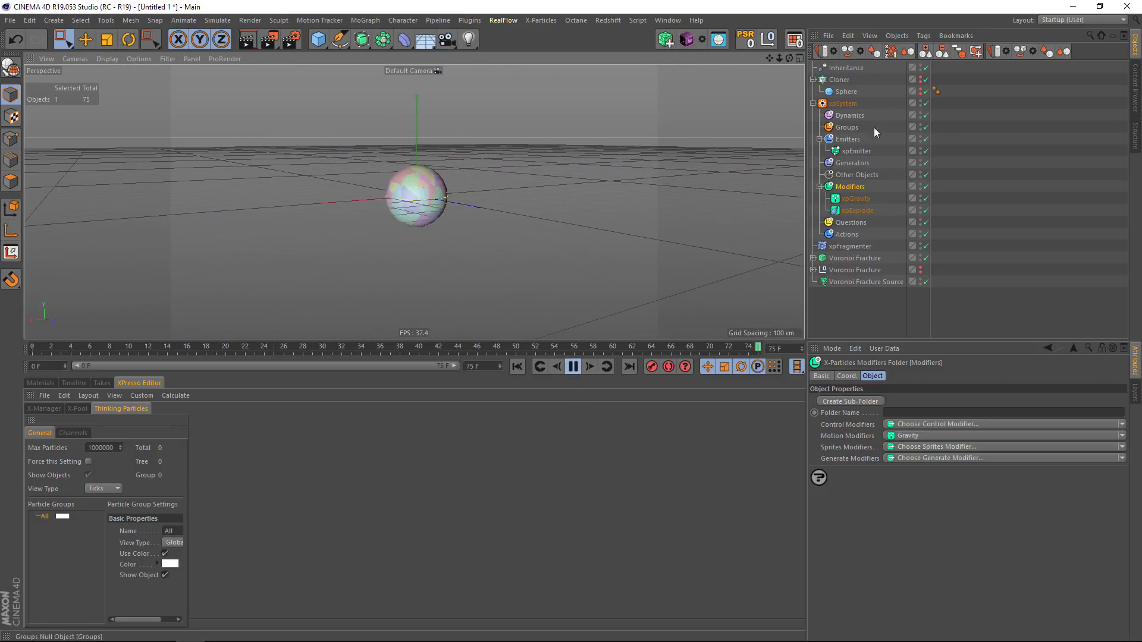
- Enable Use Rotation in the xpEmitter's extended particle data
{"action": "left_click", "coordinate": [846, 152]}
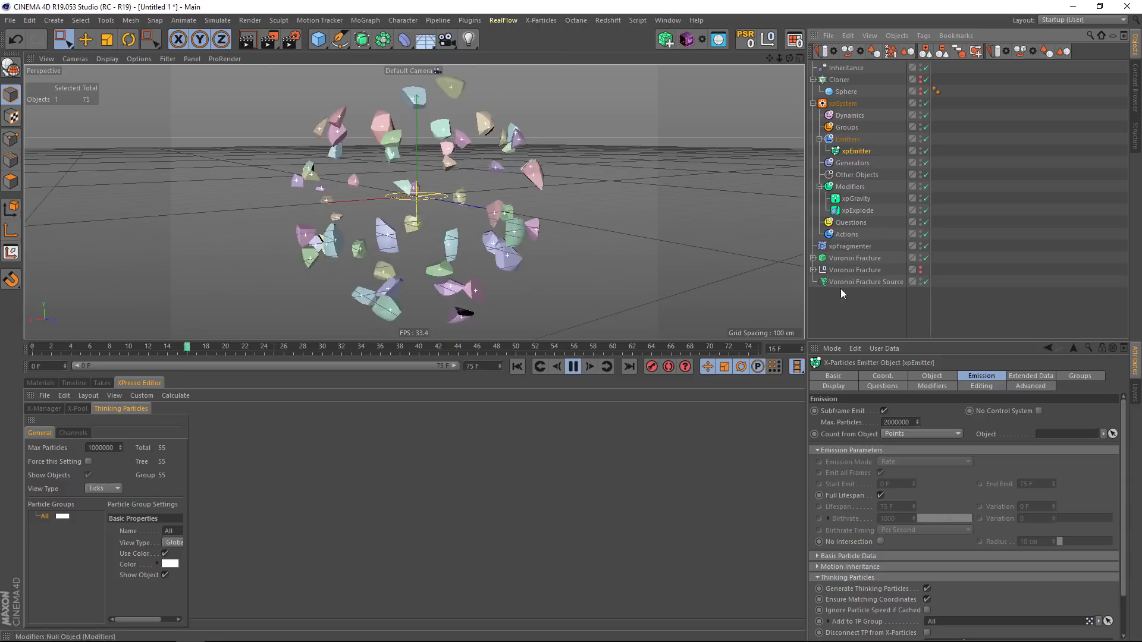
{"action": "left_click", "coordinate": [1022, 374]}
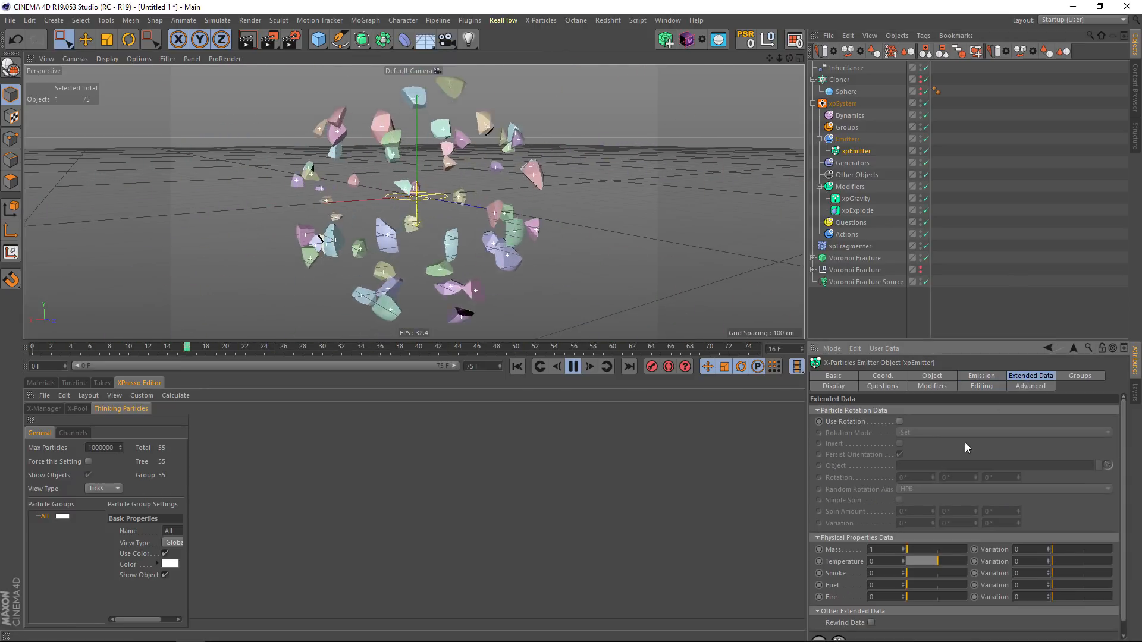
{"action": "left_click", "coordinate": [899, 420]}
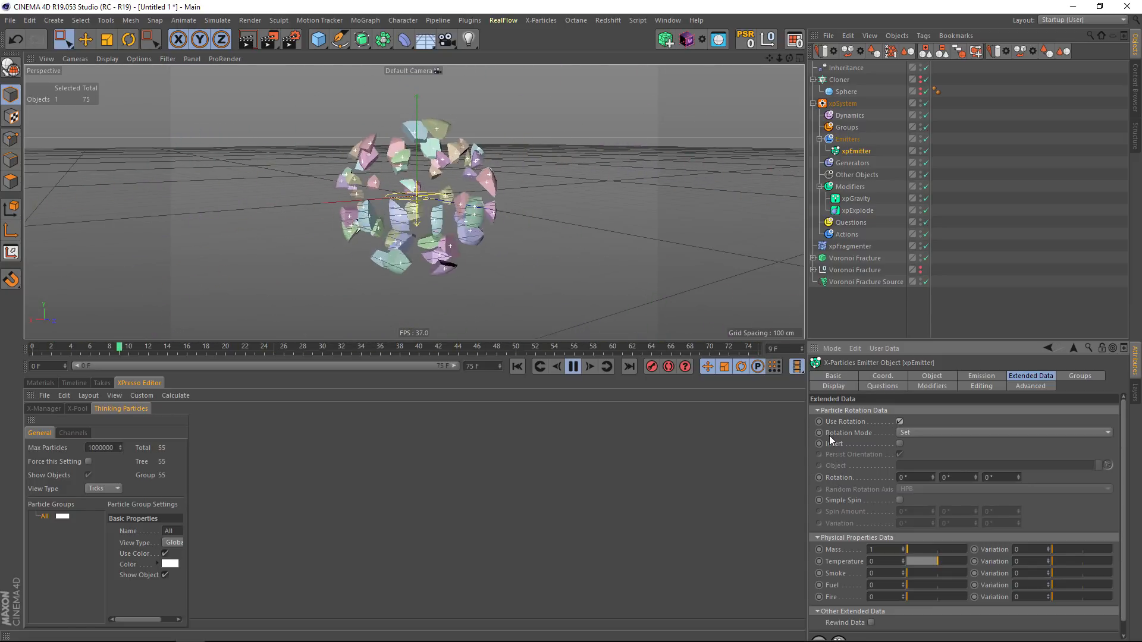
- Enable Simple Spin with spin amounts of 281°, 113° and 31° and variations of 64°, 57° and 63°
{"action": "left_click", "coordinate": [899, 501]}
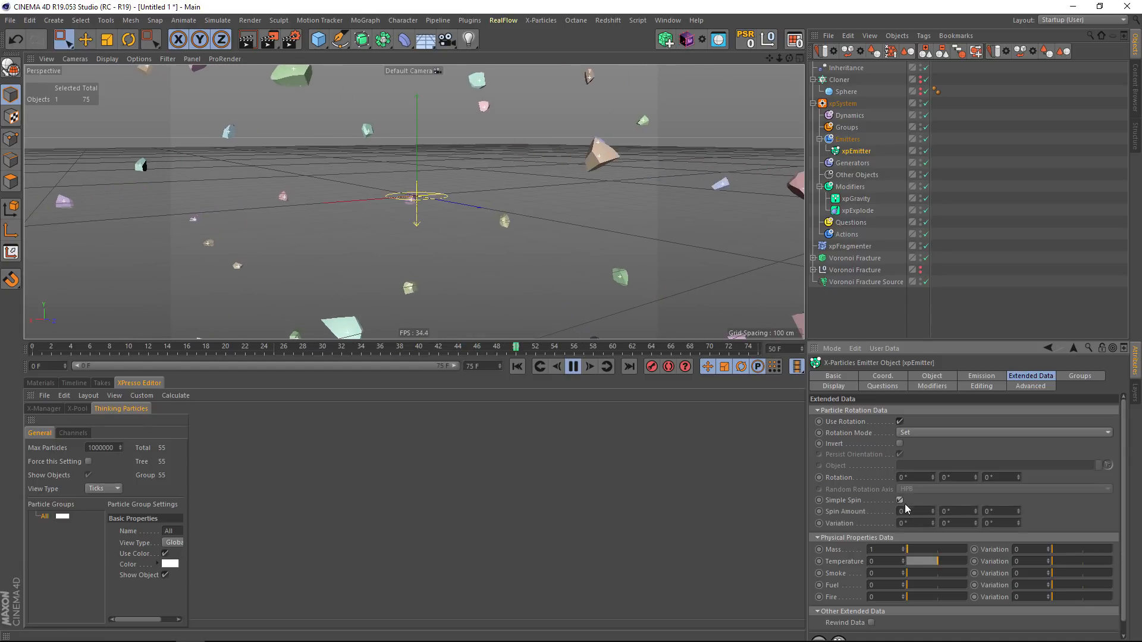
{"action": "left_click_drag", "start_coordinate": [933, 510], "coordinate": [1016, 474]}
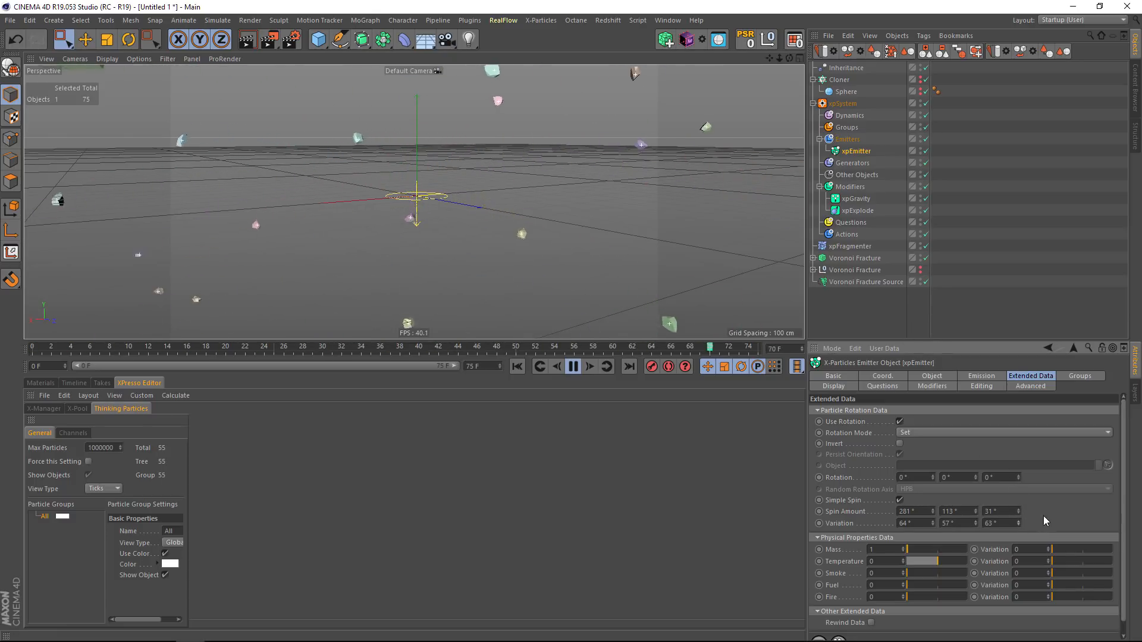
{"action": "left_click_drag", "start_coordinate": [1018, 525], "coordinate": [1016, 488]}
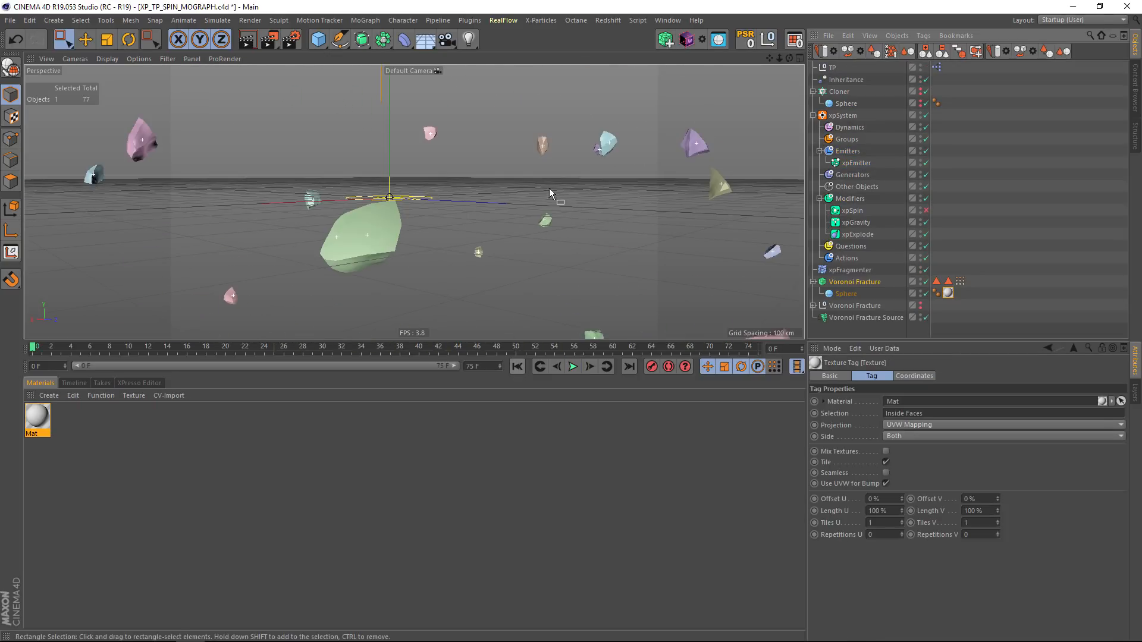
- Hide the viewport grid and preview the sphere's explosion from the first frame
{"action": "left_click", "coordinate": [516, 367]}
{"action": "right_click_drag", "start_coordinate": [562, 233], "coordinate": [536, 247], "text": "alt"}
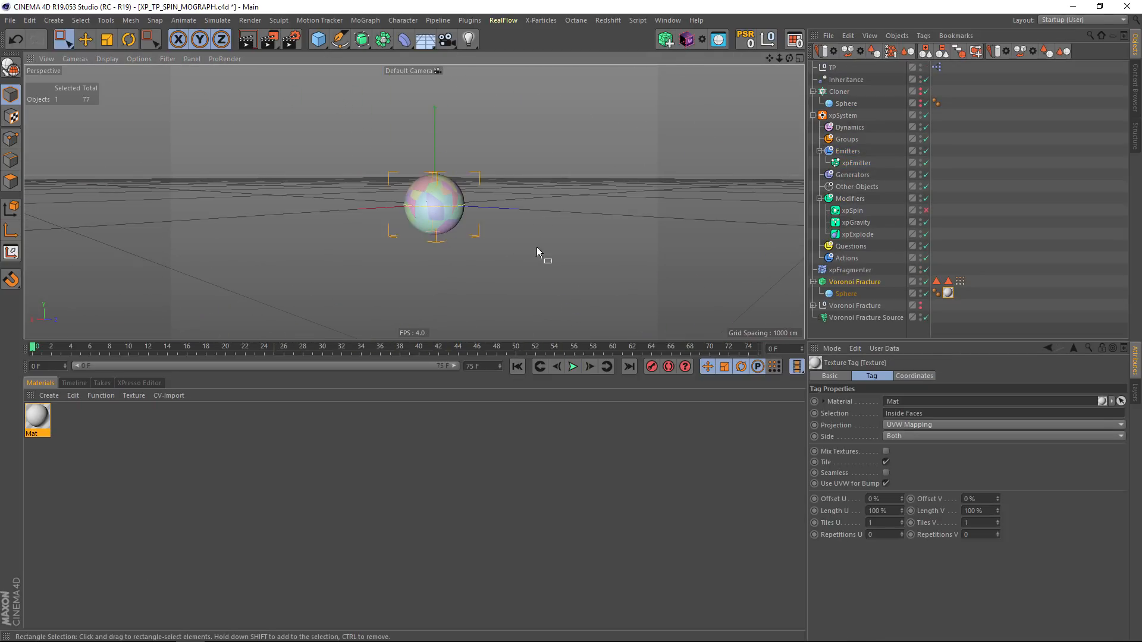
{"action": "left_click", "coordinate": [168, 59]}
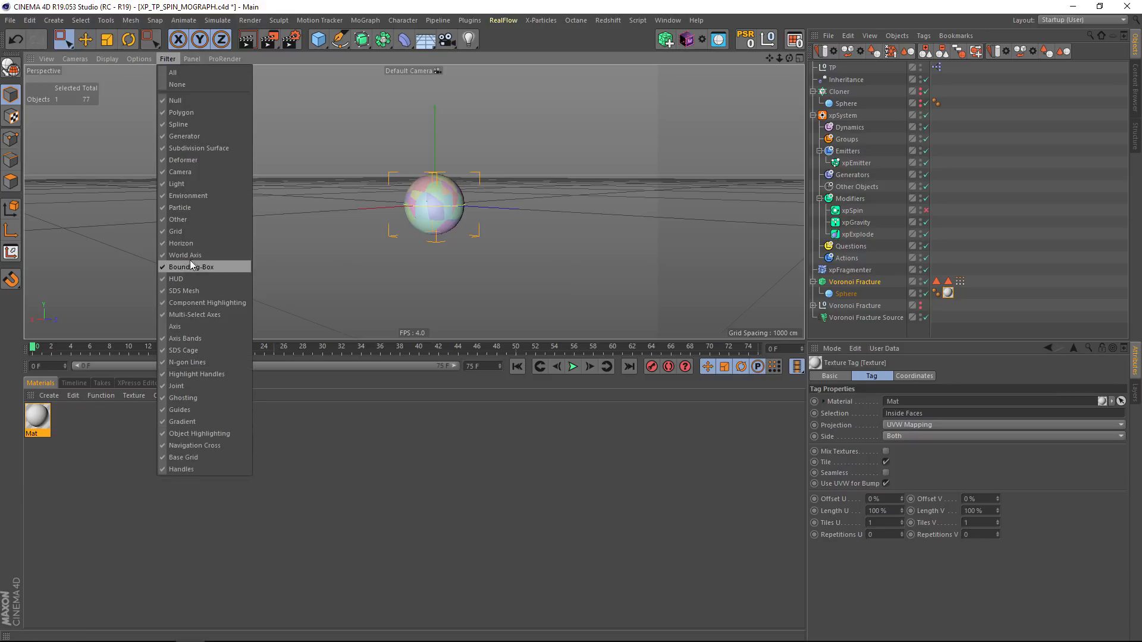
{"action": "left_click", "coordinate": [184, 232]}
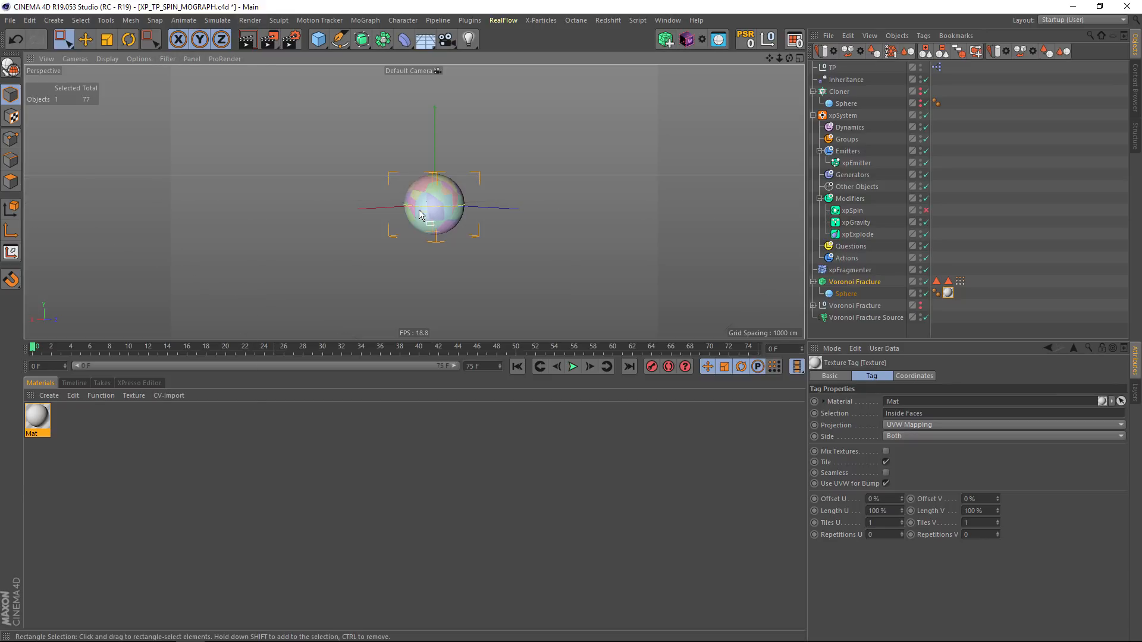
{"action": "left_click", "coordinate": [572, 368]}
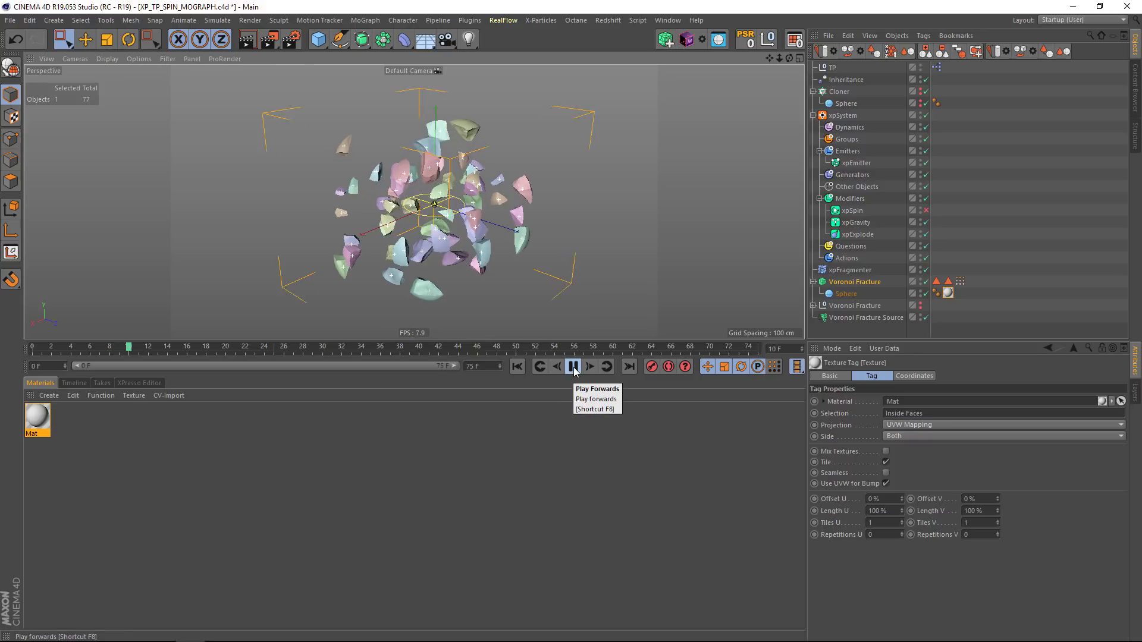
{"action": "left_click", "coordinate": [573, 367]}
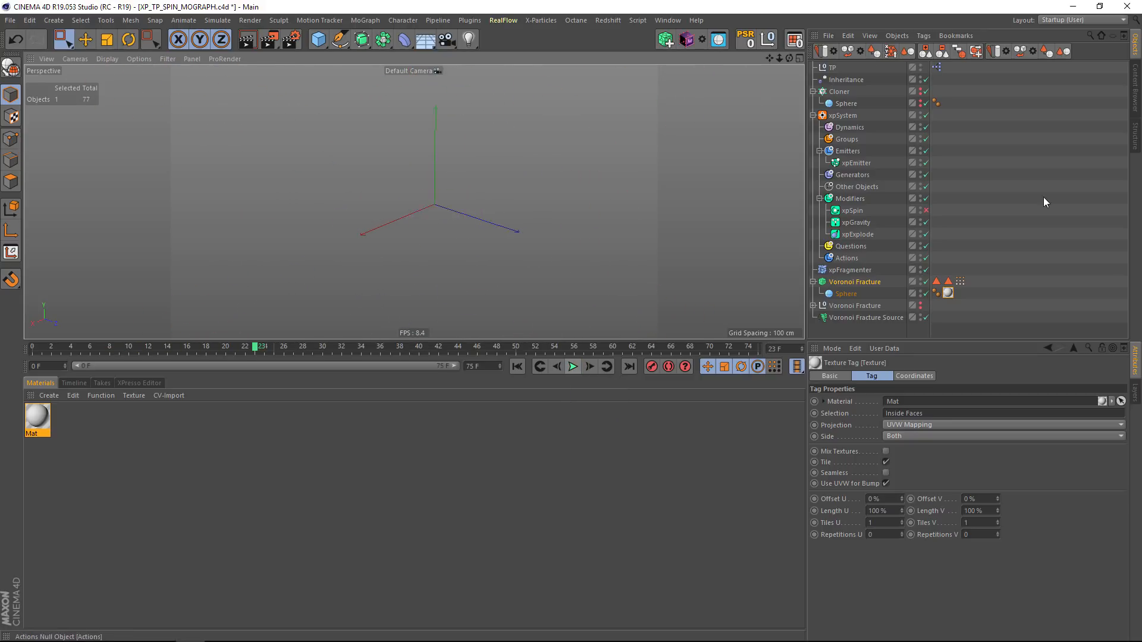
- Keep detailing enabled on the Voronoi Fracture but deactivate it in the viewport, and replay the explosion from the start
{"action": "left_click", "coordinate": [862, 283]}
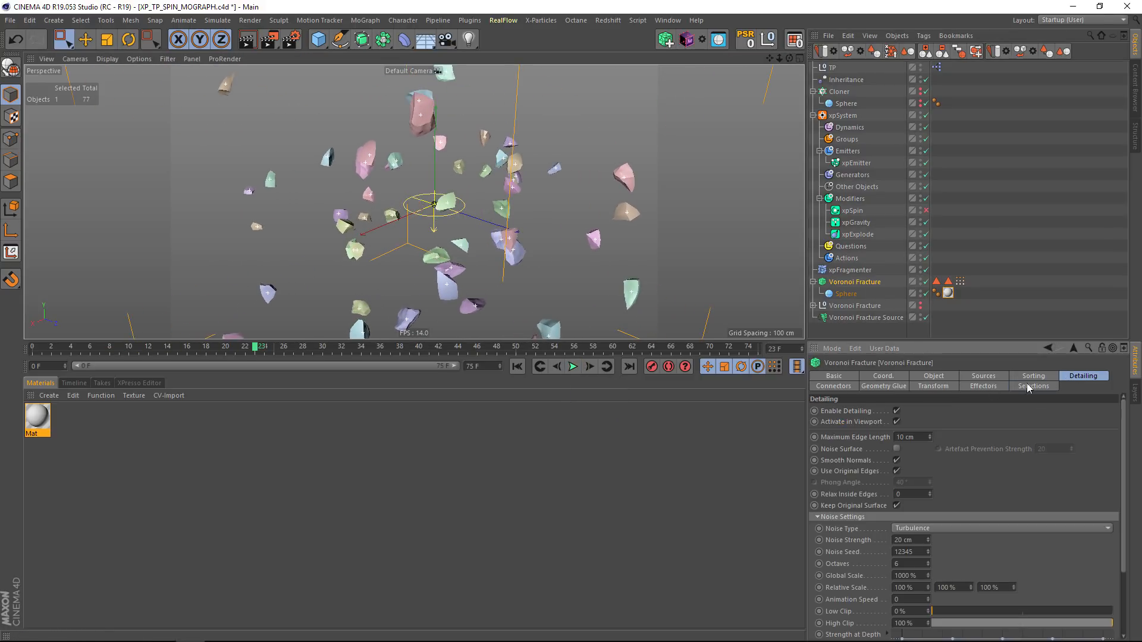
{"action": "left_click", "coordinate": [897, 411]}
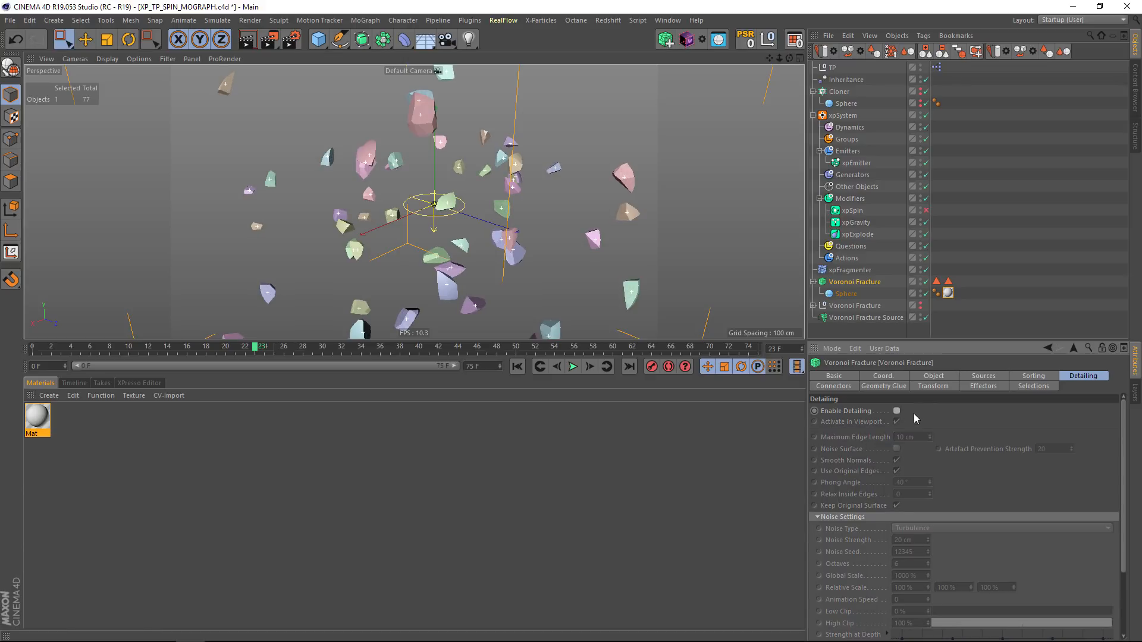
{"action": "left_click", "coordinate": [897, 411]}
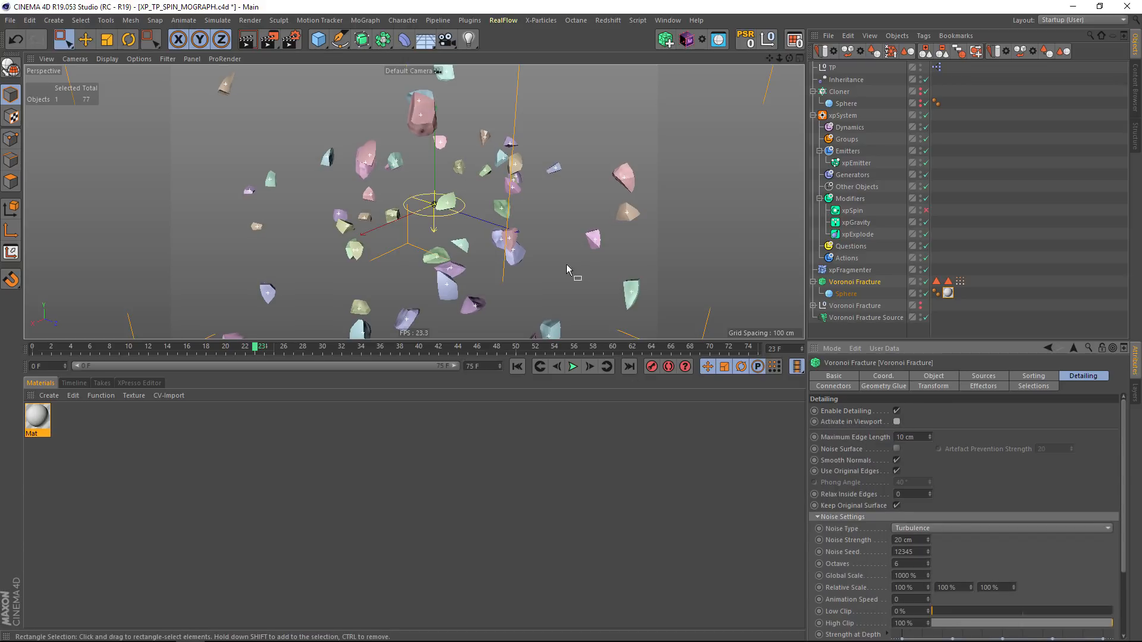
{"action": "left_click", "coordinate": [518, 366]}
{"action": "left_click", "coordinate": [573, 367]}
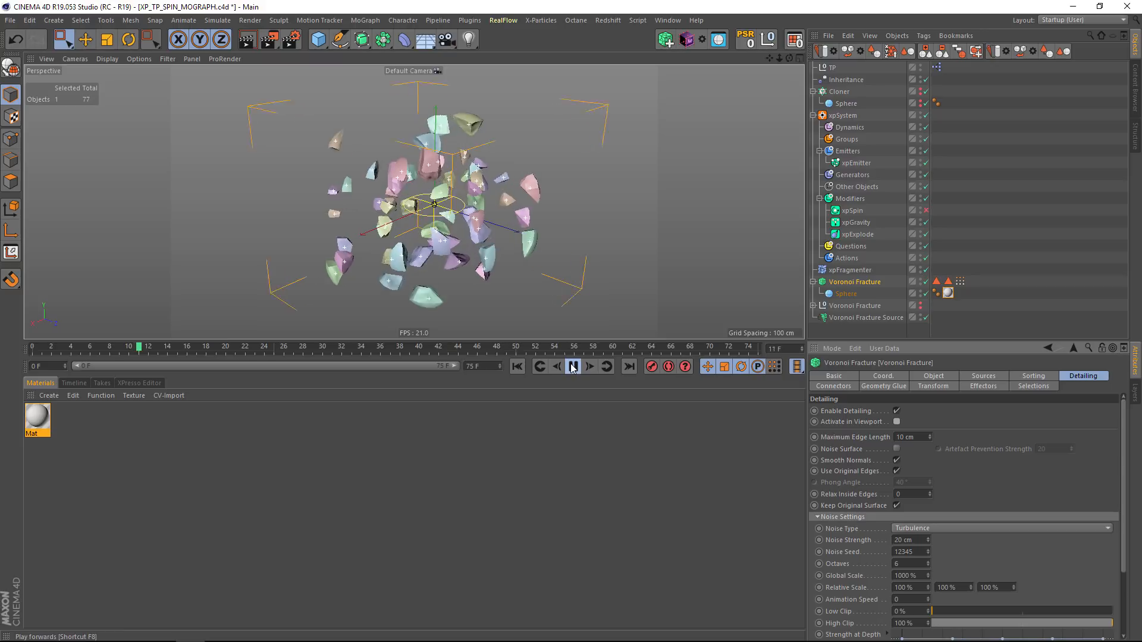
{"action": "left_click_drag", "start_coordinate": [542, 252], "coordinate": [505, 157], "text": "alt"}
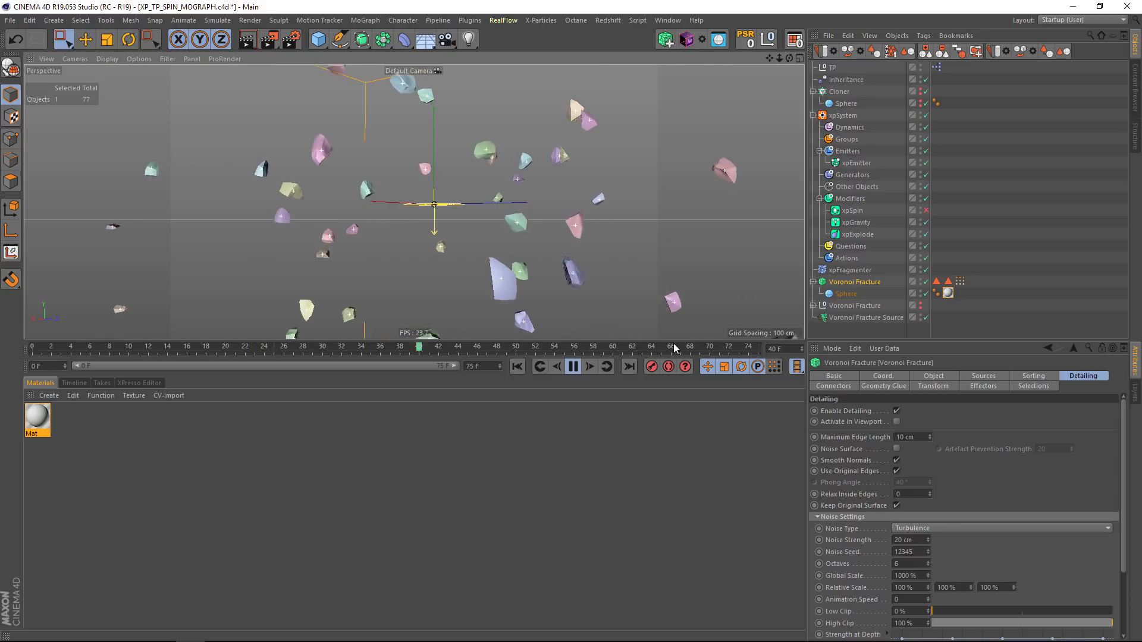
{"action": "left_click", "coordinate": [572, 369]}
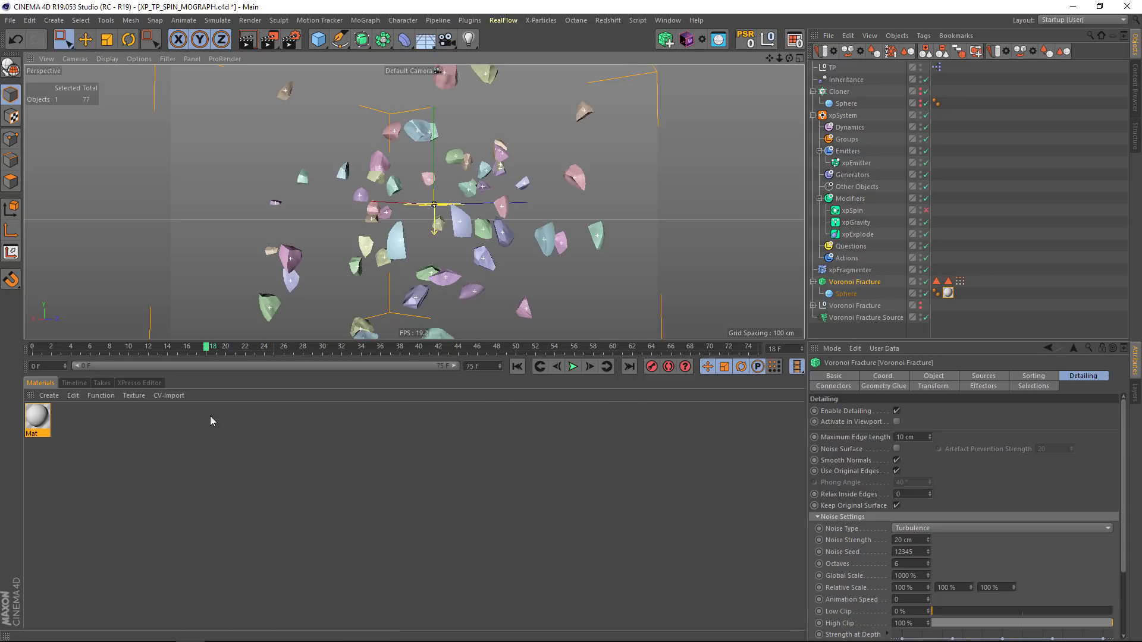
- Create a new null named TP and add an XPresso tag to it
{"action": "double_click", "coordinate": [936, 67]}
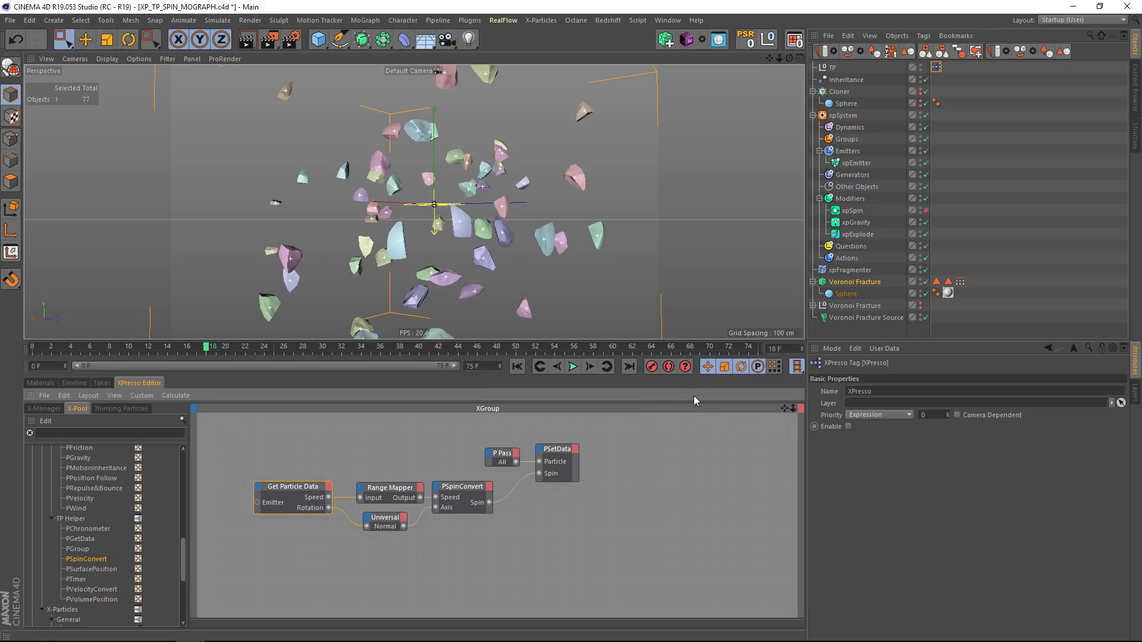
{"action": "left_click", "coordinate": [962, 94]}
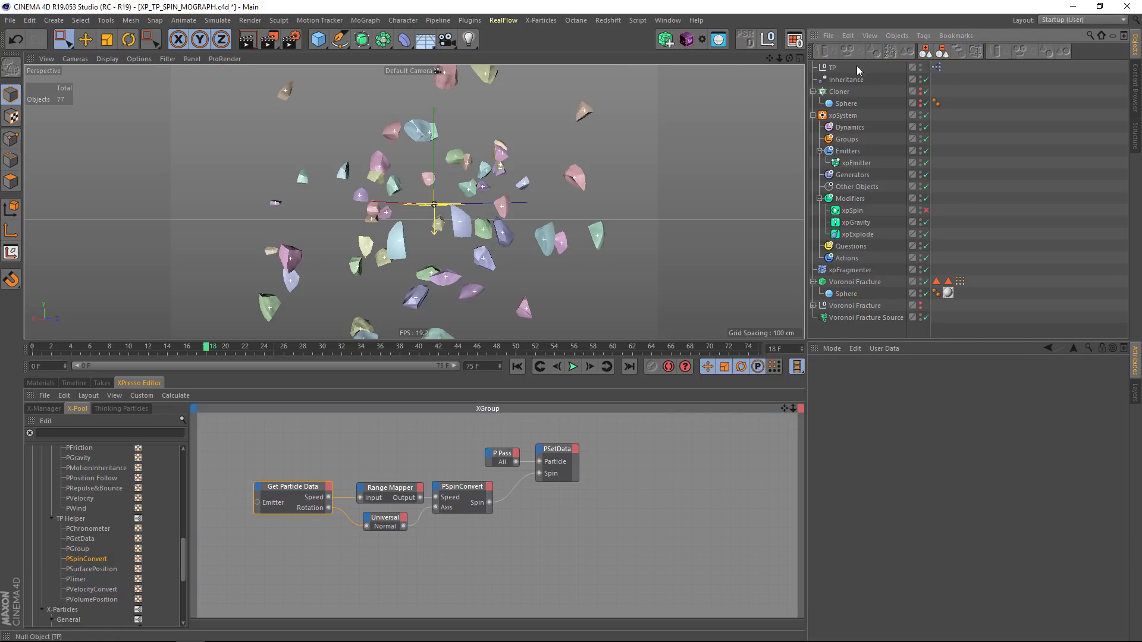
{"action": "left_click", "coordinate": [764, 49]}
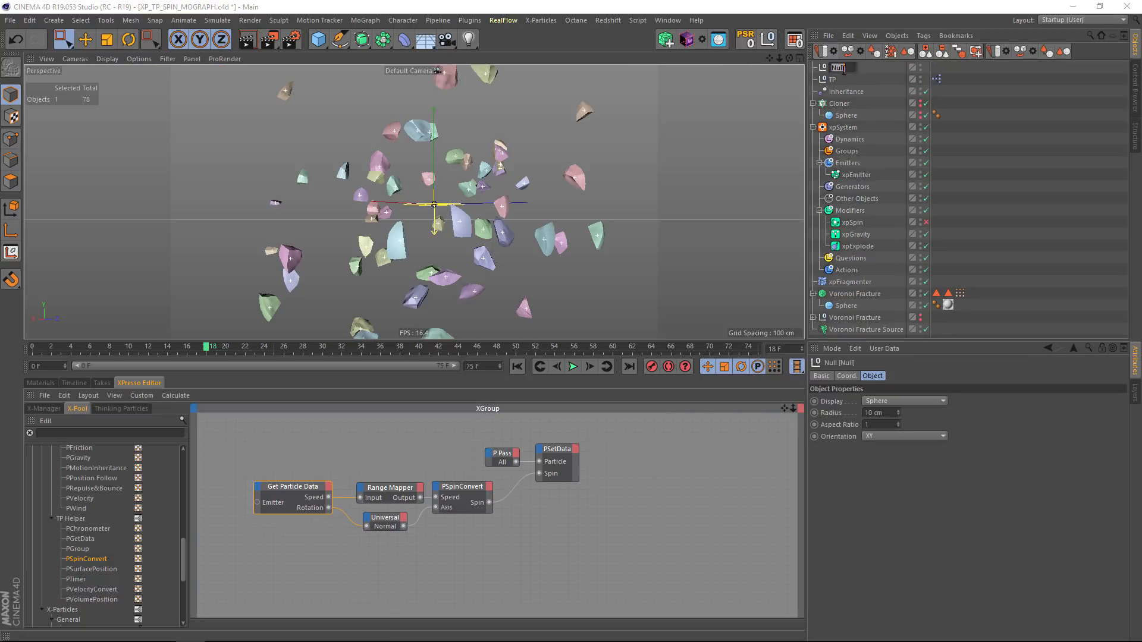
{"action": "type", "text": "TP"}
{"action": "key", "text": "Return"}
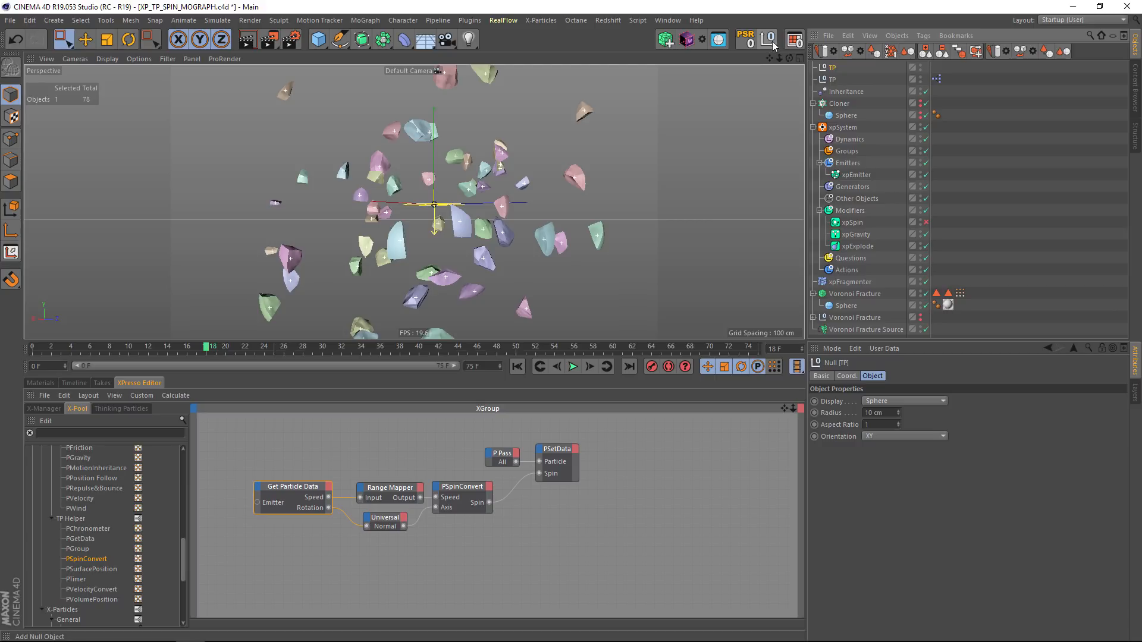
{"action": "left_click", "coordinate": [923, 36]}
{"action": "mouse_move", "coordinate": [975, 54]}
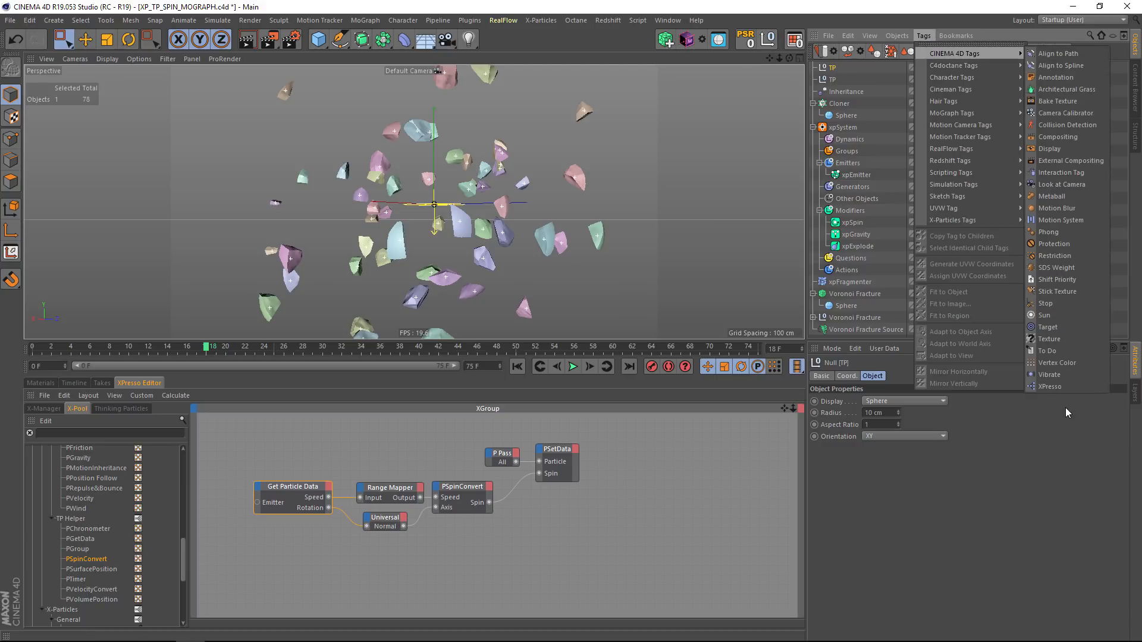
{"action": "left_click", "coordinate": [1049, 386]}
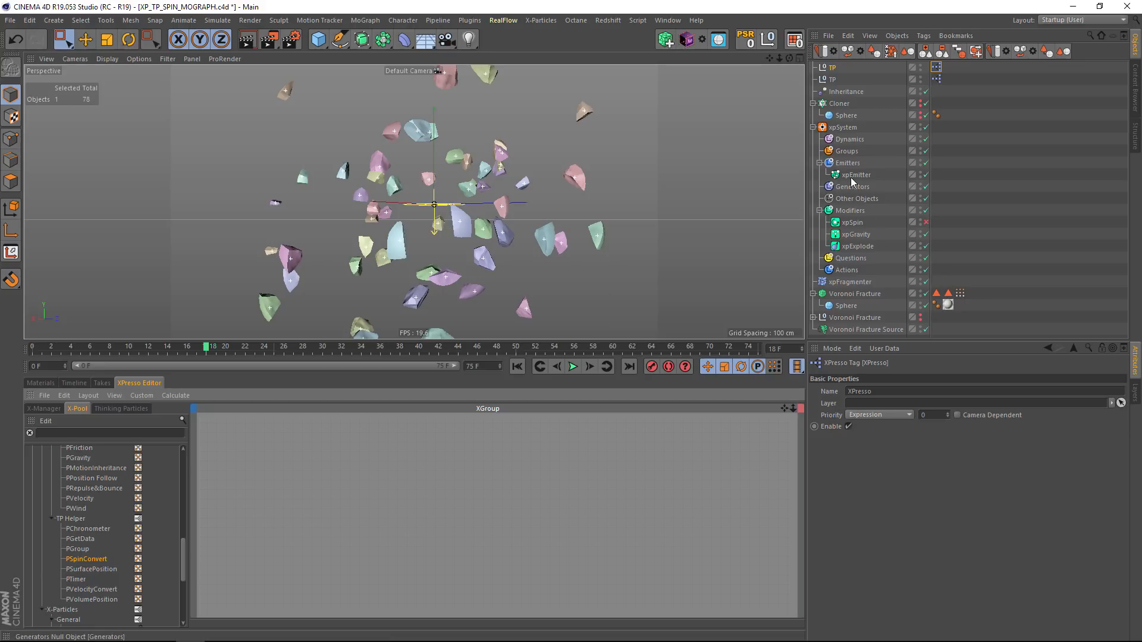
- Add a Get Particle Data node to the XPresso graph and assign xpEmitter as its emitter
{"action": "left_click", "coordinate": [75, 434]}
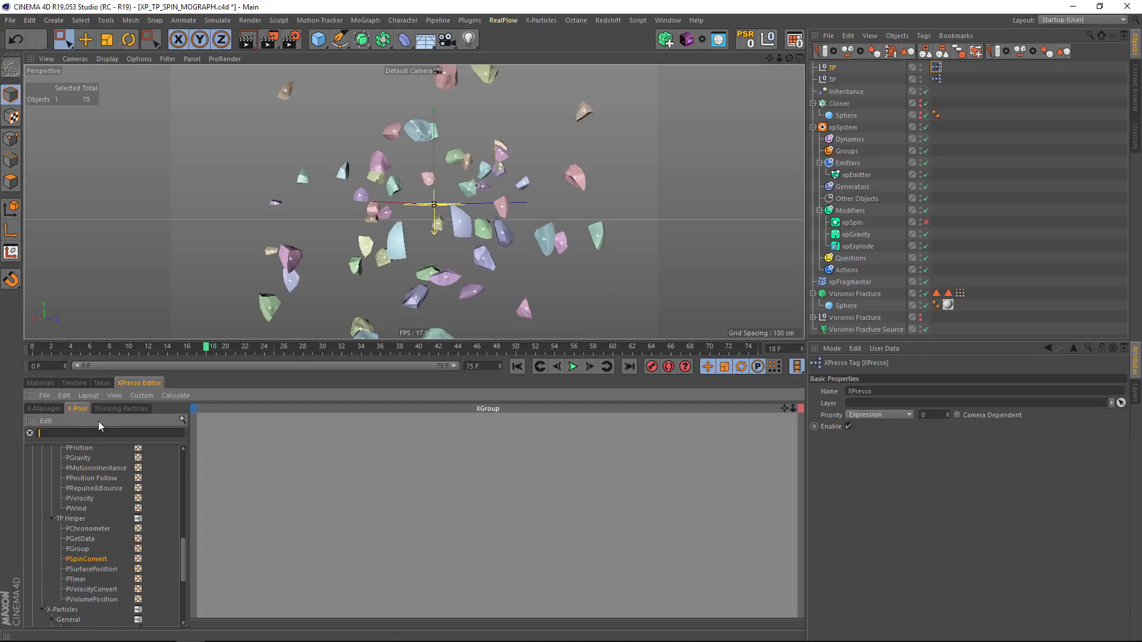
{"action": "type", "text": "get"}
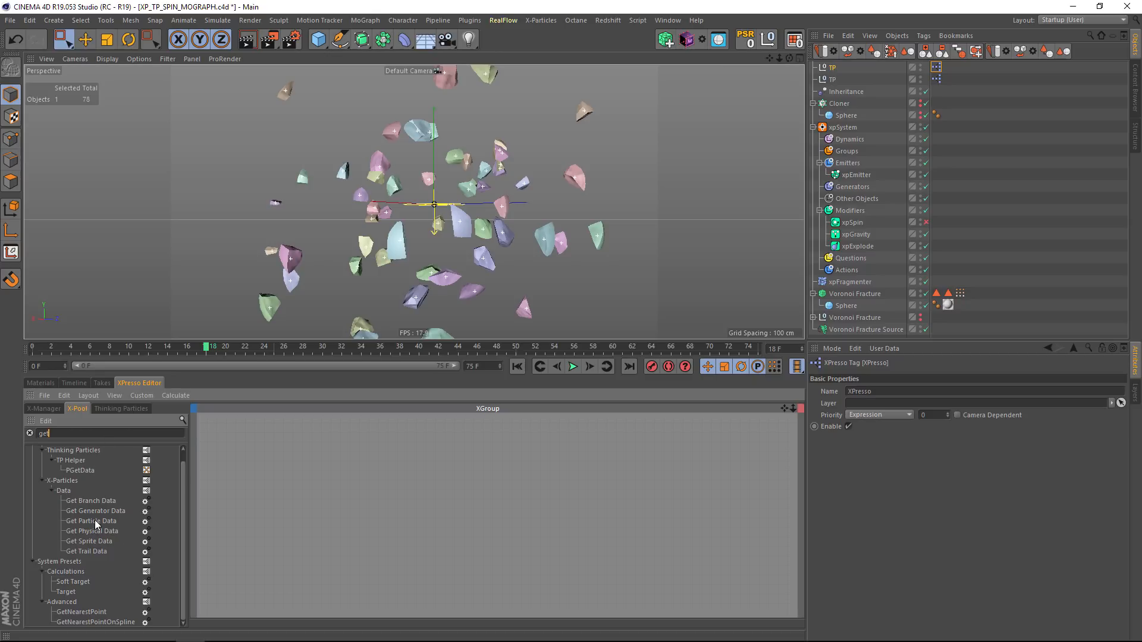
{"action": "left_click", "coordinate": [316, 465]}
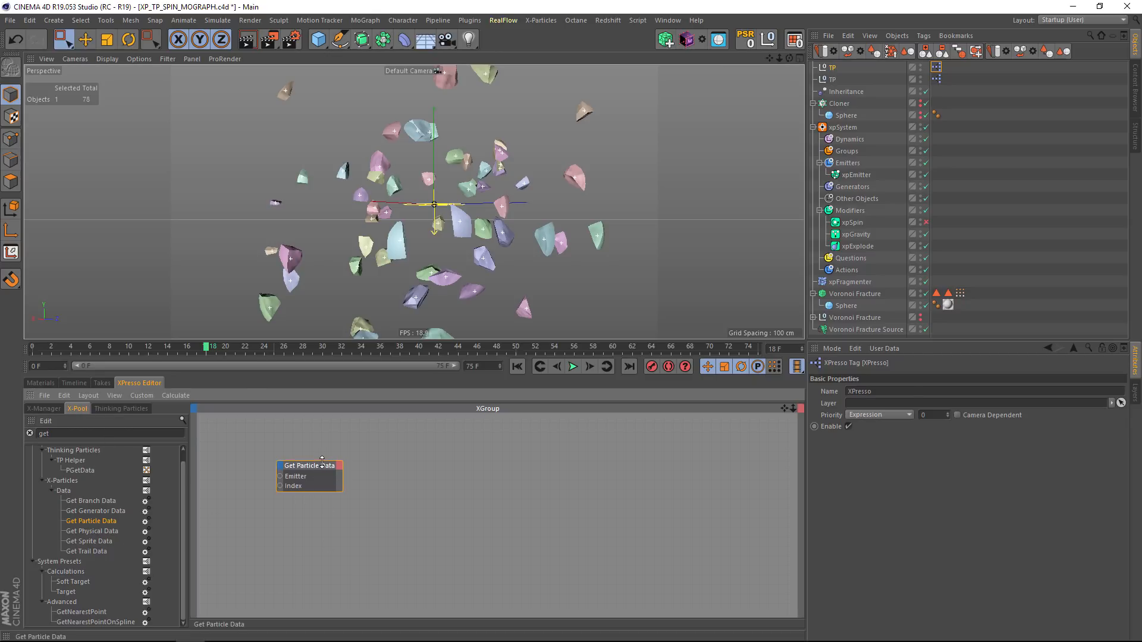
{"action": "left_click", "coordinate": [1121, 401]}
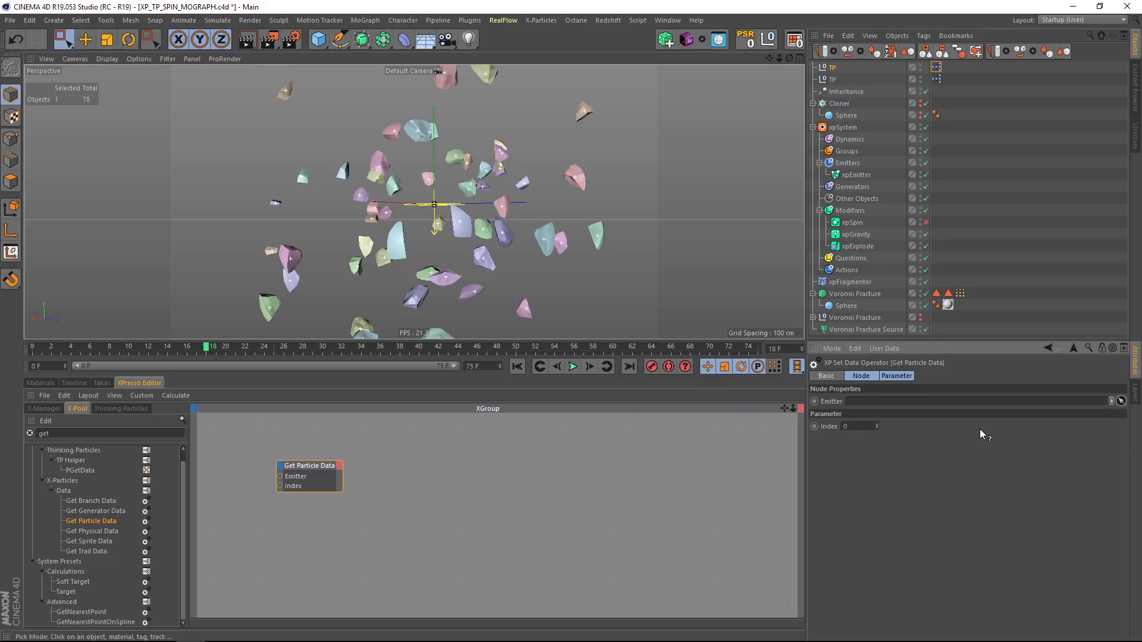
{"action": "left_click", "coordinate": [851, 176]}
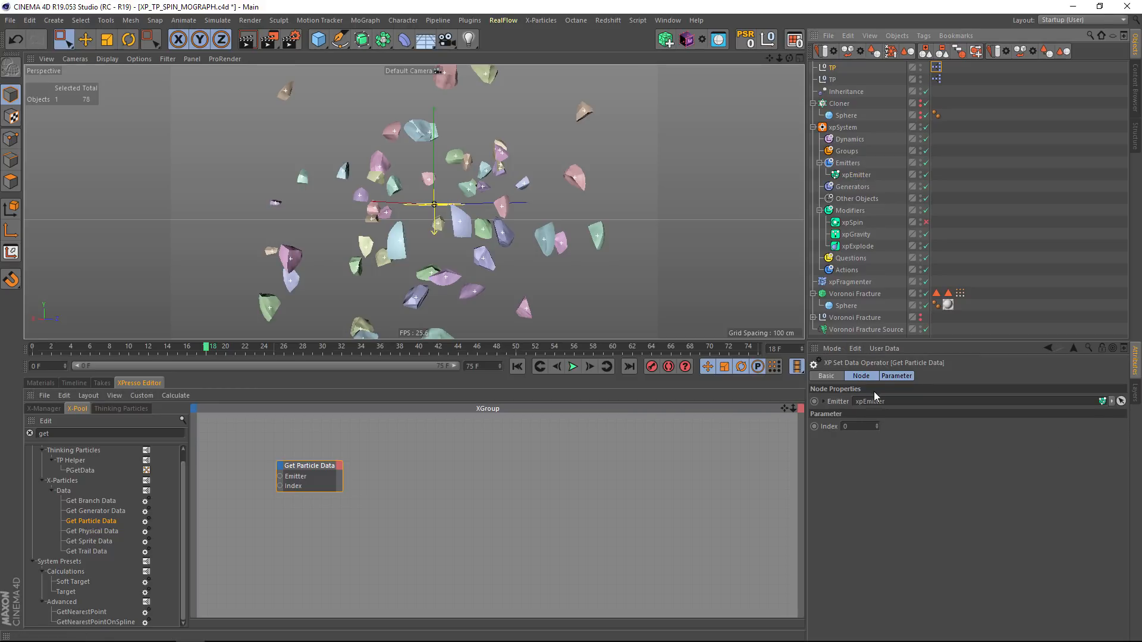
{"action": "left_click", "coordinate": [338, 465]}
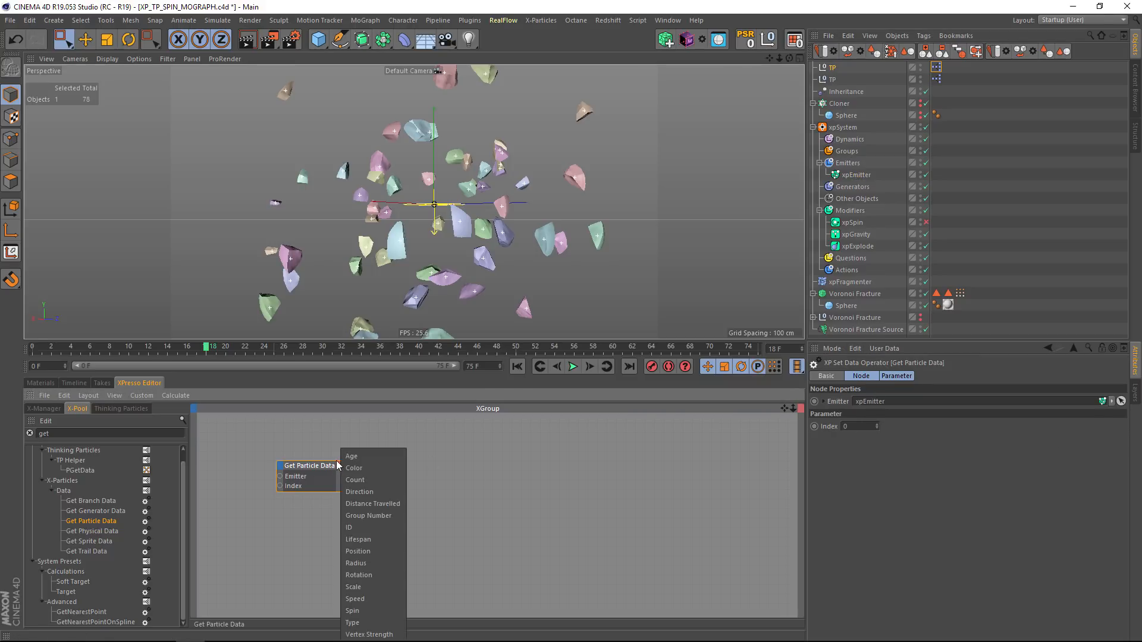
{"action": "left_click", "coordinate": [313, 552]}
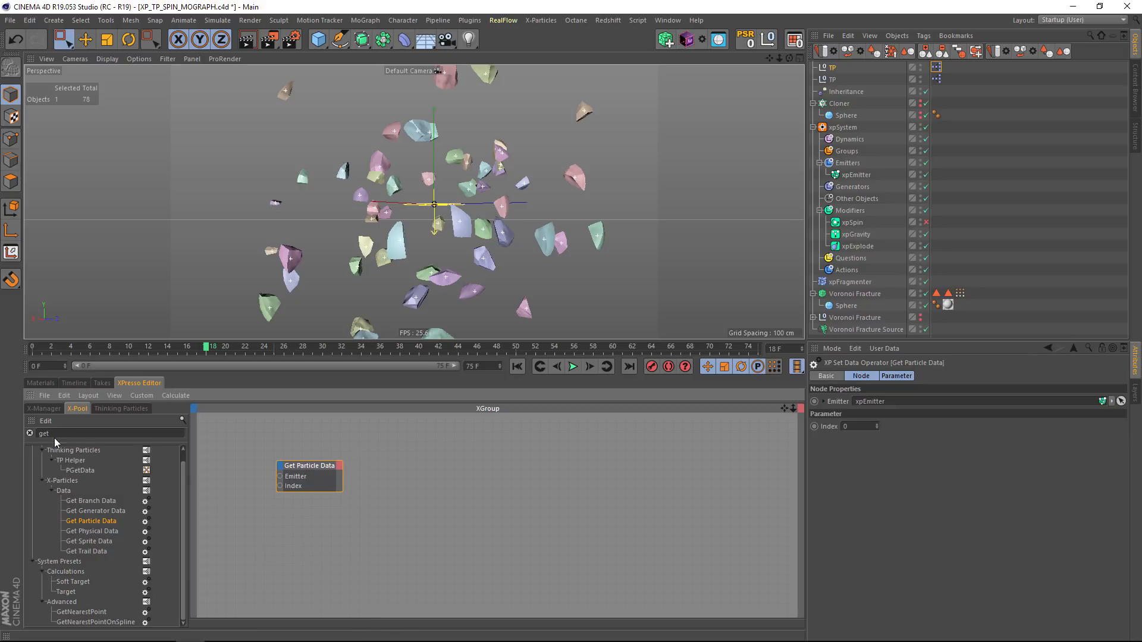
- Add a PSpinConvert node to the XPresso graph beside the Get Particle Data node
{"action": "left_click", "coordinate": [52, 435]}
{"action": "type", "text": "spin"}
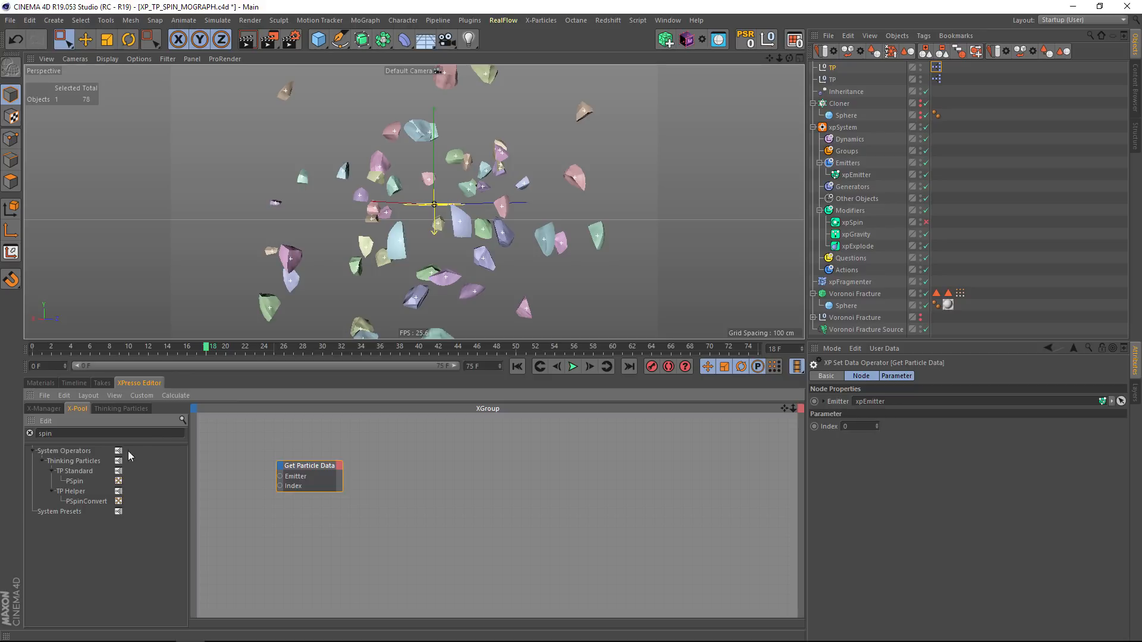
{"action": "left_click_drag", "start_coordinate": [411, 499], "coordinate": [413, 500]}
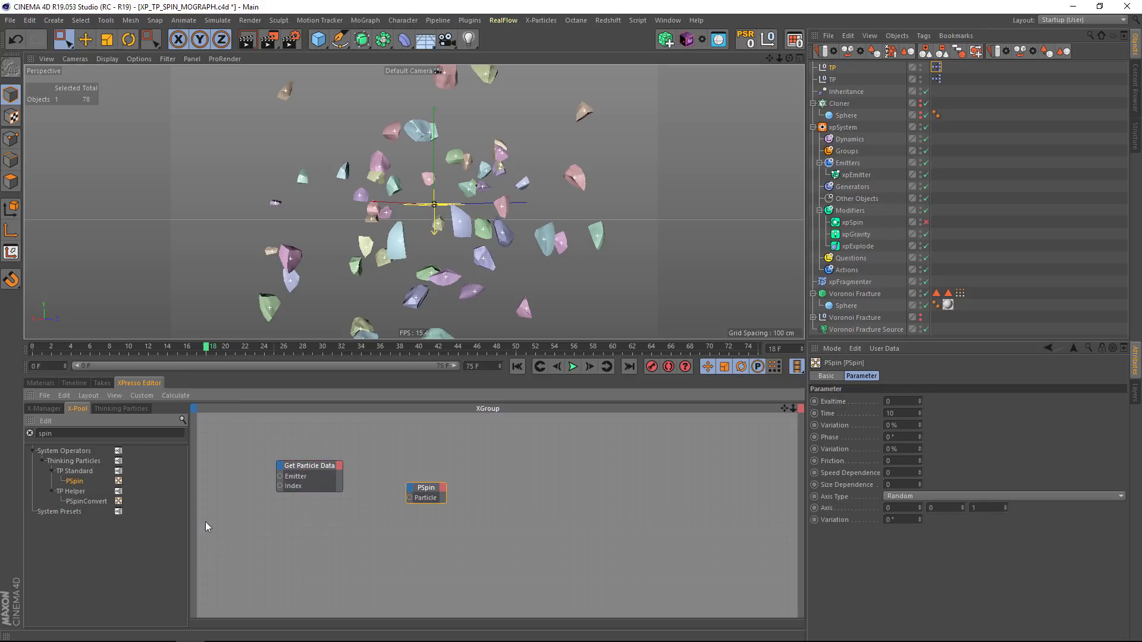
{"action": "key", "text": "Delete"}
{"action": "left_click_drag", "start_coordinate": [83, 501], "coordinate": [450, 465]}
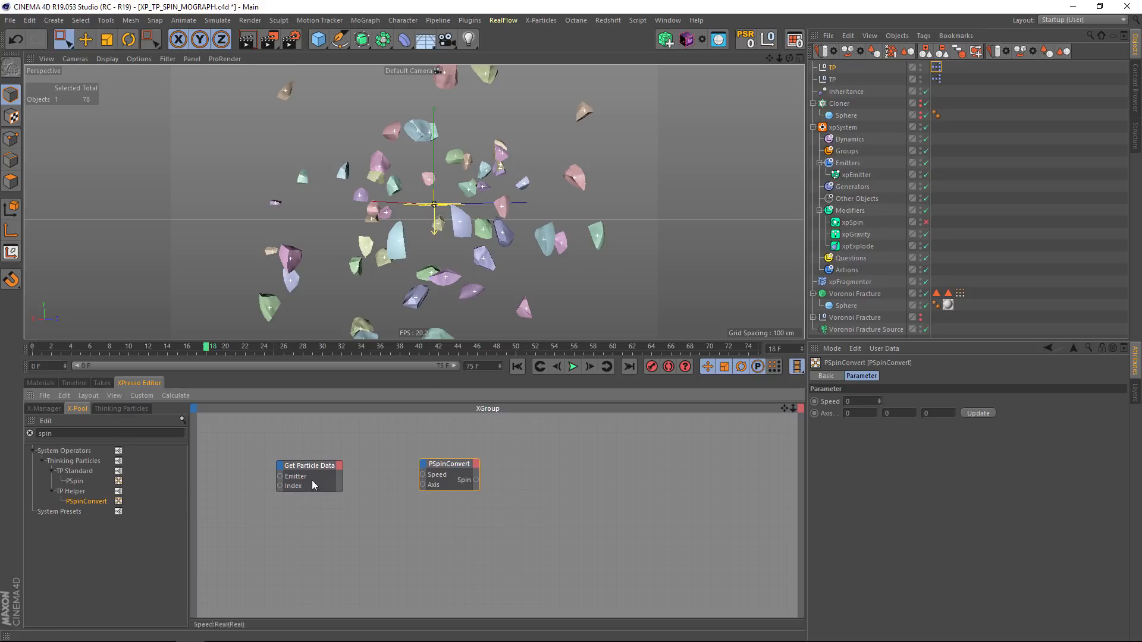
- Add a PSetData node with a Spin input and connect PSpinConvert's Spin output to it
{"action": "left_click_drag", "start_coordinate": [53, 433], "coordinate": [2, 437]}
{"action": "type", "text": "set"}
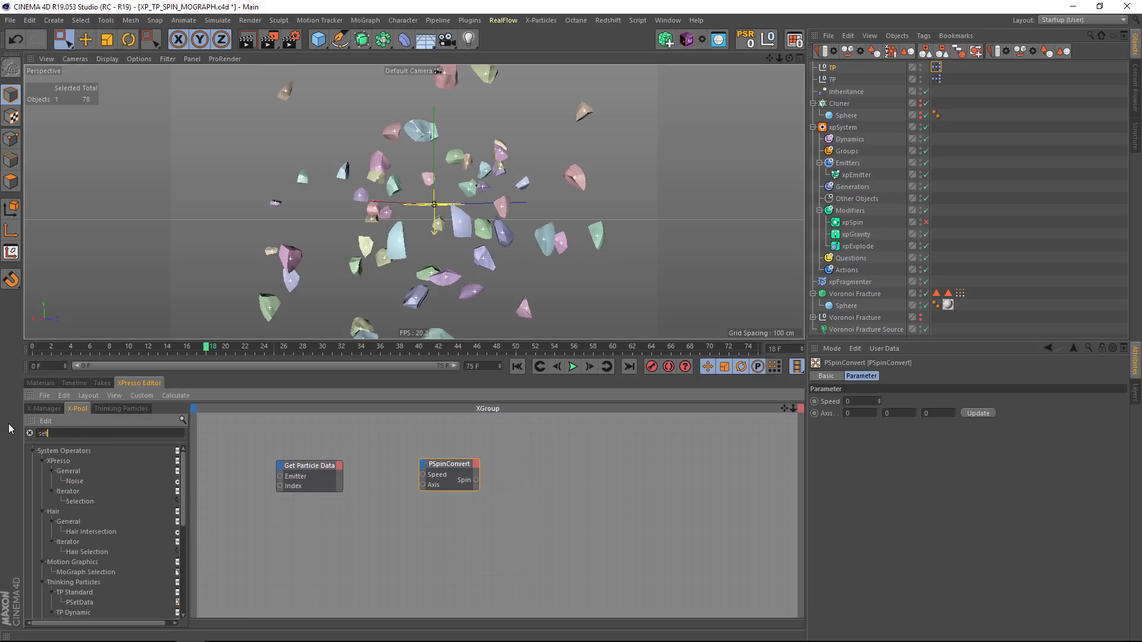
{"action": "left_click_drag", "start_coordinate": [320, 508], "coordinate": [556, 487]}
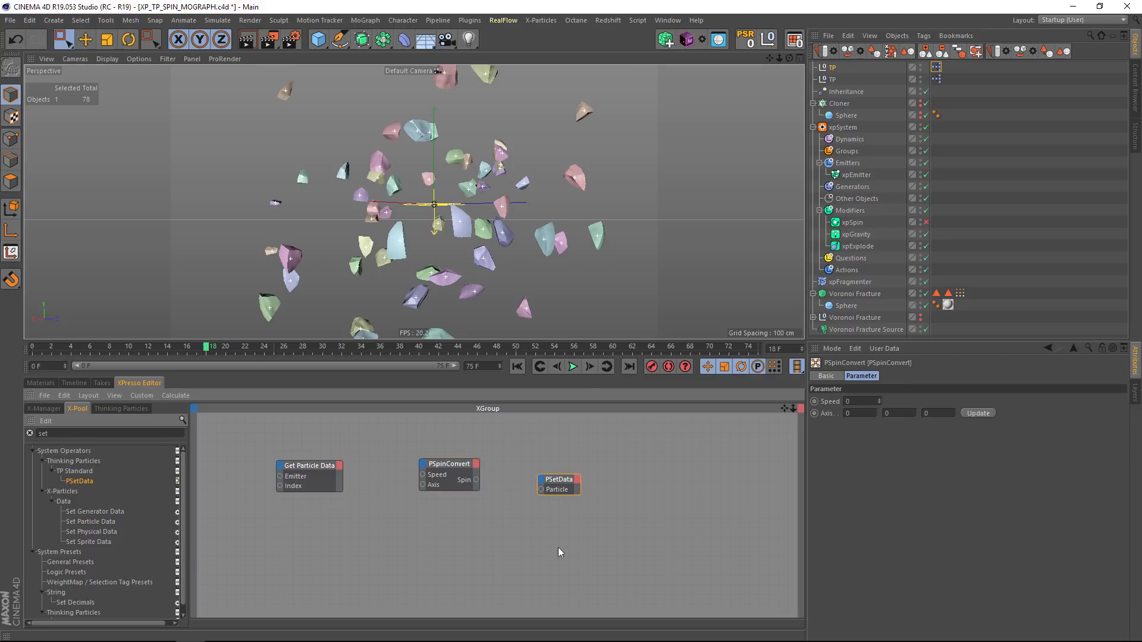
{"action": "left_click", "coordinate": [542, 482]}
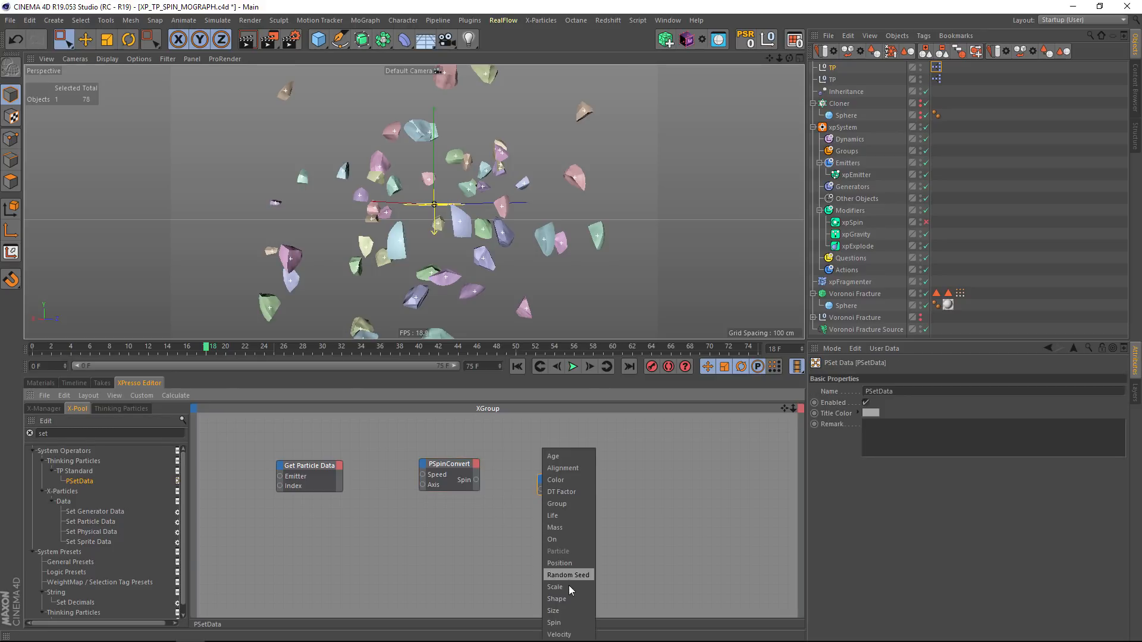
{"action": "left_click", "coordinate": [562, 623]}
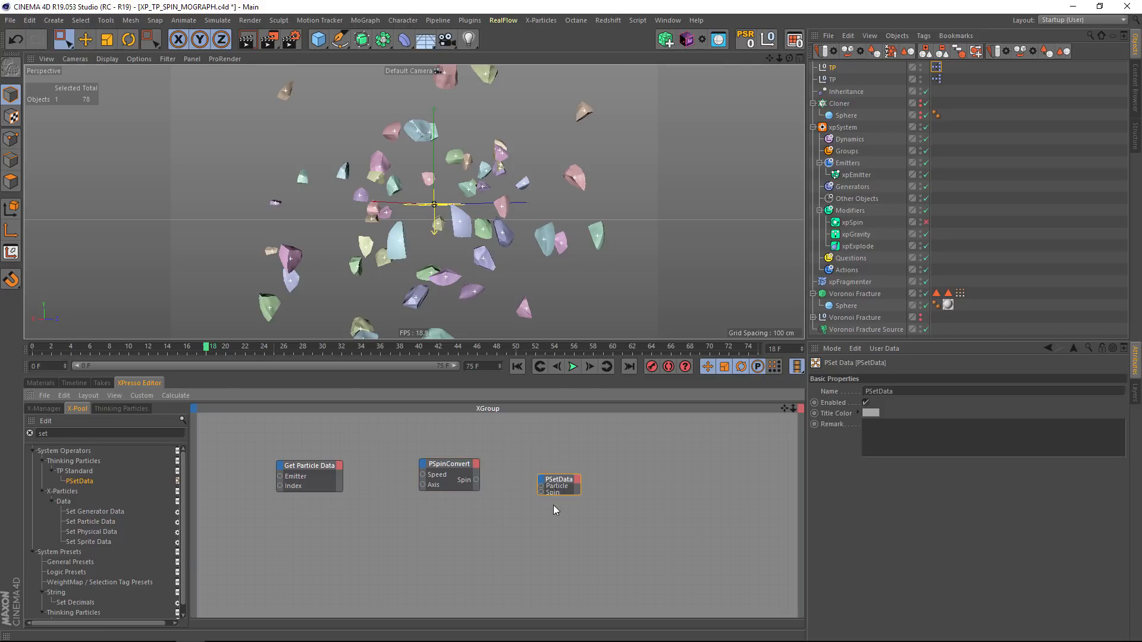
{"action": "left_click_drag", "start_coordinate": [540, 503], "coordinate": [476, 479]}
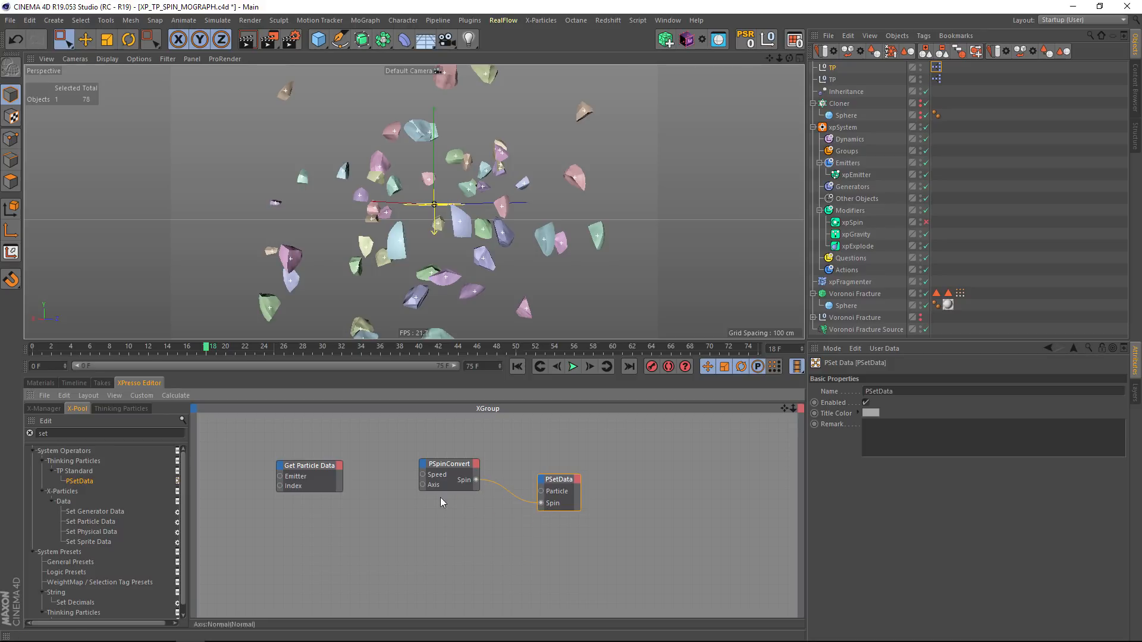
- Add Spin and Speed outputs to the Get Particle Data node and connect Speed to PSpinConvert's Speed input
{"action": "left_click", "coordinate": [339, 465]}
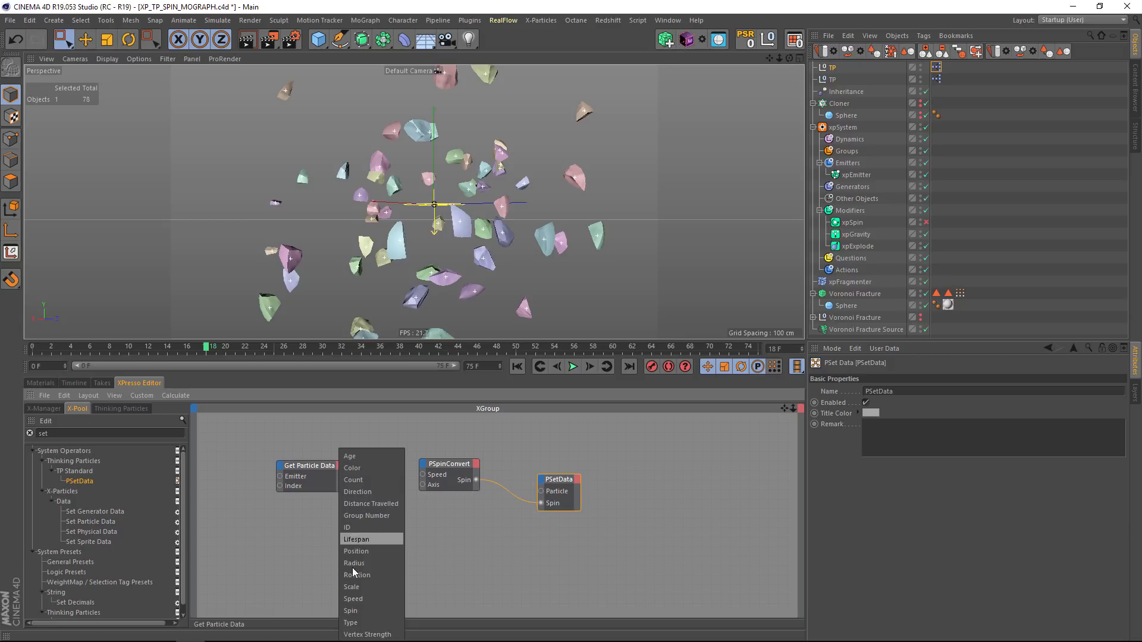
{"action": "left_click", "coordinate": [368, 611]}
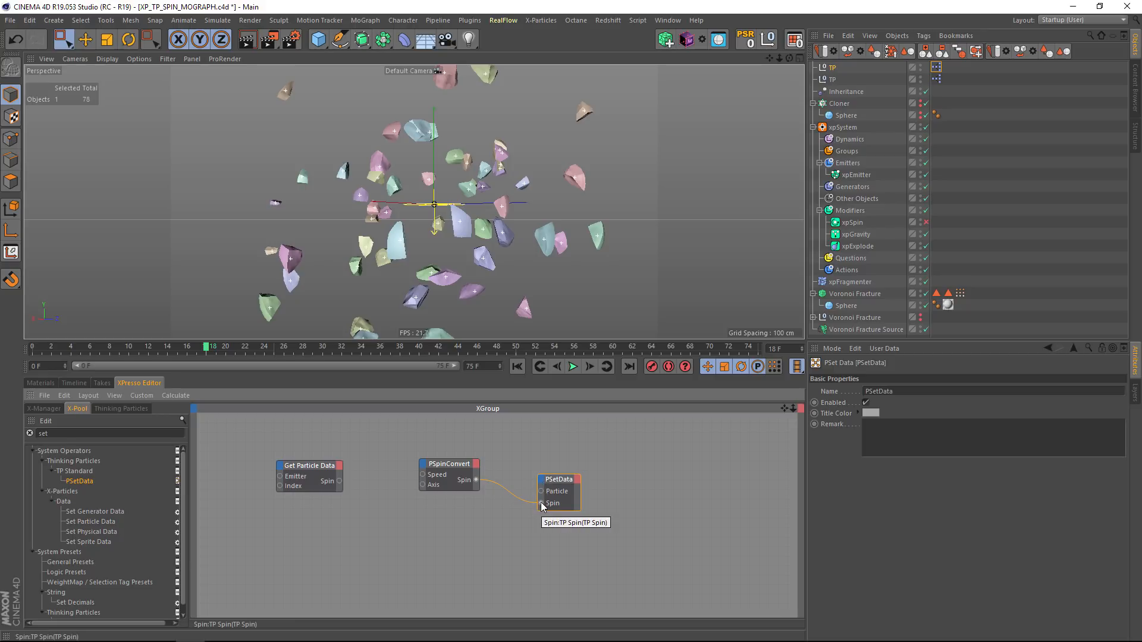
{"action": "left_click_drag", "start_coordinate": [451, 468], "coordinate": [460, 477]}
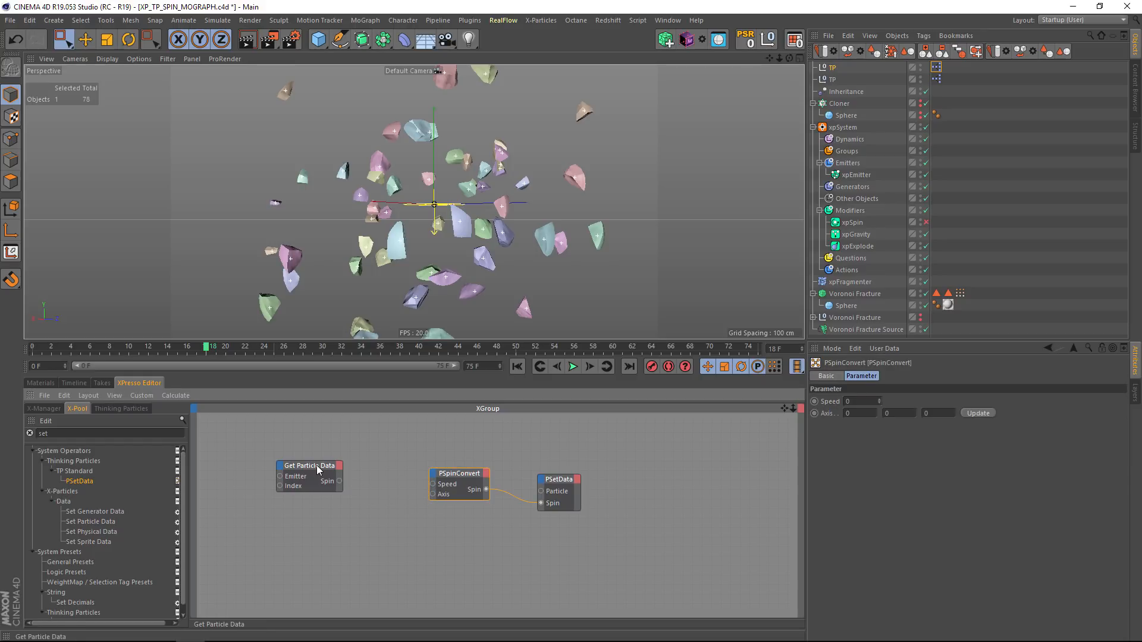
{"action": "left_click_drag", "start_coordinate": [311, 469], "coordinate": [288, 456]}
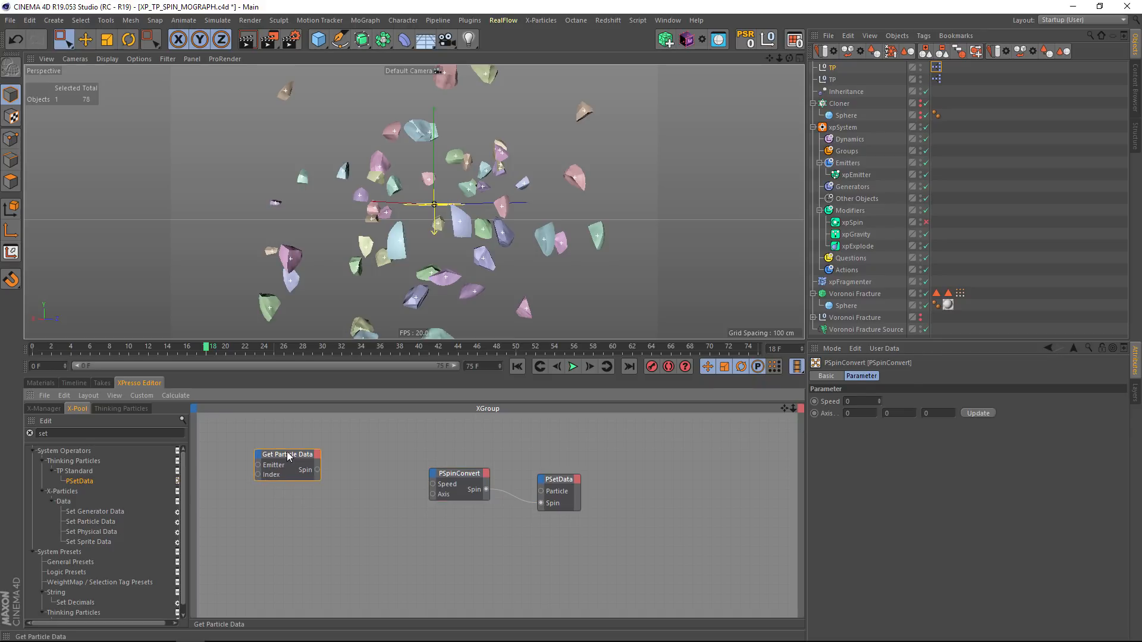
{"action": "left_click", "coordinate": [313, 452]}
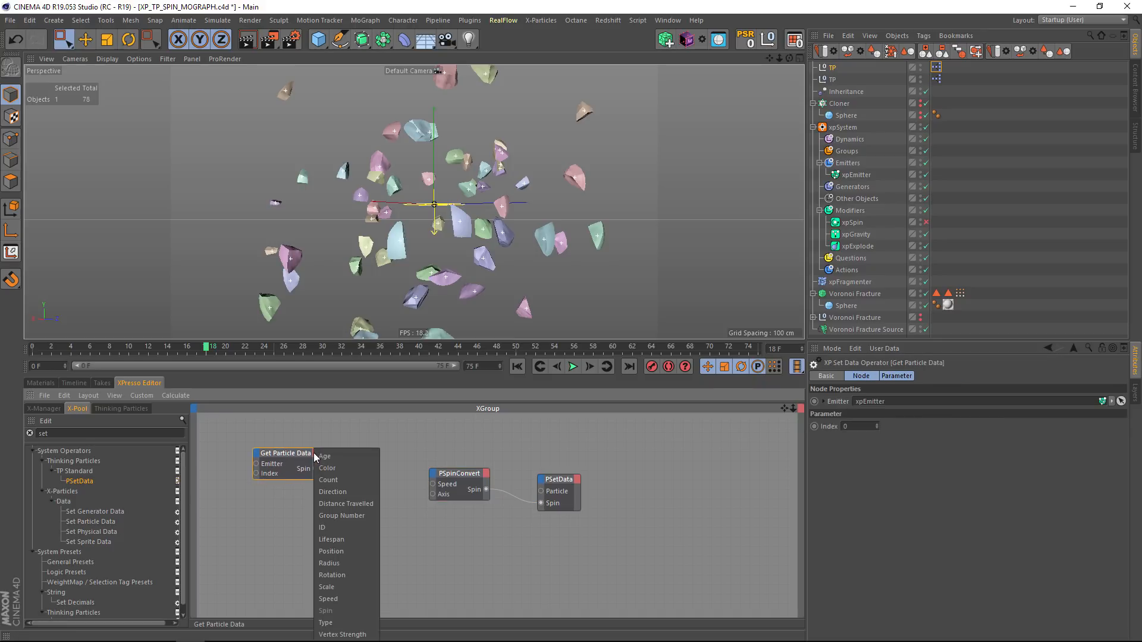
{"action": "left_click", "coordinate": [334, 598]}
{"action": "left_click_drag", "start_coordinate": [316, 474], "coordinate": [432, 484]}
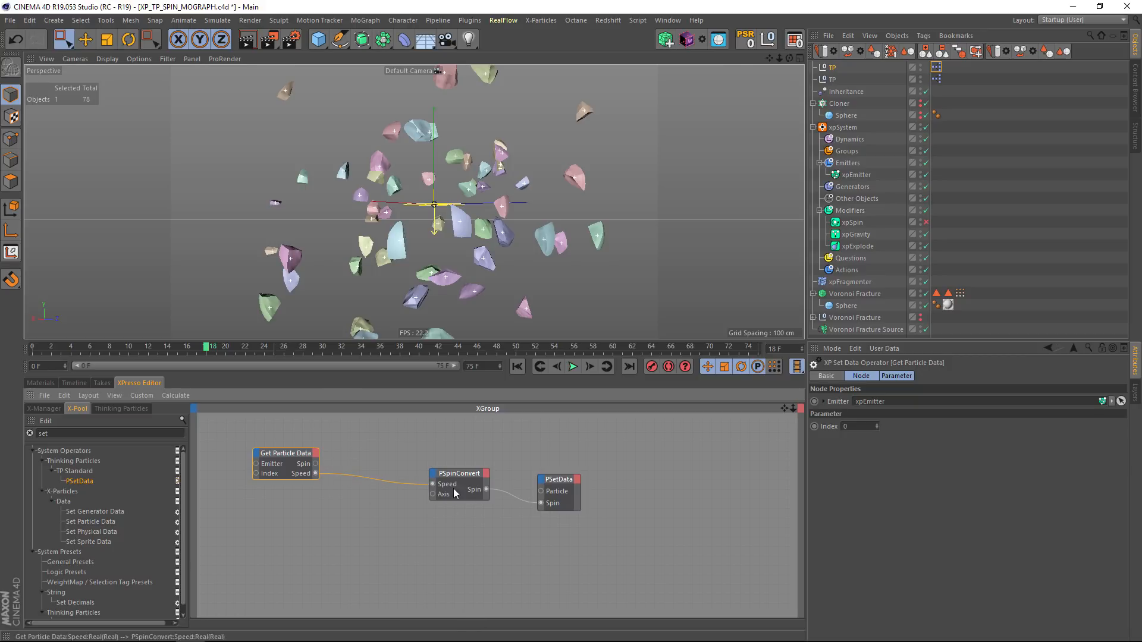
- Add a Rotation output to Get Particle Data and feed it through a Universal adapter set to Normal into PSpinConvert's Axis input
{"action": "left_click", "coordinate": [315, 454]}
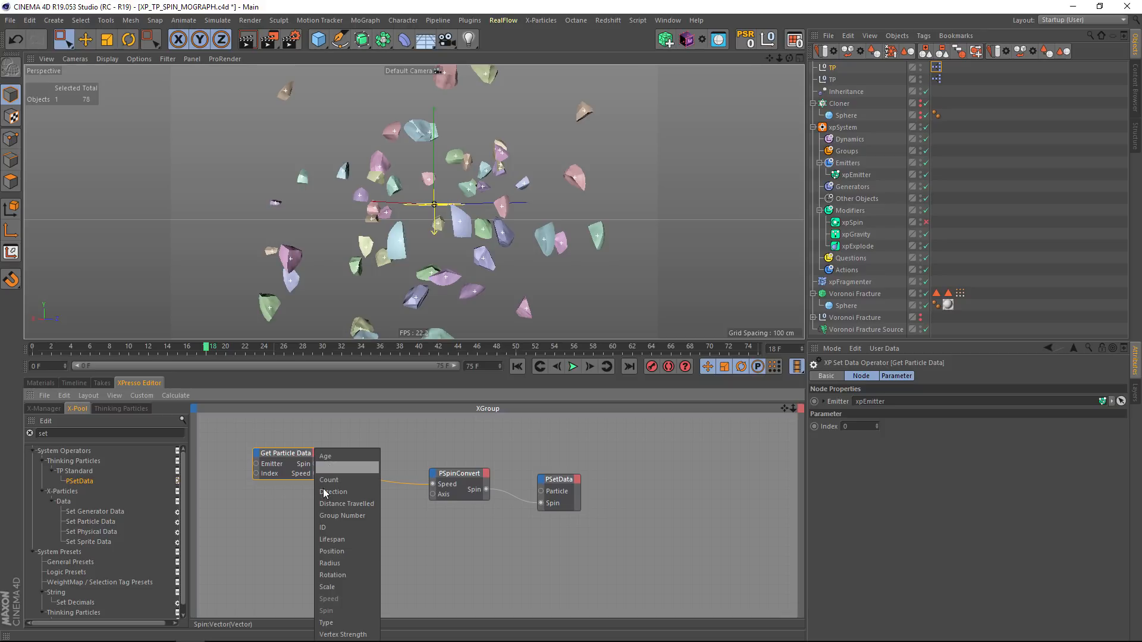
{"action": "left_click", "coordinate": [336, 574]}
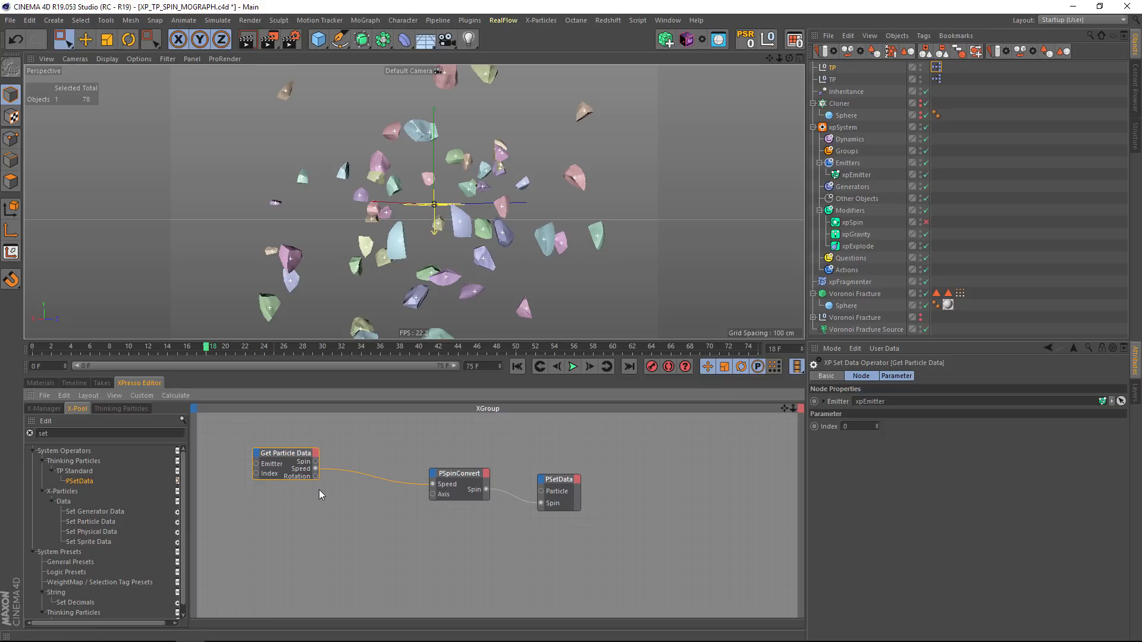
{"action": "right_click", "coordinate": [347, 501]}
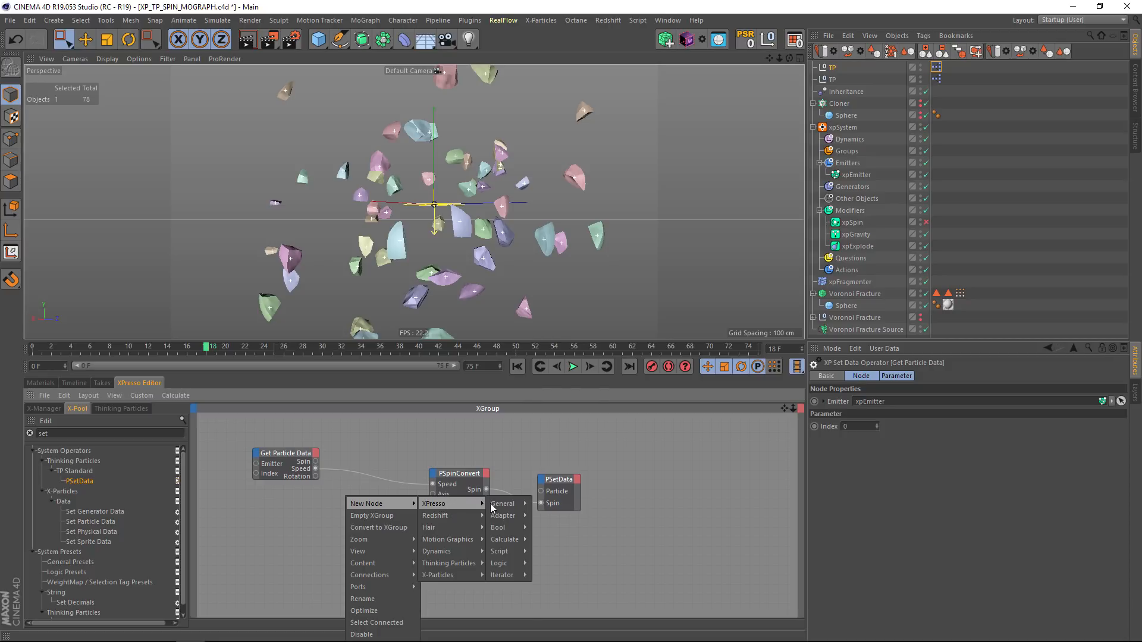
{"action": "mouse_move", "coordinate": [509, 504]}
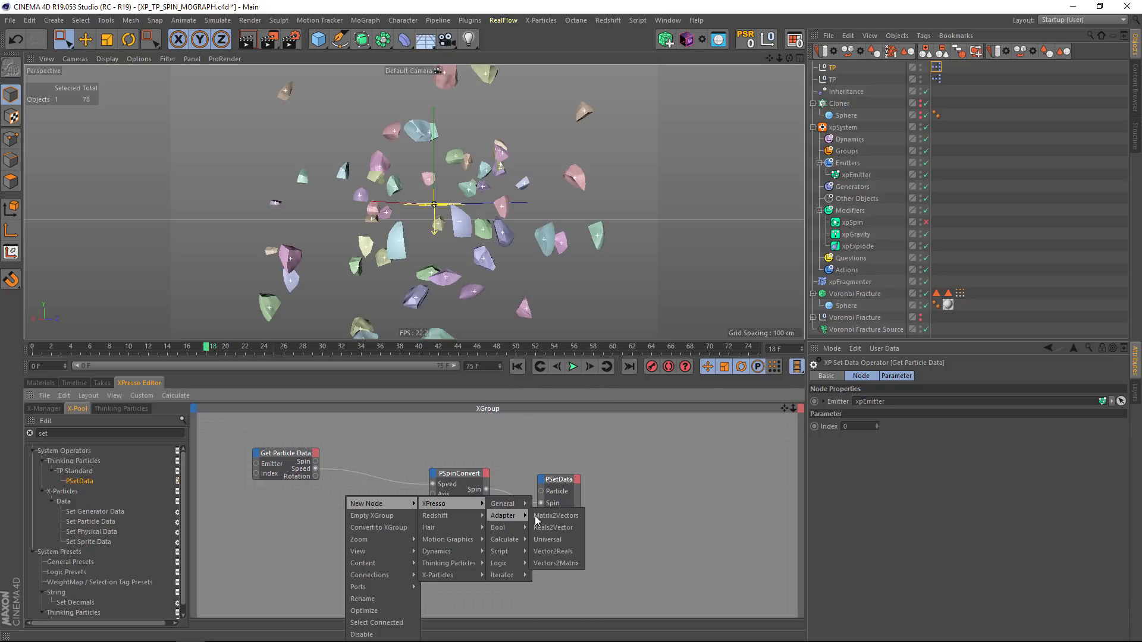
{"action": "left_click", "coordinate": [558, 537]}
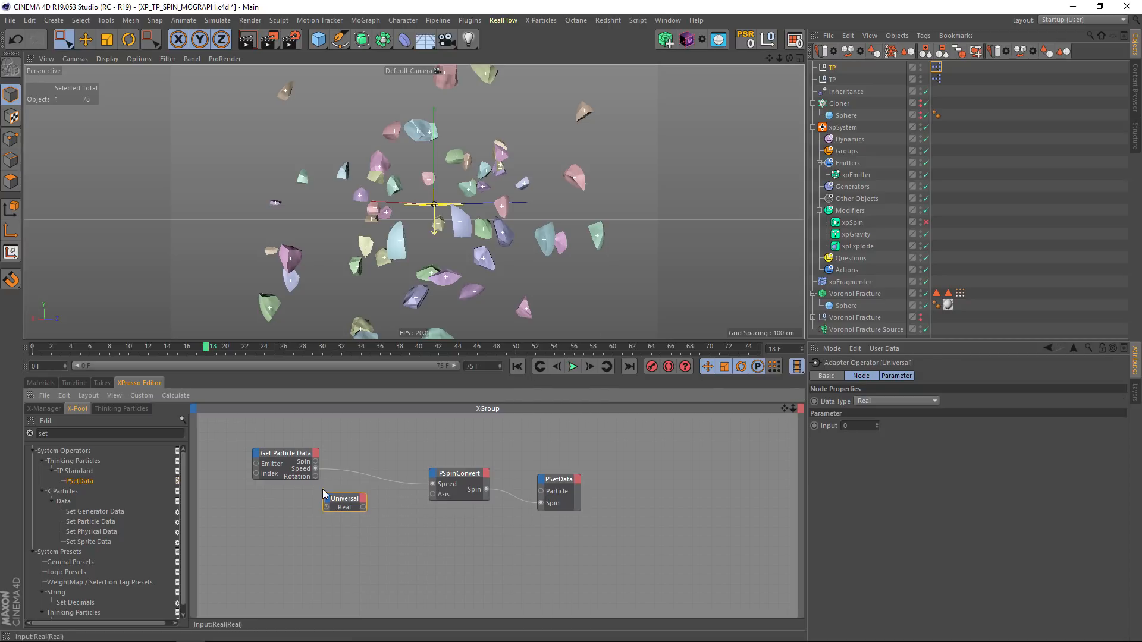
{"action": "left_click_drag", "start_coordinate": [317, 479], "coordinate": [316, 469]}
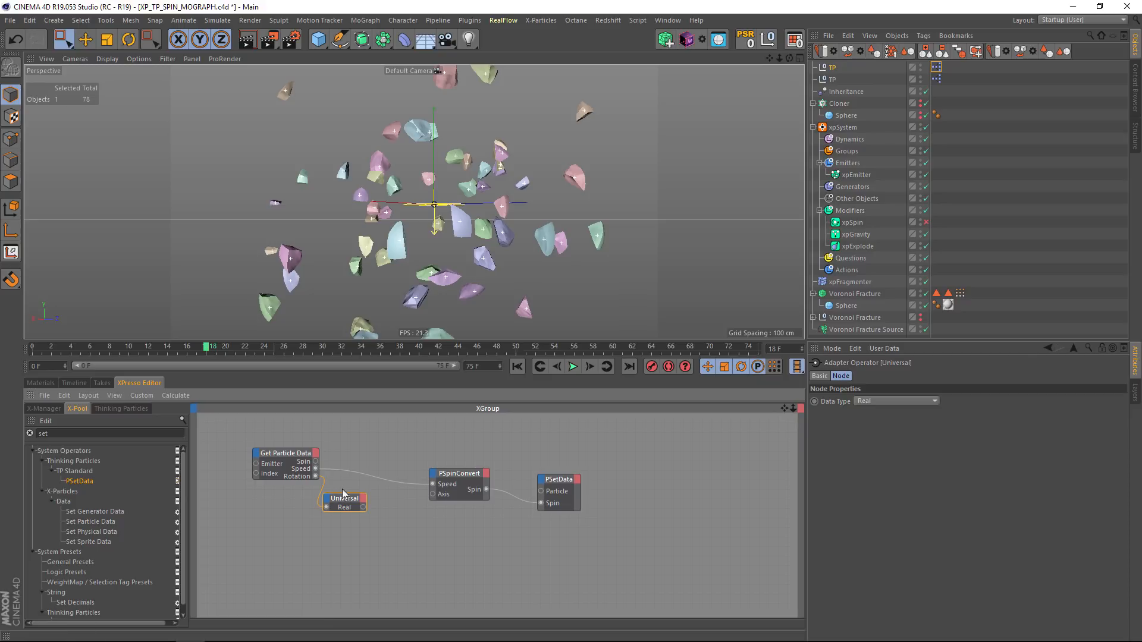
{"action": "left_click", "coordinate": [902, 402]}
{"action": "left_click", "coordinate": [880, 404]}
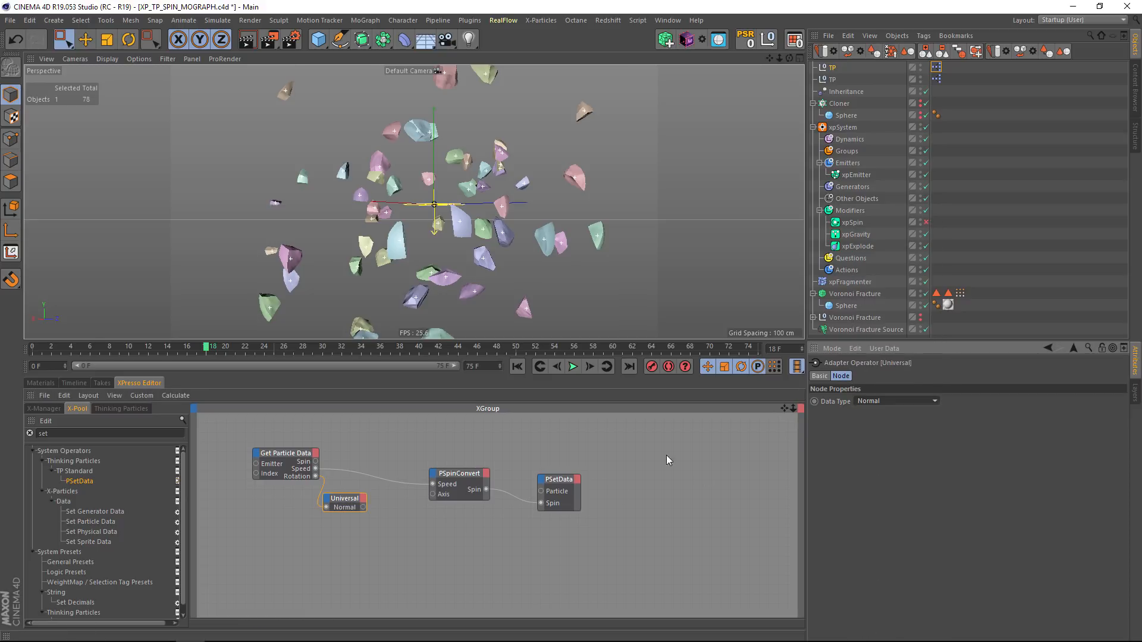
{"action": "left_click_drag", "start_coordinate": [437, 491], "coordinate": [433, 493]}
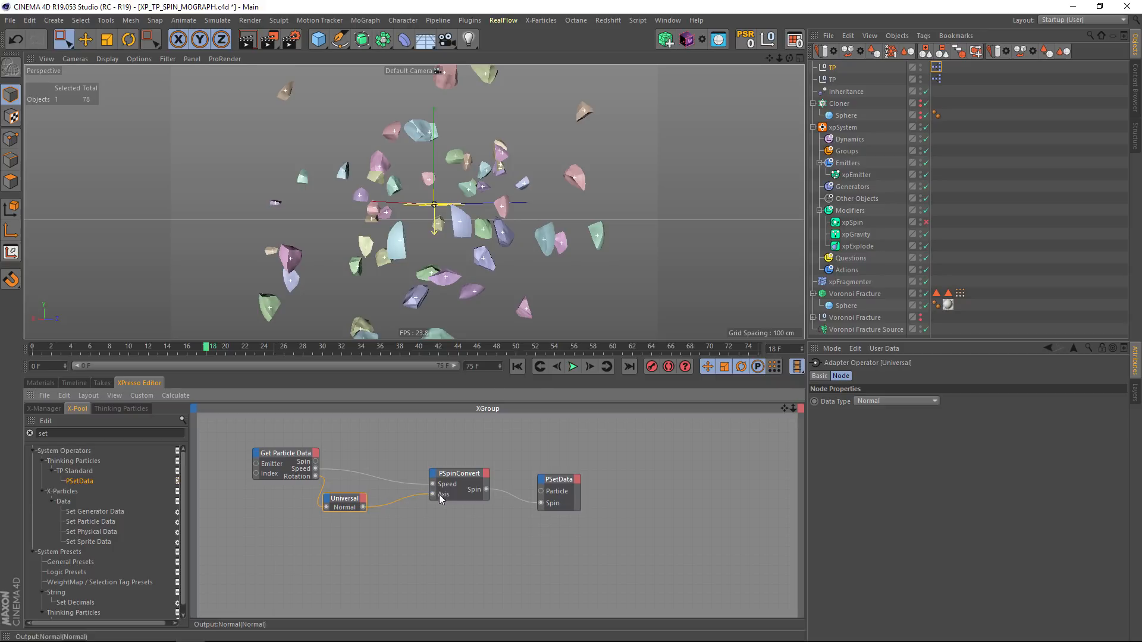
- Add a P Pass node, connect its All output to PSetData's Particle input, and play the animation from the first frame
{"action": "left_click", "coordinate": [516, 366]}
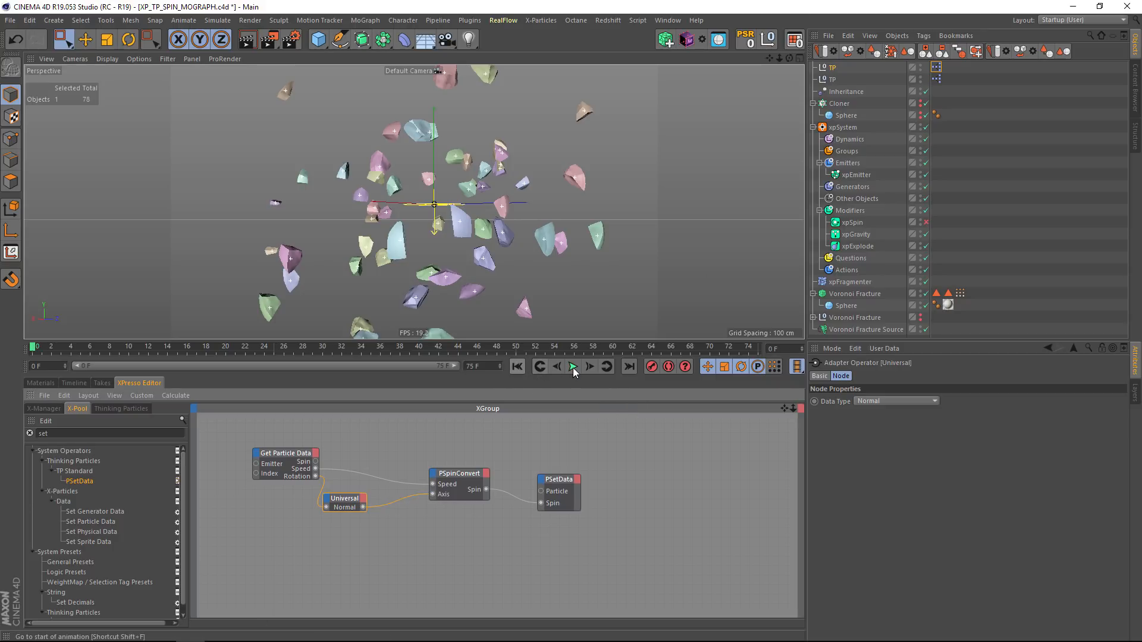
{"action": "left_click", "coordinate": [559, 480]}
{"action": "left_click_drag", "start_coordinate": [563, 503], "coordinate": [592, 464]}
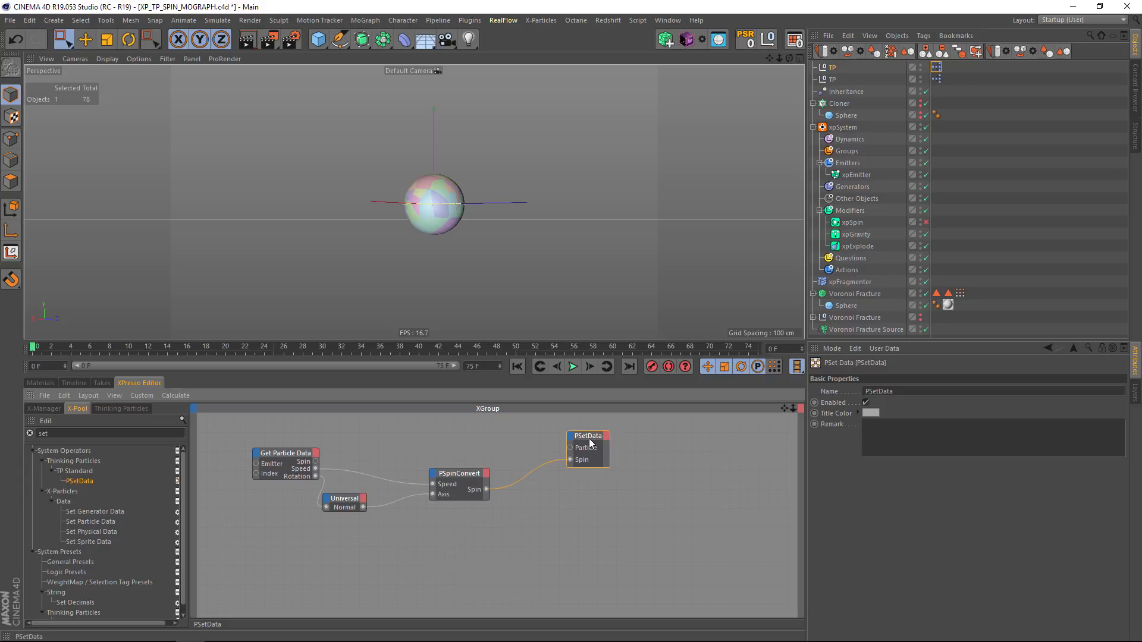
{"action": "left_click", "coordinate": [43, 408]}
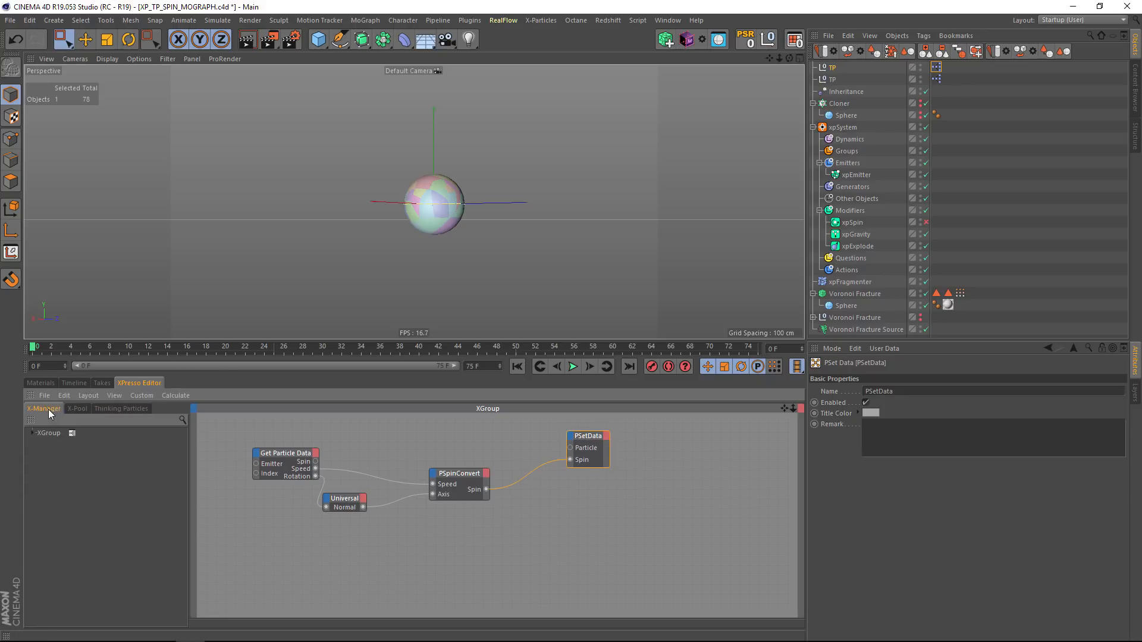
{"action": "left_click", "coordinate": [105, 409]}
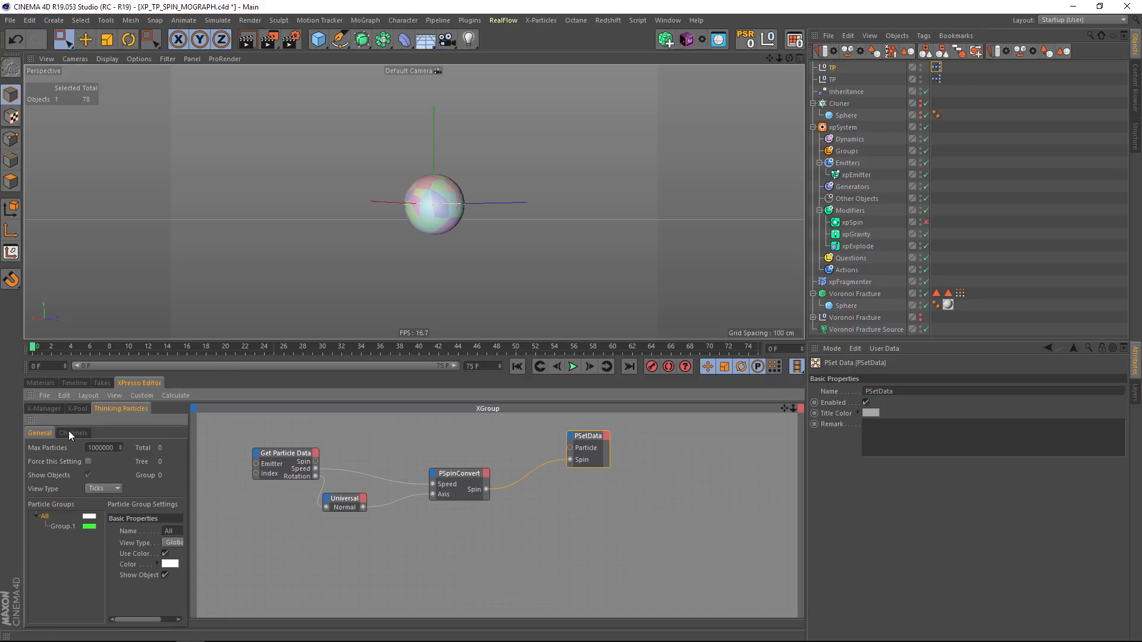
{"action": "left_click", "coordinate": [77, 409]}
{"action": "type", "text": "pass"}
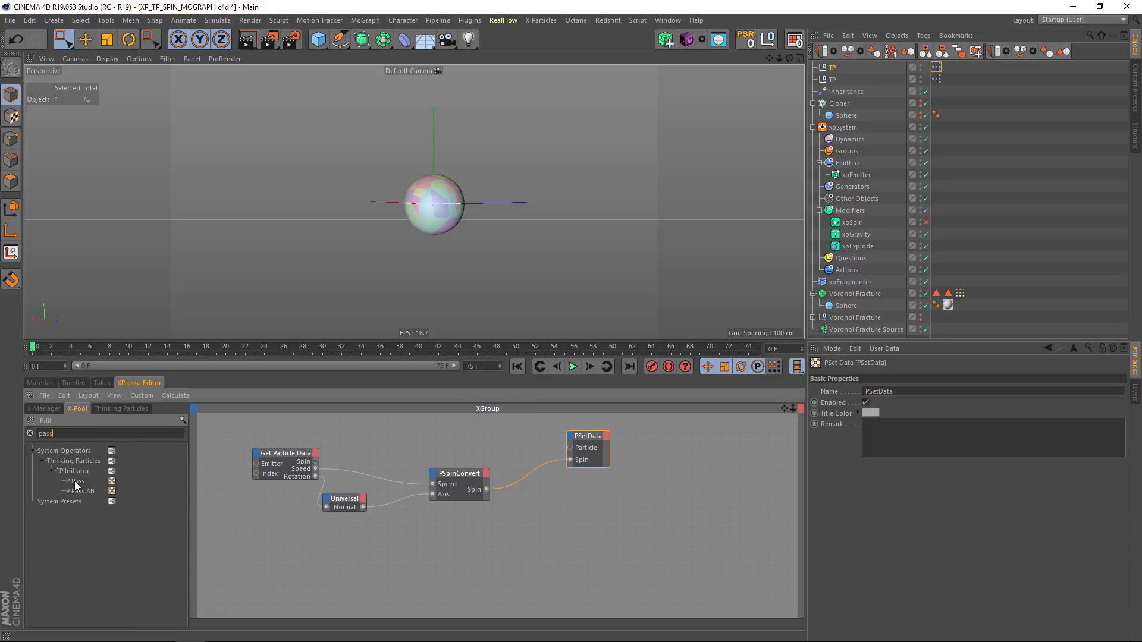
{"action": "left_click_drag", "start_coordinate": [472, 441], "coordinate": [472, 440]}
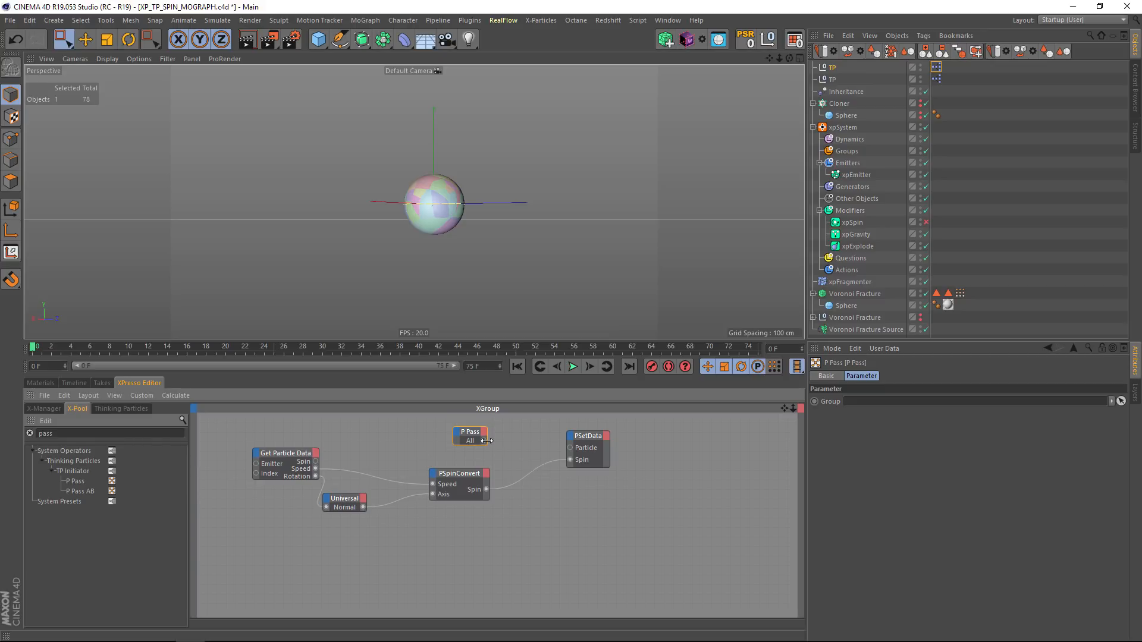
{"action": "left_click", "coordinate": [586, 445]}
{"action": "left_click", "coordinate": [587, 435]}
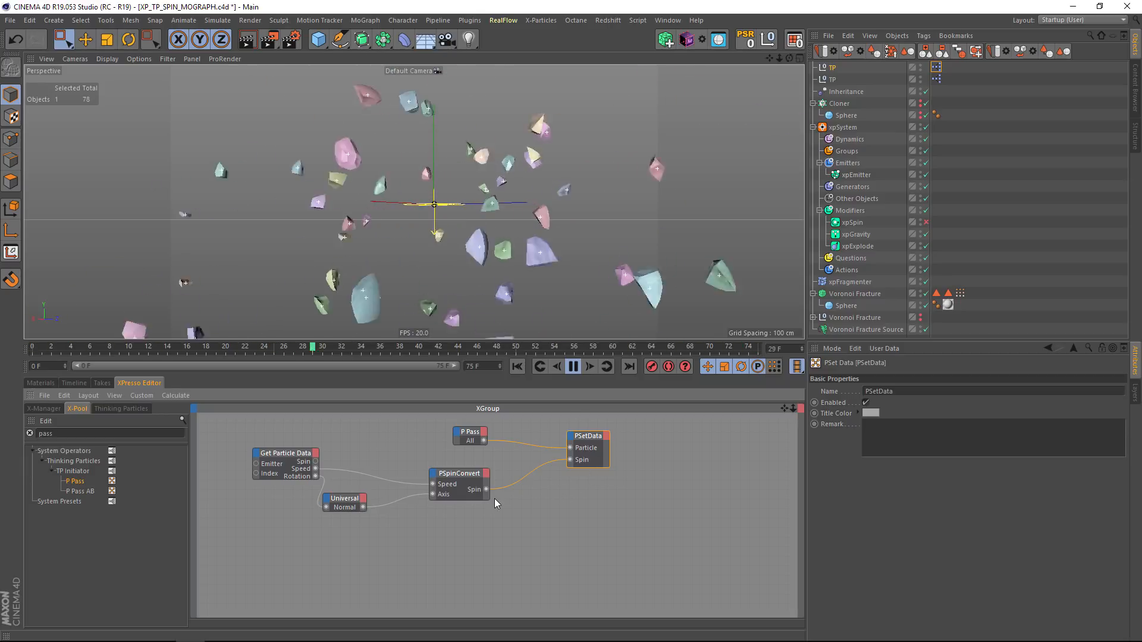
- Tidy the node graph, placing P Pass beside PSetData and PSpinConvert further away from Get Particle Data
{"action": "left_click_drag", "start_coordinate": [438, 488], "coordinate": [425, 490]}
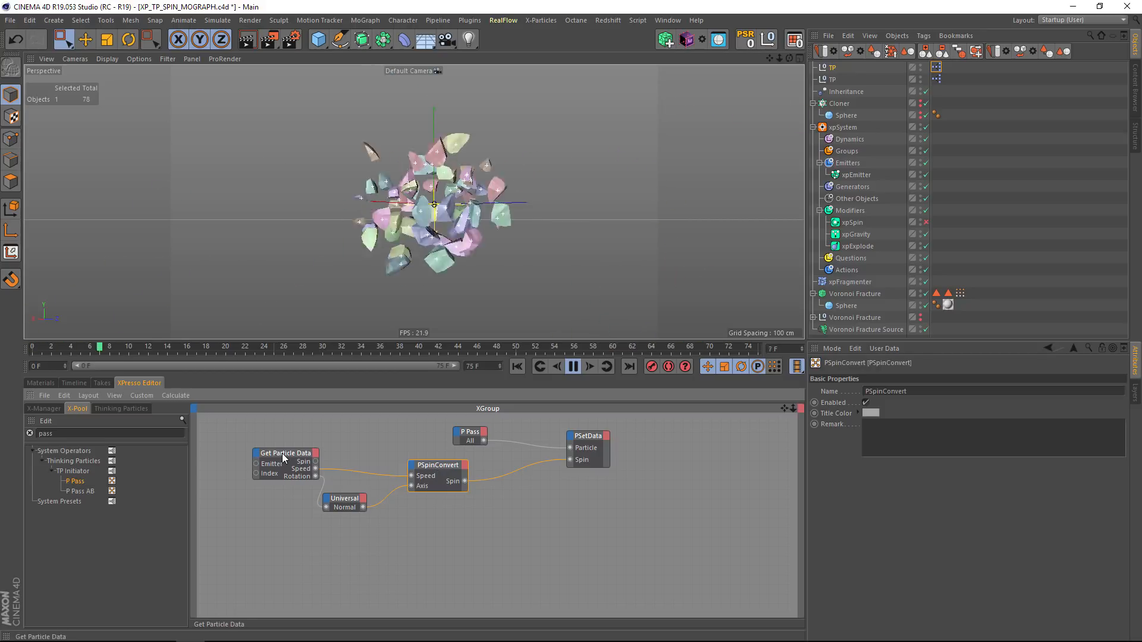
{"action": "left_click_drag", "start_coordinate": [282, 452], "coordinate": [276, 455]}
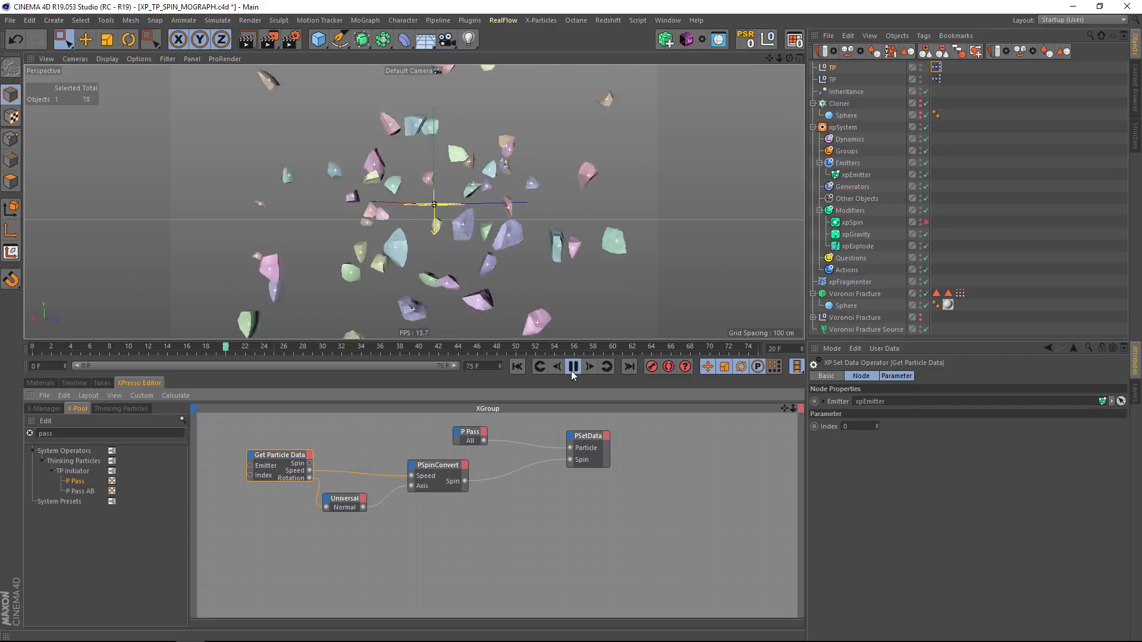
{"action": "left_click_drag", "start_coordinate": [441, 465], "coordinate": [485, 482]}
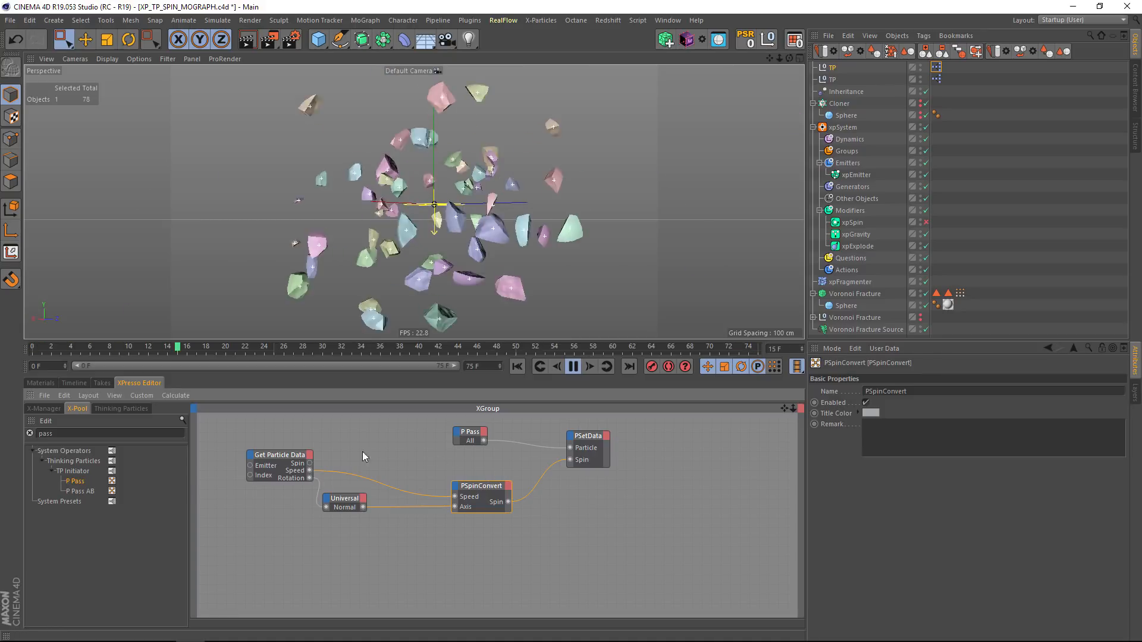
{"action": "left_click", "coordinate": [479, 438]}
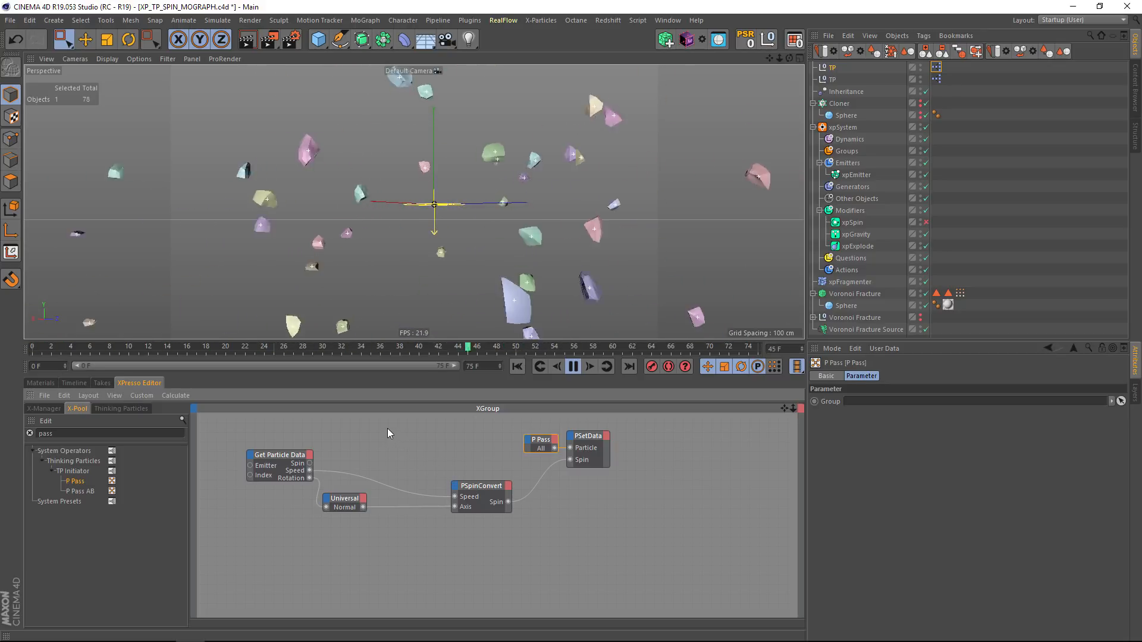
- Remove Get Particle Data's unused Spin output and insert a Range Mapper between its Speed output and PSpinConvert's Speed input
{"action": "left_click", "coordinate": [309, 464]}
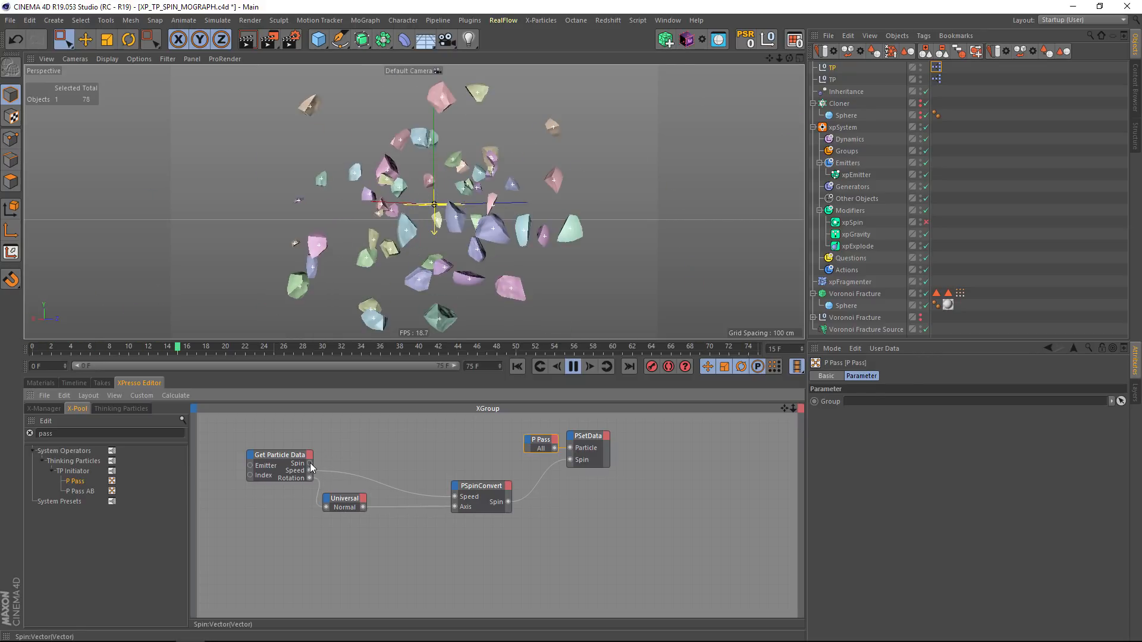
{"action": "right_click", "coordinate": [356, 442]}
{"action": "mouse_move", "coordinate": [422, 445]}
{"action": "mouse_move", "coordinate": [464, 448]}
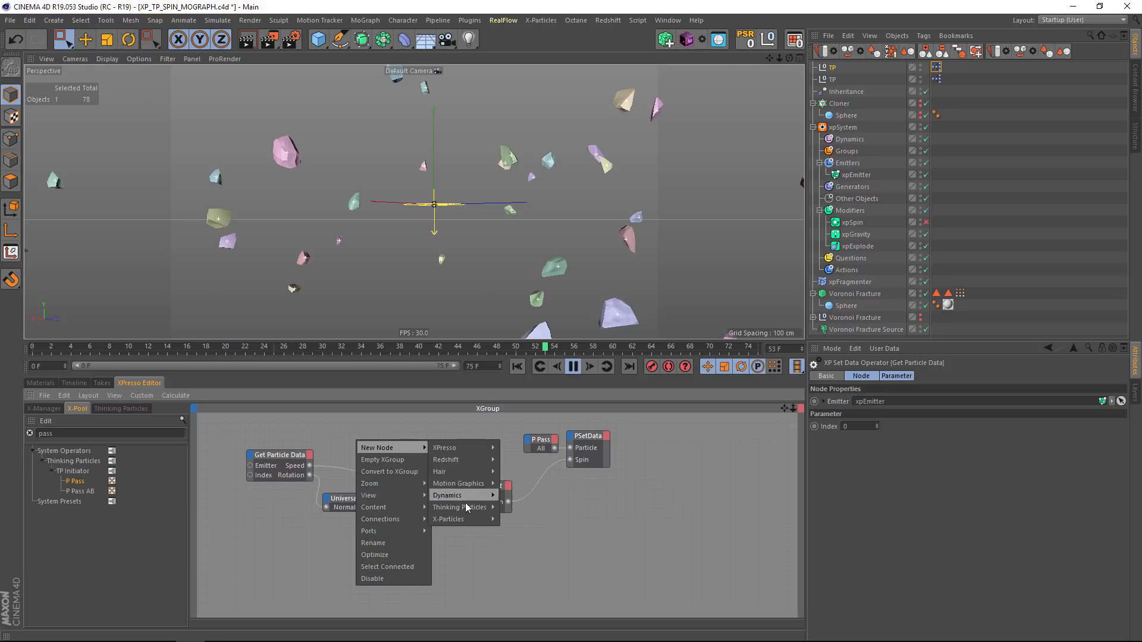
{"action": "mouse_move", "coordinate": [527, 484]}
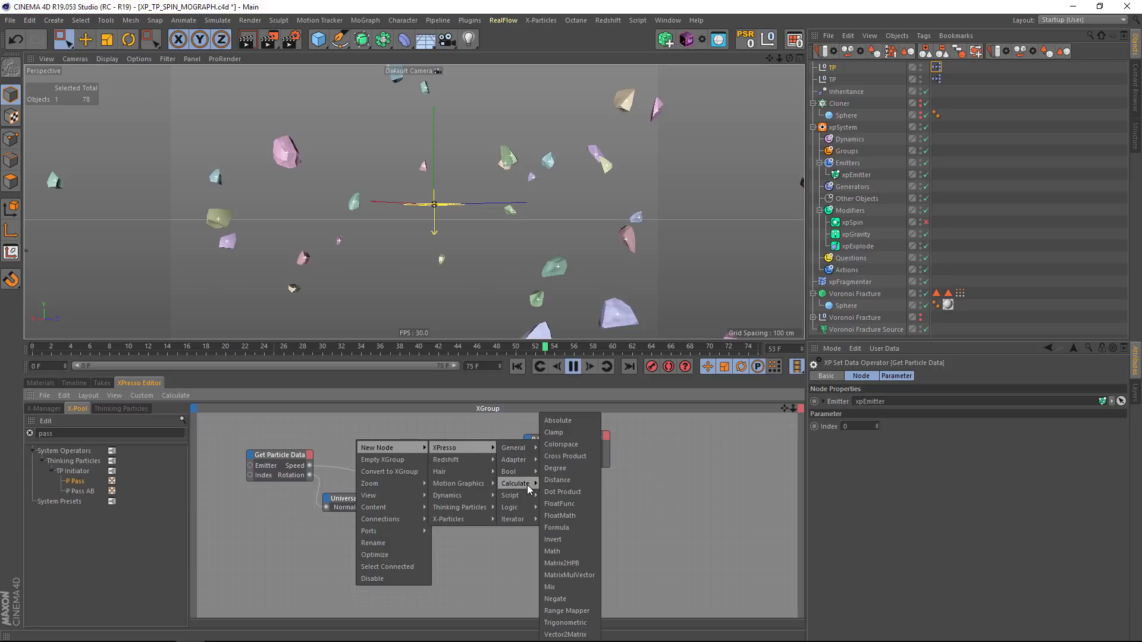
{"action": "left_click", "coordinate": [585, 613]}
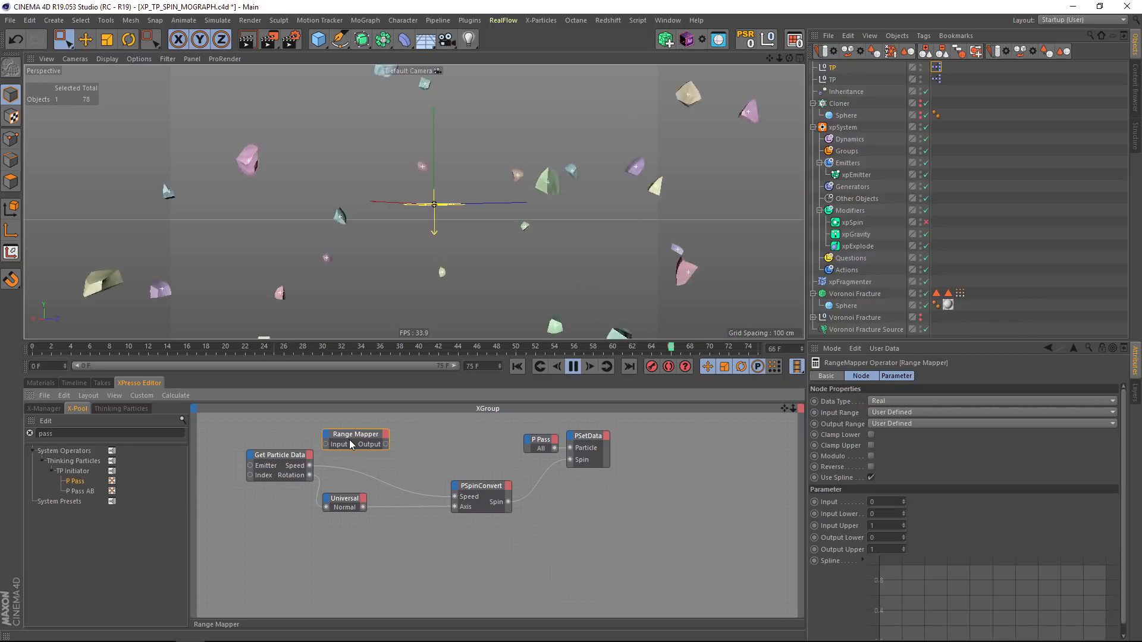
{"action": "left_click_drag", "start_coordinate": [310, 466], "coordinate": [363, 448]}
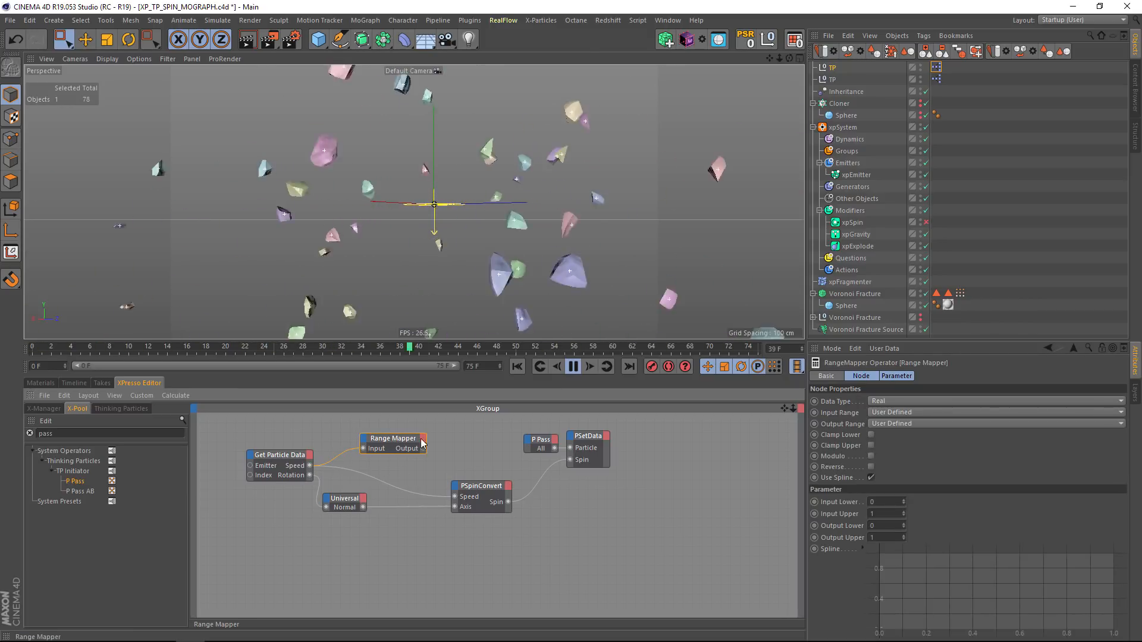
{"action": "left_click_drag", "start_coordinate": [422, 449], "coordinate": [456, 497]}
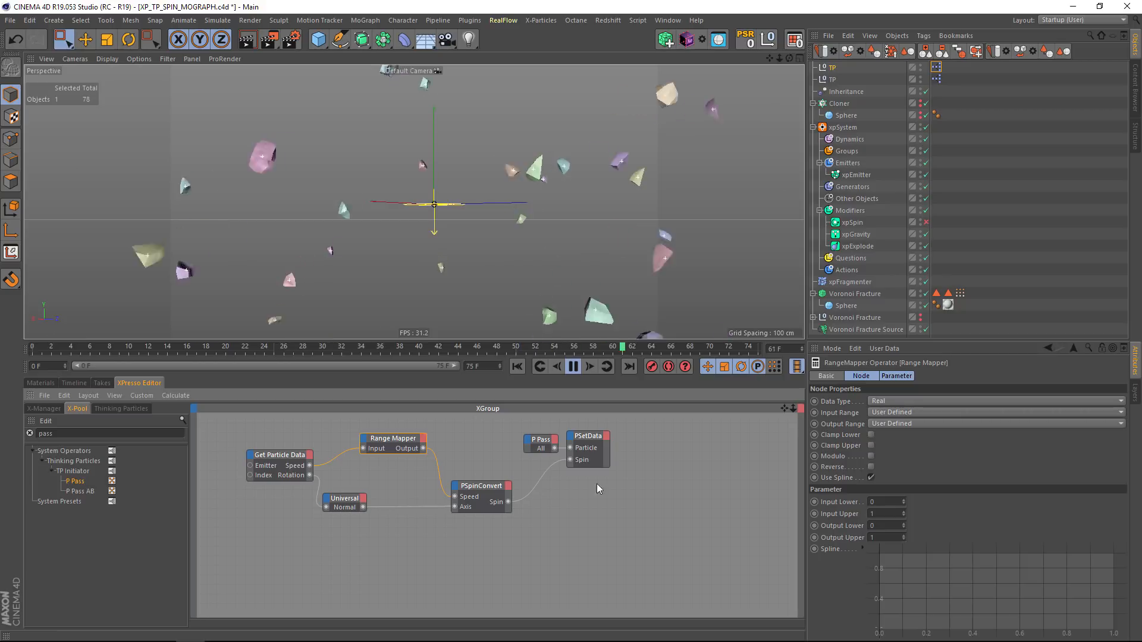
- Try a very small fractional Output Upper value, starting with .0111, on the Range Mapper
{"action": "left_click", "coordinate": [877, 514]}
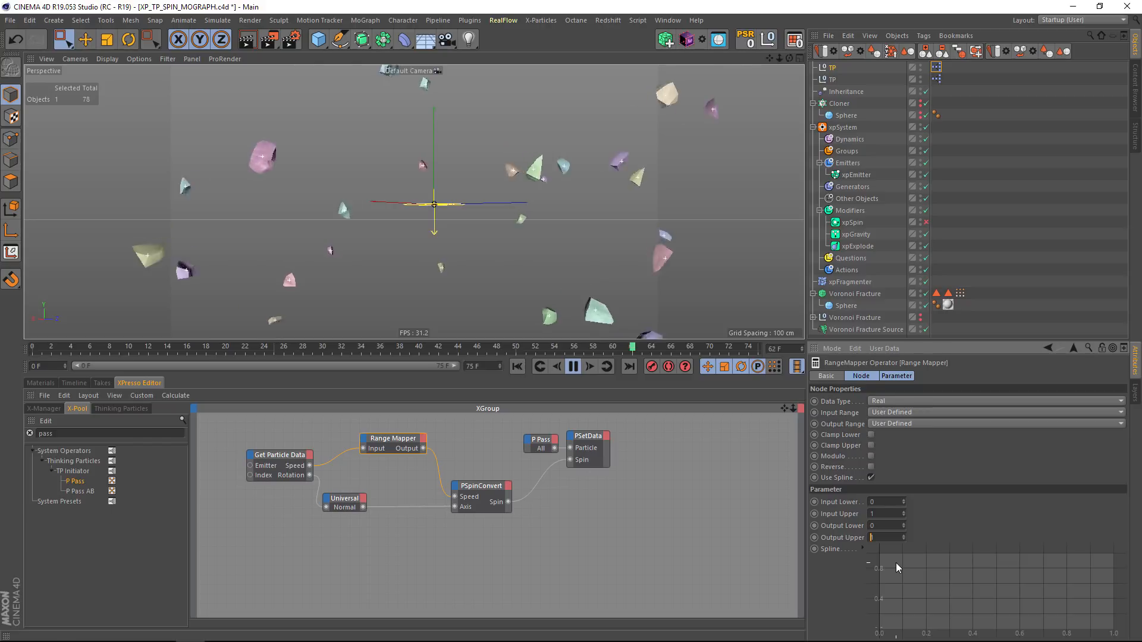
{"action": "type", "text": ".0111"}
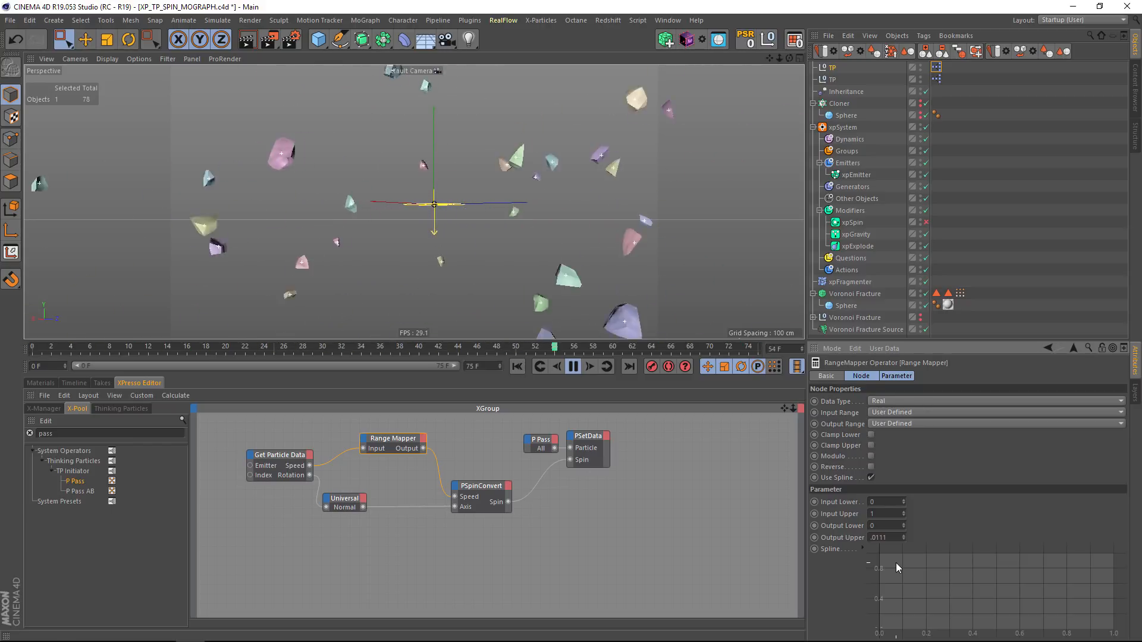
{"action": "key", "text": "BackSpace"}
{"action": "type", "text": "0"}
{"action": "left_click", "coordinate": [974, 528]}
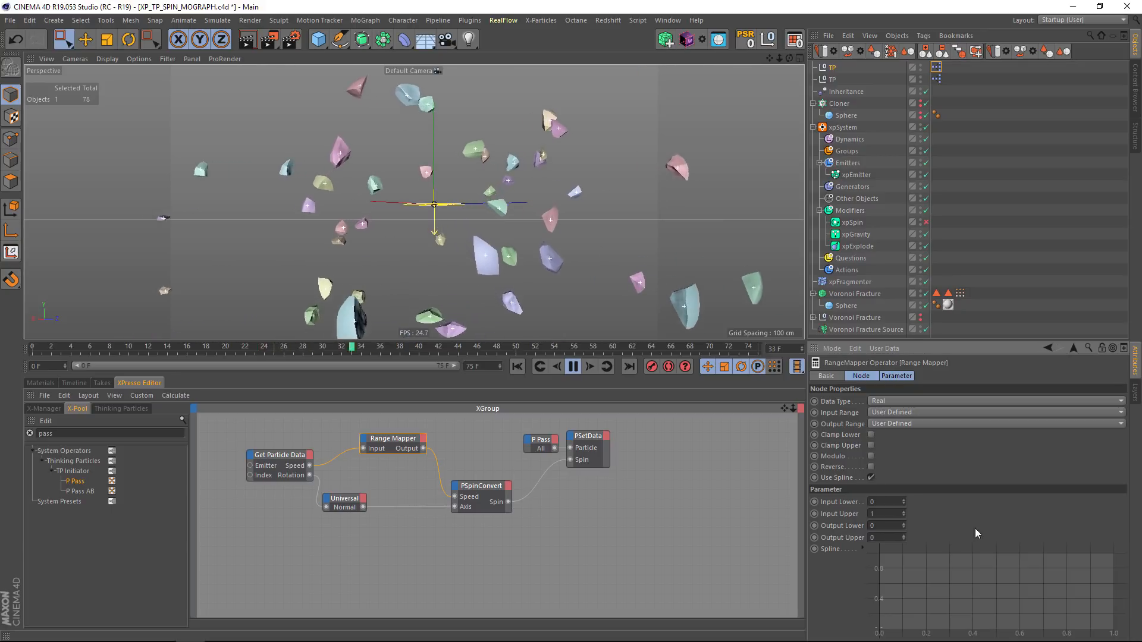
{"action": "double_click", "coordinate": [880, 537]}
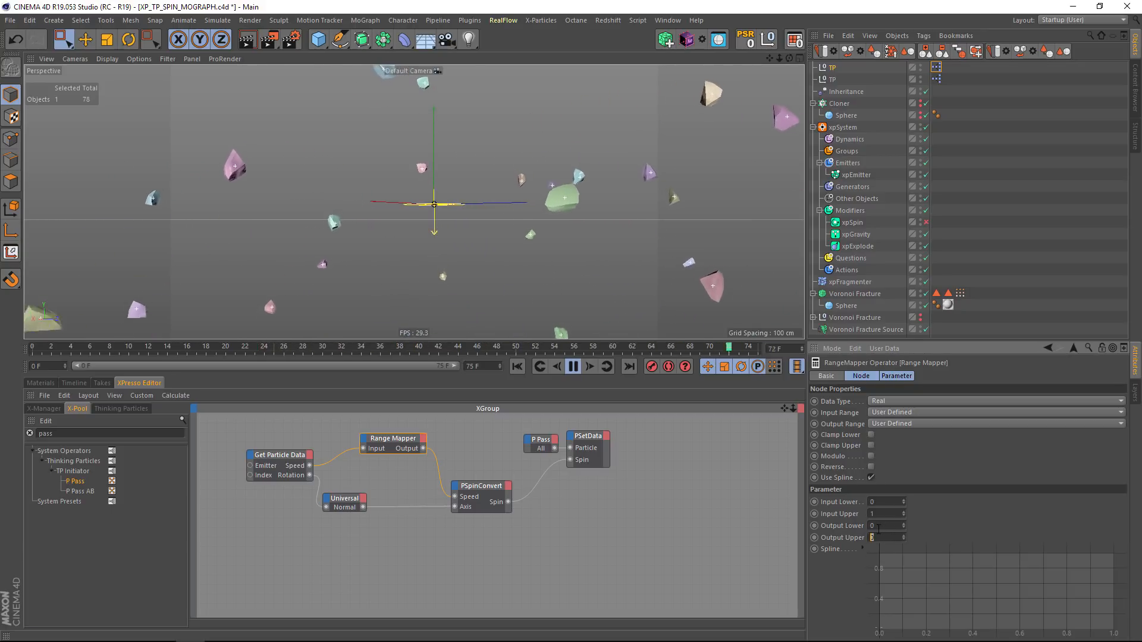
{"action": "left_click", "coordinate": [965, 530]}
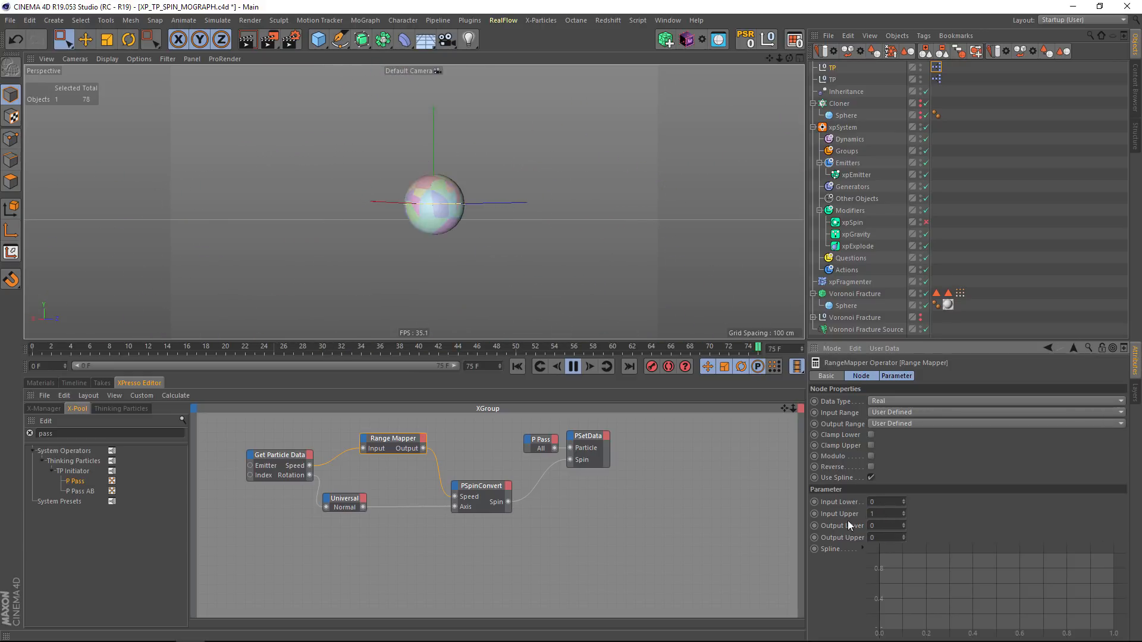
{"action": "left_click_drag", "start_coordinate": [847, 518], "coordinate": [868, 518]}
{"action": "left_click", "coordinate": [889, 514]}
{"action": "type", "text": "10000000"}
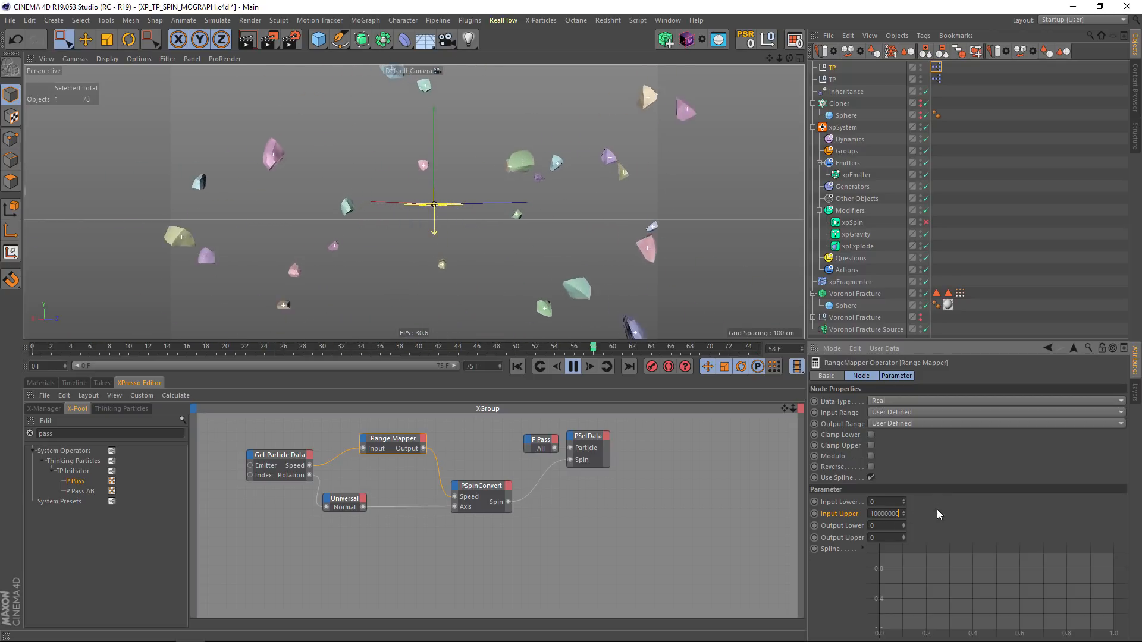
{"action": "key", "text": "Escape"}
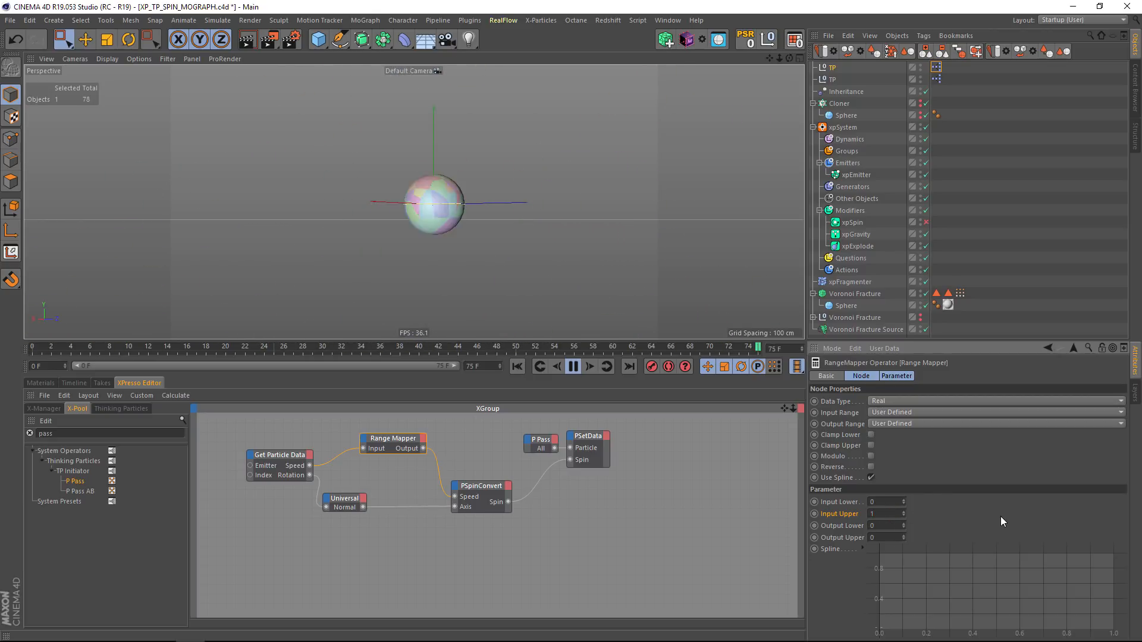
- Set the Range Mapper's Output Upper to 1 and its Input Upper to 100 while the animation plays
{"action": "left_click", "coordinate": [870, 538]}
{"action": "type", "text": "1"}
{"action": "left_click", "coordinate": [901, 514]}
{"action": "left_click", "coordinate": [881, 514]}
{"action": "type", "text": "000"}
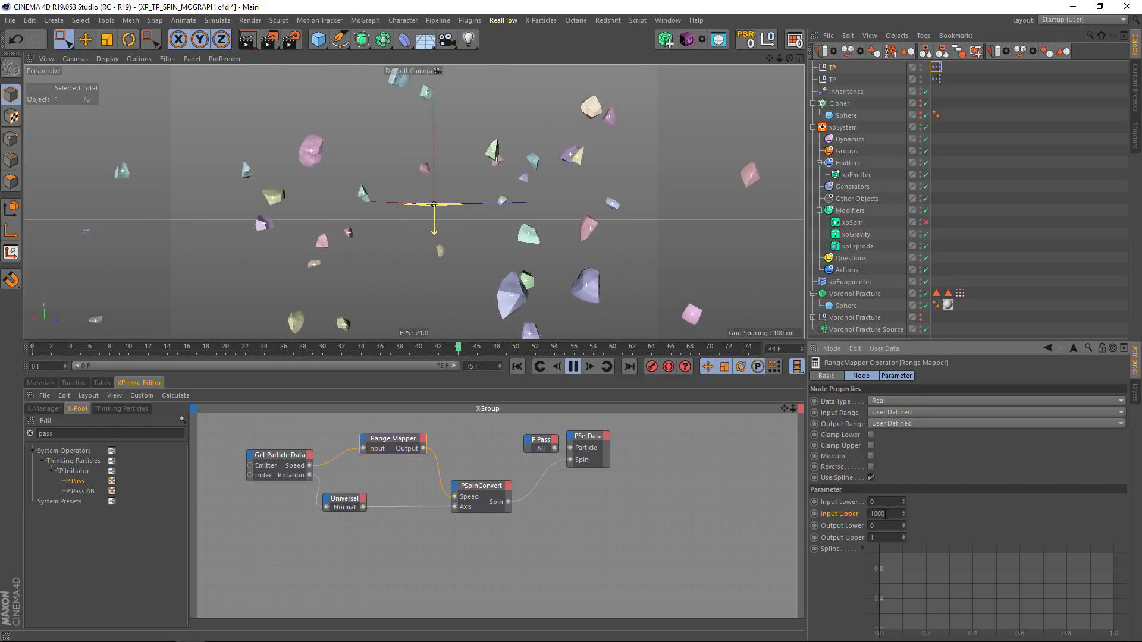
{"action": "key", "text": "BackSpace"}
{"action": "key", "text": "Return"}
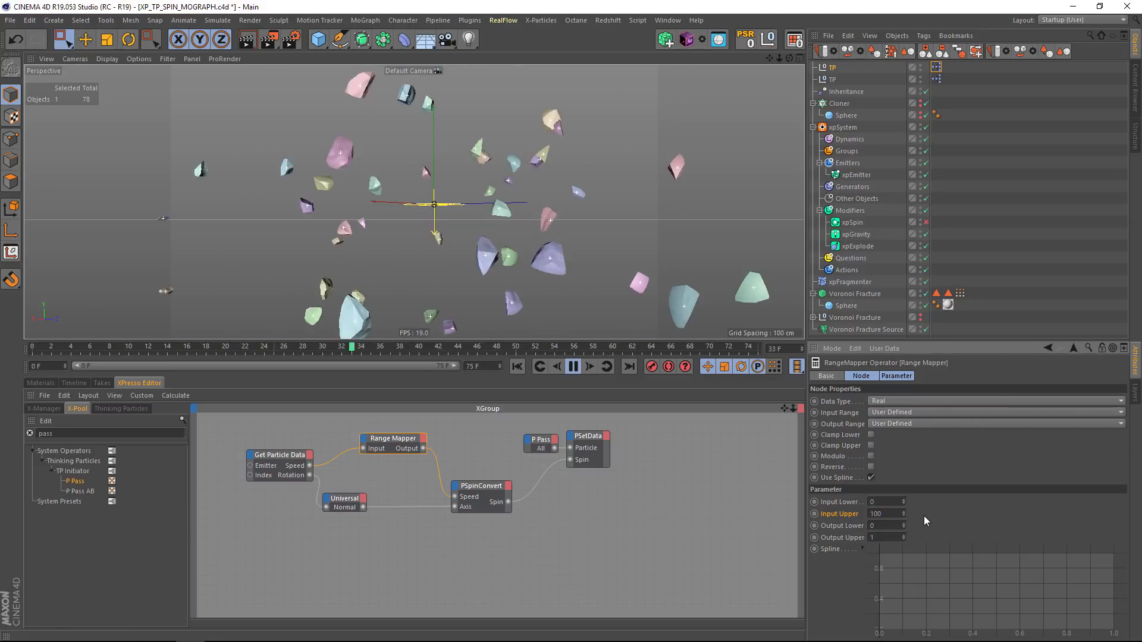
- Try an Input Upper of 10 on the Range Mapper and settle on 200
{"action": "left_click", "coordinate": [886, 512]}
{"action": "key", "text": "BackSpace"}
{"action": "key", "text": "Return"}
{"action": "left_click", "coordinate": [886, 513]}
{"action": "left_click_drag", "start_coordinate": [886, 513], "coordinate": [830, 515]}
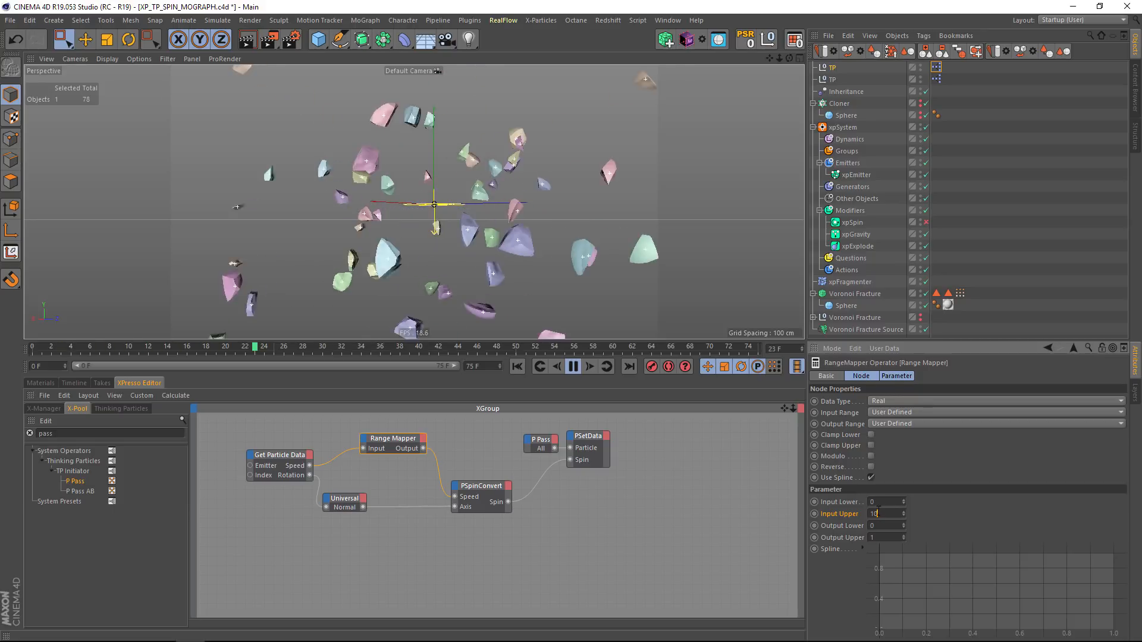
{"action": "type", "text": "200"}
{"action": "key", "text": "Return"}
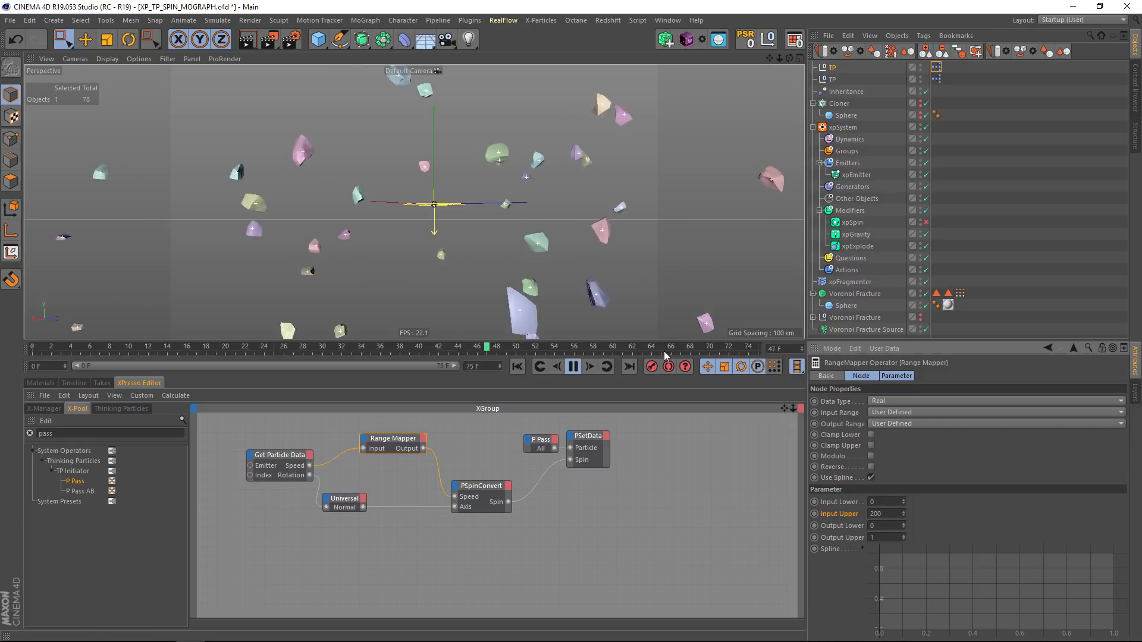
- Examine the spinning fragments from farther away and from other angles, pausing the playback mid-explosion
{"action": "middle_click_drag", "start_coordinate": [555, 256], "coordinate": [570, 212], "text": "alt"}
{"action": "scroll", "coordinate": [567, 210], "scroll_direction": "down", "scroll_amount": 5}
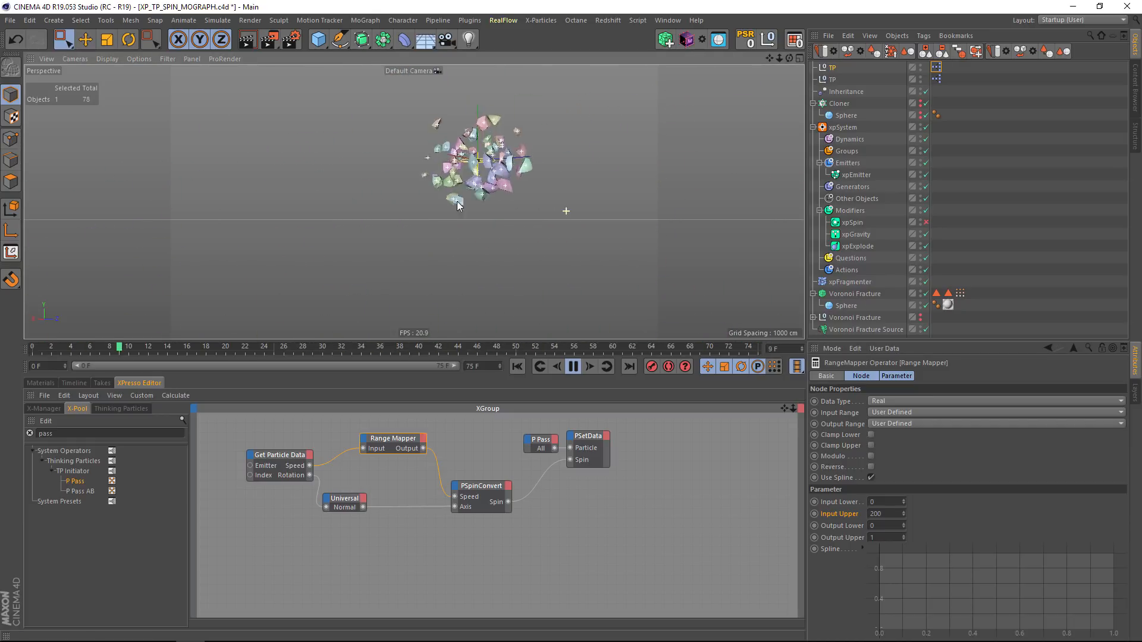
{"action": "left_click", "coordinate": [573, 366]}
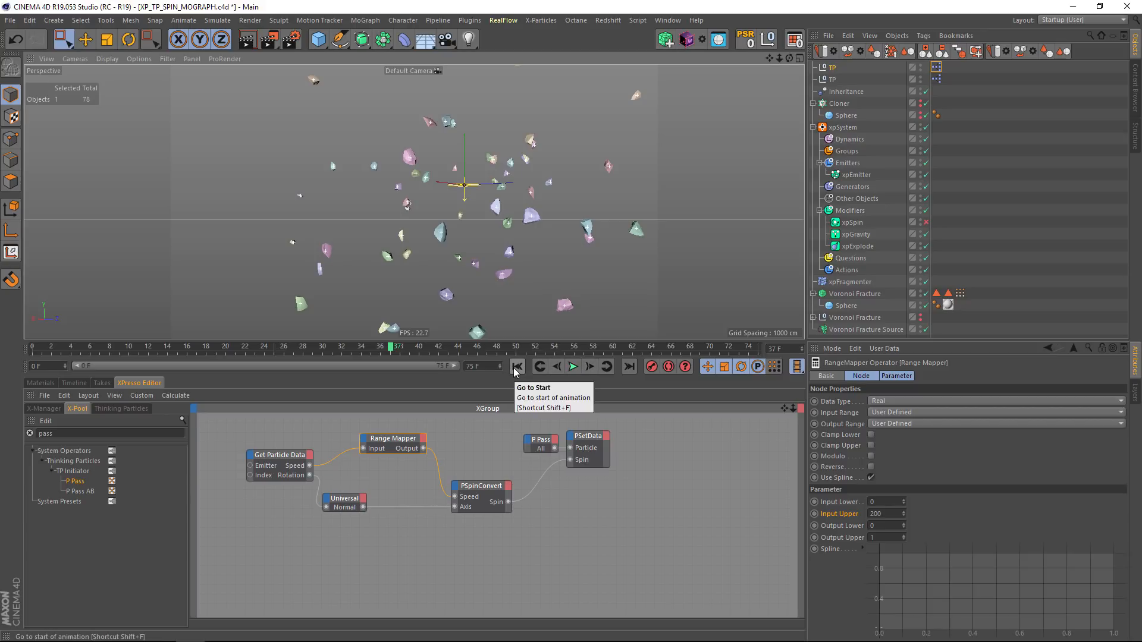
{"action": "left_click_drag", "start_coordinate": [578, 307], "coordinate": [589, 256], "text": "alt"}
{"action": "left_click_drag", "start_coordinate": [501, 183], "coordinate": [527, 189], "text": "alt"}
{"action": "left_click", "coordinate": [843, 294]}
{"action": "right_click_drag", "start_coordinate": [430, 234], "coordinate": [557, 220], "text": "alt"}
{"action": "left_click_drag", "start_coordinate": [557, 220], "coordinate": [496, 192], "text": "alt"}
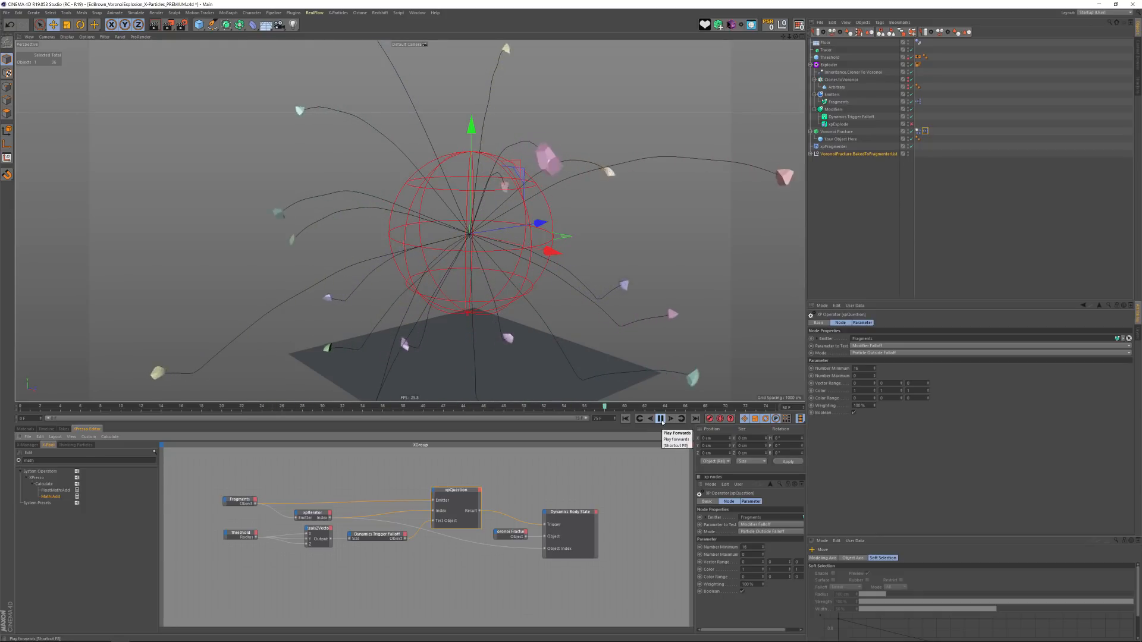
- Stop the playback in the traced-explosion scene and inspect the Fragments emitter's Object properties
{"action": "left_click", "coordinate": [639, 419]}
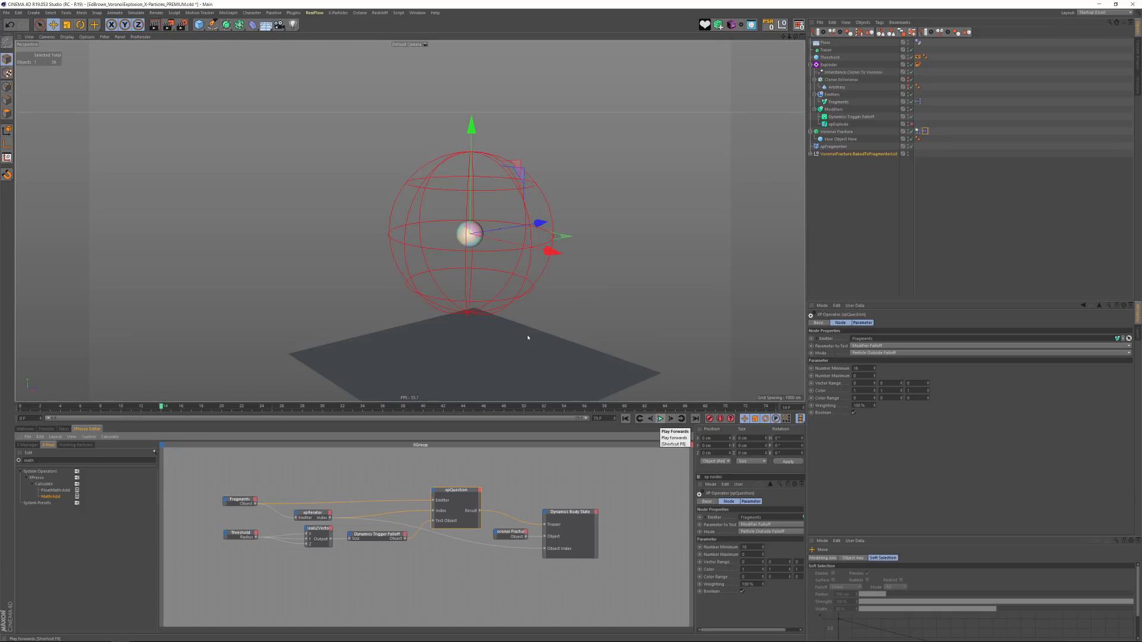
{"action": "left_click", "coordinate": [834, 102]}
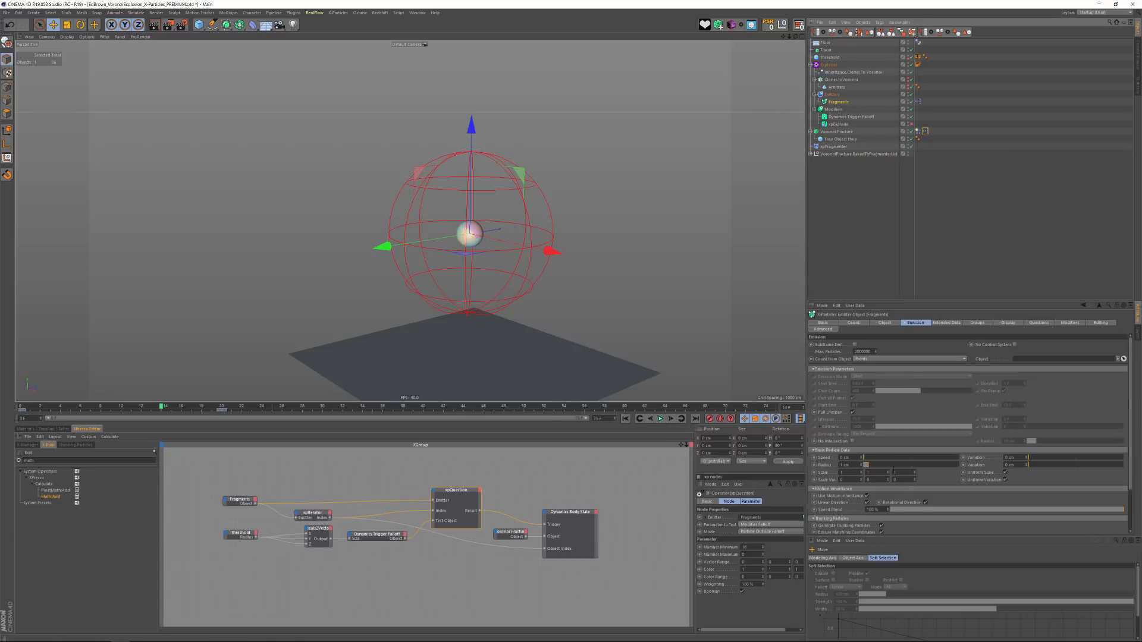
{"action": "left_click", "coordinate": [884, 323]}
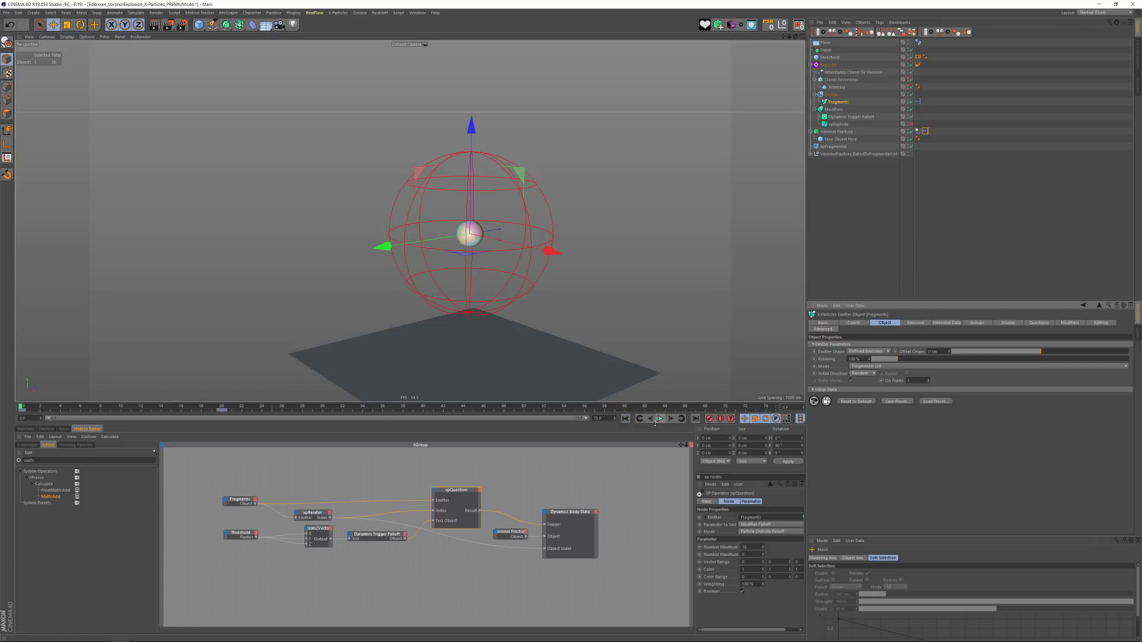
- Play the explosion, pause it near the end, and examine the traced fragment paths from another angle
{"action": "left_click", "coordinate": [661, 418]}
{"action": "left_click", "coordinate": [660, 419]}
{"action": "left_click", "coordinate": [661, 419]}
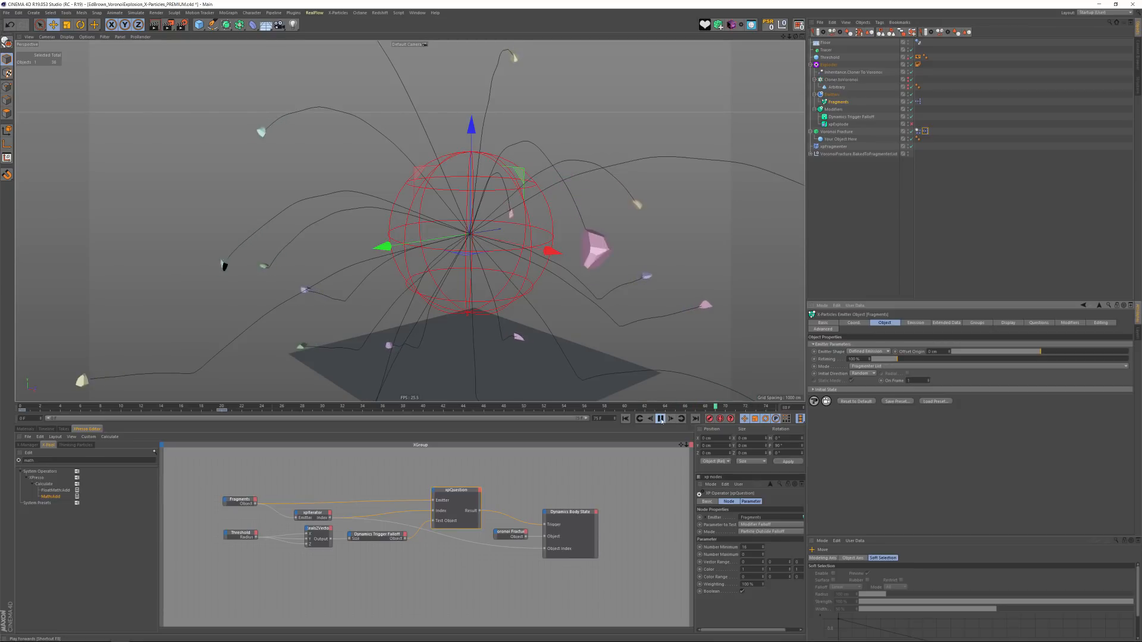
{"action": "left_click", "coordinate": [661, 420]}
{"action": "right_click_drag", "start_coordinate": [614, 193], "coordinate": [553, 194], "text": "alt"}
{"action": "left_click_drag", "start_coordinate": [553, 194], "coordinate": [520, 191], "text": "alt"}
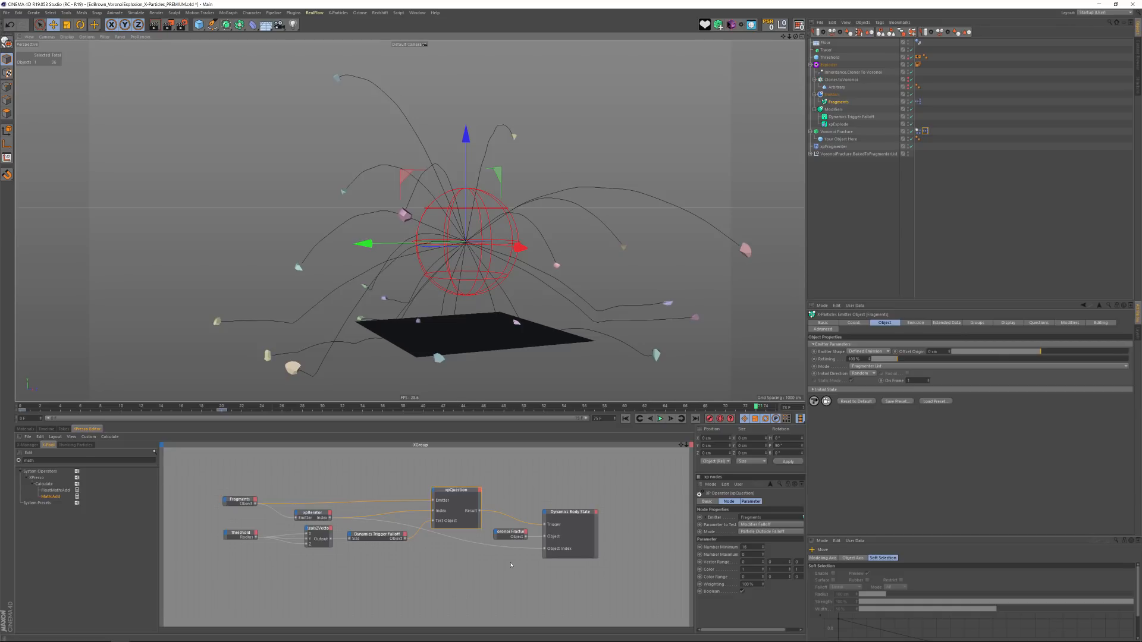
- Disable the Voronoi Fracture's existing falloff-trigger XPresso tag and add a new XPresso tag to the same object
{"action": "left_click", "coordinate": [924, 131]}
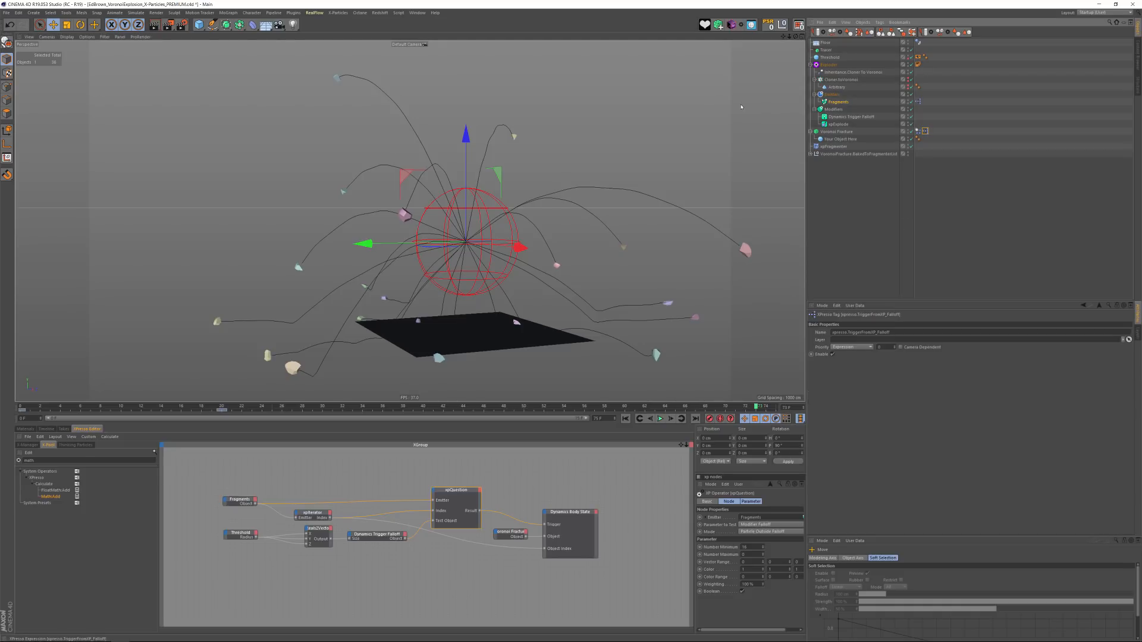
{"action": "left_click", "coordinate": [832, 354]}
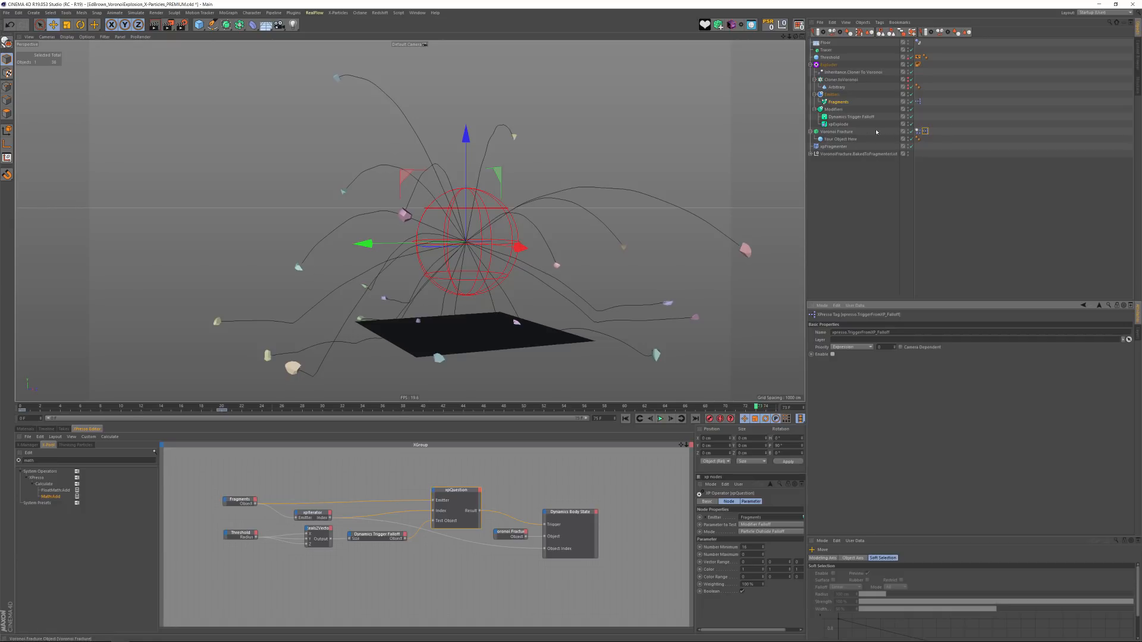
{"action": "left_click", "coordinate": [844, 132]}
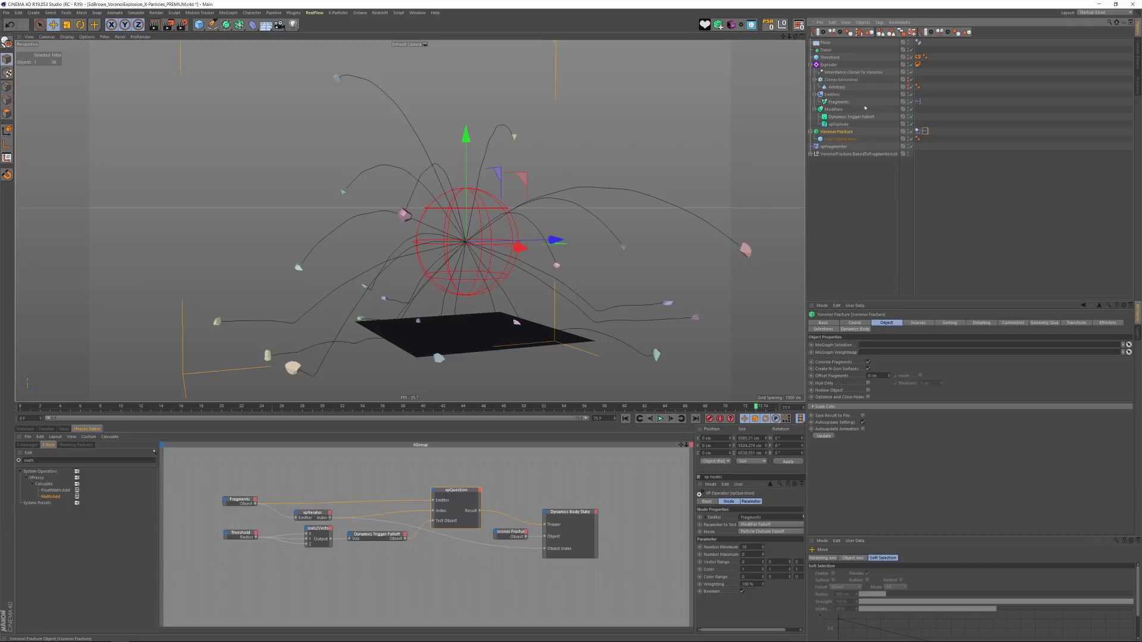
{"action": "left_click", "coordinate": [879, 22]}
{"action": "mouse_move", "coordinate": [901, 33]}
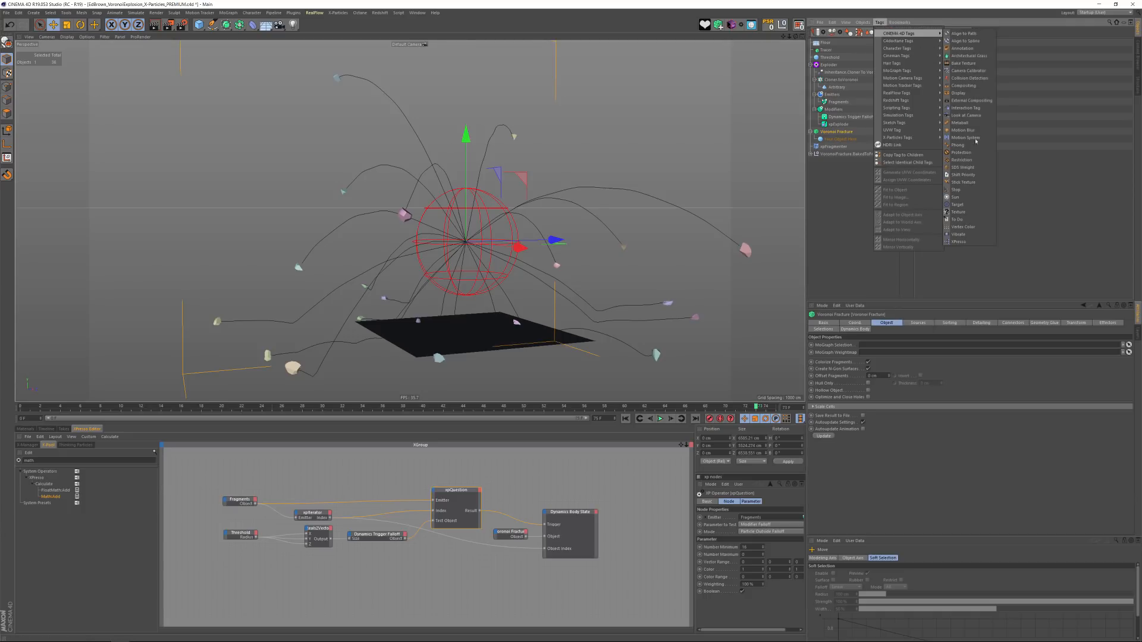
{"action": "left_click", "coordinate": [958, 241]}
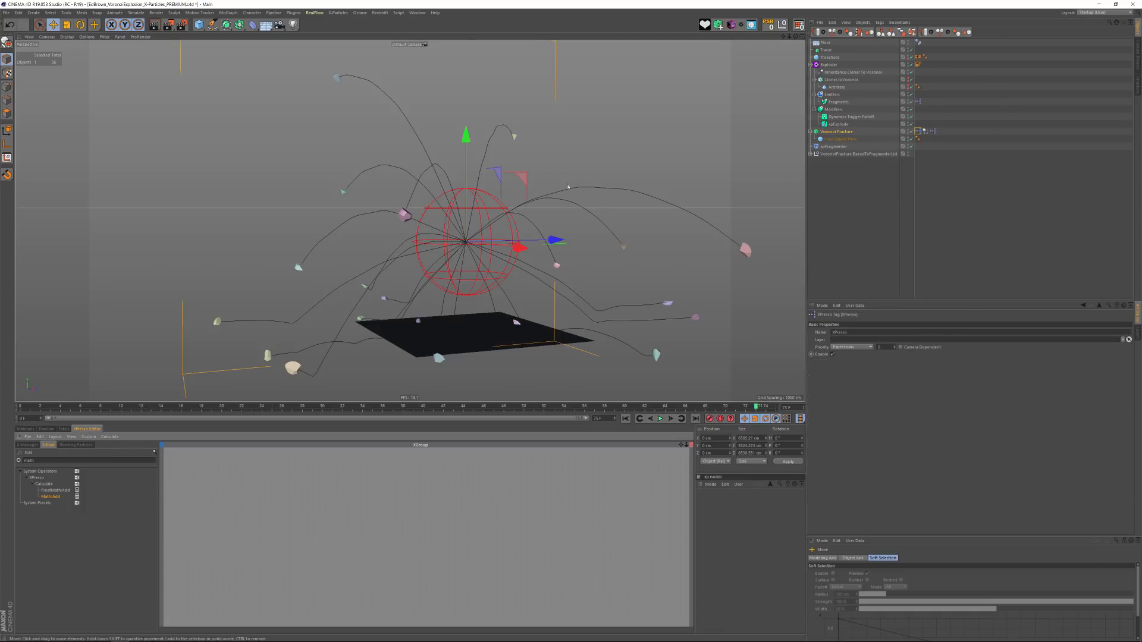
- Add the Fragments emitter to the empty XPresso graph as a node and give it an Object output
{"action": "left_click", "coordinate": [45, 460]}
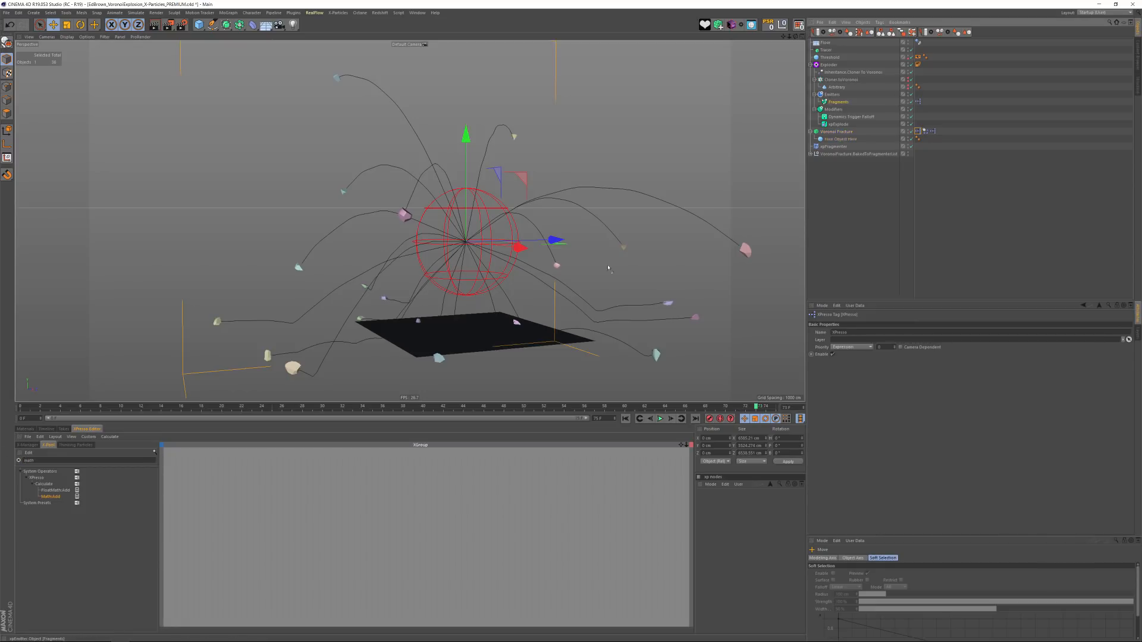
{"action": "left_click_drag", "start_coordinate": [267, 469], "coordinate": [217, 488]}
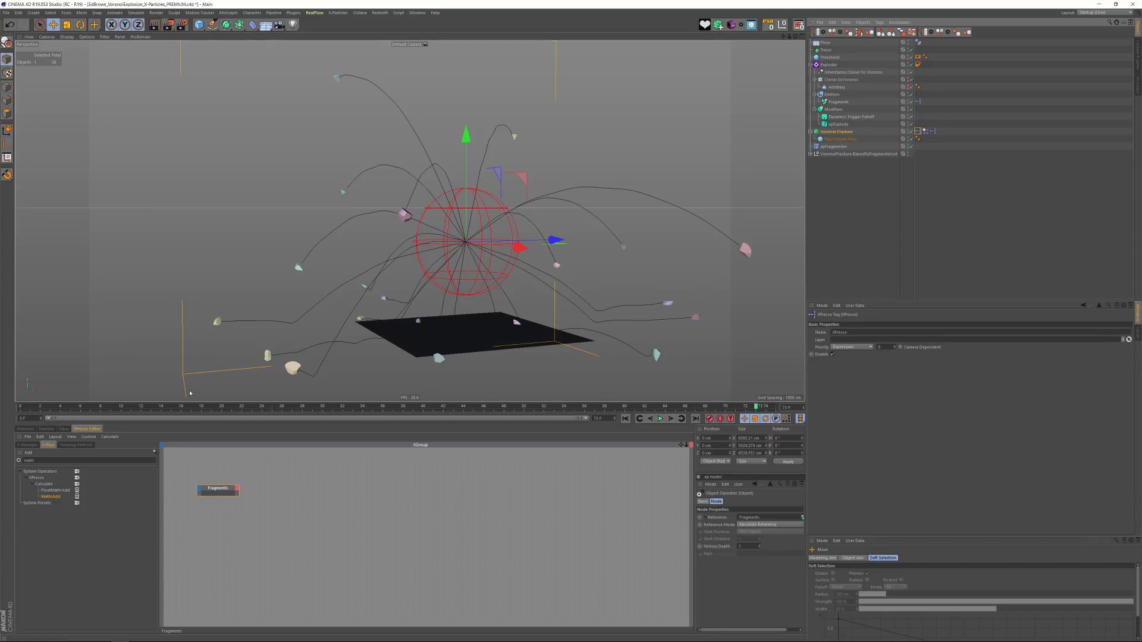
{"action": "left_click", "coordinate": [236, 489]}
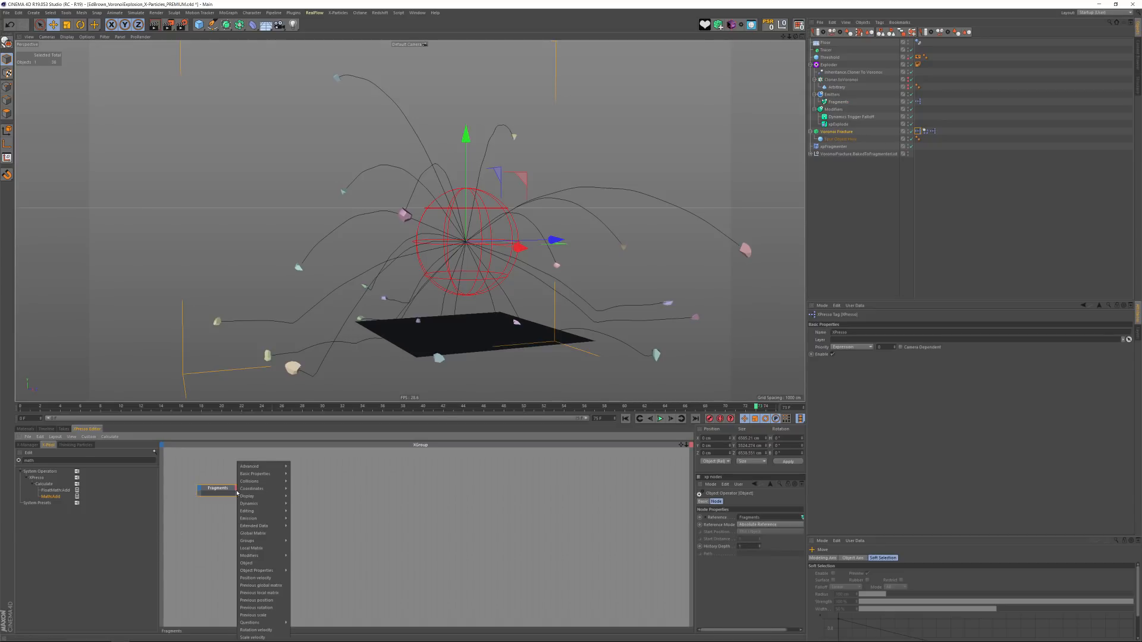
{"action": "left_click", "coordinate": [252, 563]}
- Search the node pool for "iter", add an xpIterator node, and connect Fragments' Object output to its Emitter input
{"action": "double_click", "coordinate": [37, 460]}
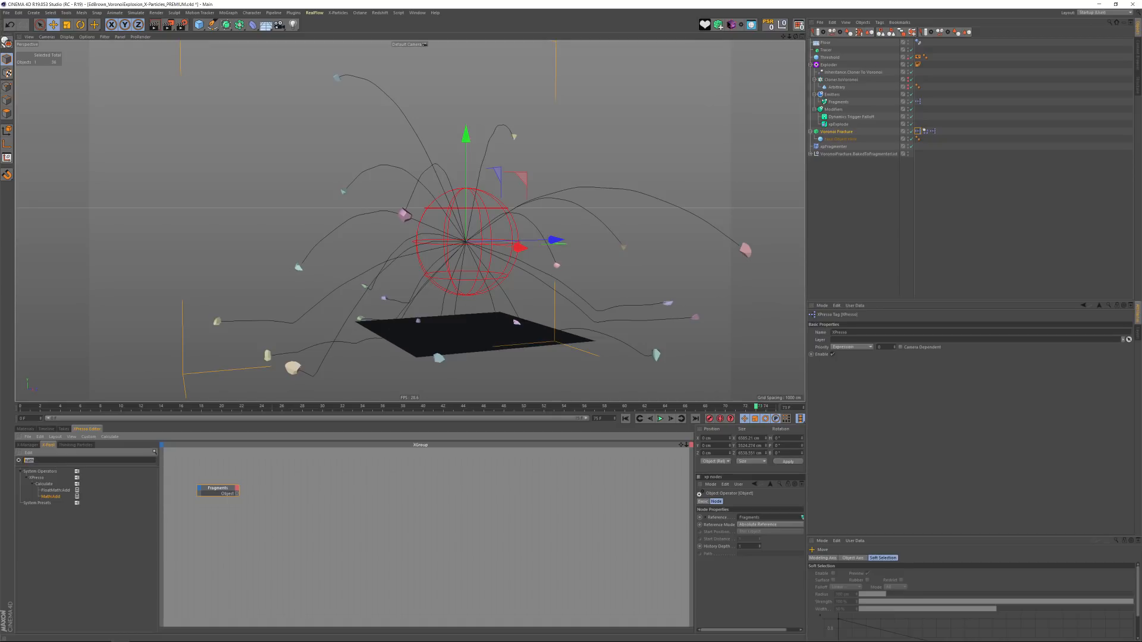
{"action": "type", "text": "iter"}
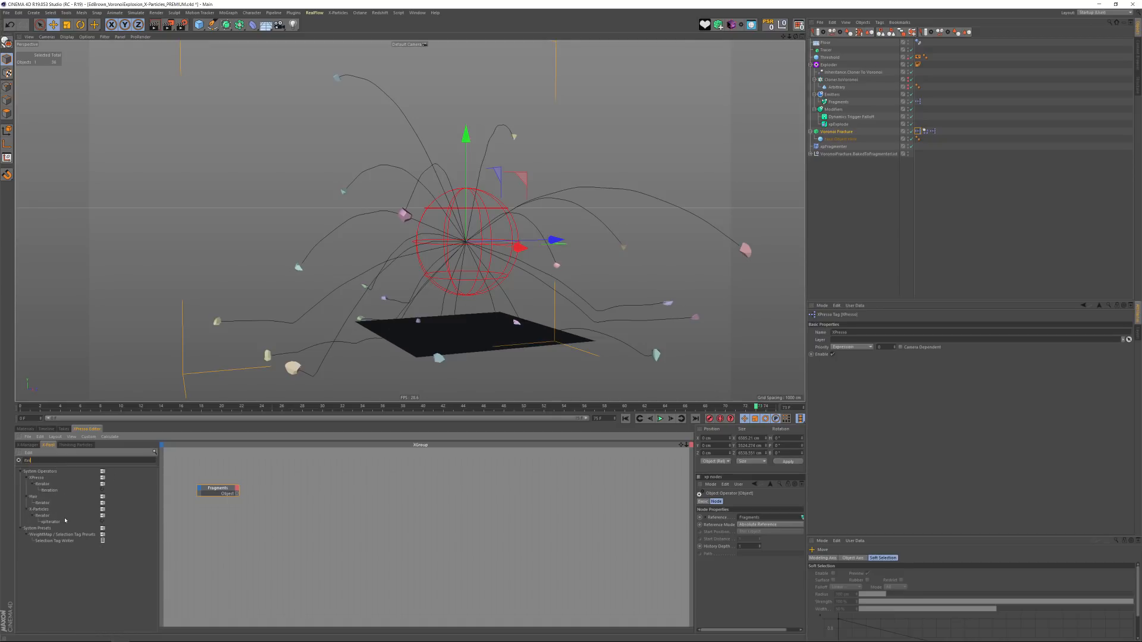
{"action": "left_click_drag", "start_coordinate": [270, 530], "coordinate": [279, 506]}
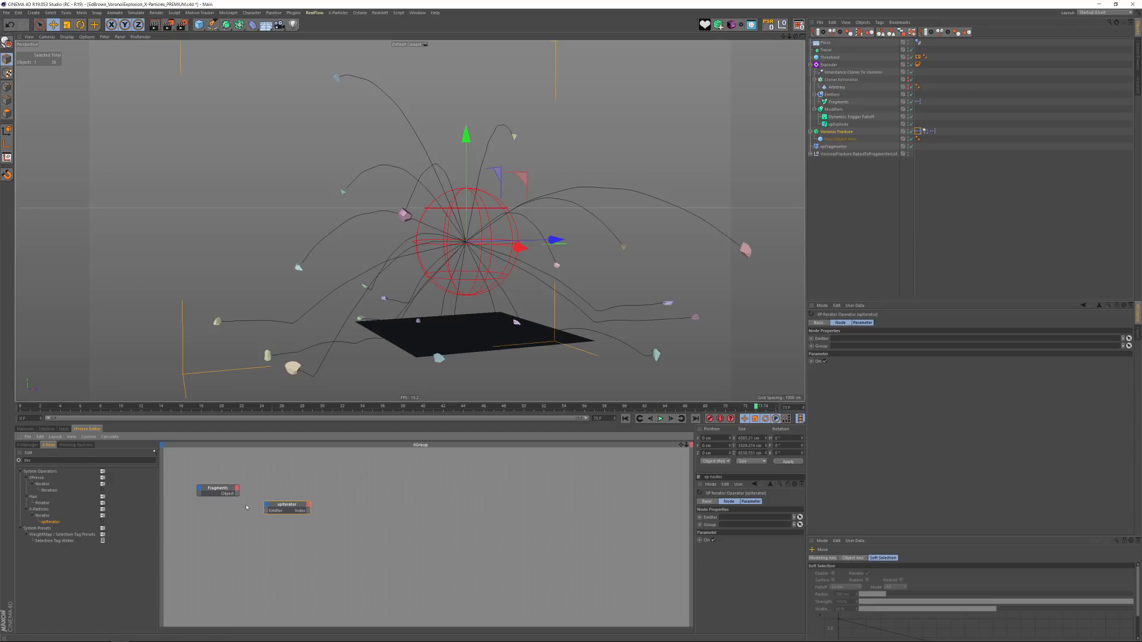
{"action": "left_click_drag", "start_coordinate": [266, 512], "coordinate": [277, 521]}
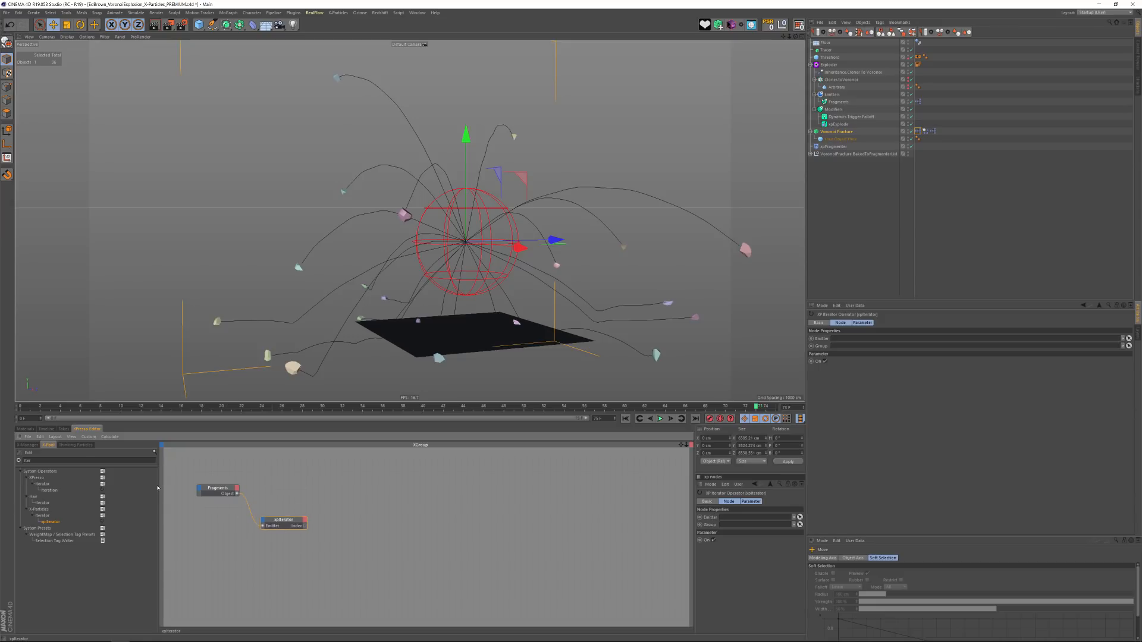
- Search the node pool for "quest" and add an xpQuestion node beyond the xpIterator
{"action": "double_click", "coordinate": [27, 460]}
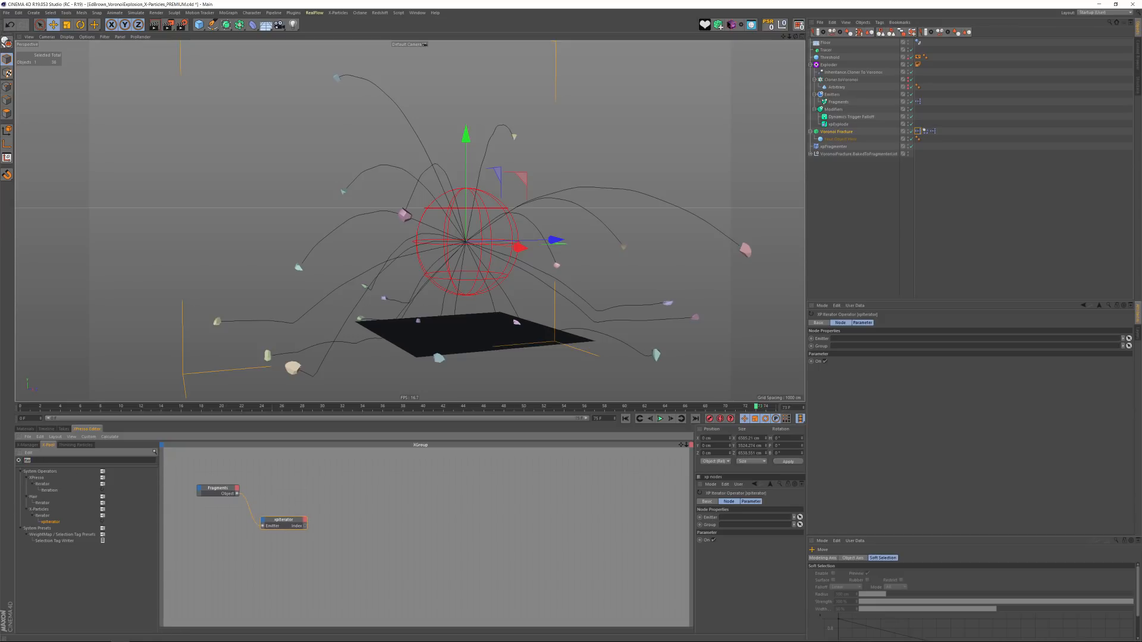
{"action": "type", "text": "quest"}
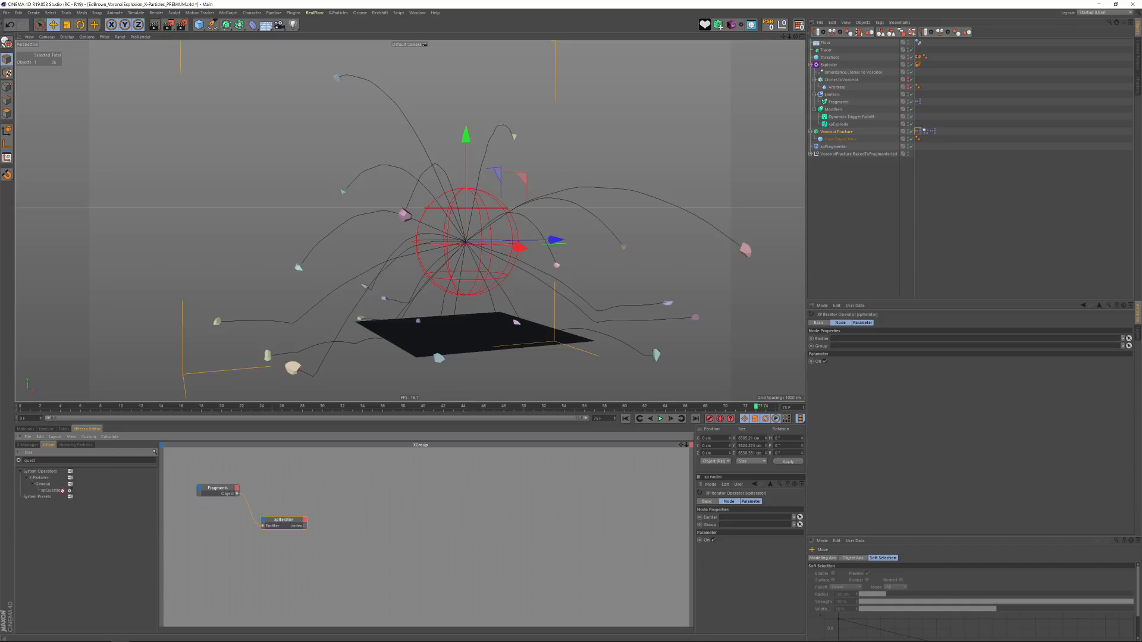
{"action": "left_click_drag", "start_coordinate": [399, 501], "coordinate": [394, 476]}
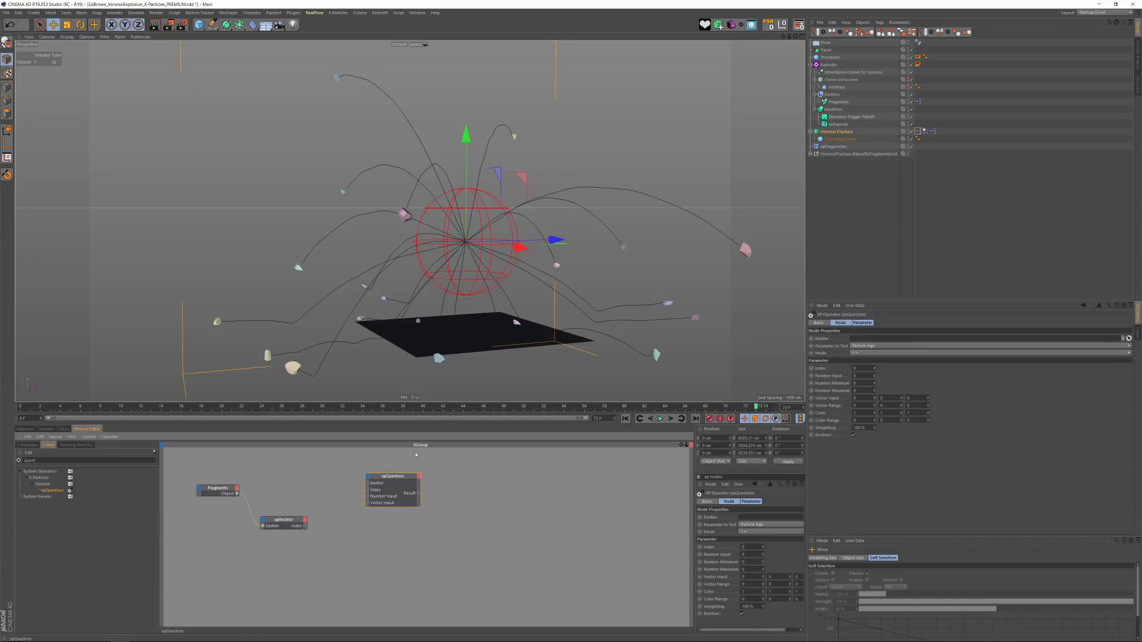
{"action": "left_click", "coordinate": [339, 12]}
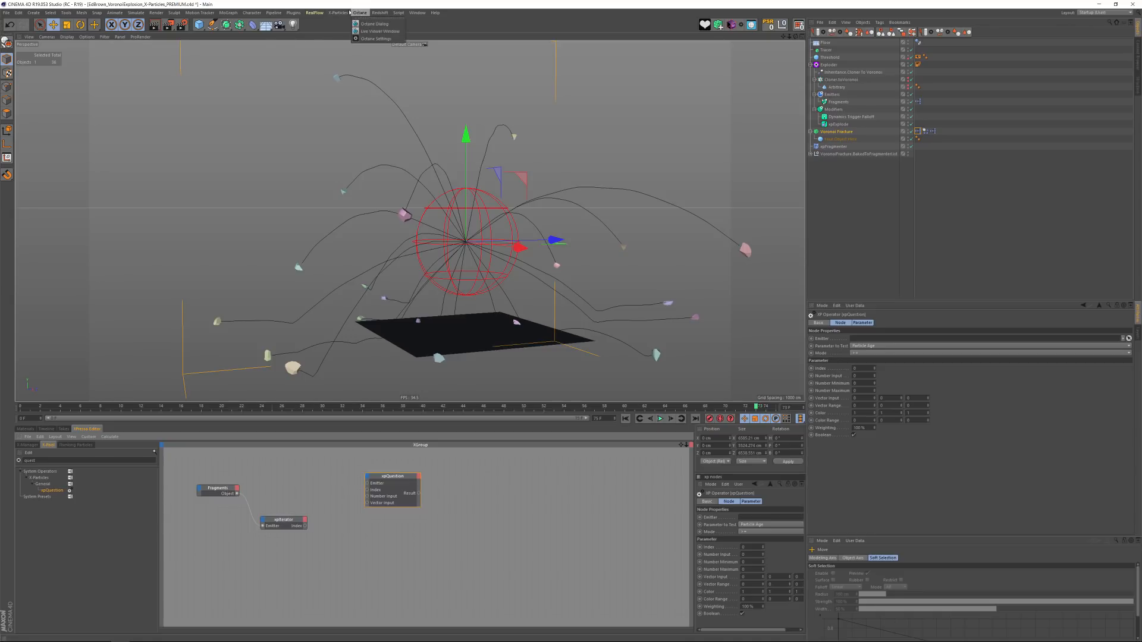
{"action": "left_click", "coordinate": [339, 12]}
{"action": "mouse_move", "coordinate": [358, 158]}
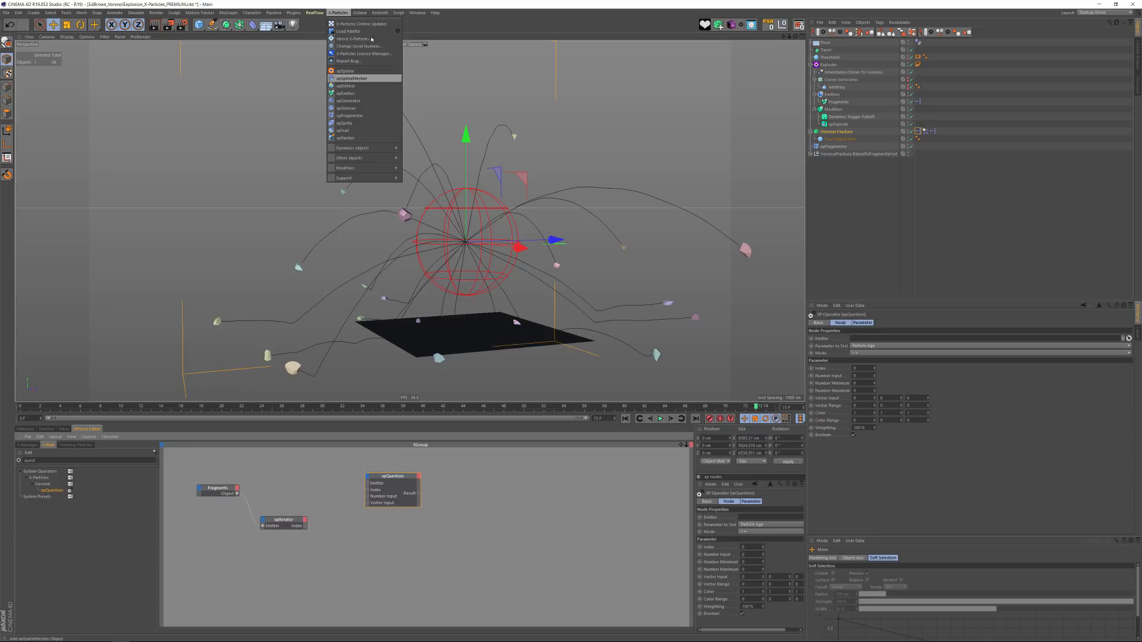
{"action": "left_click", "coordinate": [522, 28]}
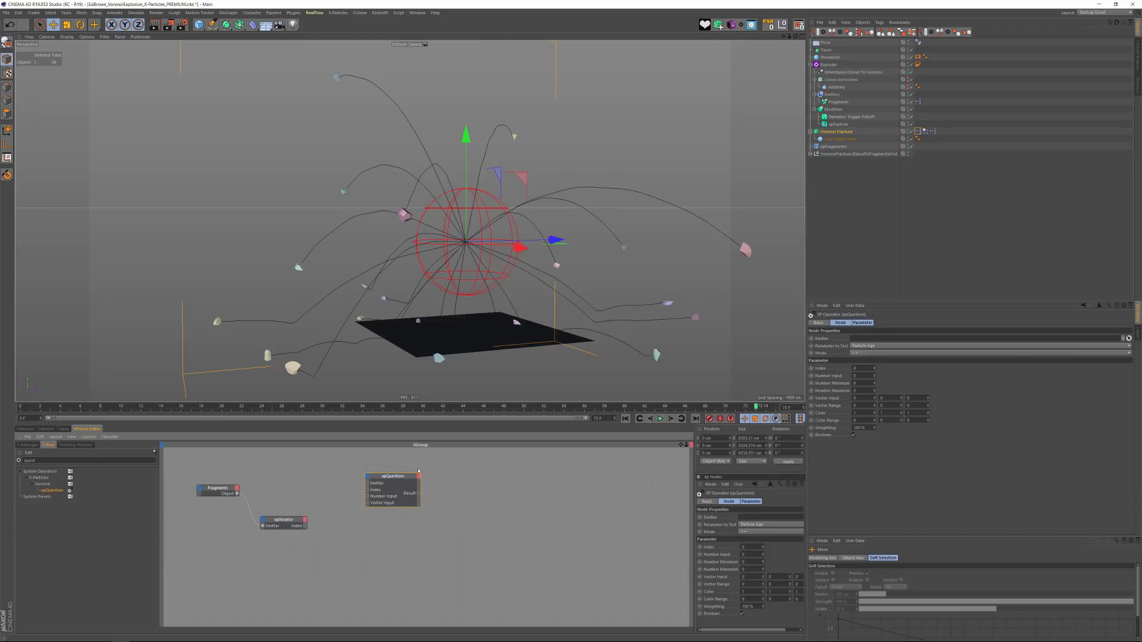
- Move xpQuestion beside xpIterator, then connect Fragments' Object output to its Emitter input and xpIterator's Index output to its Index input
{"action": "left_click_drag", "start_coordinate": [390, 503], "coordinate": [371, 536]}
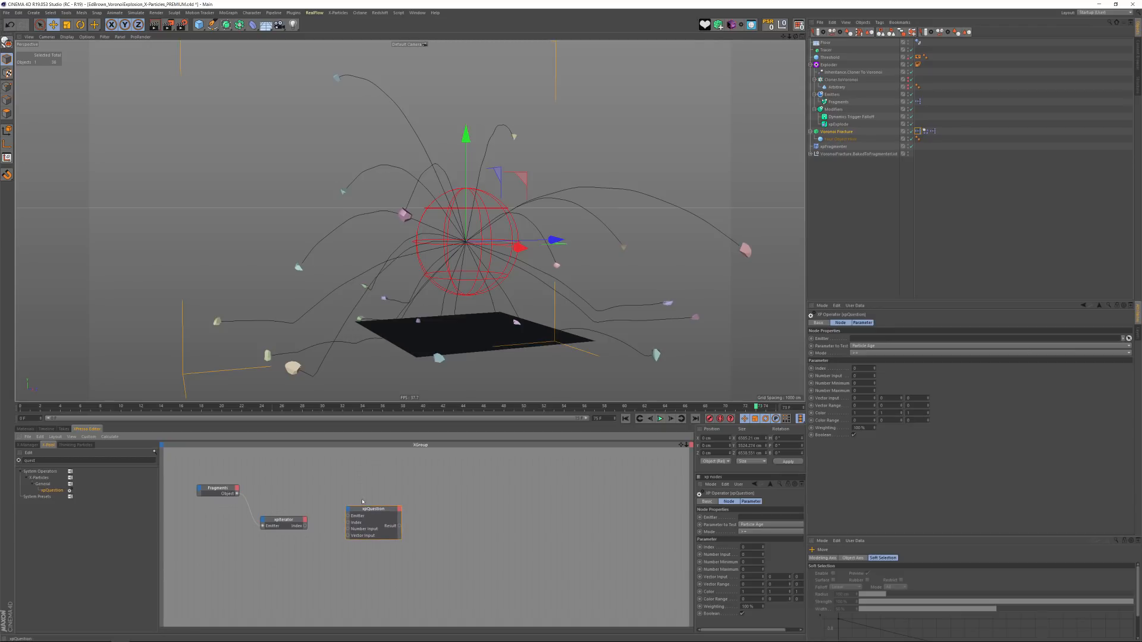
{"action": "left_click_drag", "start_coordinate": [374, 508], "coordinate": [209, 492]}
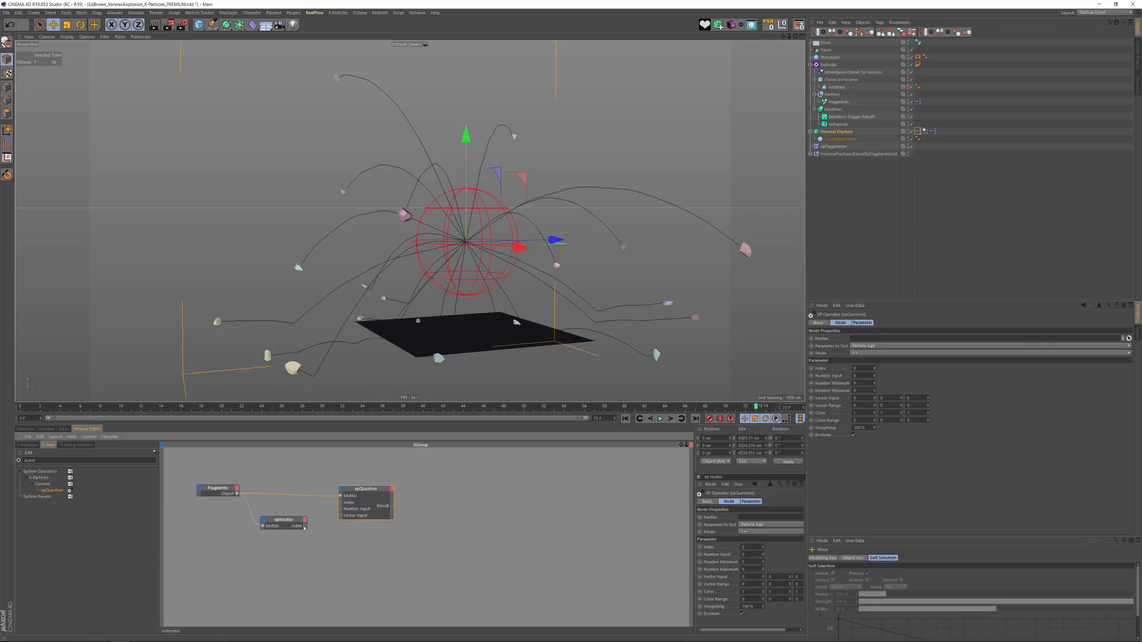
{"action": "left_click_drag", "start_coordinate": [342, 503], "coordinate": [342, 503]}
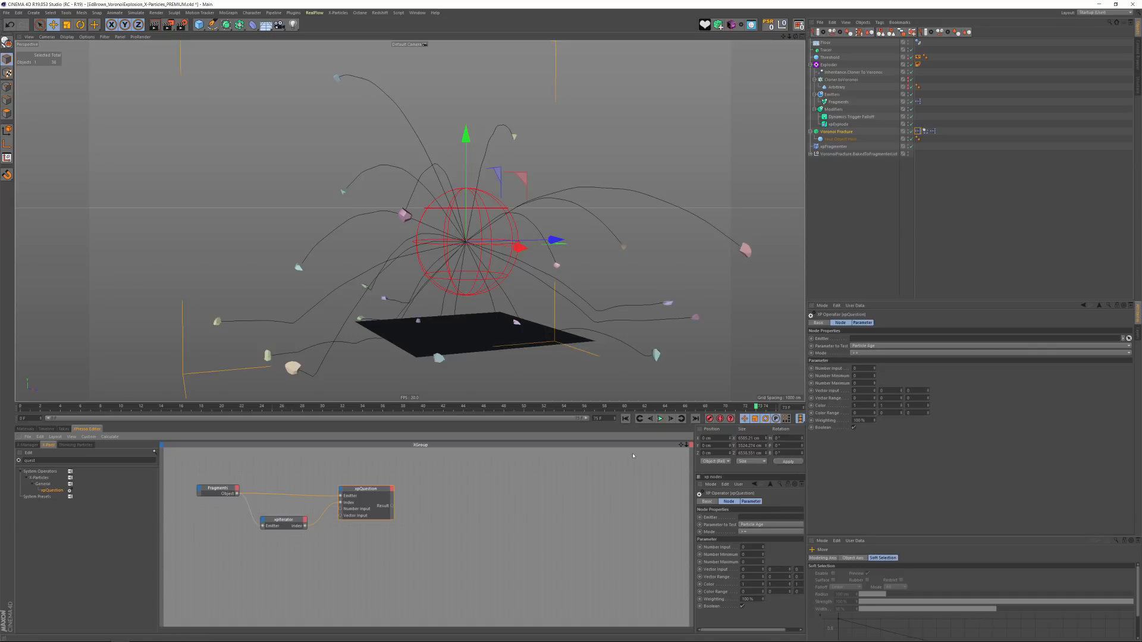
- Set xpQuestion's Parameter to Test to Modifier Falloff and its Mode to Particle Outside Falloff
{"action": "left_click", "coordinate": [871, 346]}
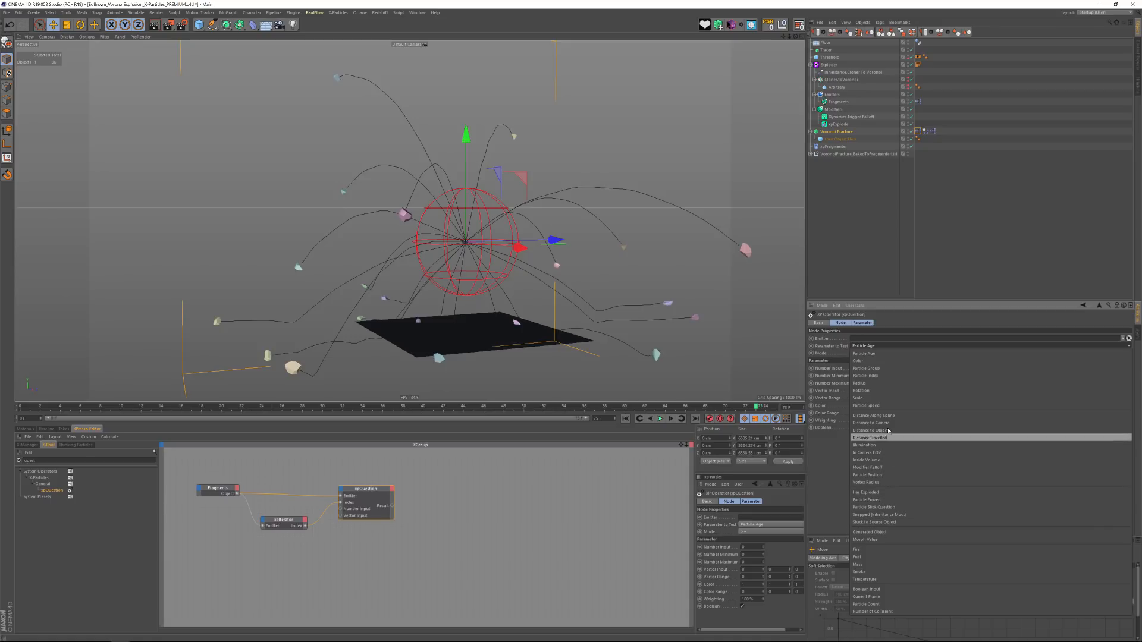
{"action": "left_click", "coordinate": [868, 468]}
{"action": "left_click", "coordinate": [872, 353]}
{"action": "left_click", "coordinate": [873, 368]}
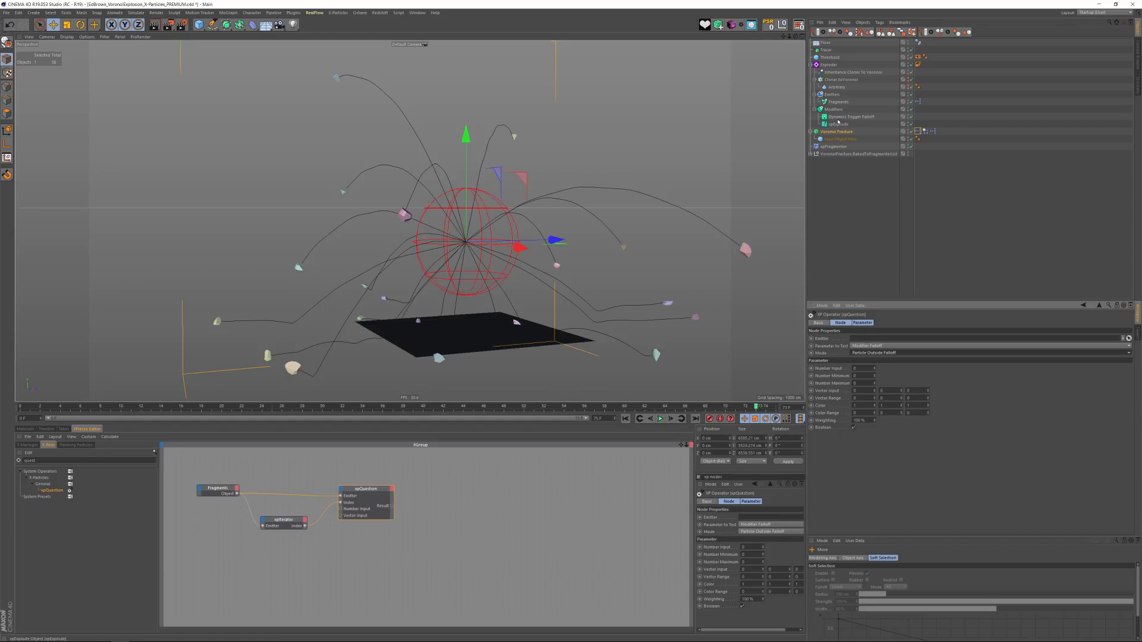
- Check the modifier list of the Fragments emitter and make the Dynamics Trigger Falloff modifier's falloff visible
{"action": "left_click", "coordinate": [851, 116]}
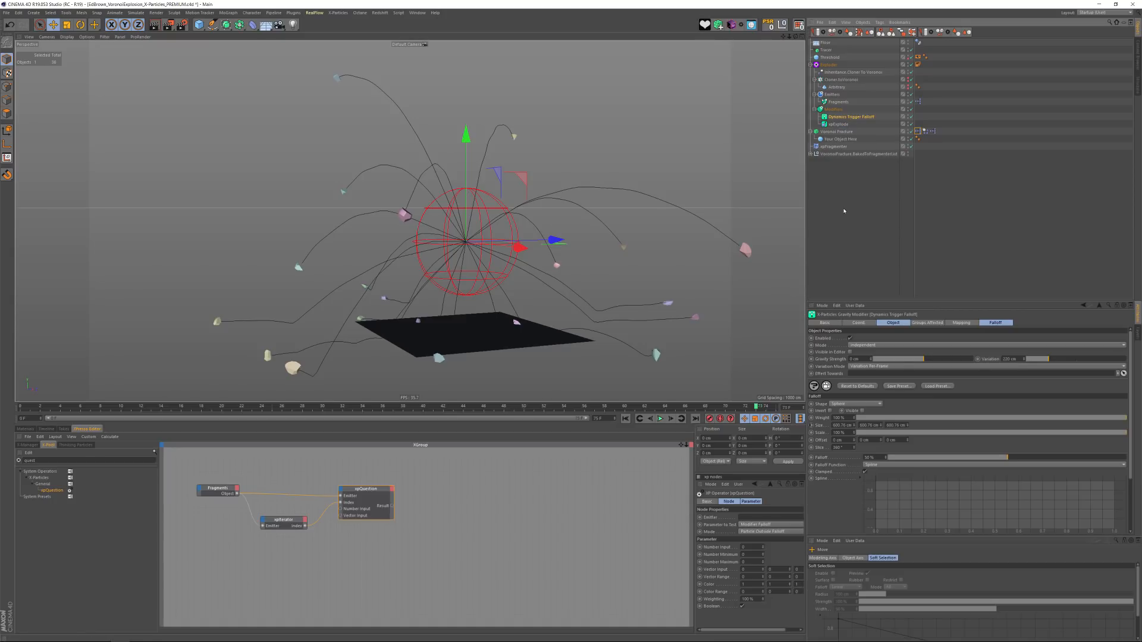
{"action": "left_click", "coordinate": [837, 102]}
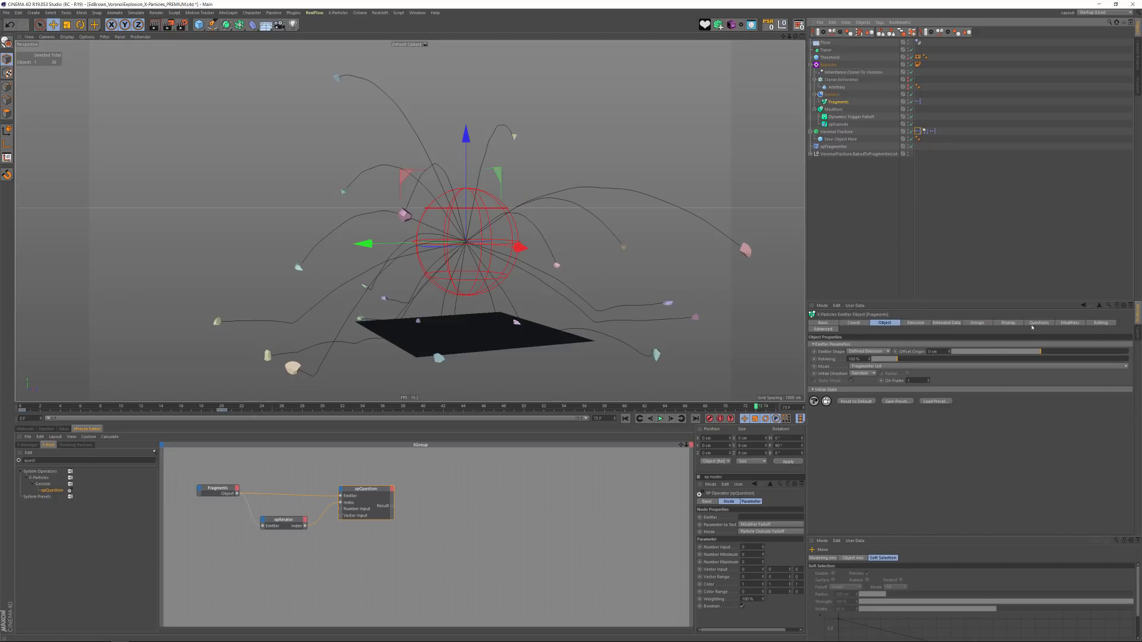
{"action": "left_click", "coordinate": [1069, 323]}
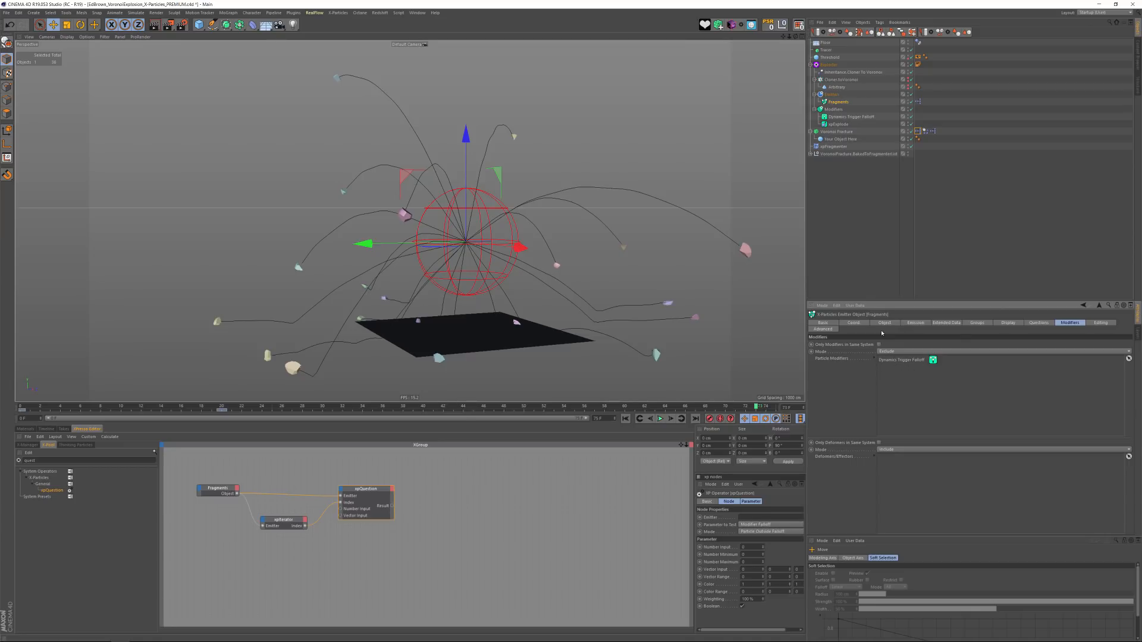
{"action": "left_click", "coordinate": [835, 118]}
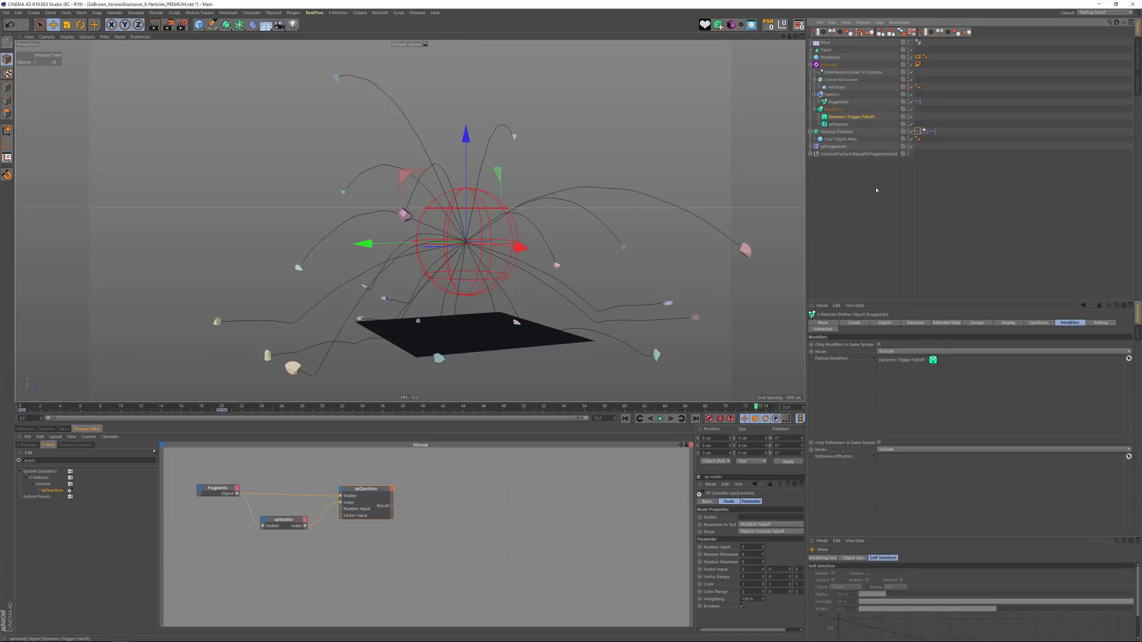
{"action": "left_click", "coordinate": [862, 346]}
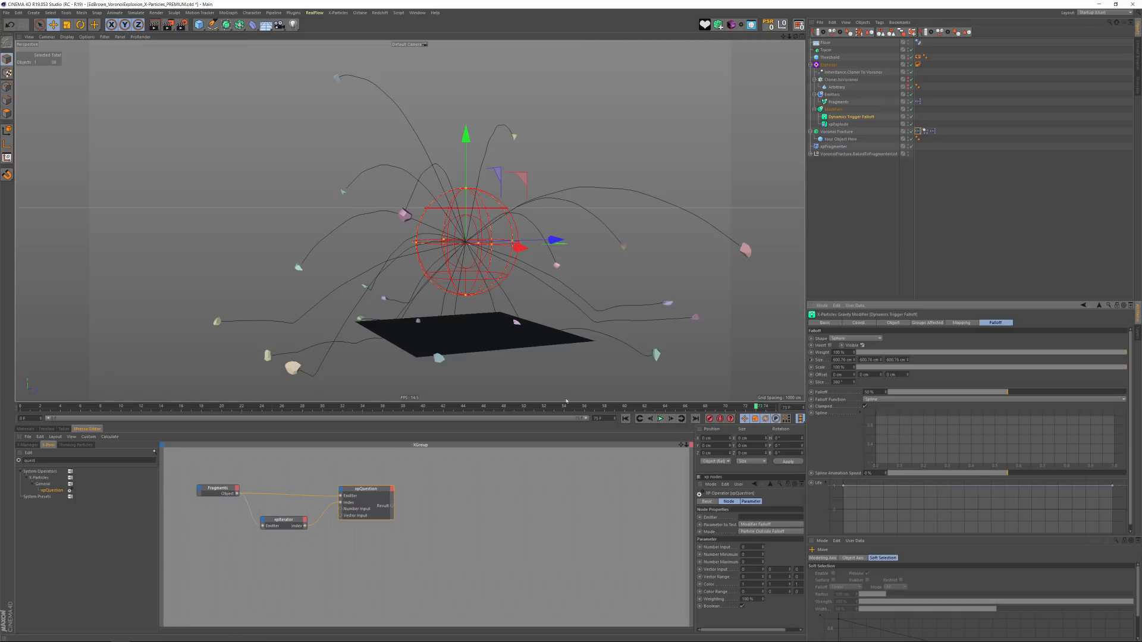
- Add the Threshold sphere to the XPresso graph below the other nodes and give it a Radius output
{"action": "left_click", "coordinate": [839, 58]}
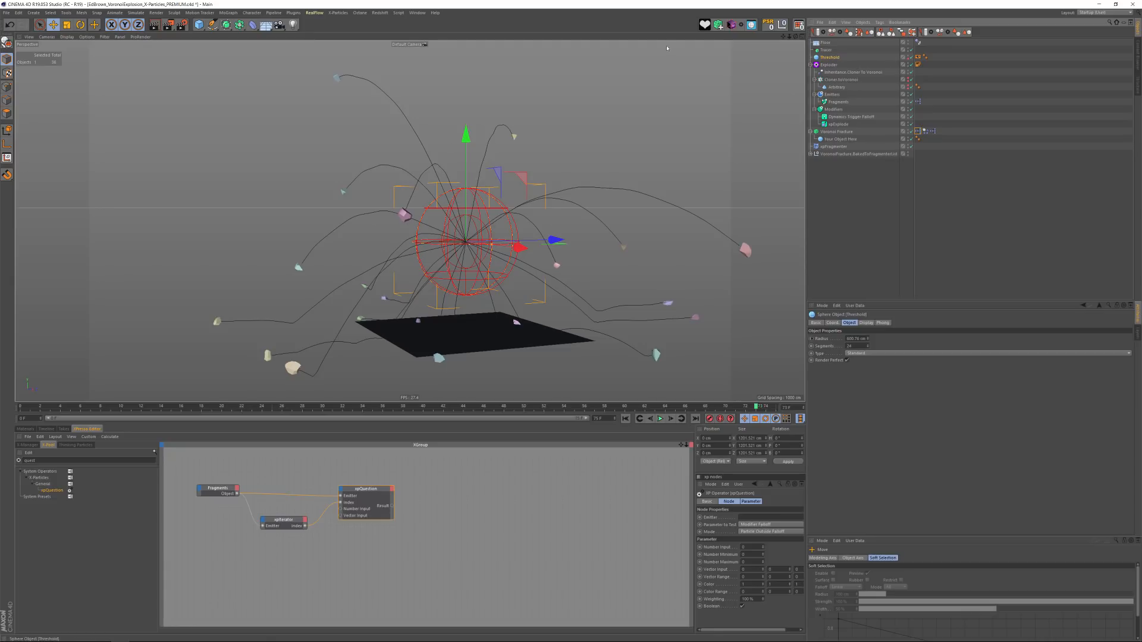
{"action": "left_click_drag", "start_coordinate": [232, 583], "coordinate": [232, 583]}
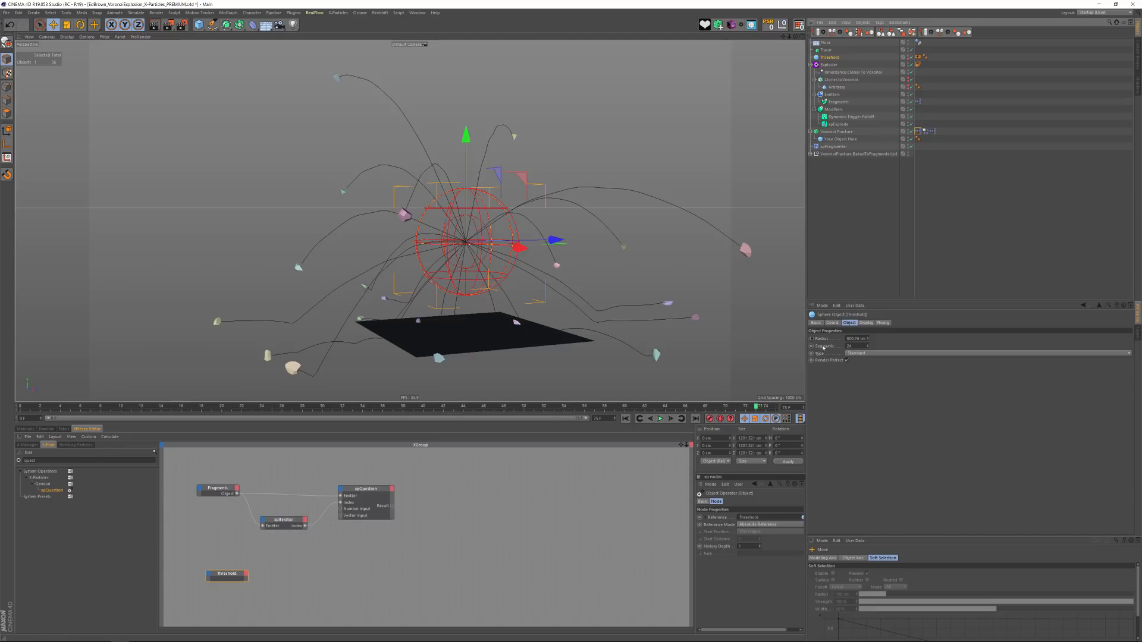
{"action": "left_click_drag", "start_coordinate": [823, 340], "coordinate": [202, 606]}
- Add the Dynamics Trigger Falloff modifier to the graph beyond Threshold and give its node a falloff Size input
{"action": "left_click_drag", "start_coordinate": [247, 576], "coordinate": [297, 572]}
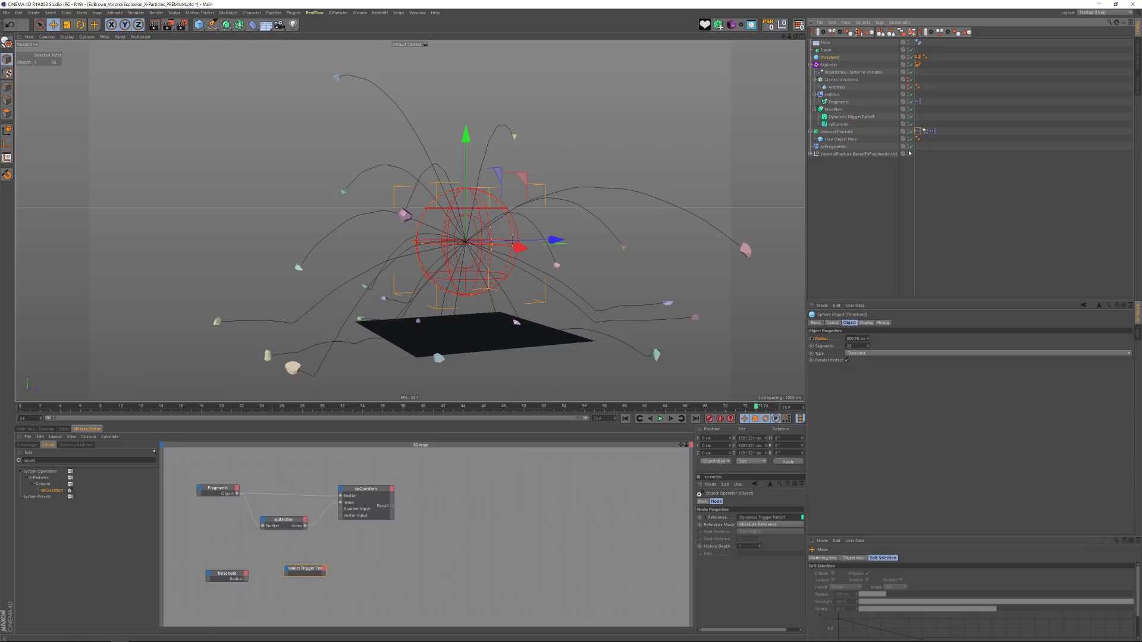
{"action": "left_click", "coordinate": [849, 117]}
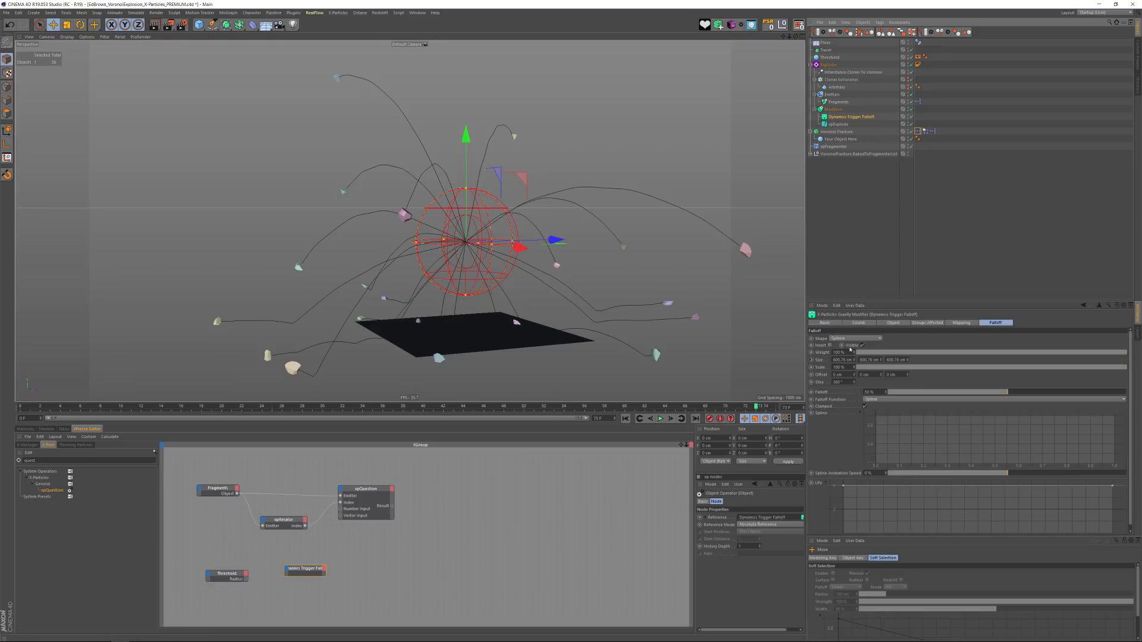
{"action": "left_click_drag", "start_coordinate": [820, 361], "coordinate": [357, 564]}
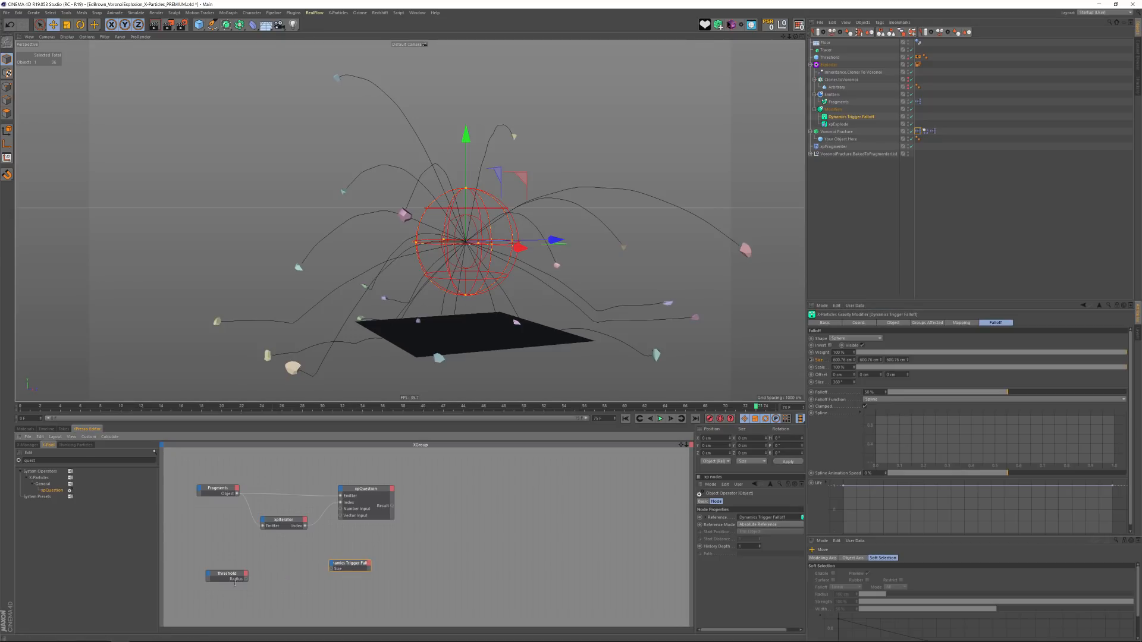
- Add a Reals2Vector adapter node between the two nodes and connect Threshold's Radius to its X, Y and Z inputs
{"action": "right_click", "coordinate": [273, 552]}
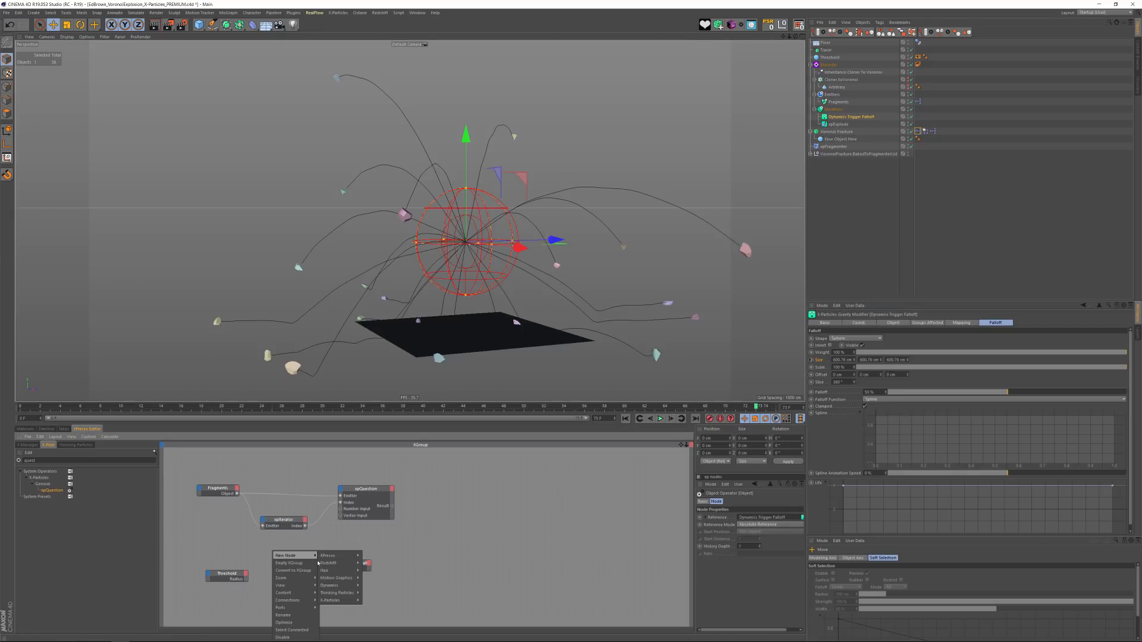
{"action": "mouse_move", "coordinate": [303, 556]}
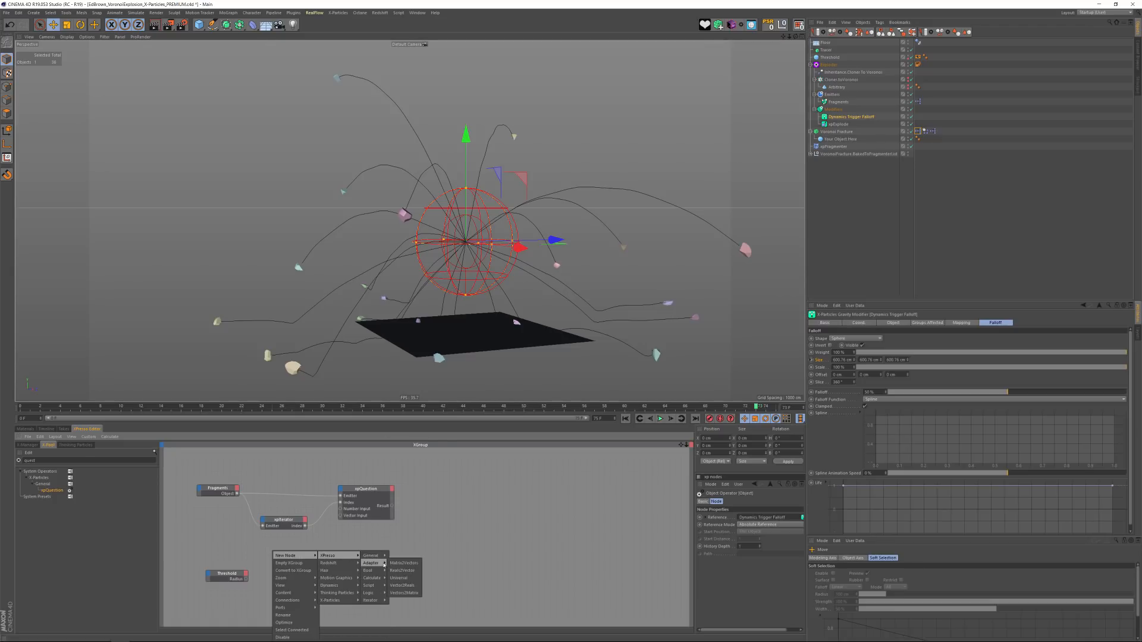
{"action": "left_click", "coordinate": [402, 571]}
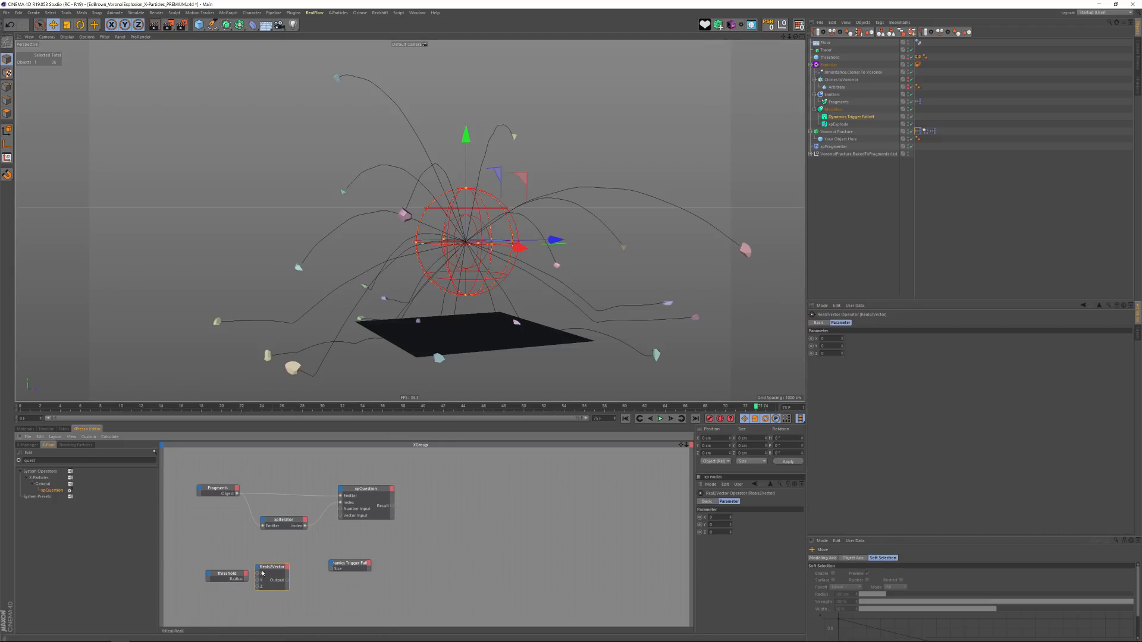
{"action": "mouse_move", "coordinate": [246, 579]}
{"action": "left_mouse_down"}
{"action": "mouse_move", "coordinate": [257, 574]}
{"action": "mouse_move", "coordinate": [257, 587]}
{"action": "left_mouse_up"}
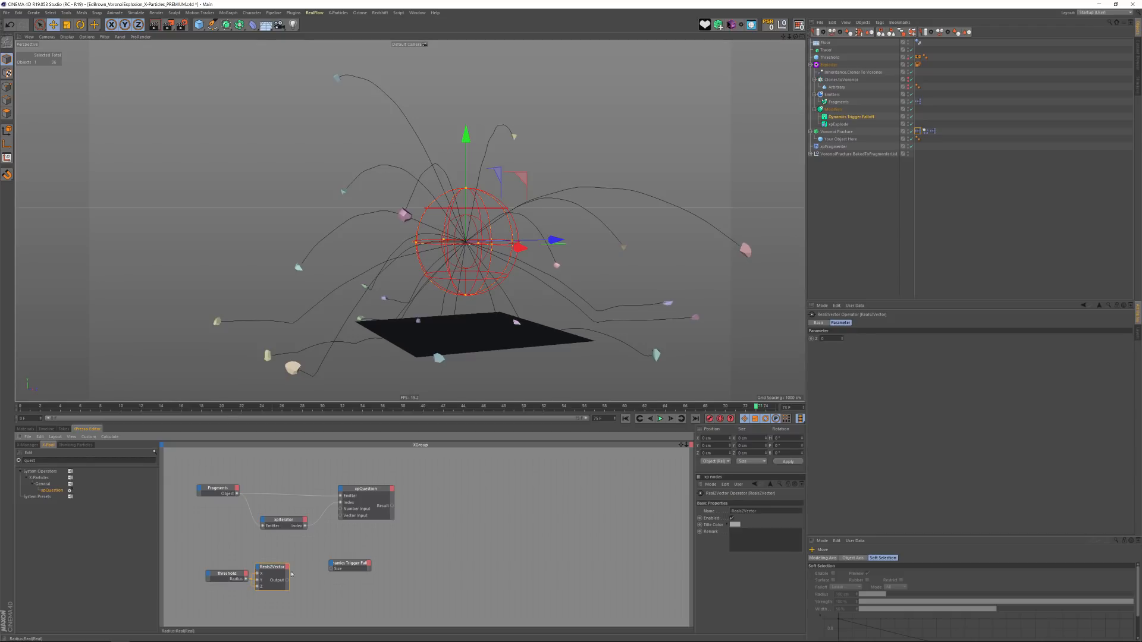
- Connect Reals2Vector's Output to Dynamics Trigger Falloff's Size input and test the link by enlarging the Threshold sphere's radius to about 690 cm
{"action": "left_click_drag", "start_coordinate": [332, 571], "coordinate": [331, 569]}
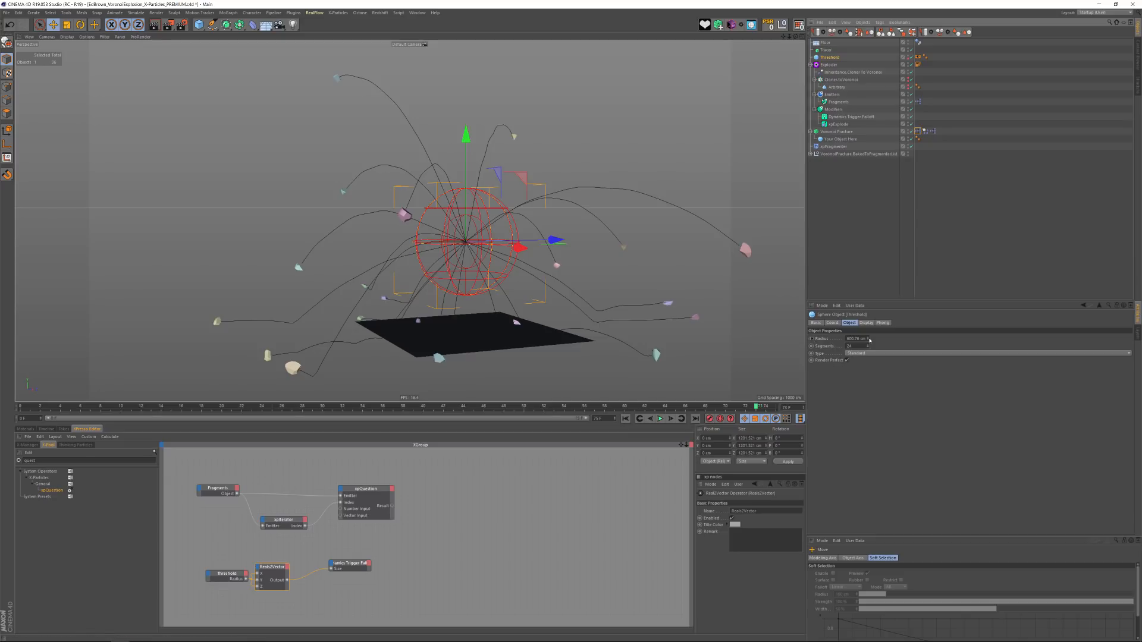
{"action": "left_click_drag", "start_coordinate": [868, 339], "coordinate": [895, 316]}
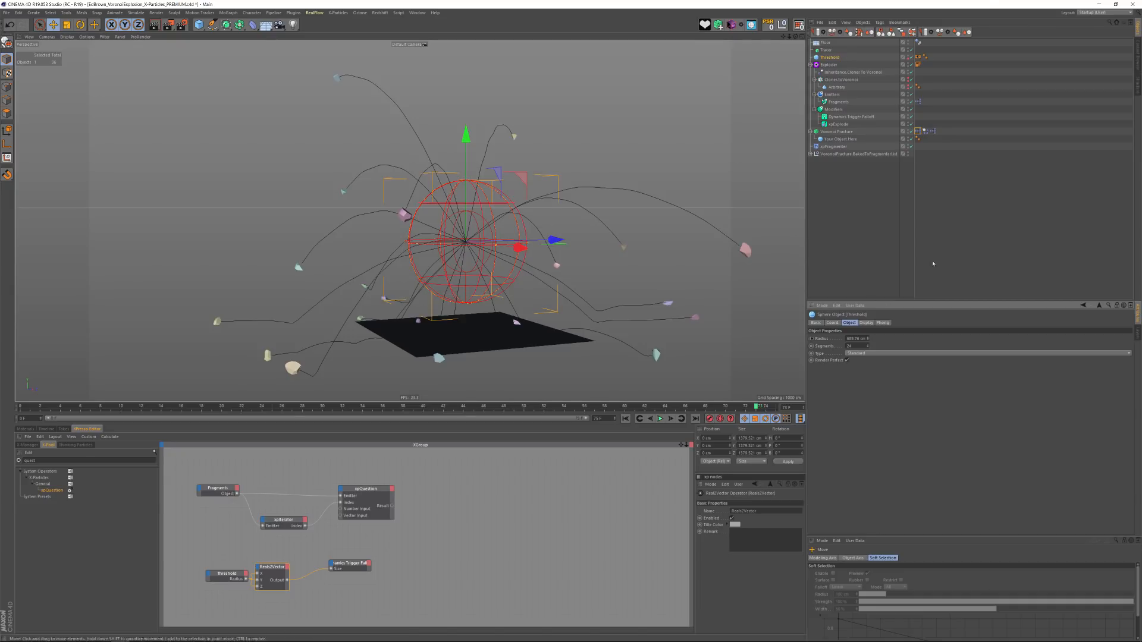
- Move xpIterator slightly upward, search the node pool for "dyn", and add a Dynamics Body State node beyond xpQuestion
{"action": "left_click", "coordinate": [365, 491]}
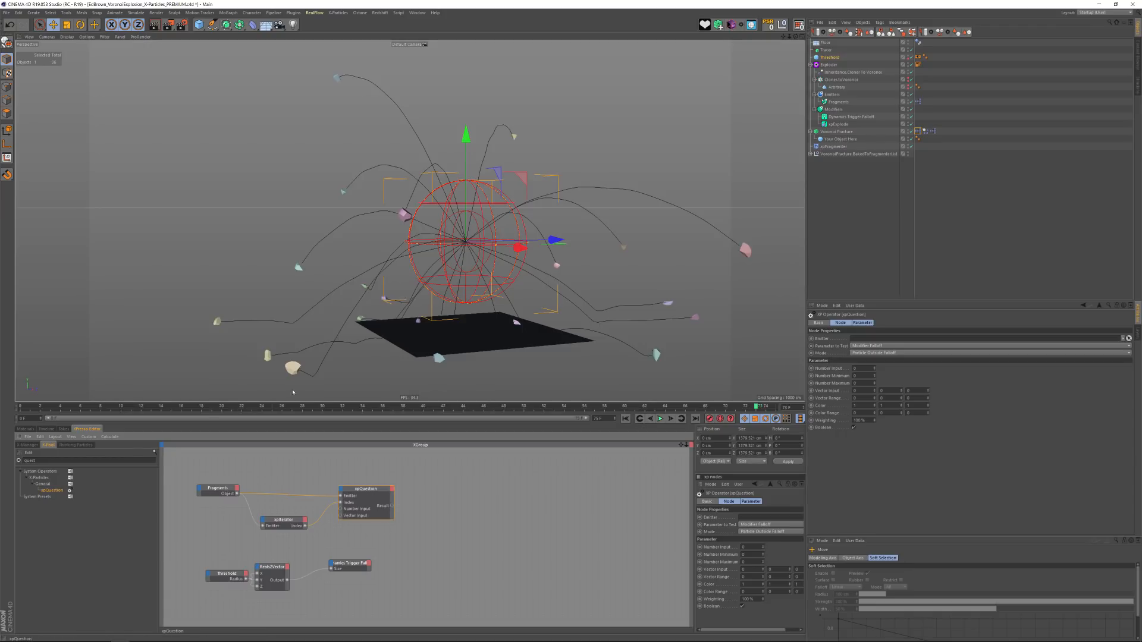
{"action": "left_click_drag", "start_coordinate": [280, 522], "coordinate": [276, 508]}
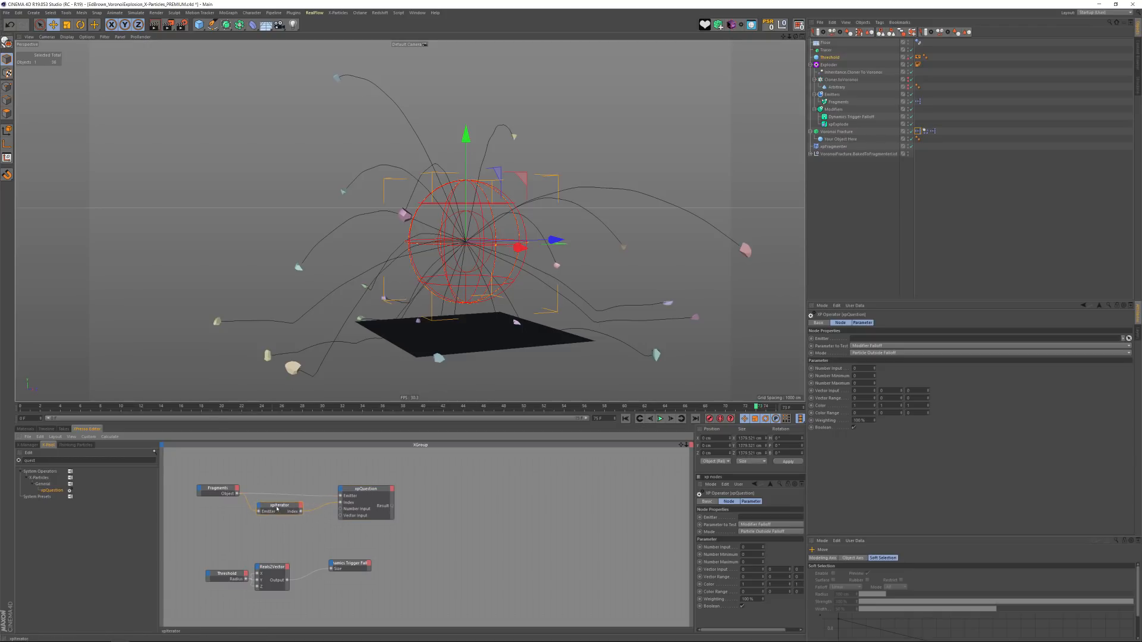
{"action": "left_click_drag", "start_coordinate": [46, 460], "coordinate": [24, 512]}
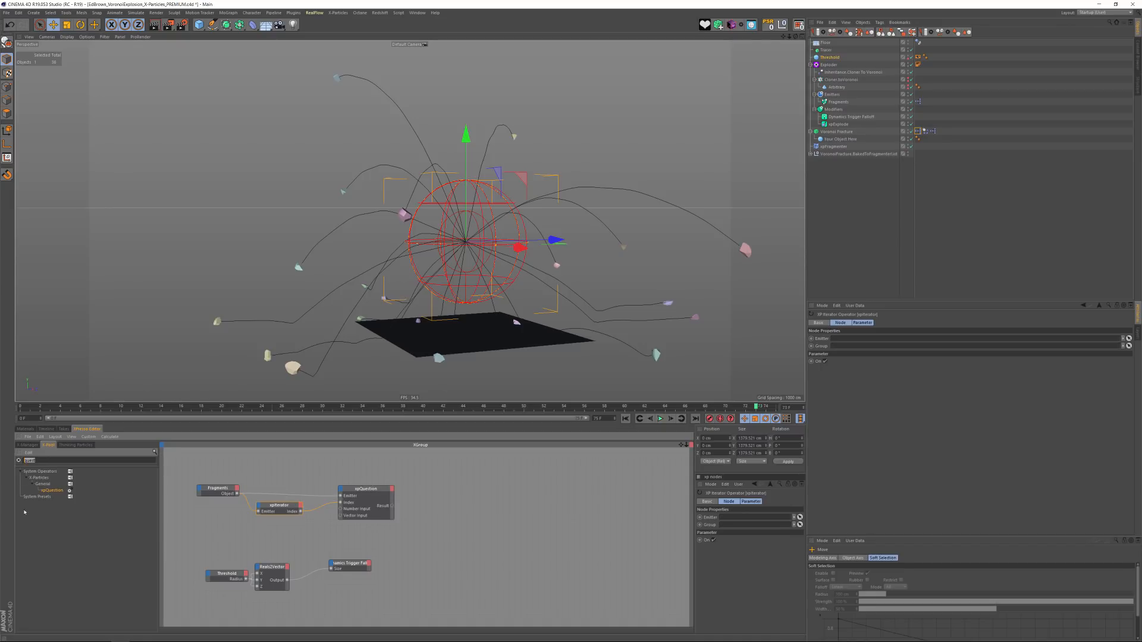
{"action": "type", "text": "dyn"}
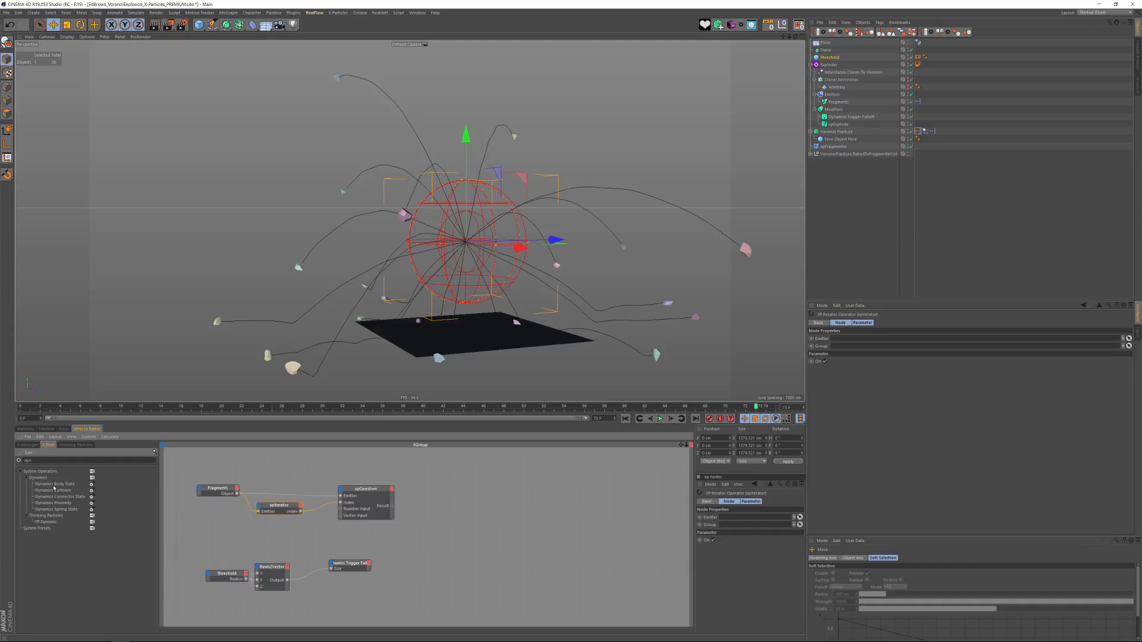
{"action": "left_click_drag", "start_coordinate": [454, 522], "coordinate": [452, 488]}
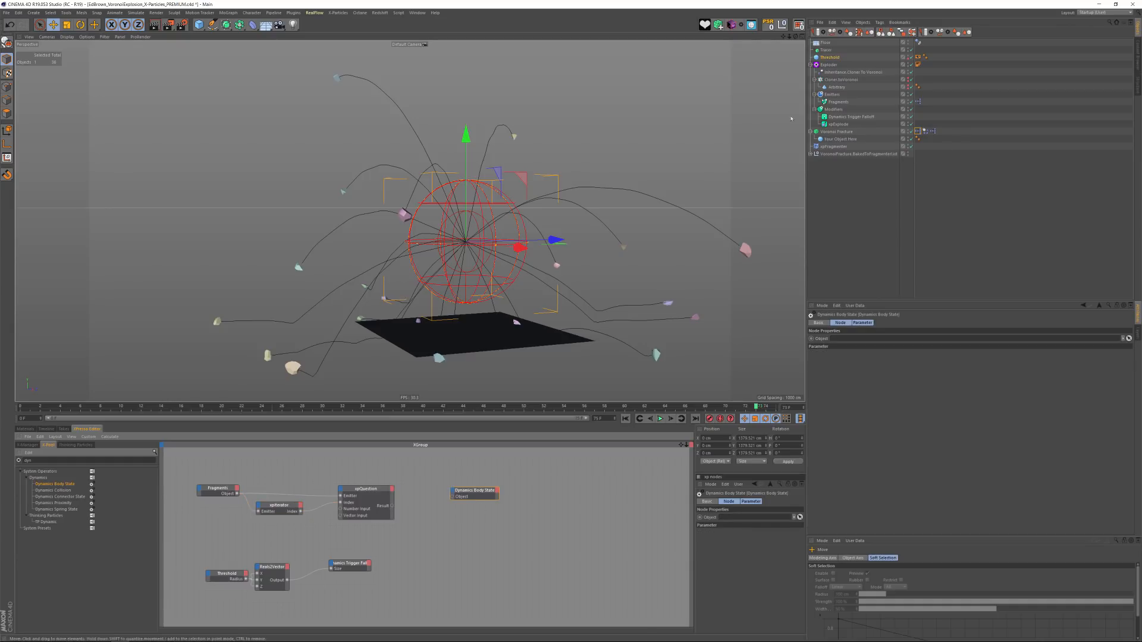
- Add the Voronoi Fracture object as a node with an Object output and connect it to Dynamics Body State's Object input
{"action": "left_click_drag", "start_coordinate": [836, 134], "coordinate": [673, 182]}
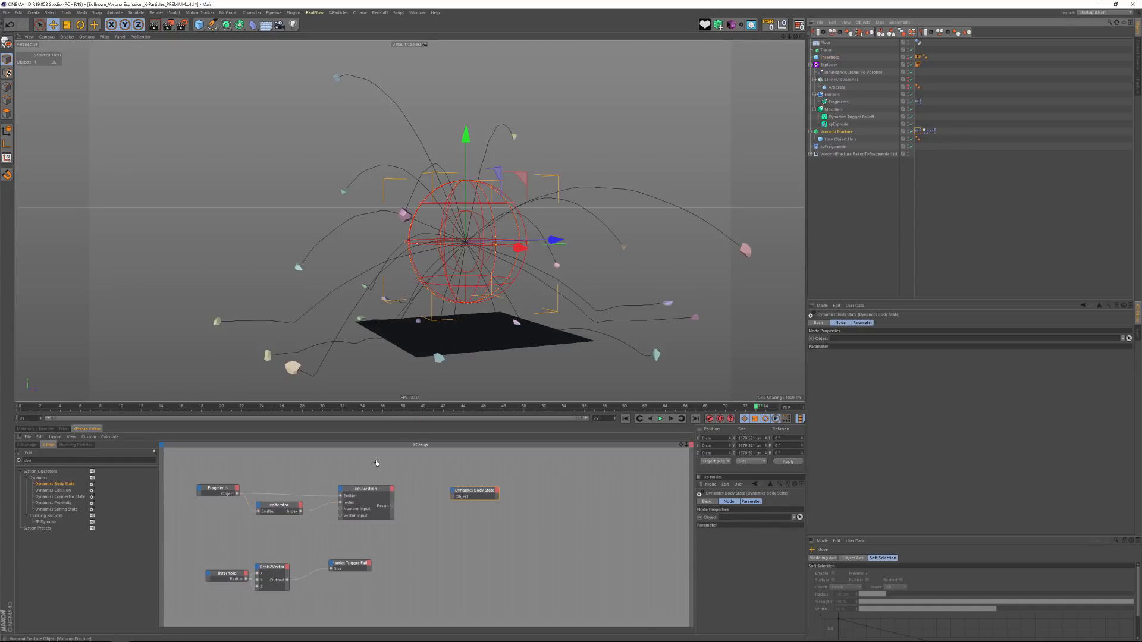
{"action": "left_click_drag", "start_coordinate": [376, 462], "coordinate": [375, 462]}
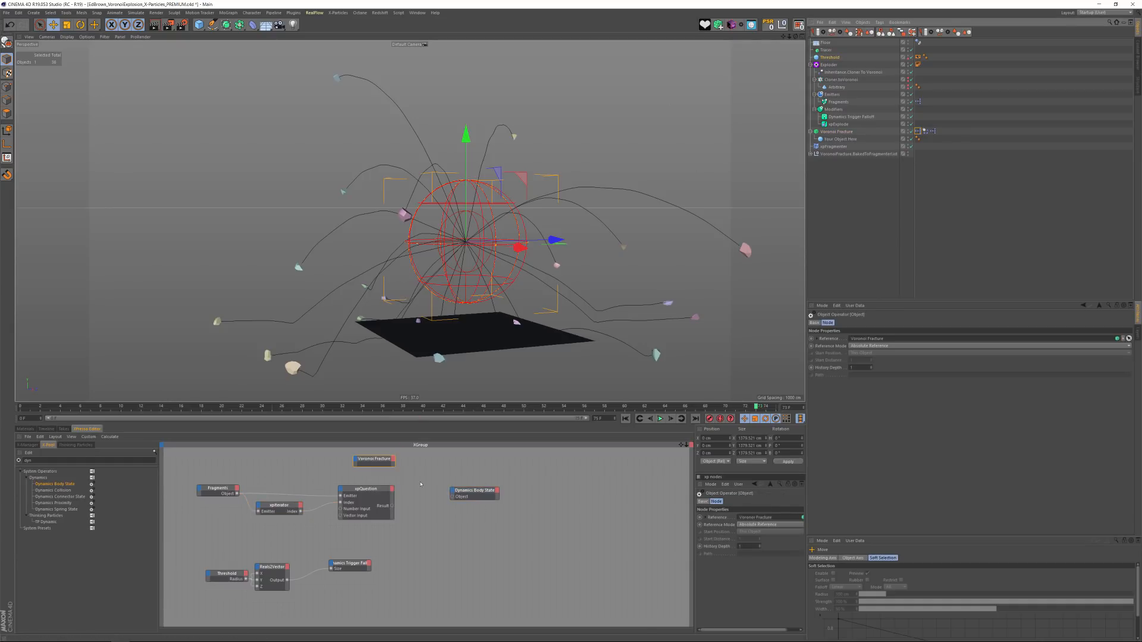
{"action": "left_click", "coordinate": [393, 461]}
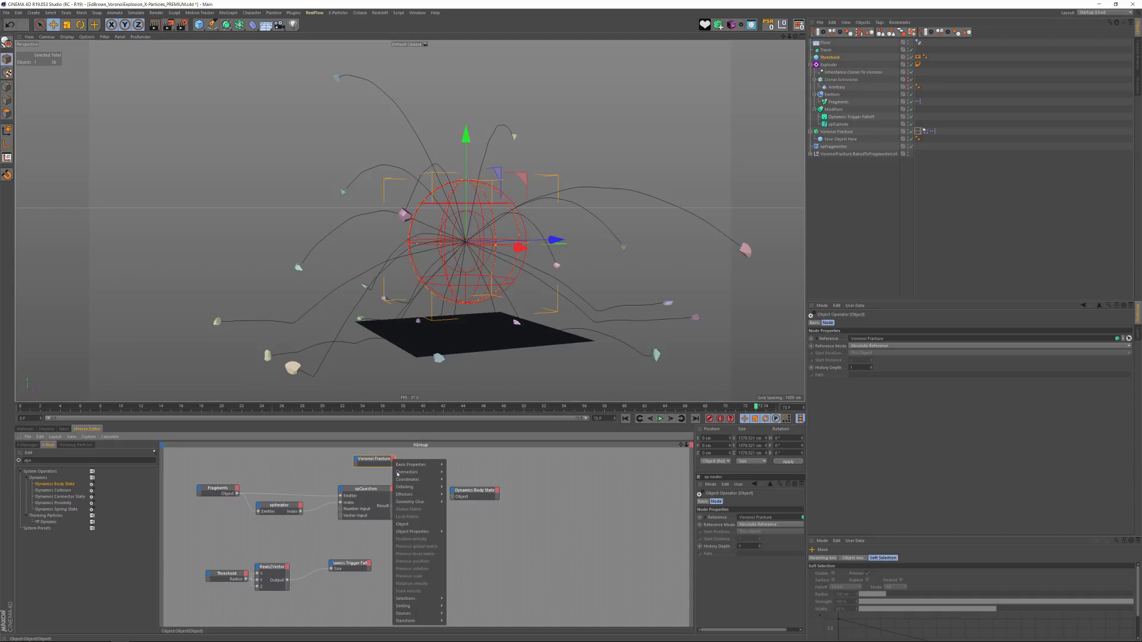
{"action": "left_click", "coordinate": [409, 527]}
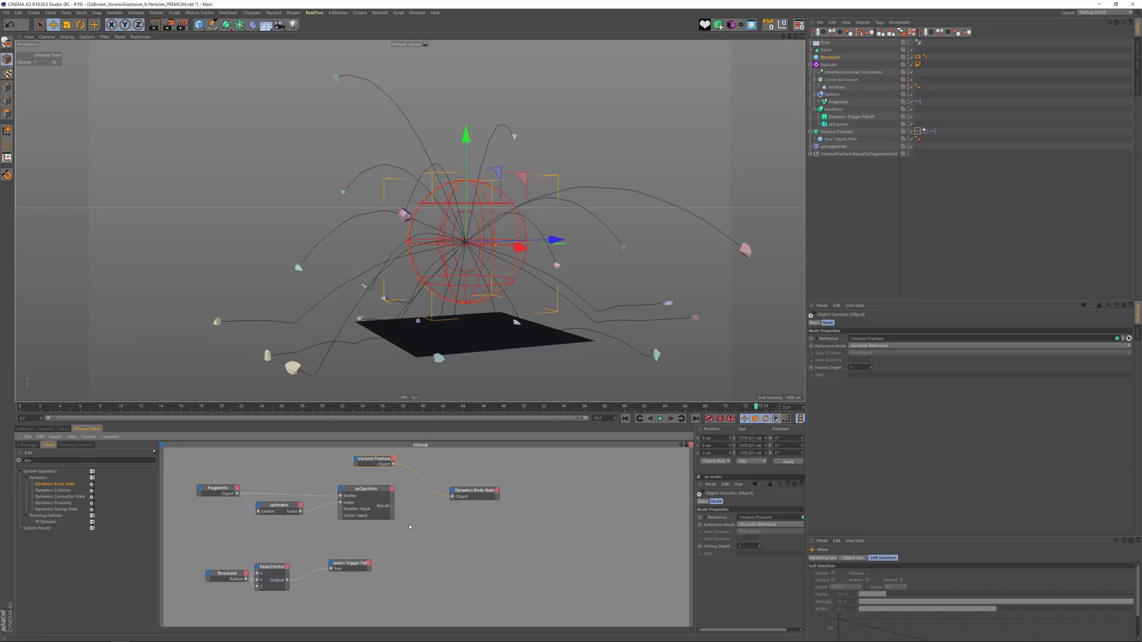
- Add an Object Index input to Dynamics Body State and connect xpIterator's Index output to it
{"action": "left_click", "coordinate": [454, 493]}
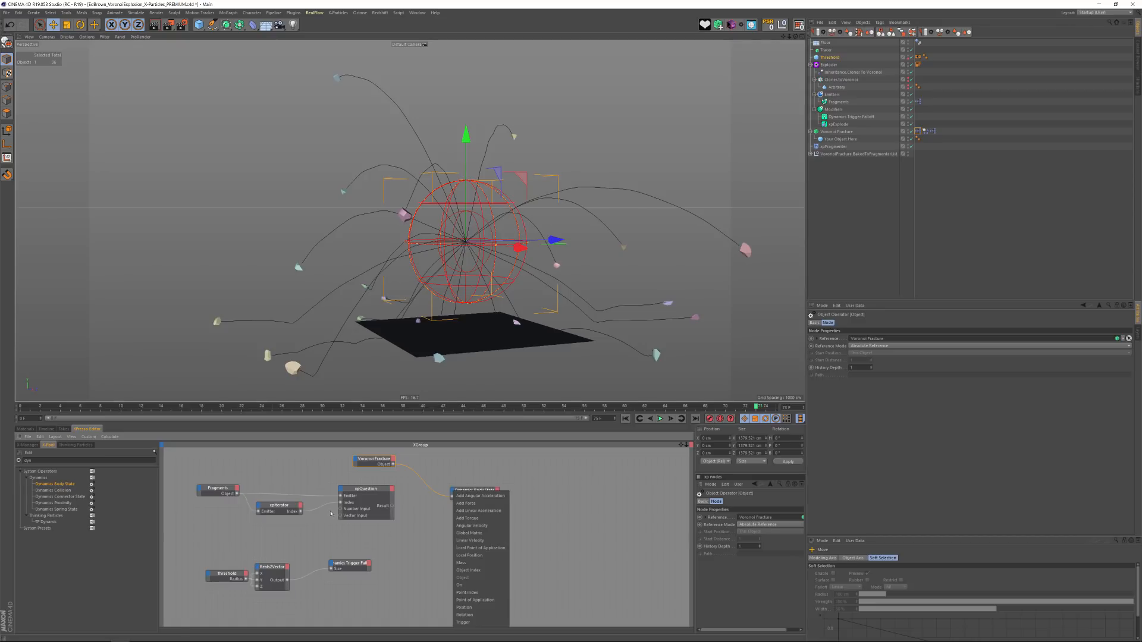
{"action": "left_click", "coordinate": [285, 505]}
{"action": "left_click", "coordinate": [279, 506]}
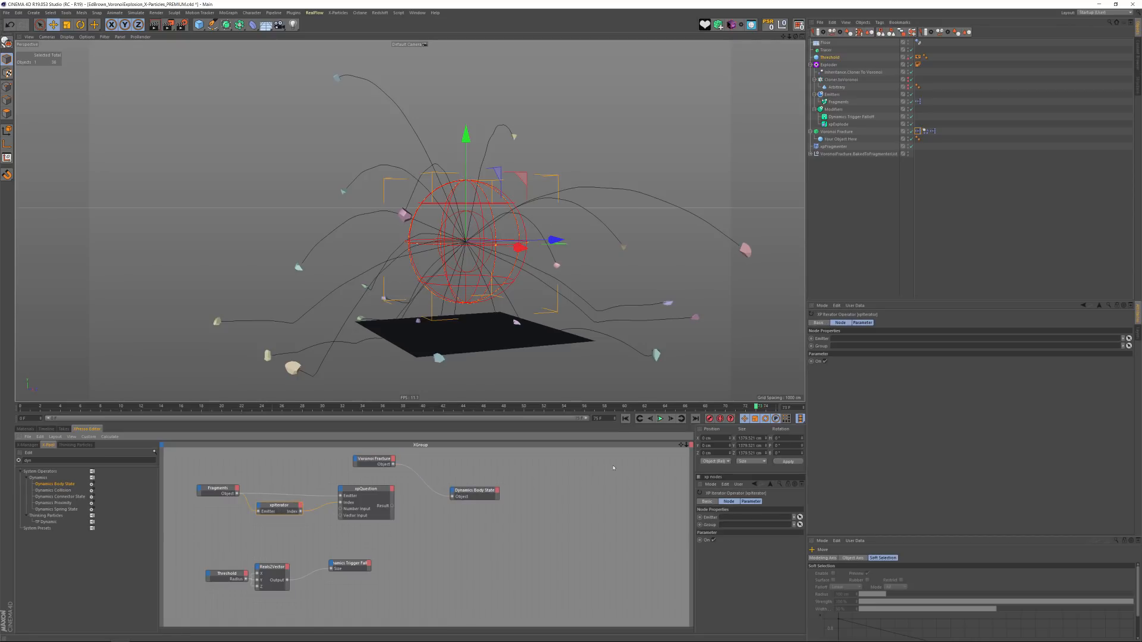
{"action": "left_click", "coordinate": [453, 490]}
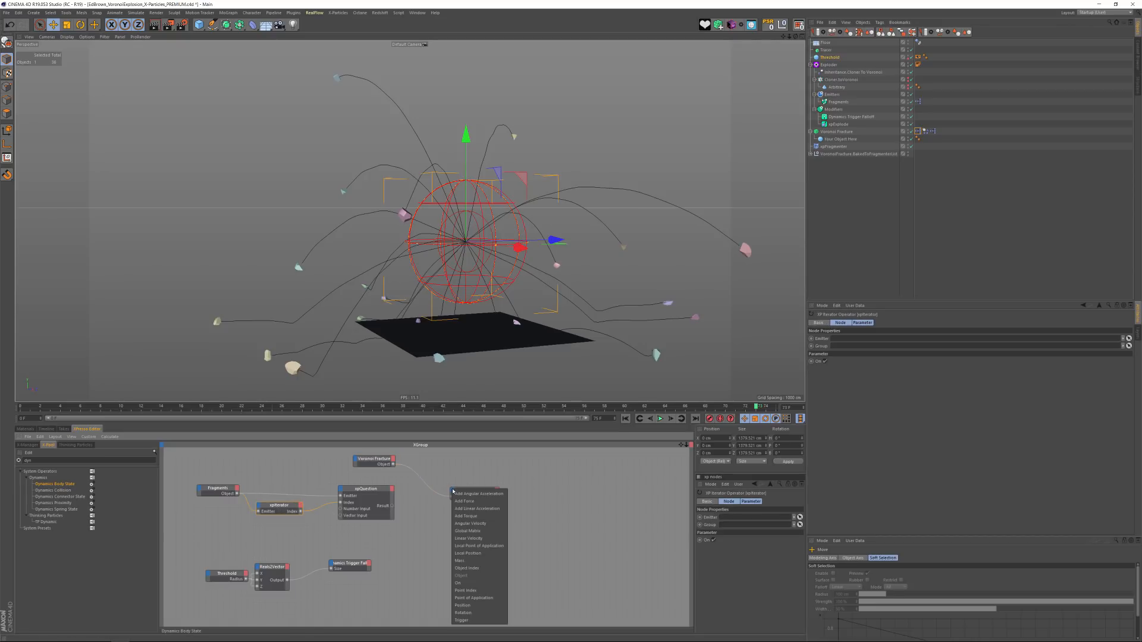
{"action": "left_click", "coordinate": [467, 569]}
{"action": "left_click_drag", "start_coordinate": [452, 498], "coordinate": [301, 512]}
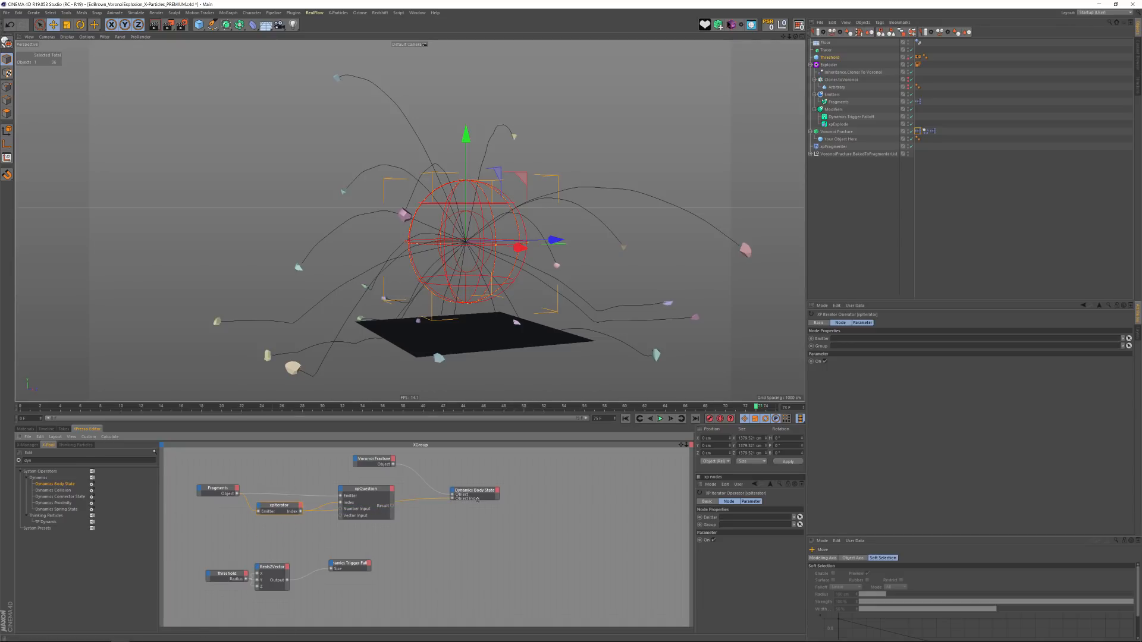
- Add a Trigger input to Dynamics Body State, connect xpQuestion's Result to it, and rearrange the two nodes to untangle the wires
{"action": "left_click", "coordinate": [452, 491]}
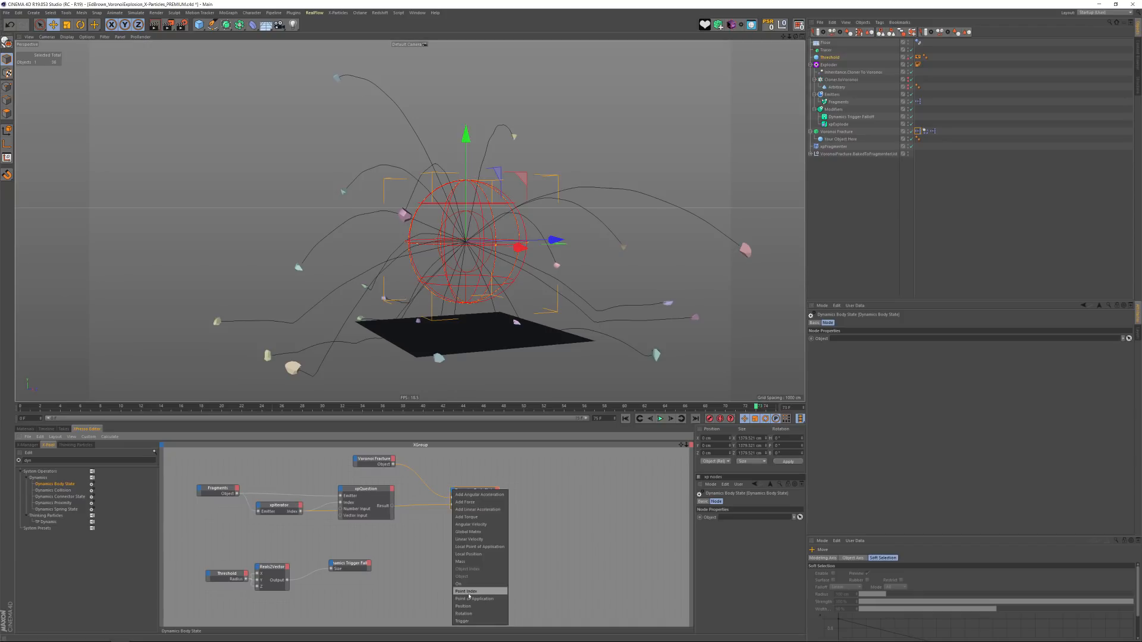
{"action": "left_click", "coordinate": [468, 623]}
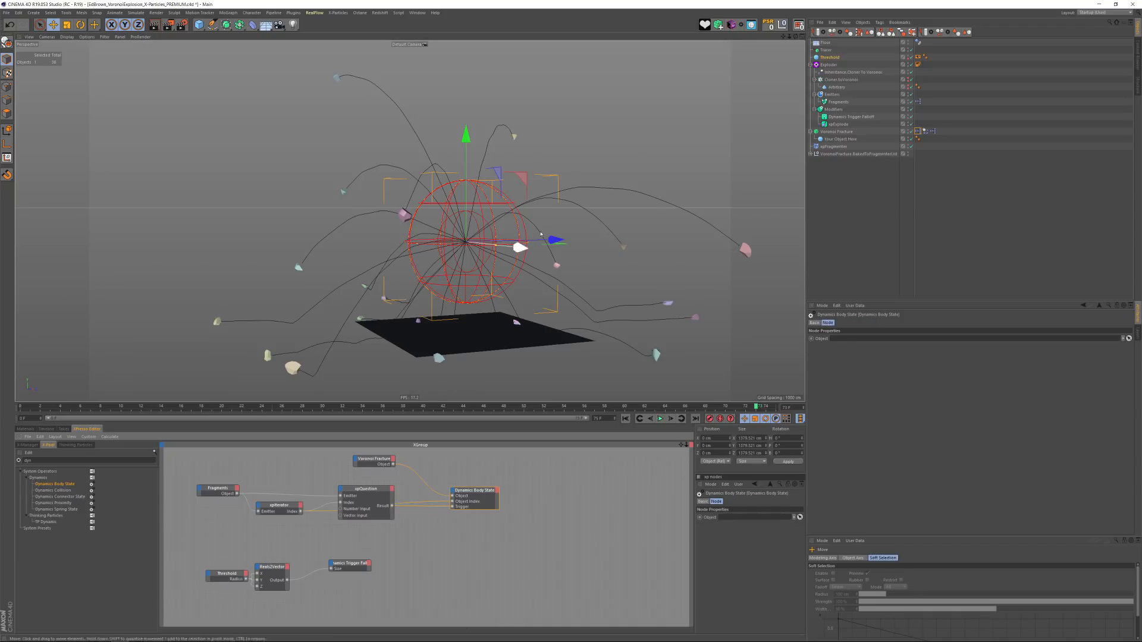
{"action": "left_click_drag", "start_coordinate": [364, 489], "coordinate": [367, 520]}
{"action": "left_click_drag", "start_coordinate": [475, 493], "coordinate": [480, 500]}
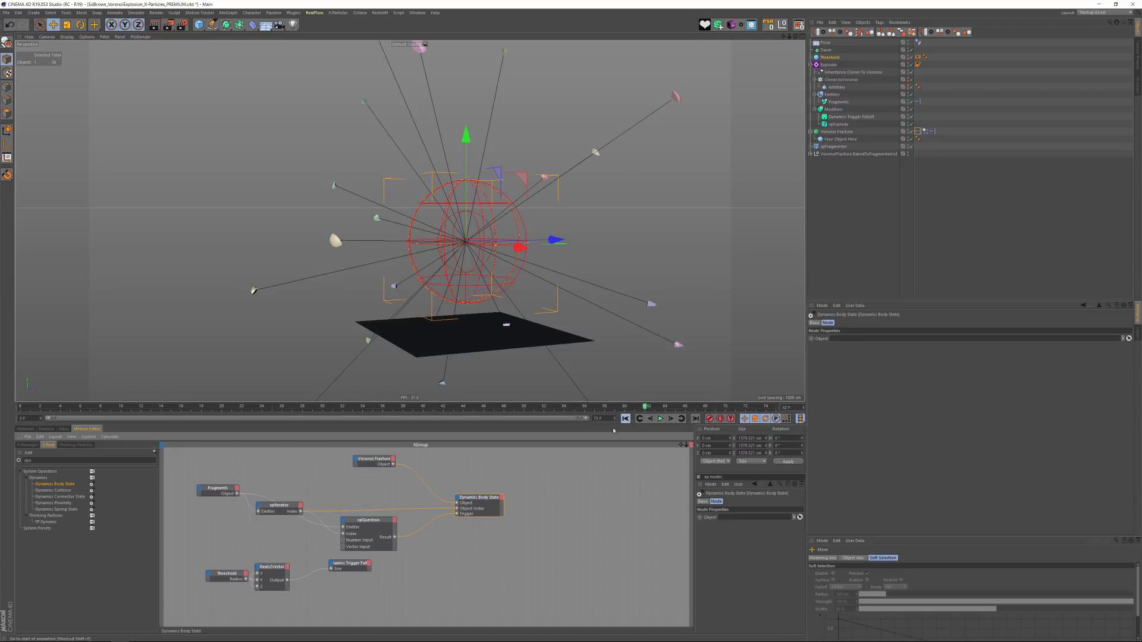
{"action": "left_click", "coordinate": [626, 418]}
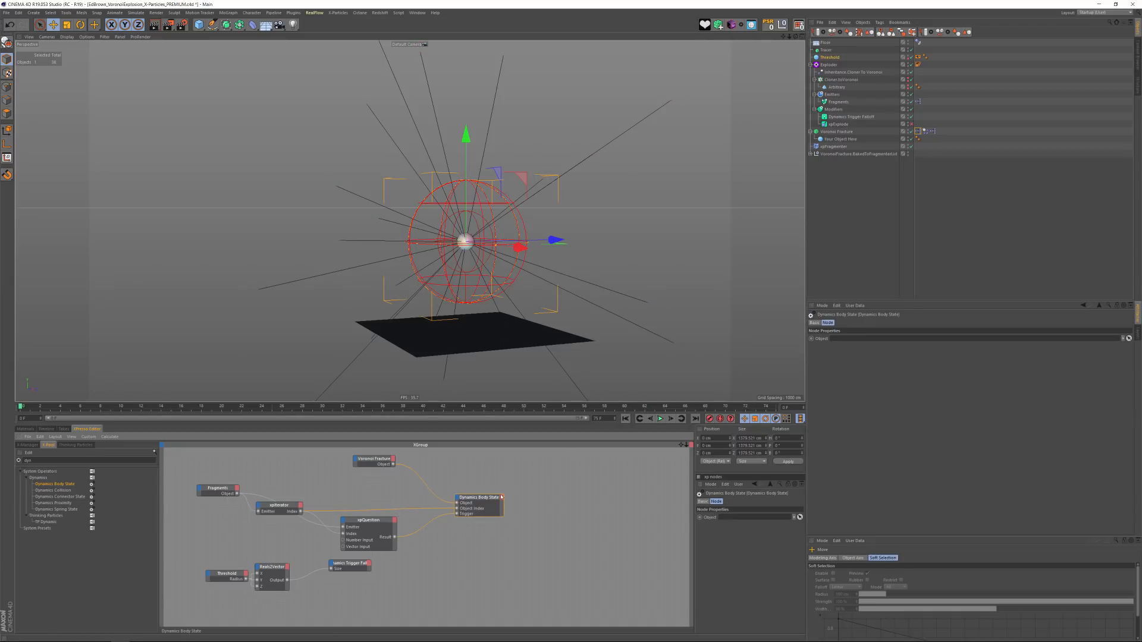
{"action": "left_click", "coordinate": [365, 522]}
{"action": "left_click_drag", "start_coordinate": [365, 522], "coordinate": [378, 507]}
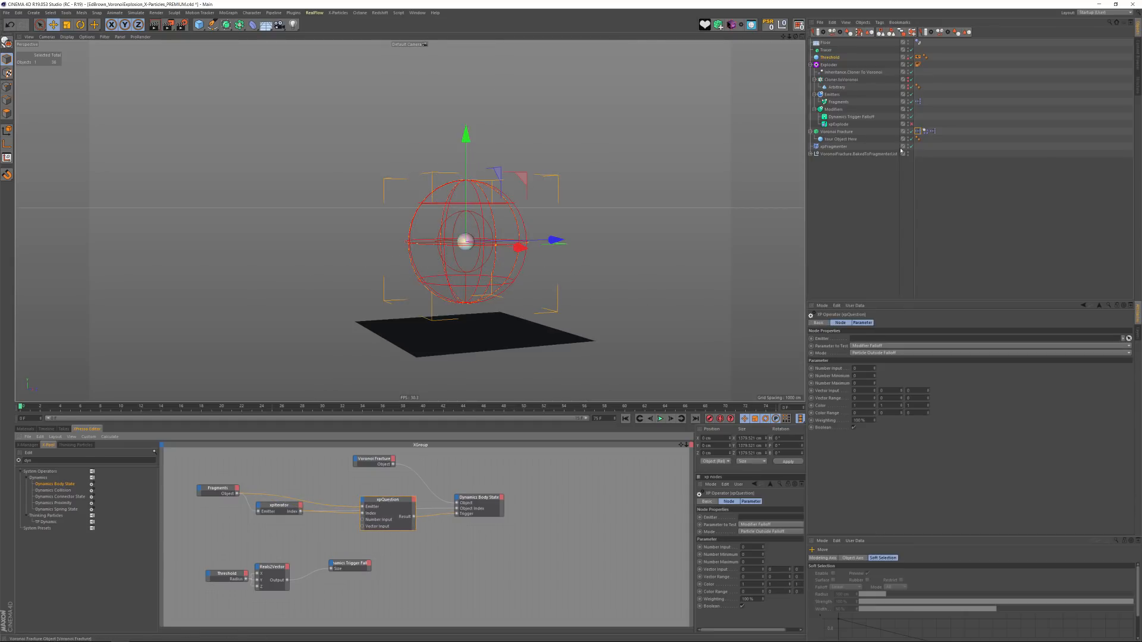
- Add Dynamics Trigger Falloff as an object node and connect its Object output to a new Test Object input on xpQuestion
{"action": "left_click_drag", "start_coordinate": [836, 117], "coordinate": [825, 128]}
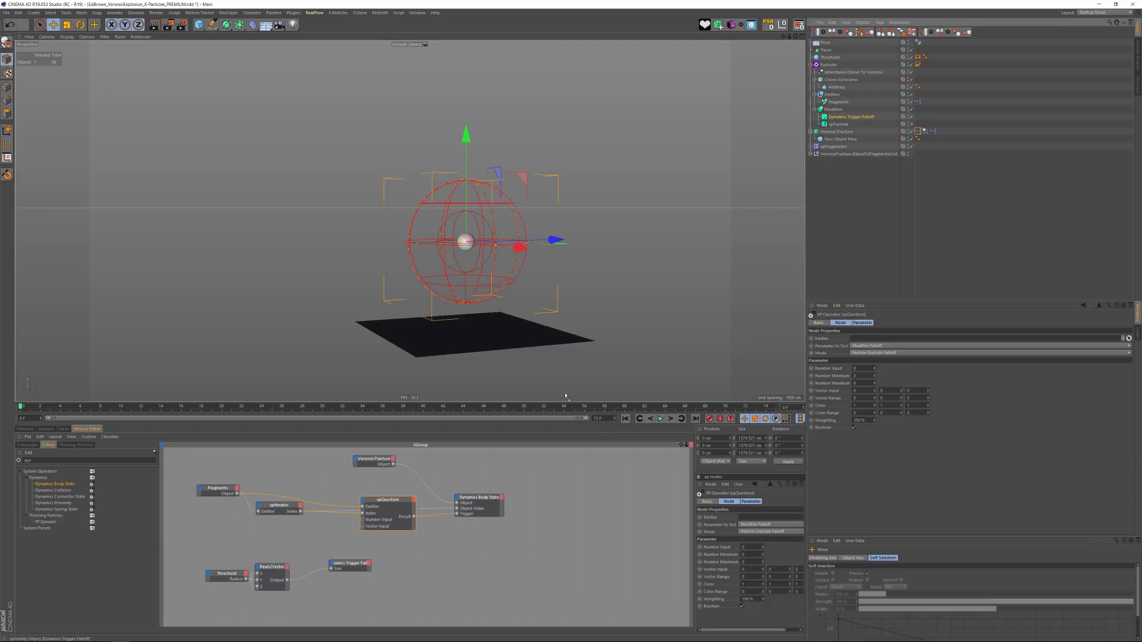
{"action": "left_click_drag", "start_coordinate": [333, 534], "coordinate": [243, 536]}
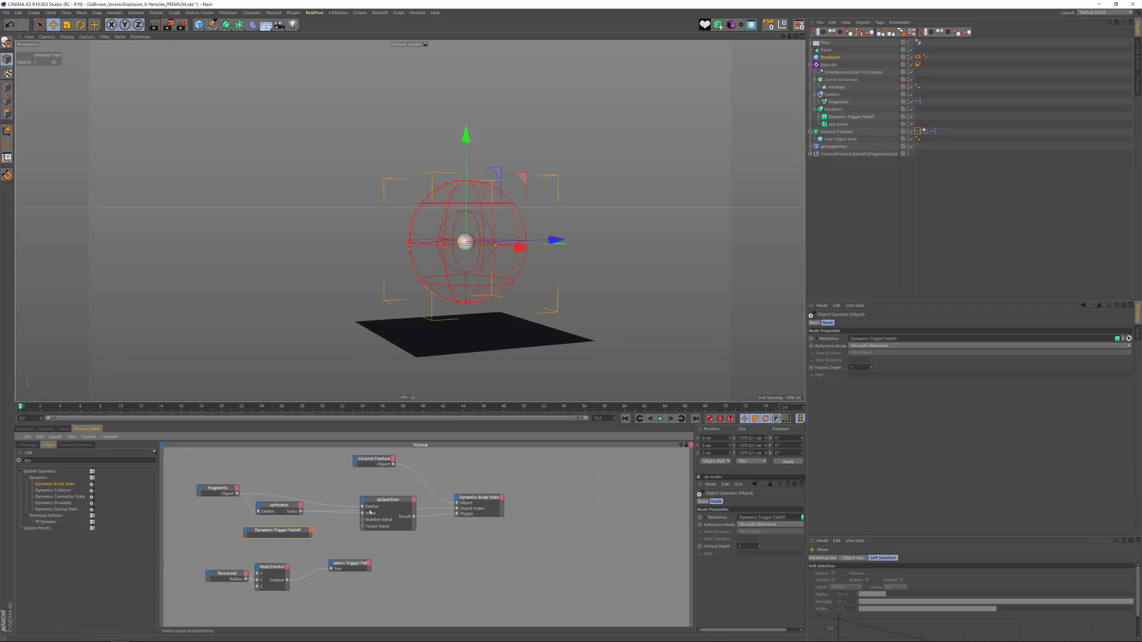
{"action": "left_click", "coordinate": [363, 500]}
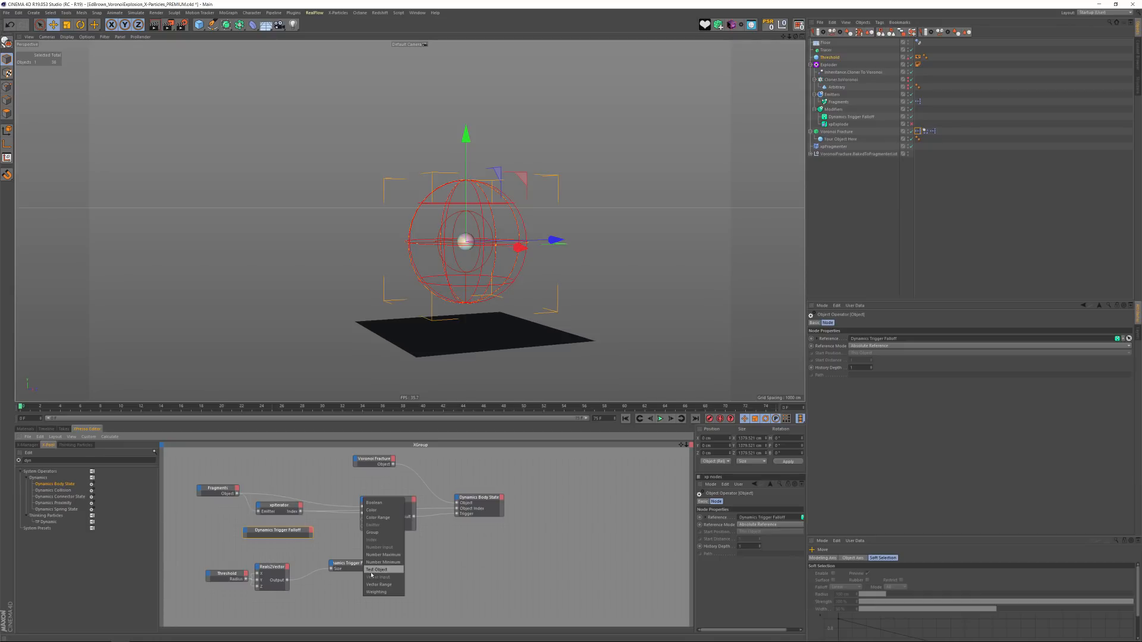
{"action": "left_click", "coordinate": [371, 572]}
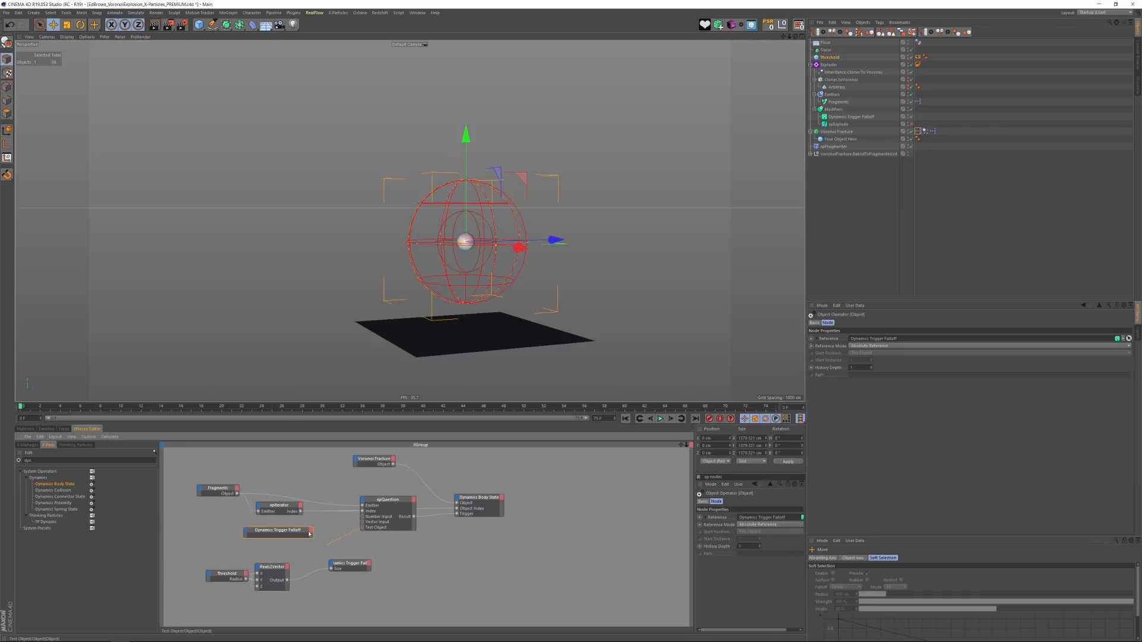
{"action": "left_click_drag", "start_coordinate": [309, 532], "coordinate": [310, 533]}
{"action": "left_click", "coordinate": [331, 572]}
{"action": "mouse_move", "coordinate": [356, 565]}
{"action": "left_mouse_down"}
{"action": "mouse_move", "coordinate": [260, 536]}
{"action": "mouse_move", "coordinate": [348, 569]}
{"action": "left_mouse_up"}
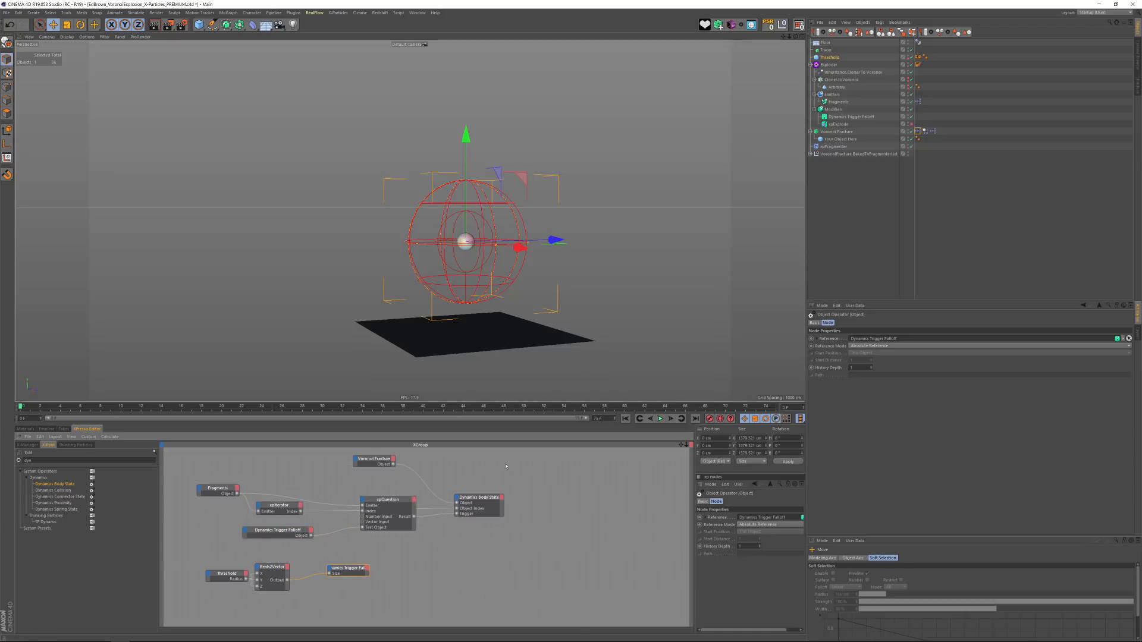
- Play the simulation to test the trigger, adjust xpExplode's speed Variation, and replay from the start
{"action": "left_click", "coordinate": [661, 419]}
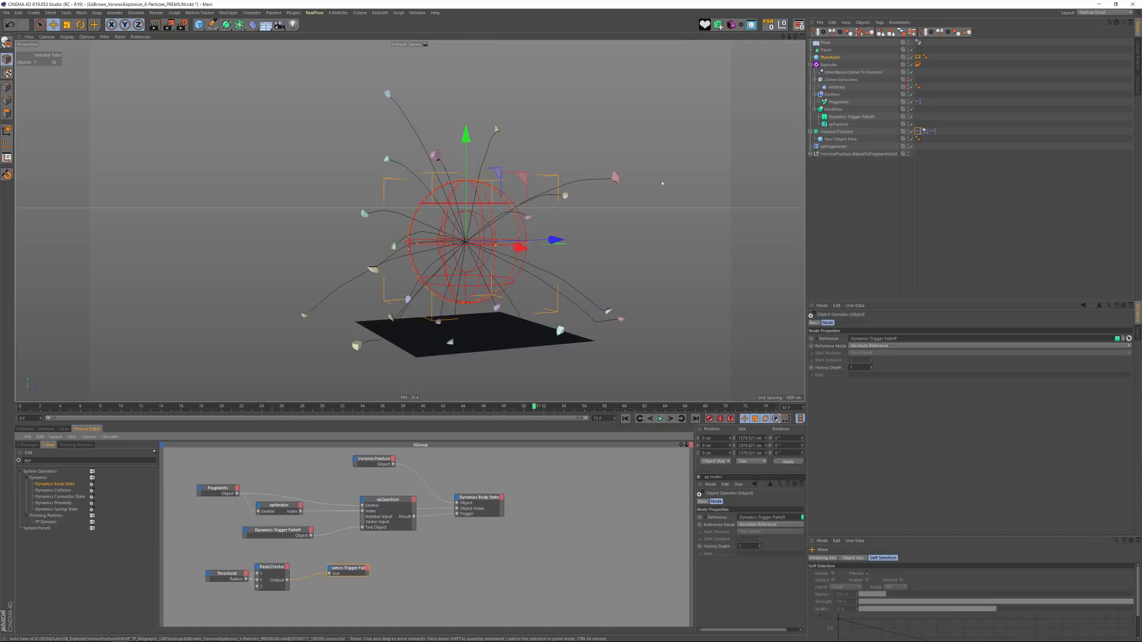
{"action": "left_click", "coordinate": [838, 124]}
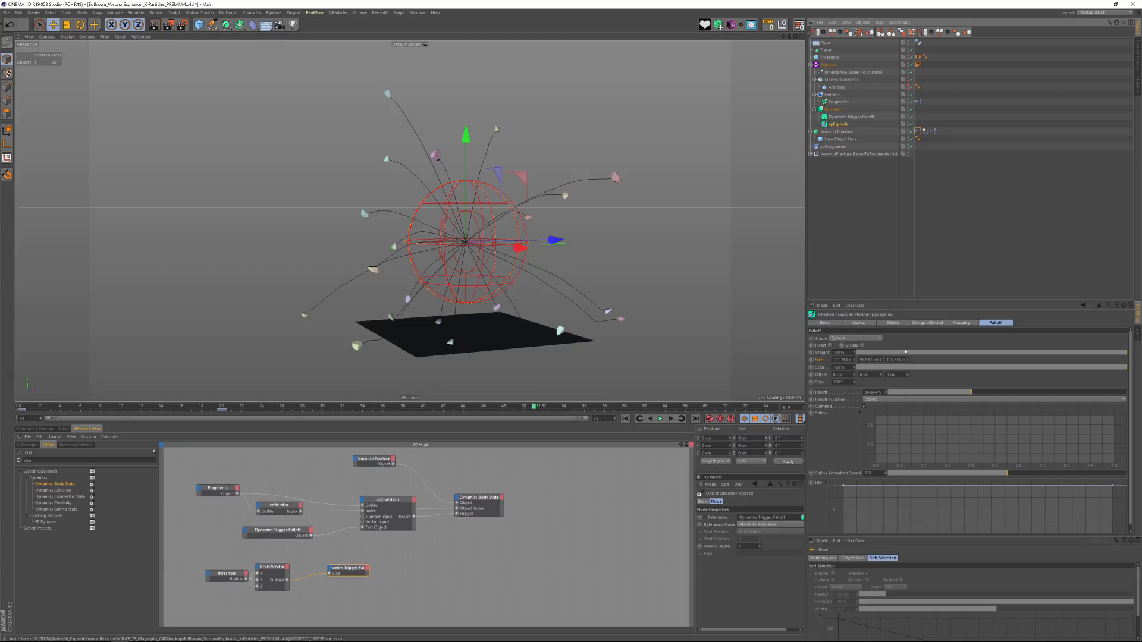
{"action": "left_click", "coordinate": [892, 323]}
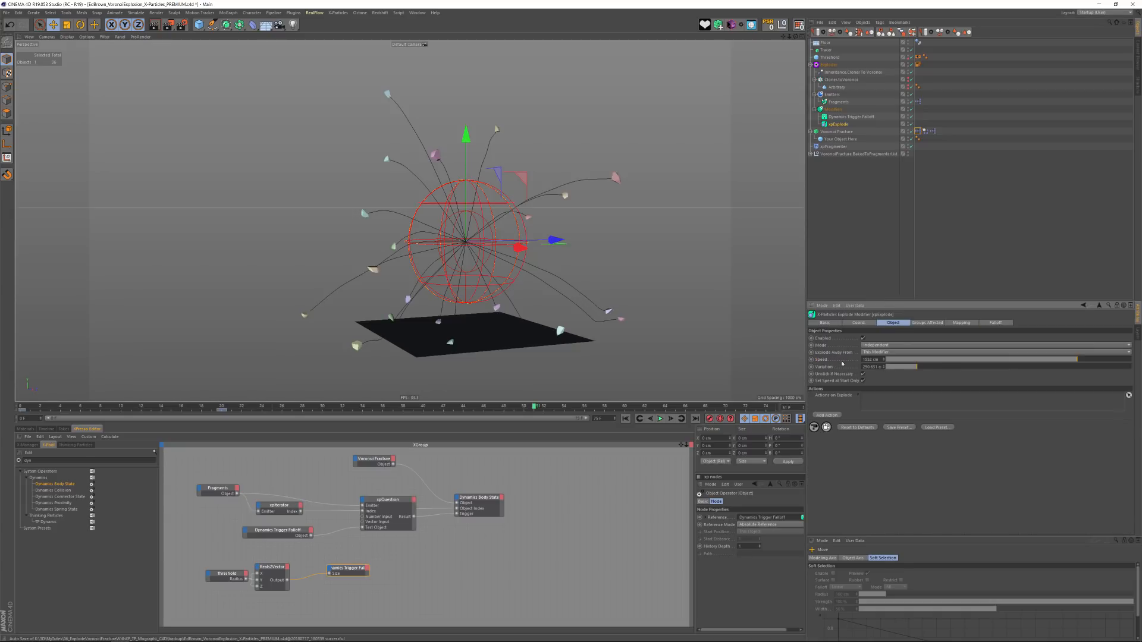
{"action": "left_click_drag", "start_coordinate": [863, 367], "coordinate": [908, 369]}
{"action": "left_click_drag", "start_coordinate": [474, 212], "coordinate": [461, 199], "text": "alt"}
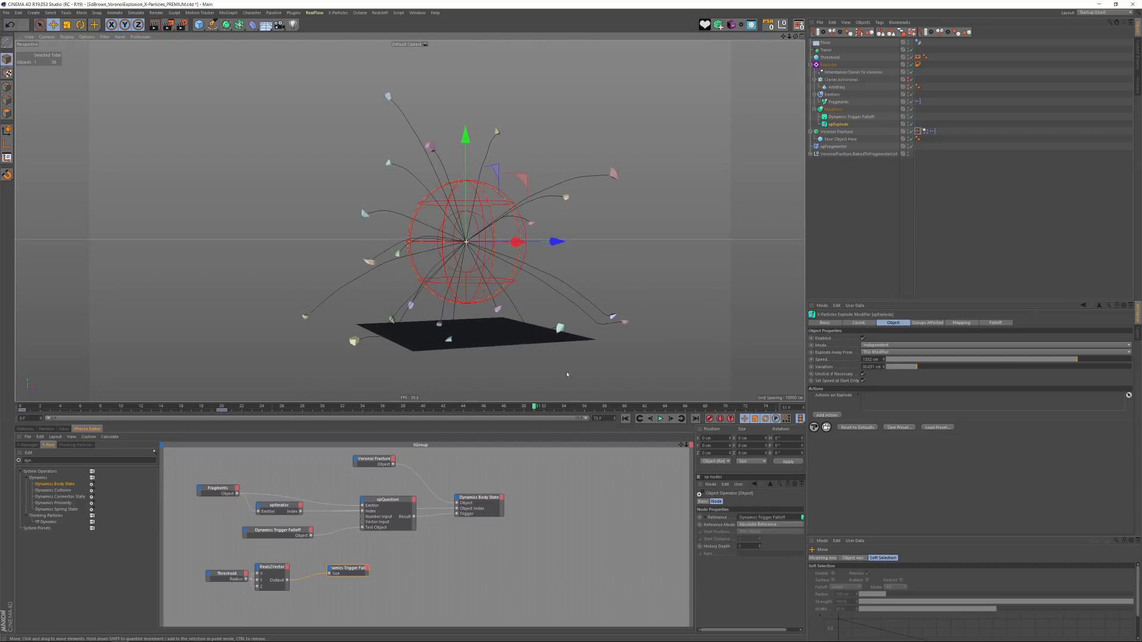
{"action": "key", "text": "F8"}
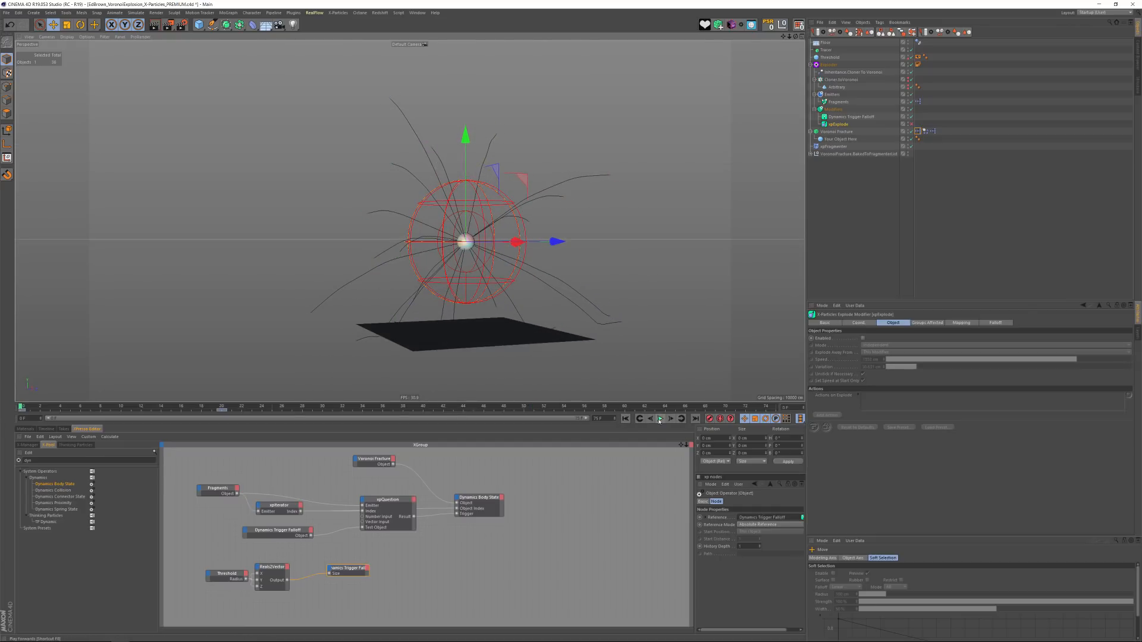